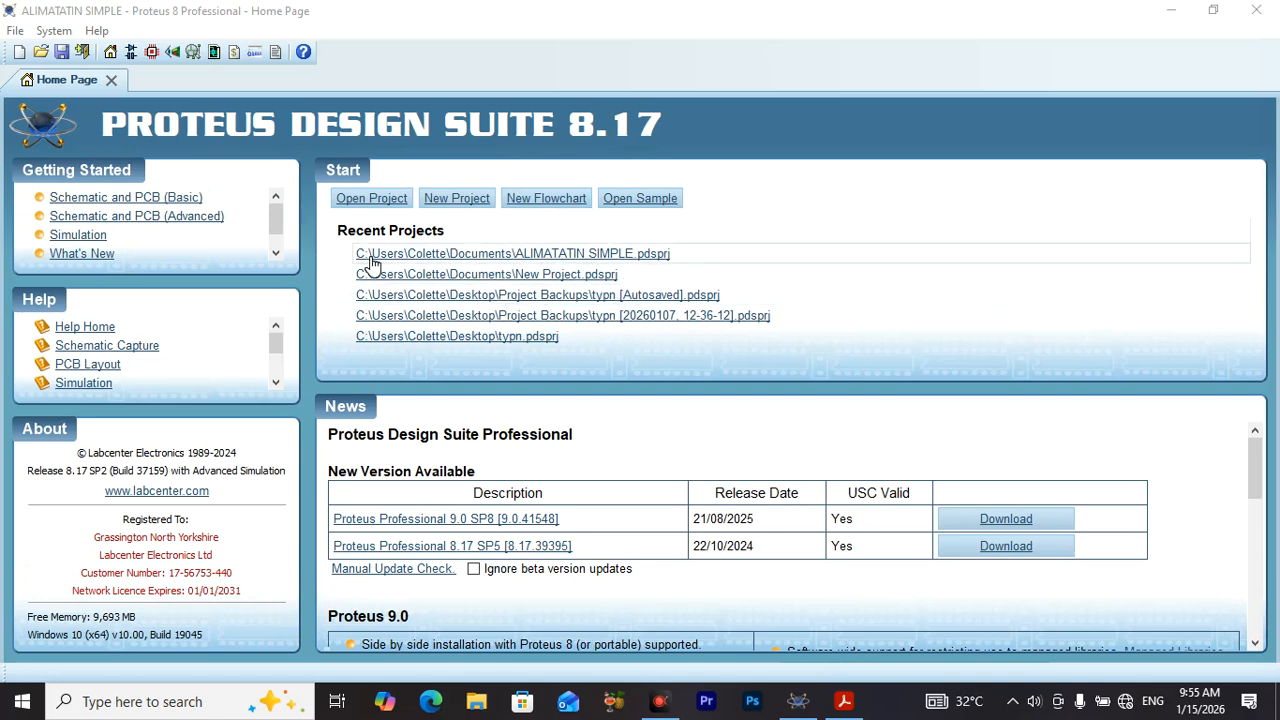
# Step: Open the schematic editor and set the sheet to the user-defined size of 5in by 2in
pyautogui.click(131, 53)
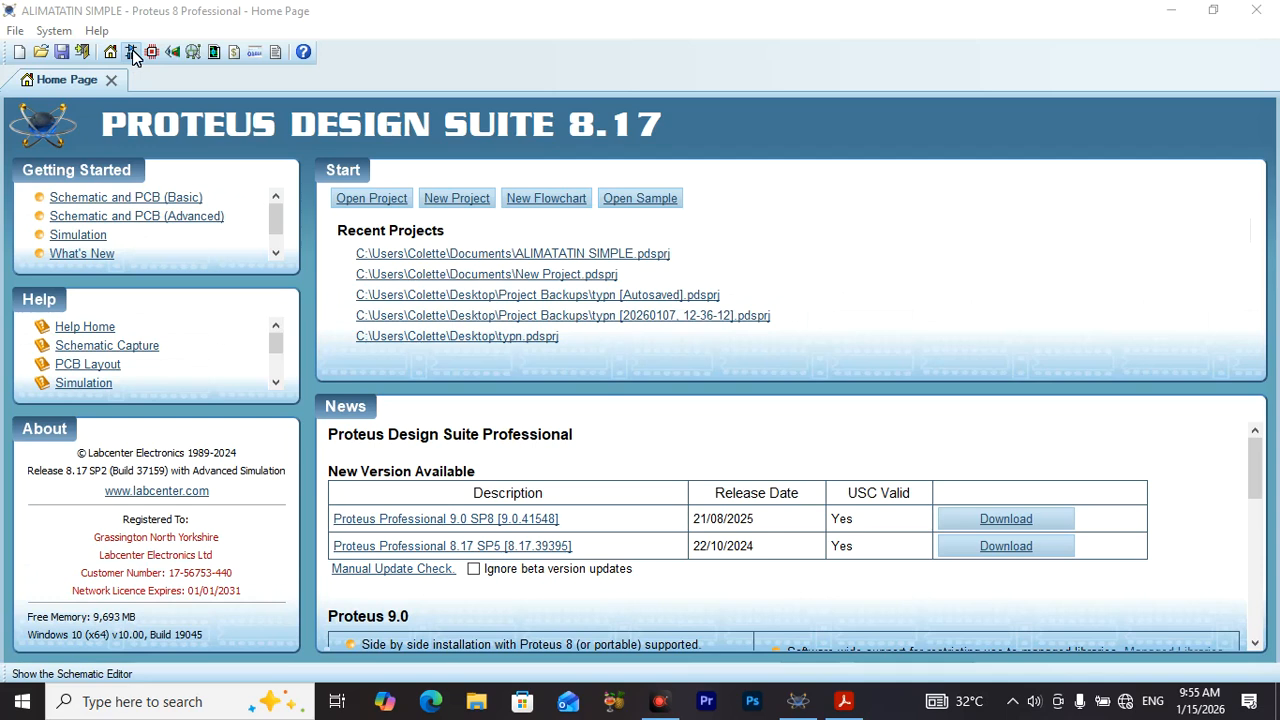
pyautogui.click(133, 54)
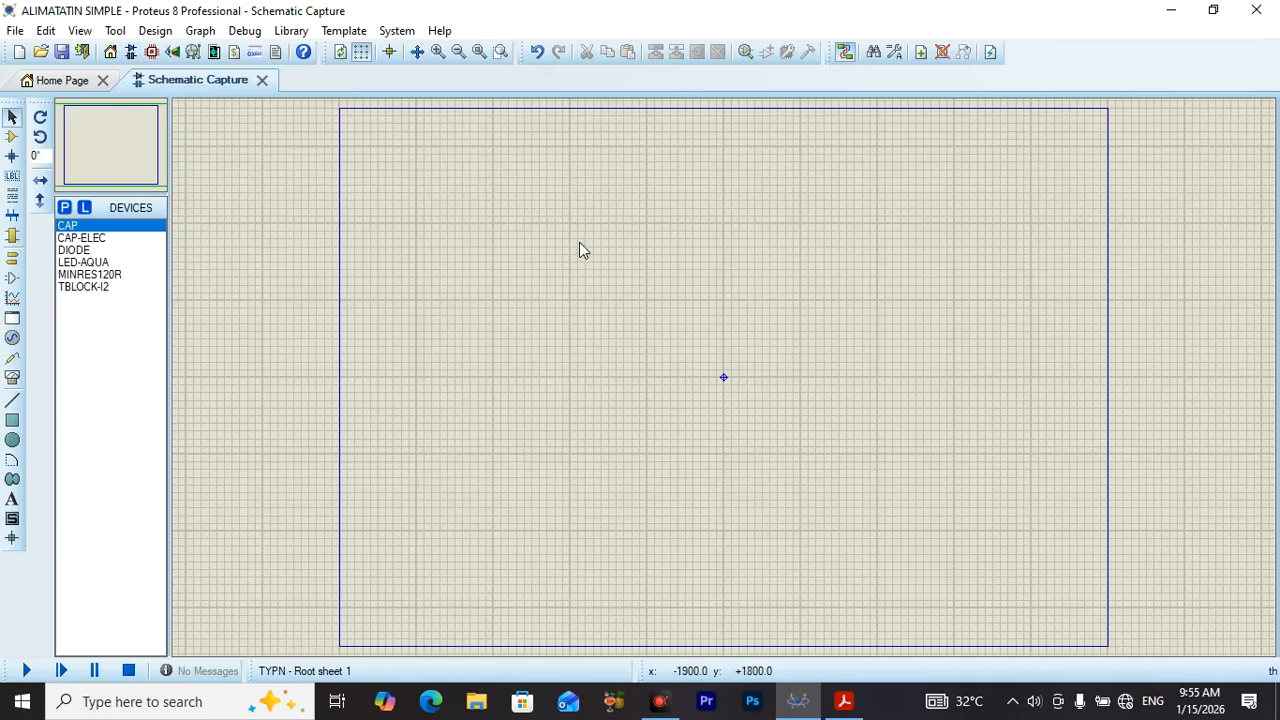
pyautogui.click(404, 32)
pyautogui.click(437, 169)
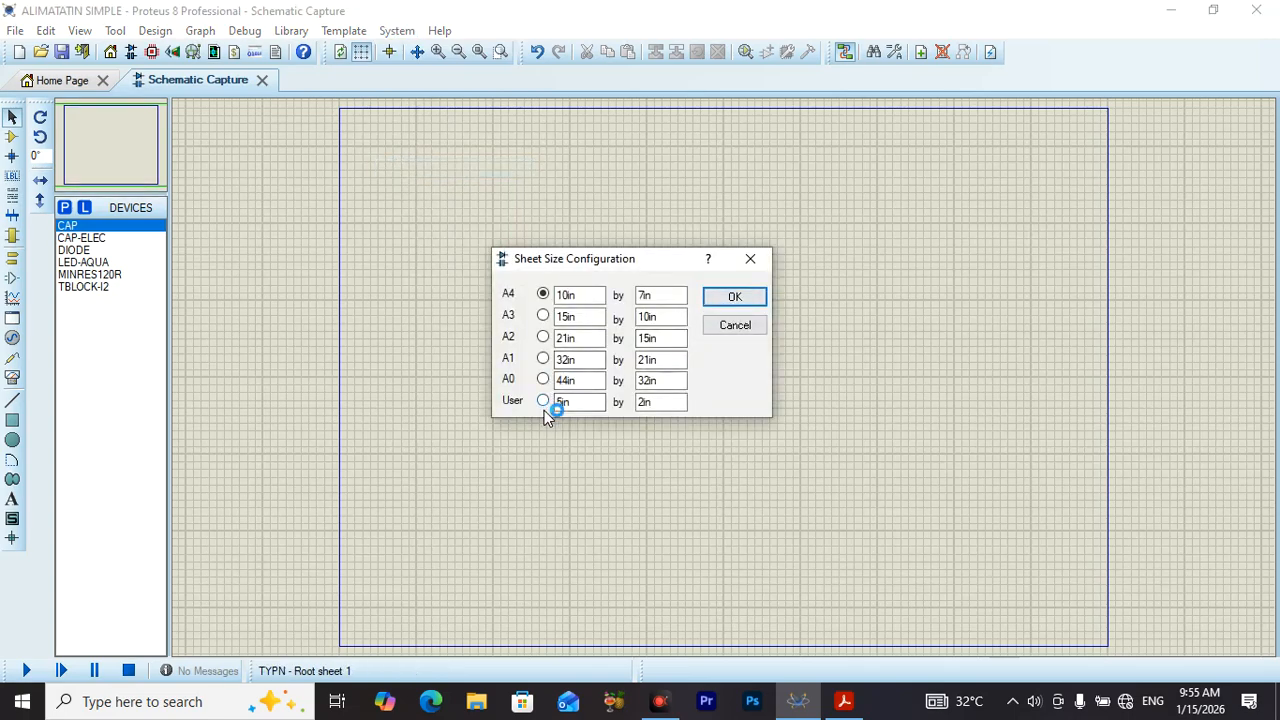
pyautogui.click(544, 404)
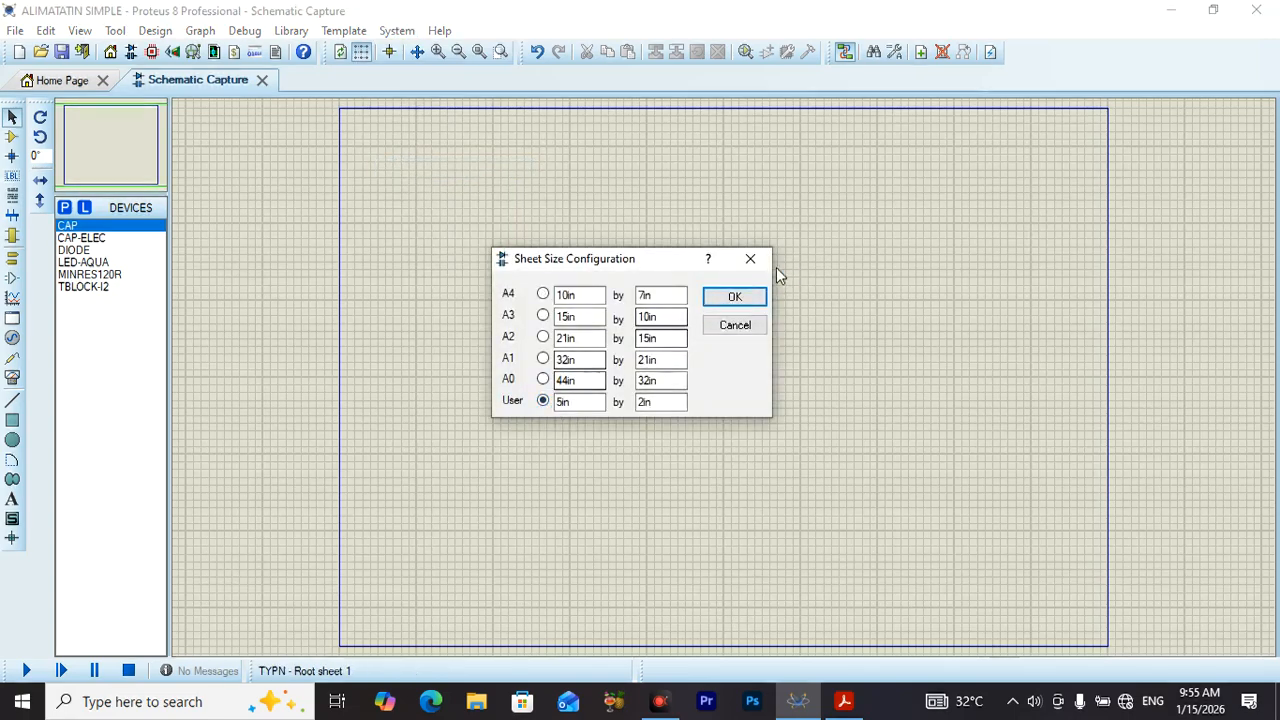
pyautogui.click(737, 298)
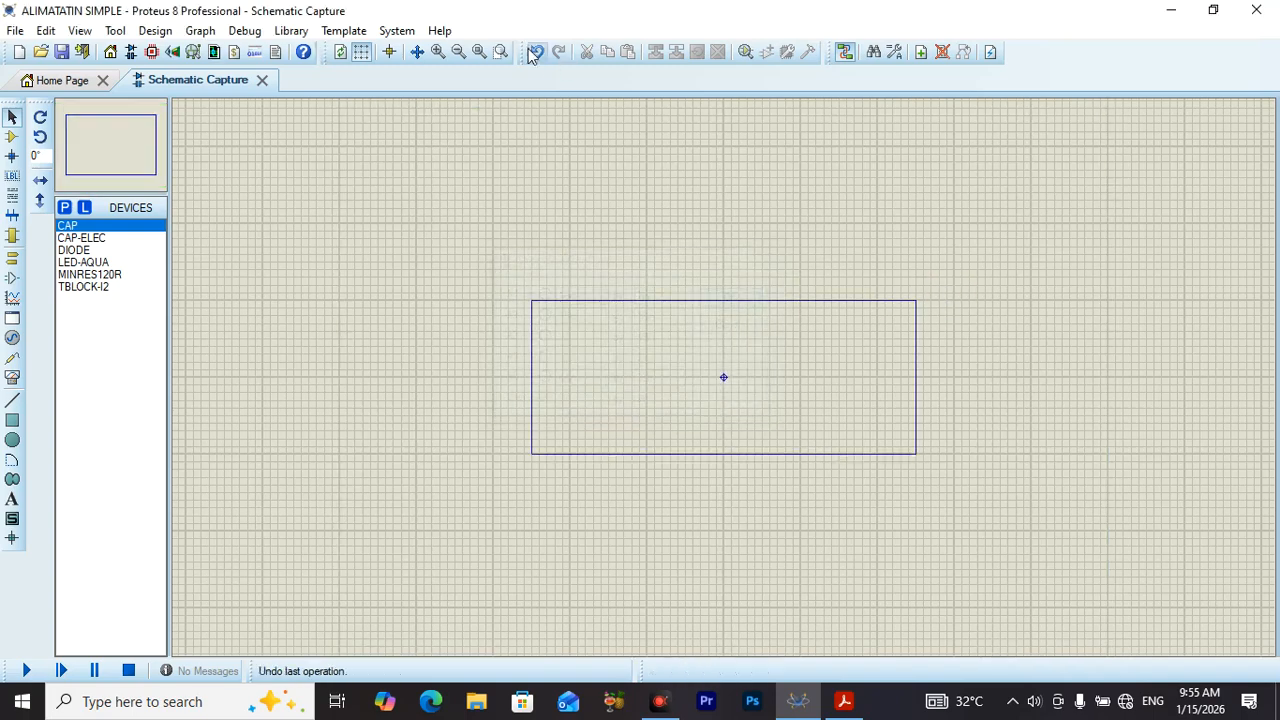
pyautogui.click(480, 52)
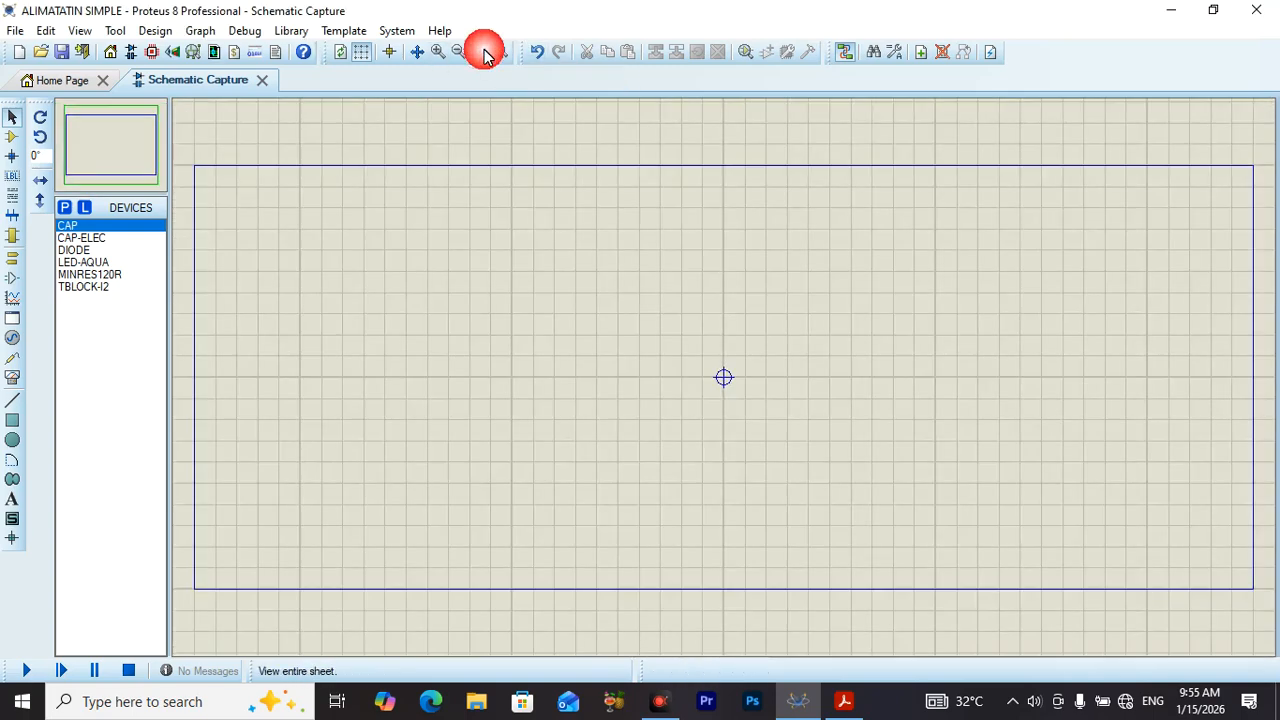
# Step: Search the device library for TRANSFORM
pyautogui.click(65, 210)
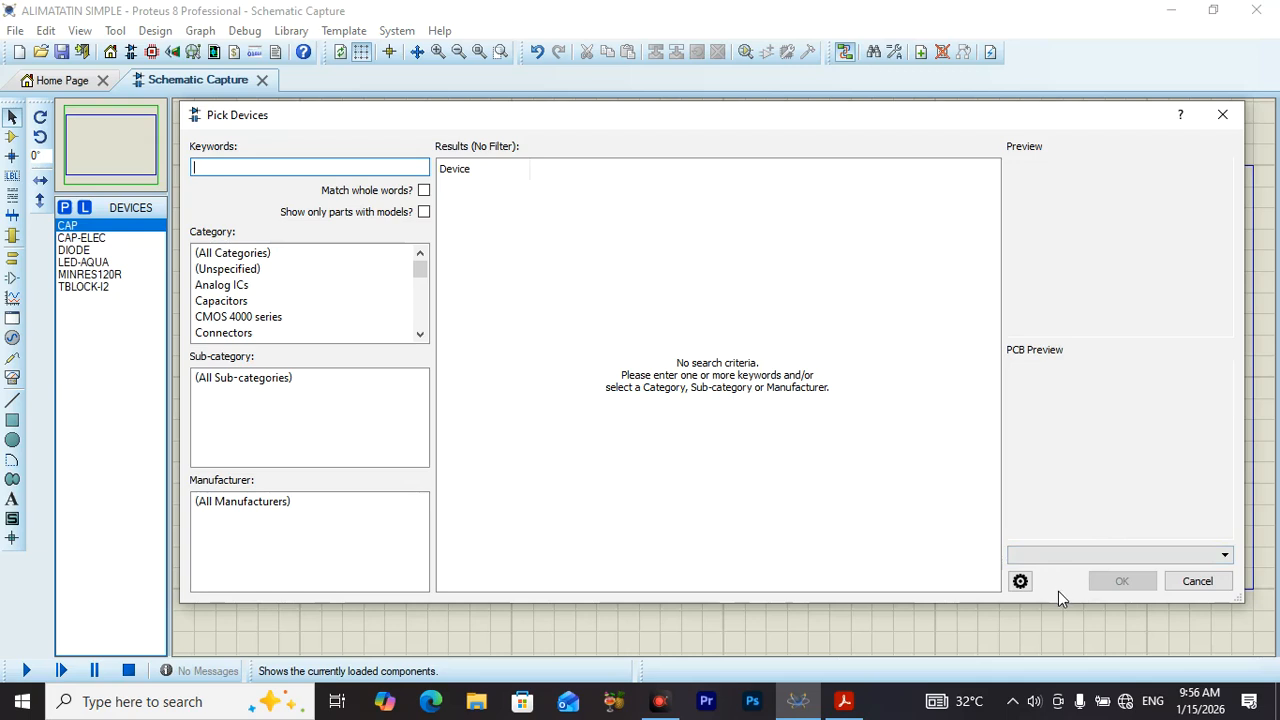
pyautogui.write('TRAN')
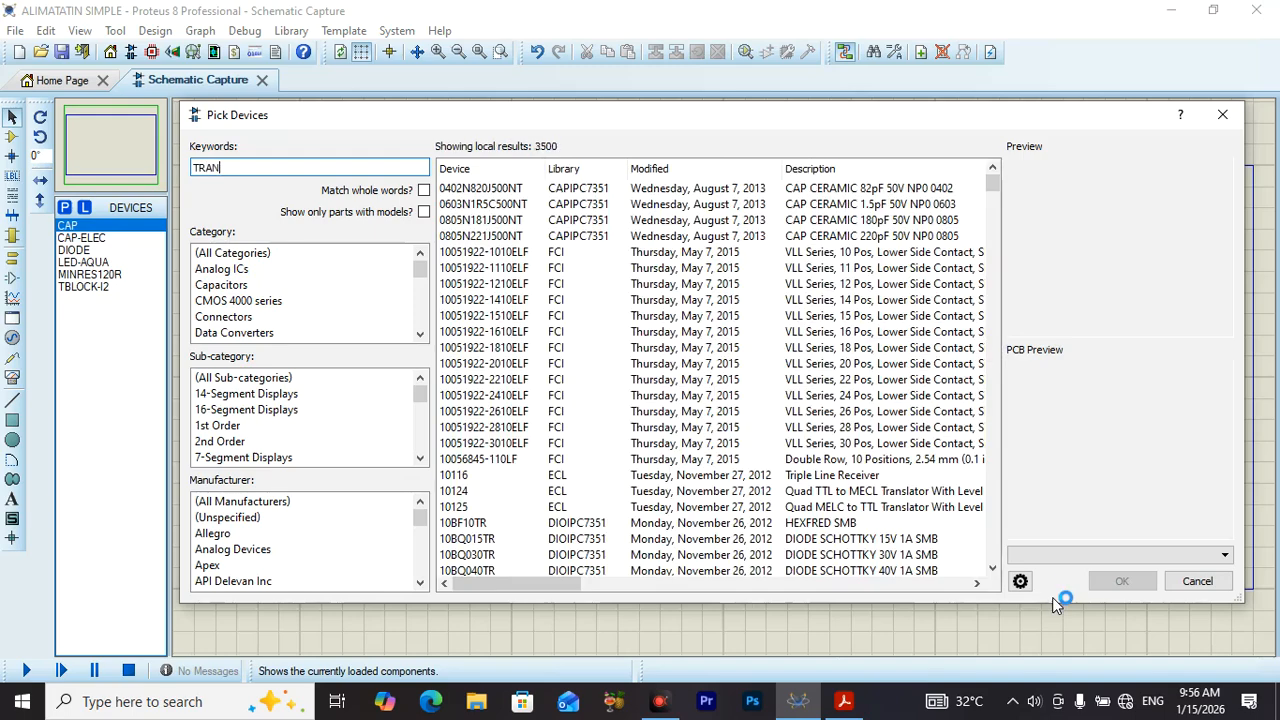
pyautogui.write('SF')
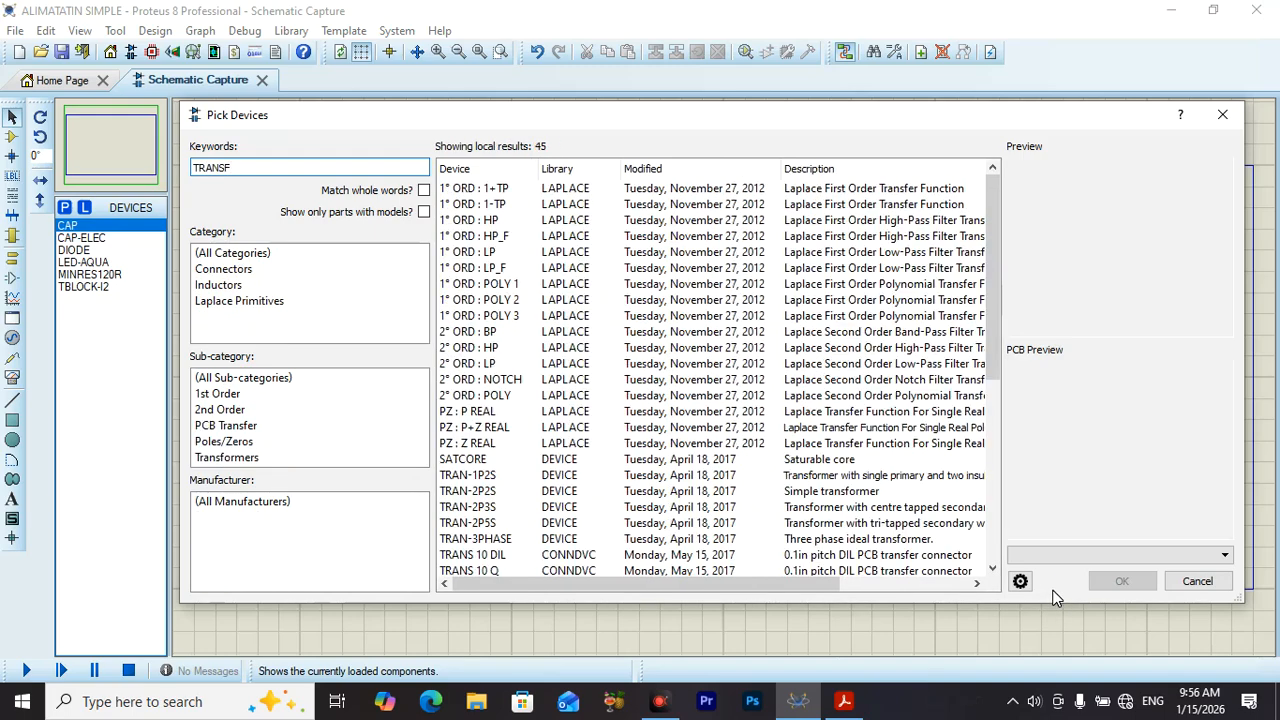
pyautogui.write('OR')
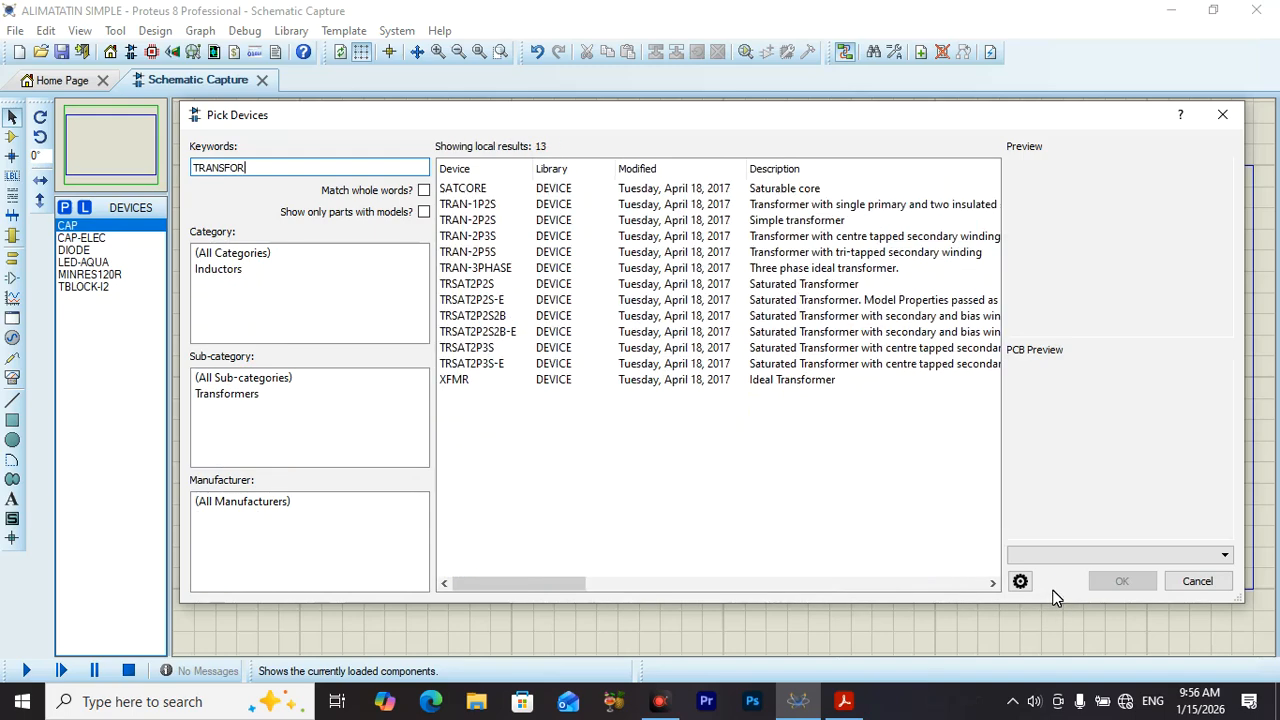
pyautogui.write('MA')
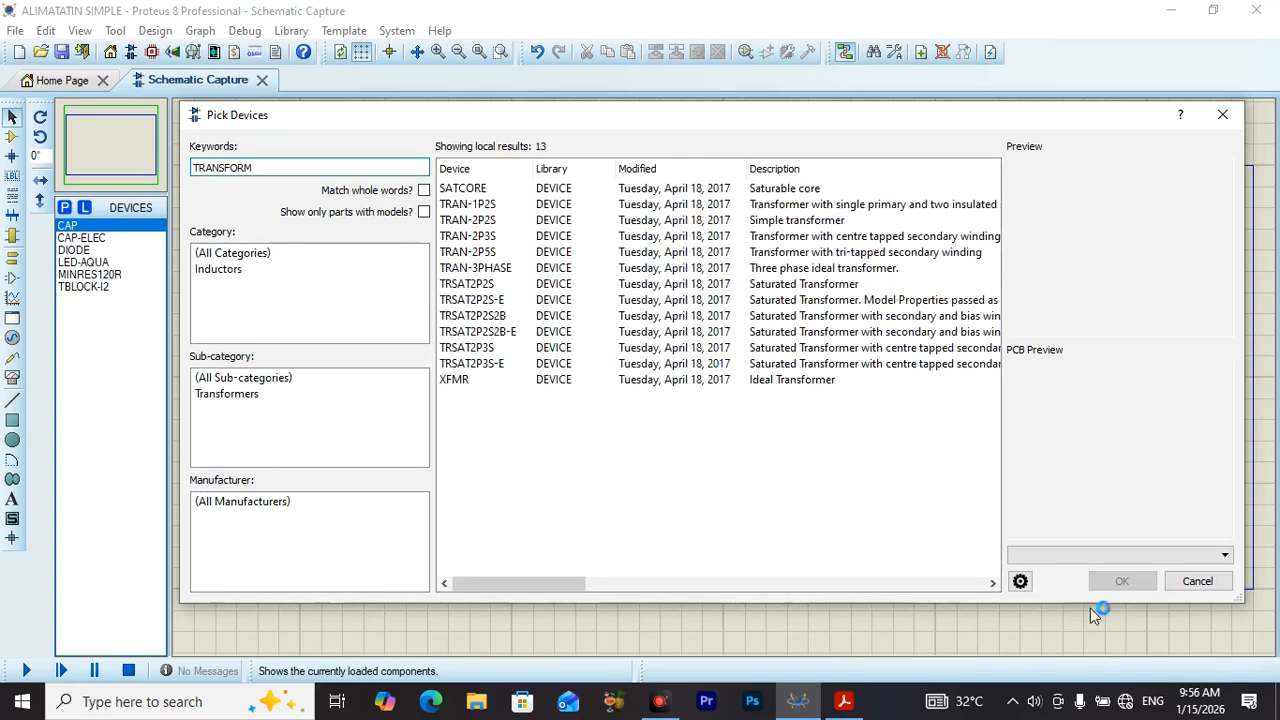
# Step: Compare the transformer models' previews and add the saturated transformer TRSAT2P2S-E to the device list
pyautogui.click(710, 192)
pyautogui.click(711, 204)
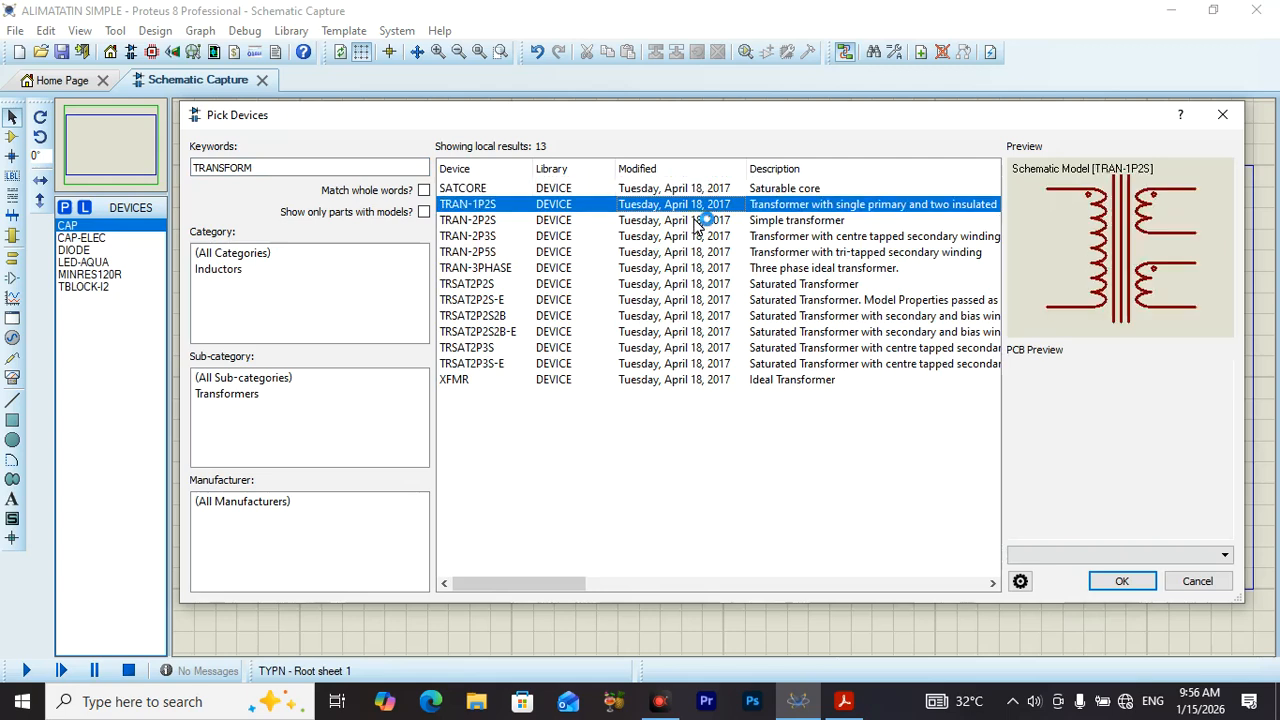
pyautogui.click(691, 241)
pyautogui.click(686, 270)
pyautogui.click(685, 300)
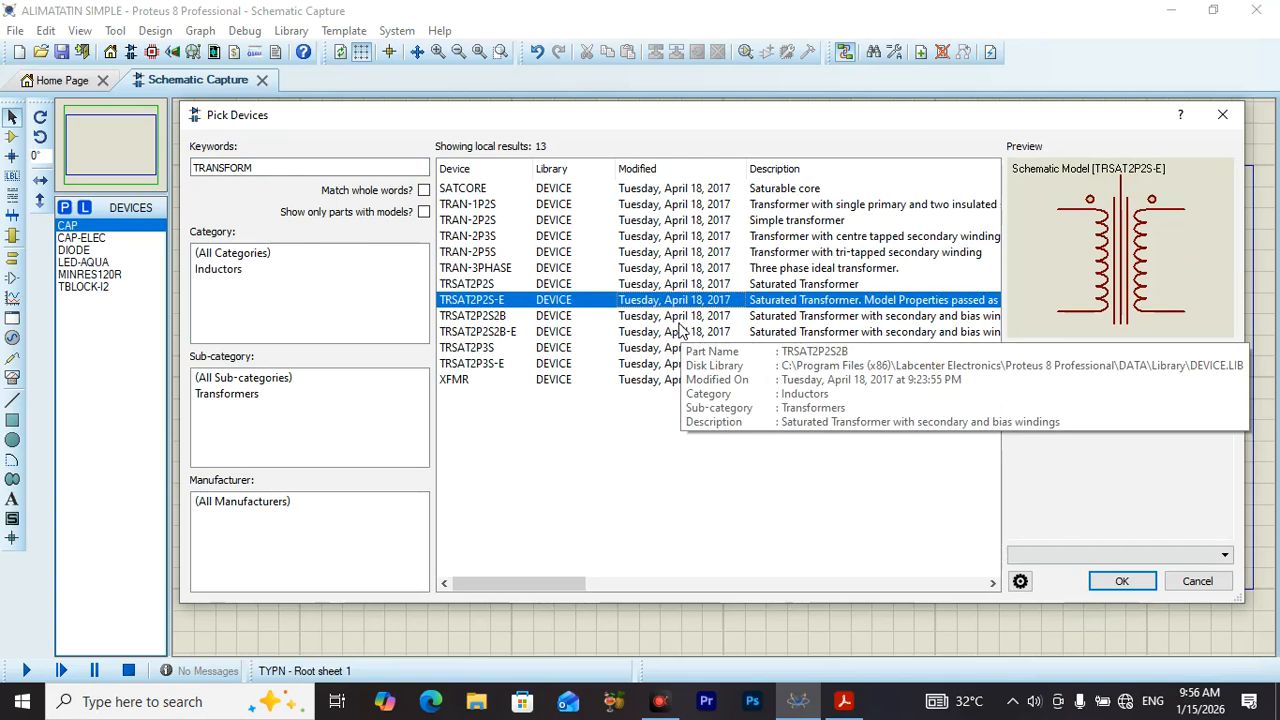
pyautogui.click(1123, 573)
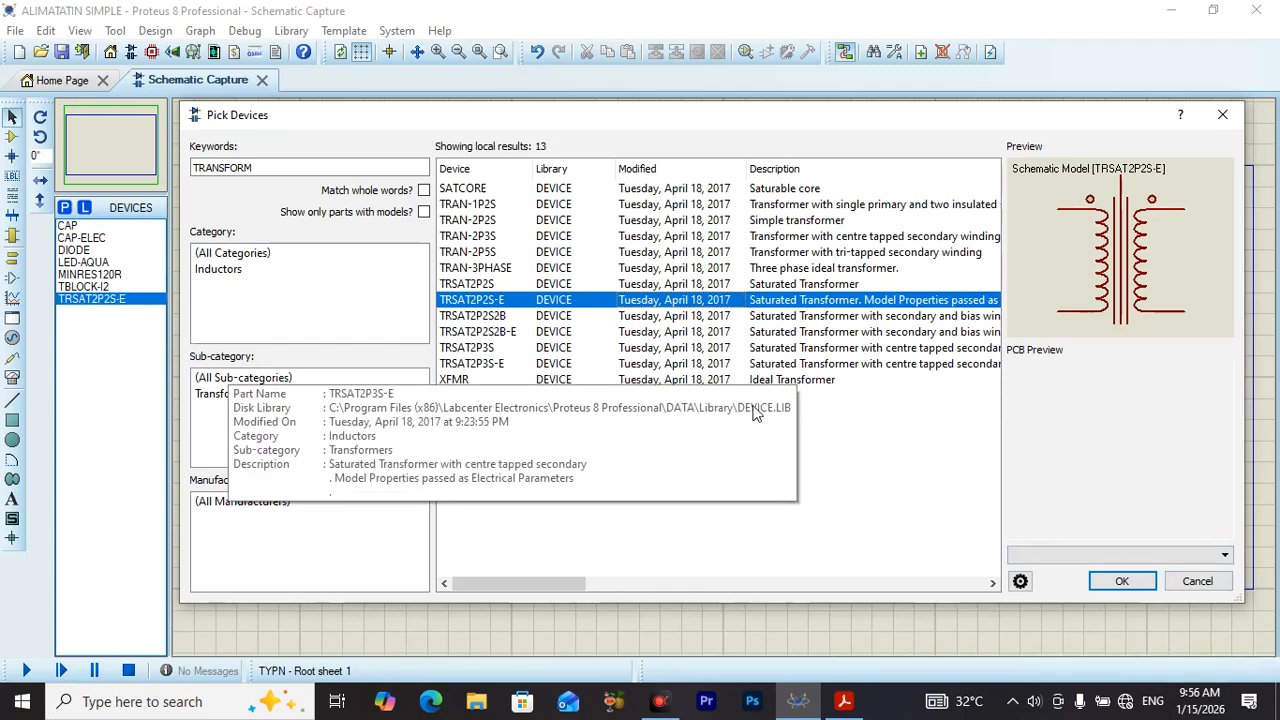
# Step: Search the device library for DIODE 40 and preview the 1N4001 diode from the DIODESINC library
pyautogui.moveTo(260, 170); pyautogui.dragTo(170, 185)
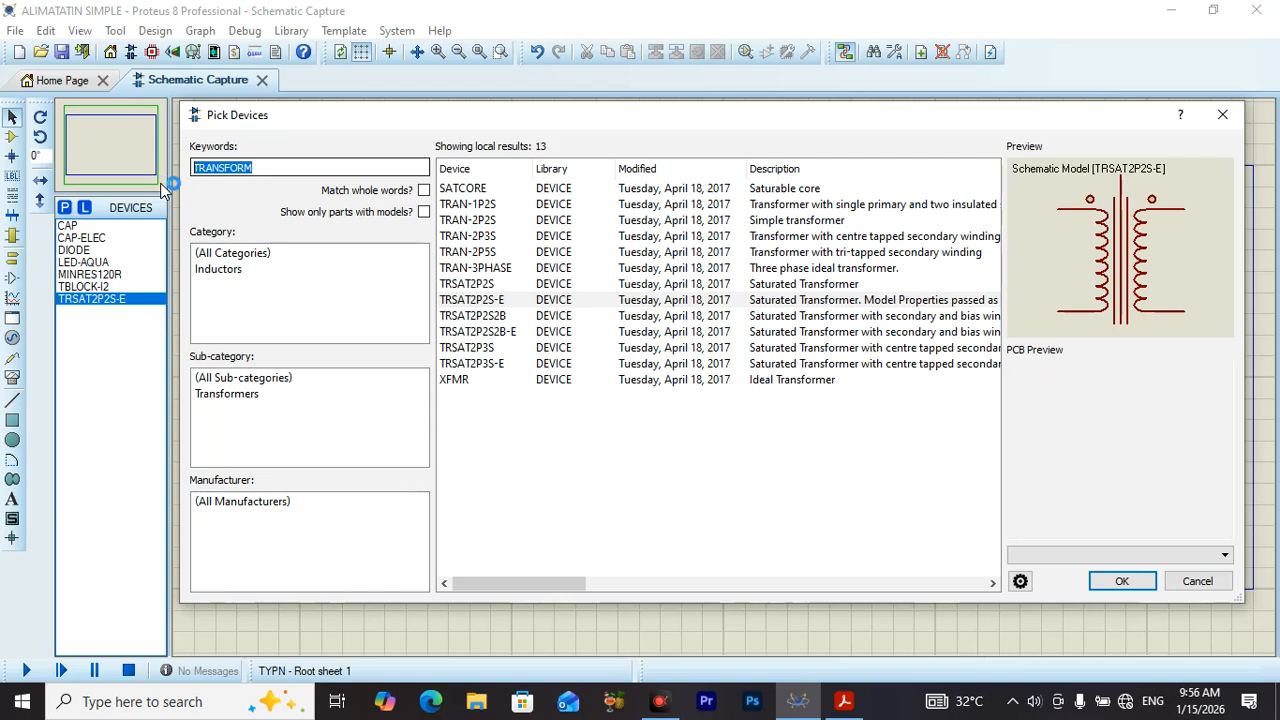
pyautogui.write('DI')
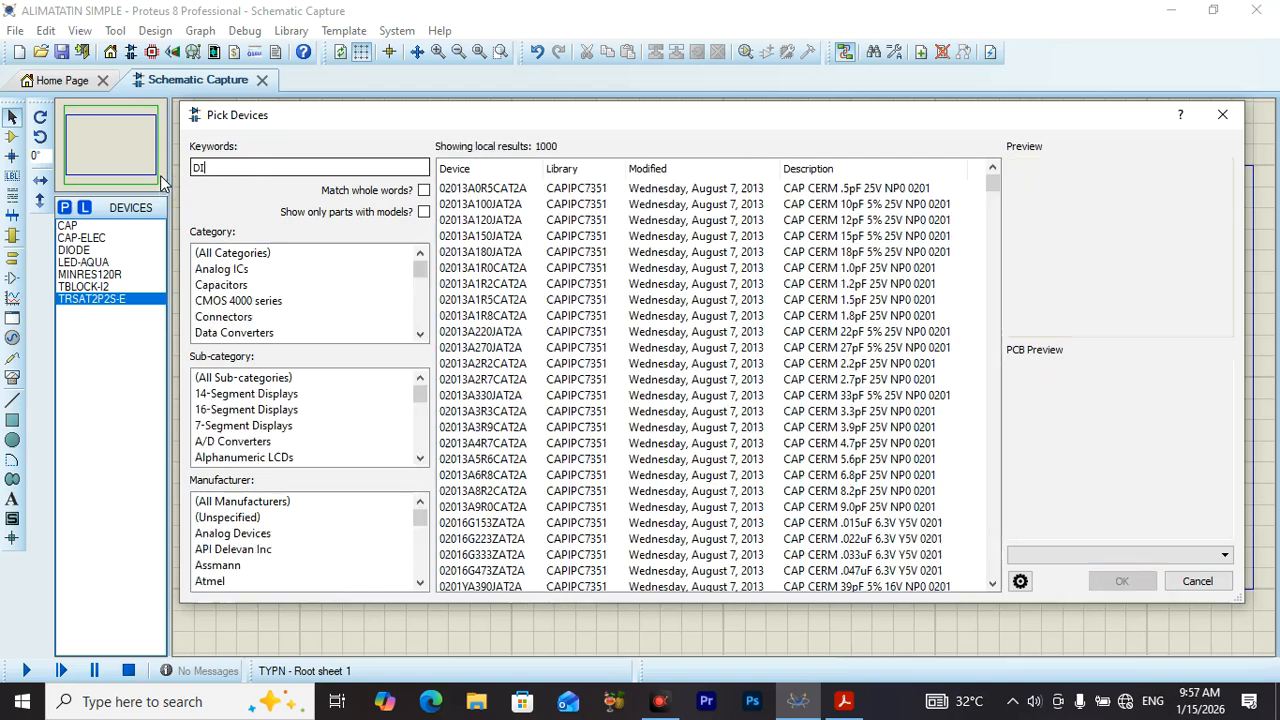
pyautogui.write('O')
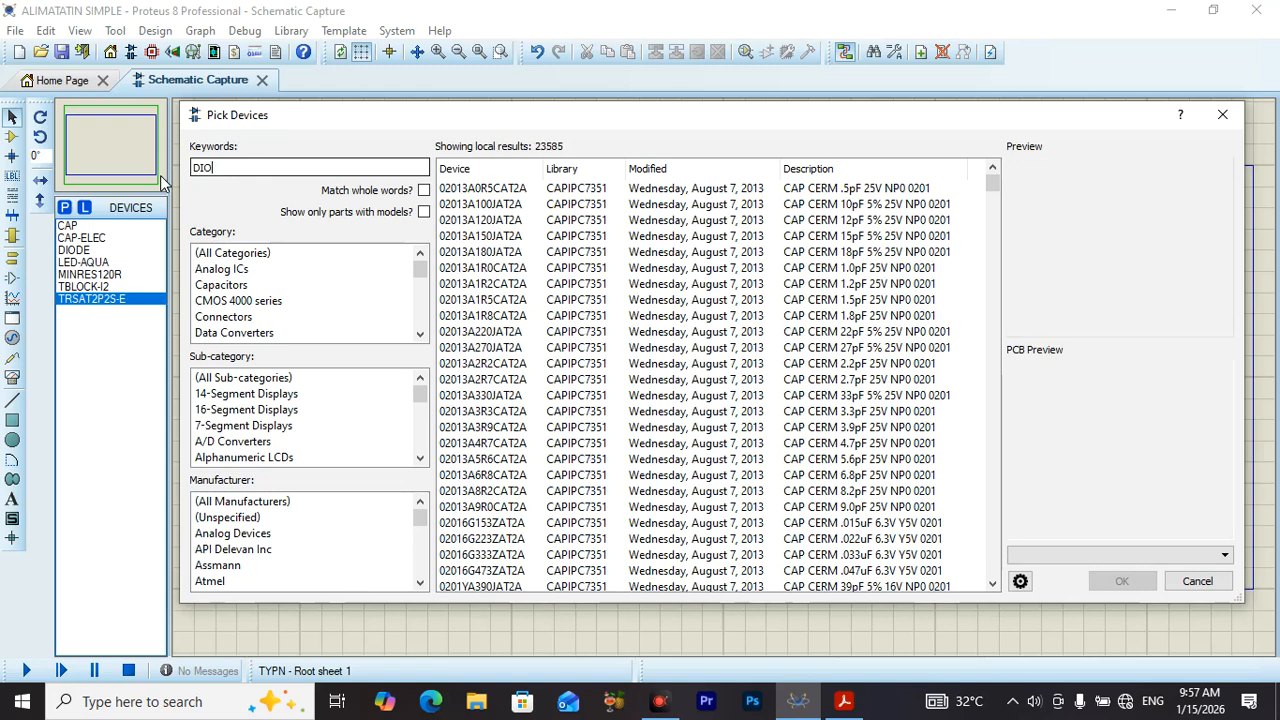
pyautogui.write('DE ')
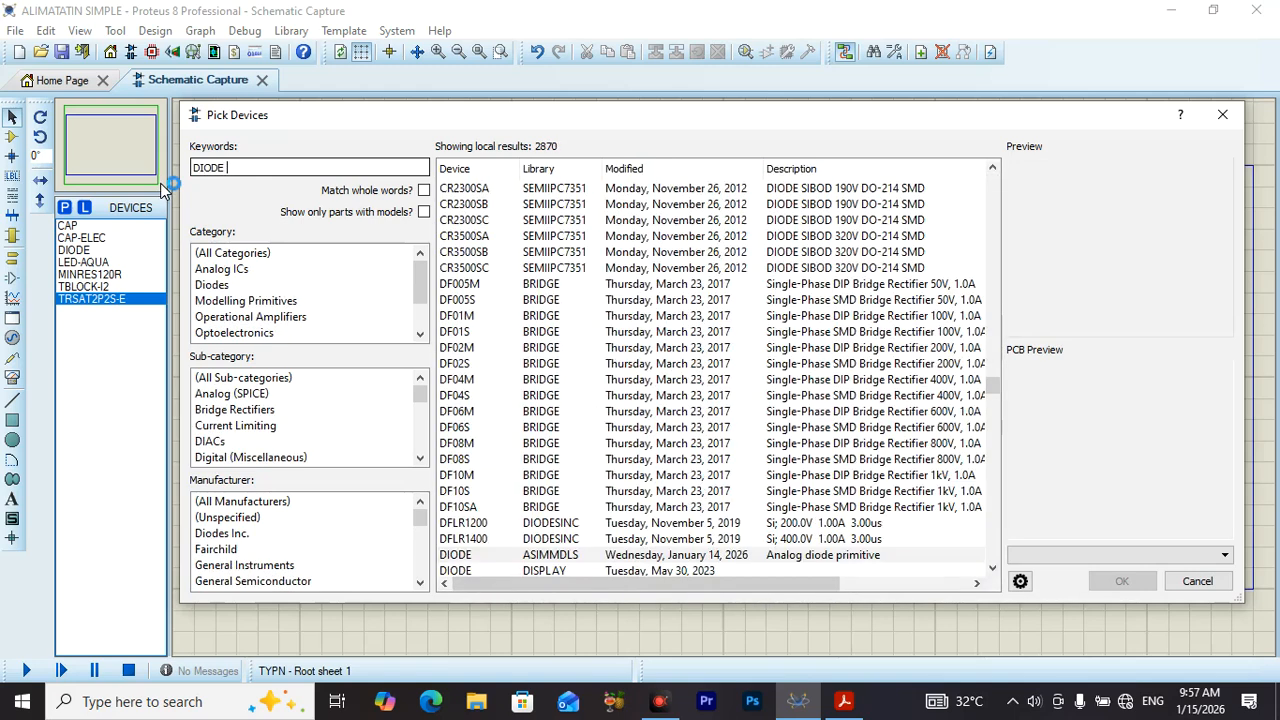
pyautogui.write('40')
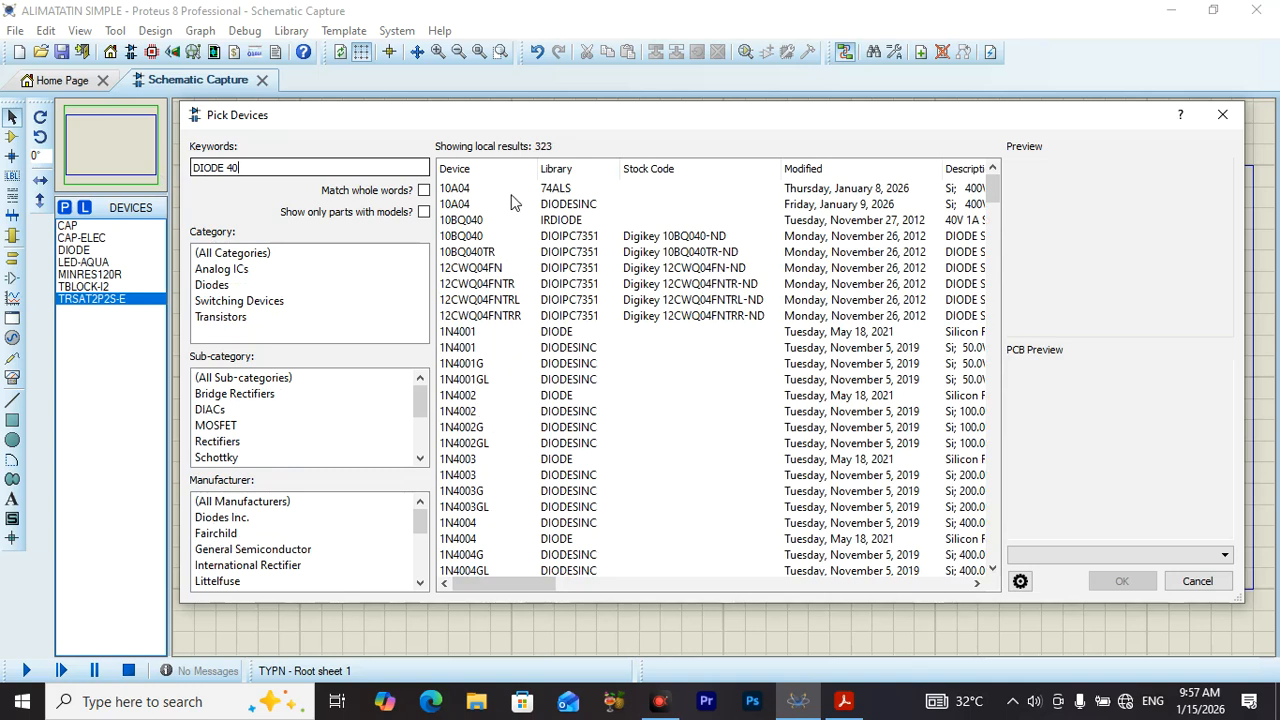
pyautogui.click(518, 349)
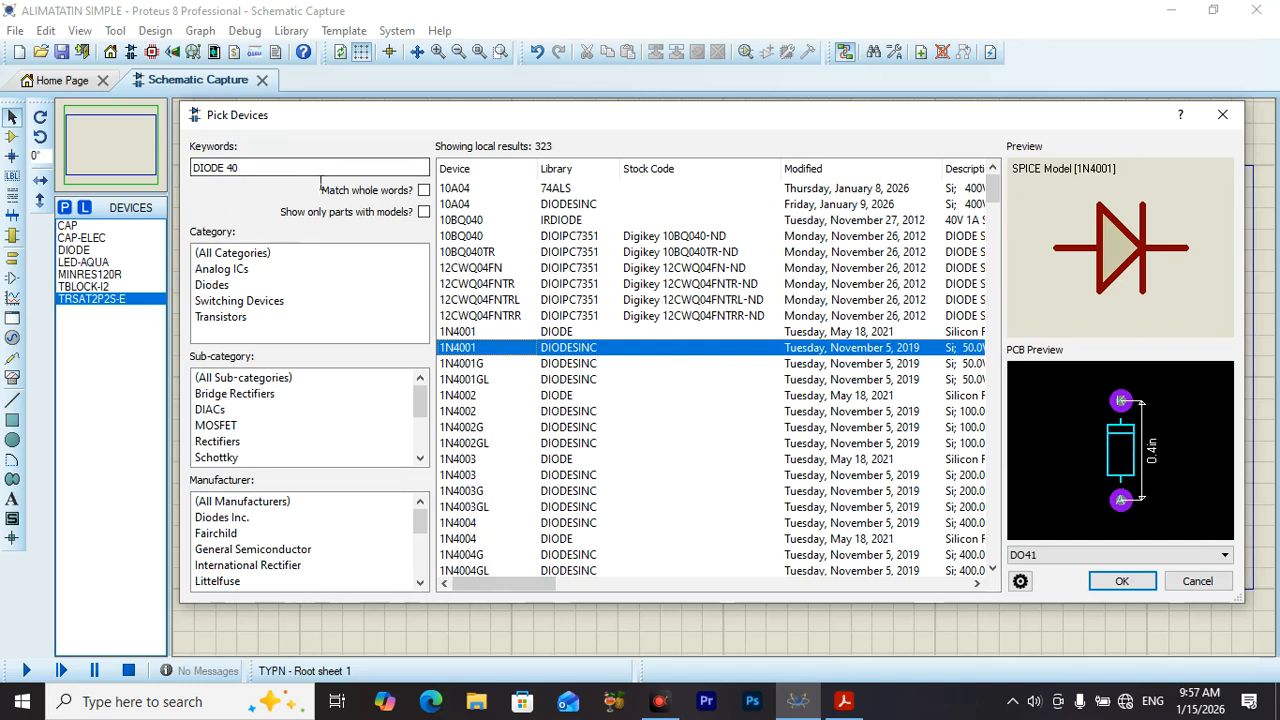
# Step: Search the device library for VDR in place of the diode keyword
pyautogui.moveTo(273, 174); pyautogui.dragTo(192, 170)
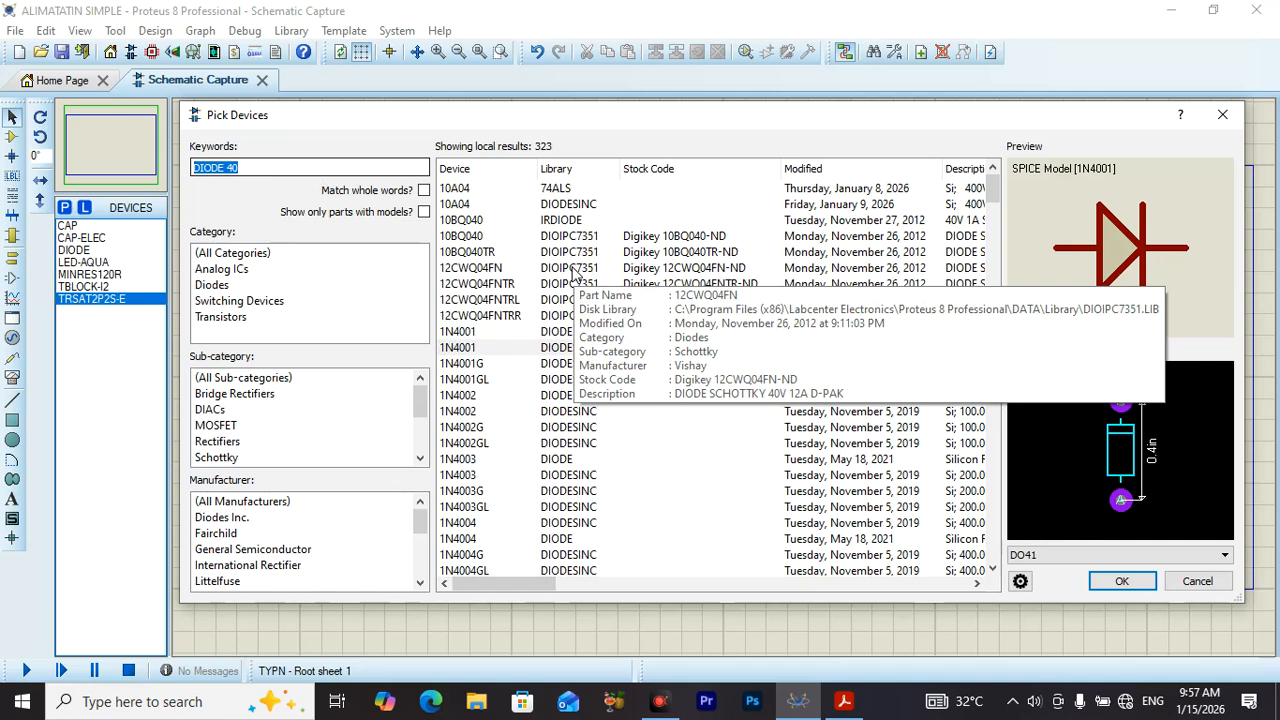
pyautogui.write('M')
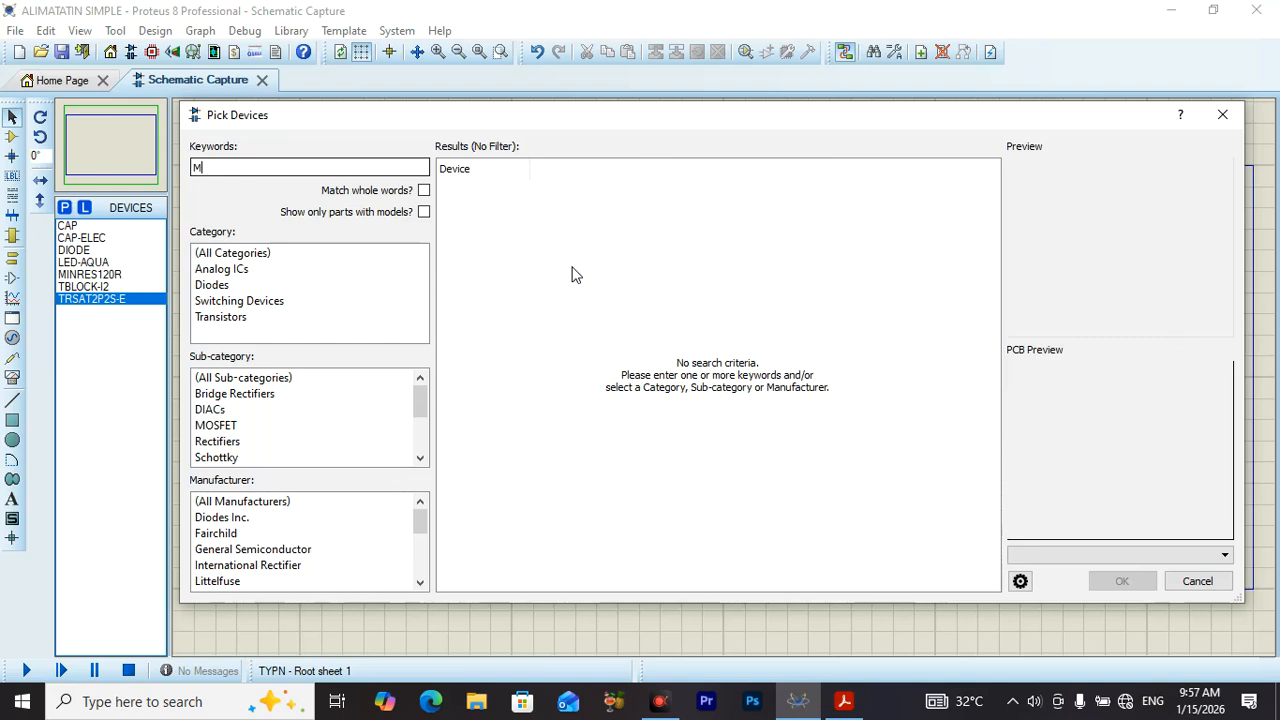
pyautogui.press('BackSpace')
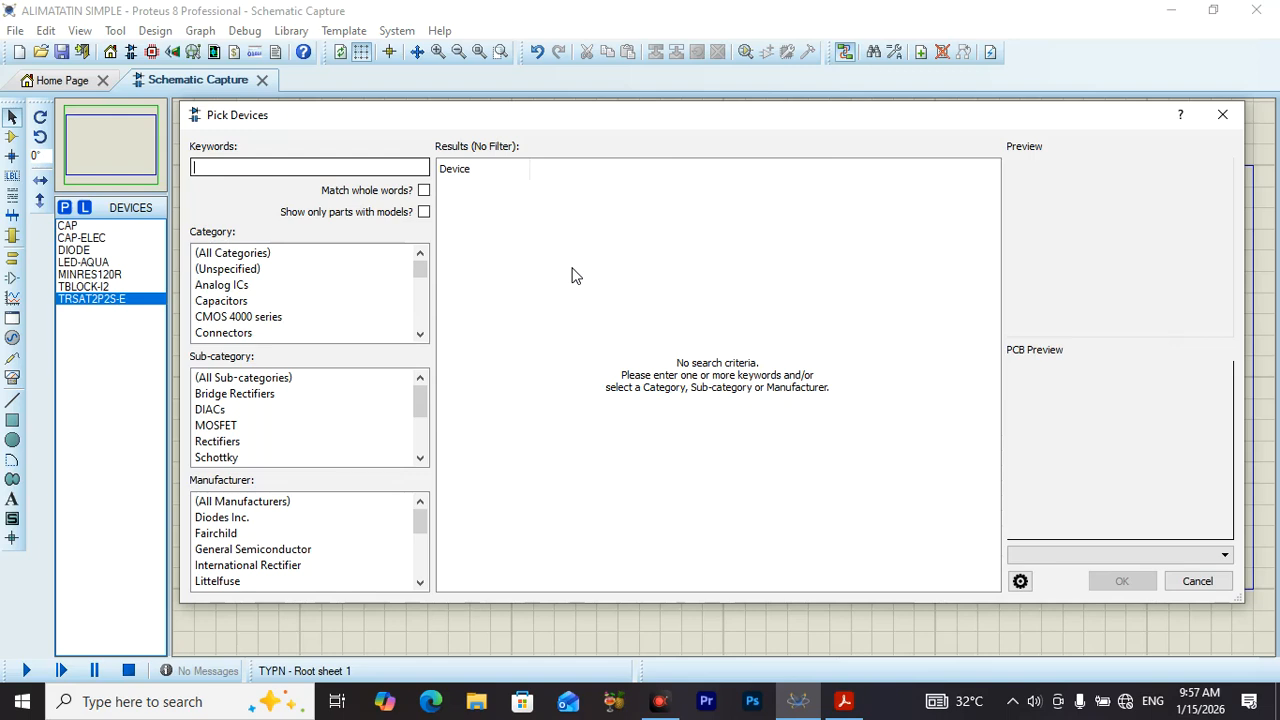
pyautogui.write('VDR')
# Step: Examine the schematic and PCB previews of several devices among the VDR search results
pyautogui.click(556, 190)
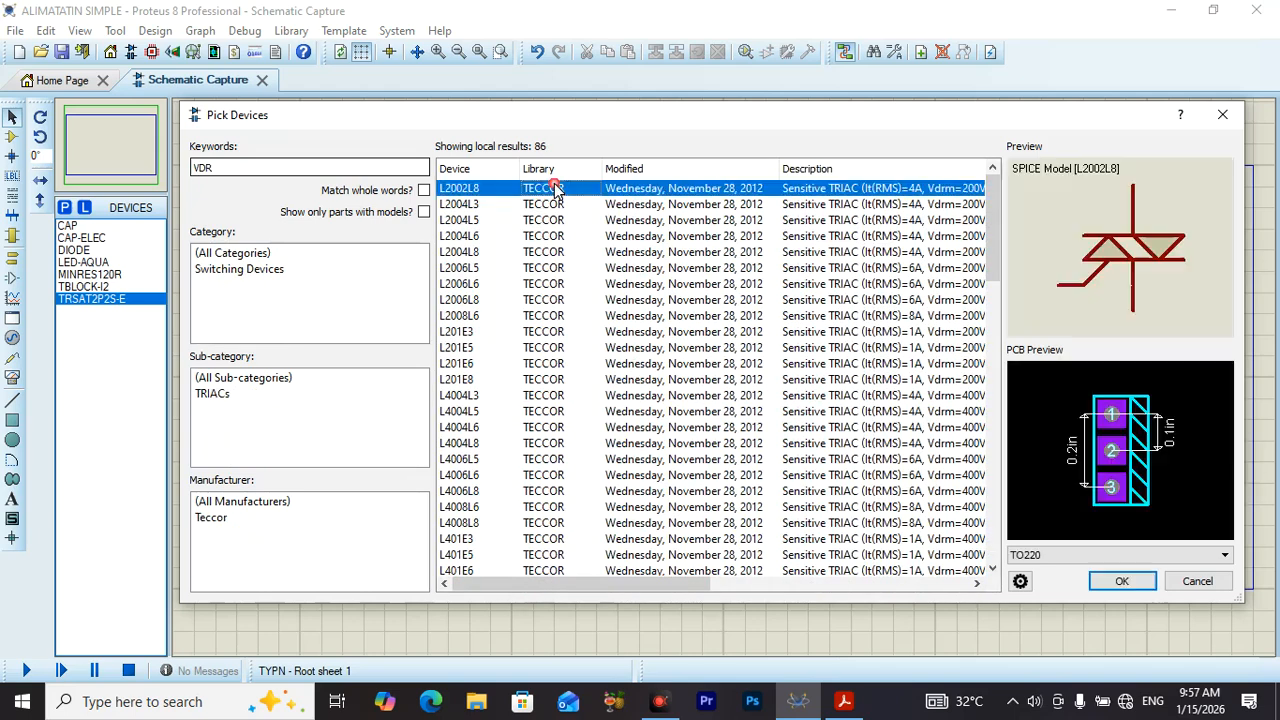
pyautogui.click(548, 250)
pyautogui.click(547, 299)
pyautogui.click(546, 366)
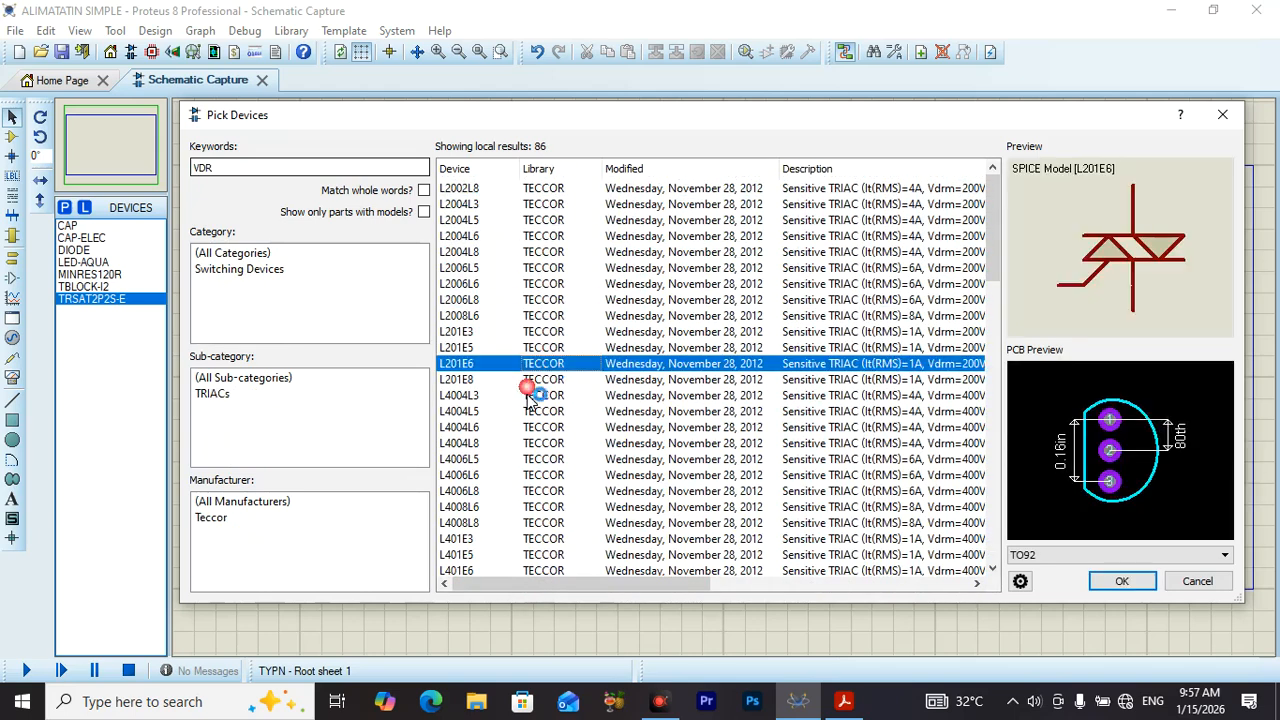
pyautogui.click(535, 460)
pyautogui.click(528, 538)
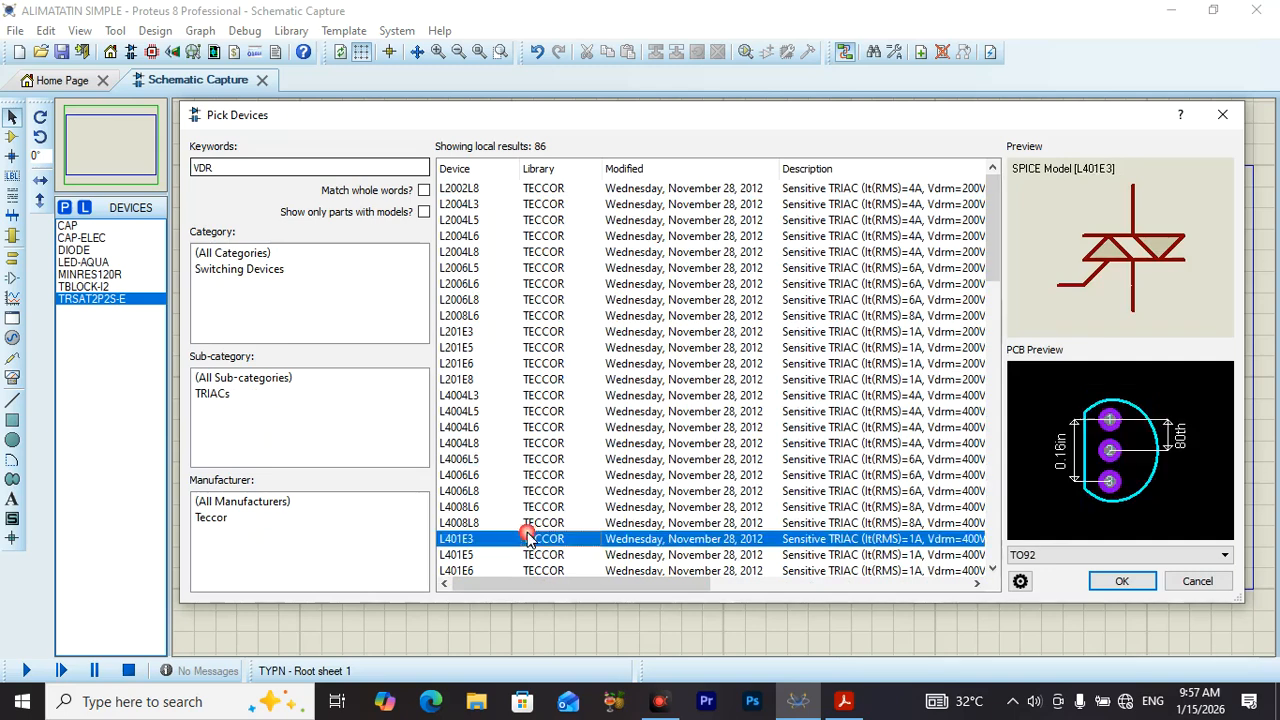
pyautogui.scroll(-4, 552, 458)
pyautogui.click(547, 400)
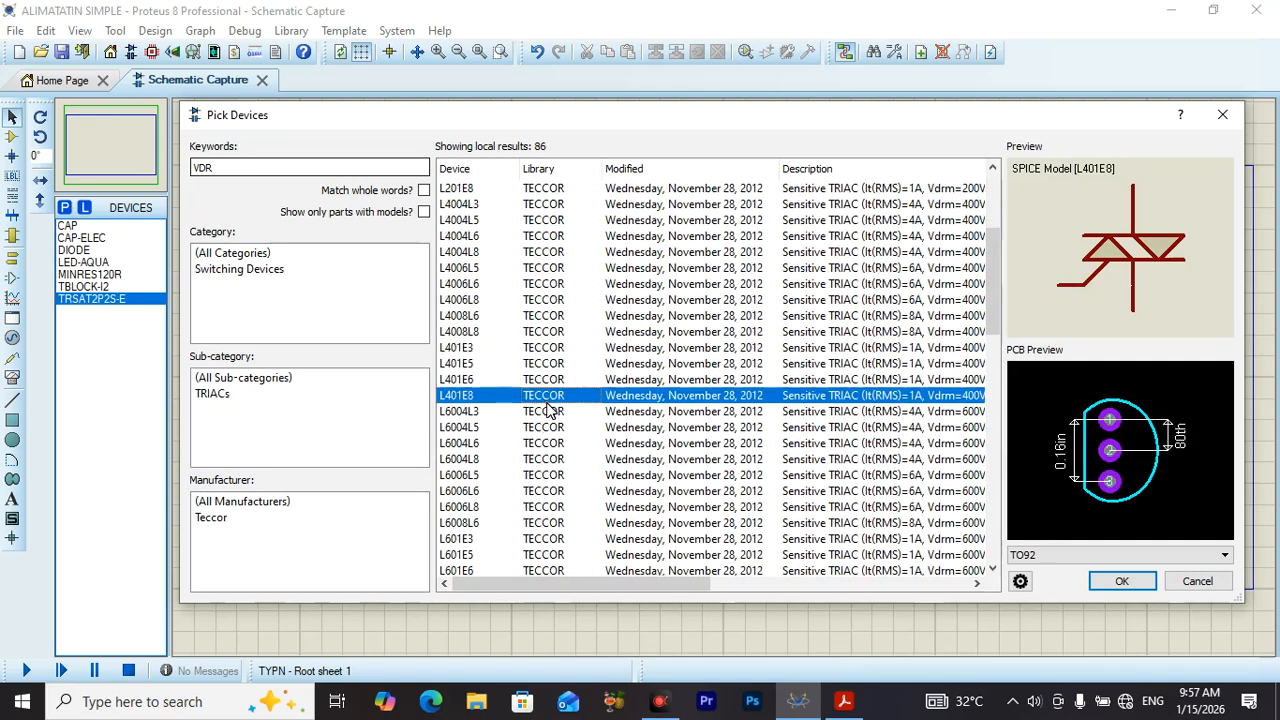
pyautogui.click(550, 443)
# Step: Restrict the VDR results to the TRIACs sub-category and examine the previews of devices throughout the list
pyautogui.click(228, 395)
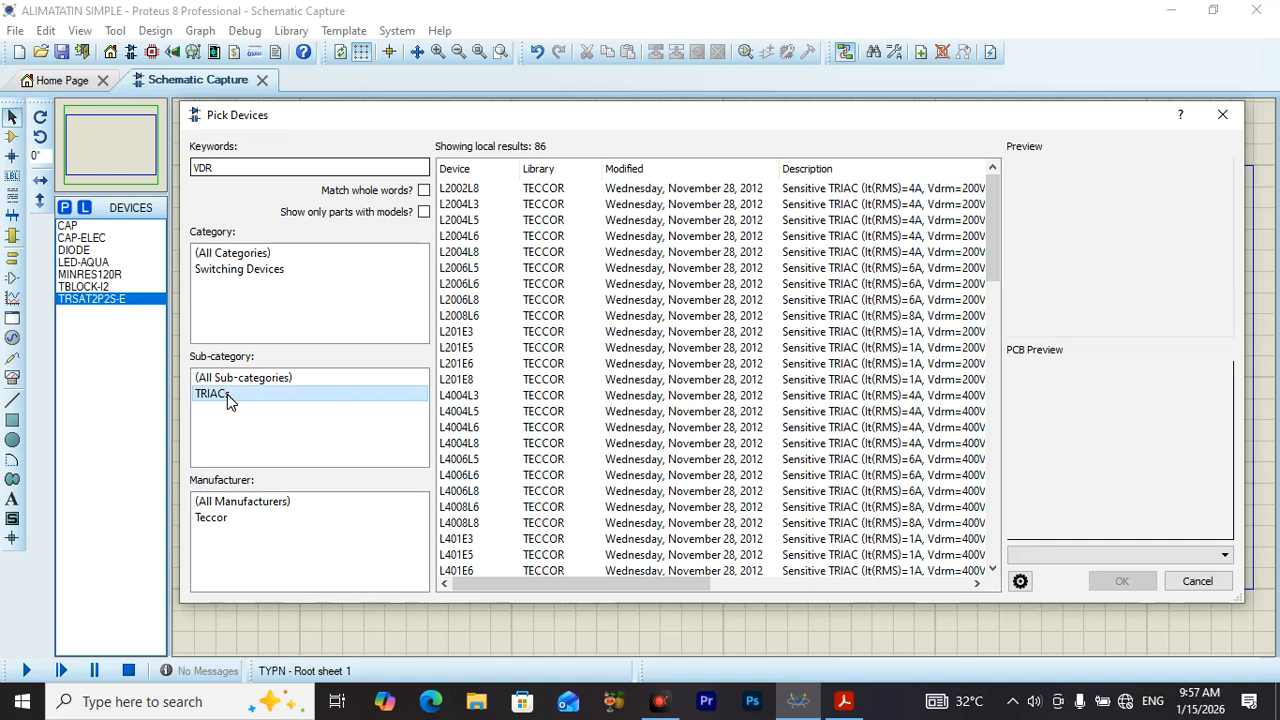
pyautogui.click(680, 299)
pyautogui.click(689, 363)
pyautogui.scroll(-4, 687, 368)
pyautogui.click(686, 365)
pyautogui.click(650, 427)
pyautogui.click(660, 475)
pyautogui.scroll(-5, 680, 390)
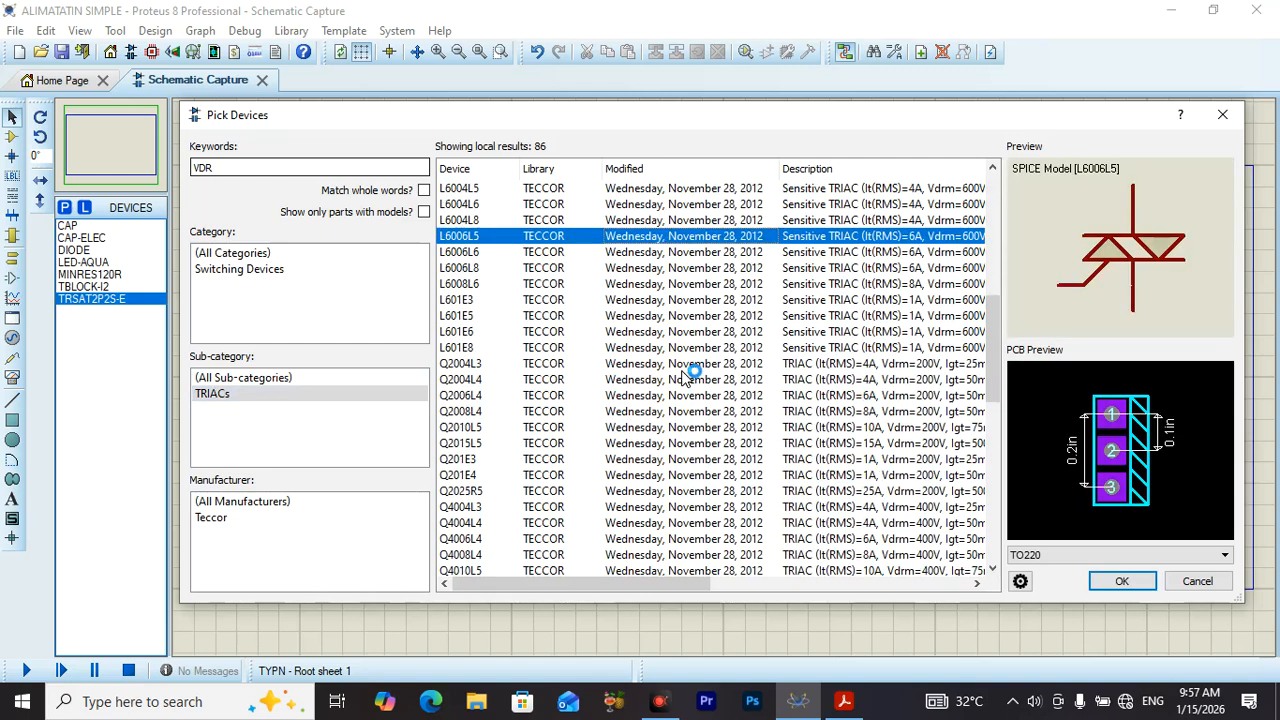
pyautogui.click(648, 396)
pyautogui.scroll(-4, 655, 445)
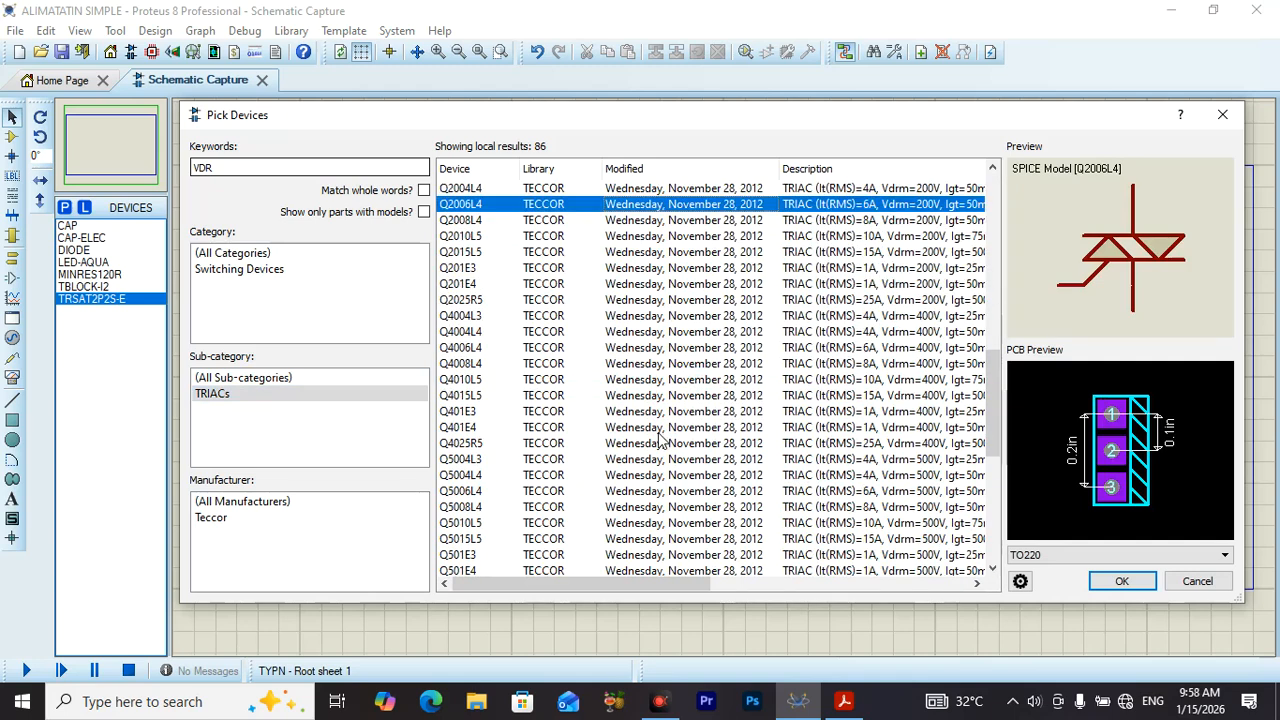
pyautogui.click(658, 432)
pyautogui.scroll(-4, 650, 430)
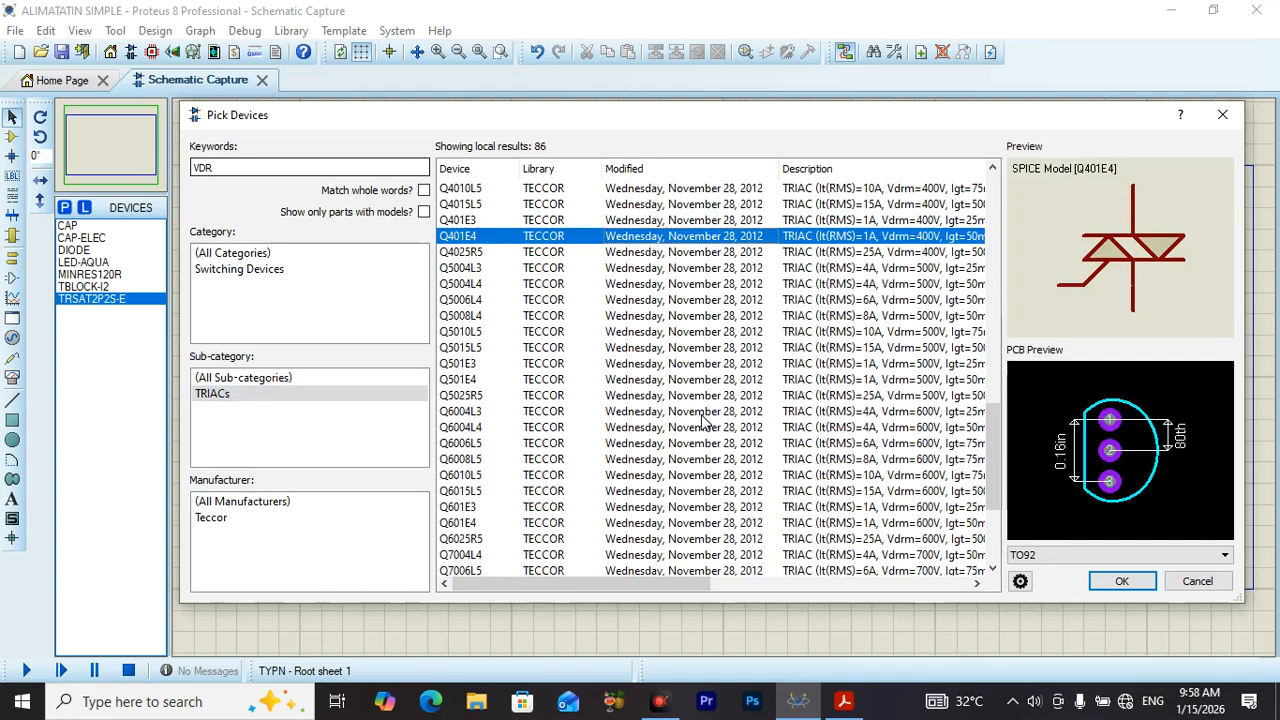
pyautogui.click(614, 416)
pyautogui.scroll(-3, 610, 425)
pyautogui.click(599, 426)
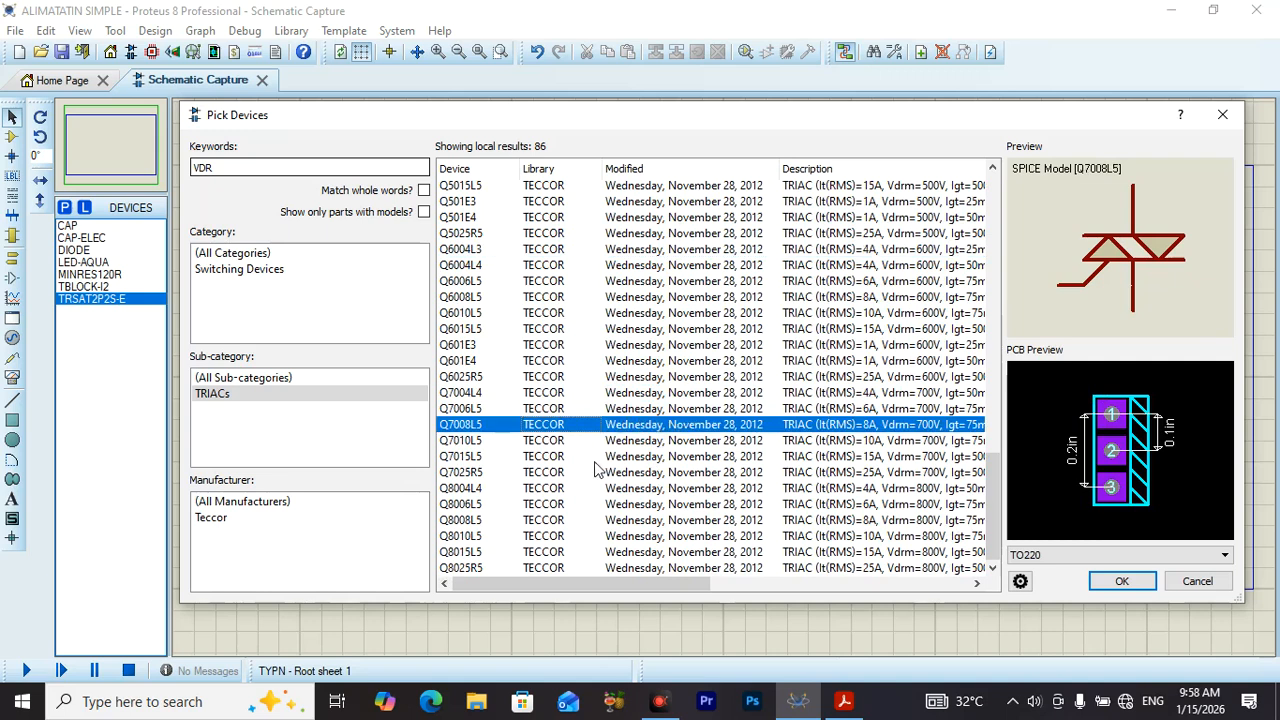
pyautogui.click(548, 504)
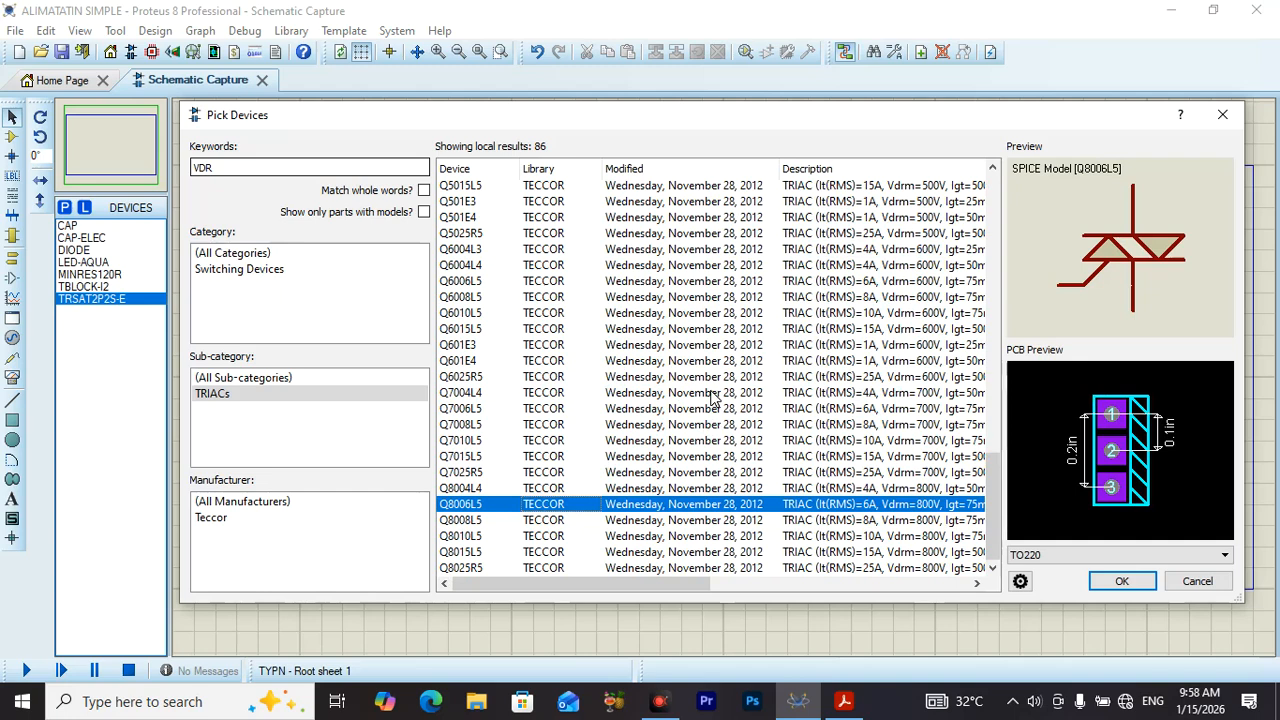
pyautogui.click(730, 363)
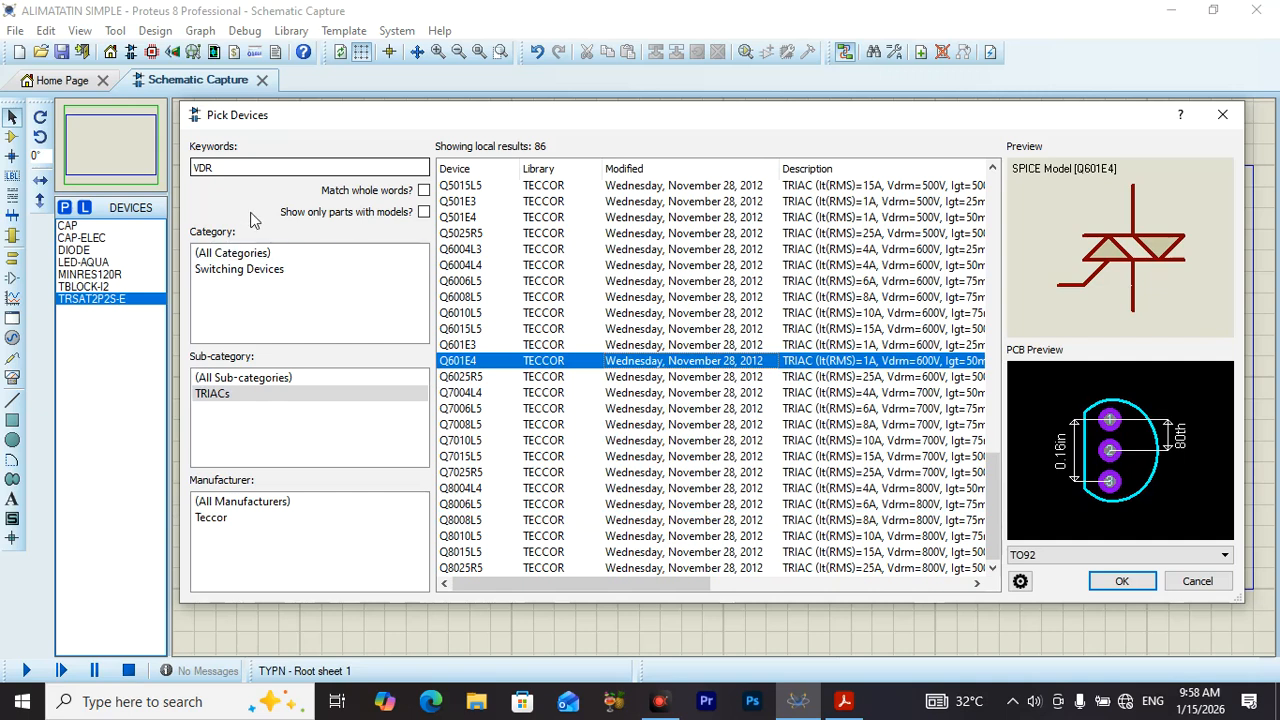
# Step: Search the device library for CAPACITOR and preview the CAP and CAP-ELEC devices from the DEVICE library
pyautogui.moveTo(251, 175); pyautogui.dragTo(193, 184)
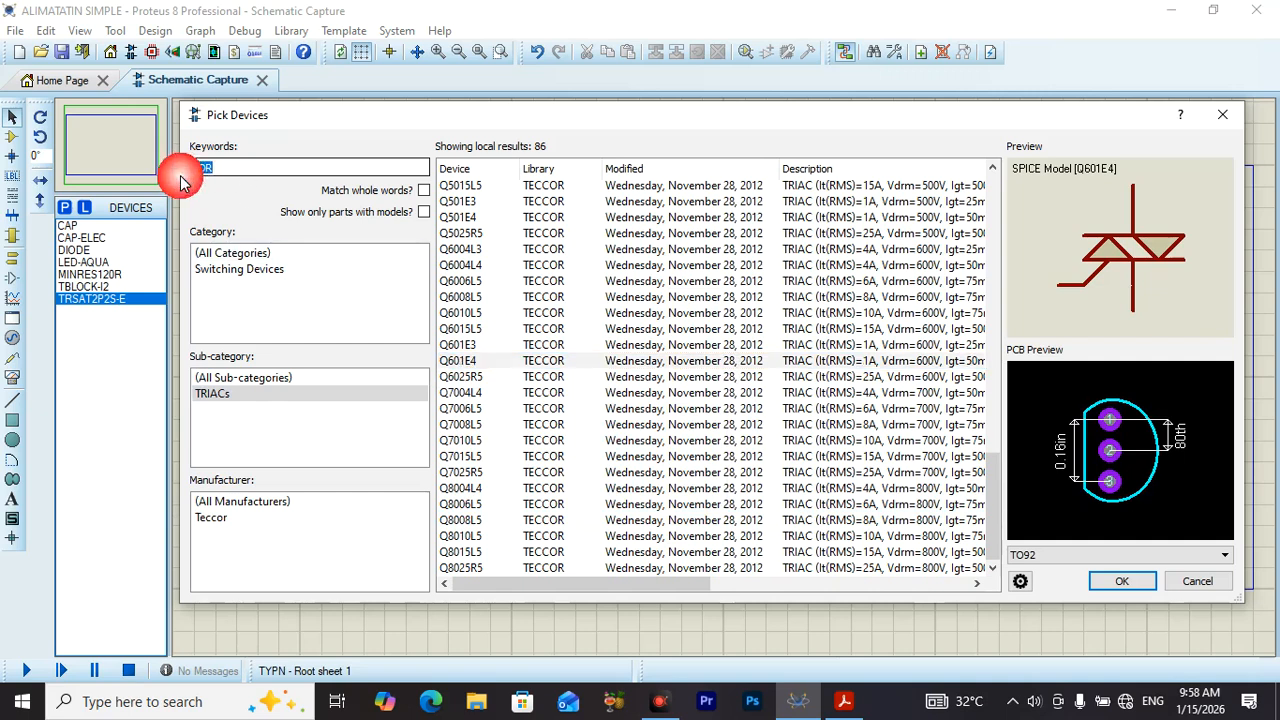
pyautogui.click(197, 253)
pyautogui.write('CAP')
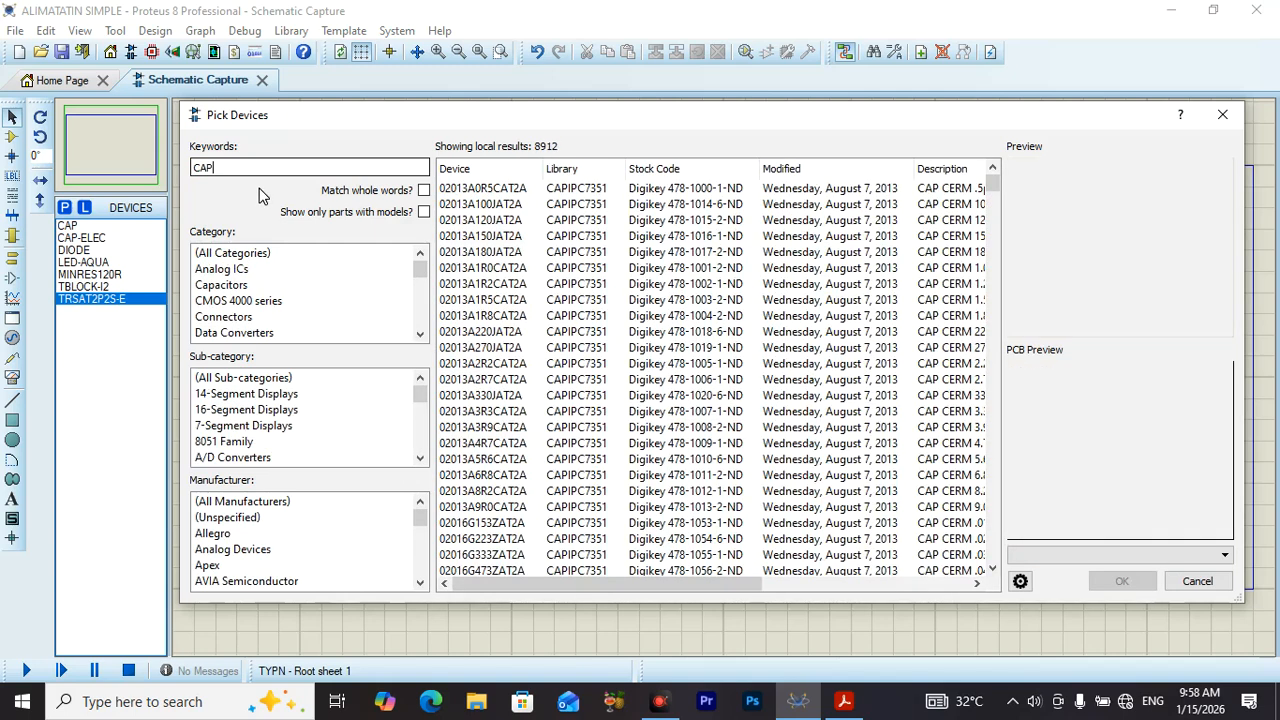
pyautogui.write('ACIT')
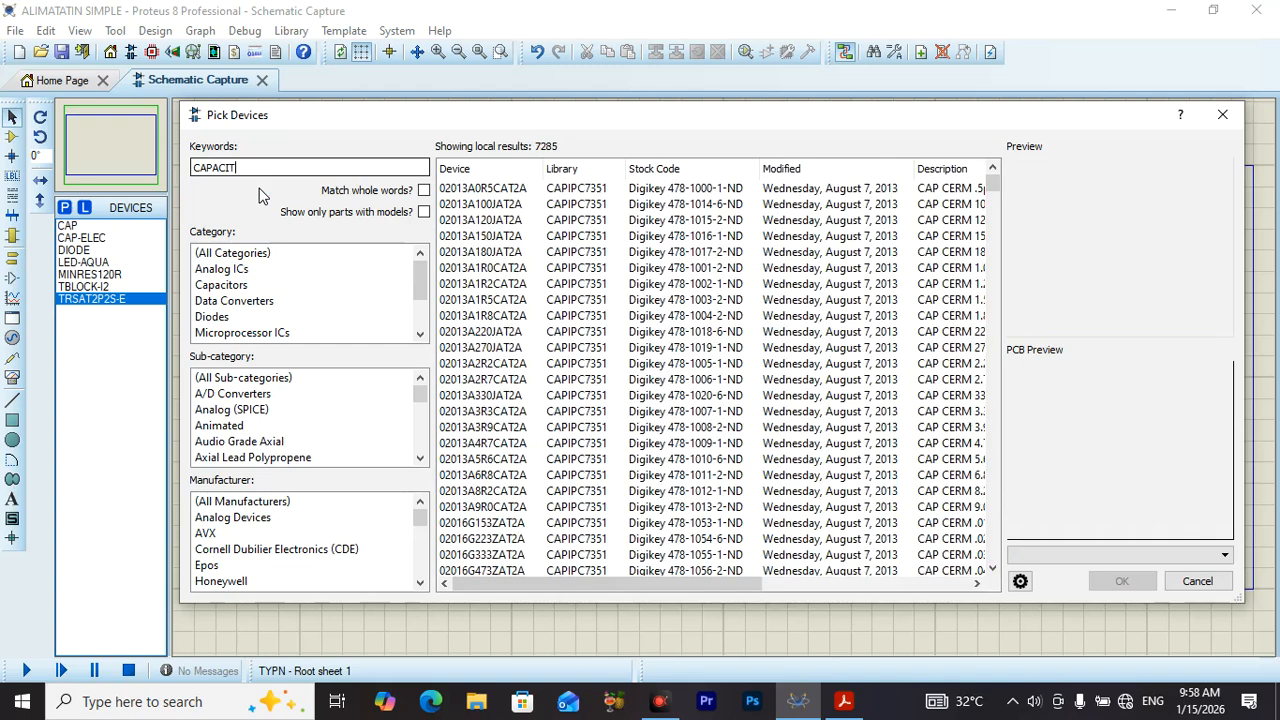
pyautogui.write('OR')
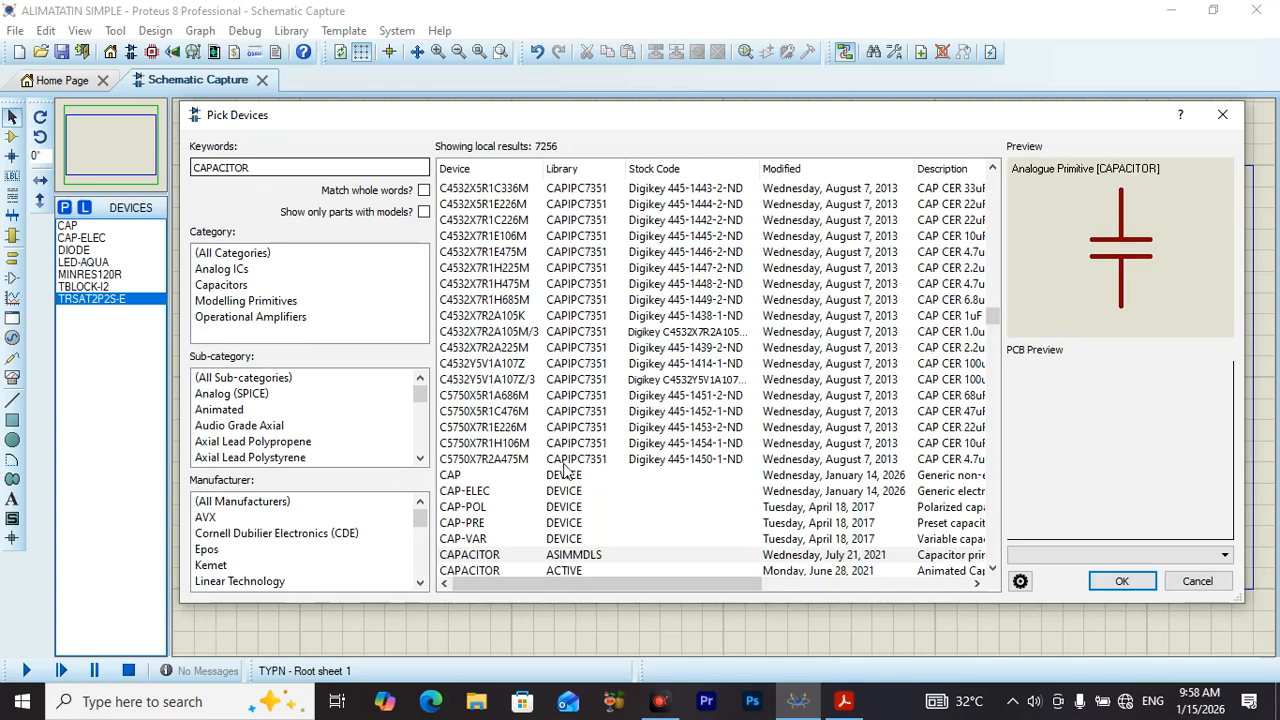
pyautogui.click(551, 477)
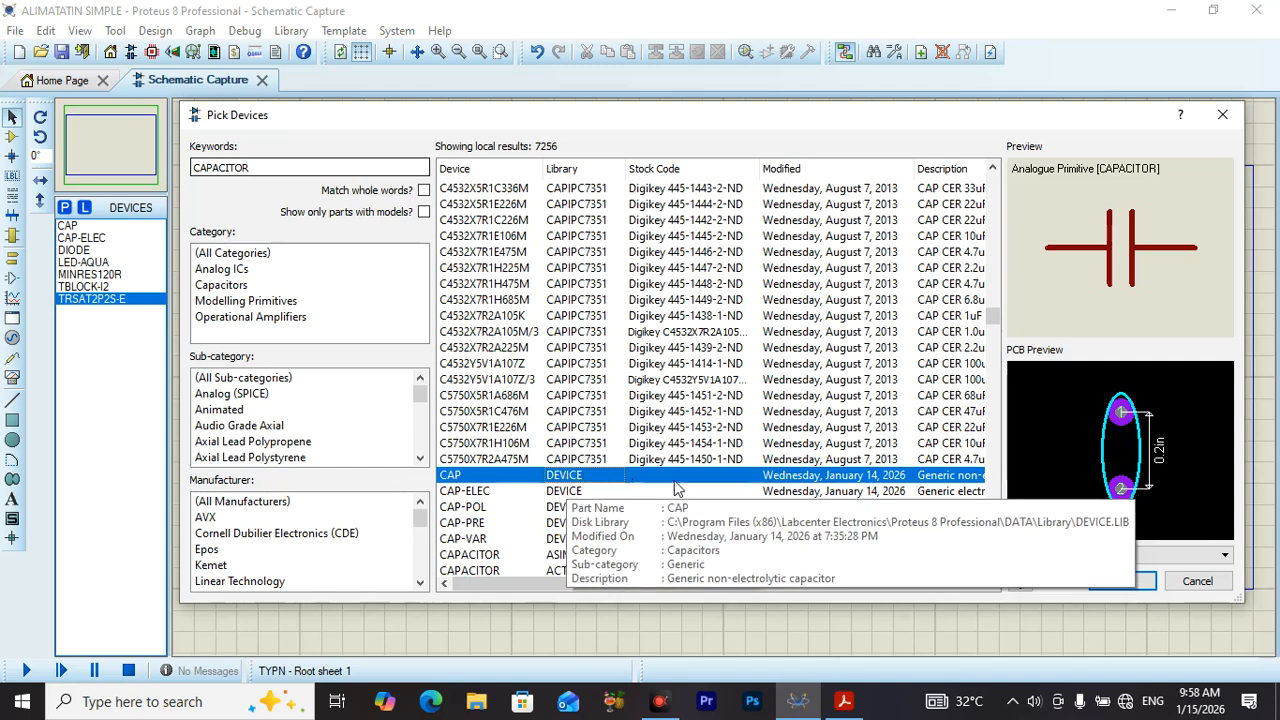
pyautogui.click(557, 492)
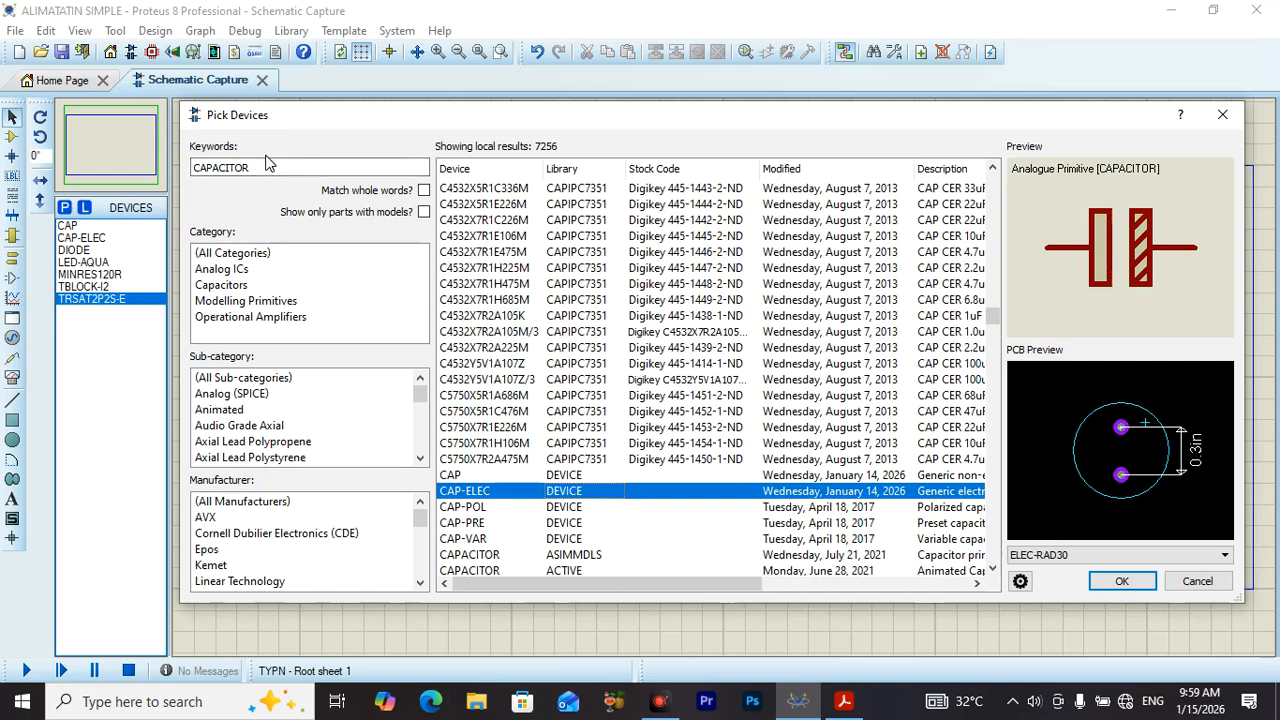
# Step: Search the device library for LED and preview the animated LED-AQUA device
pyautogui.moveTo(268, 172); pyautogui.dragTo(185, 172)
pyautogui.write('LED')
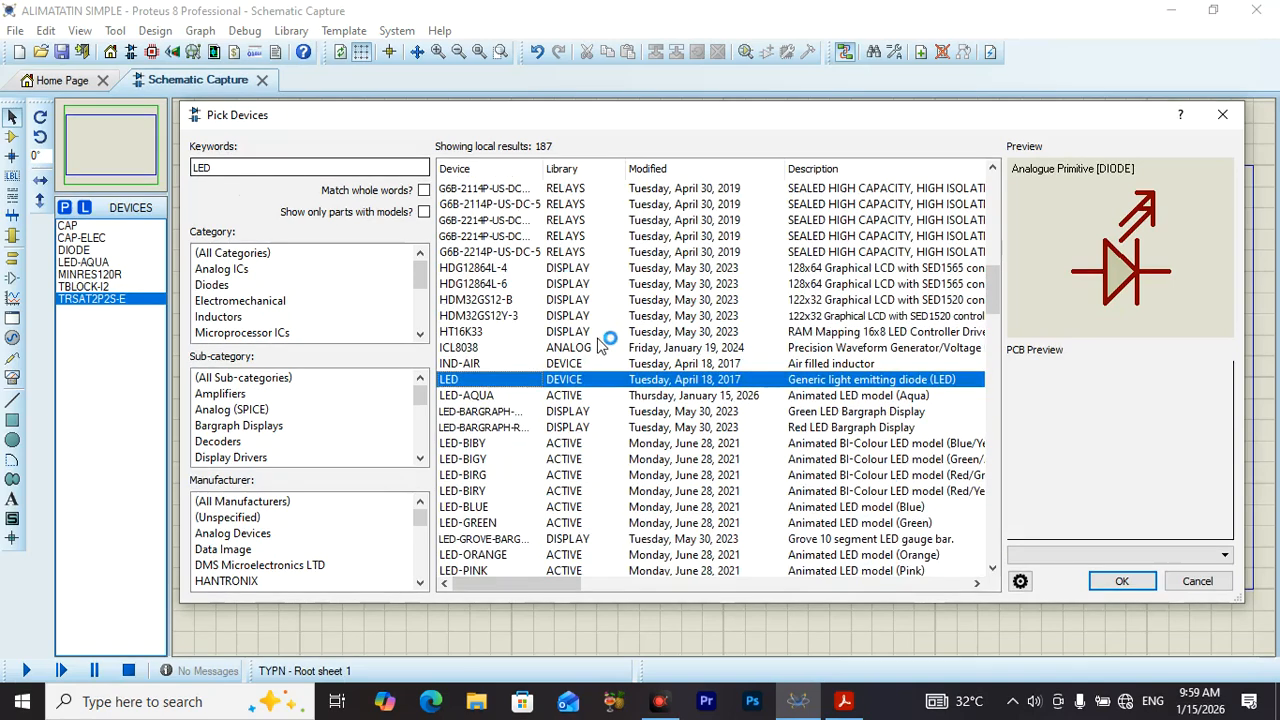
pyautogui.click(493, 395)
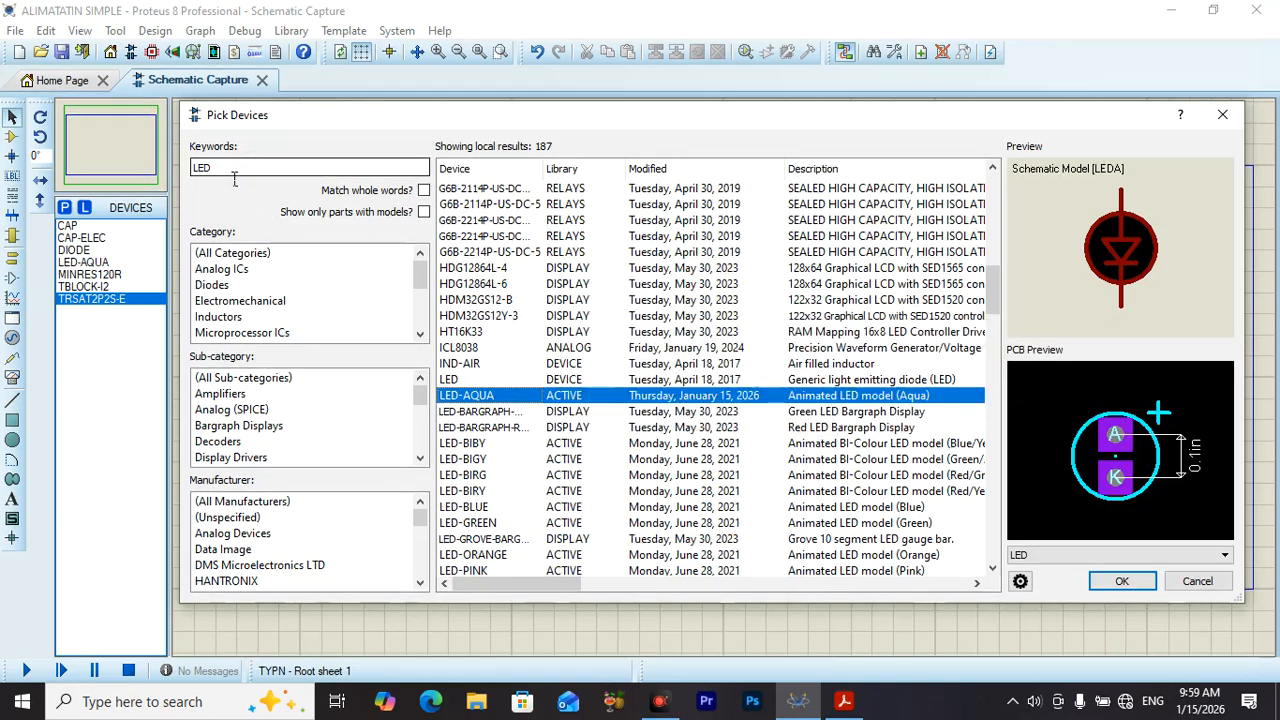
# Step: Search the device library for RESISTOR in place of the LED keyword
pyautogui.moveTo(234, 177); pyautogui.dragTo(212, 180)
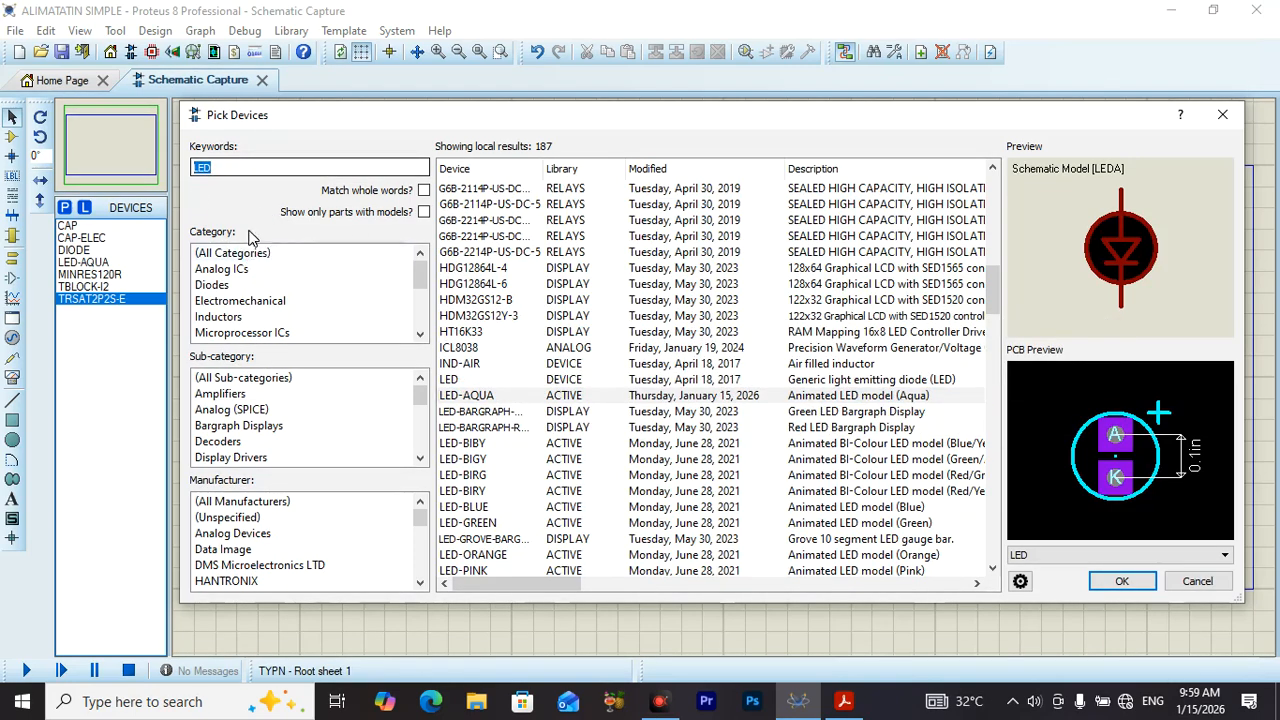
pyautogui.write('RESIS')
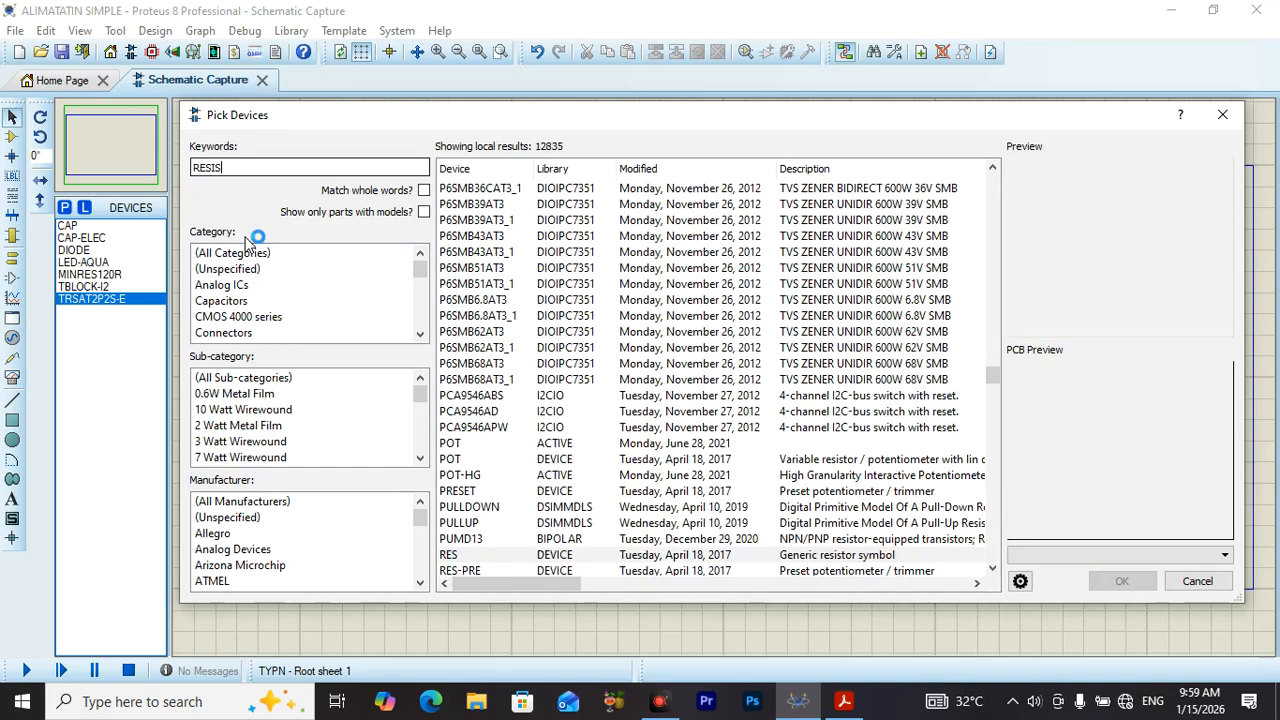
pyautogui.write('TV')
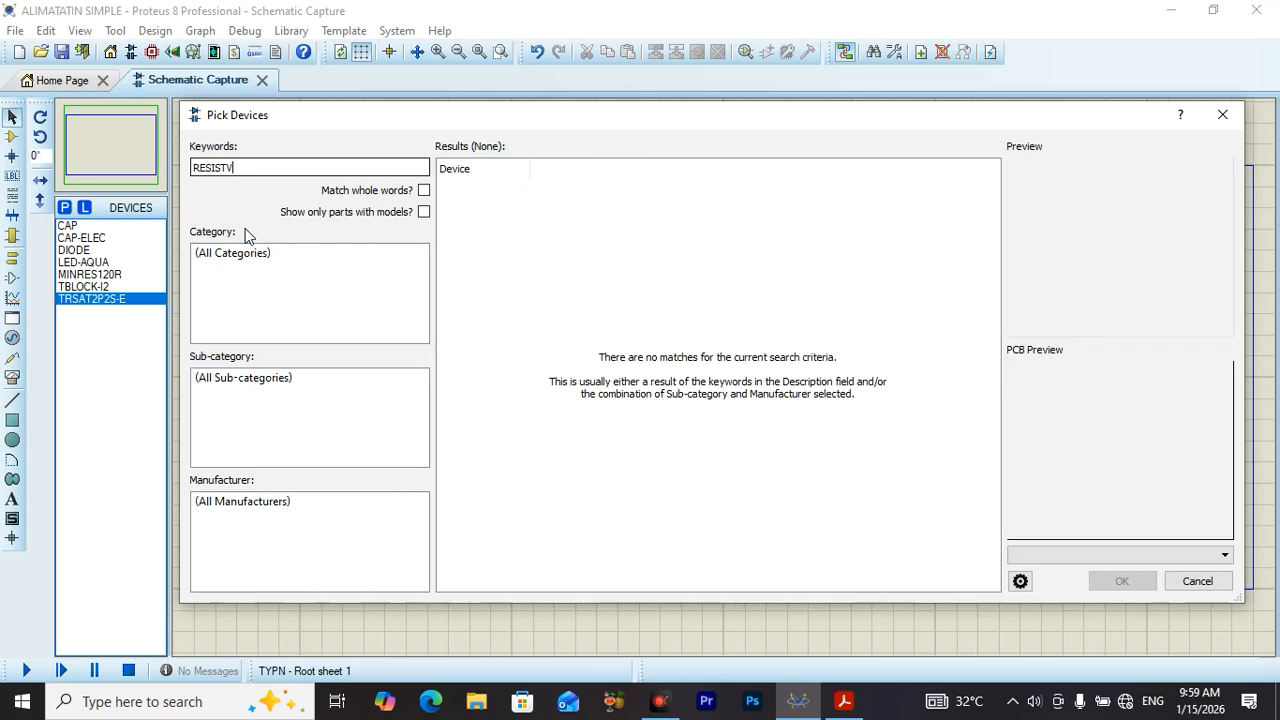
pyautogui.press('BackSpace')
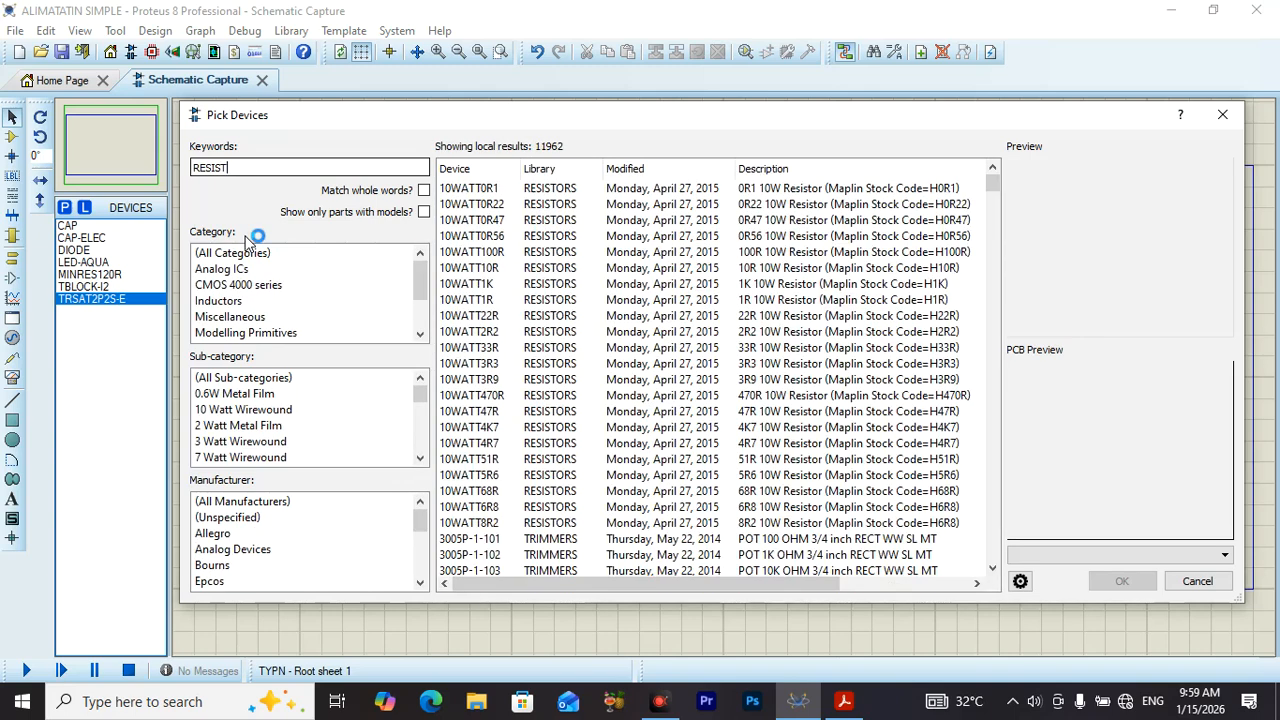
pyautogui.write('OR')
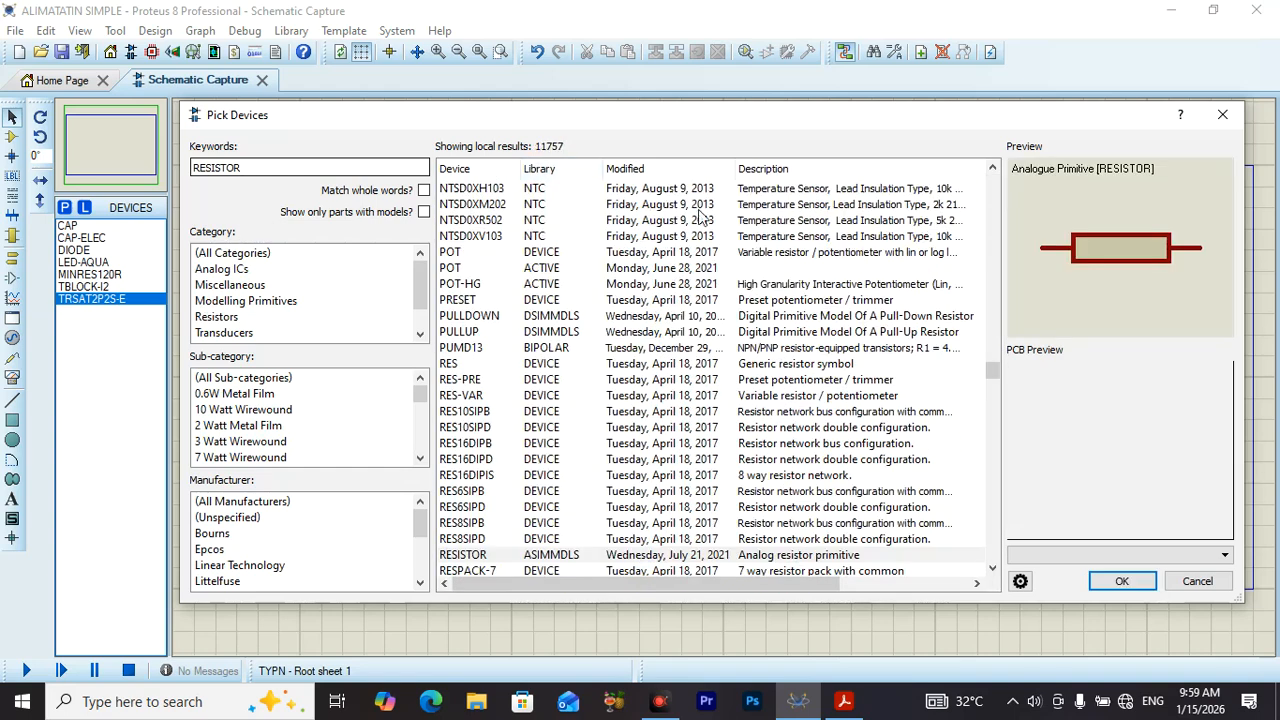
# Step: Examine the previews of several resistor search results, including RES-PRE, RESPACK-8 and the RESIPC7351 surface-mount resistors
pyautogui.click(625, 285)
pyautogui.click(627, 393)
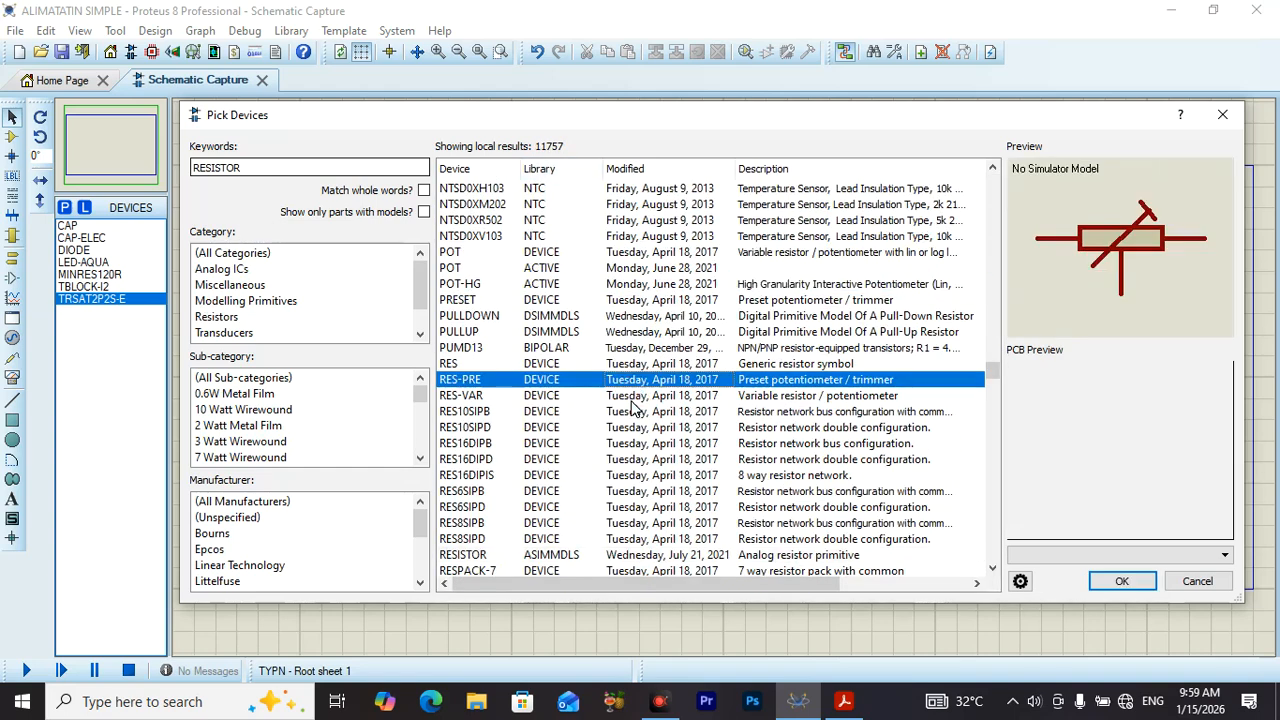
pyautogui.scroll(-6, 636, 380)
pyautogui.click(570, 315)
pyautogui.click(566, 300)
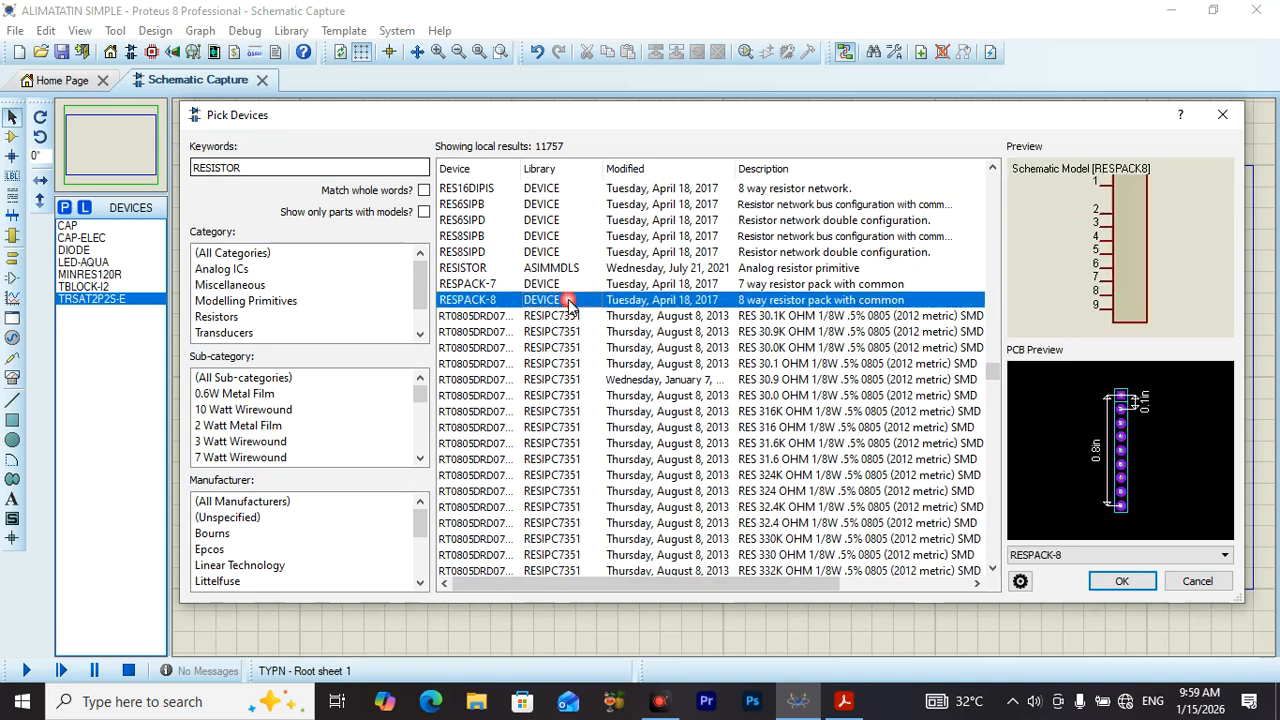
pyautogui.click(568, 320)
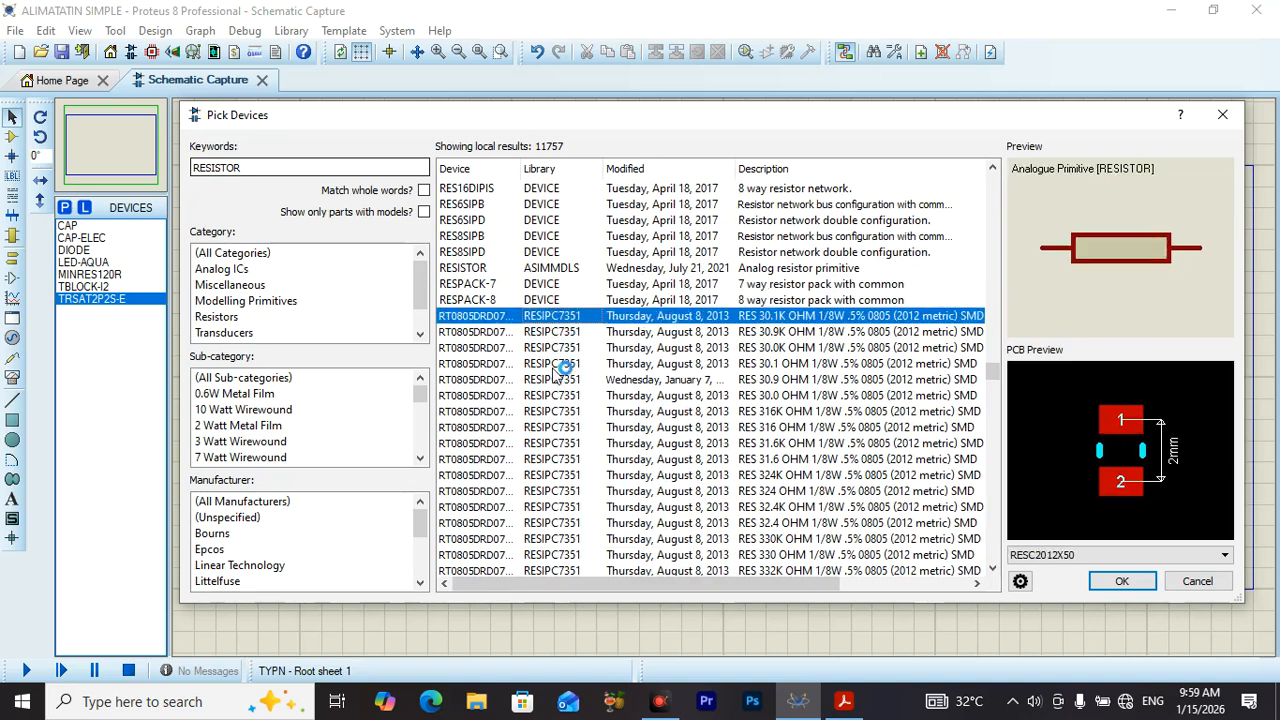
pyautogui.click(553, 366)
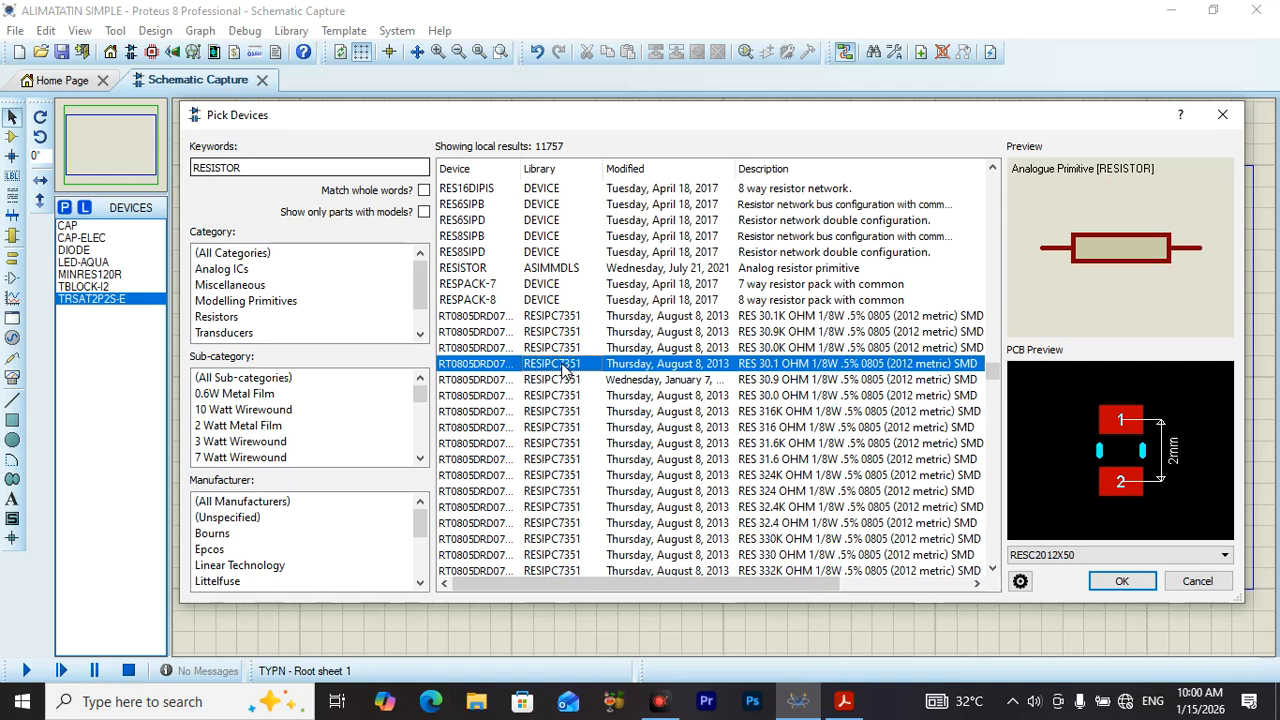
# Step: Search the device library for TBLOC and preview the two-way TBLOCK-I2 terminal block
pyautogui.moveTo(268, 171); pyautogui.dragTo(193, 182)
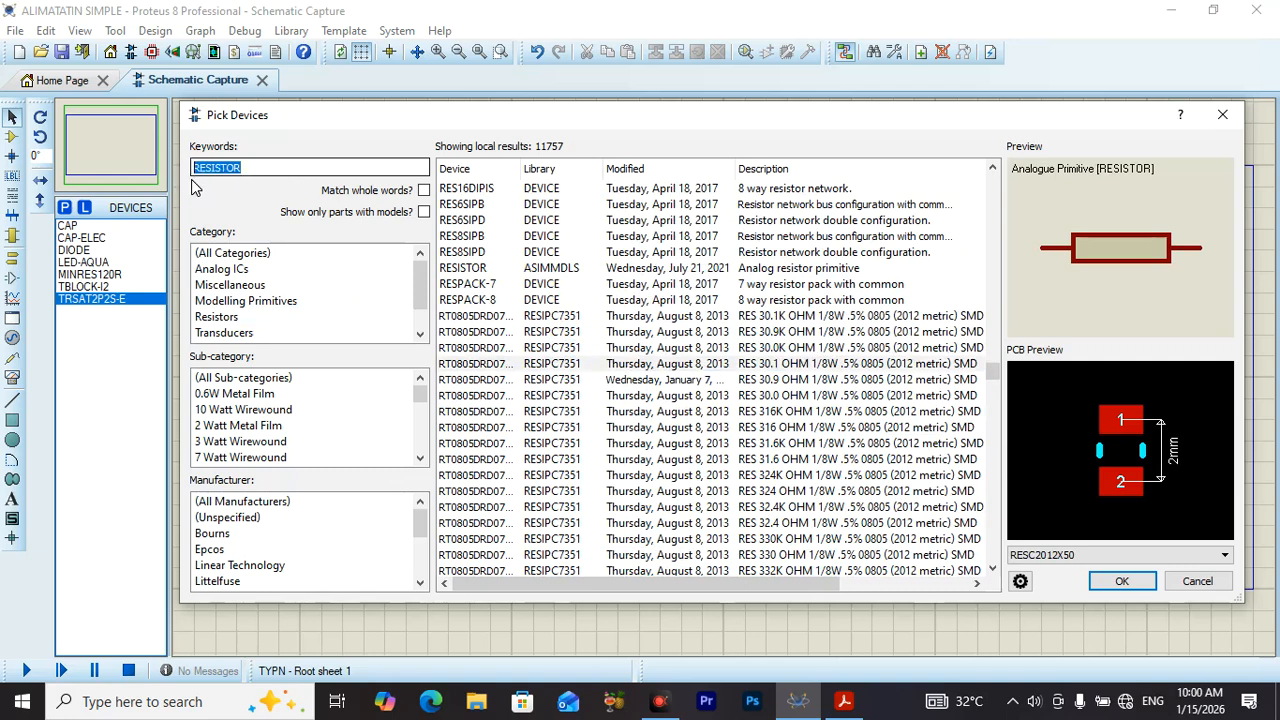
pyautogui.write('TBLOC')
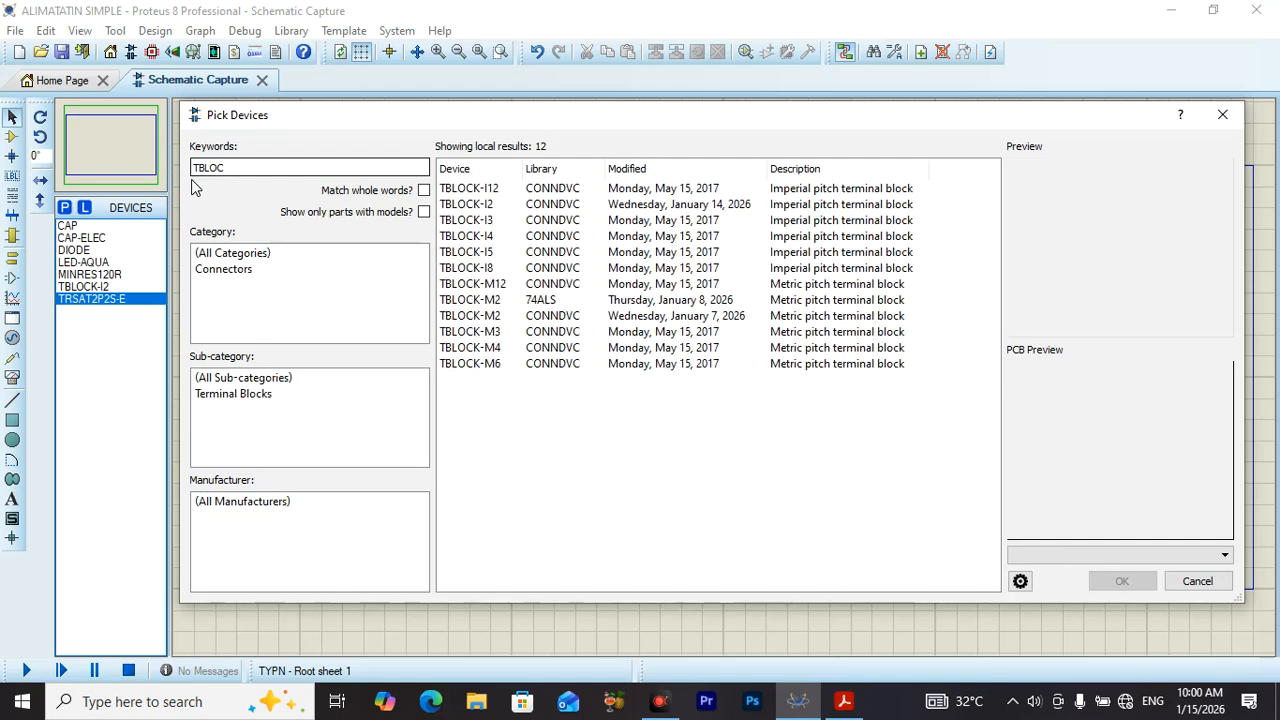
pyautogui.click(521, 204)
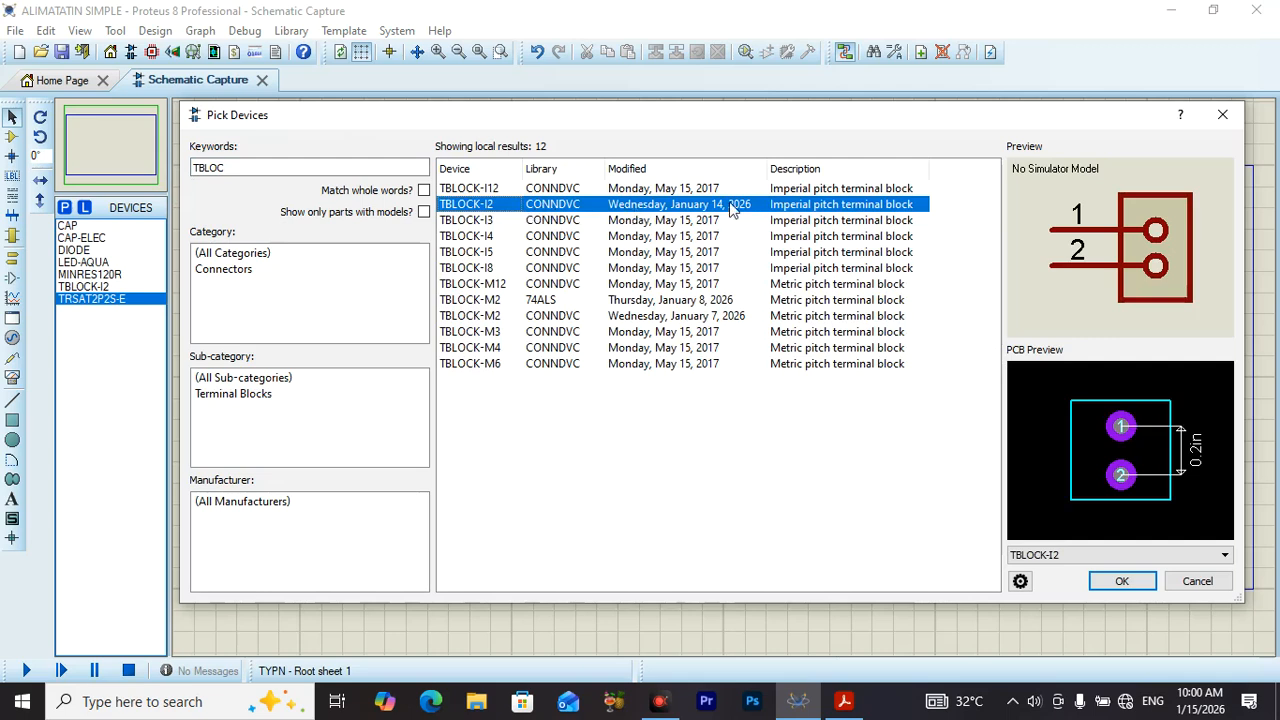
pyautogui.click(1138, 588)
# Step: Clear the search keyword and close the device library to return to the schematic sheet
pyautogui.doubleClick(208, 167)
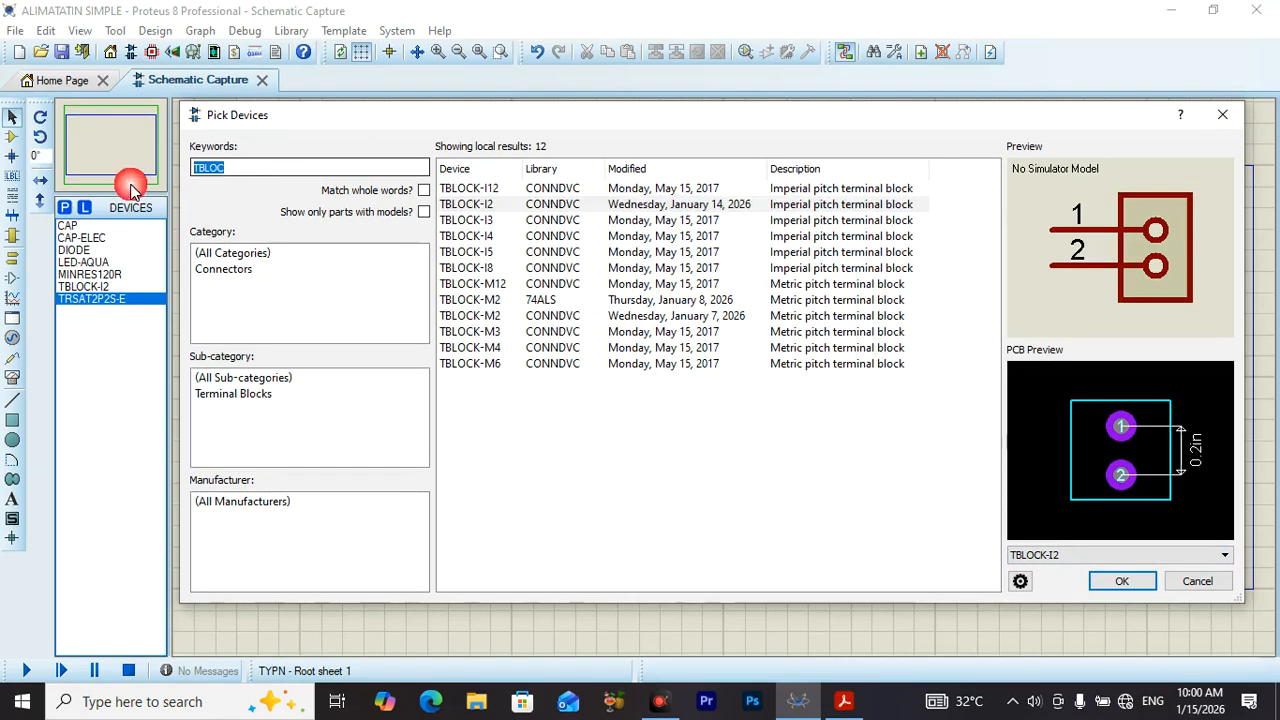
pyautogui.press('BackSpace')
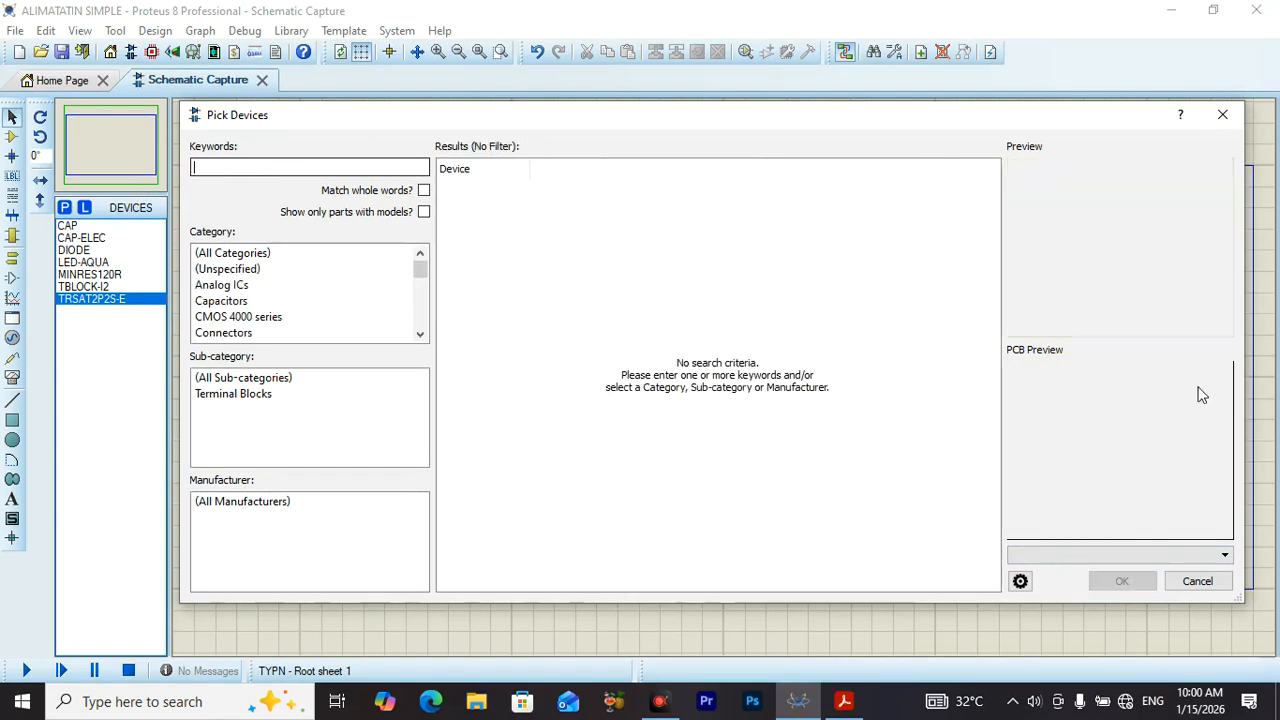
pyautogui.click(1222, 117)
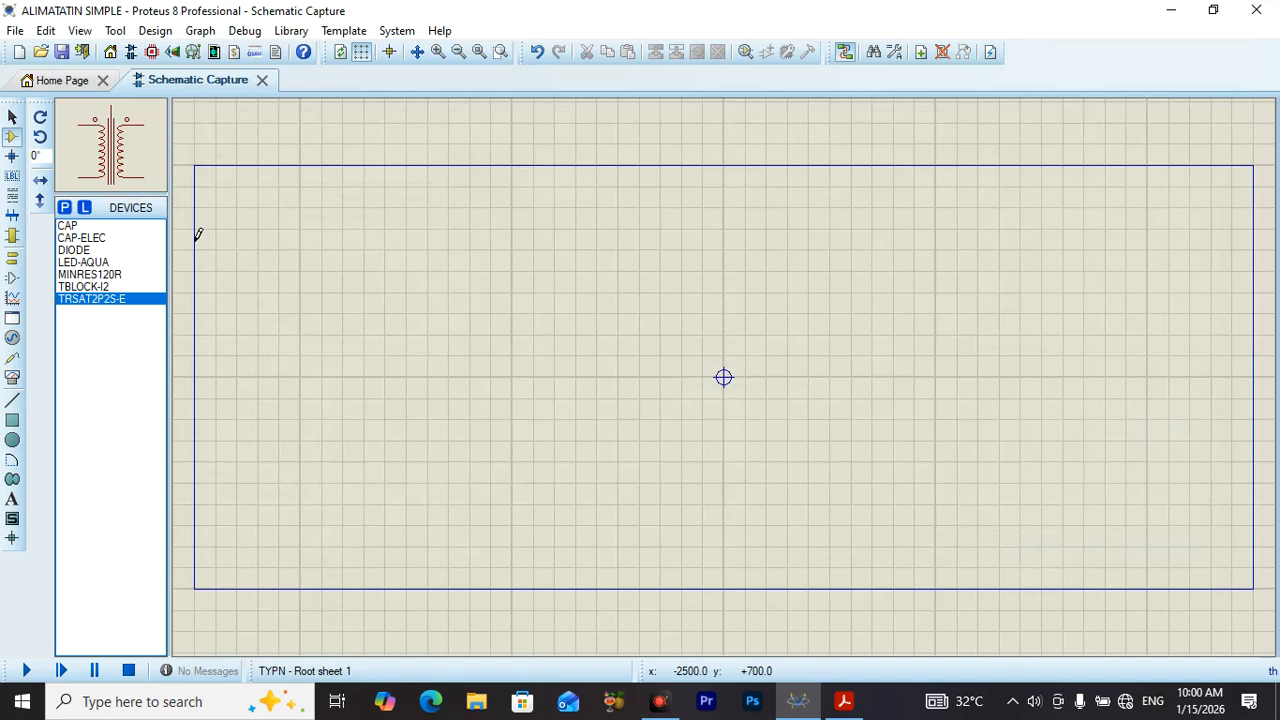
# Step: Place a TBLOCK-I2 terminal block on the schematic near the sheet's left border
pyautogui.click(115, 287)
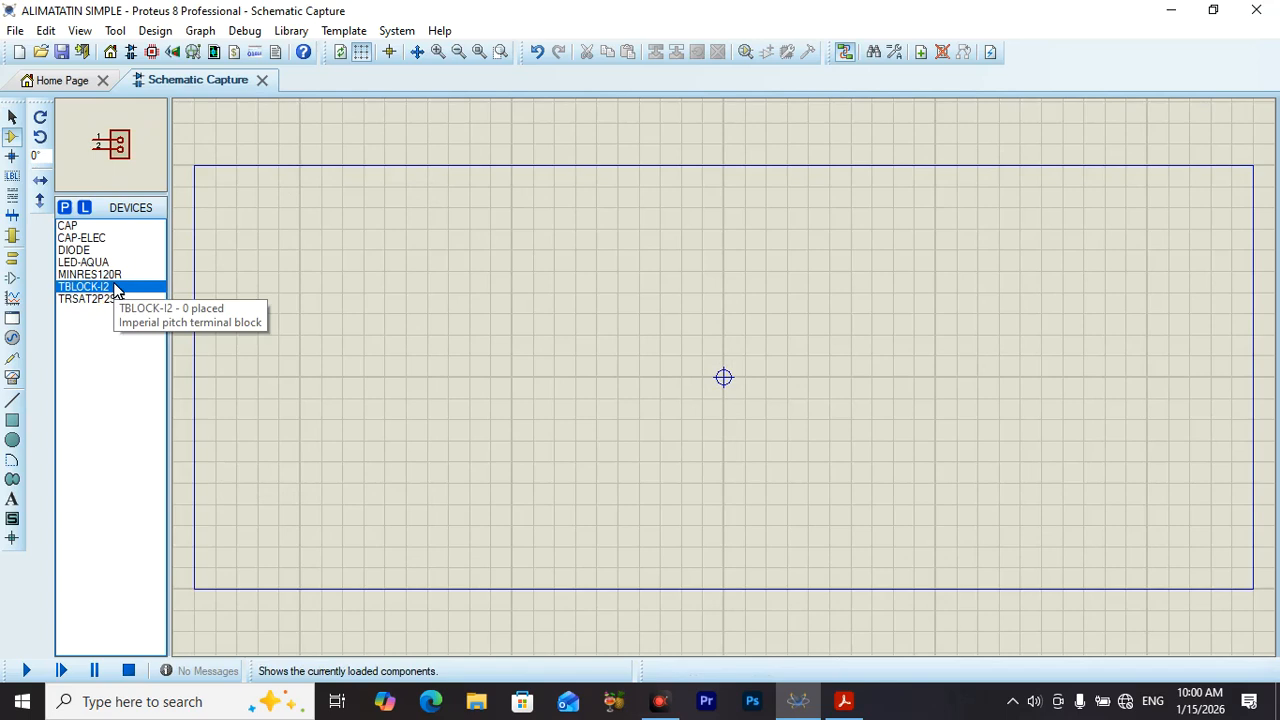
pyautogui.click(115, 290)
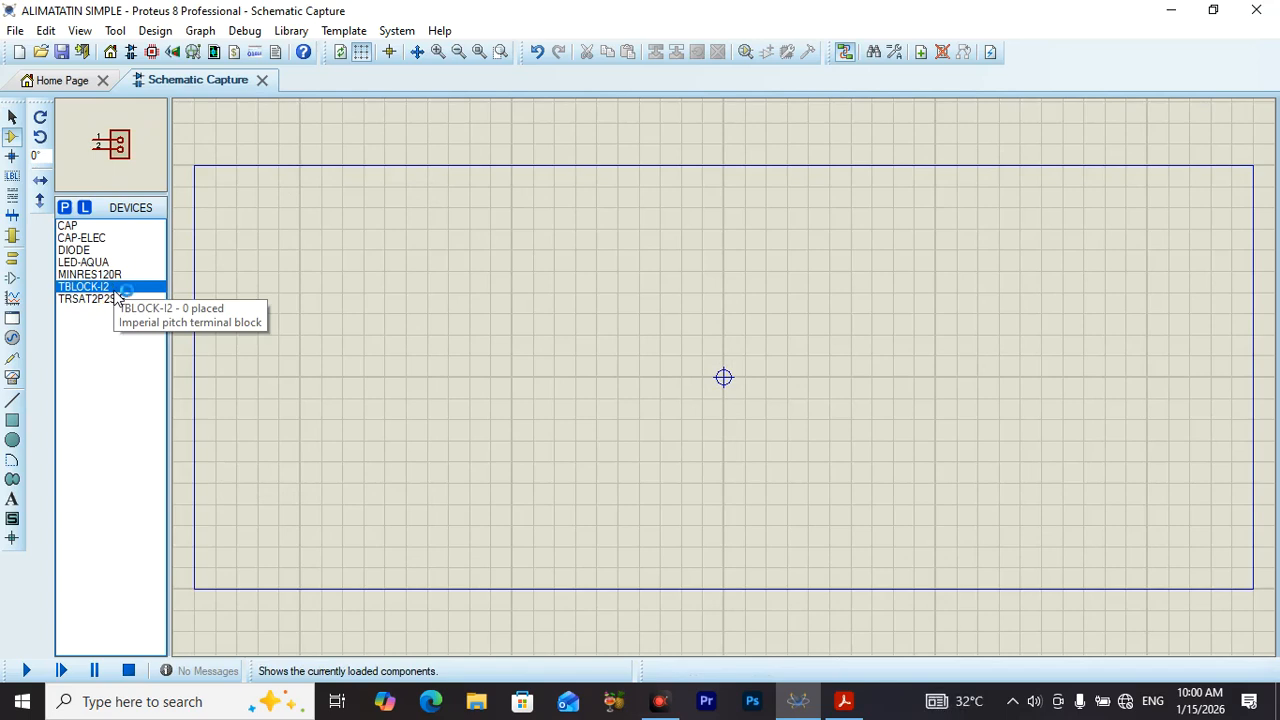
pyautogui.click(289, 306)
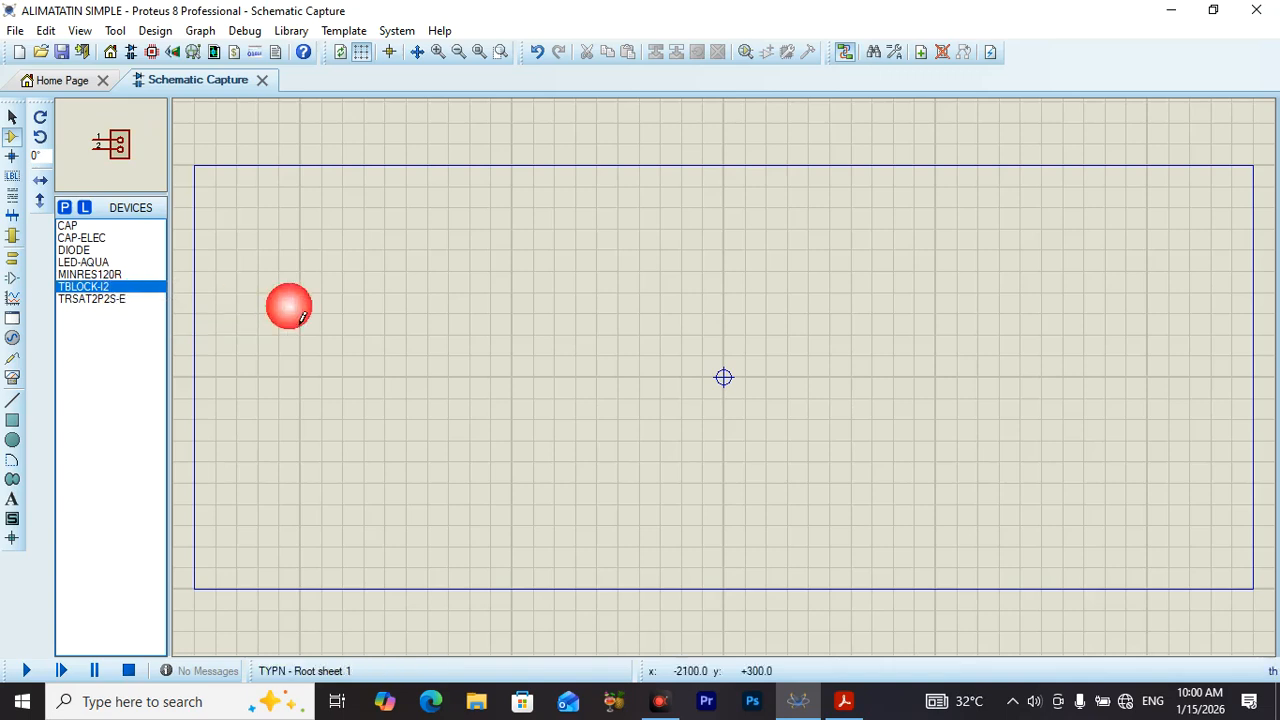
pyautogui.click(253, 328)
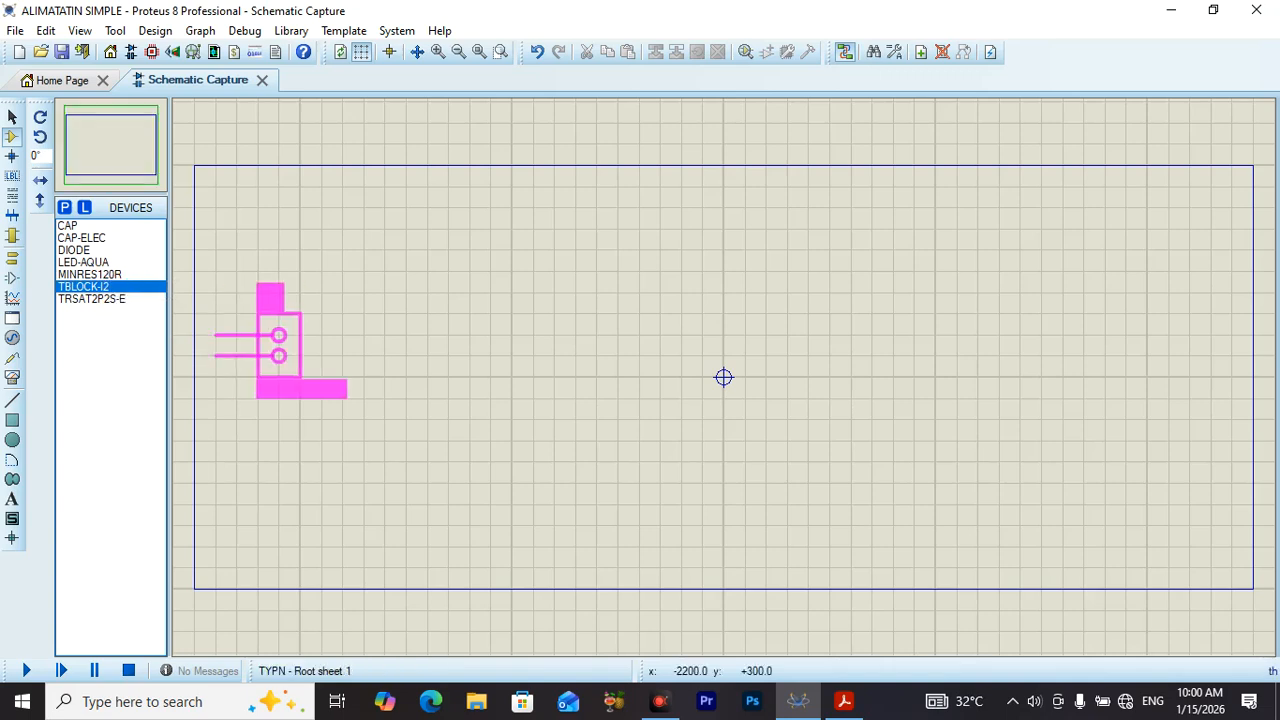
pyautogui.click(290, 350)
# Step: Rotate the terminal block anti-clockwise twice so its pins face right
pyautogui.rightClick(300, 355)
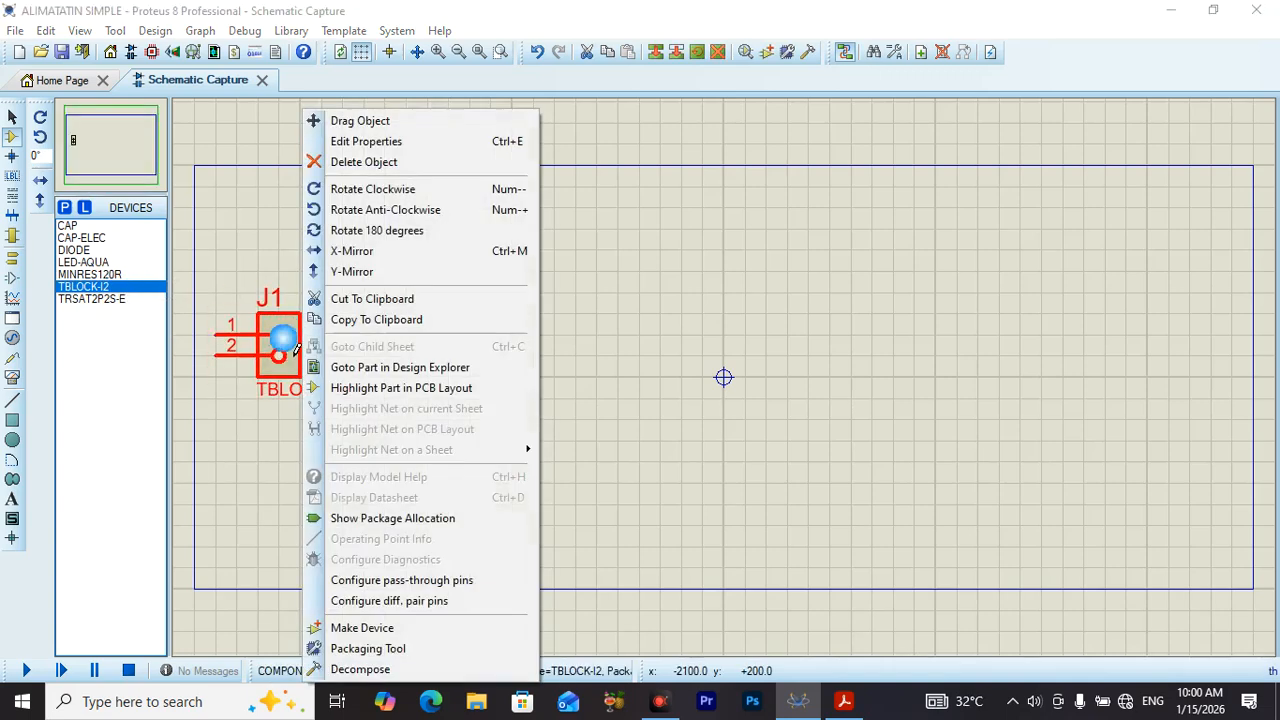
pyautogui.click(390, 211)
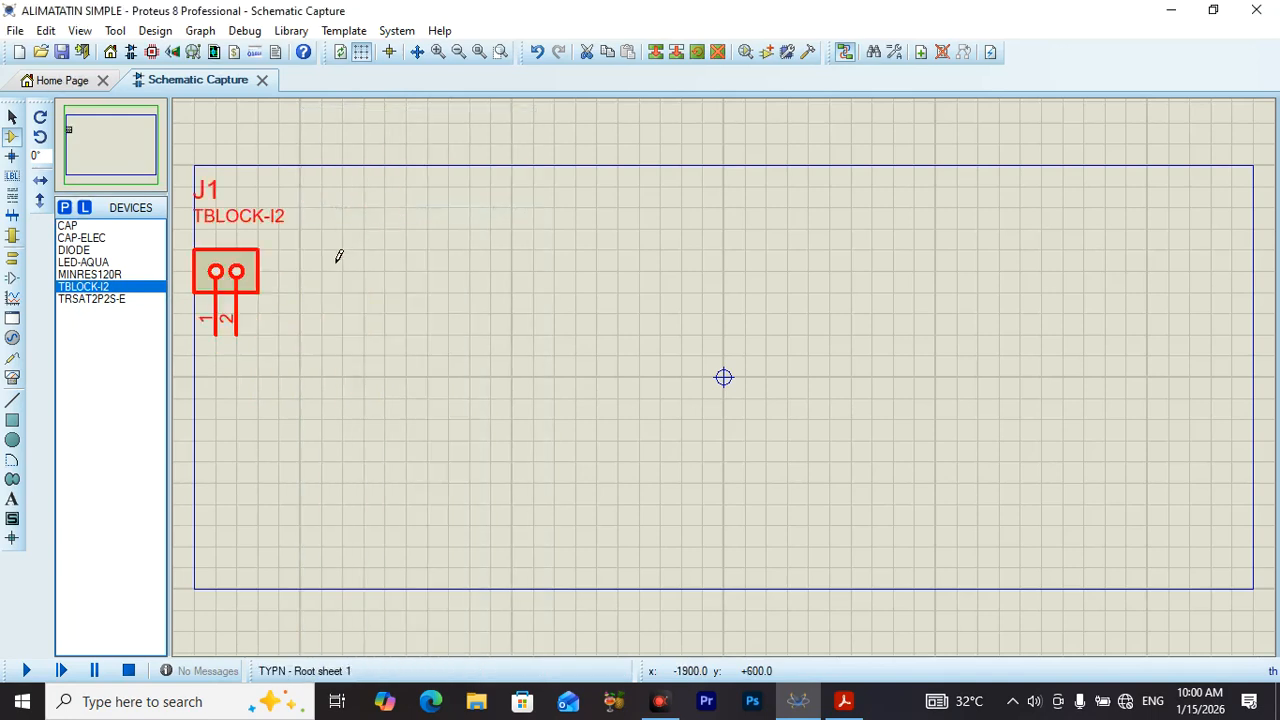
pyautogui.rightClick(235, 273)
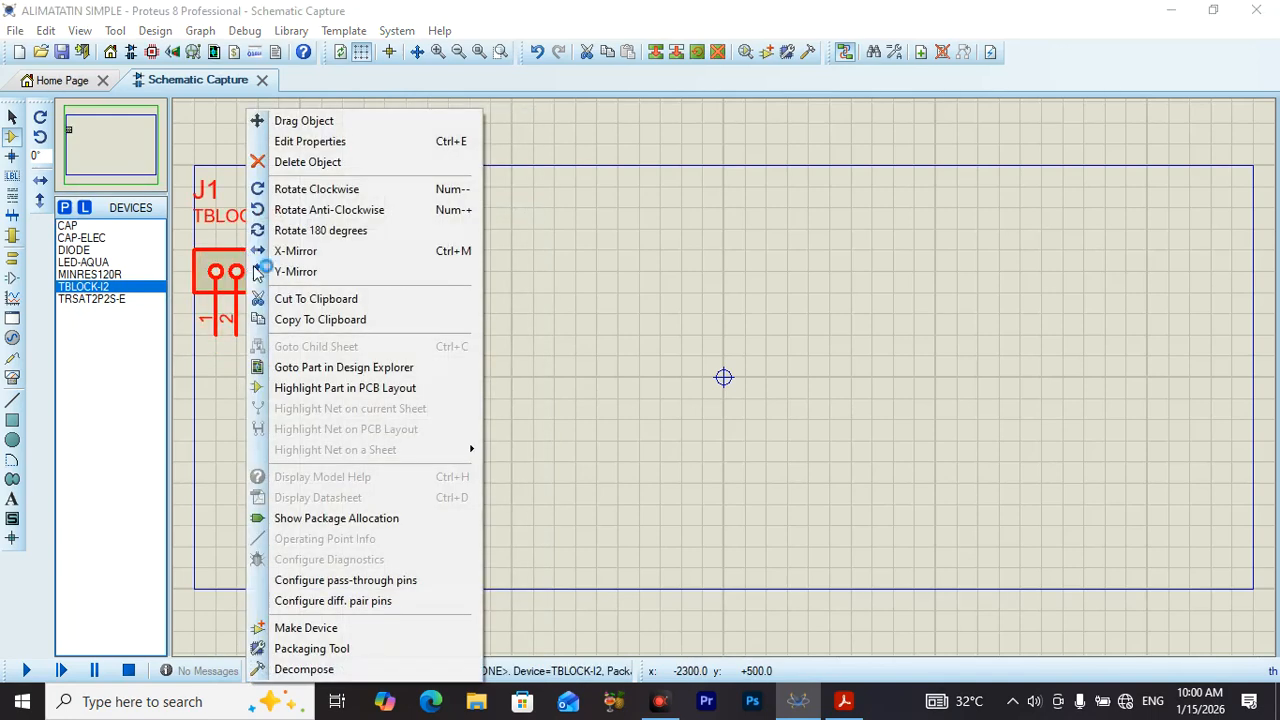
pyautogui.click(318, 211)
# Step: Move terminal block J1 just inside the sheet's left border and deselect it
pyautogui.scroll(-3, 714, 409)
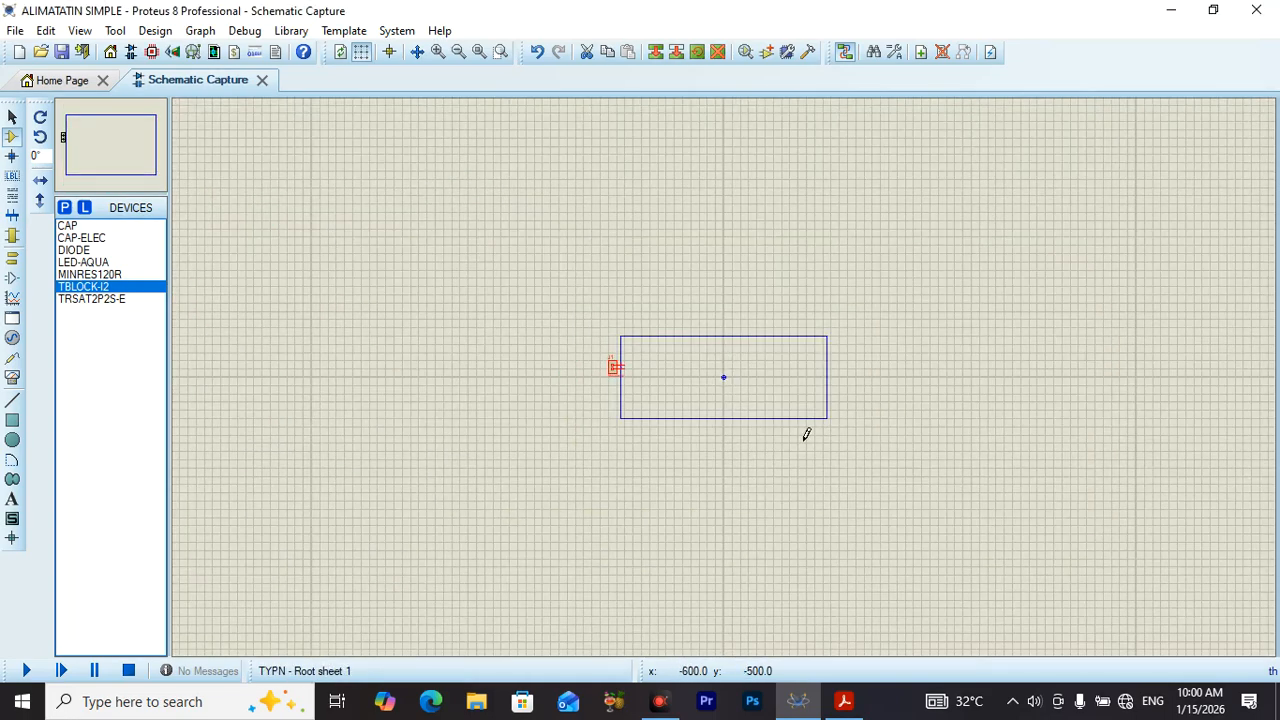
pyautogui.scroll(2, 465, 357)
pyautogui.moveTo(296, 300); pyautogui.dragTo(353, 300)
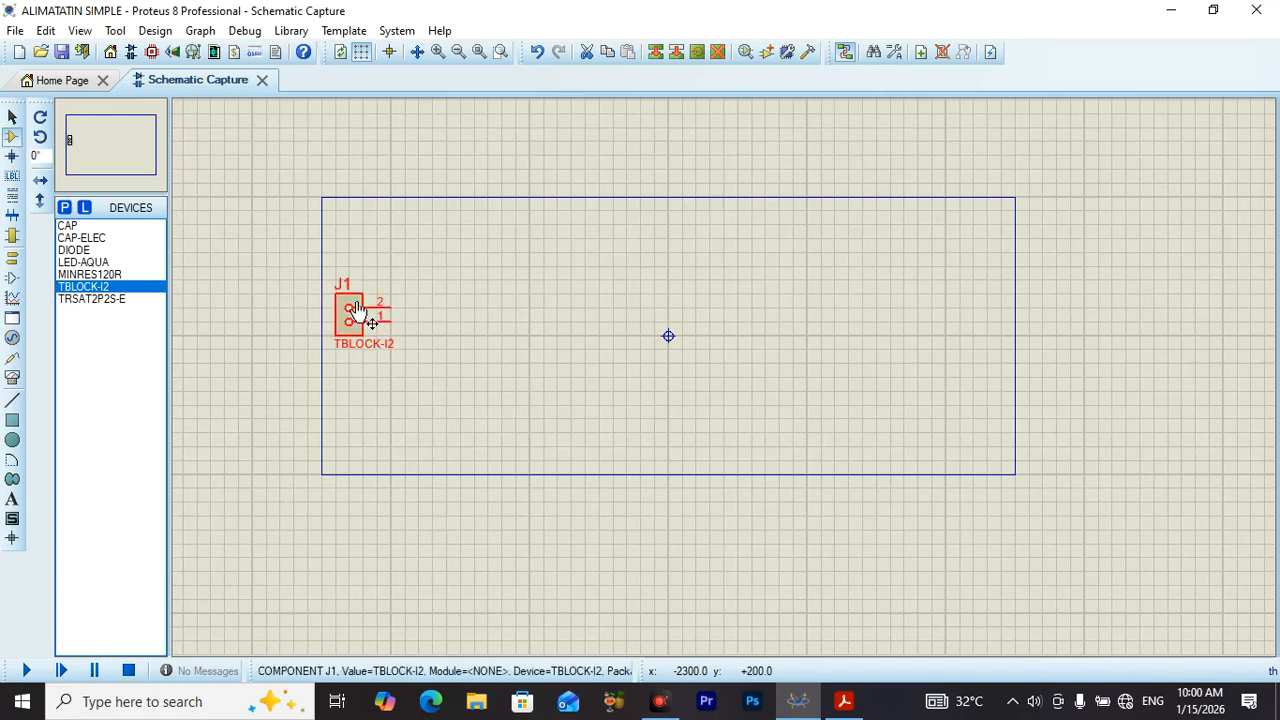
pyautogui.click(670, 312)
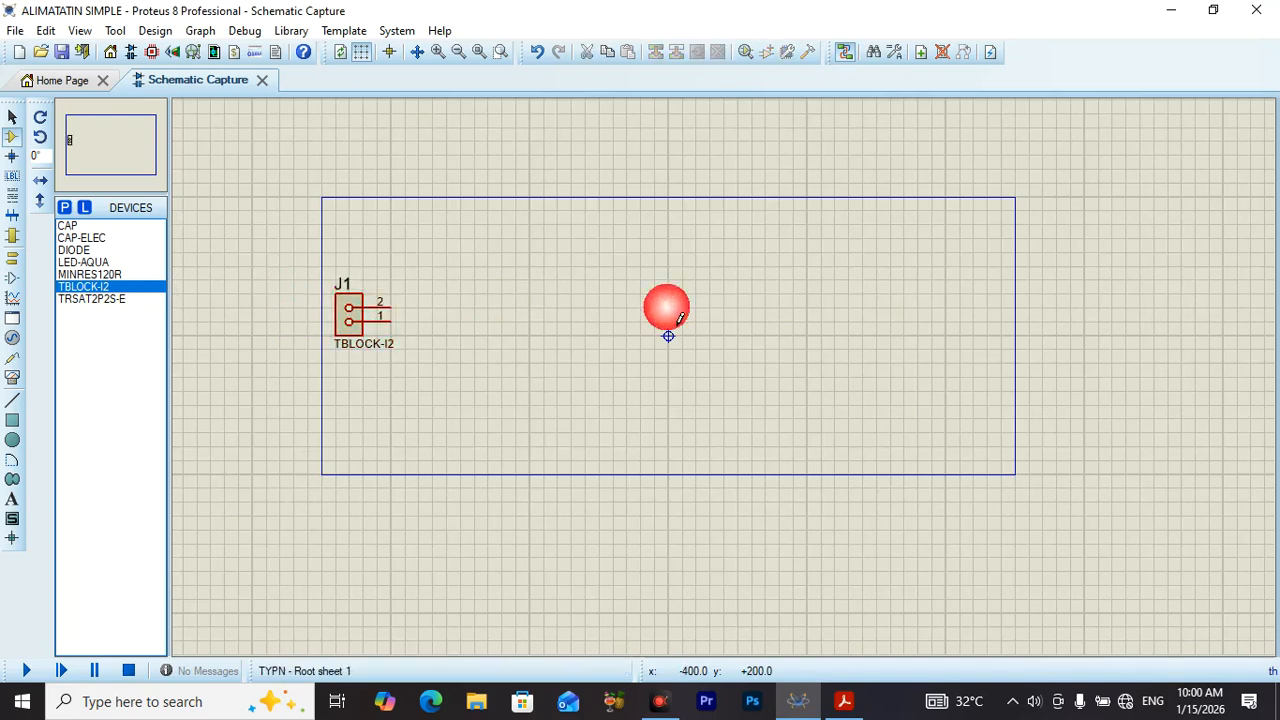
# Step: Place the TRSAT2P2S-E transformer on the schematic immediately to the right of terminal block J1
pyautogui.click(100, 300)
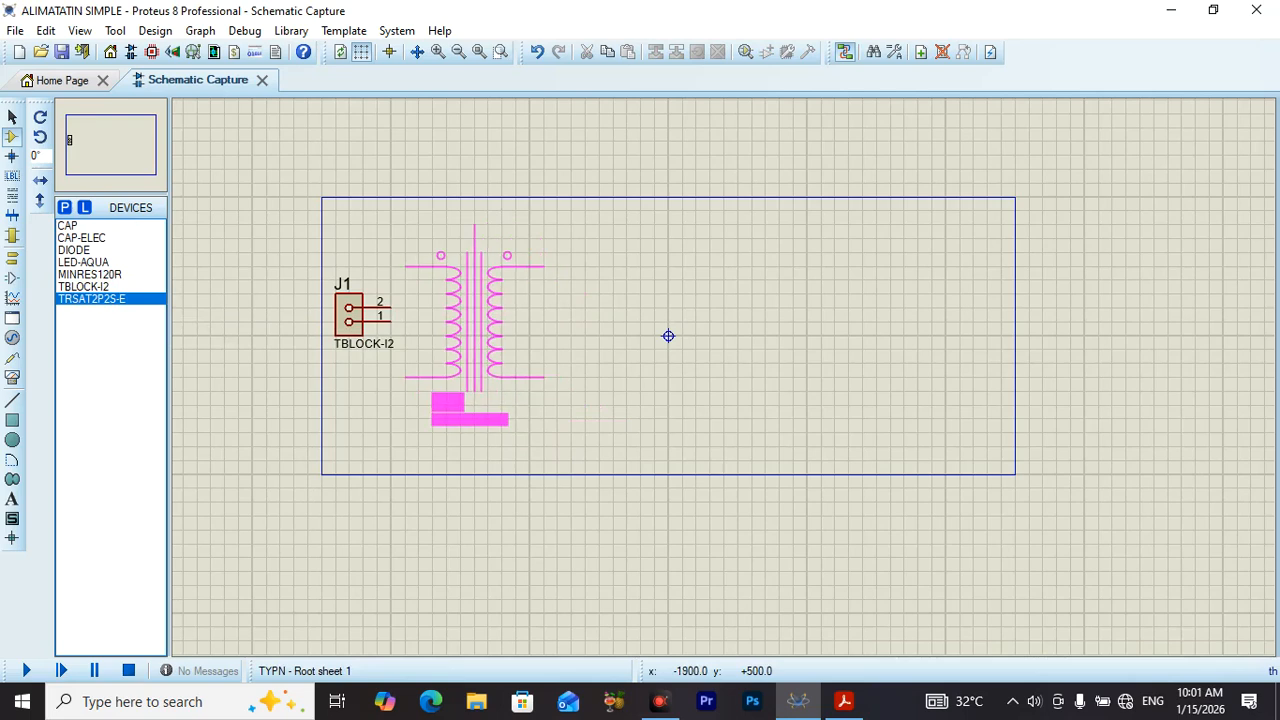
pyautogui.click(421, 278)
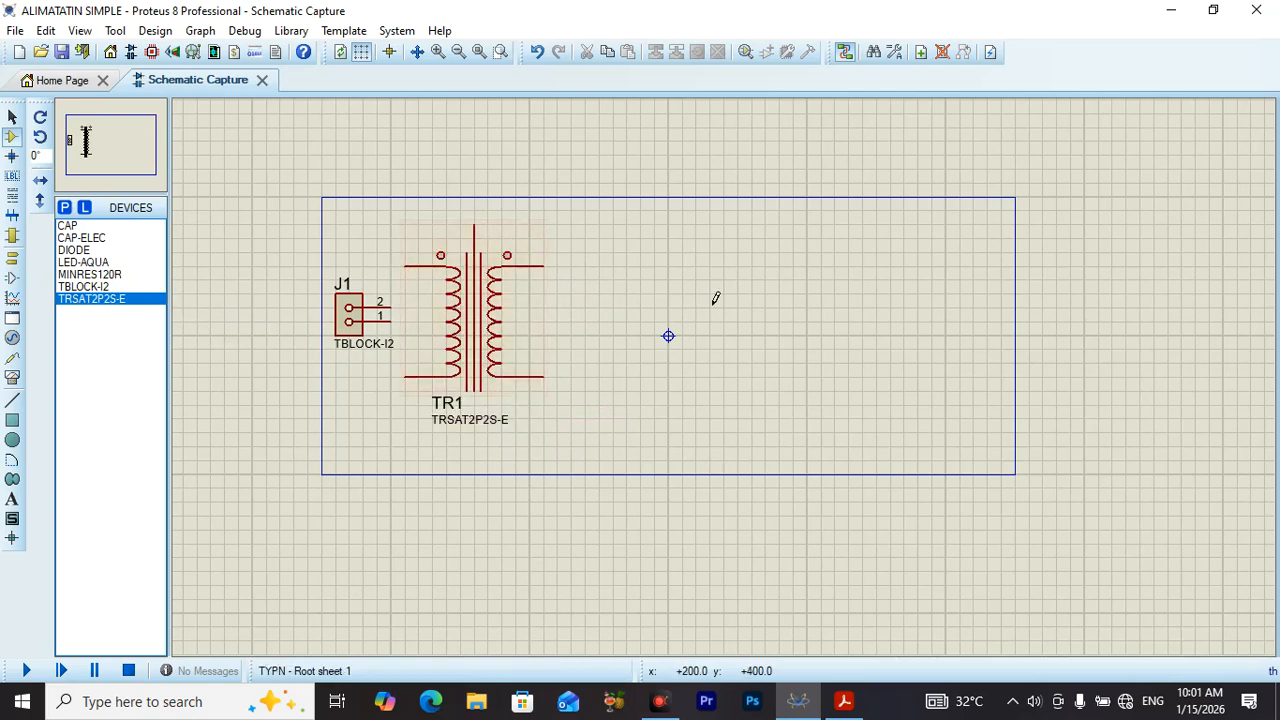
# Step: Inspect the component properties of transformer TR1 and close them without changing anything
pyautogui.scroll(1, 660, 286)
pyautogui.scroll(-1, 683, 486)
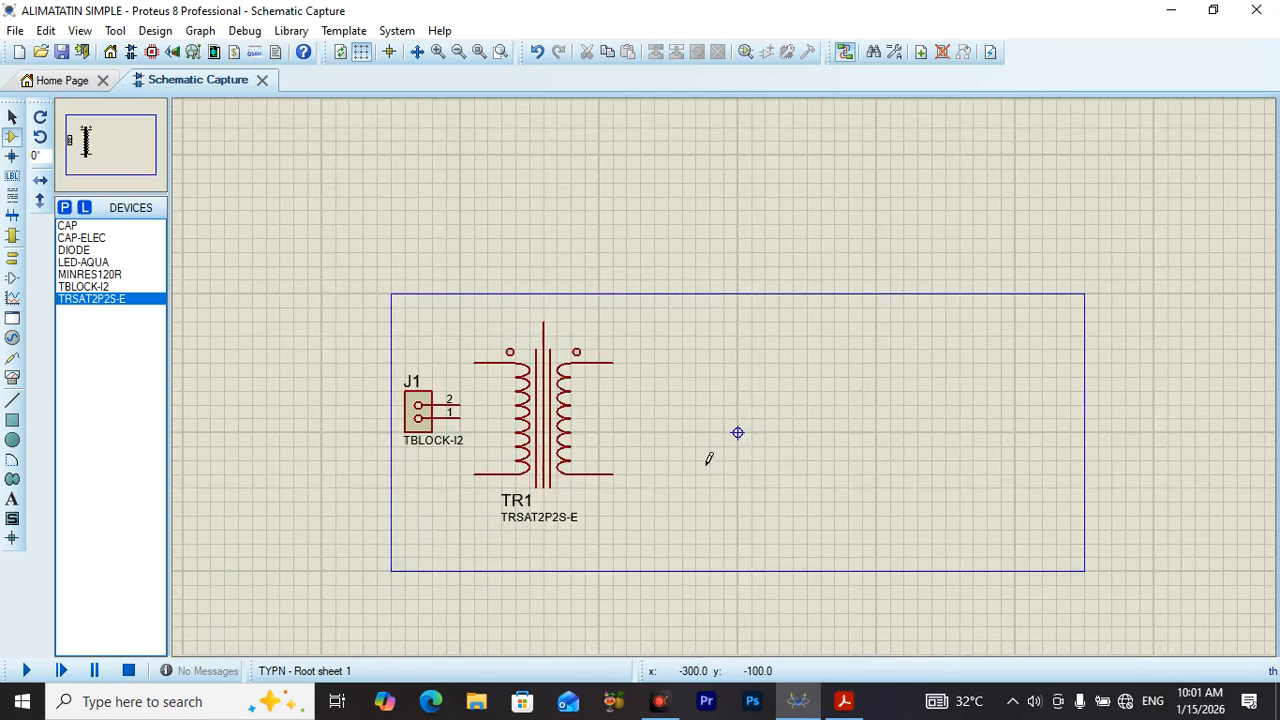
pyautogui.click(552, 449)
pyautogui.click(555, 450)
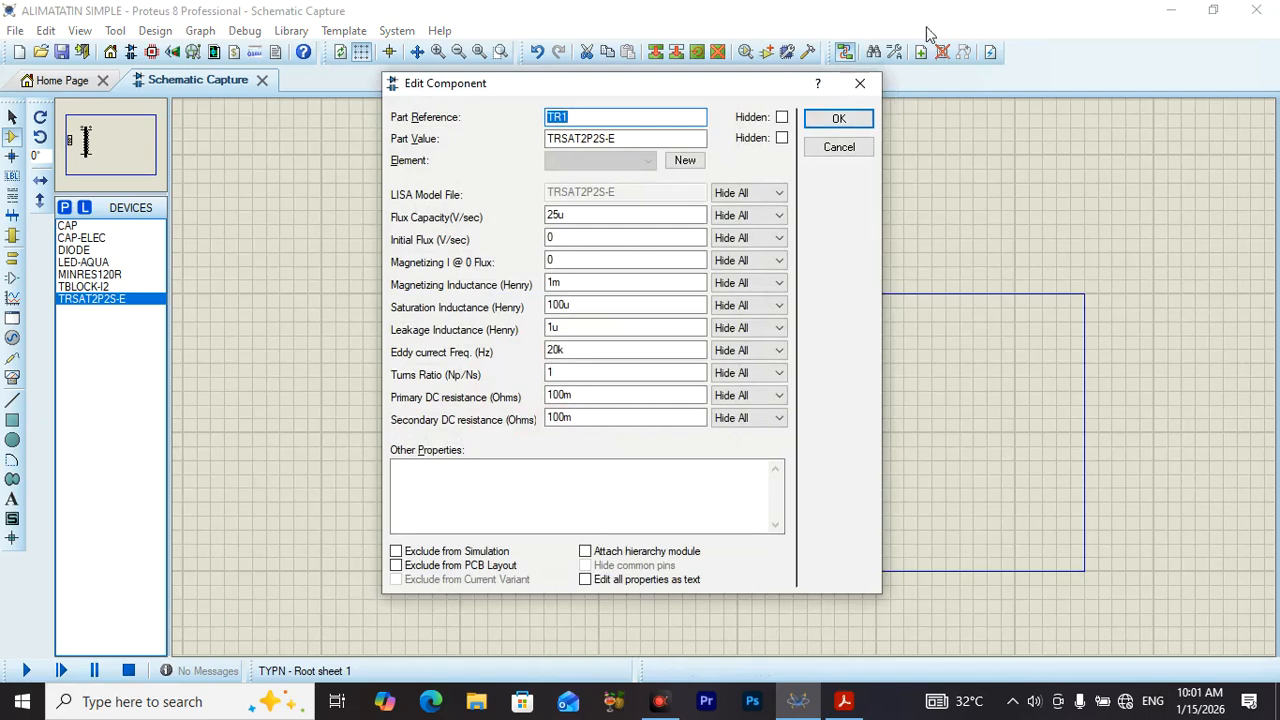
pyautogui.click(857, 80)
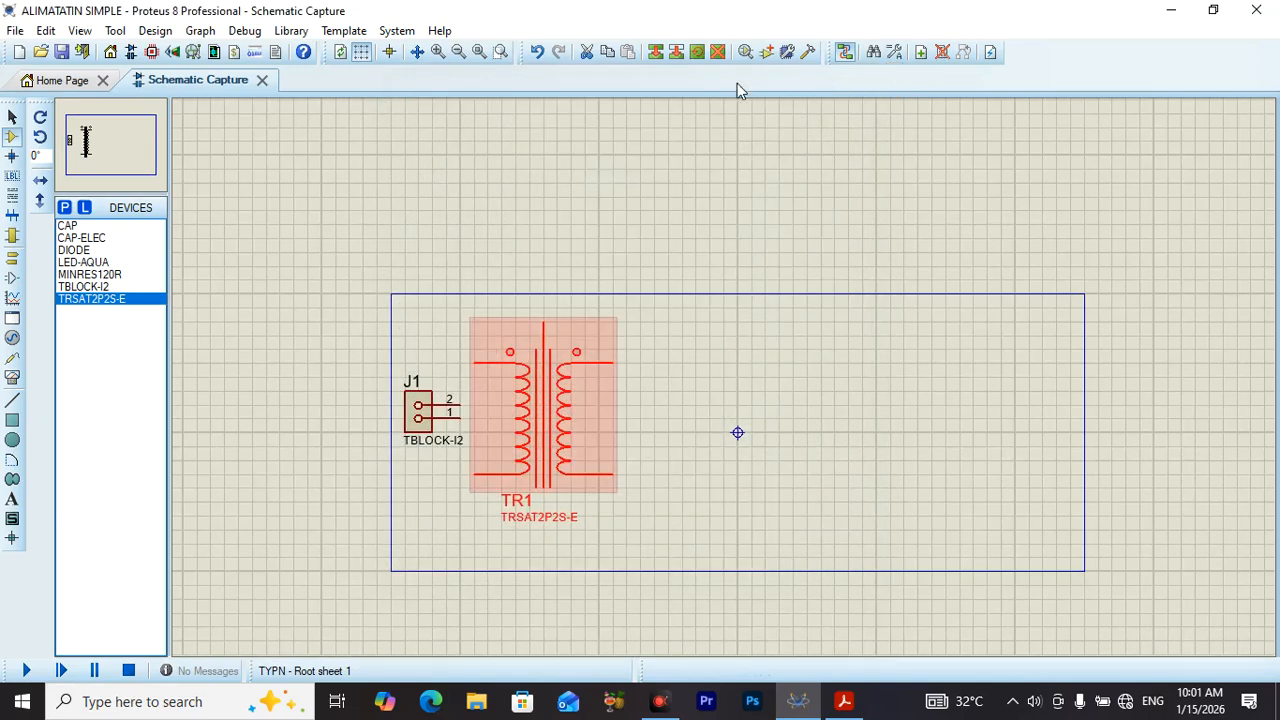
# Step: Place two DIODE components to the right of the transformer, one directly below the other
pyautogui.click(88, 251)
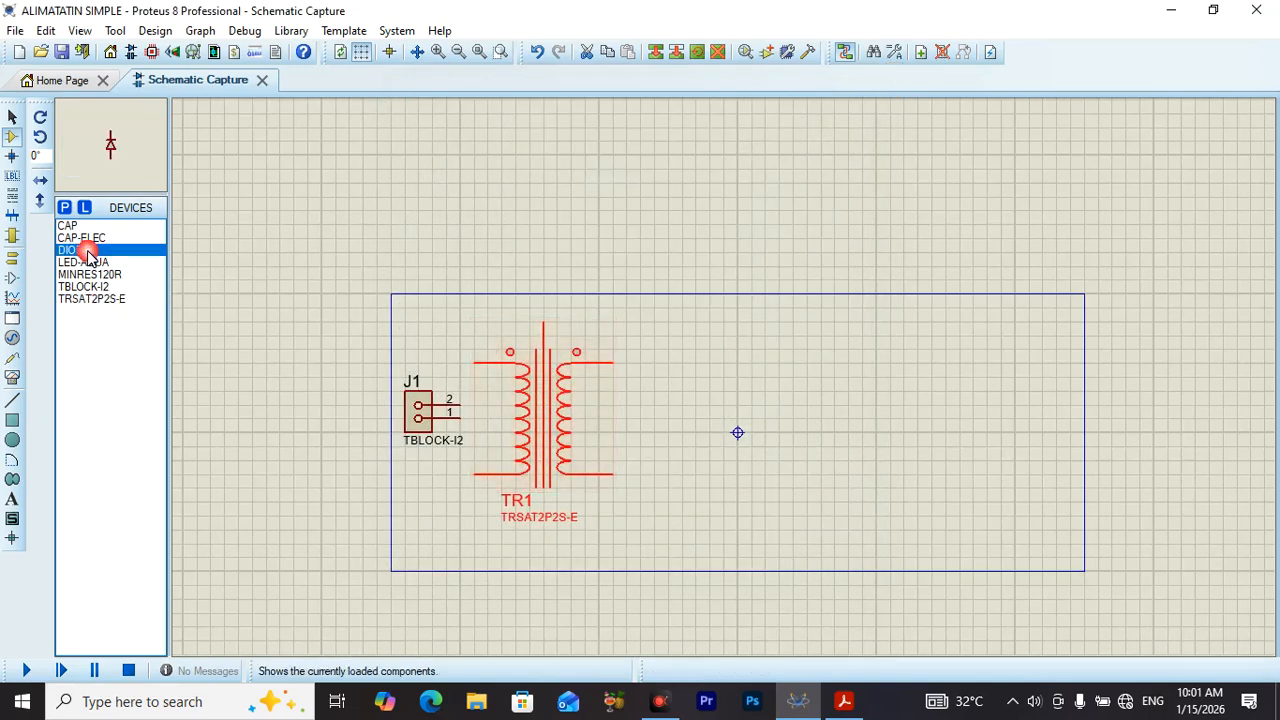
pyautogui.click(673, 384)
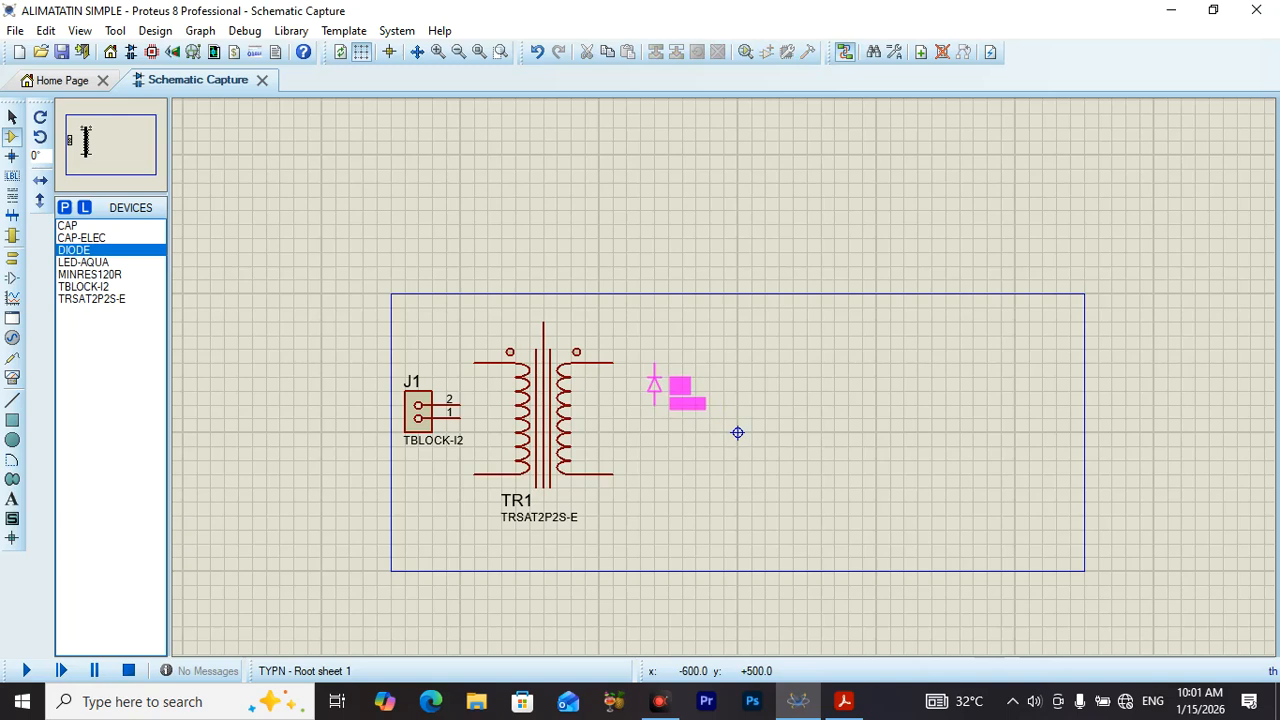
pyautogui.click(662, 393)
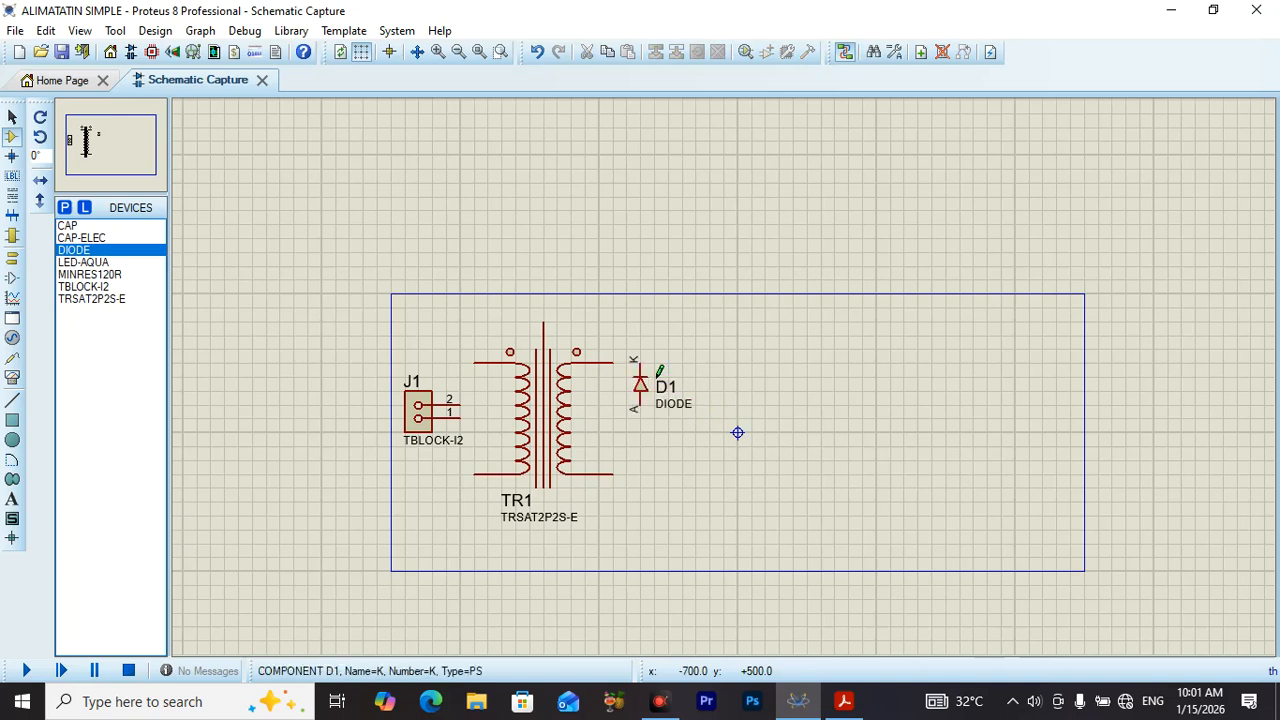
pyautogui.click(662, 475)
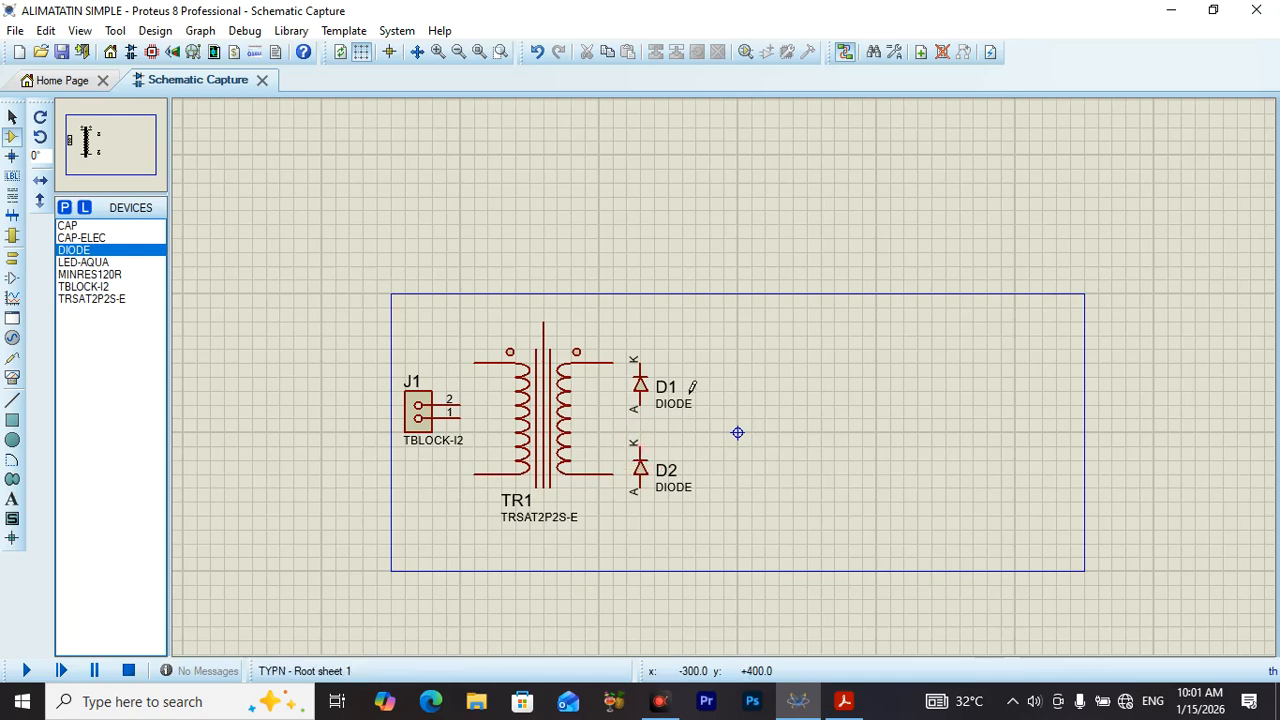
# Step: Block-copy diodes D1 and D2 to a parallel column immediately to their right and clear the selection
pyautogui.moveTo(629, 343); pyautogui.dragTo(699, 514)
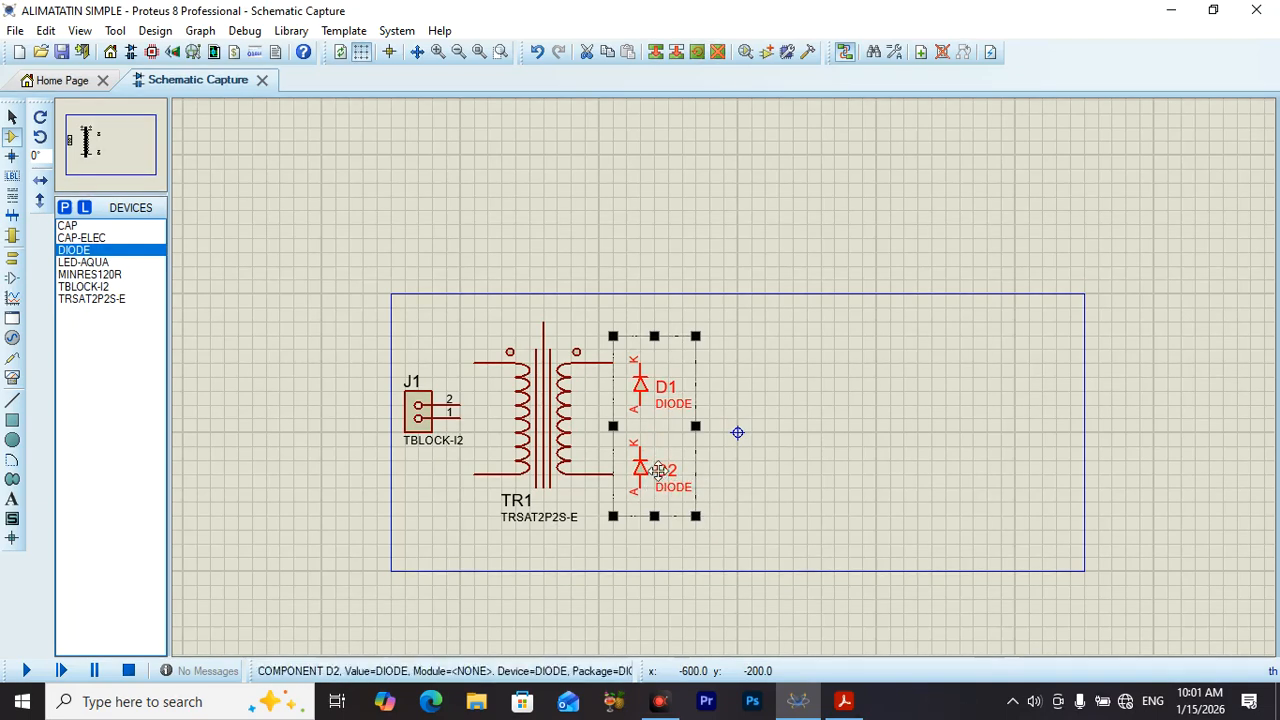
pyautogui.rightClick(652, 397)
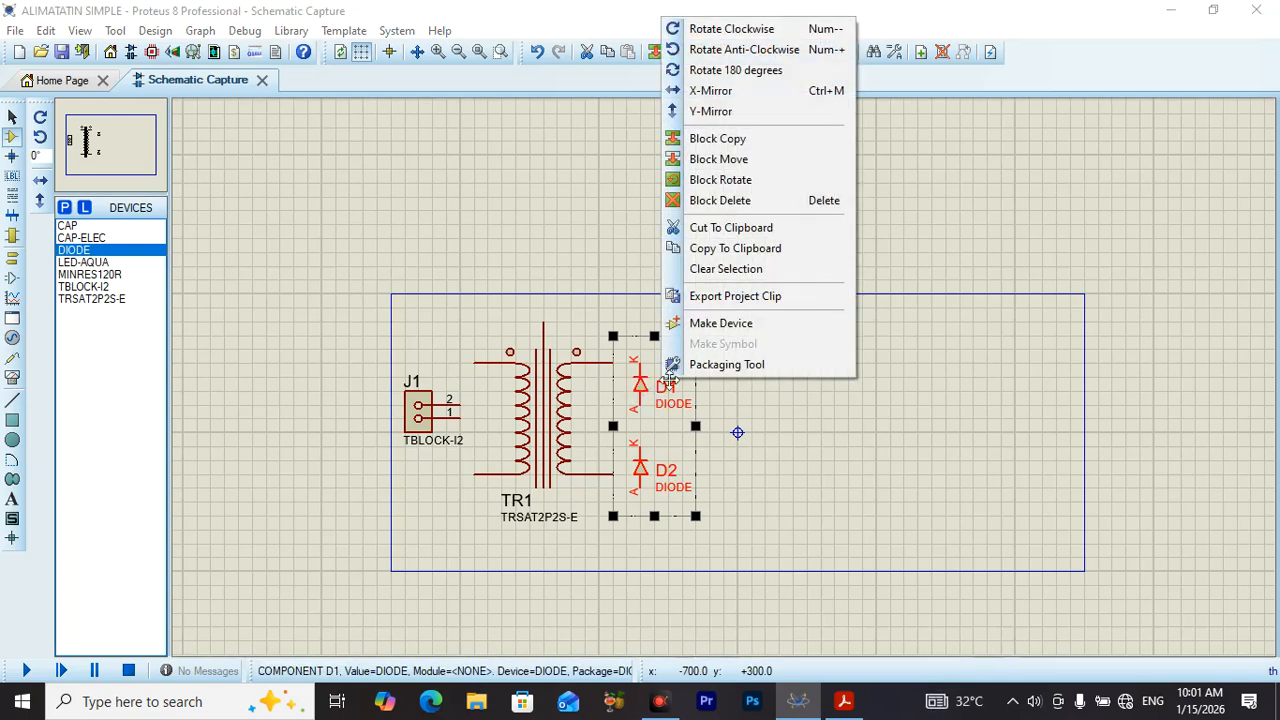
pyautogui.click(753, 146)
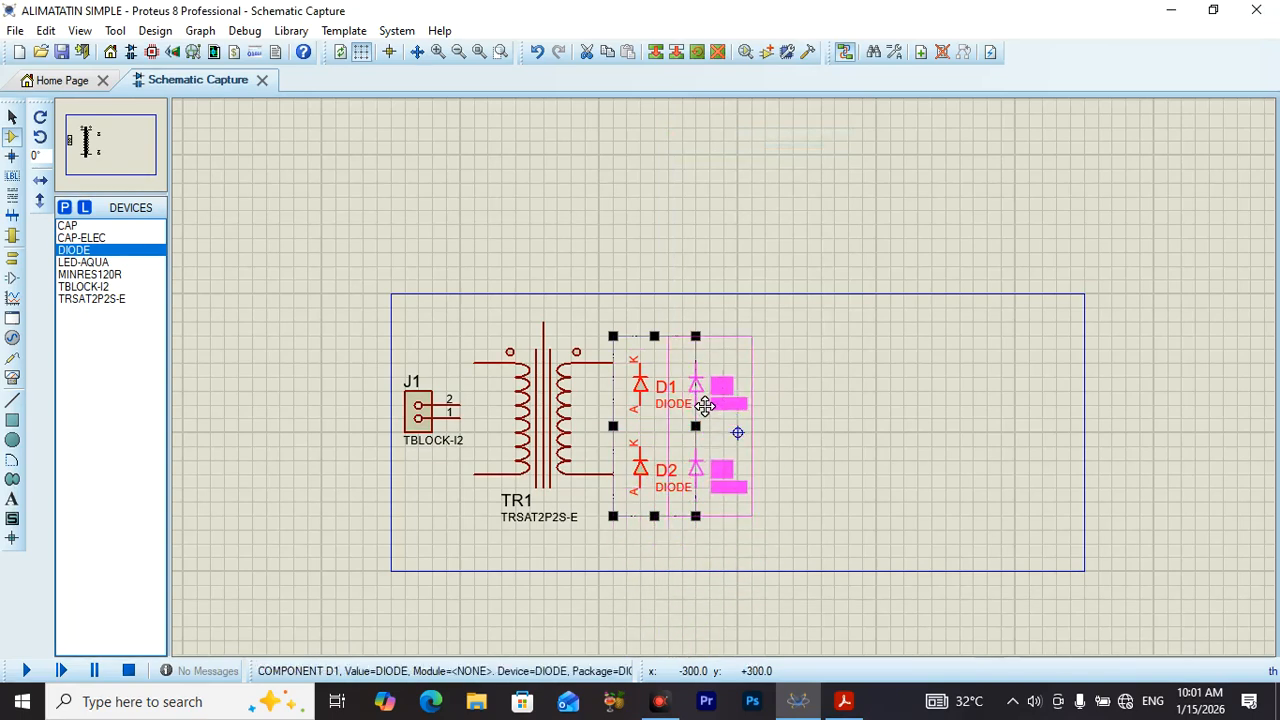
pyautogui.click(705, 405)
pyautogui.rightClick(771, 403)
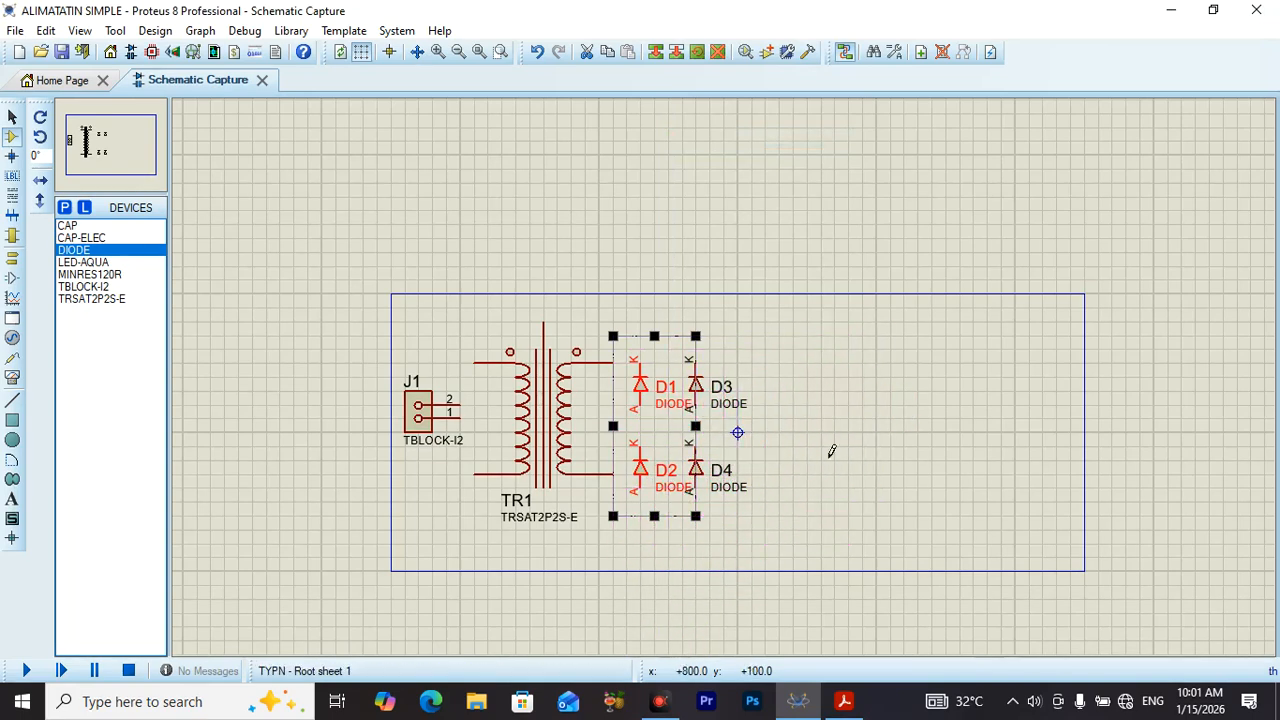
pyautogui.click(837, 460)
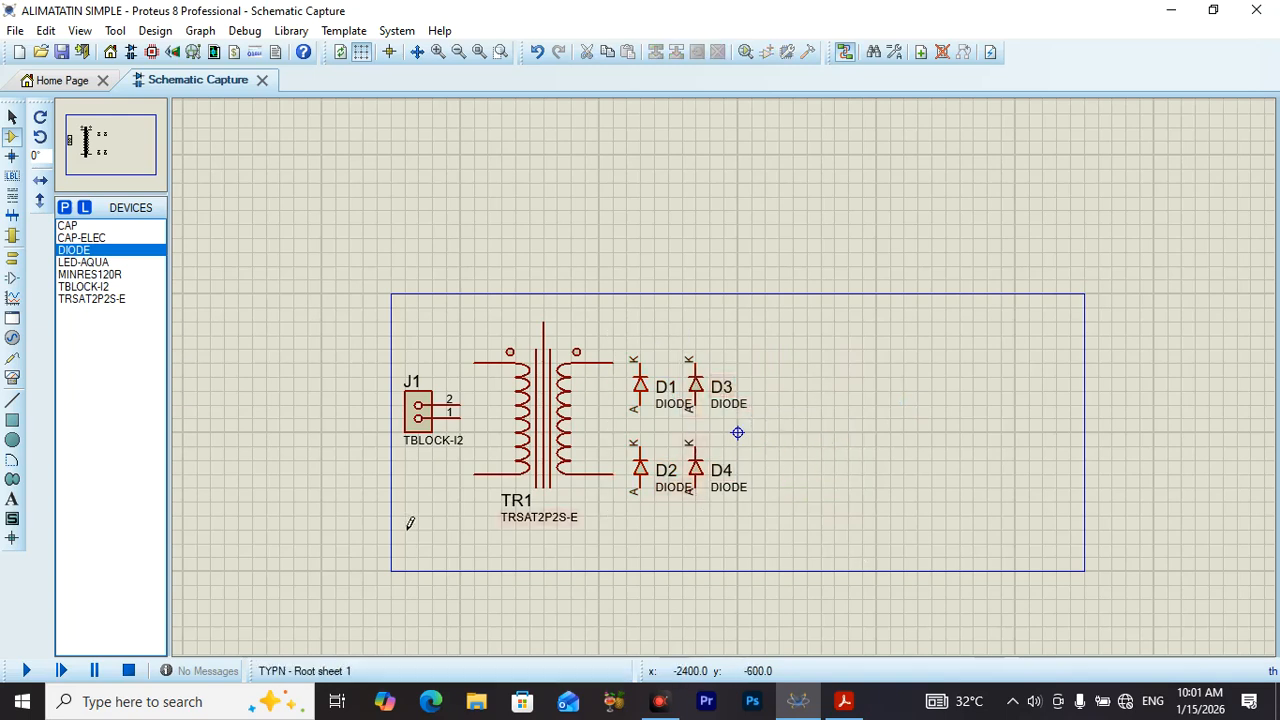
# Step: Place a CAP-ELEC capacitor to the right of the four diodes and rotate it clockwise to stand vertically
pyautogui.click(112, 275)
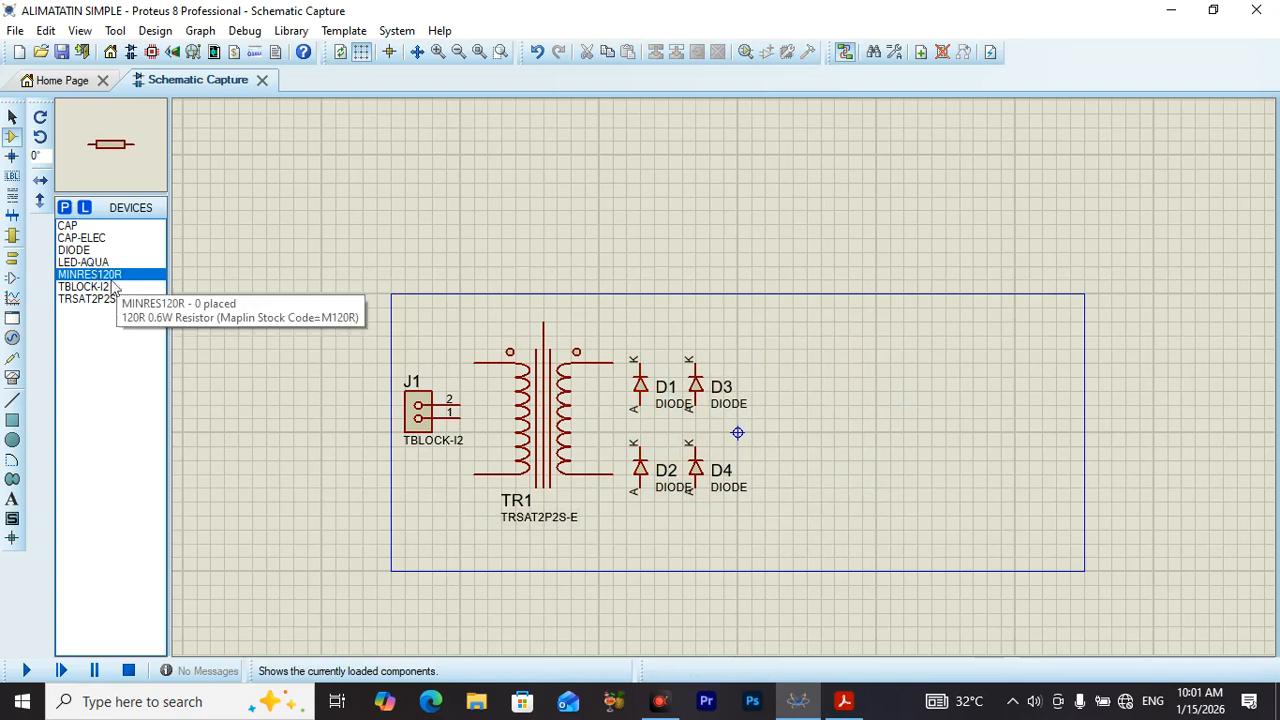
pyautogui.click(88, 238)
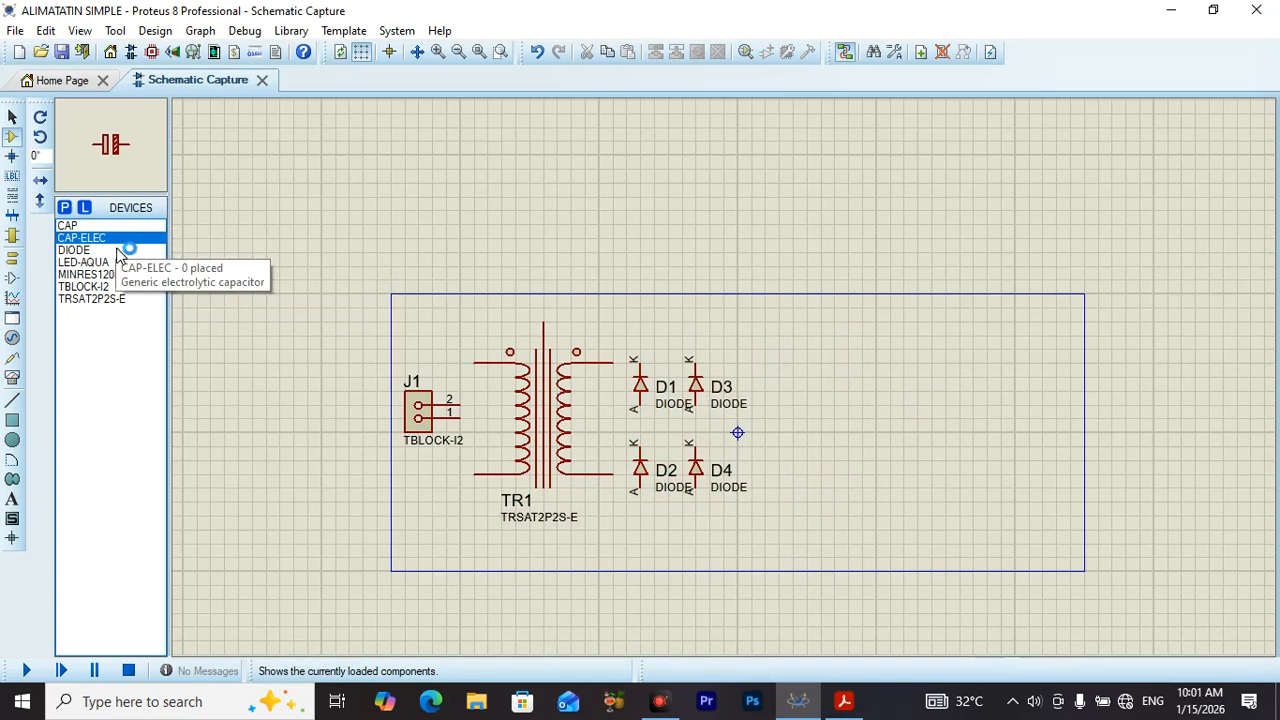
pyautogui.click(783, 432)
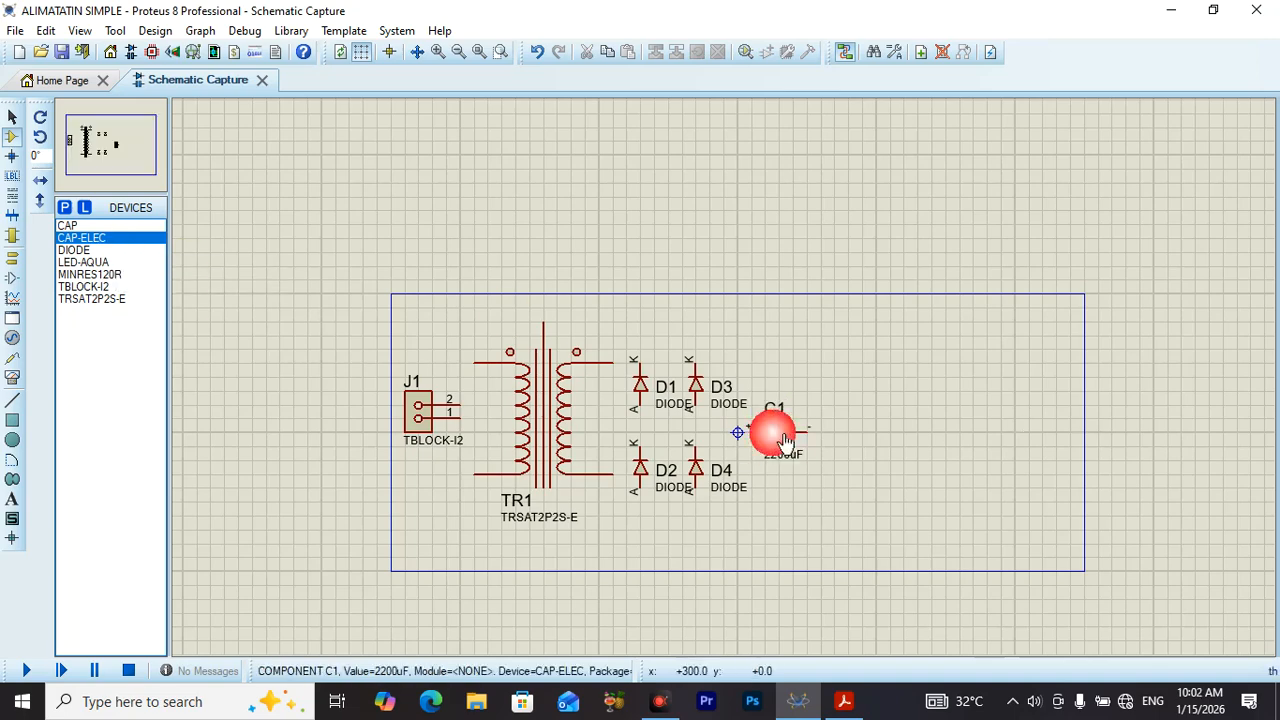
pyautogui.rightClick(782, 438)
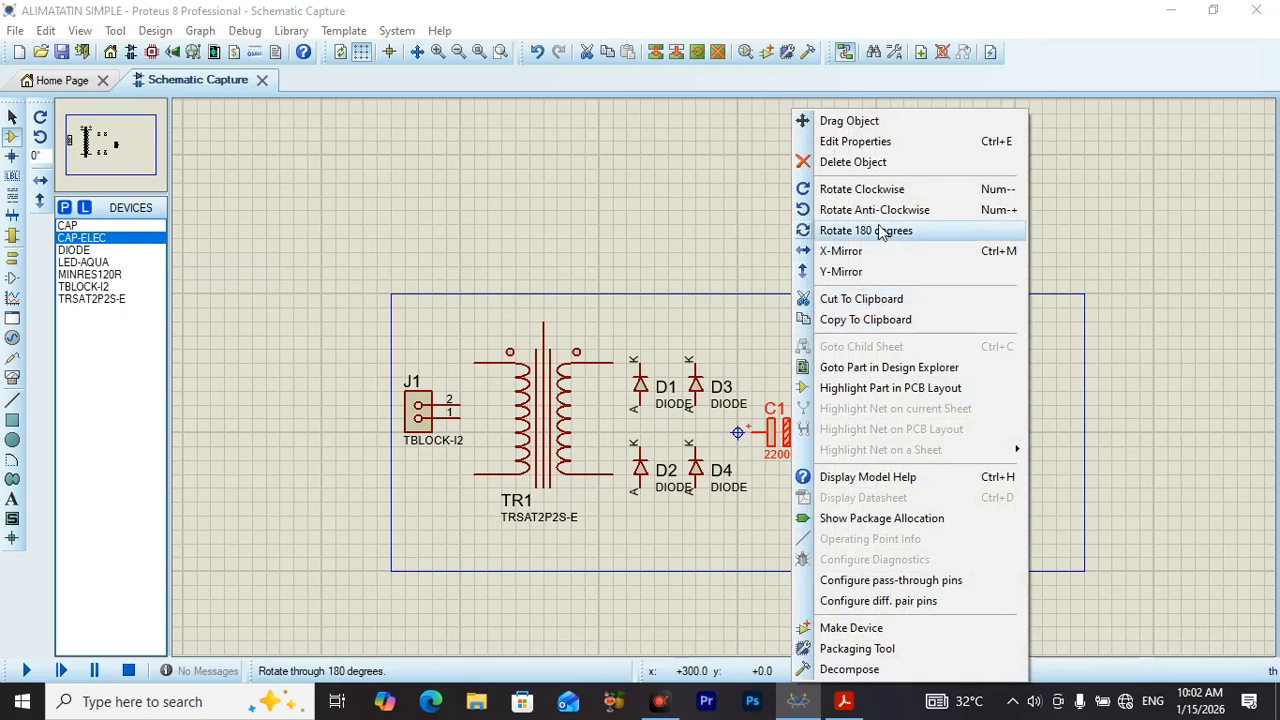
pyautogui.click(875, 193)
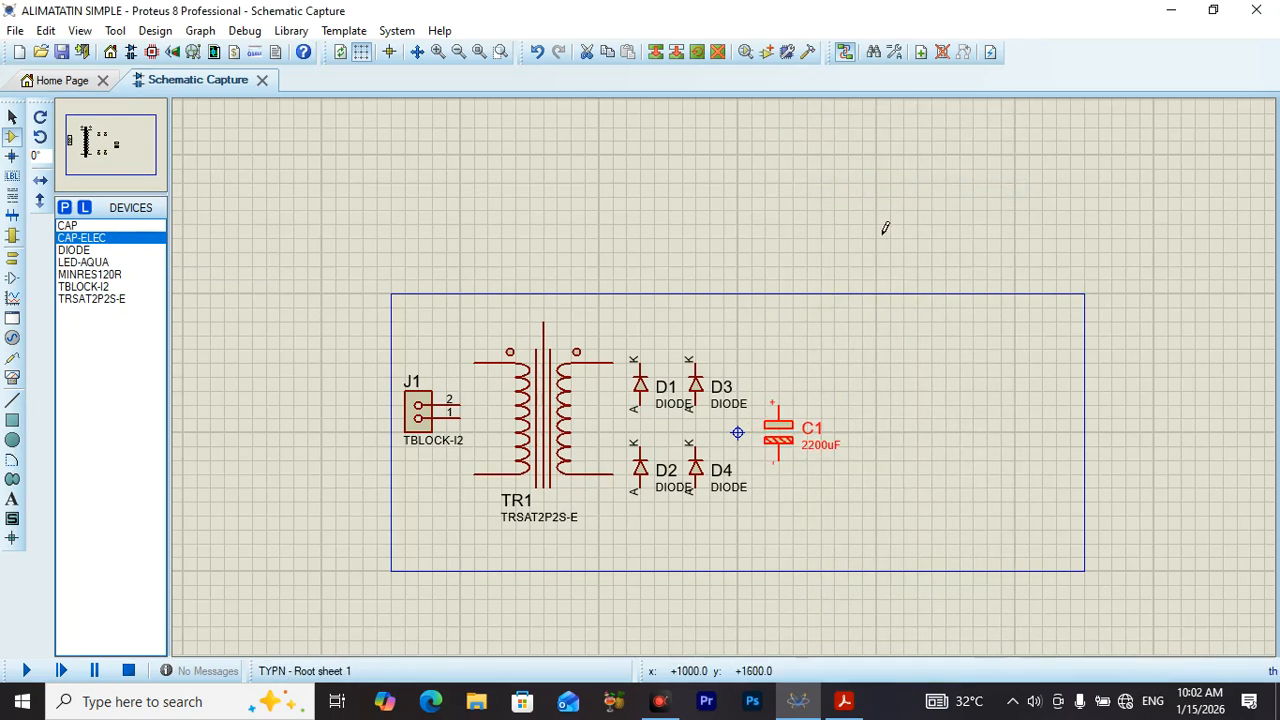
# Step: Place a second CAP-ELEC capacitor to the right of C1 and rotate it anti-clockwise
pyautogui.click(850, 427)
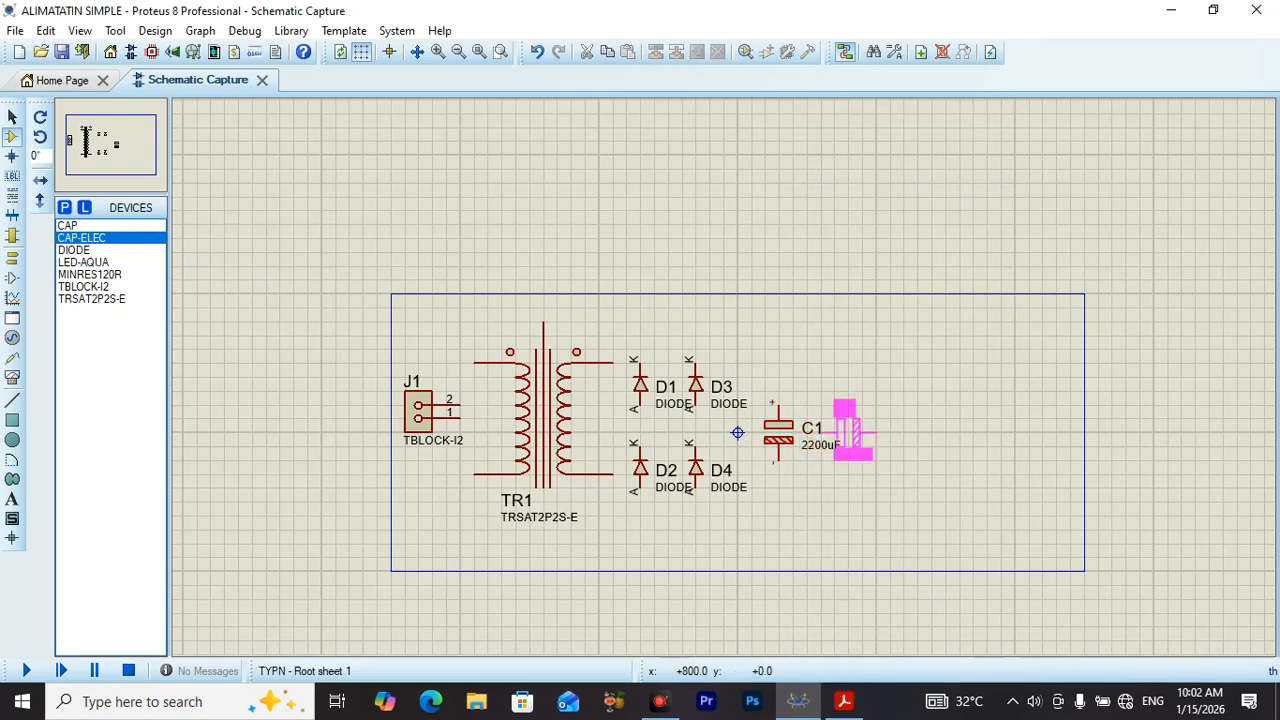
pyautogui.click(864, 437)
pyautogui.rightClick(866, 440)
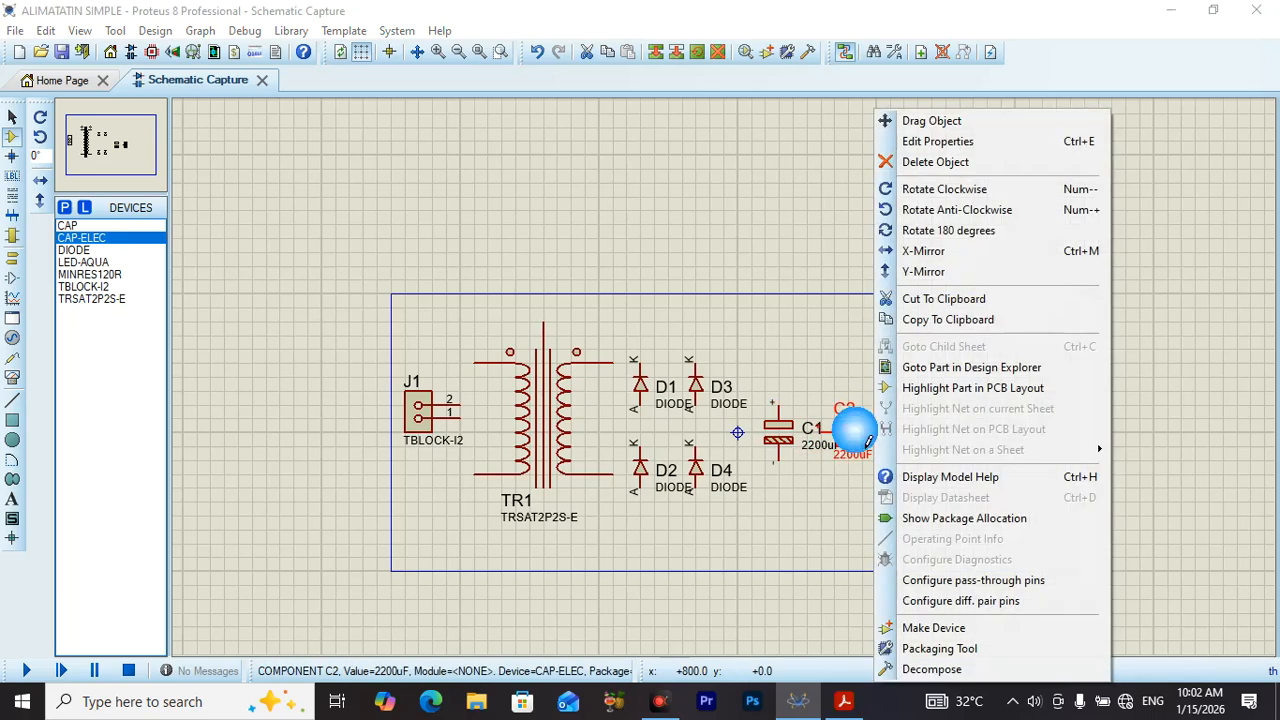
pyautogui.click(948, 212)
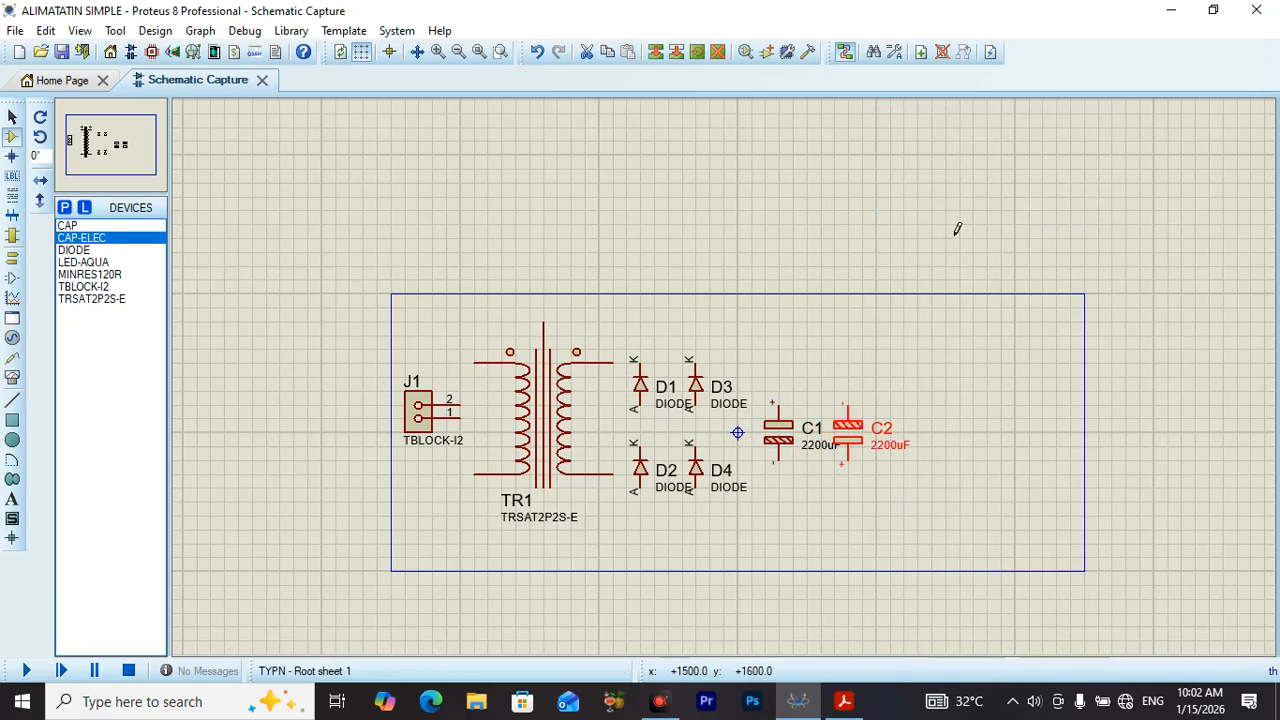
# Step: Y-mirror capacitor C2 so its positive pin faces up like C1's
pyautogui.doubleClick(852, 436)
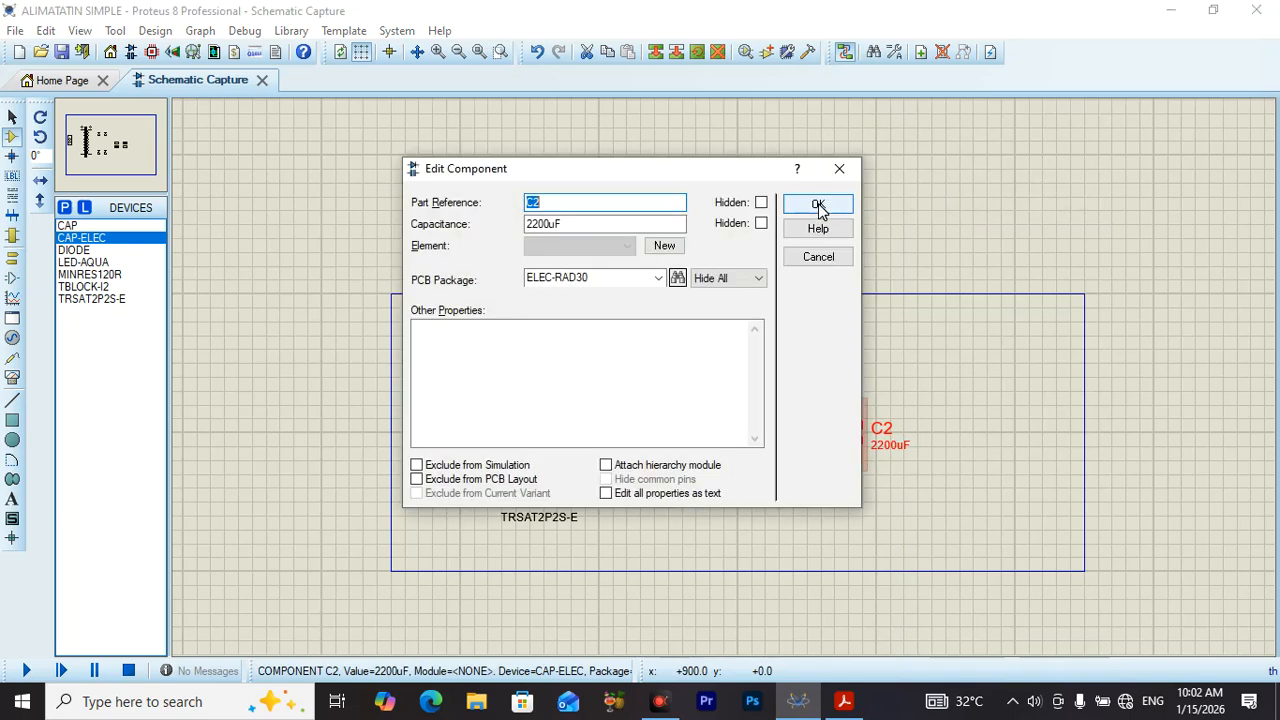
pyautogui.click(840, 168)
pyautogui.rightClick(848, 430)
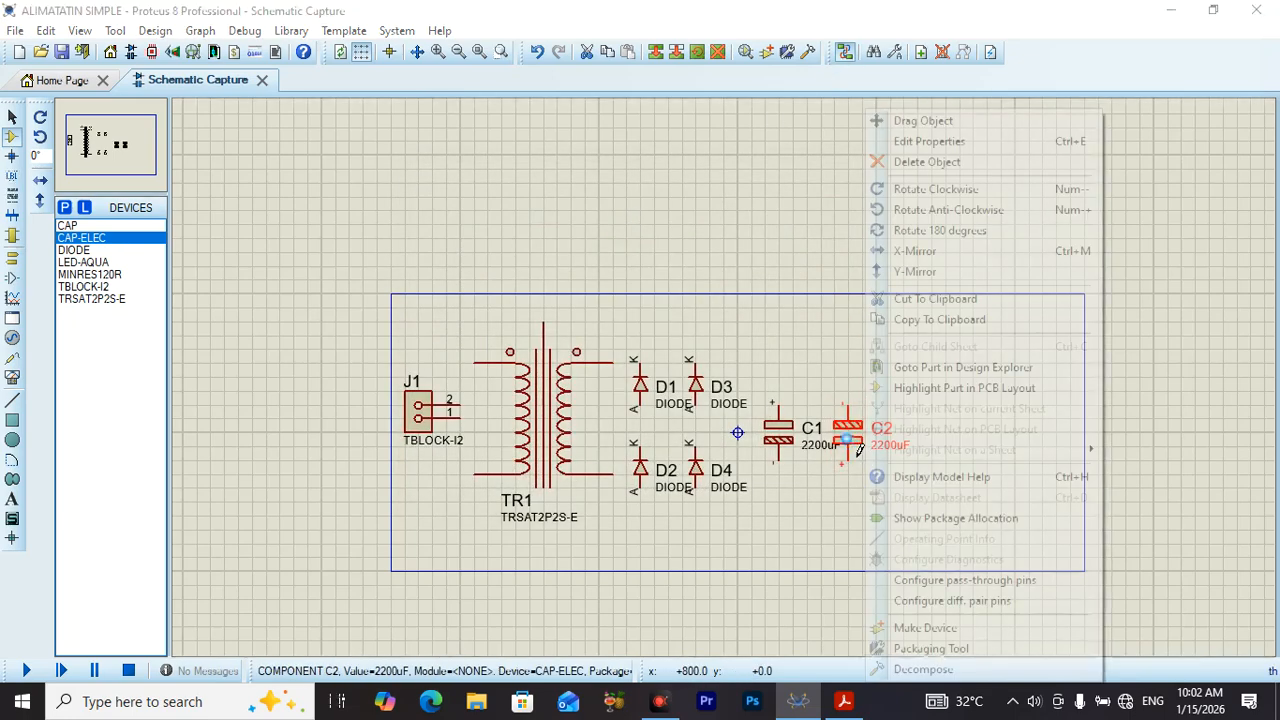
pyautogui.click(928, 276)
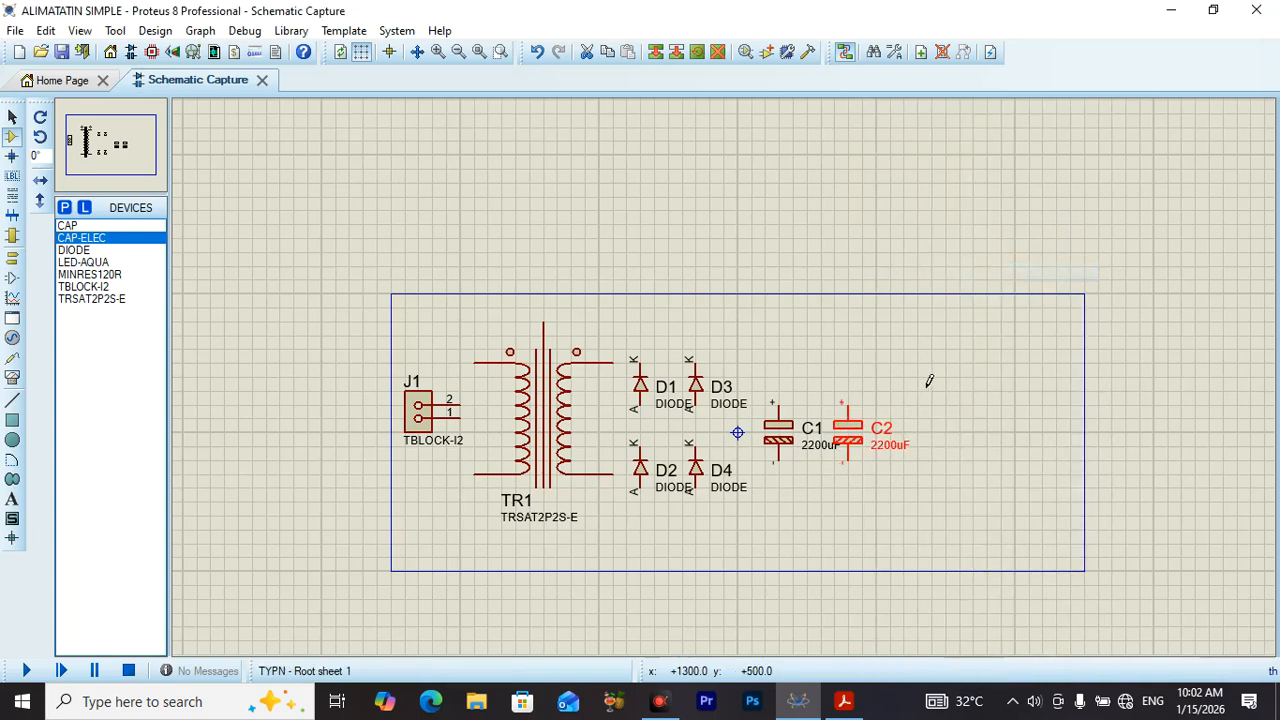
# Step: Place a CAP capacitor to the right of C2 and rotate it anti-clockwise to stand vertically
pyautogui.click(104, 226)
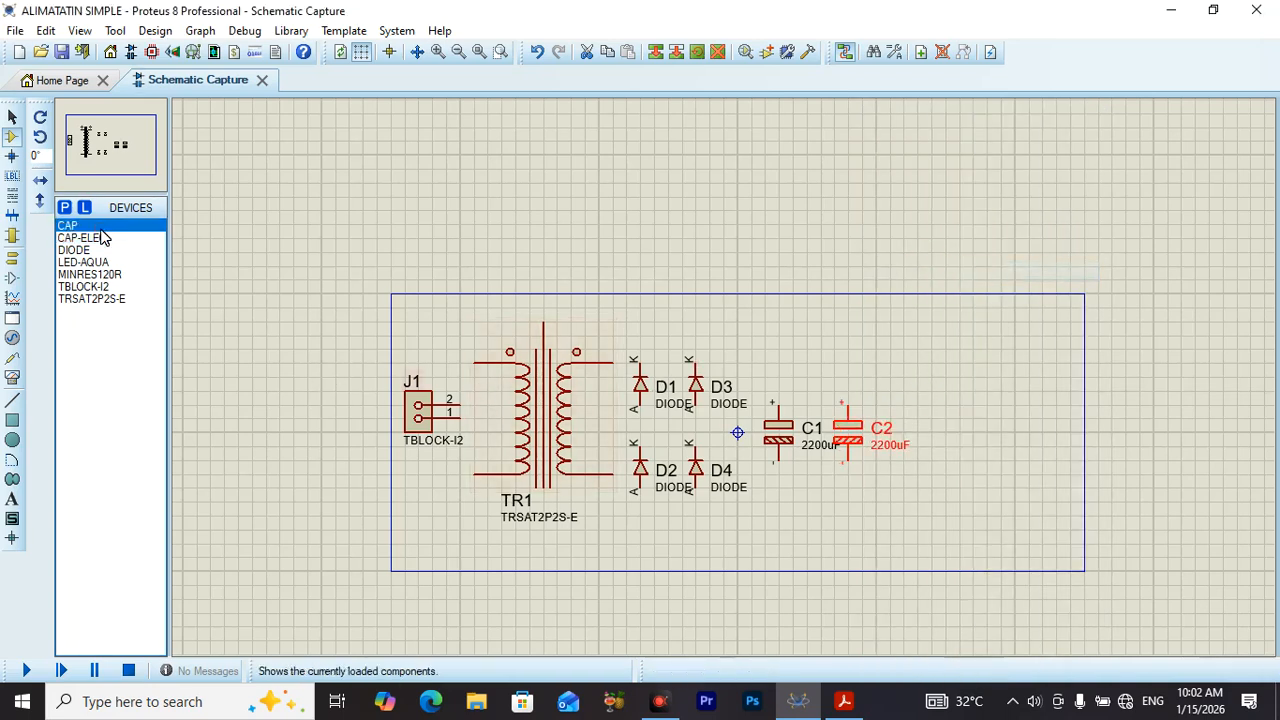
pyautogui.click(924, 437)
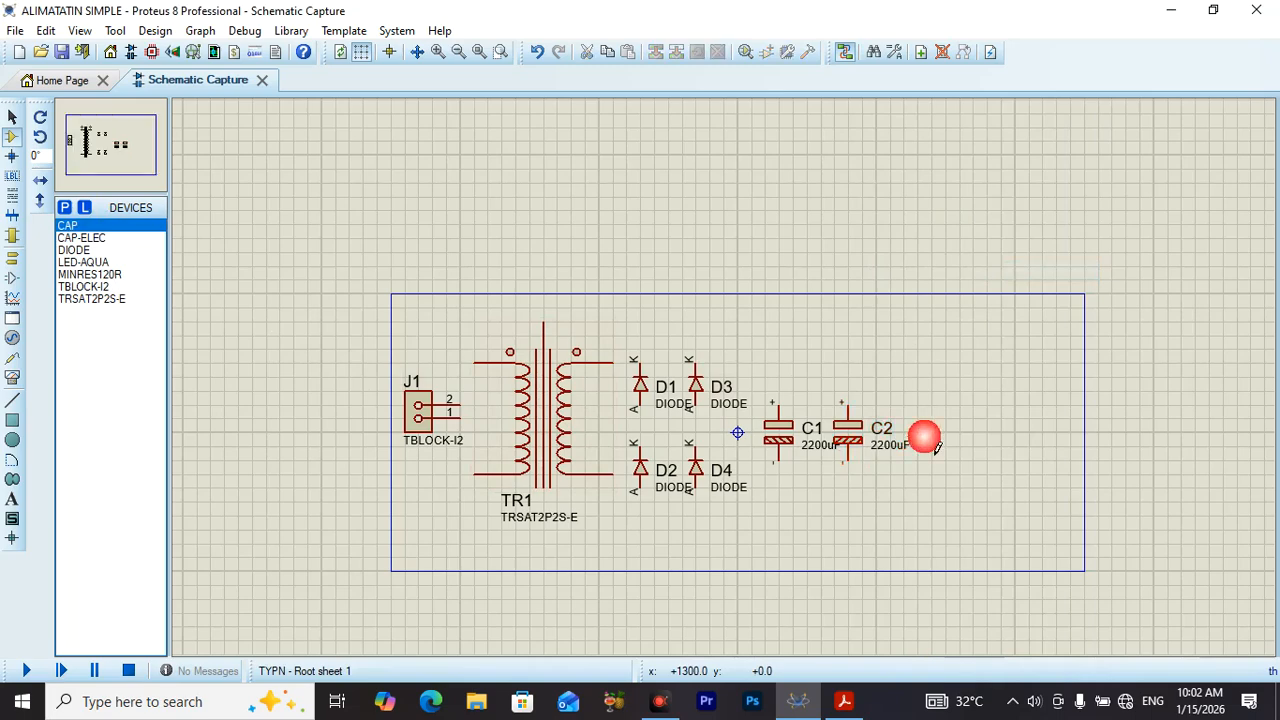
pyautogui.rightClick(924, 428)
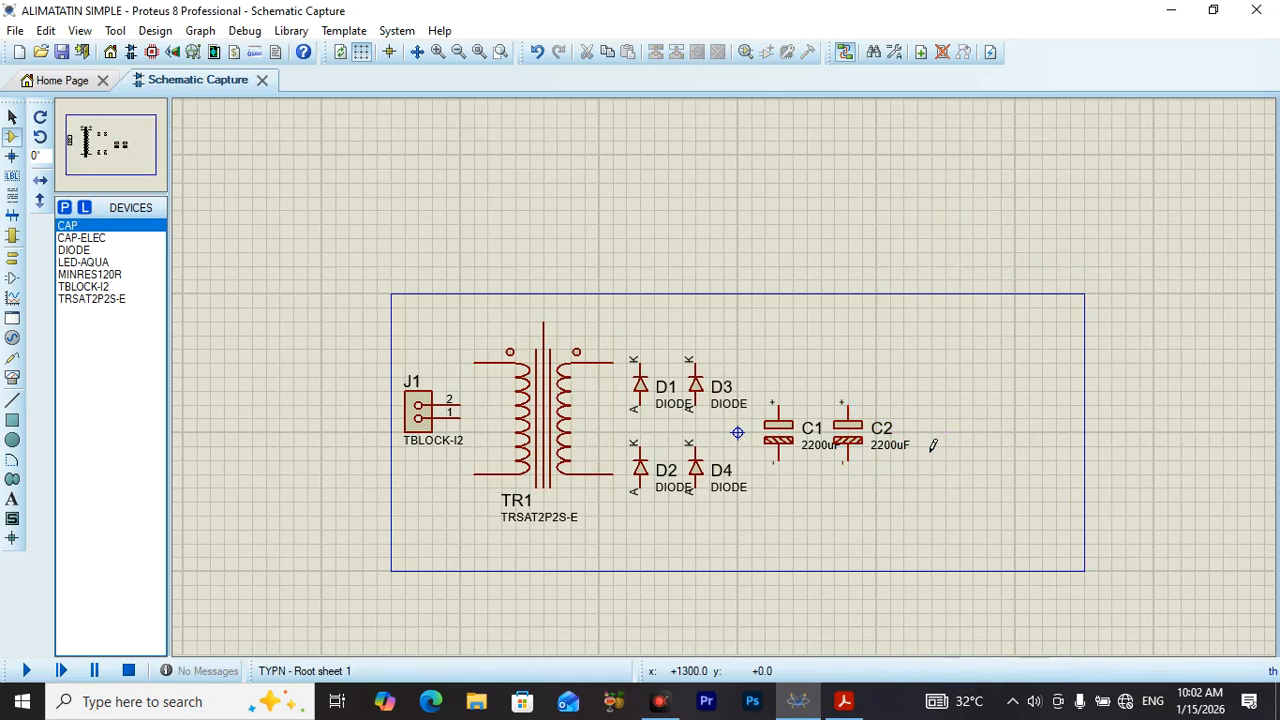
pyautogui.click(930, 440)
pyautogui.rightClick(930, 436)
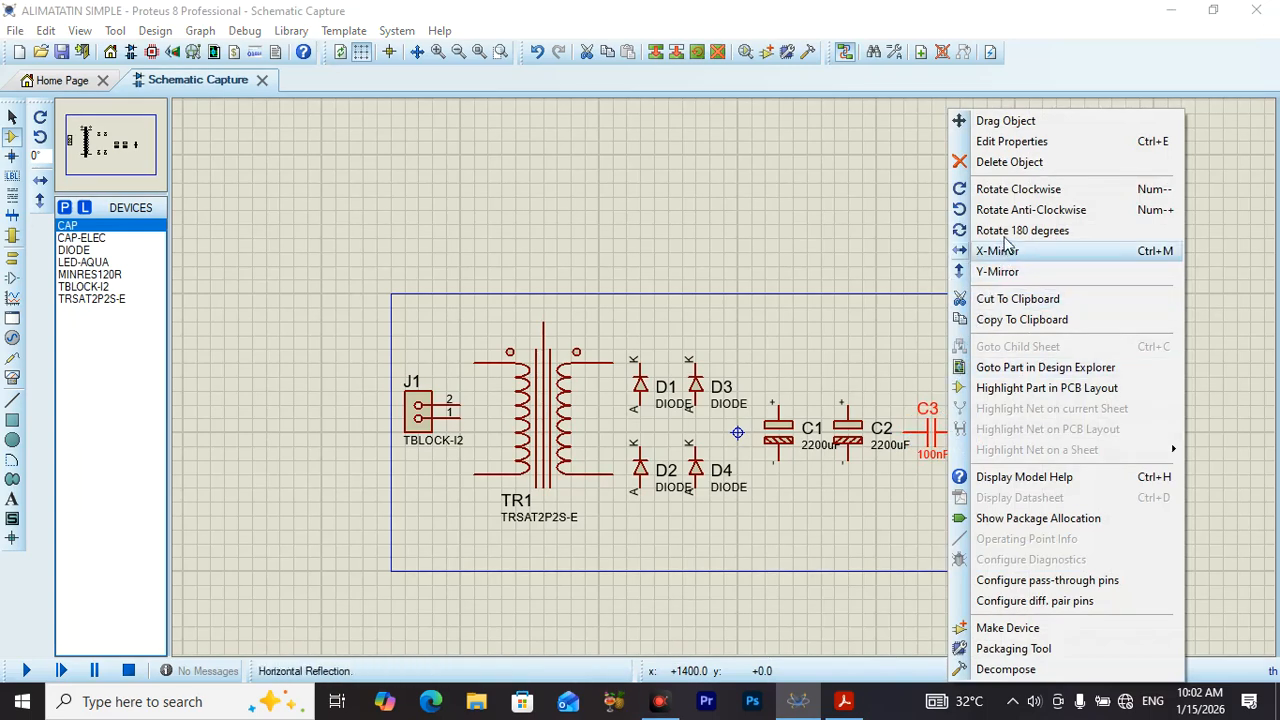
pyautogui.click(1030, 209)
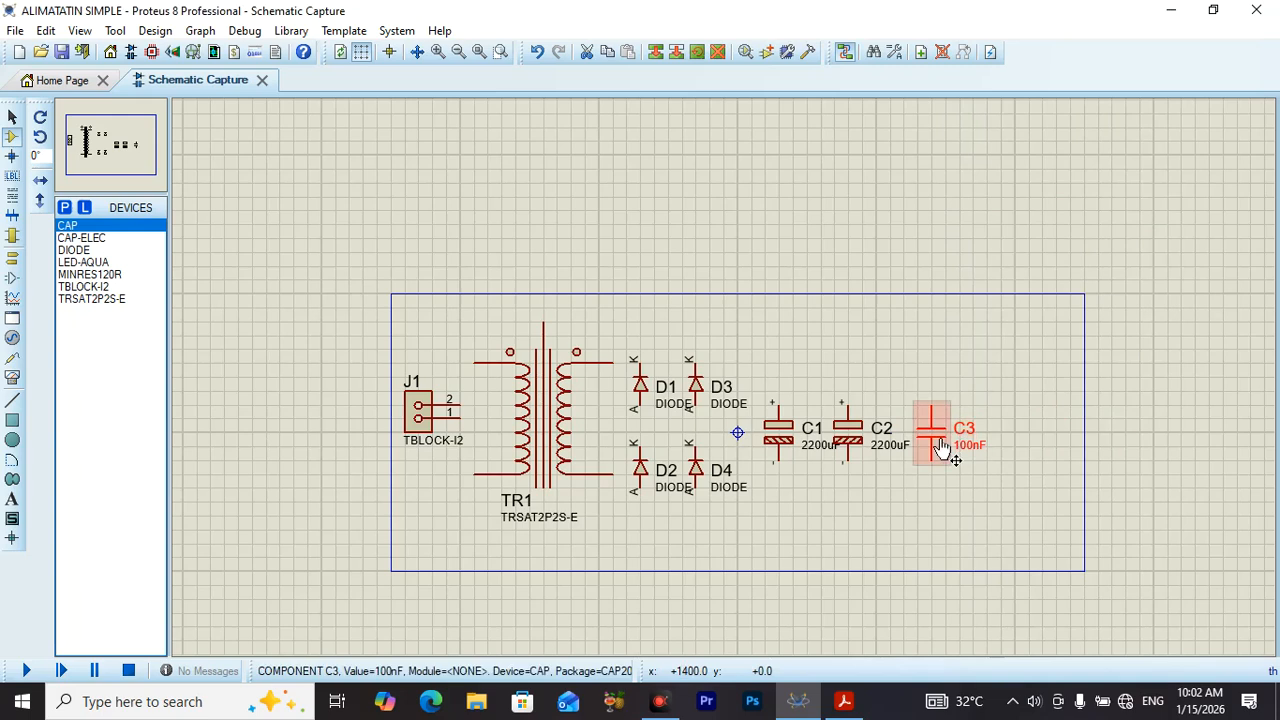
# Step: Place a MINRES120R resistor above and to the right of C3 and rotate it anti-clockwise to stand vertically
pyautogui.click(90, 275)
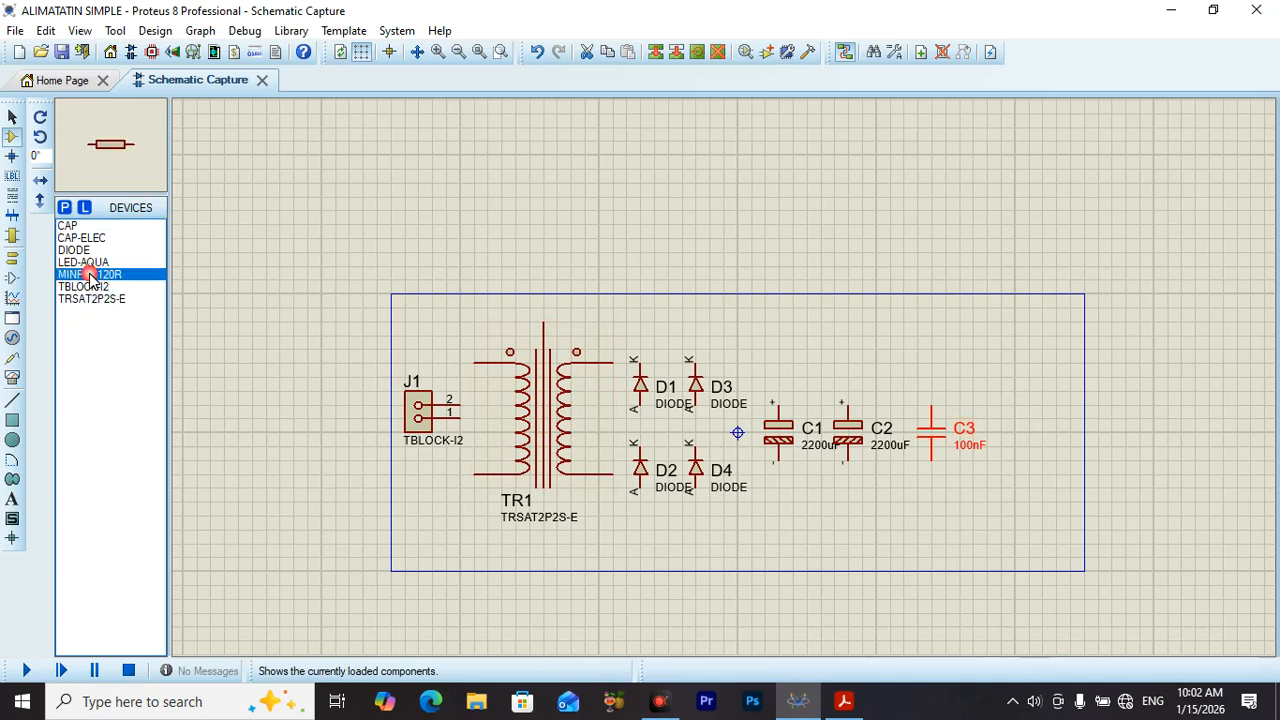
pyautogui.click(988, 382)
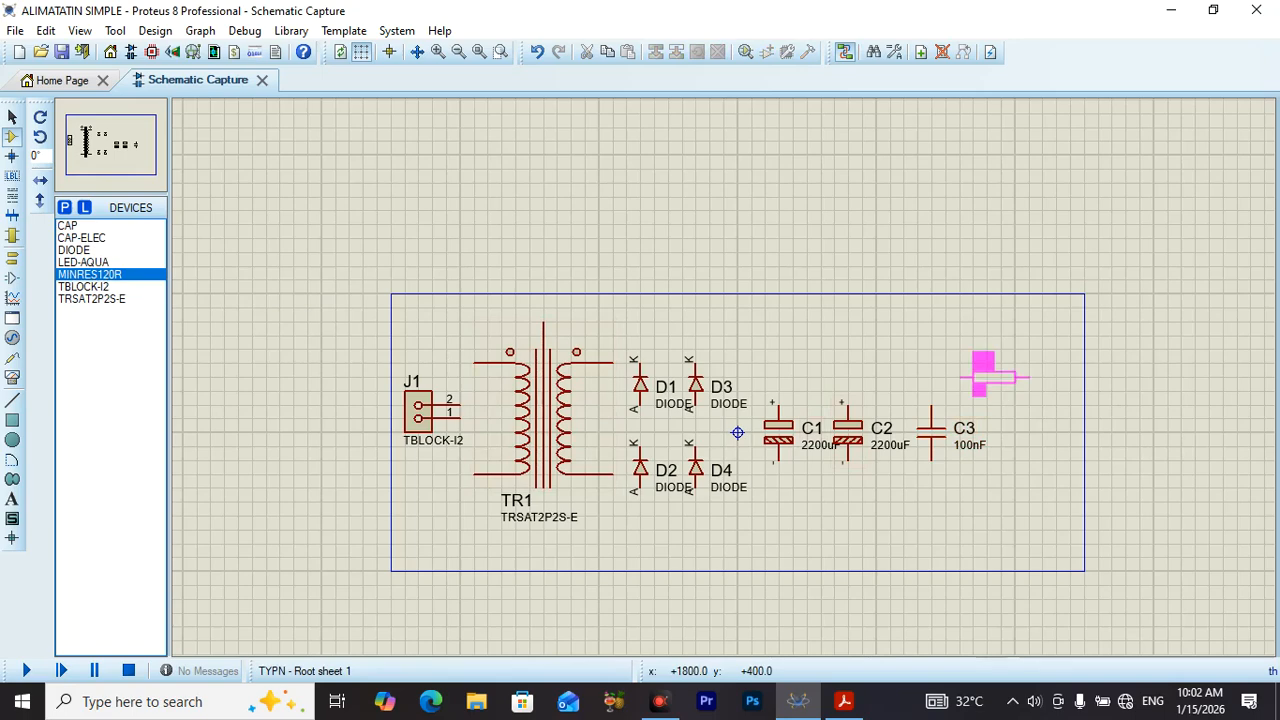
pyautogui.click(988, 378)
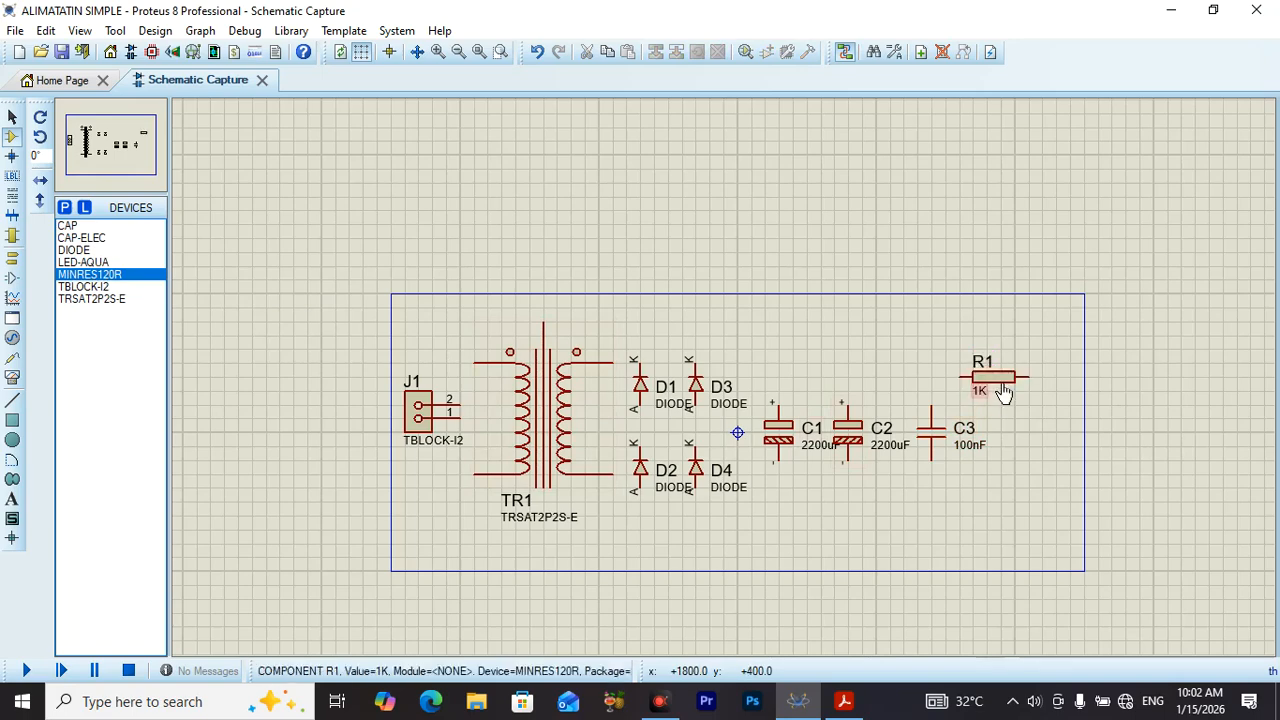
pyautogui.rightClick(998, 388)
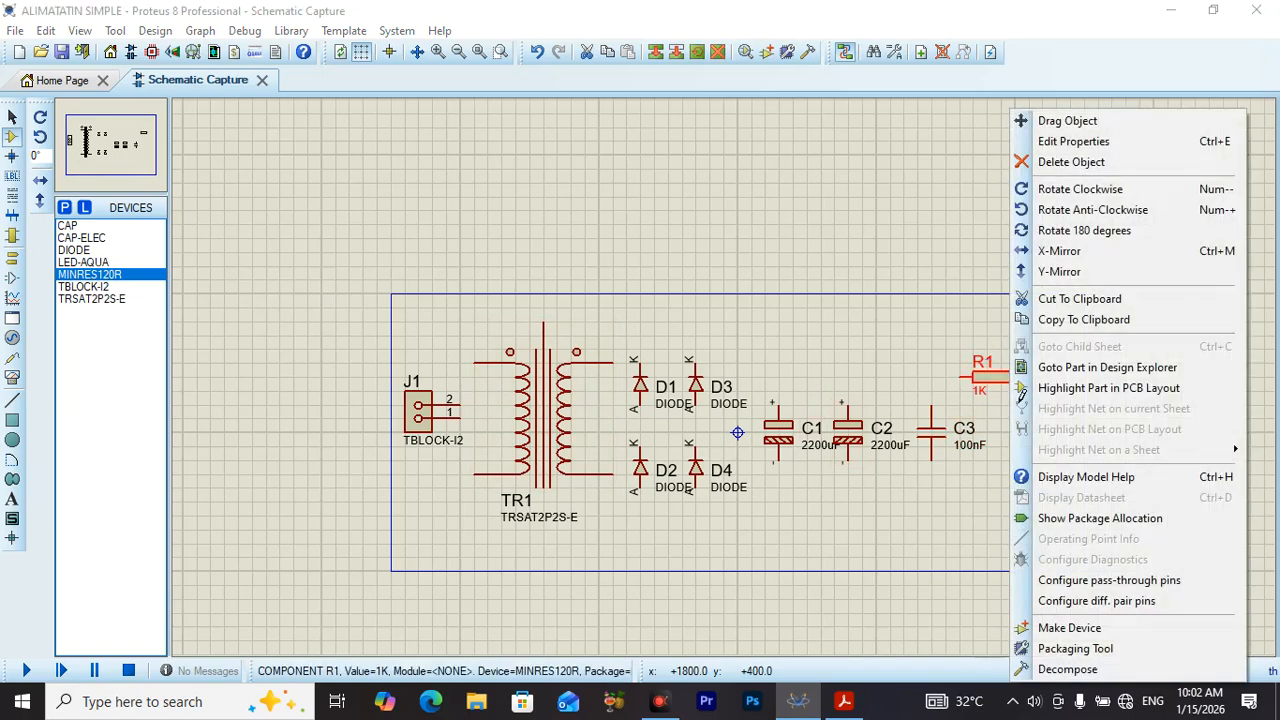
pyautogui.click(1082, 212)
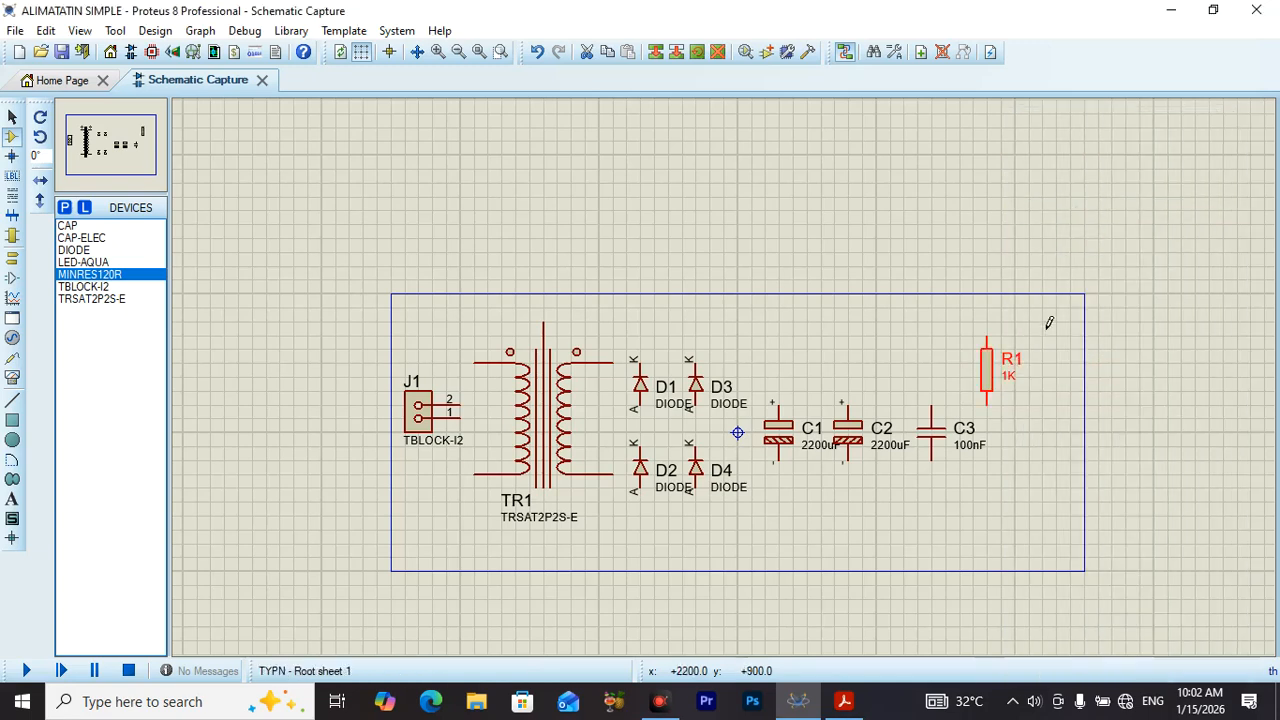
# Step: Place an LED-AQUA component below resistor R1
pyautogui.click(97, 261)
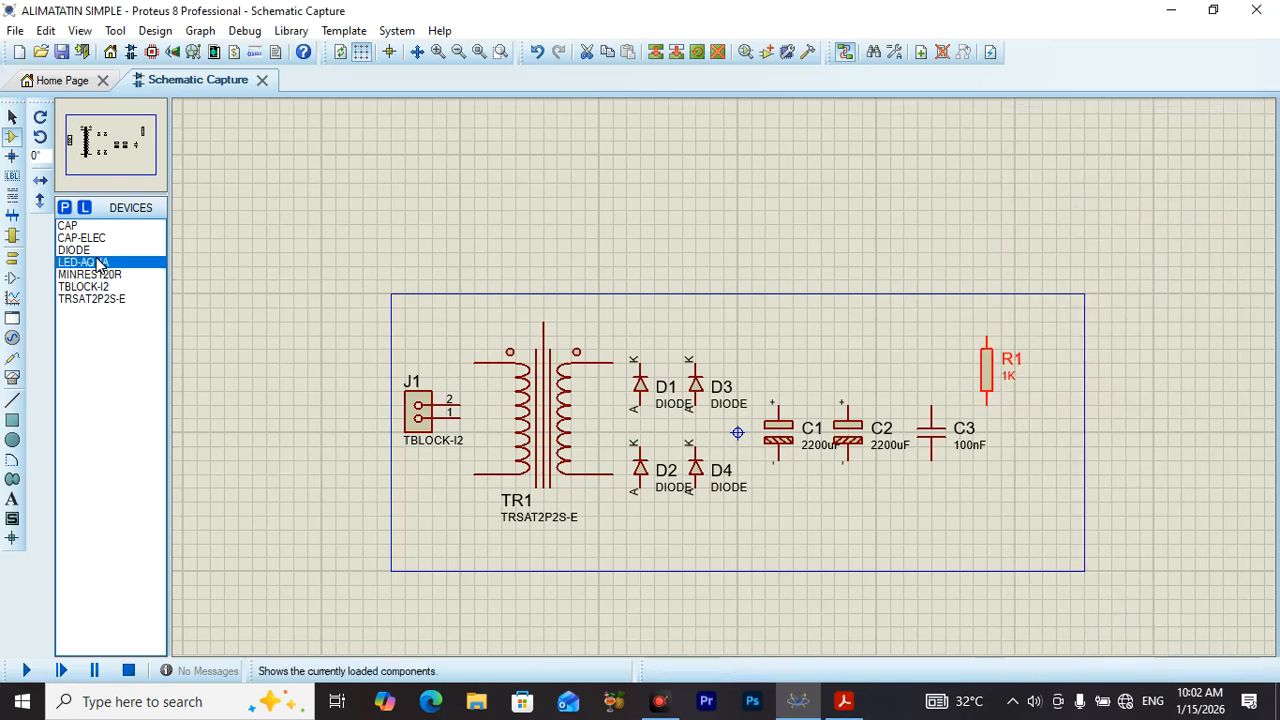
pyautogui.click(1040, 489)
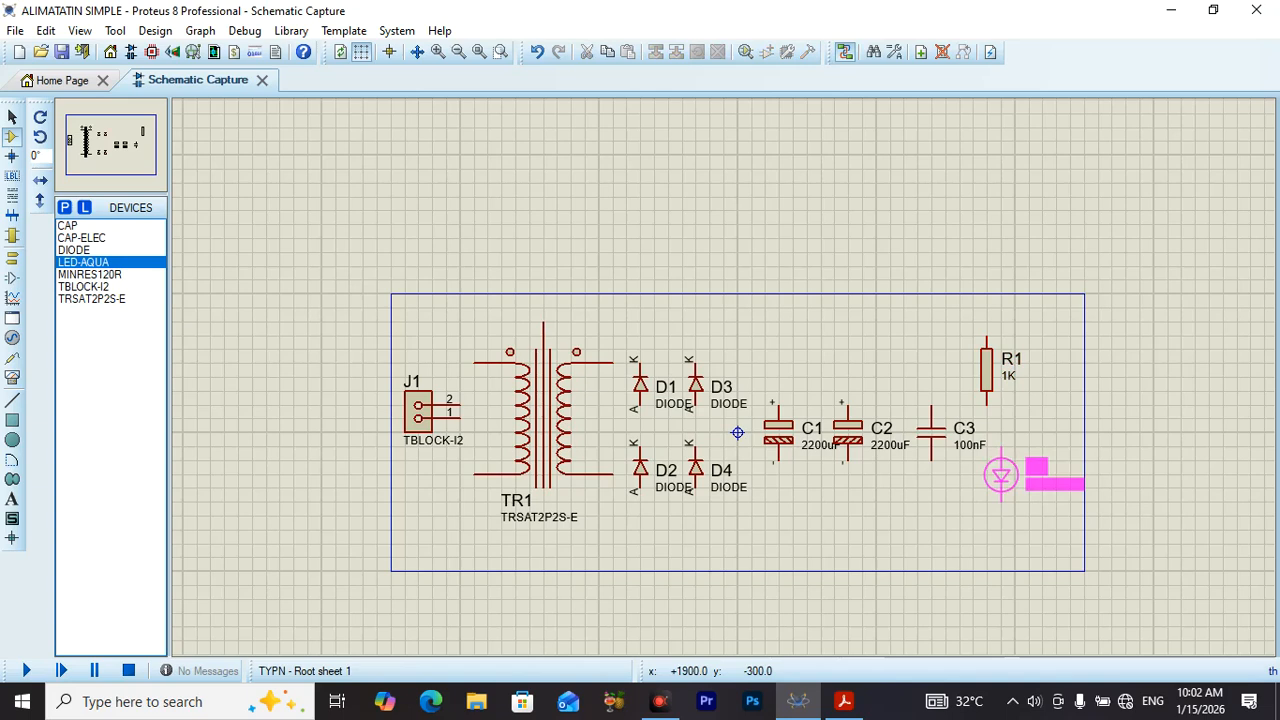
pyautogui.click(1072, 476)
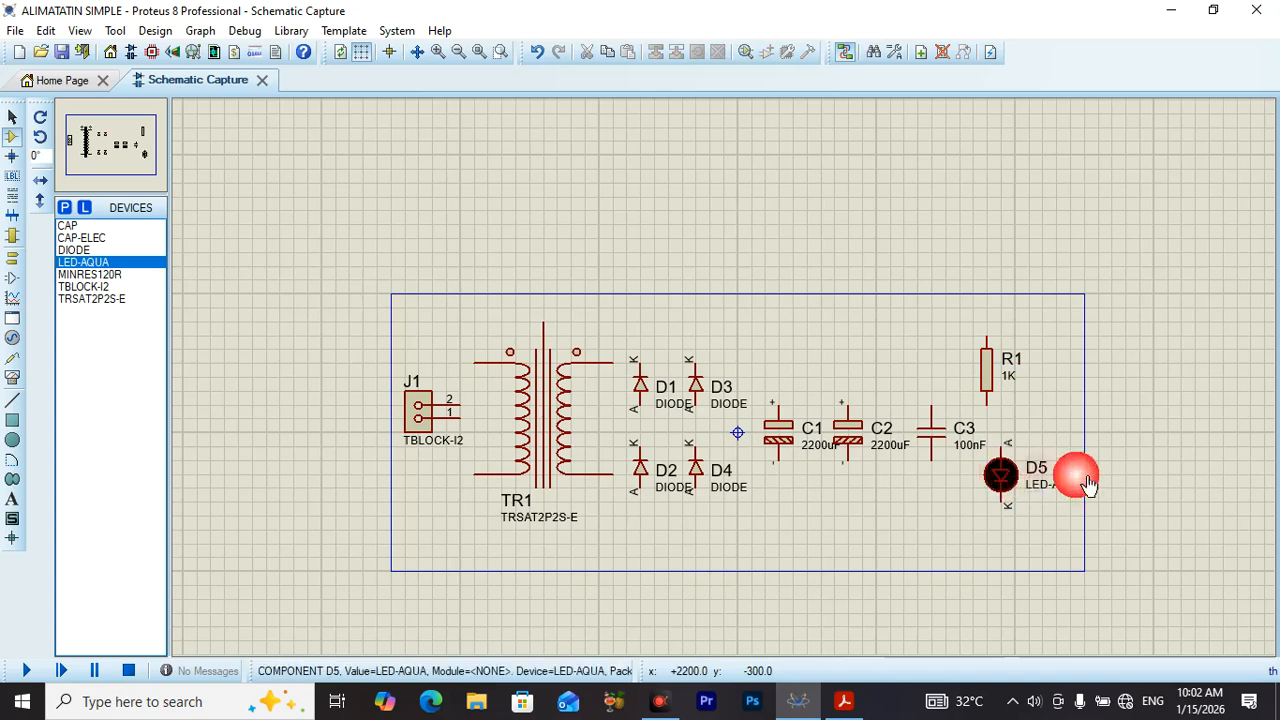
# Step: Select the capacitors, R1 and the LED as a group and move them slightly left, closer to the diodes
pyautogui.click(793, 447)
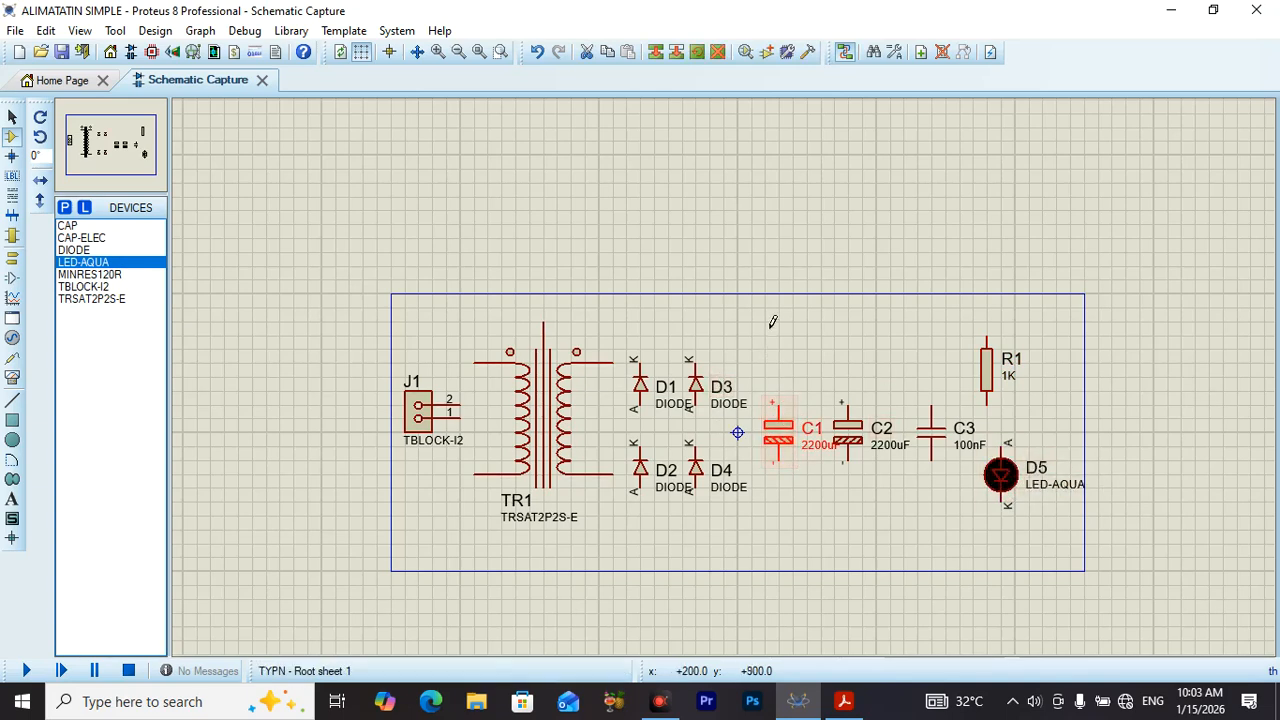
pyautogui.moveTo(756, 311); pyautogui.dragTo(1099, 579)
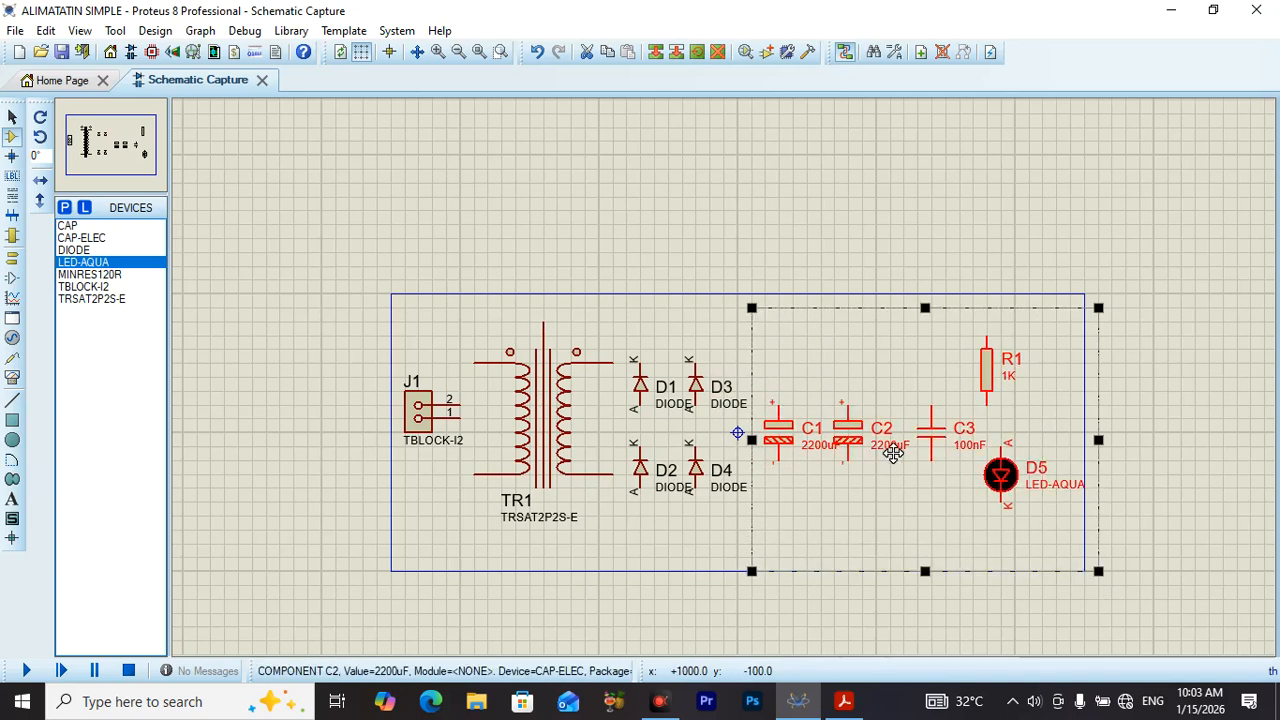
pyautogui.moveTo(885, 453); pyautogui.dragTo(855, 455)
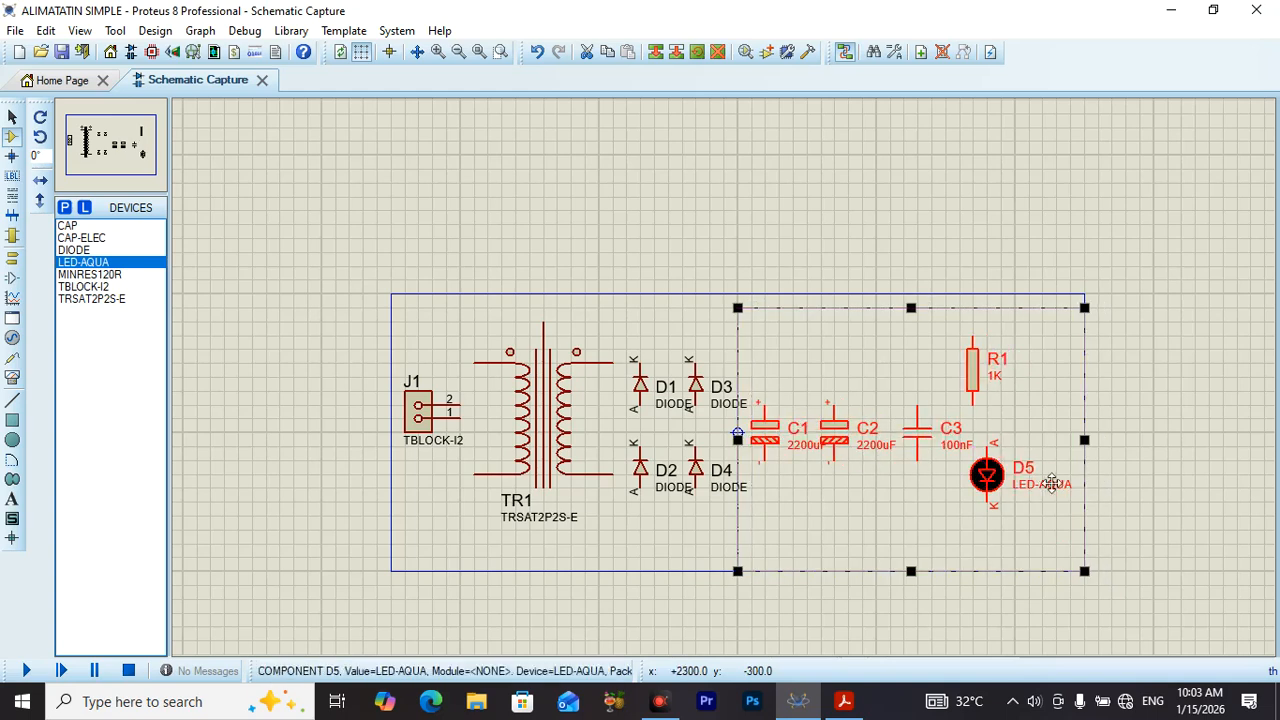
pyautogui.click(1009, 514)
pyautogui.moveTo(993, 489); pyautogui.dragTo(1003, 505)
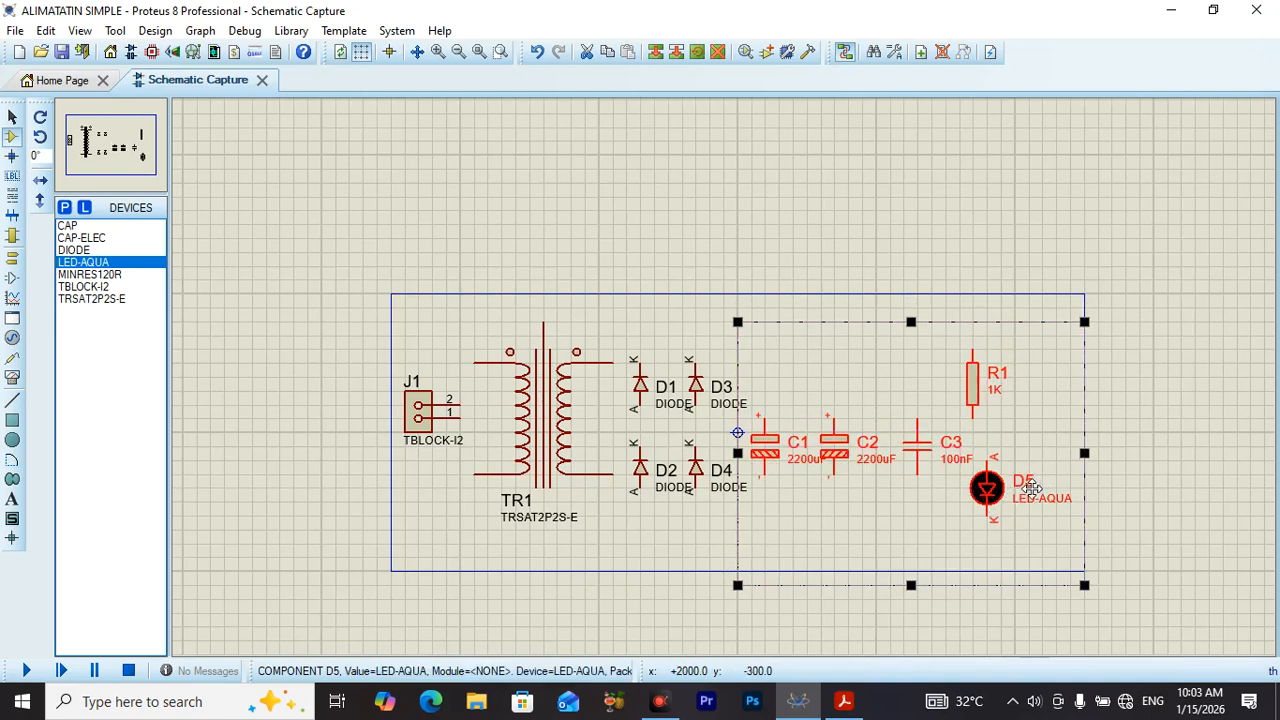
pyautogui.hotkey('ctrl', 'z')
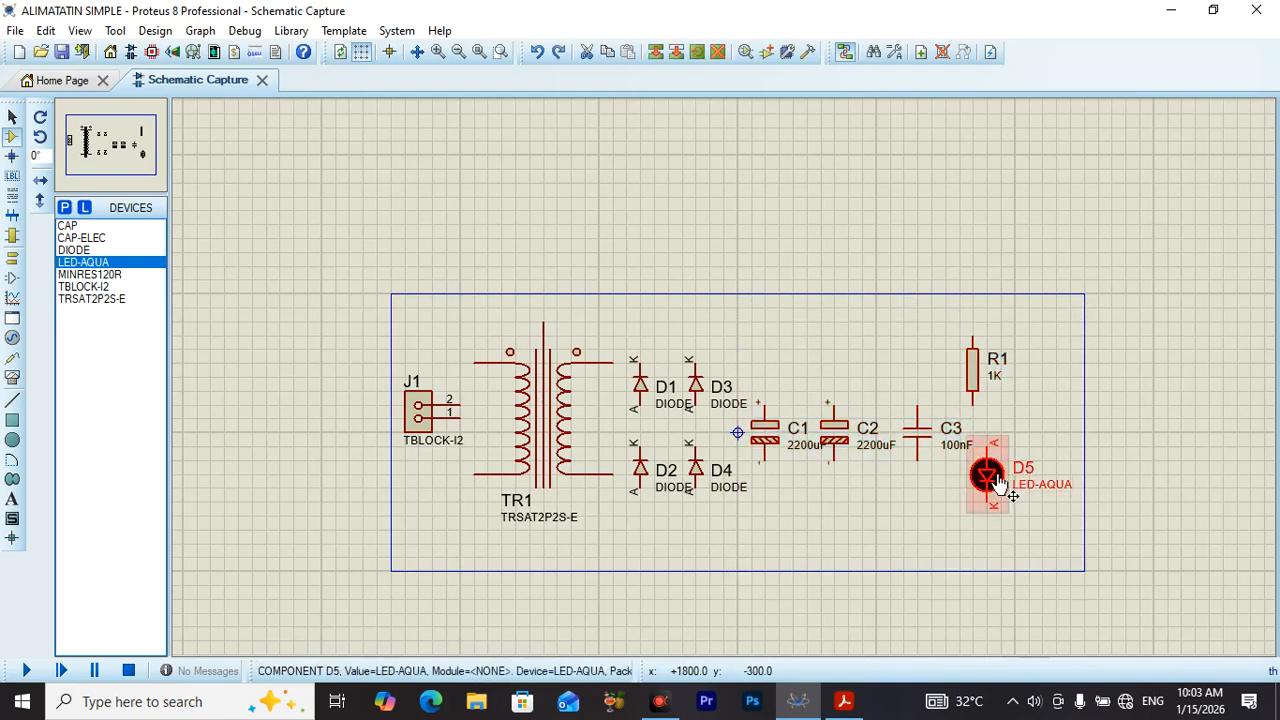
# Step: Move LED D5 slightly down and left so it lines up vertically beneath R1
pyautogui.moveTo(973, 474); pyautogui.dragTo(973, 488)
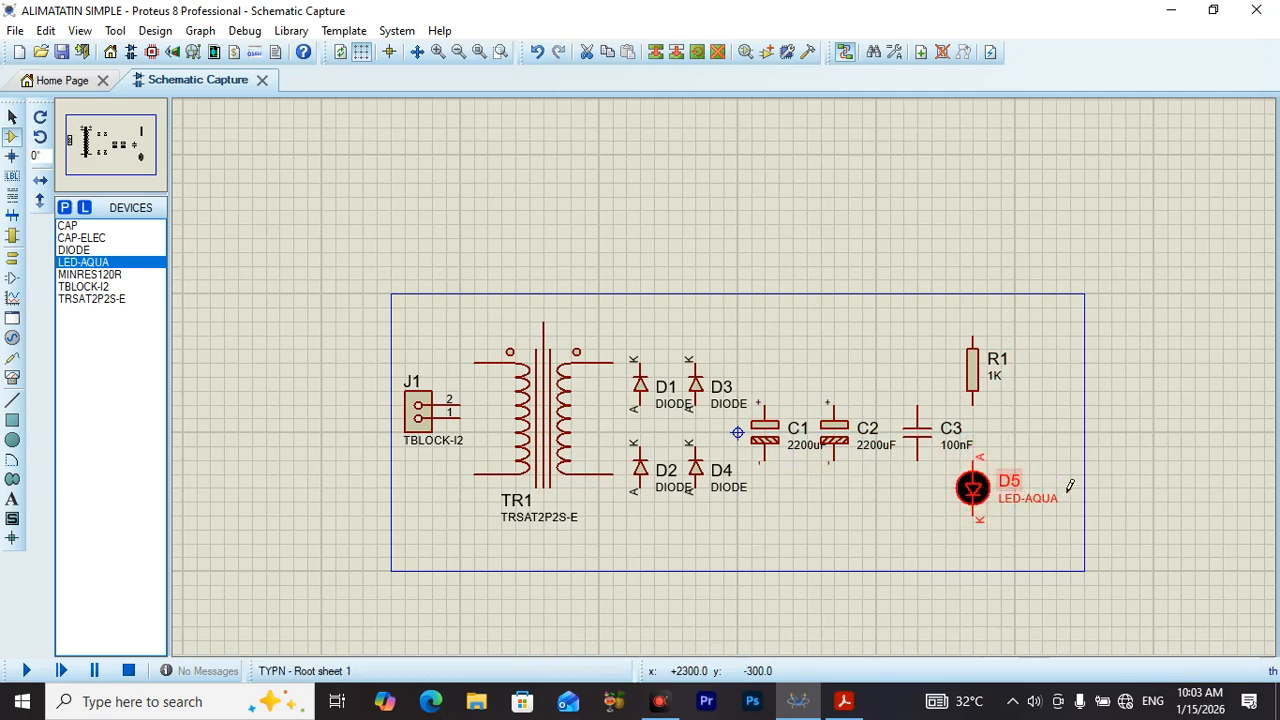
# Step: Place a second TBLOCK-I2 terminal block to the right of R1 and D5, inside the sheet border
pyautogui.click(97, 287)
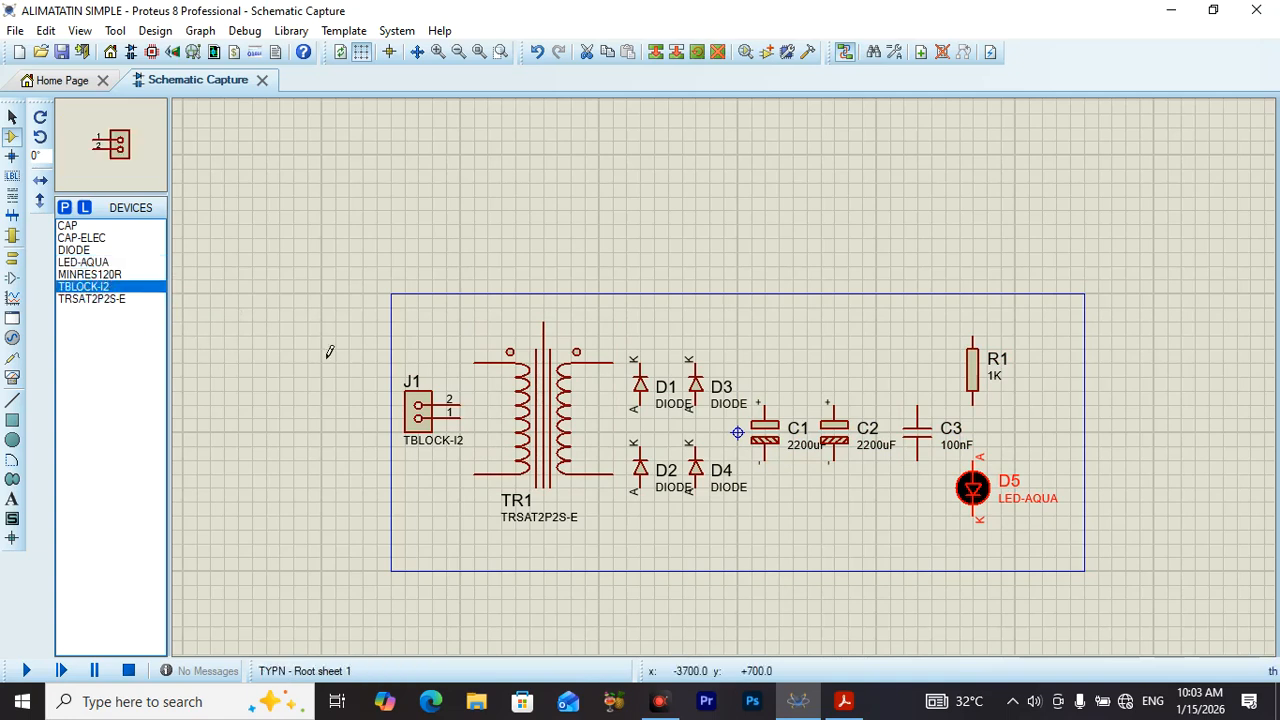
pyautogui.click(1043, 426)
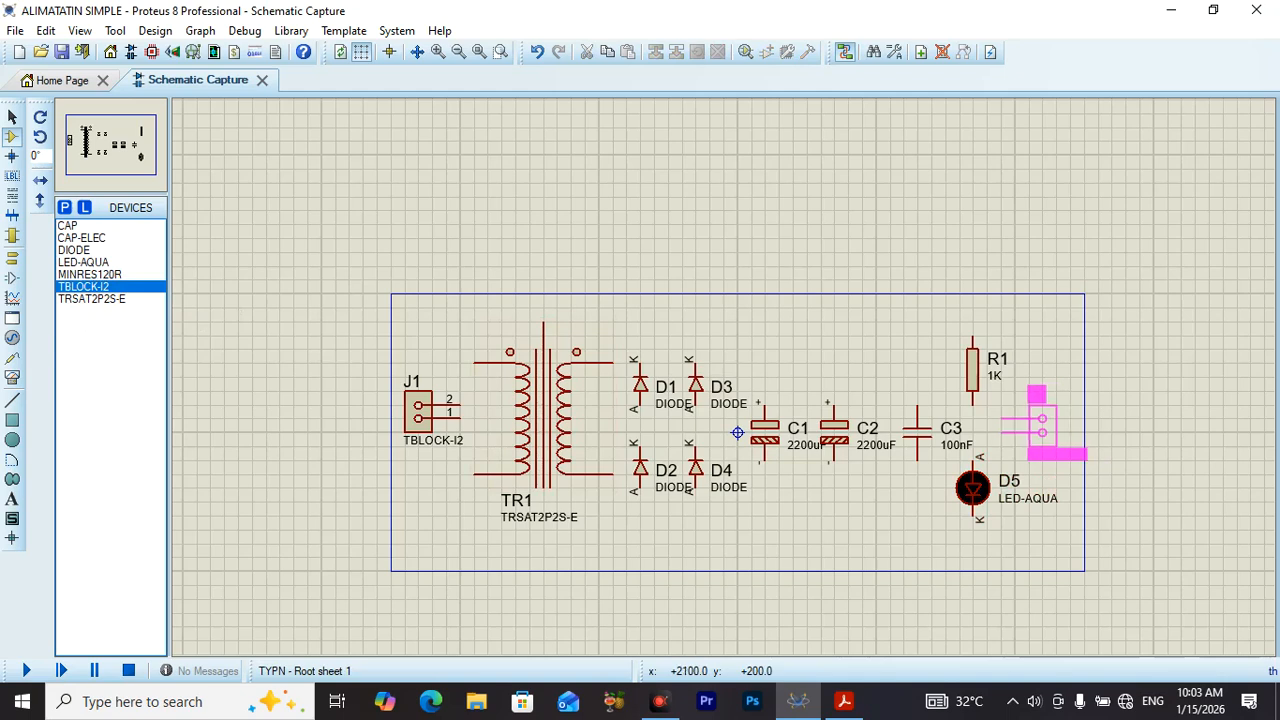
pyautogui.click(1055, 425)
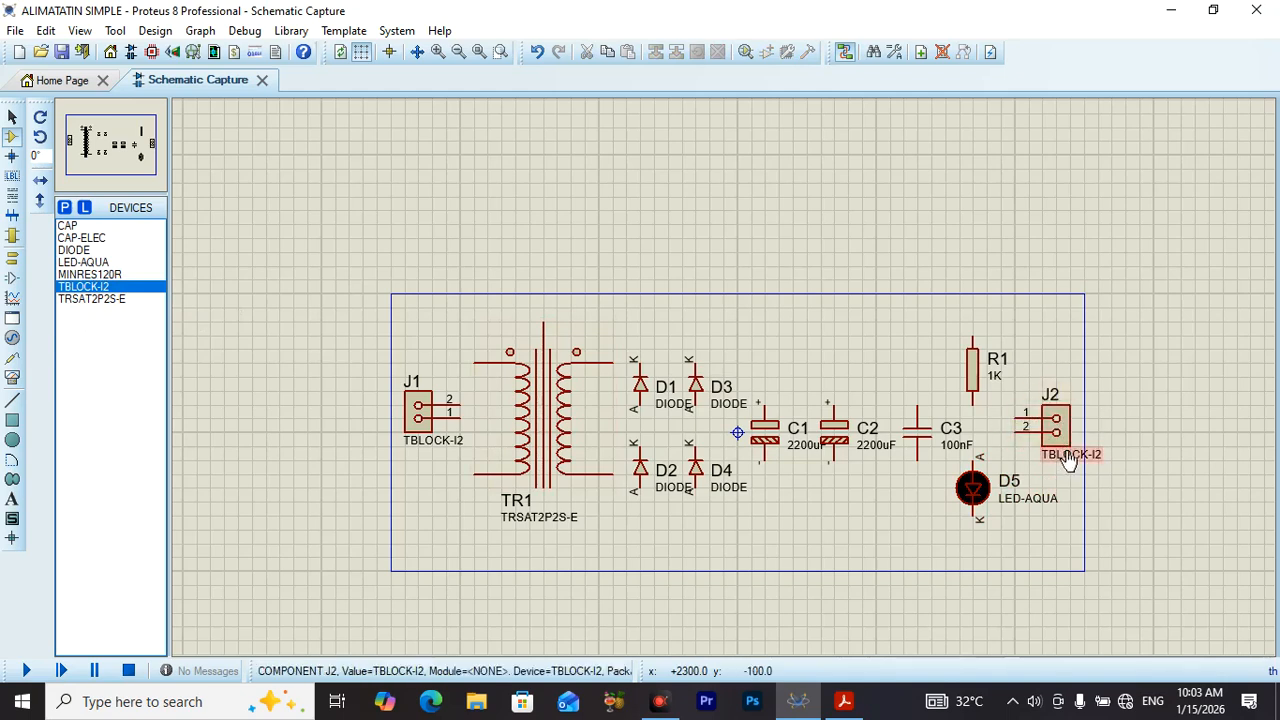
# Step: Change the part value label of terminal block J2 to SRTIE
pyautogui.click(1062, 455)
pyautogui.rightClick(1066, 460)
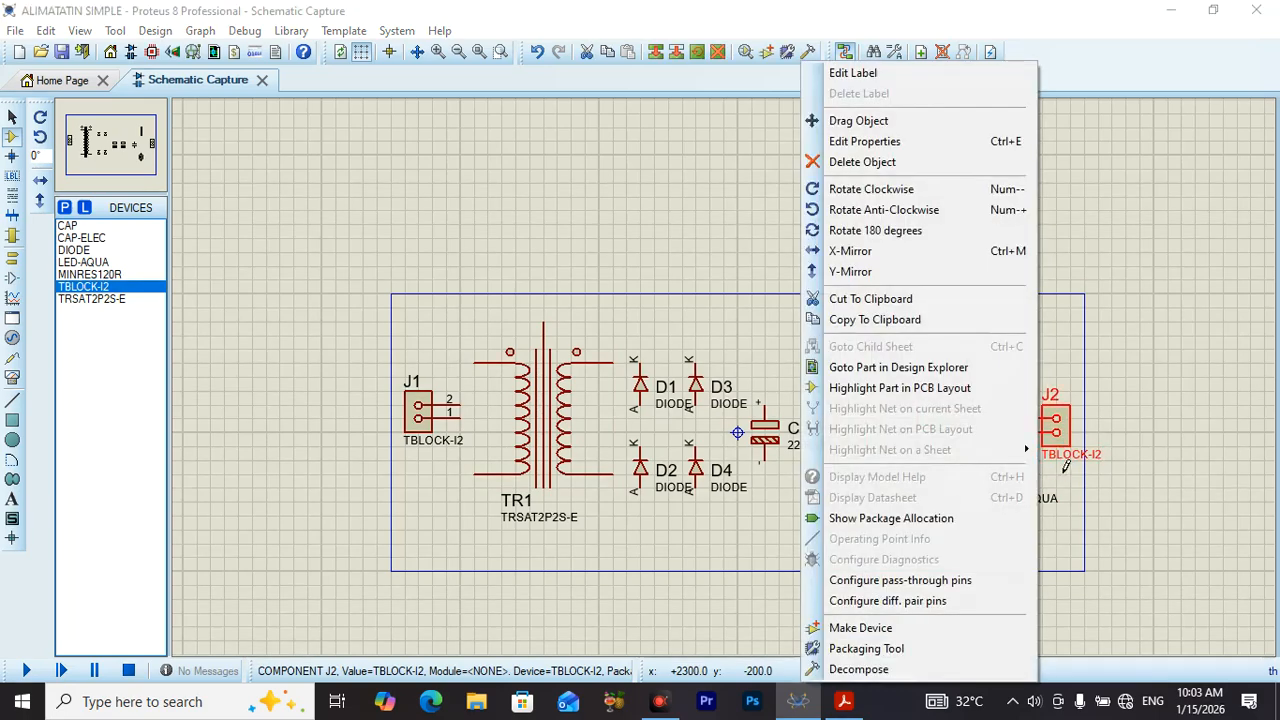
pyautogui.click(707, 531)
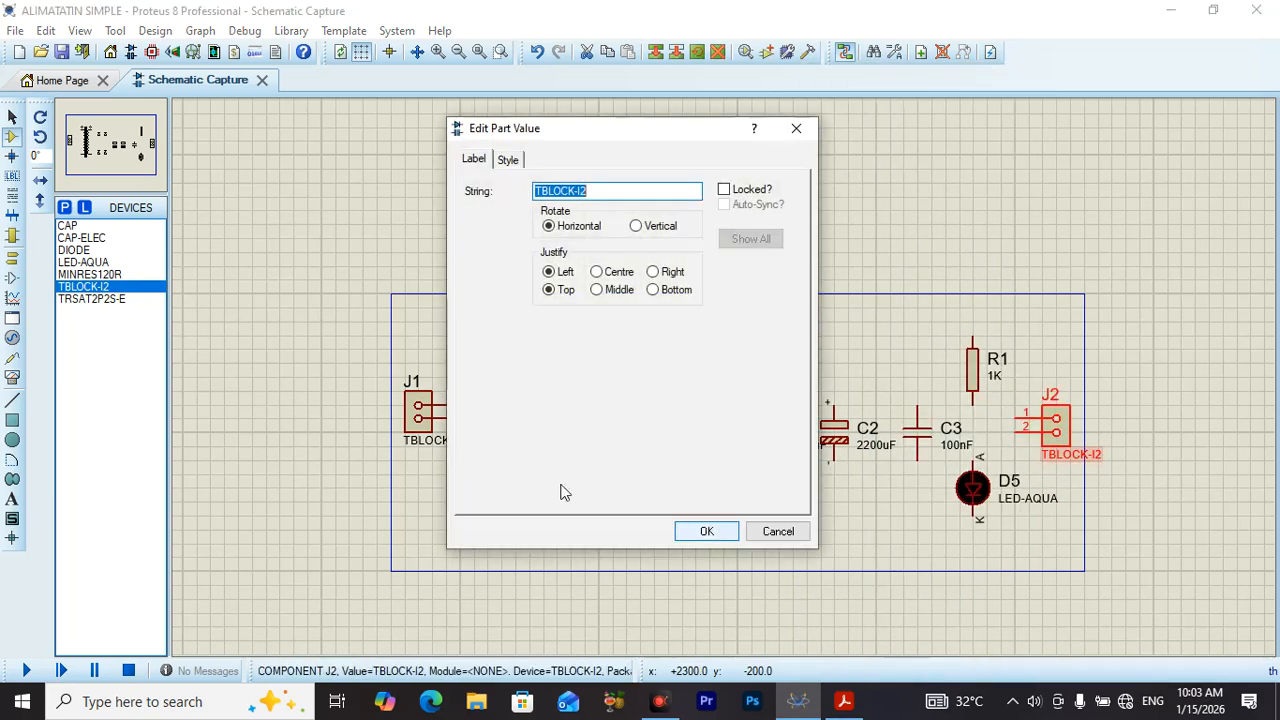
pyautogui.write('S')
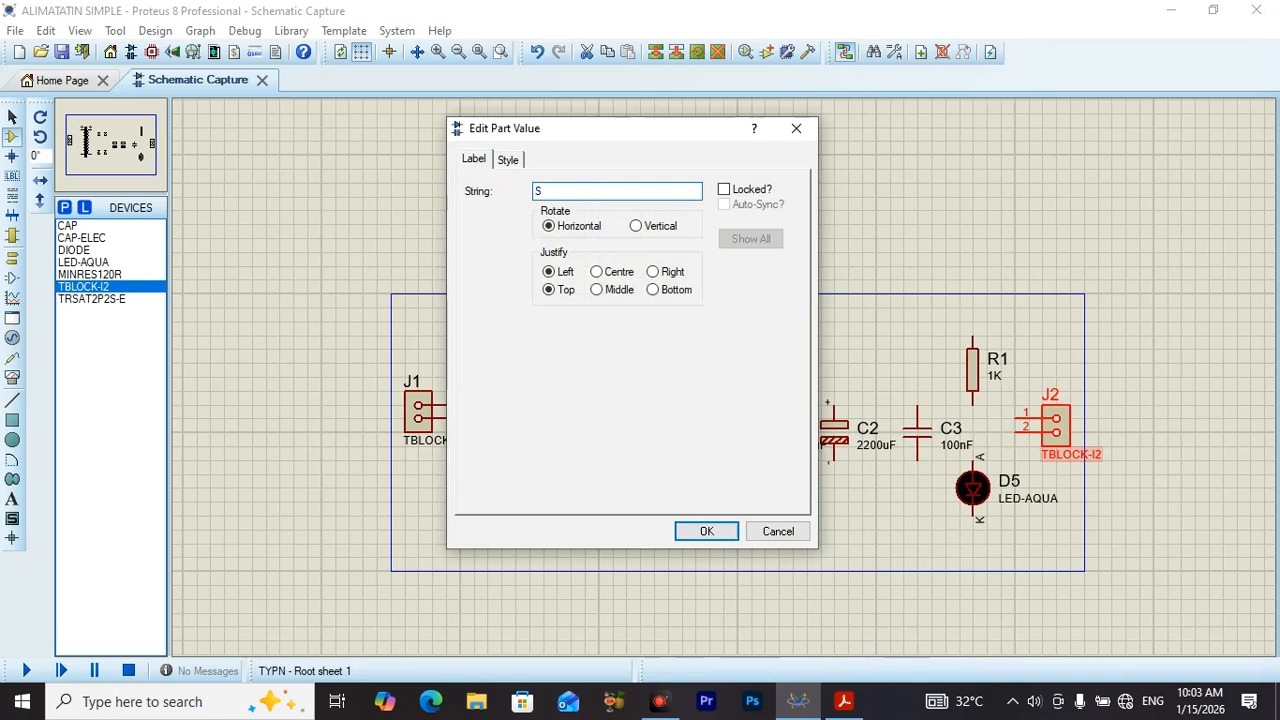
pyautogui.write('RTIE')
pyautogui.click(706, 531)
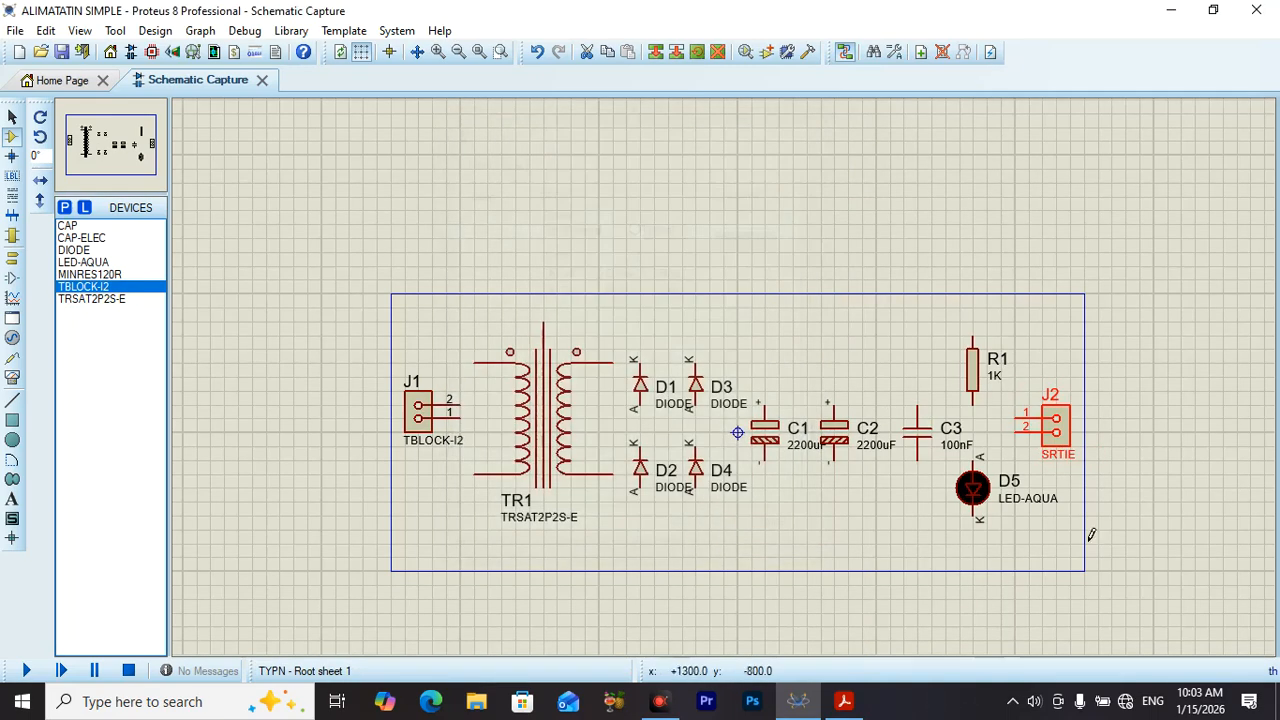
# Step: Shorten the part value label of D5 to LED
pyautogui.click(1030, 500)
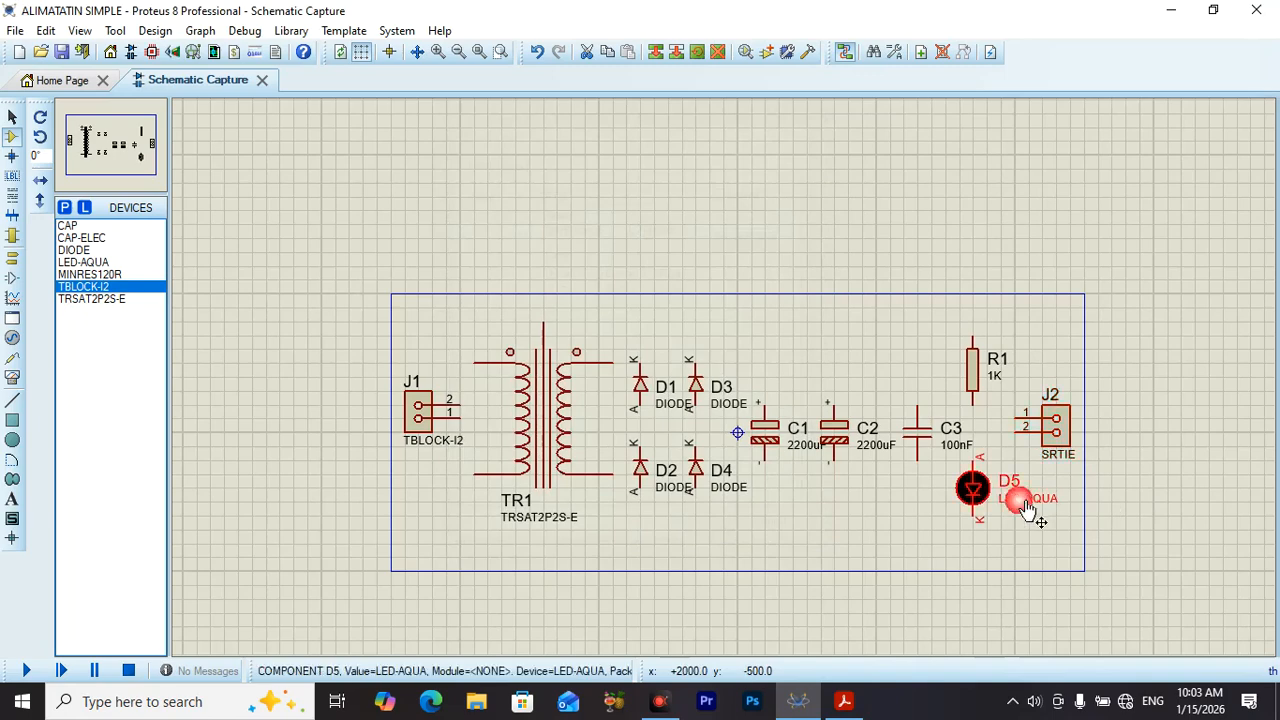
pyautogui.click(1030, 500)
pyautogui.click(591, 195)
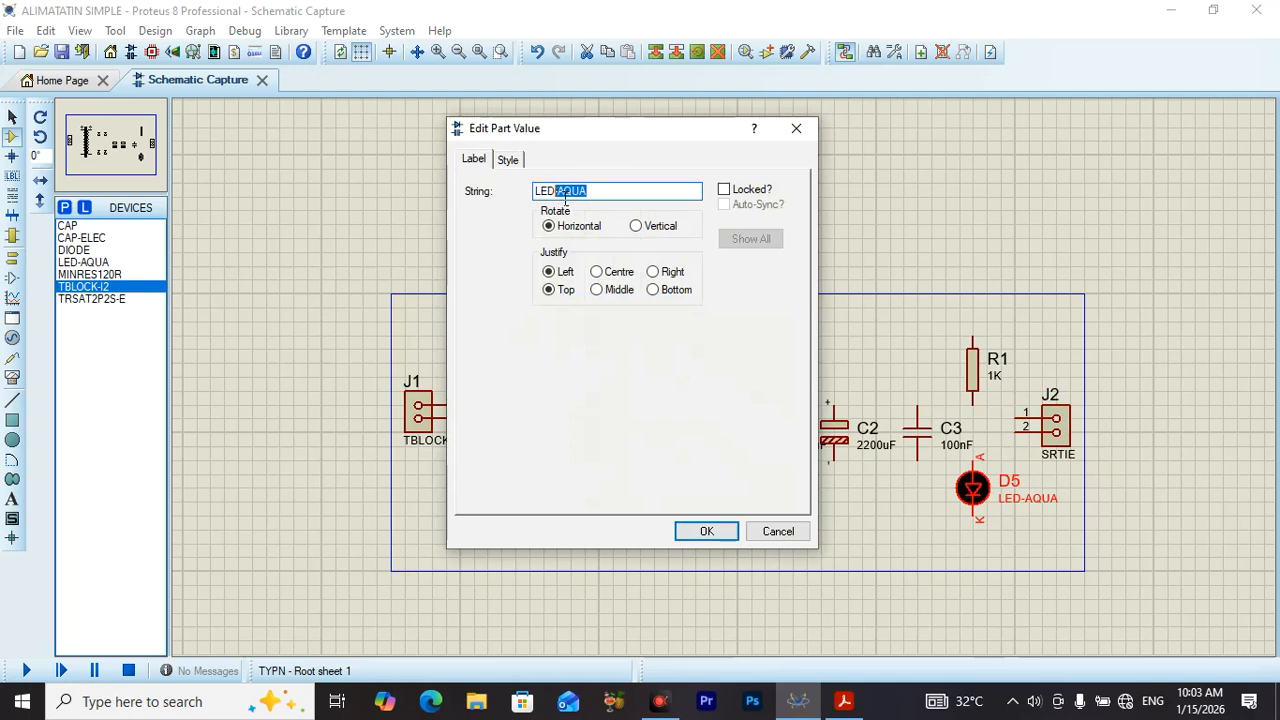
pyautogui.press('BackSpace')
pyautogui.click(704, 531)
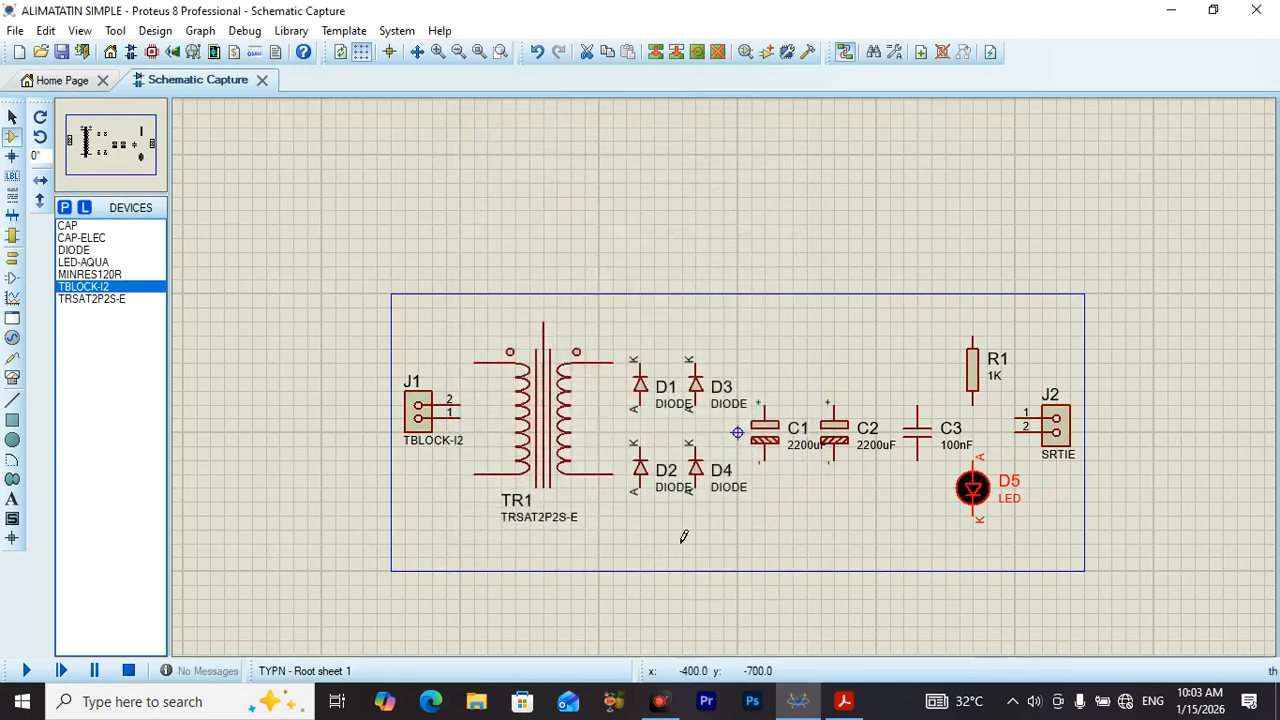
# Step: Change the part value label of terminal block J1 to ENTRE
pyautogui.click(540, 530)
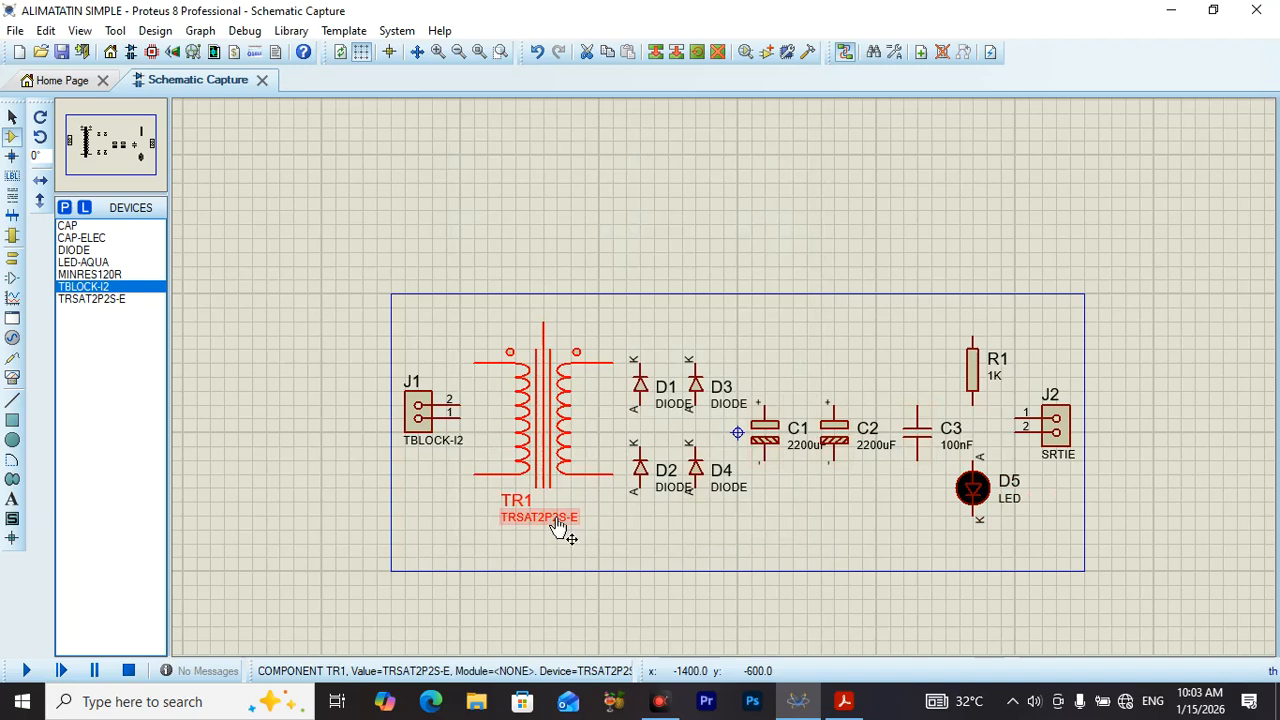
pyautogui.click(425, 437)
pyautogui.rightClick(447, 450)
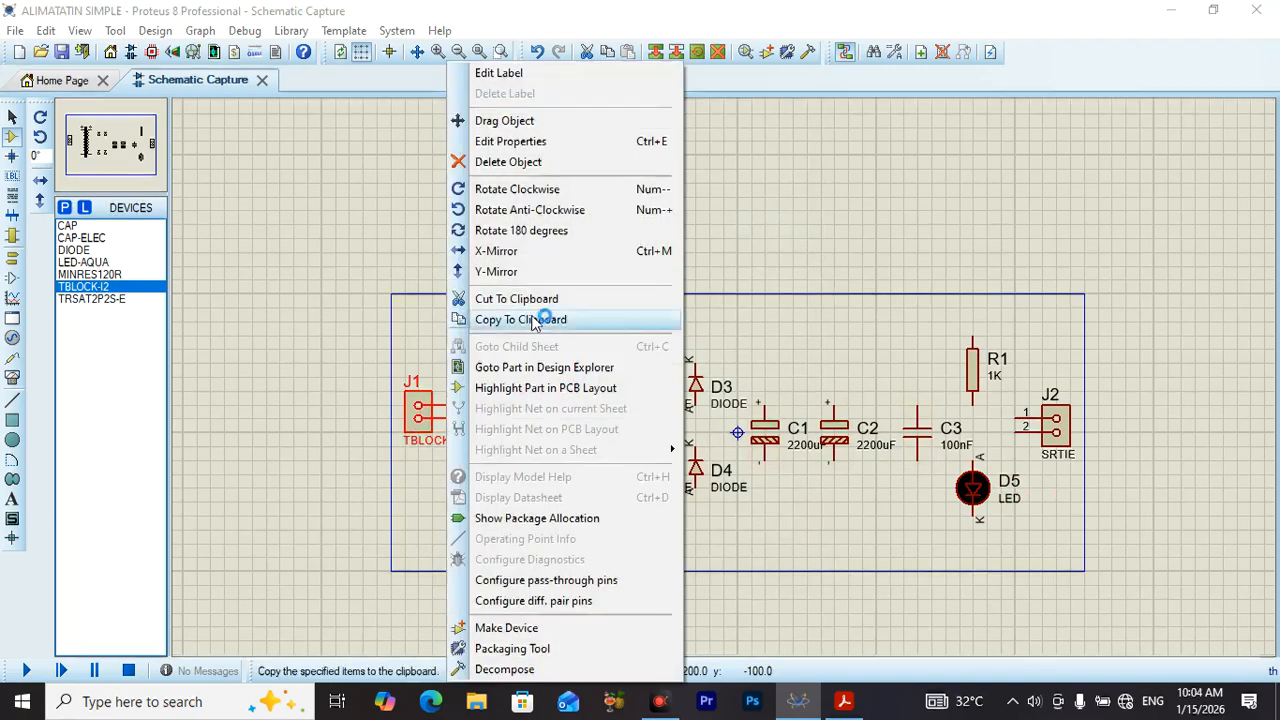
pyautogui.click(498, 73)
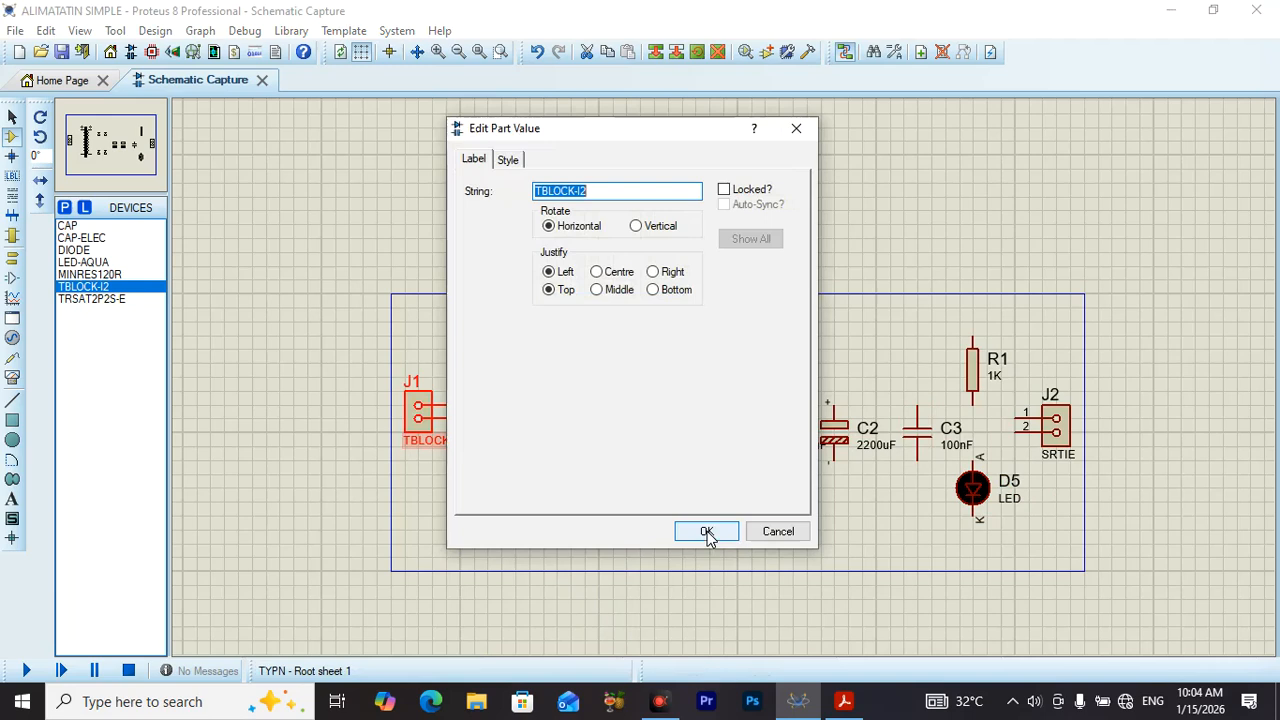
pyautogui.write('ENTRE')
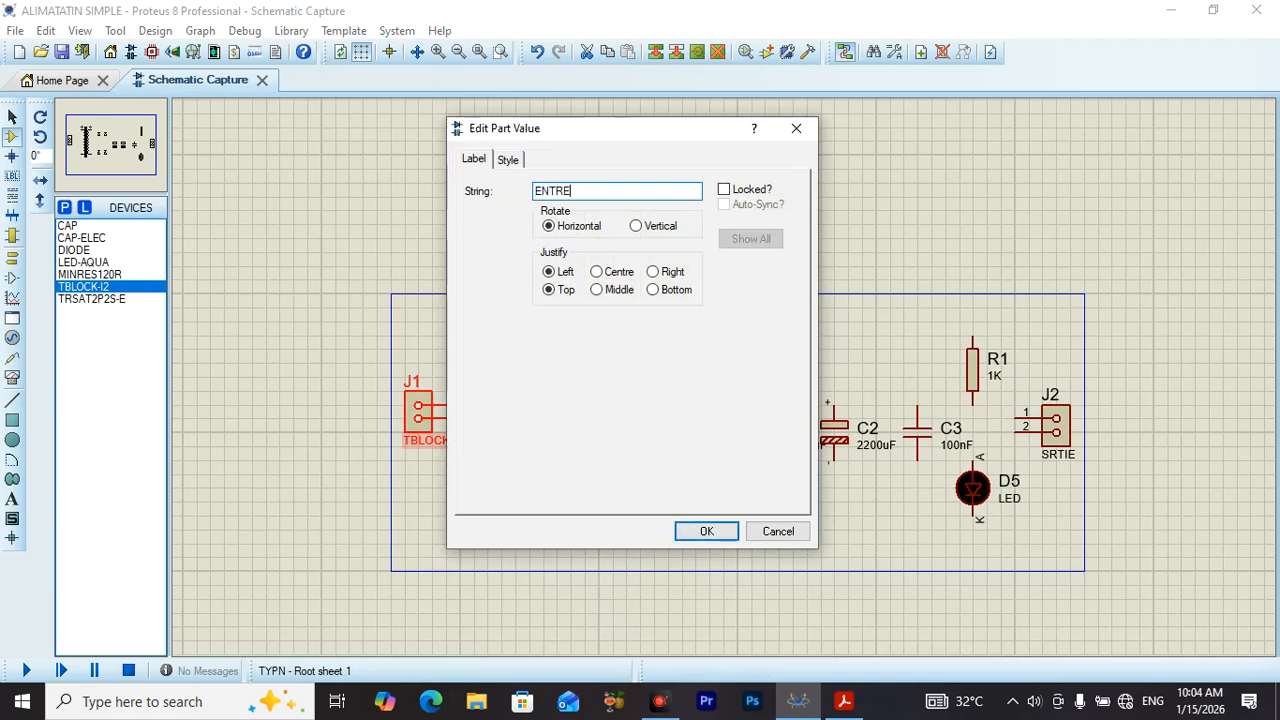
pyautogui.click(706, 532)
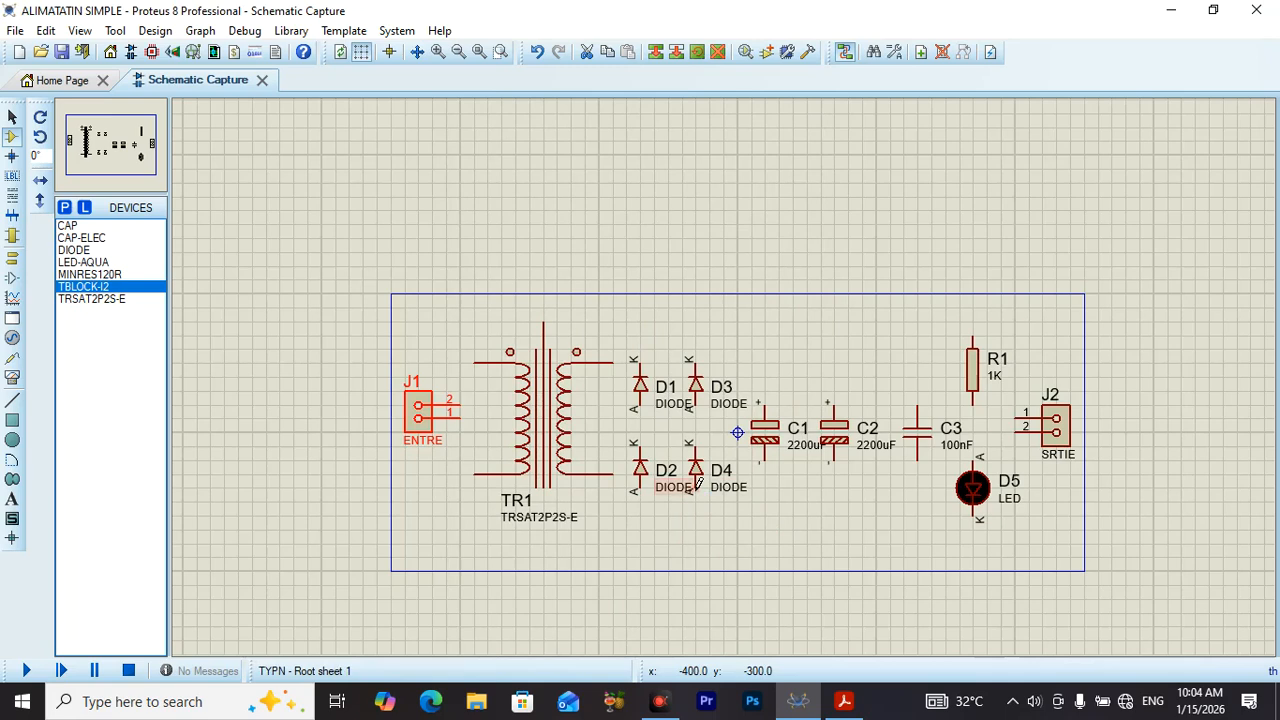
# Step: Wire the upper primary pin of TR1 to J1 pin 2 and the lower primary pin to J1 pin 1
pyautogui.click(488, 373)
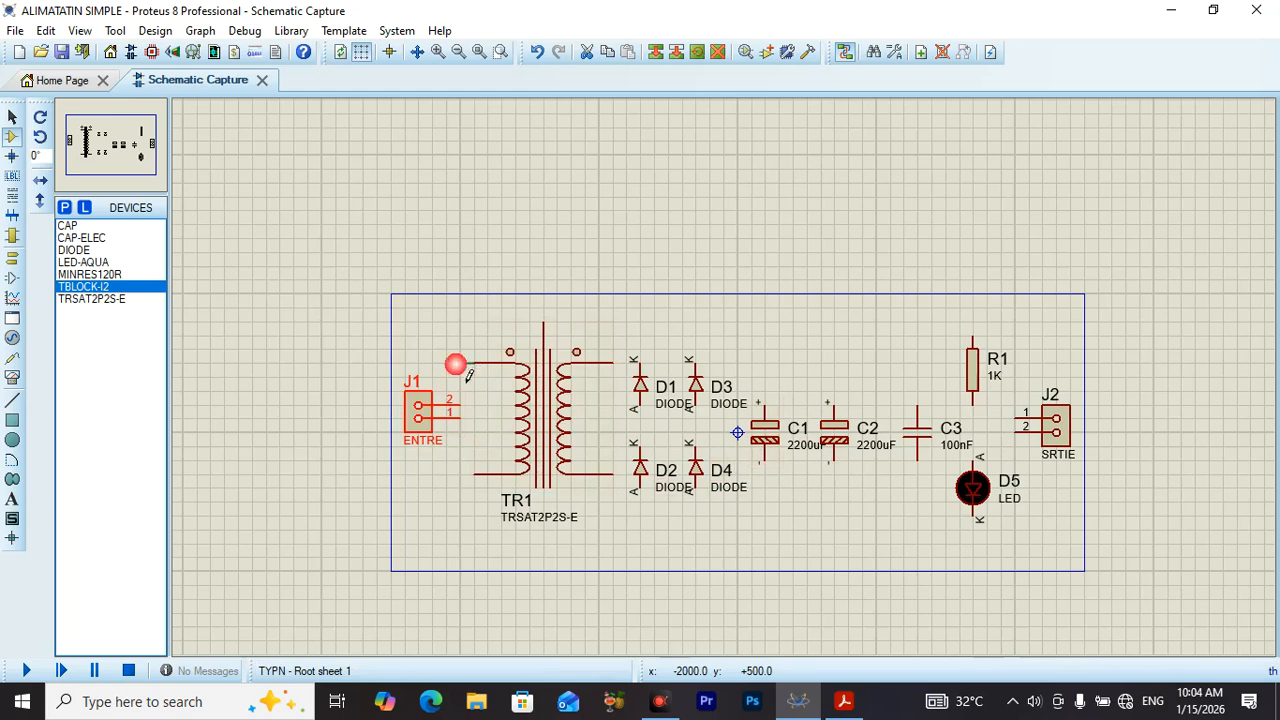
pyautogui.click(463, 426)
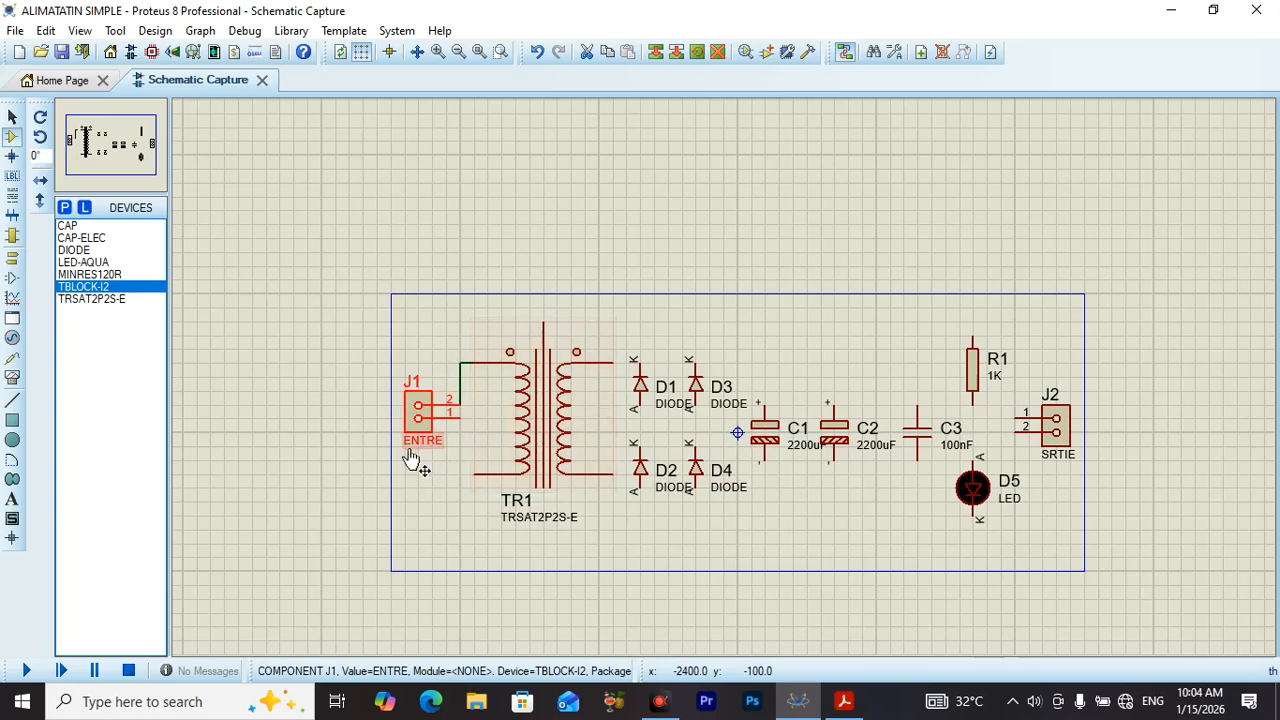
pyautogui.click(473, 474)
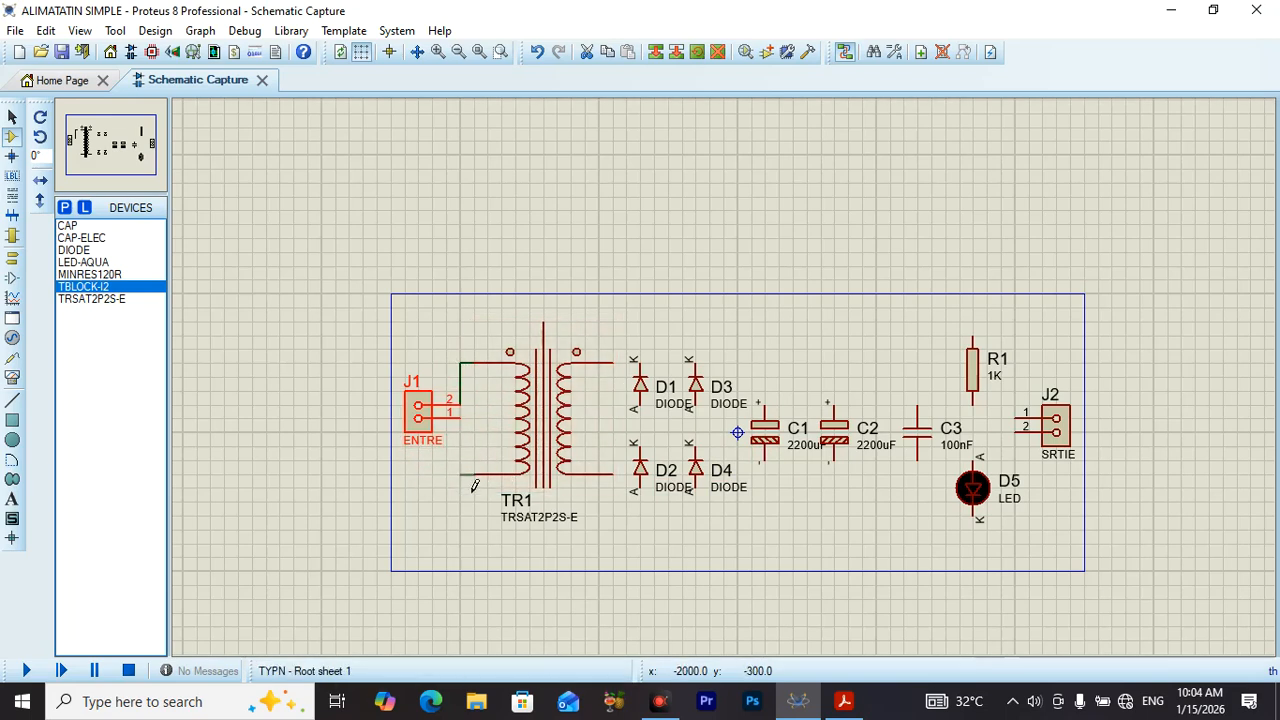
pyautogui.click(463, 427)
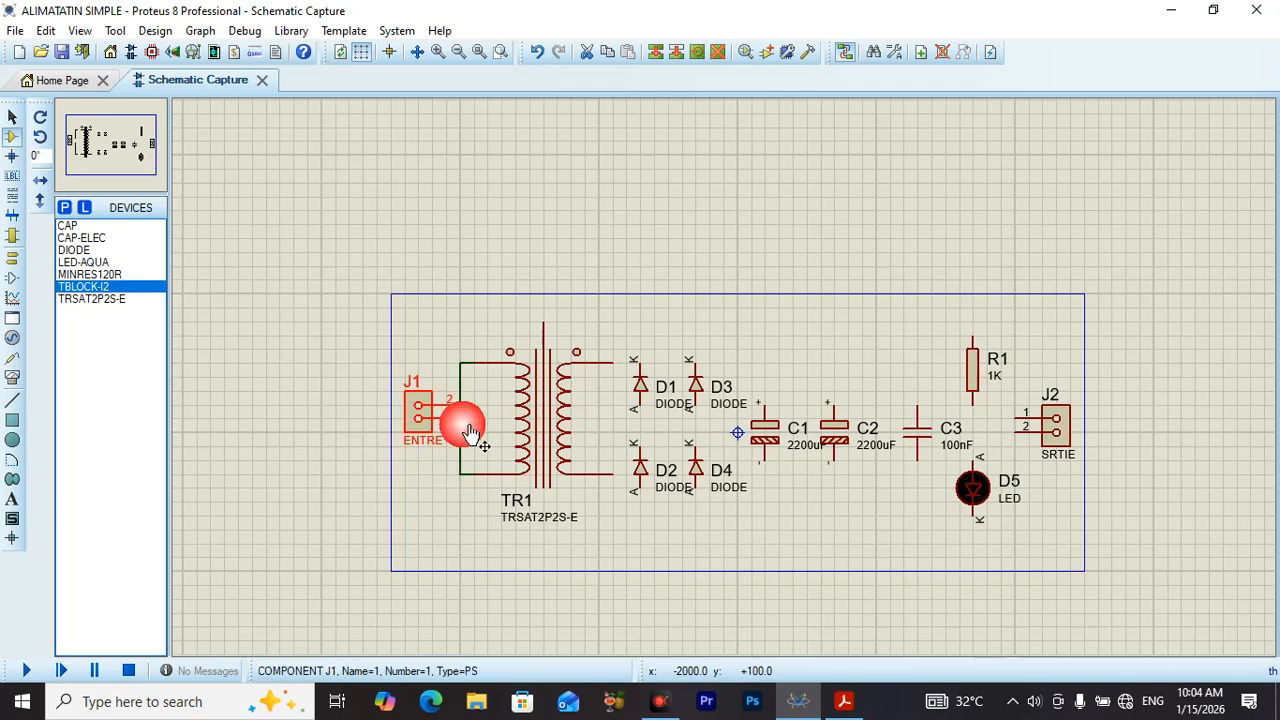
pyautogui.click(613, 363)
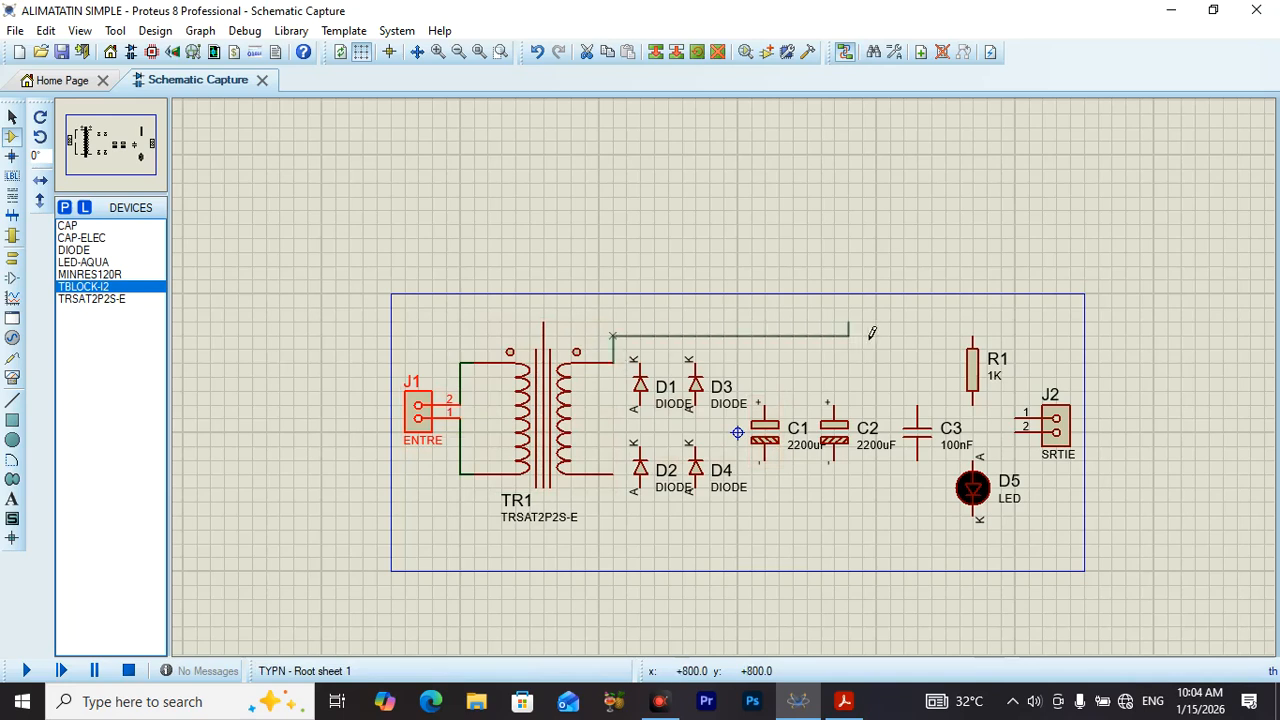
pyautogui.click(1027, 349)
pyautogui.click(1027, 416)
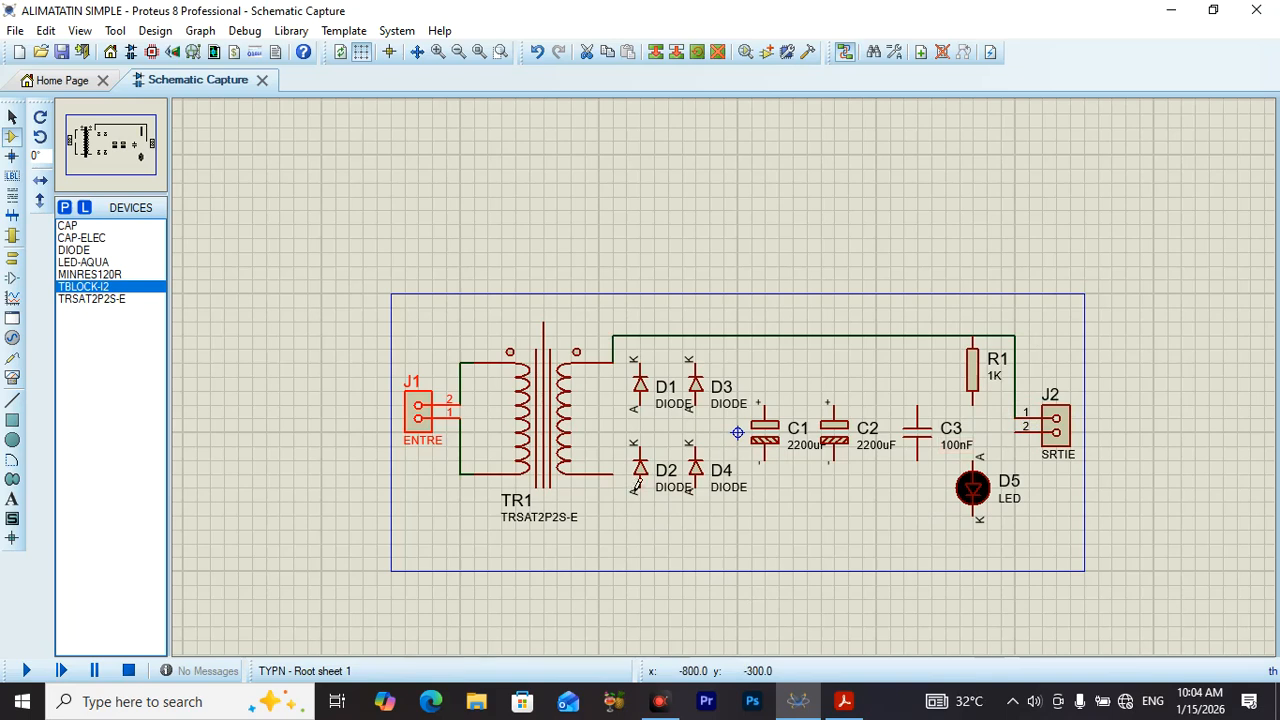
pyautogui.click(642, 345)
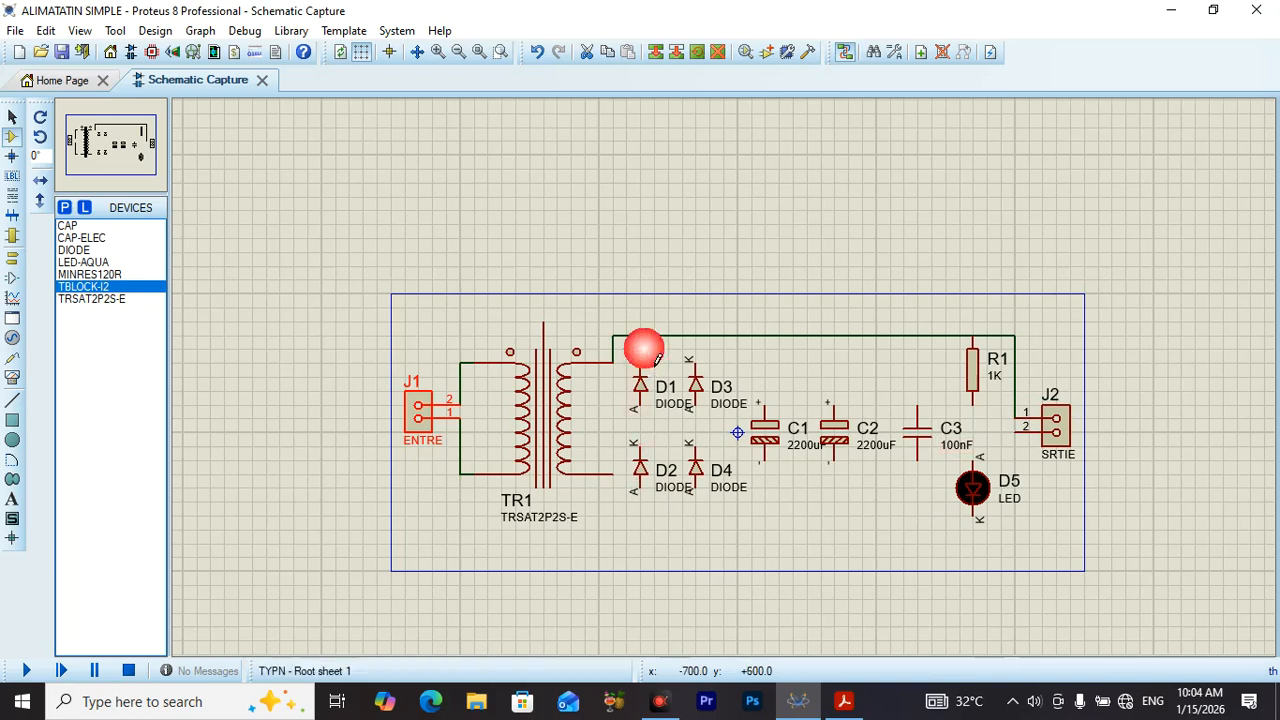
pyautogui.click(697, 364)
pyautogui.click(696, 337)
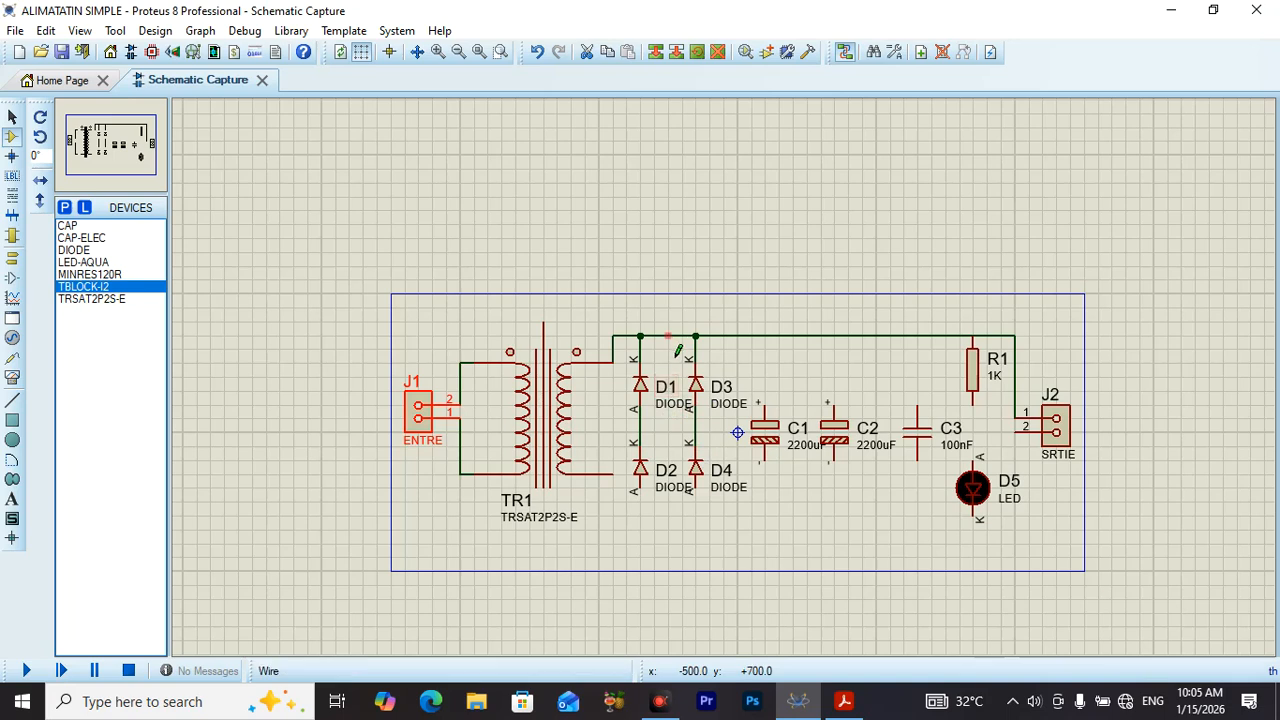
pyautogui.hotkey('ctrl', 'z')
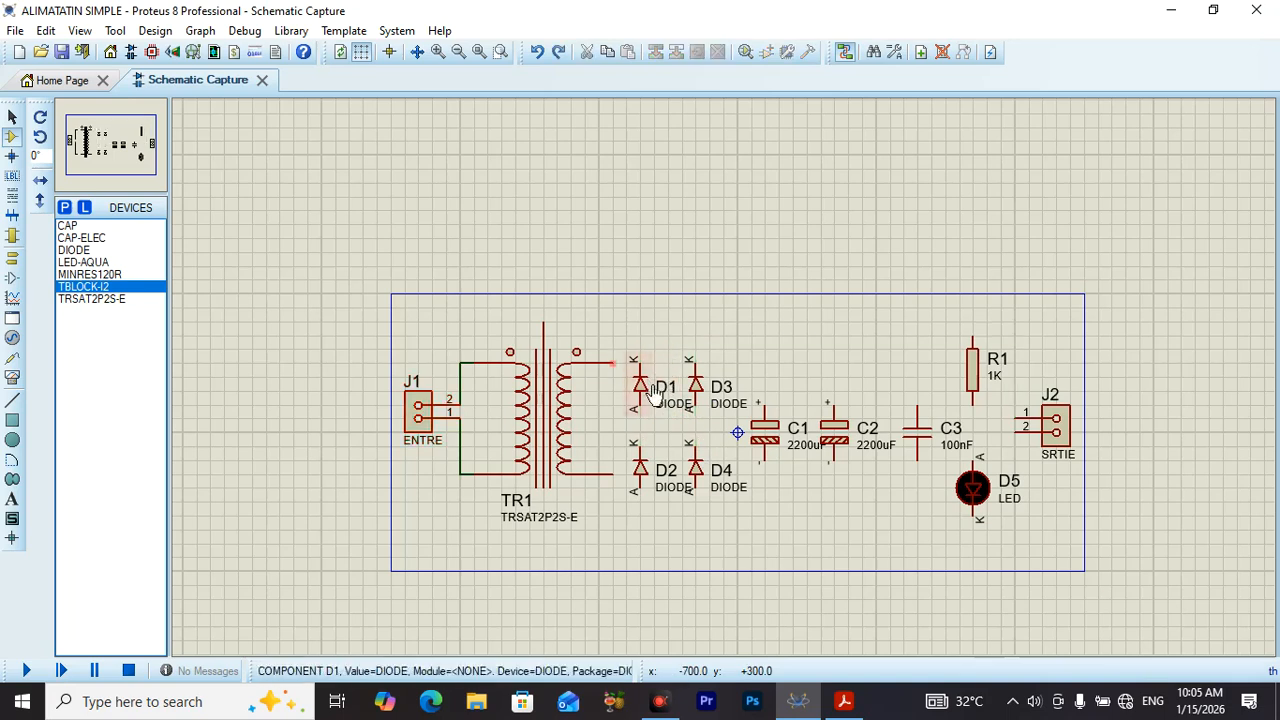
# Step: Wire D1's cathode to J2 pin 1 along a rail above the components, and join D3's cathode to that rail
pyautogui.click(655, 376)
pyautogui.click(655, 350)
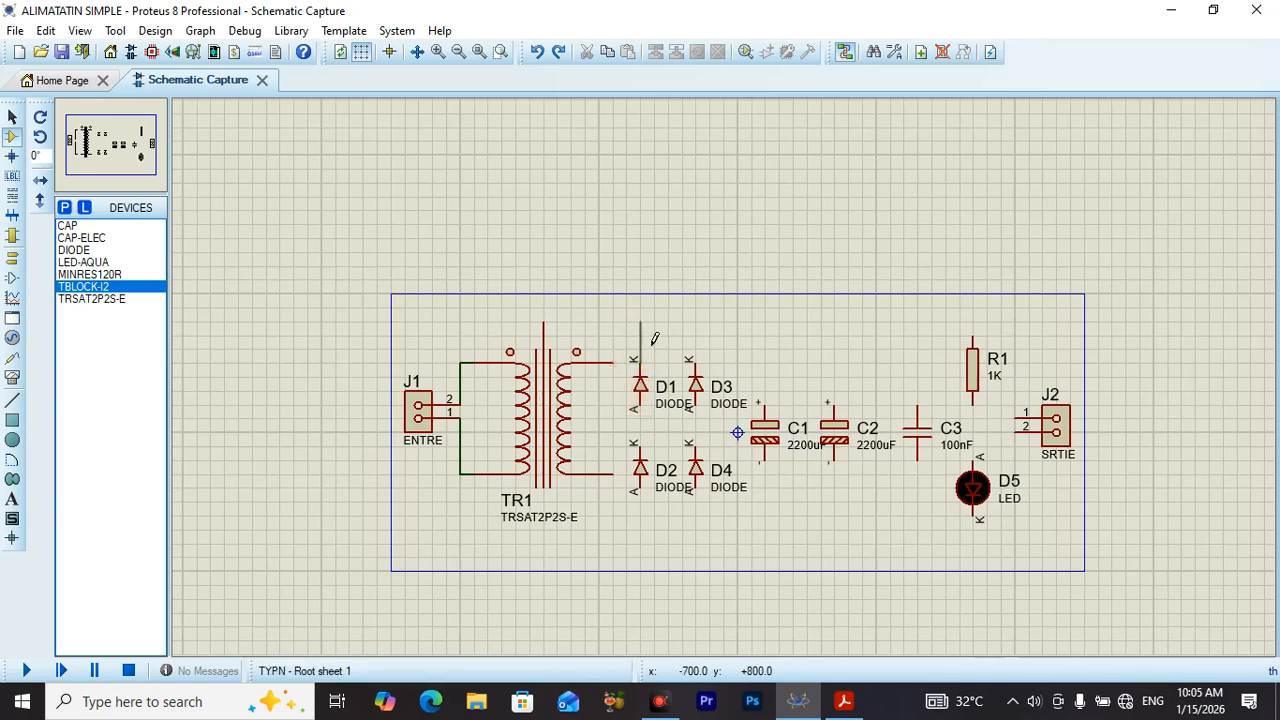
pyautogui.click(655, 334)
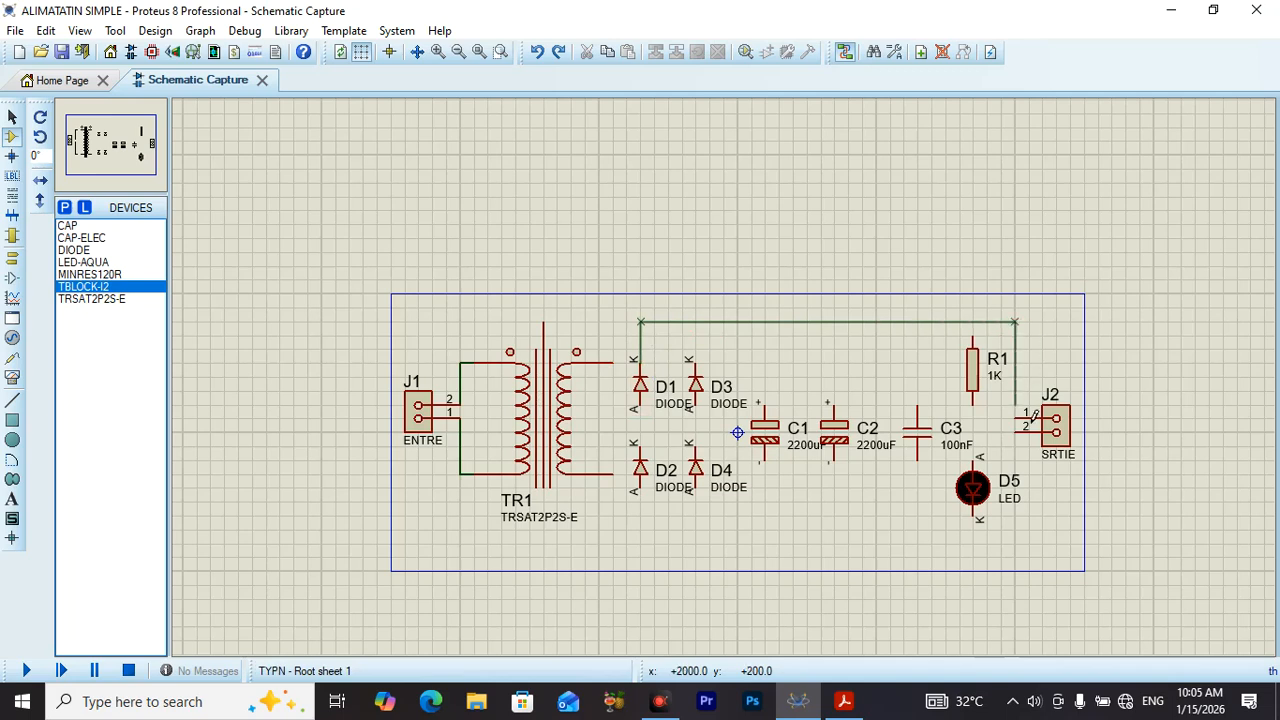
pyautogui.click(1032, 414)
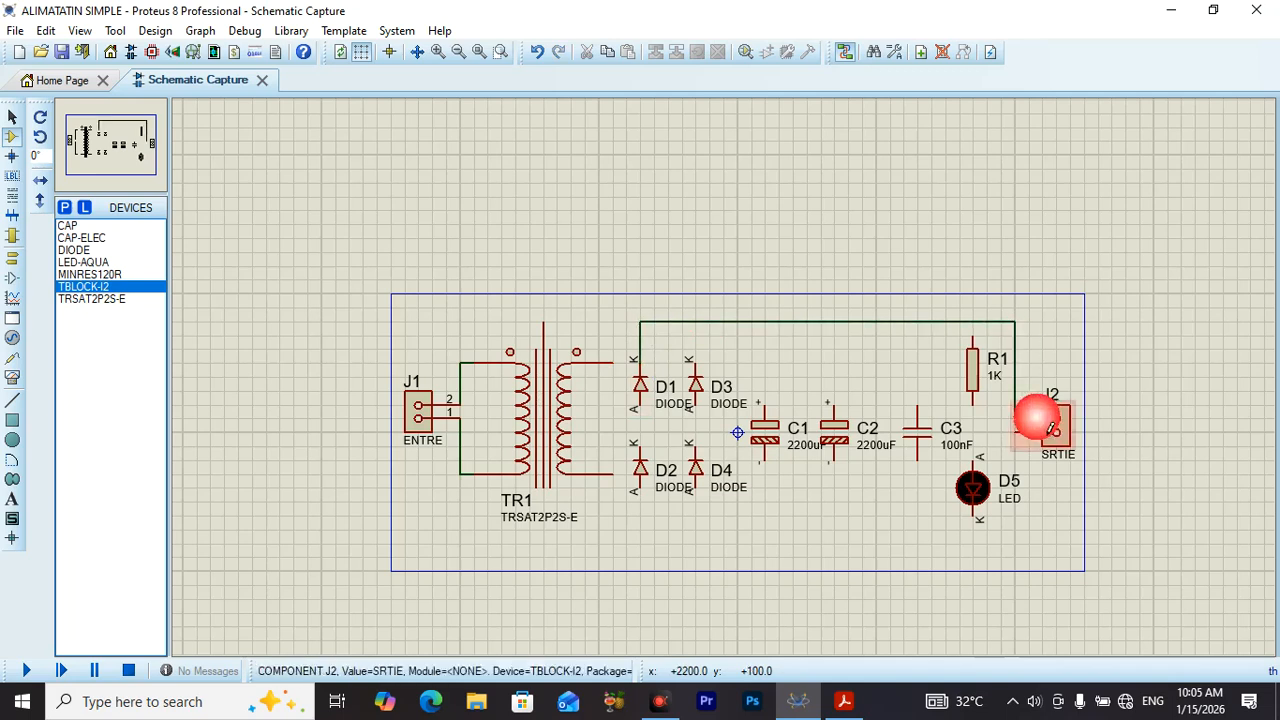
pyautogui.click(695, 360)
pyautogui.click(698, 323)
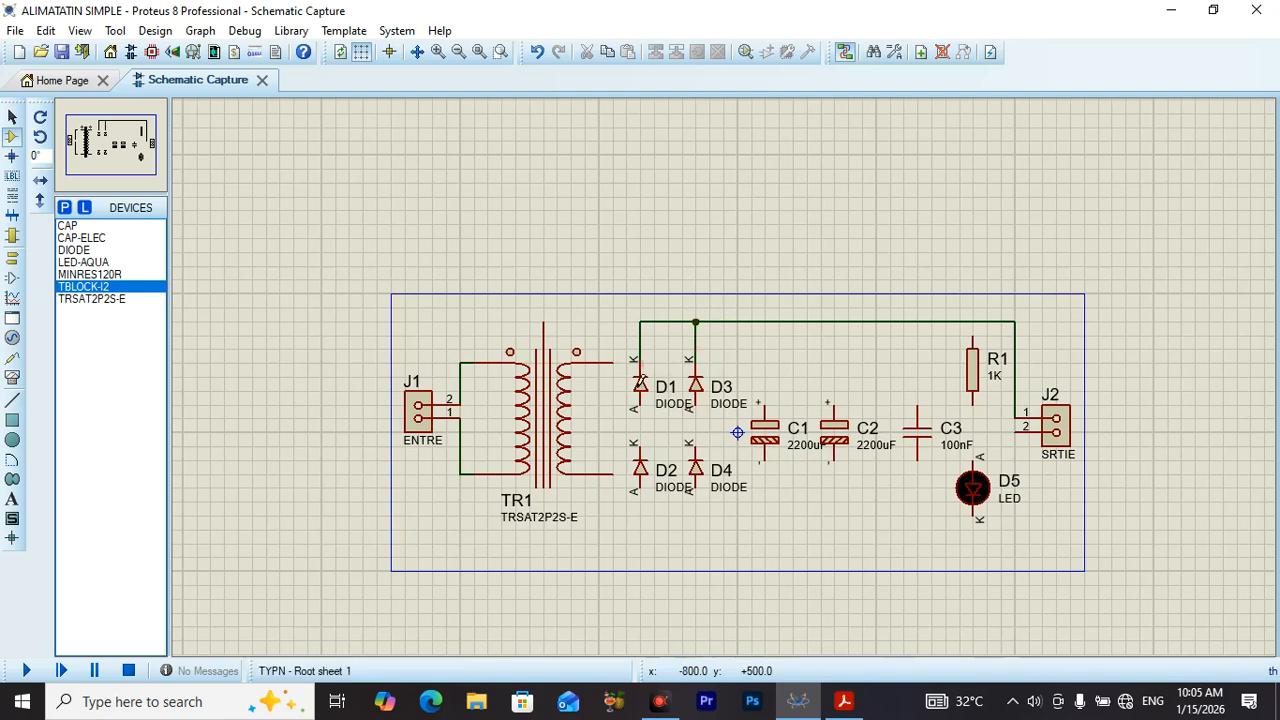
# Step: Wire D1's anode to D2's cathode
pyautogui.click(640, 408)
pyautogui.rightClick(643, 407)
pyautogui.click(641, 406)
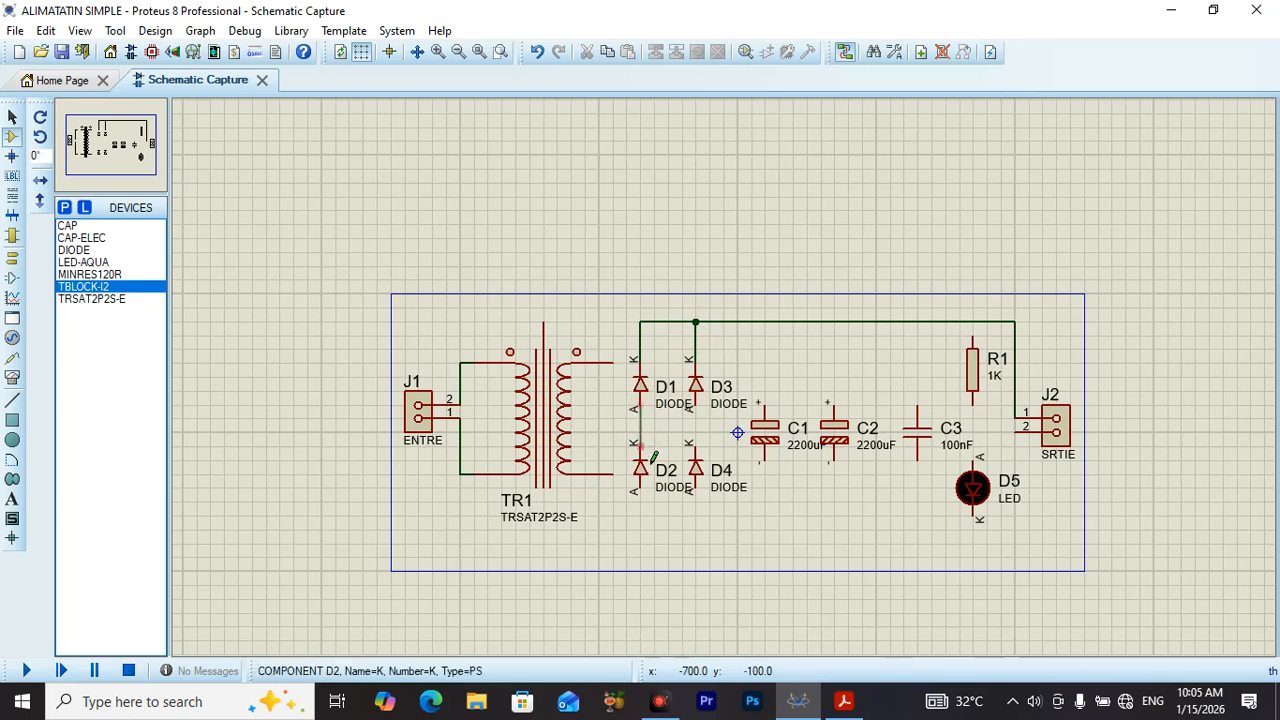
pyautogui.click(654, 443)
# Step: Wire D3's anode to D4's cathode, and TR1's upper secondary pin to the wire between D1 and D2
pyautogui.click(704, 414)
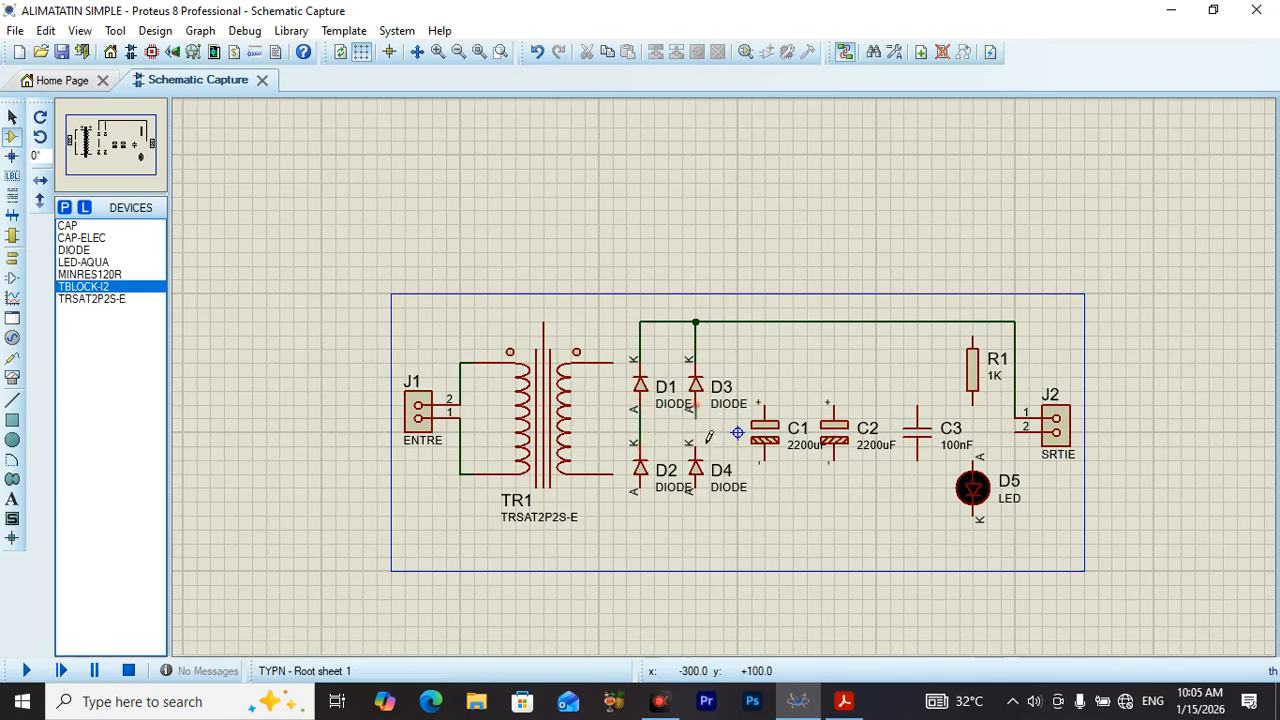
pyautogui.click(703, 452)
pyautogui.click(614, 363)
pyautogui.click(641, 418)
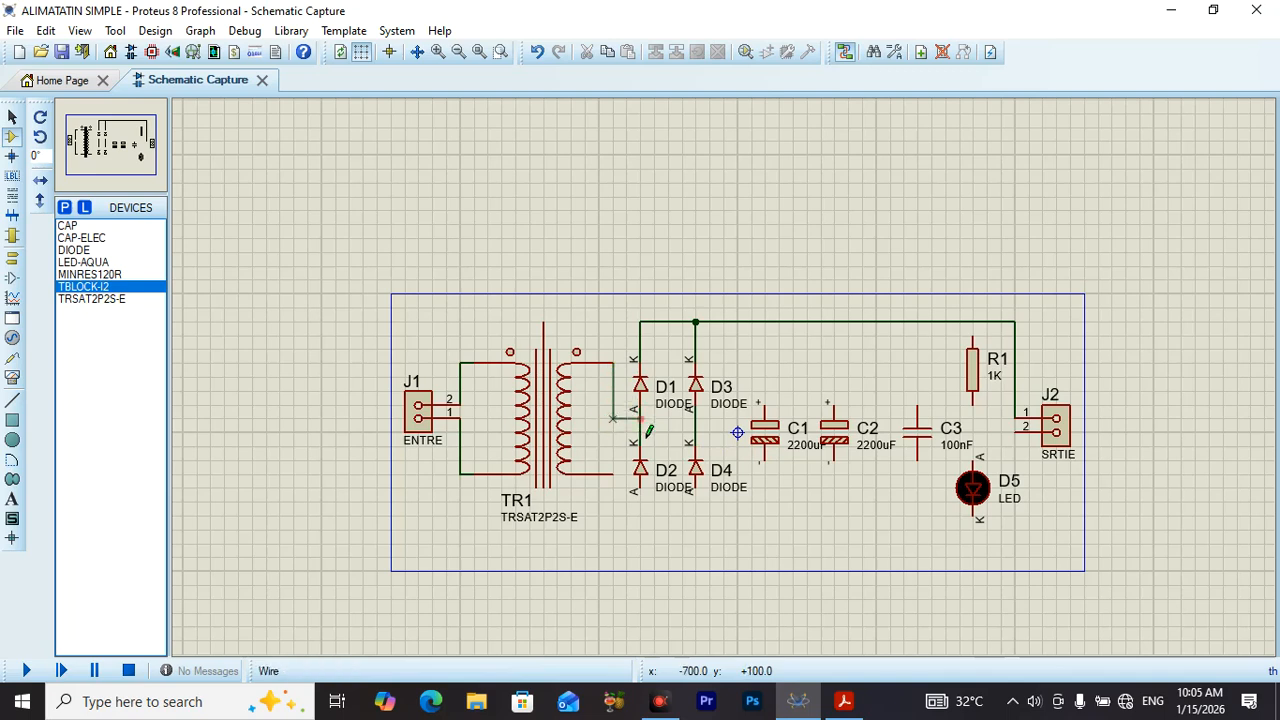
# Step: Wire the upper pins of capacitors C1, C2 and C3 to the upper rail
pyautogui.click(776, 414)
pyautogui.click(765, 323)
pyautogui.click(835, 401)
pyautogui.click(835, 323)
pyautogui.click(833, 323)
pyautogui.click(918, 405)
pyautogui.click(918, 323)
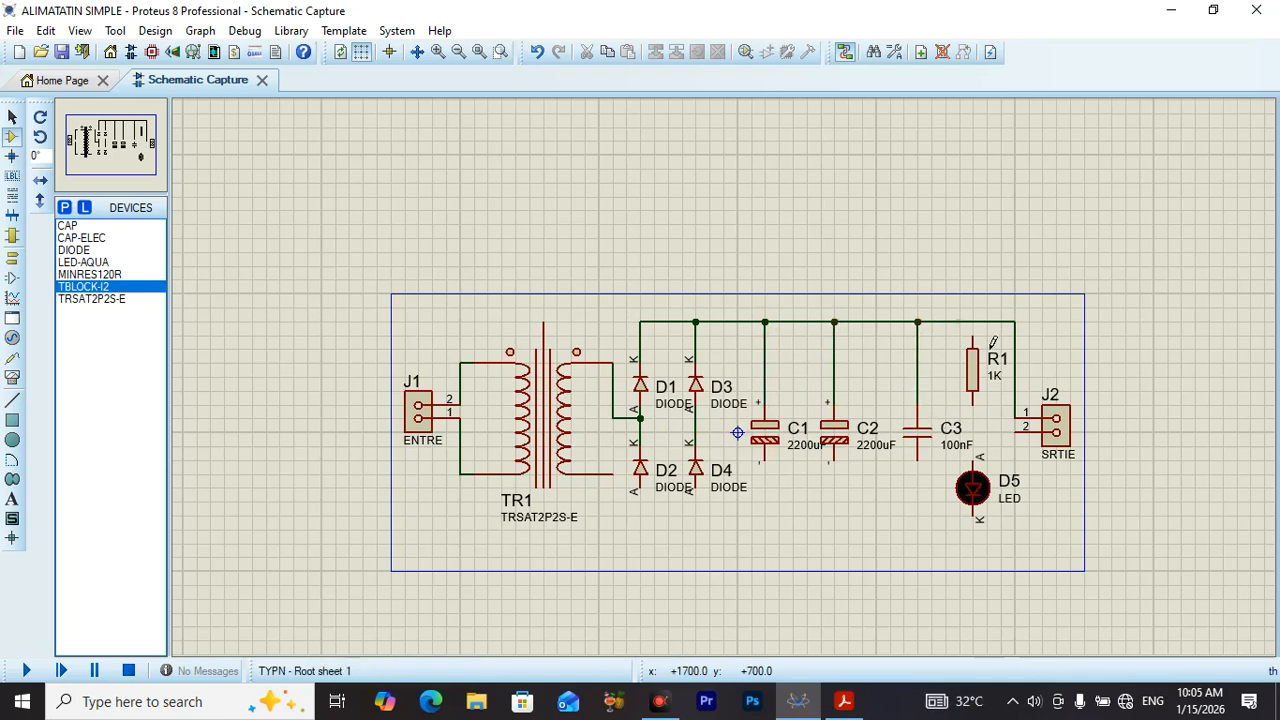
# Step: Wire R1's upper pin to the upper rail and its lower pin to D5's anode
pyautogui.click(975, 340)
pyautogui.click(974, 323)
pyautogui.click(983, 423)
pyautogui.click(975, 463)
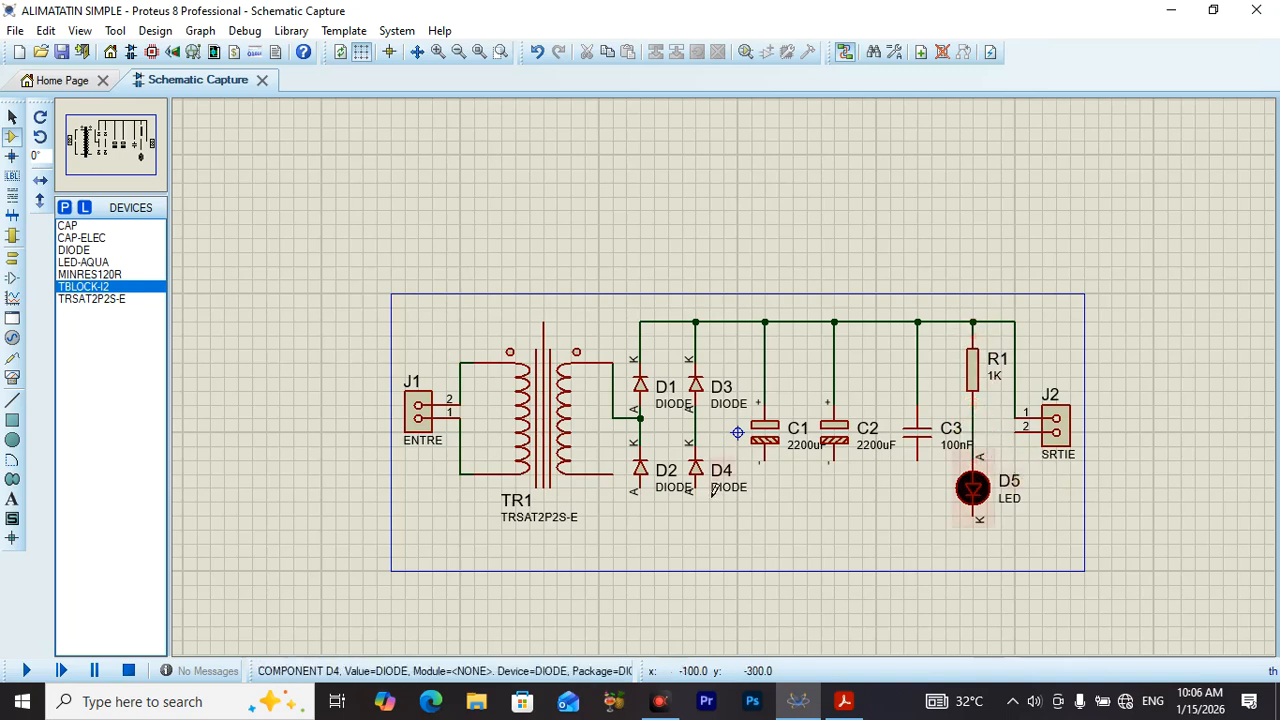
# Step: Wire D2's anode along a lower rail to D5's cathode, and continue the rail to J2 pin 2
pyautogui.click(641, 492)
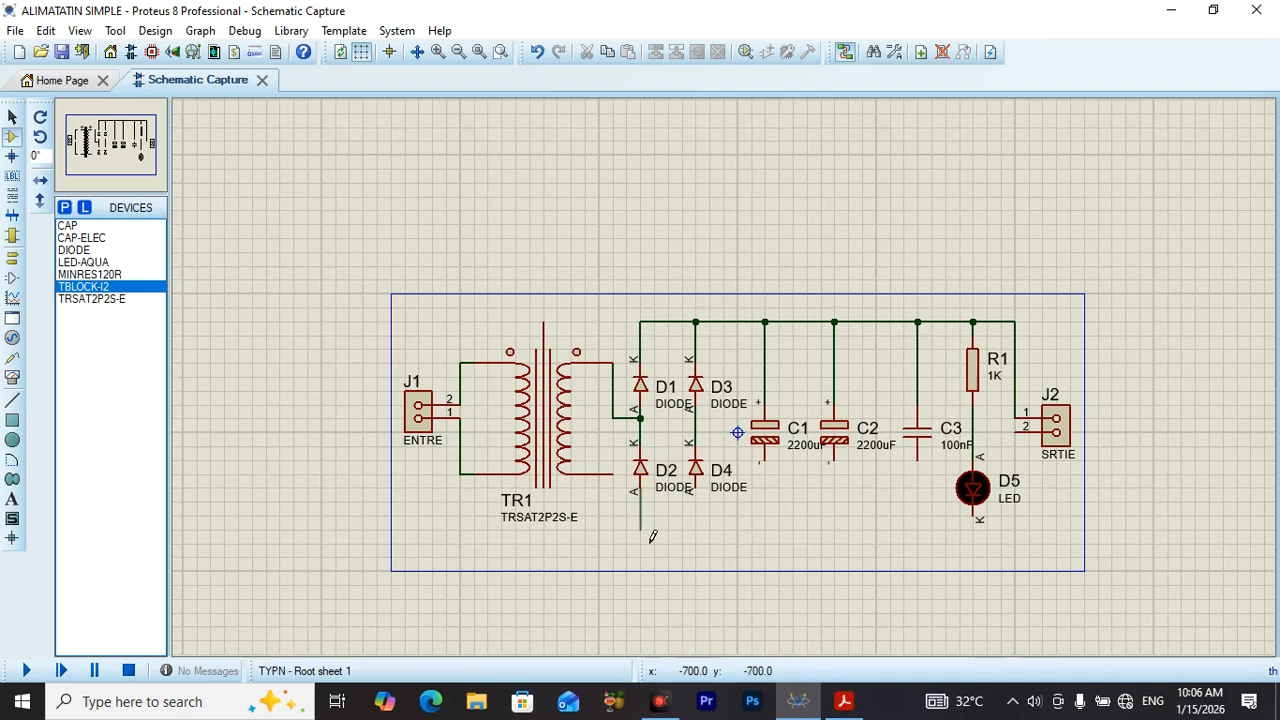
pyautogui.click(643, 530)
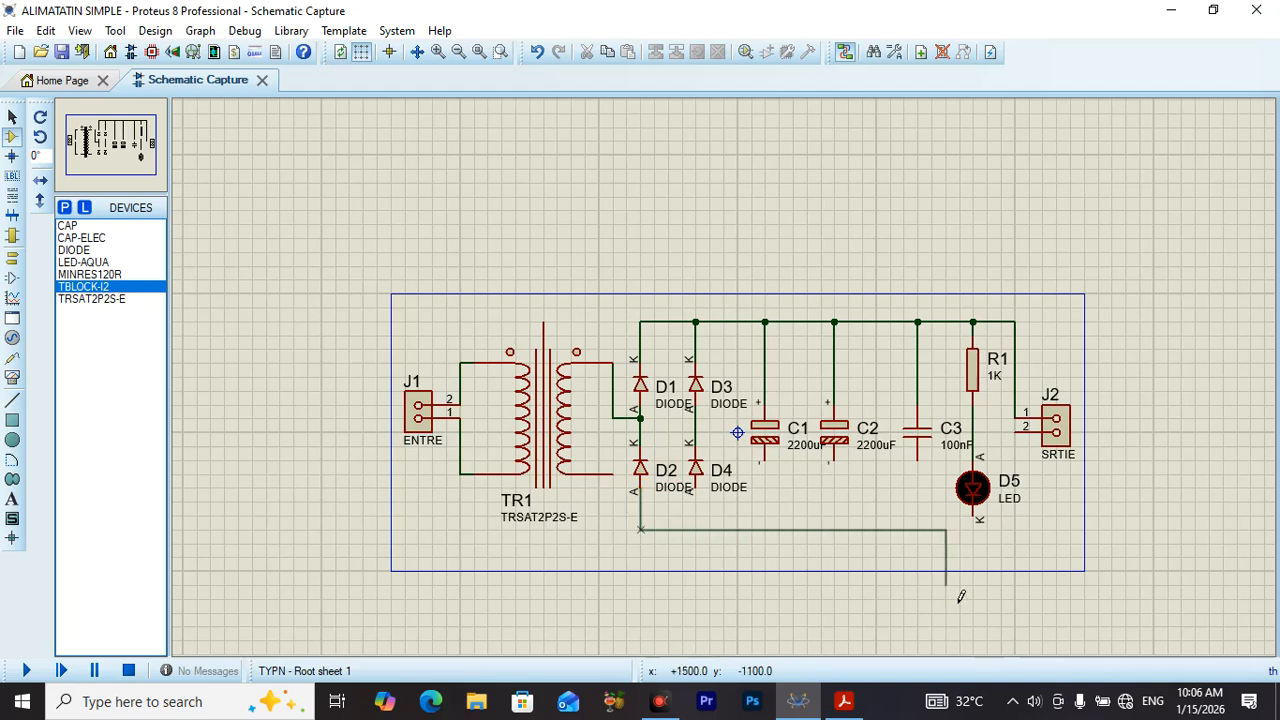
pyautogui.click(973, 530)
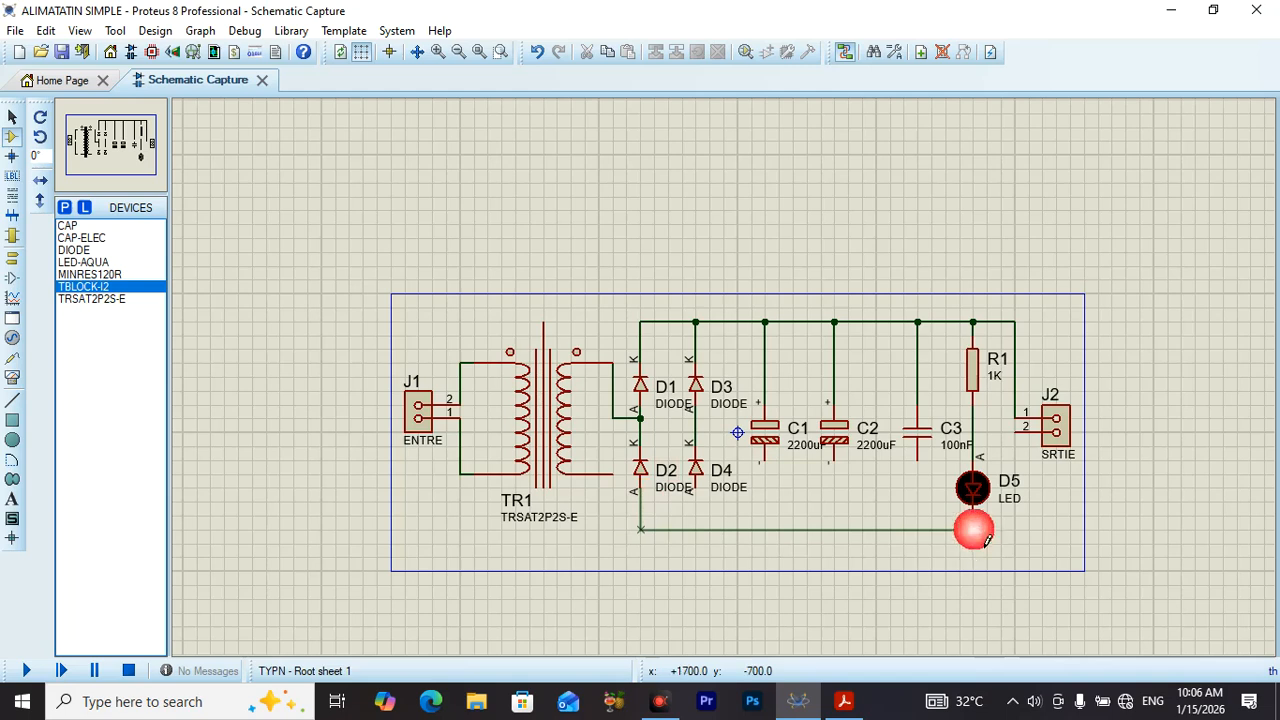
pyautogui.click(974, 530)
pyautogui.click(974, 530)
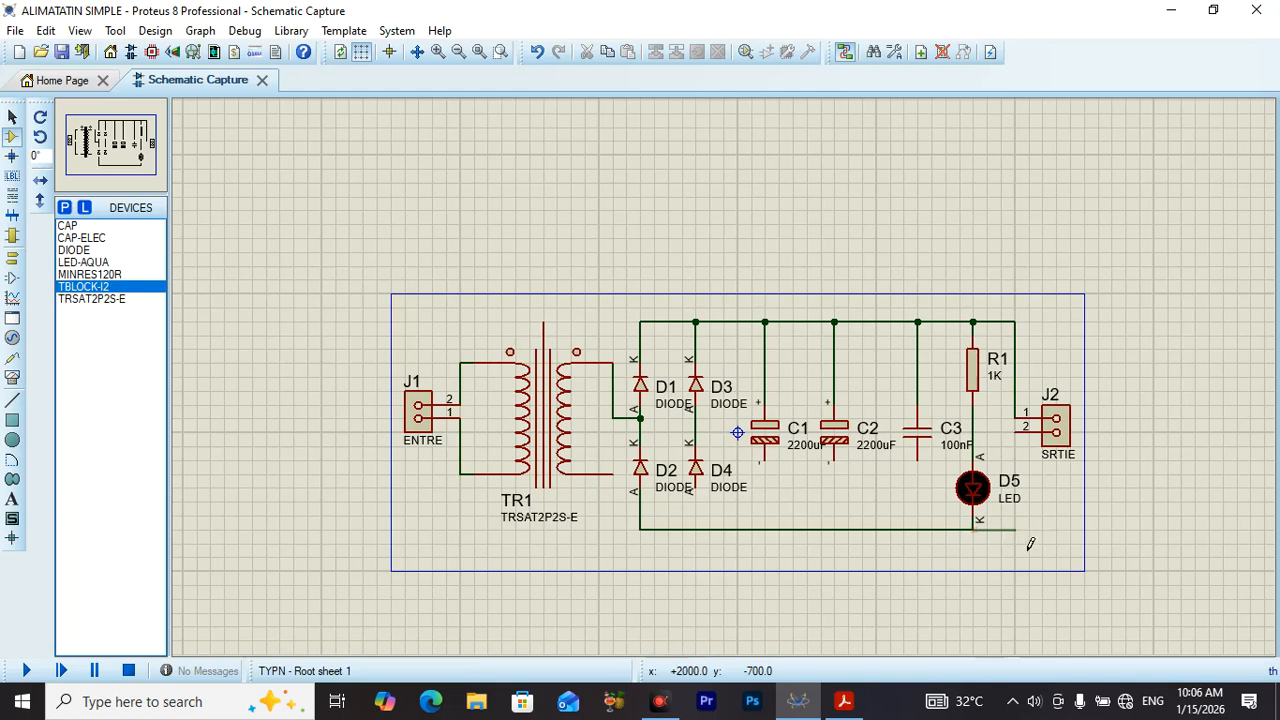
pyautogui.click(1015, 530)
pyautogui.click(1022, 428)
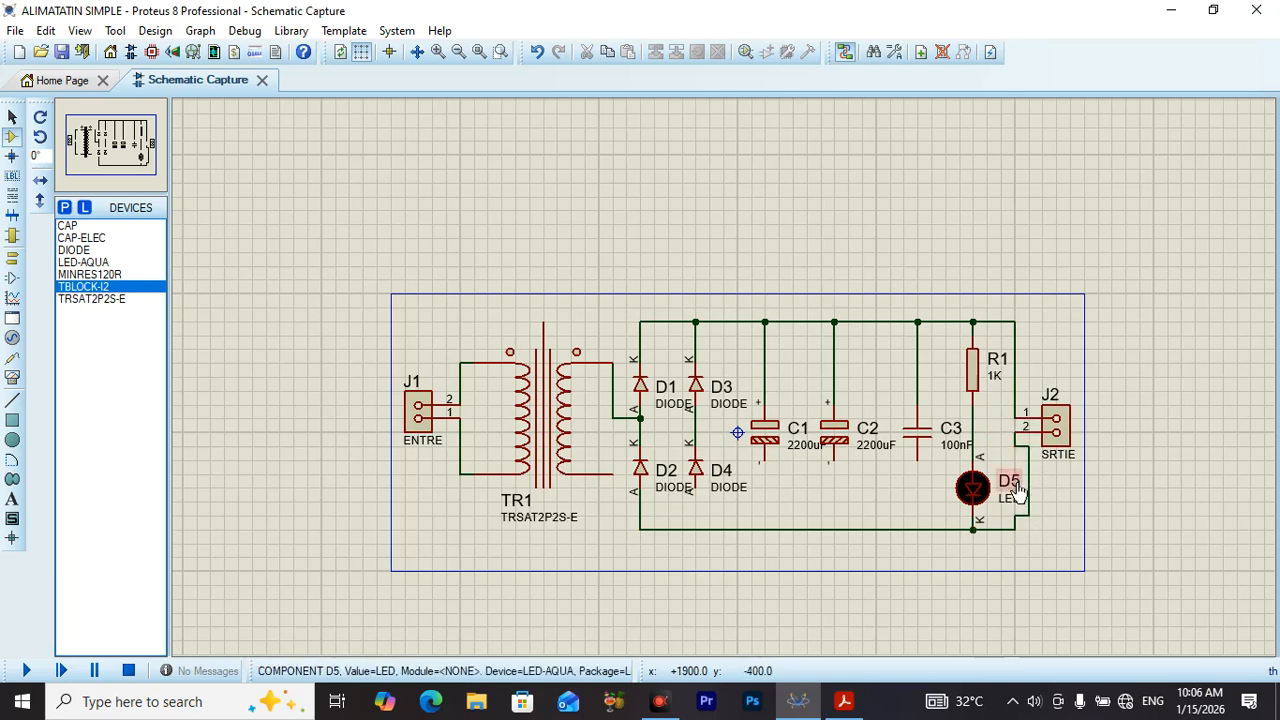
# Step: Move the D5 reference and LED value labels to the left side of the LED symbol
pyautogui.click(1015, 490)
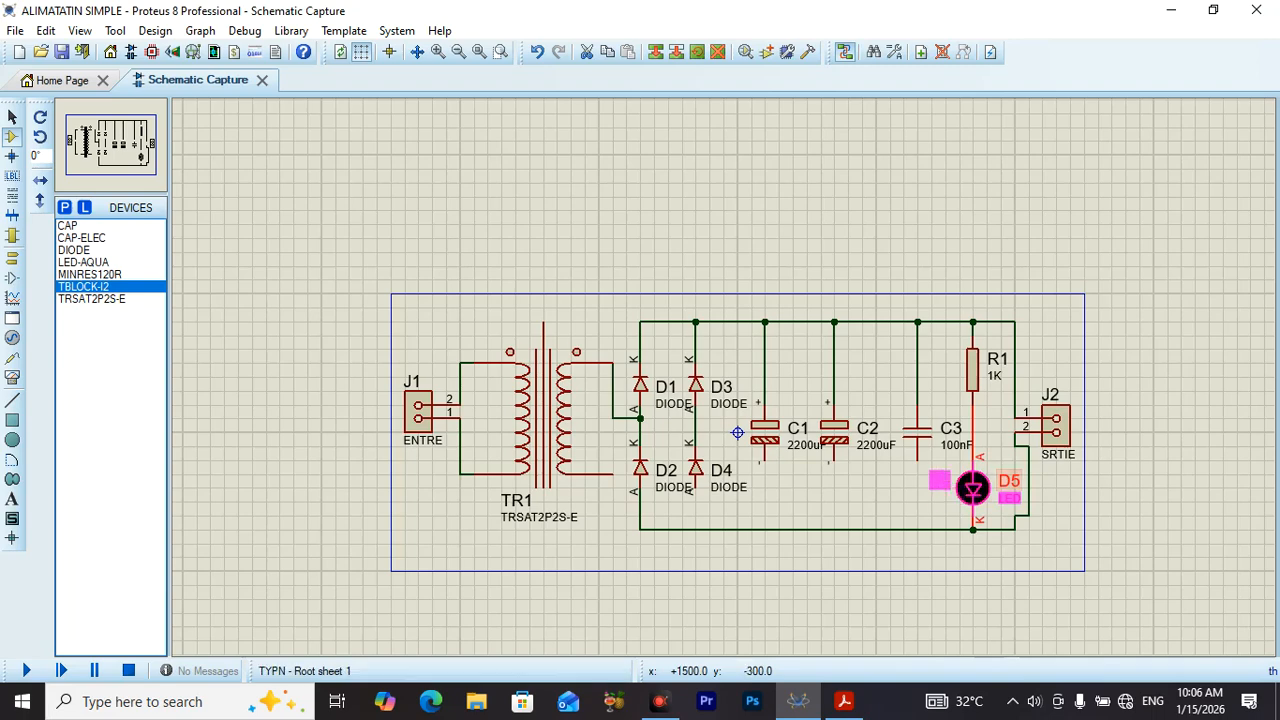
pyautogui.doubleClick(1009, 492)
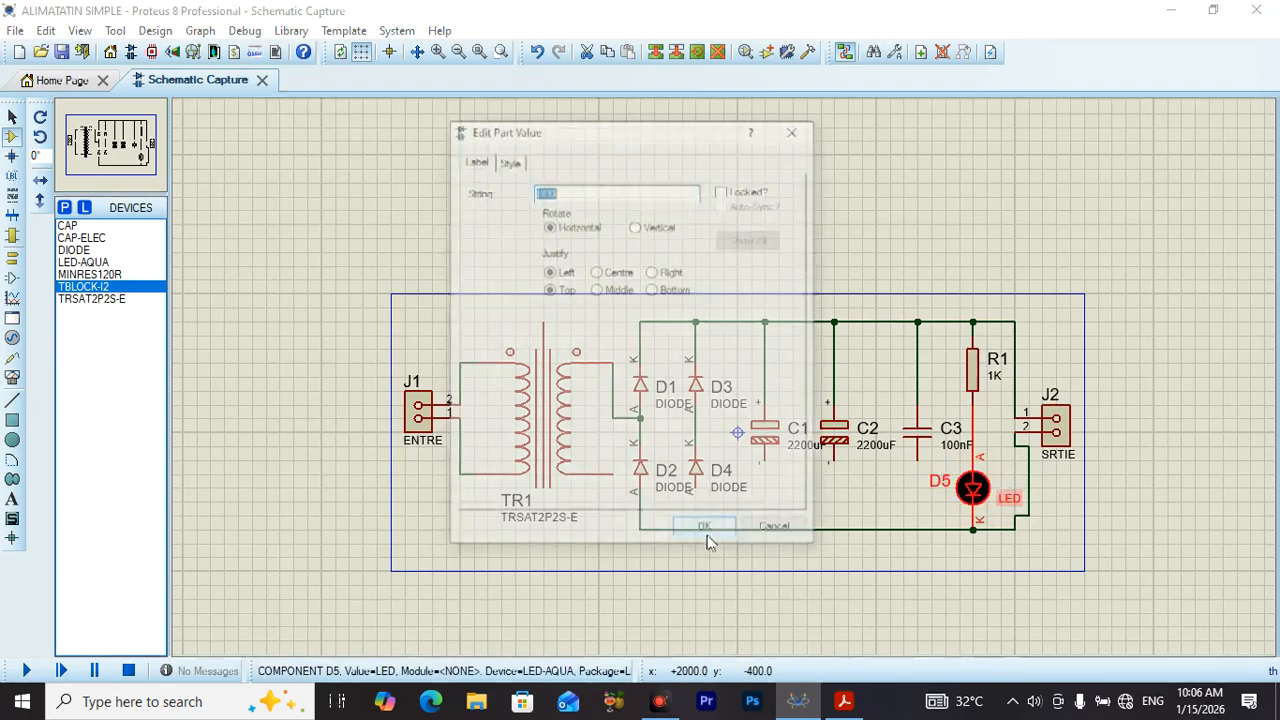
pyautogui.click(796, 129)
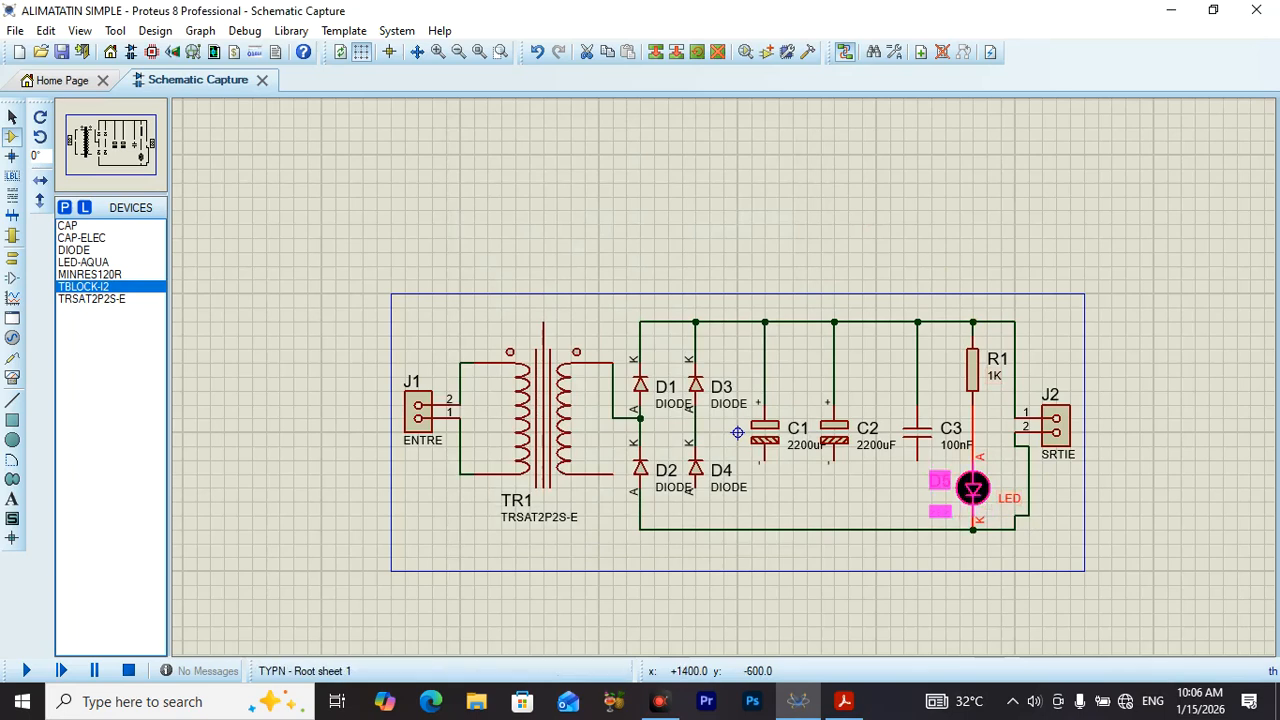
pyautogui.moveTo(1009, 498); pyautogui.dragTo(940, 500)
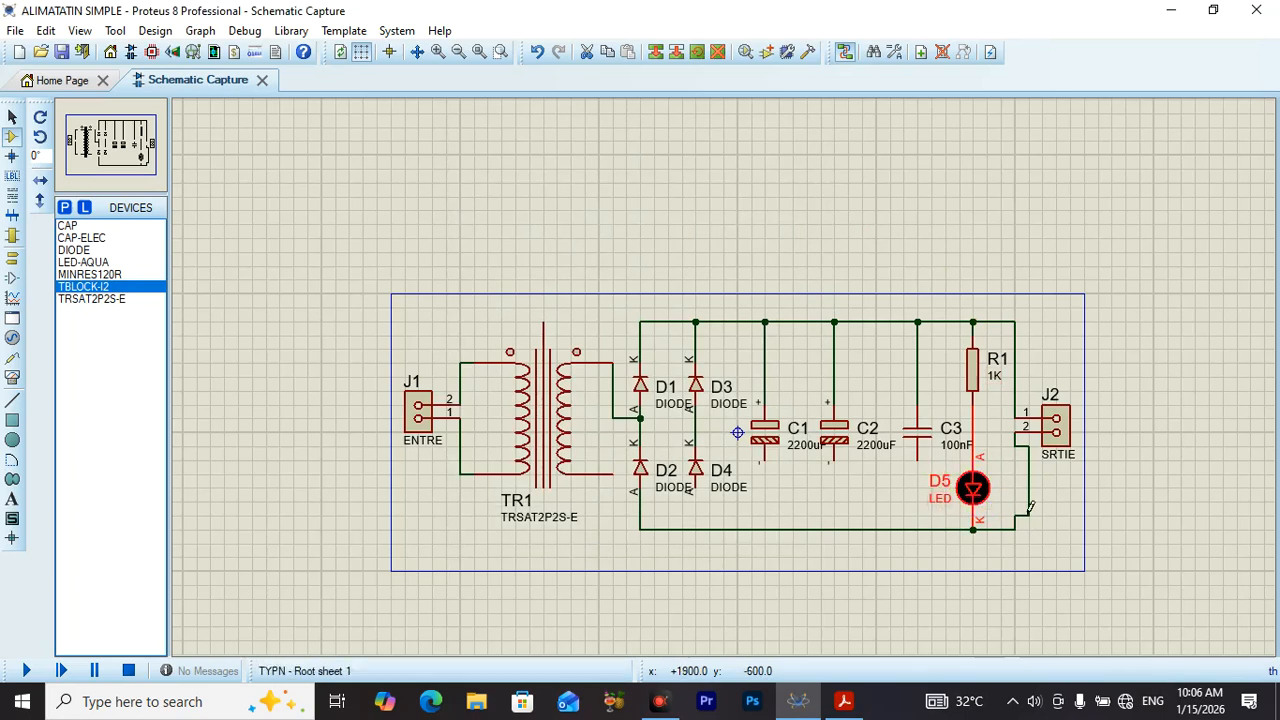
pyautogui.click(1027, 452)
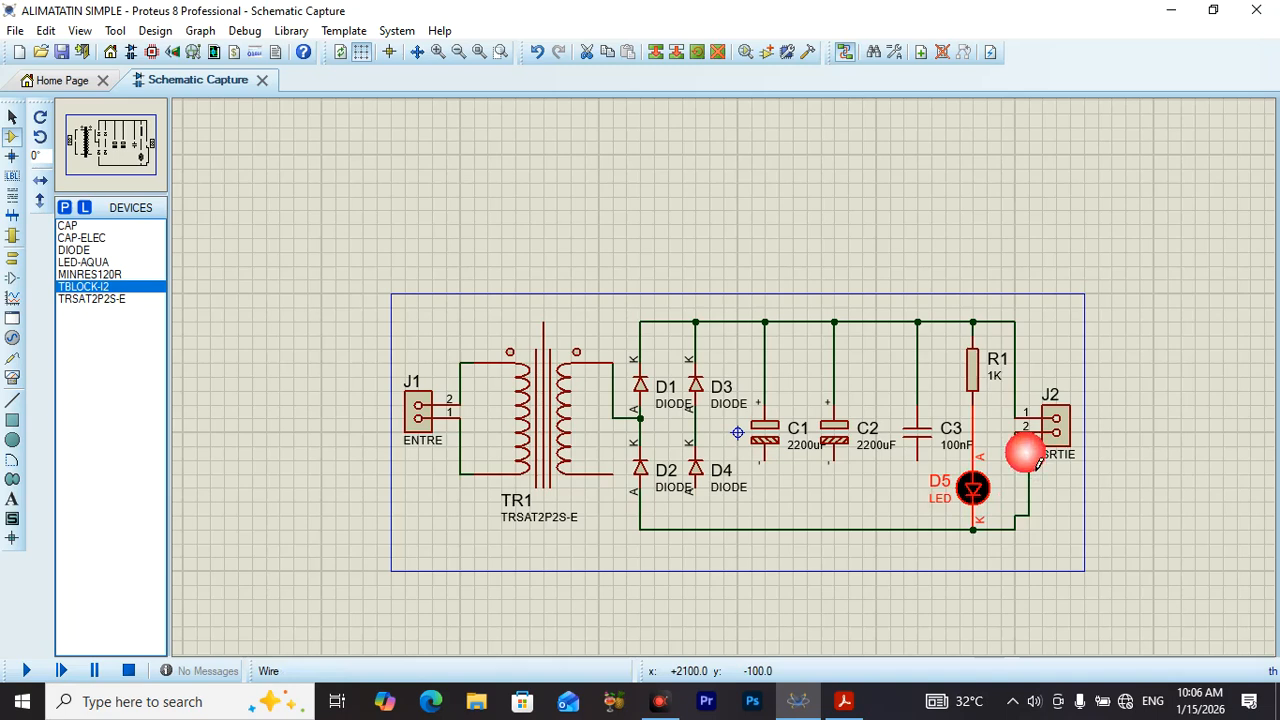
pyautogui.click(1027, 453)
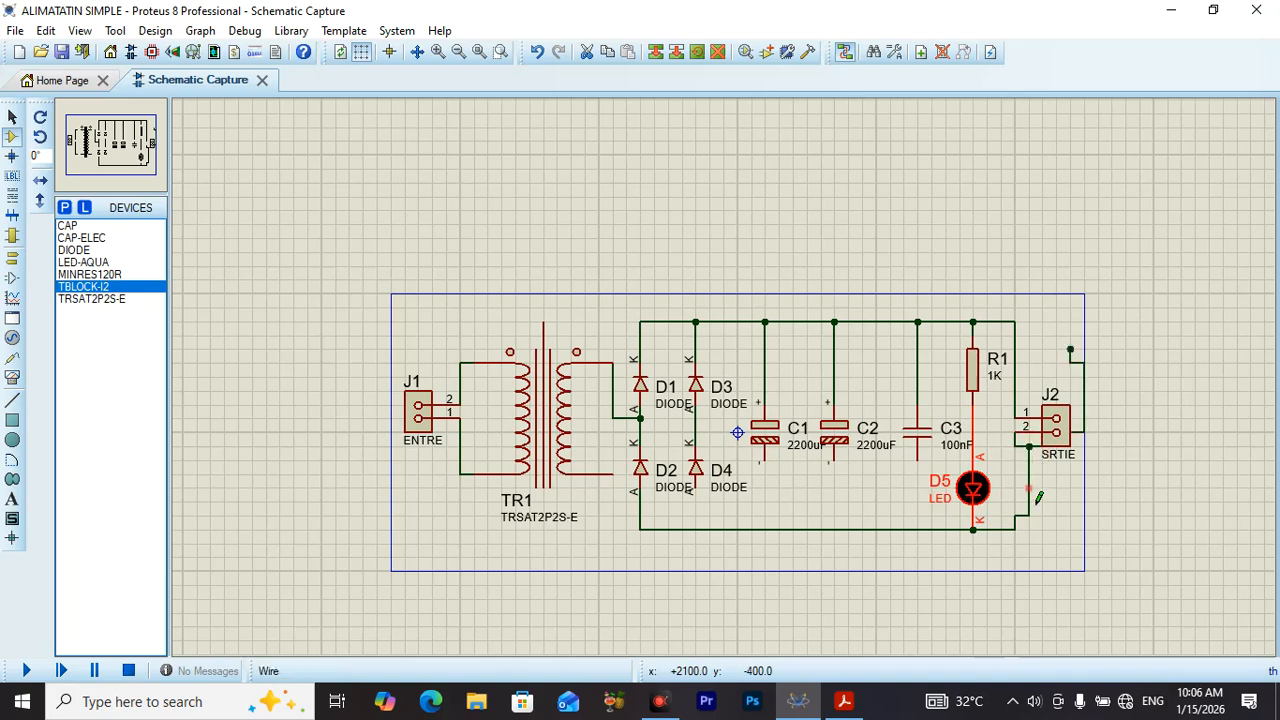
pyautogui.hotkey('ctrl', 'z')
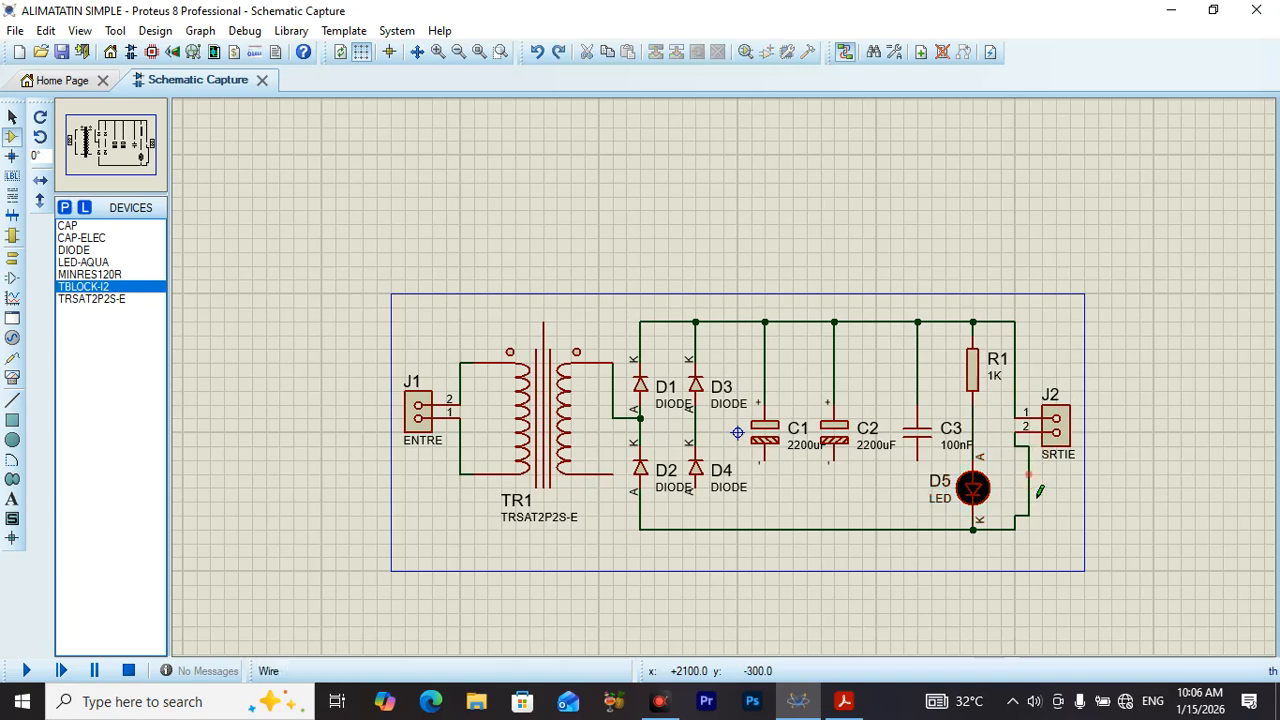
# Step: Straighten the wire between D5's cathode and J2 pin 2 into a single vertical run below the pin
pyautogui.rightClick(1028, 478)
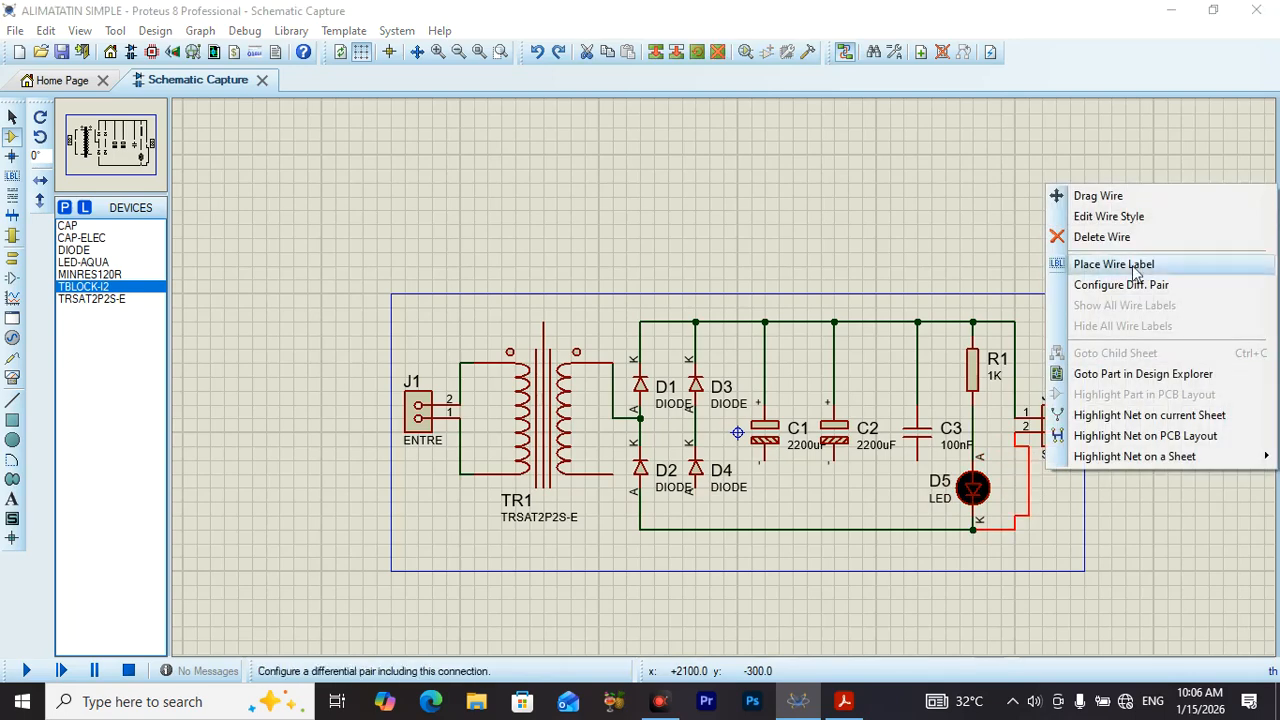
pyautogui.click(1098, 196)
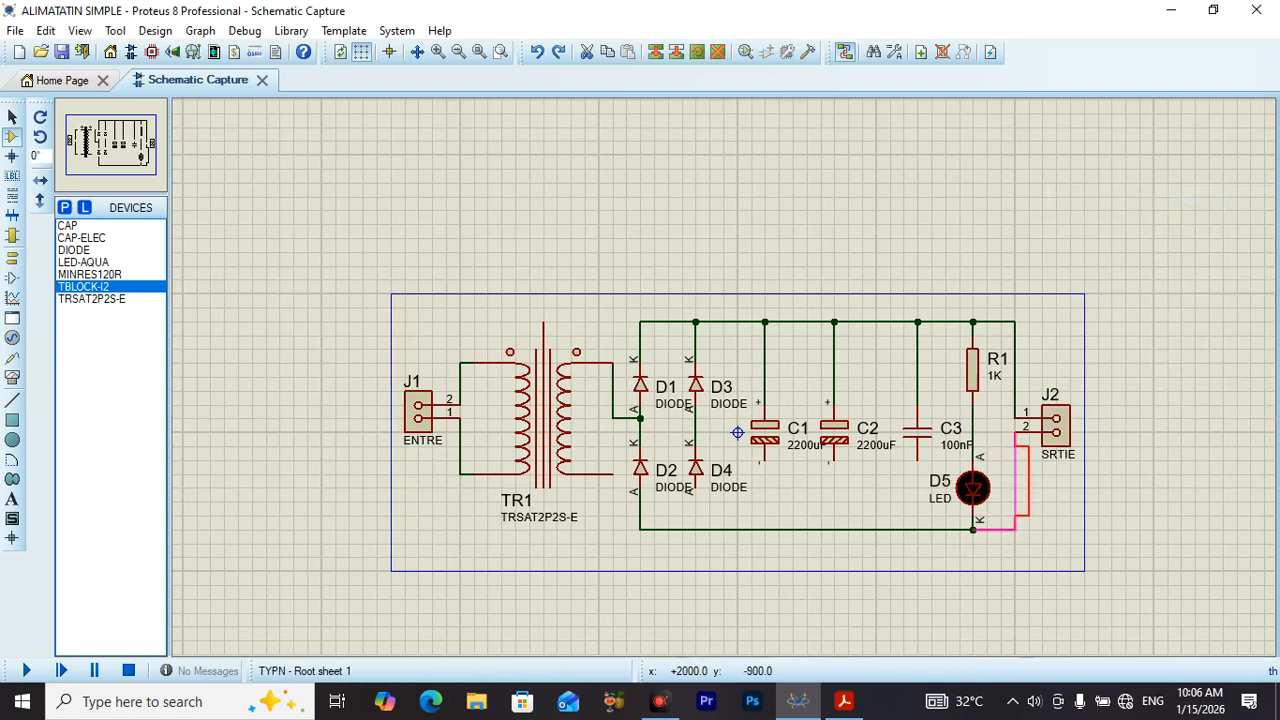
pyautogui.click(1015, 480)
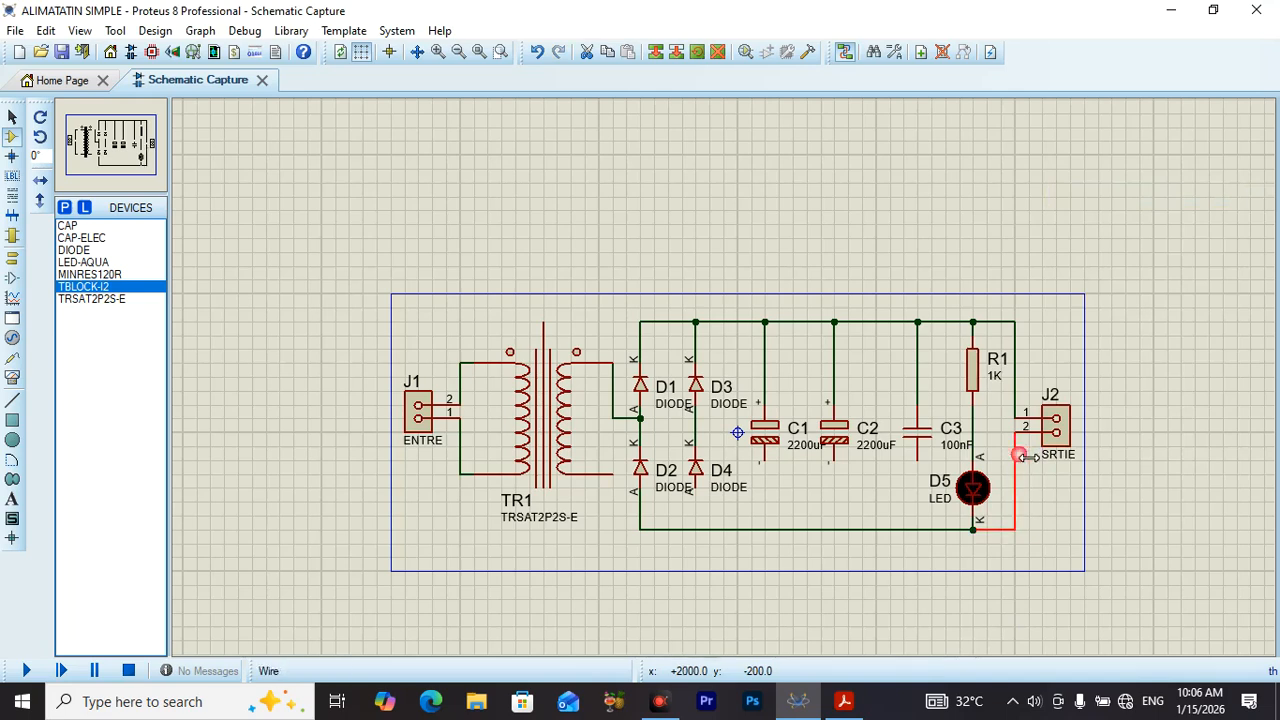
# Step: Wire the lower pins of capacitors C3, C2 and C1 to the lower rail
pyautogui.click(934, 476)
pyautogui.click(917, 529)
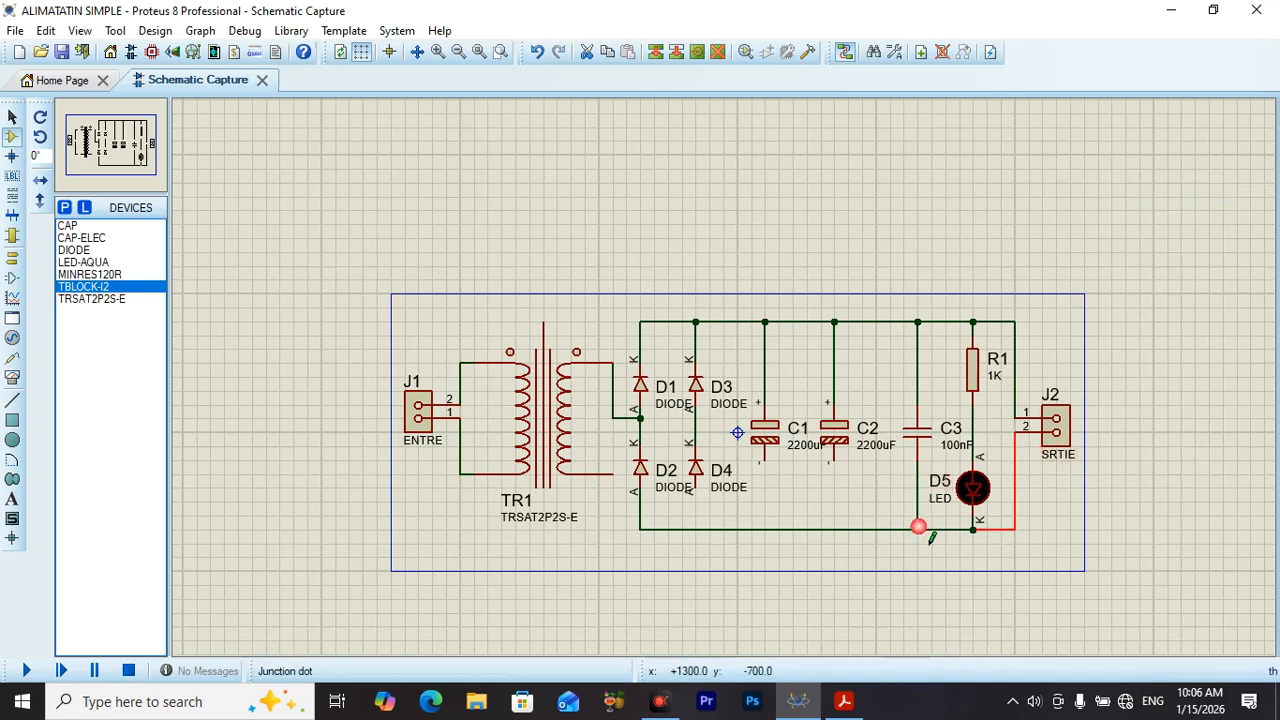
pyautogui.click(836, 474)
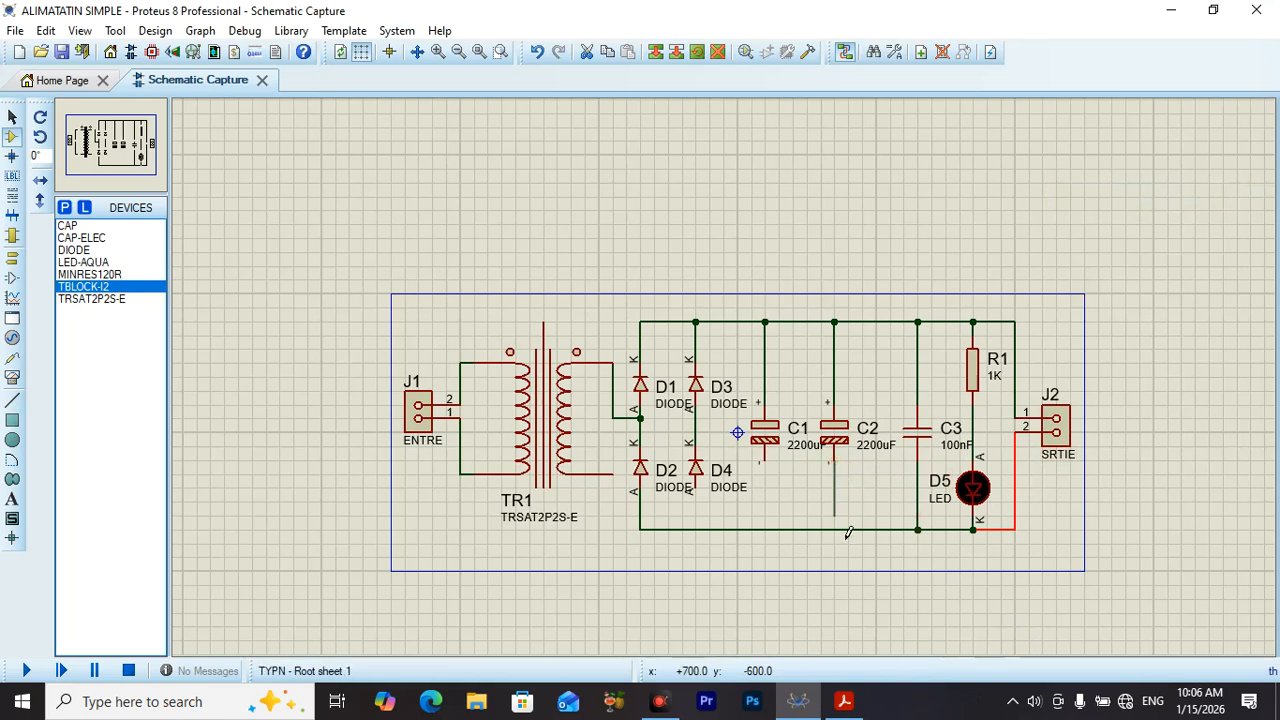
pyautogui.click(835, 530)
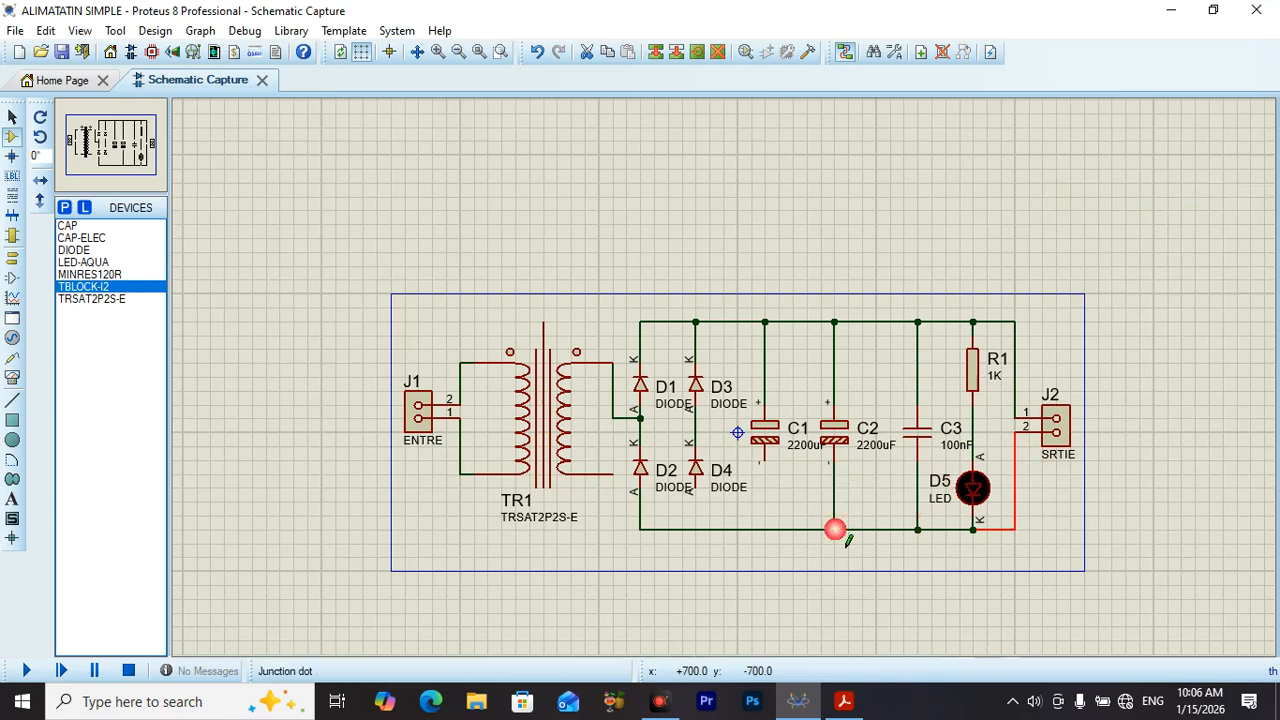
pyautogui.click(779, 476)
pyautogui.click(752, 529)
# Step: Wire D4's anode to the lower rail, and TR1's lower secondary pin to D4's cathode
pyautogui.click(695, 491)
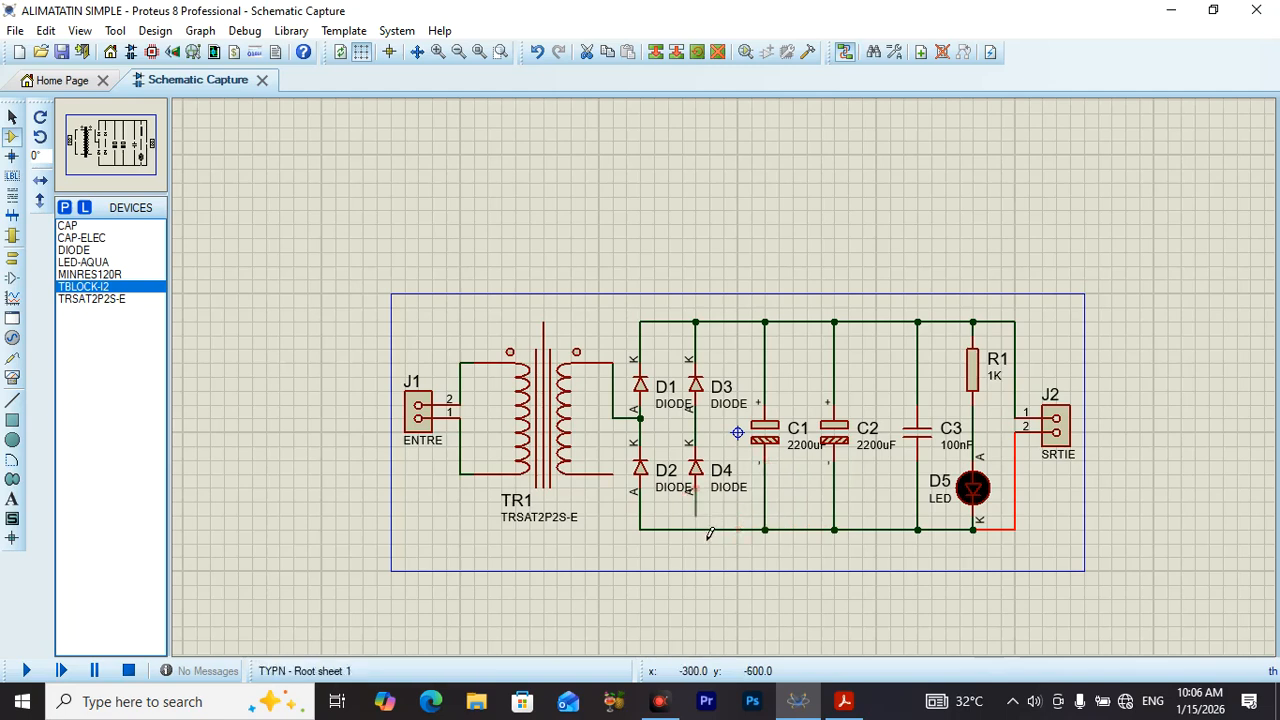
pyautogui.click(697, 531)
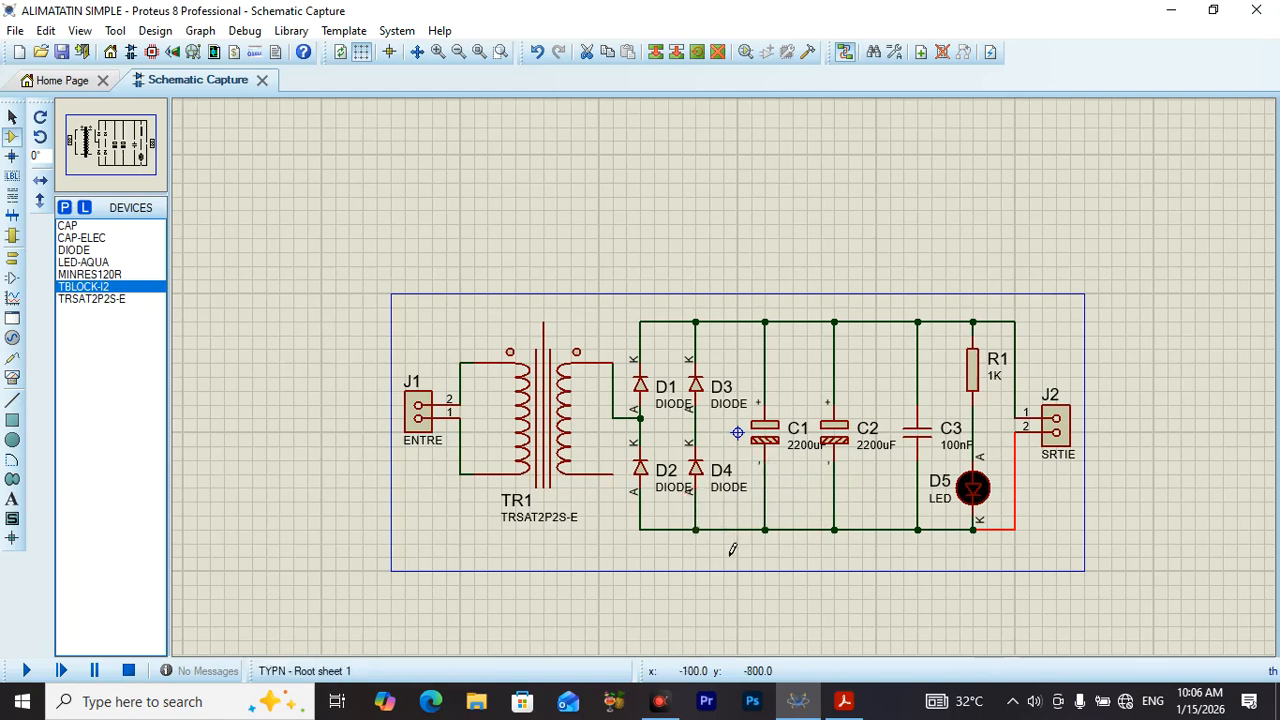
pyautogui.click(613, 474)
pyautogui.click(695, 446)
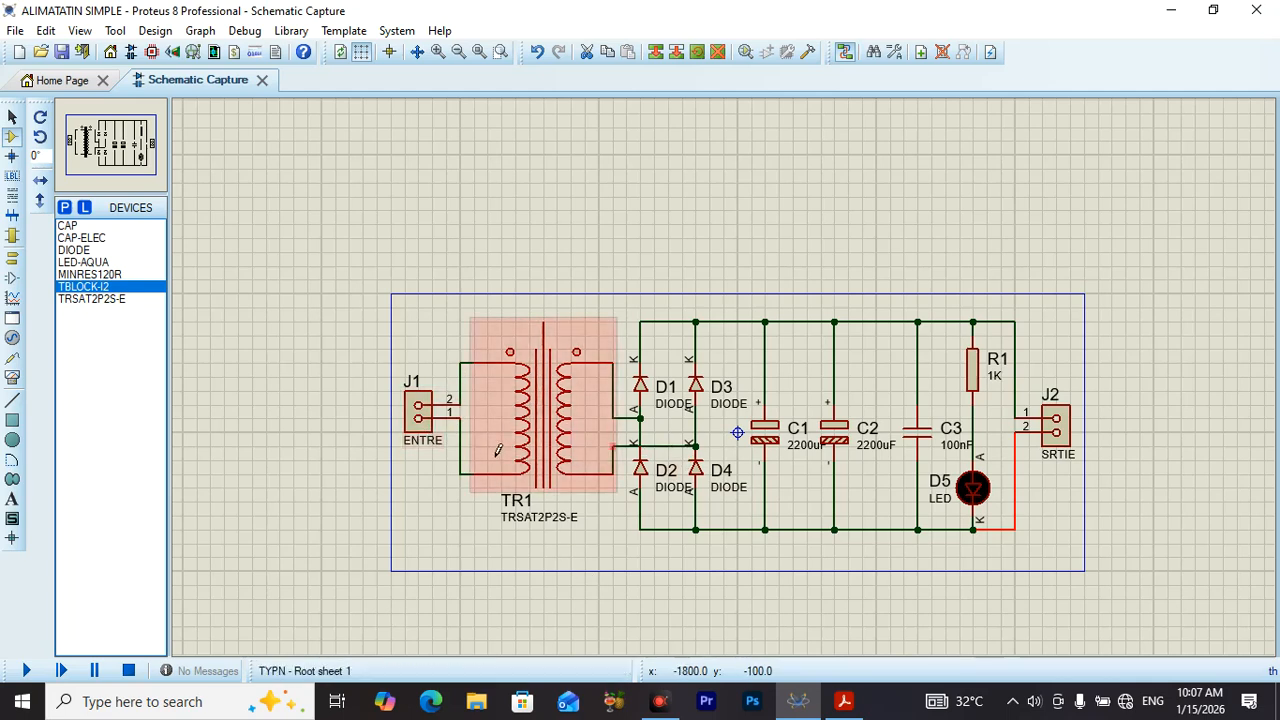
# Step: Open the packaging of terminal block J1 and assign its pin 1 to pad 1 of the TBLOCK-I2 package
pyautogui.click(430, 425)
pyautogui.rightClick(430, 425)
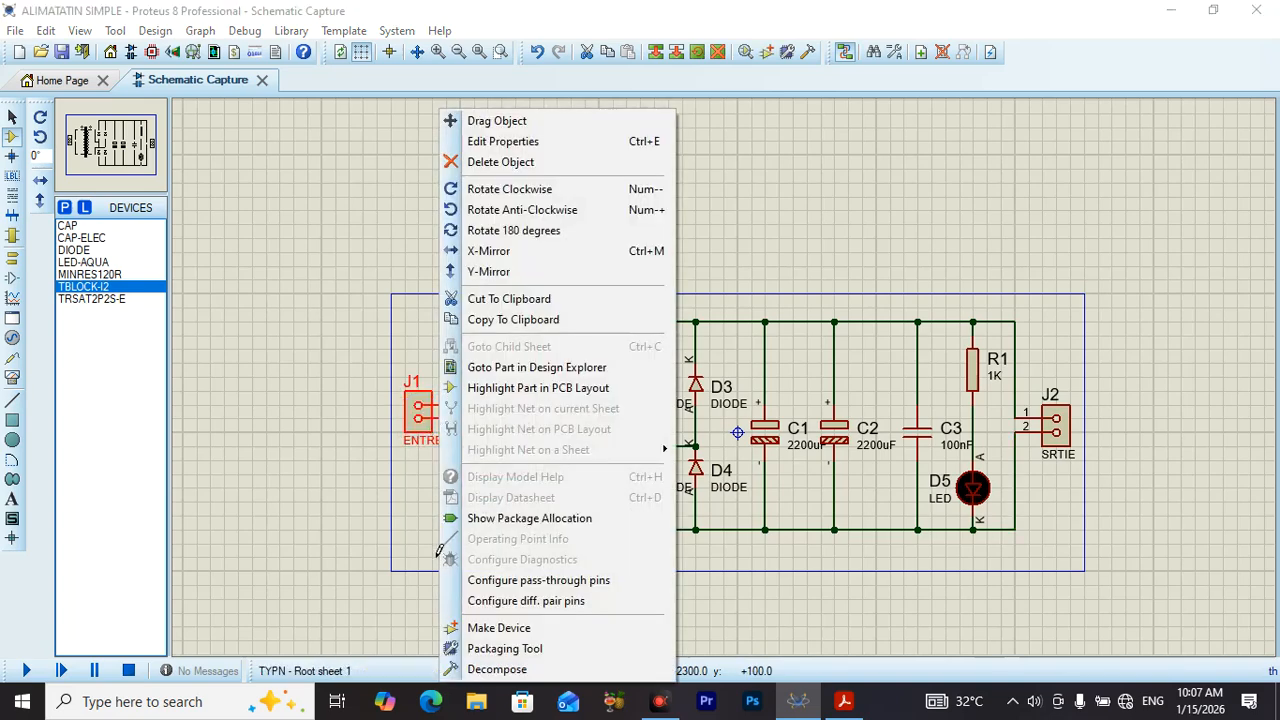
pyautogui.click(537, 650)
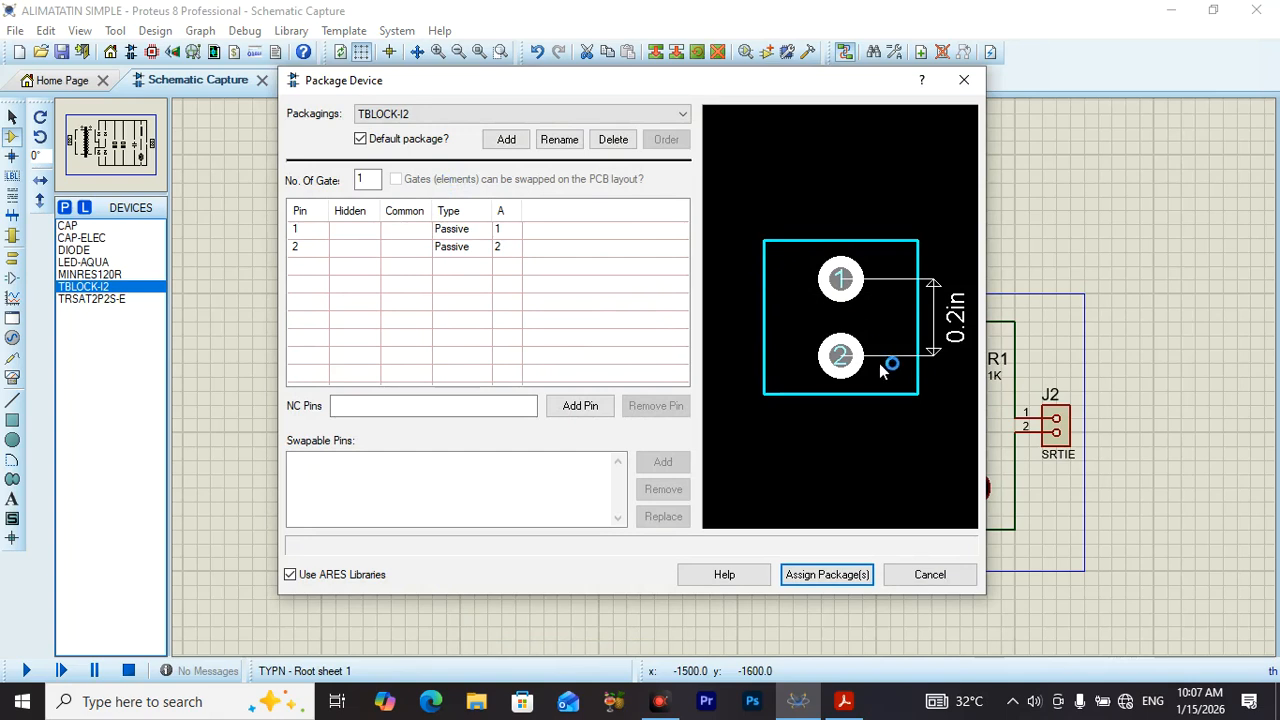
pyautogui.click(840, 283)
pyautogui.click(518, 231)
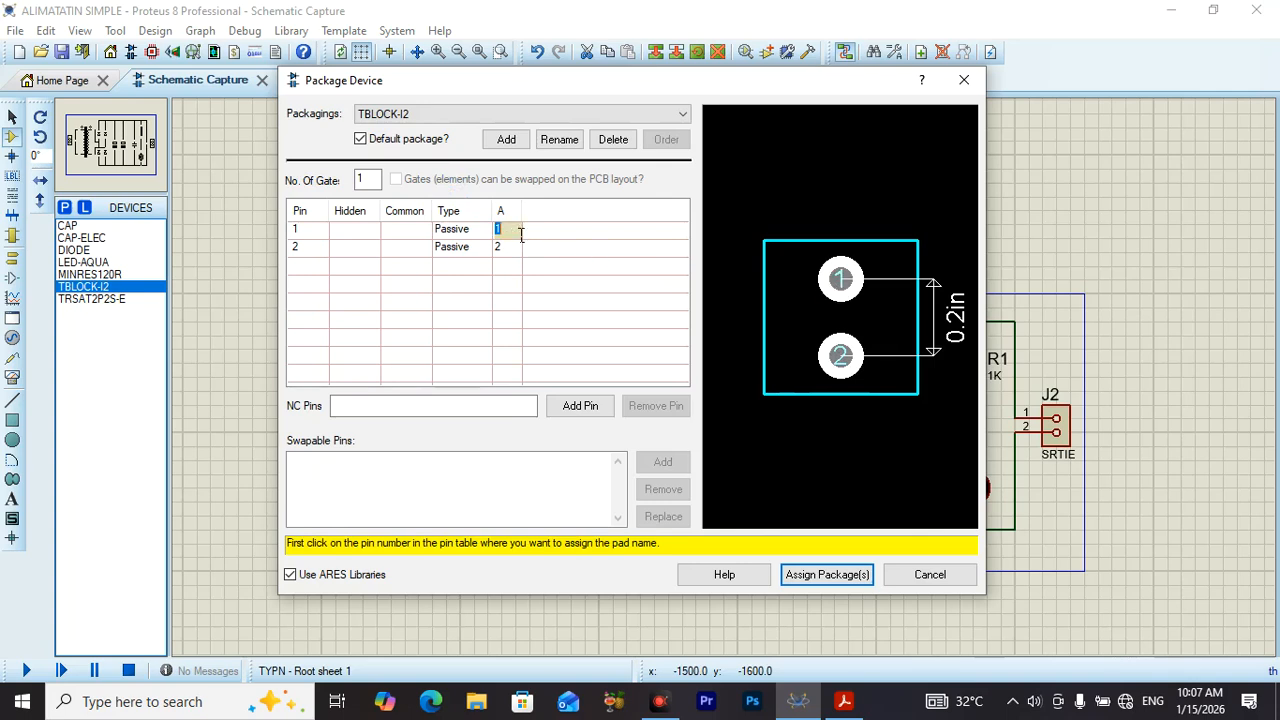
pyautogui.click(842, 284)
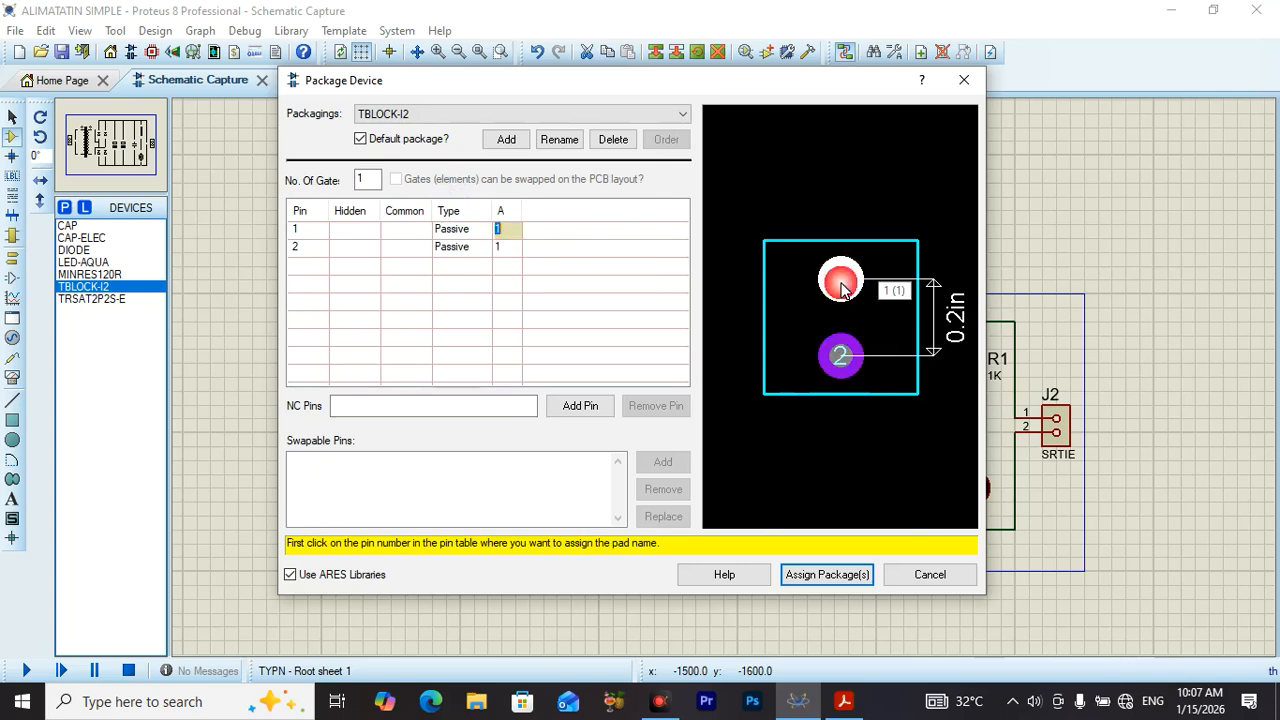
pyautogui.click(835, 291)
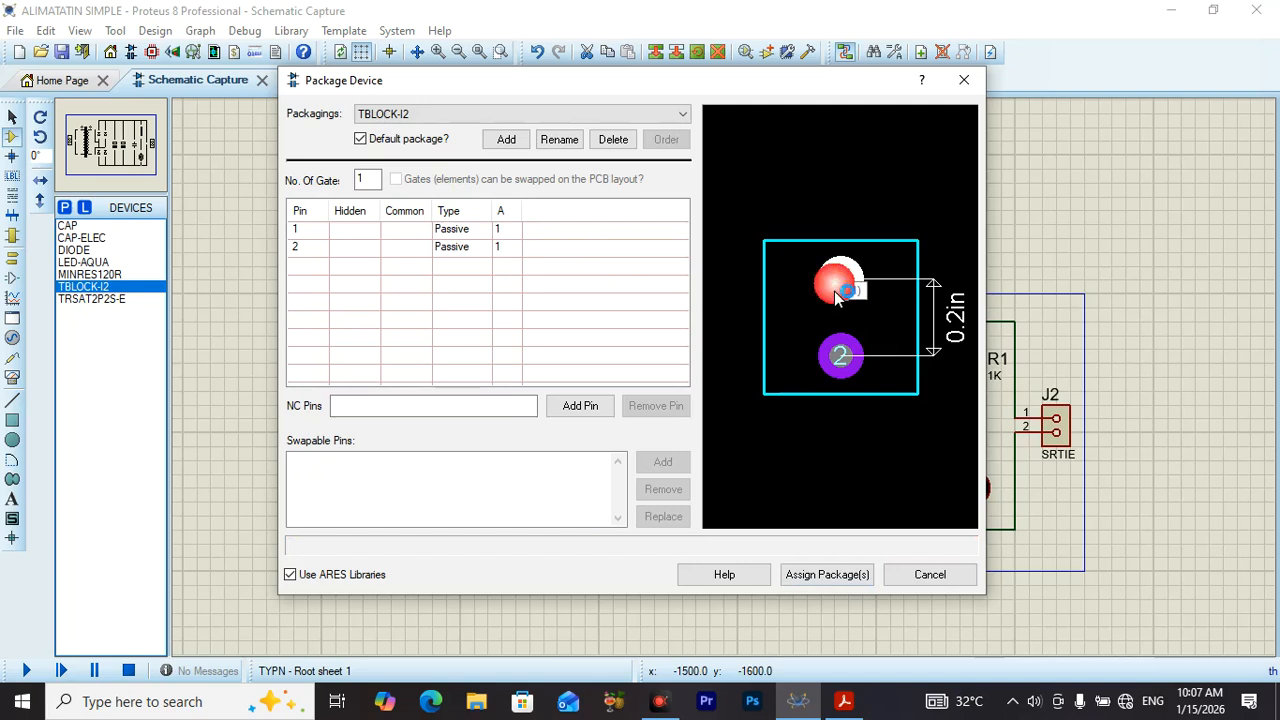
# Step: Assign J1's pin 2 to pad 2, save the TBLOCK-I2 package and update the devices in the design
pyautogui.click(836, 352)
pyautogui.click(506, 248)
pyautogui.click(838, 358)
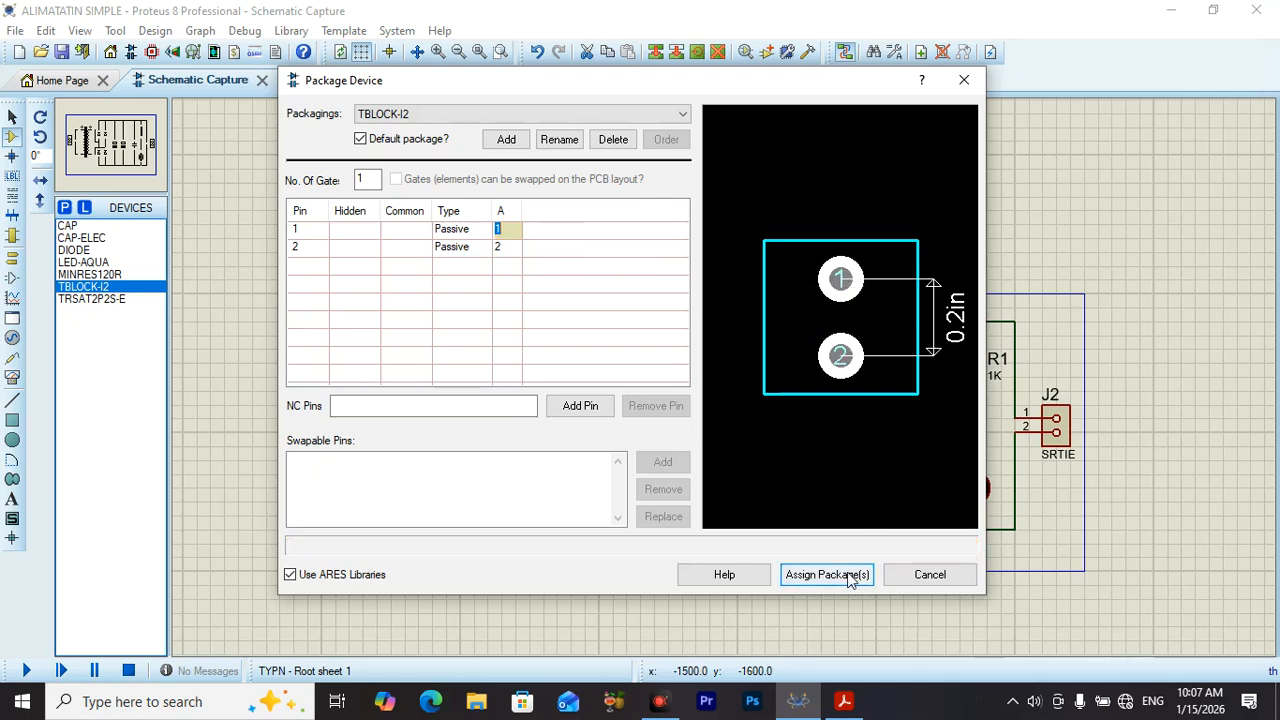
pyautogui.click(850, 578)
pyautogui.click(616, 463)
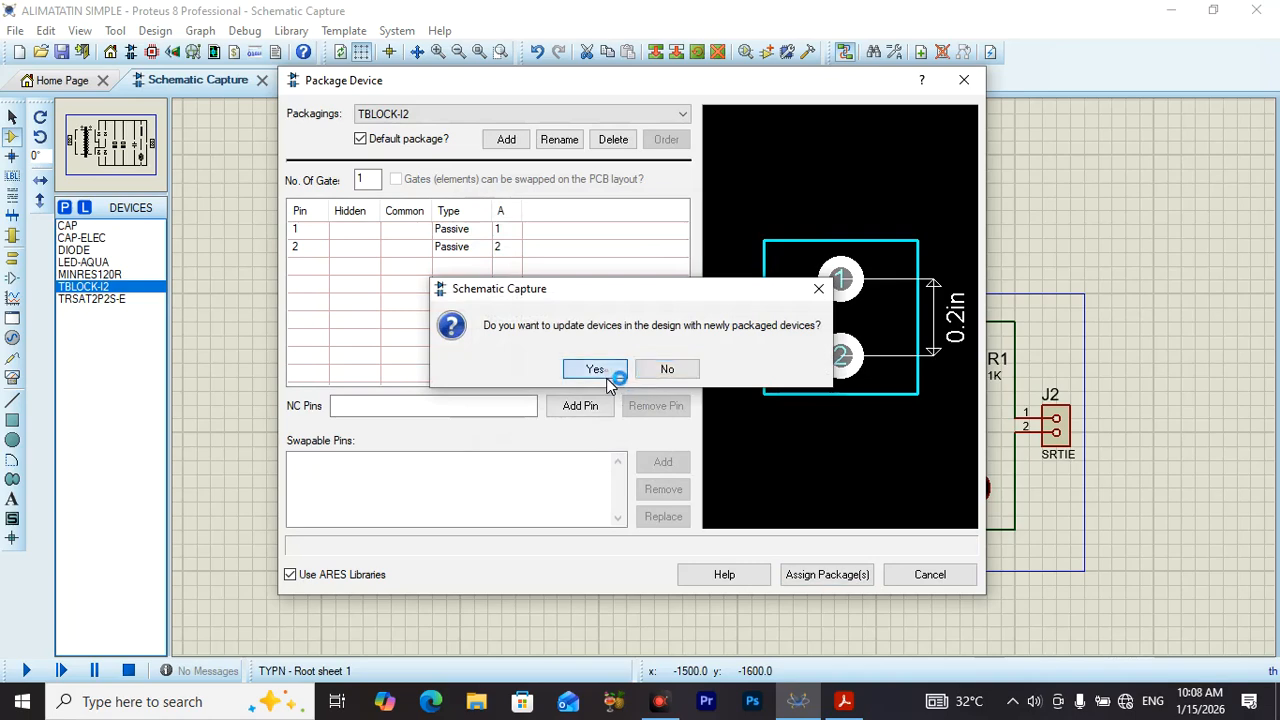
pyautogui.click(596, 369)
# Step: Start adding a PCB package to transformer TR1 and browse the library packages matching TRANS
pyautogui.click(563, 420)
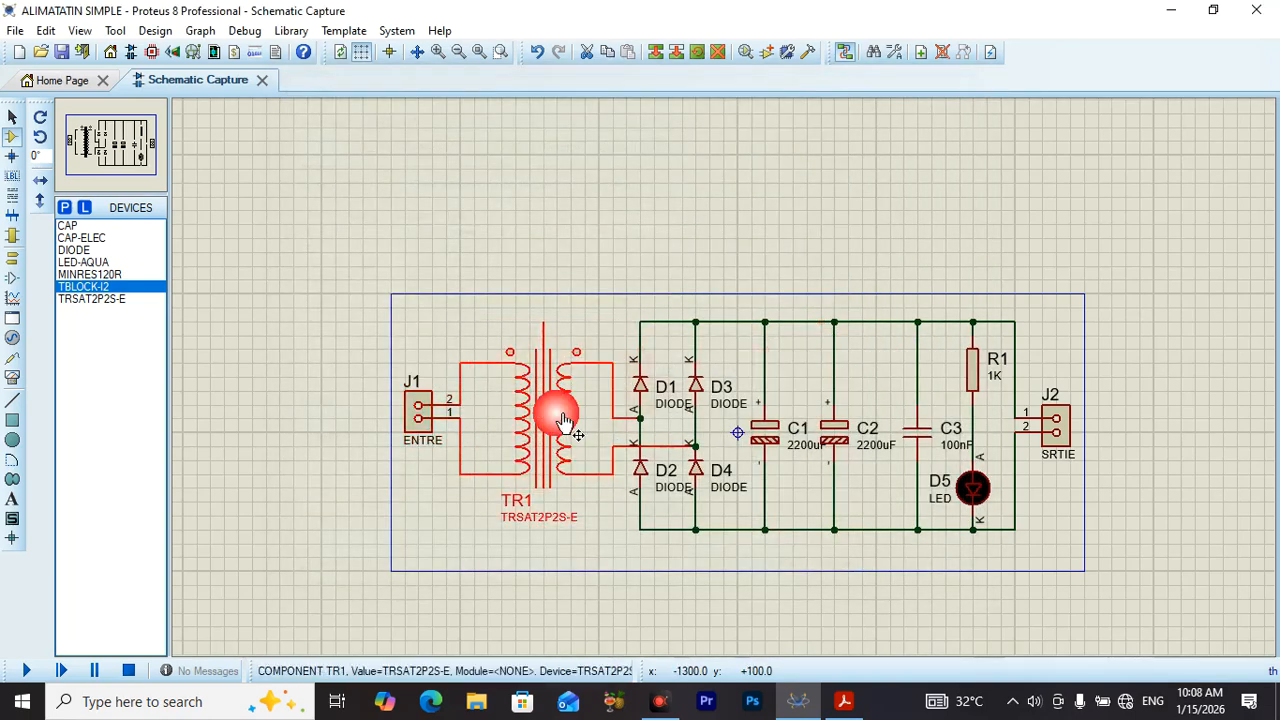
pyautogui.rightClick(565, 420)
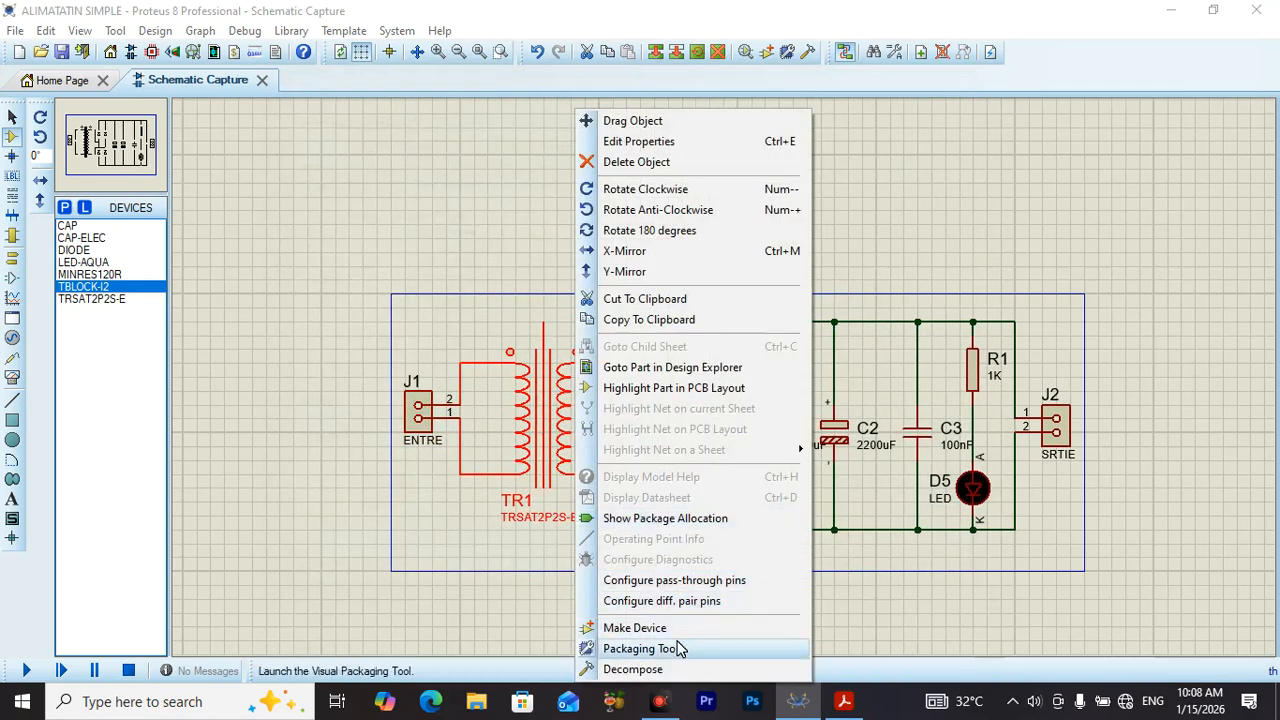
pyautogui.click(707, 651)
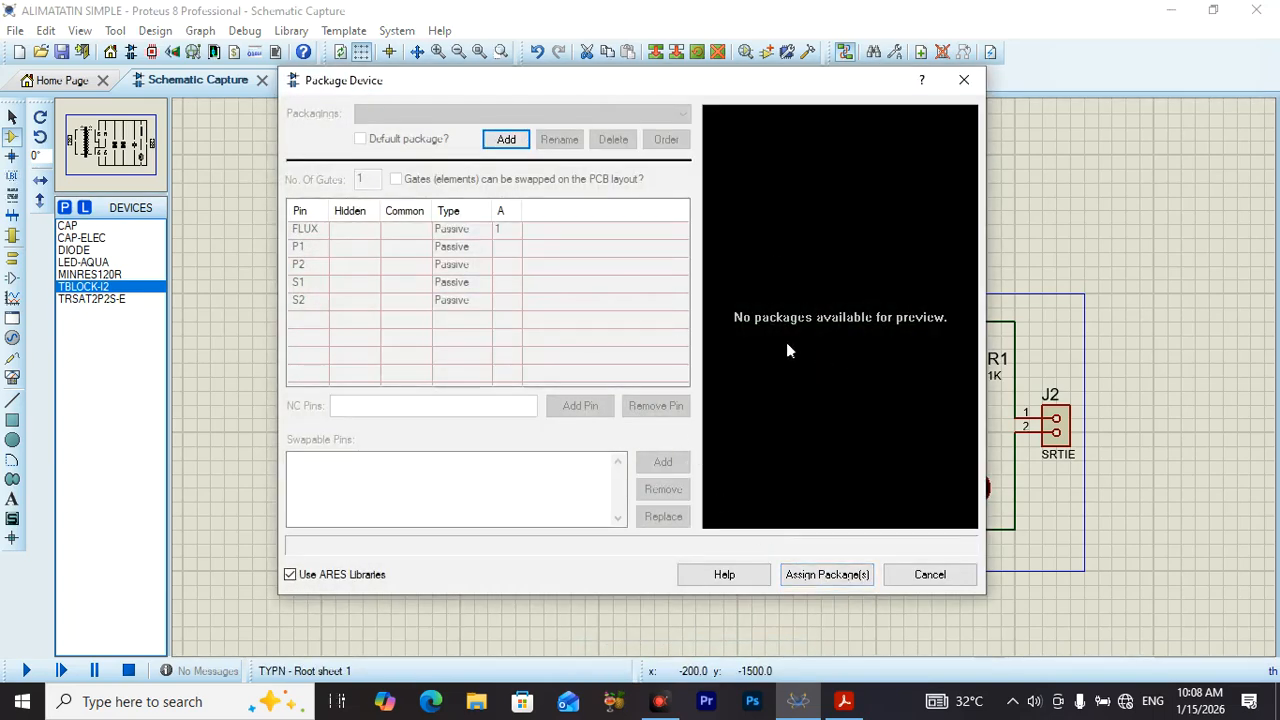
pyautogui.click(507, 139)
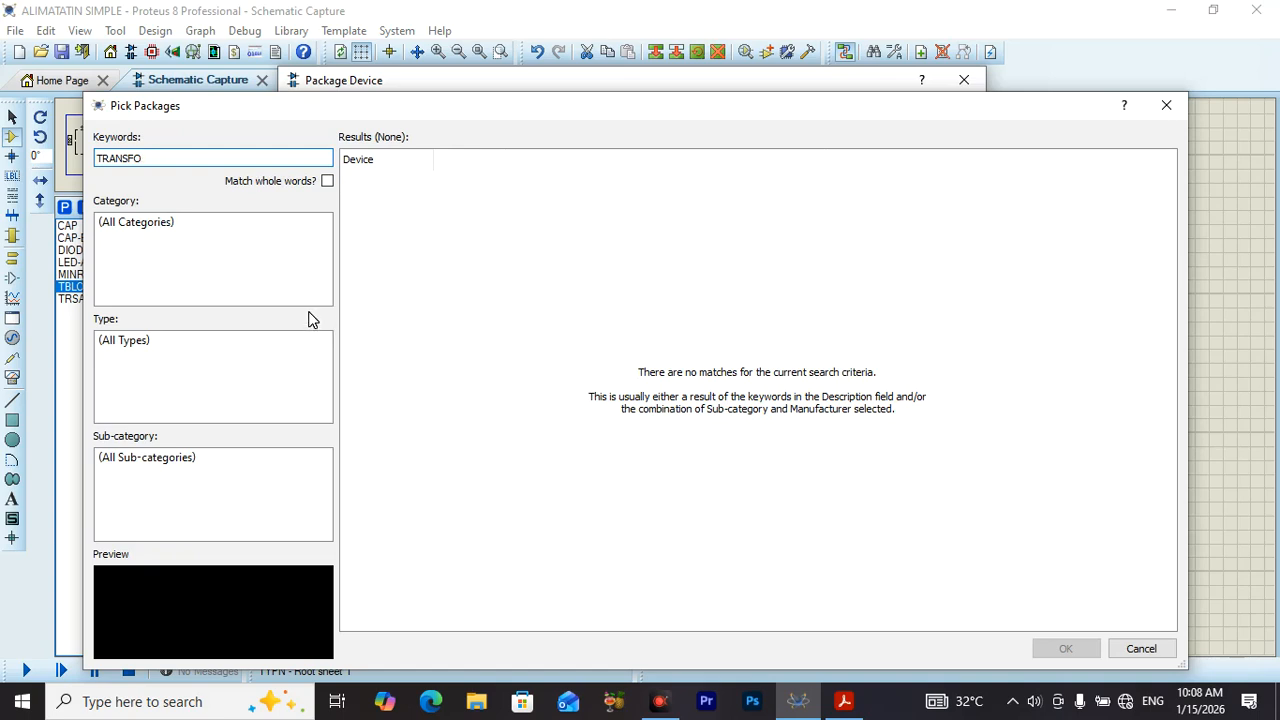
pyautogui.press('BackSpace')
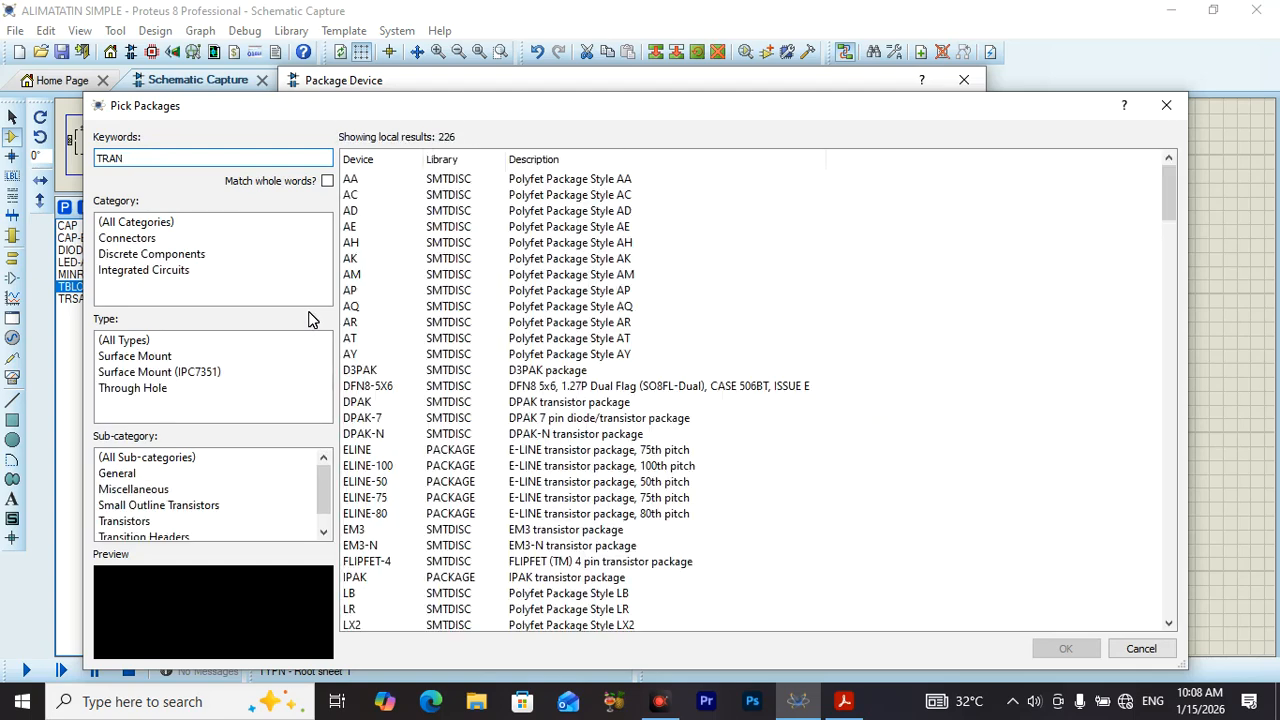
pyautogui.write('S')
pyautogui.click(533, 212)
pyautogui.click(492, 320)
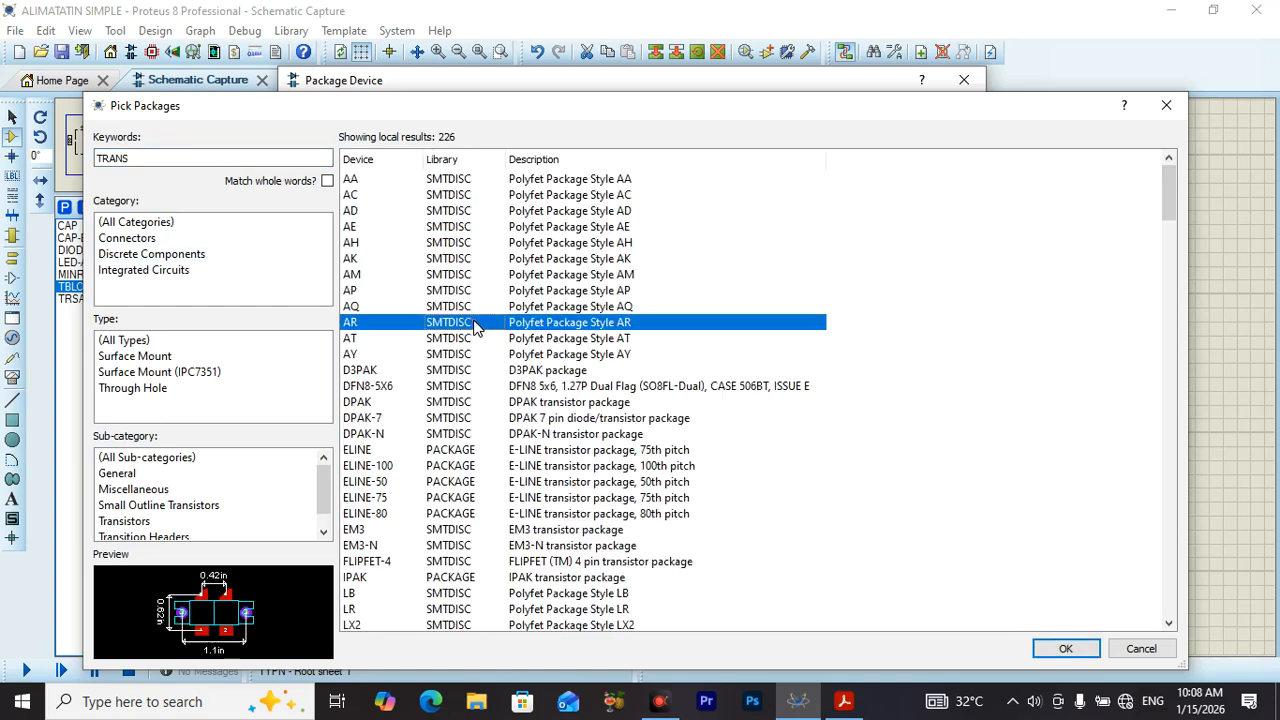
pyautogui.scroll(-12, 515, 345)
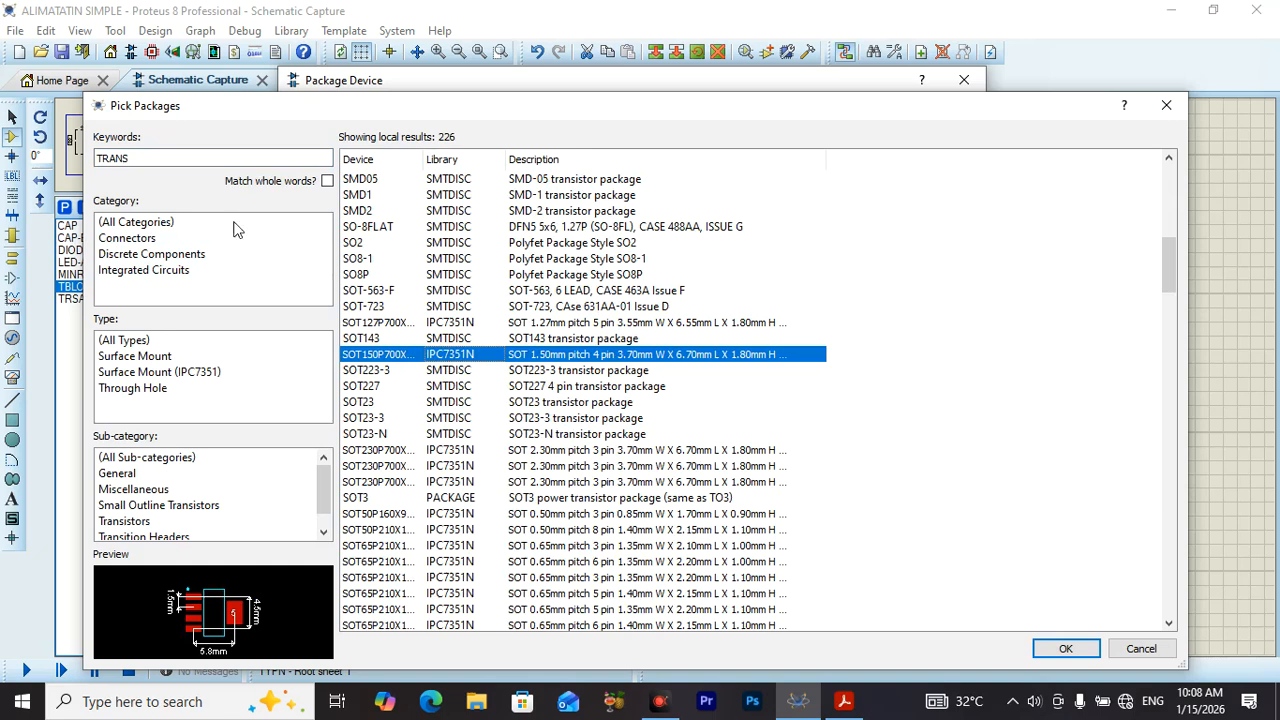
# Step: Search the package library for TRANSFORM, followed by the shorter keyword TRANS
pyautogui.click(154, 163)
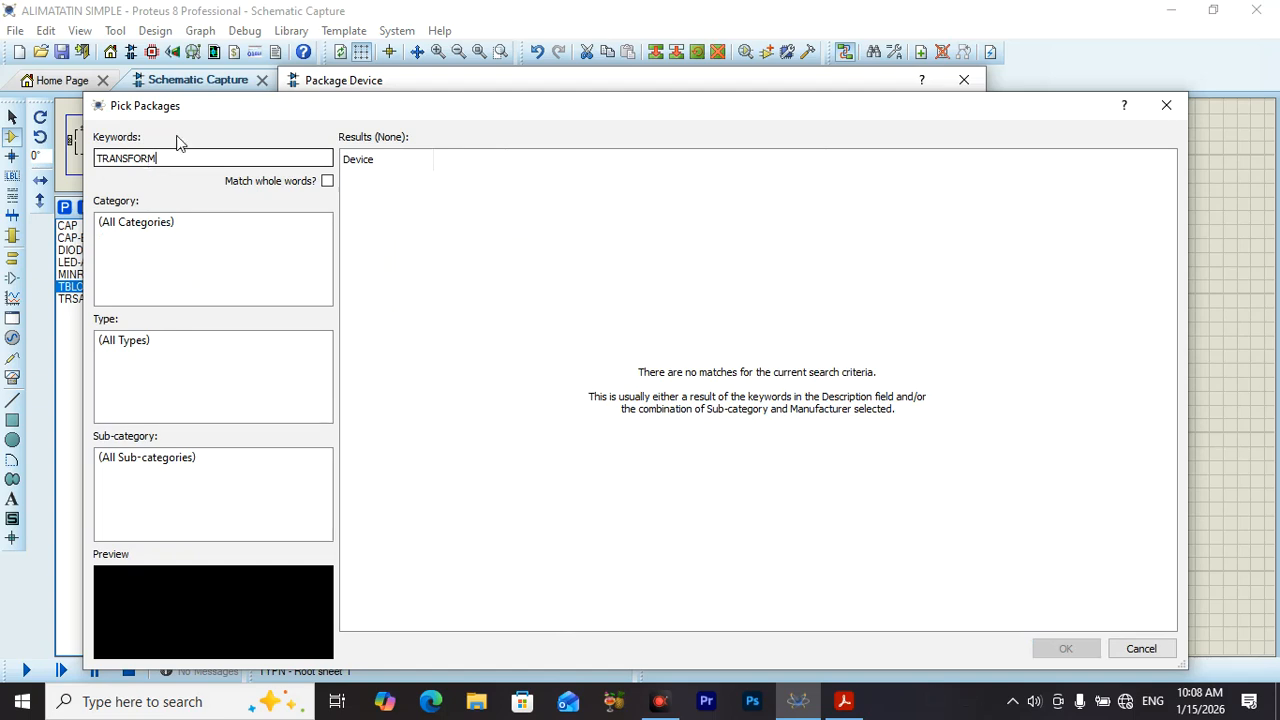
pyautogui.click(158, 159)
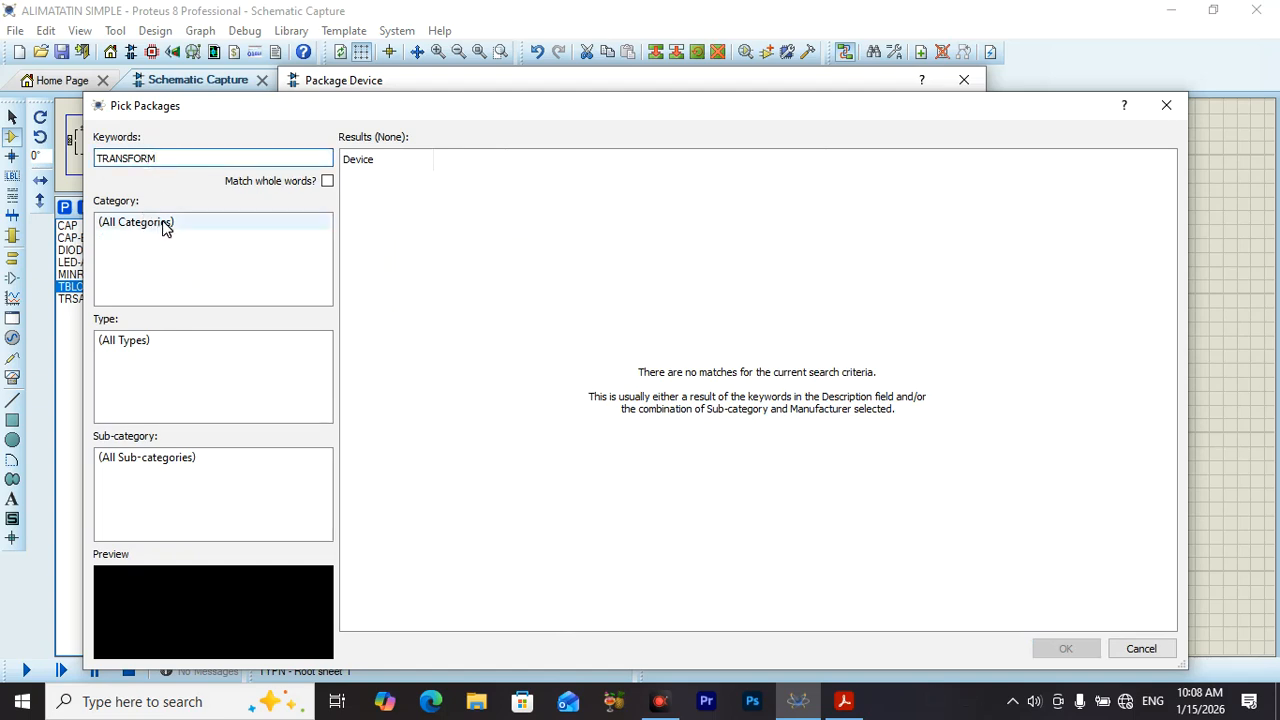
pyautogui.moveTo(160, 158); pyautogui.dragTo(96, 158)
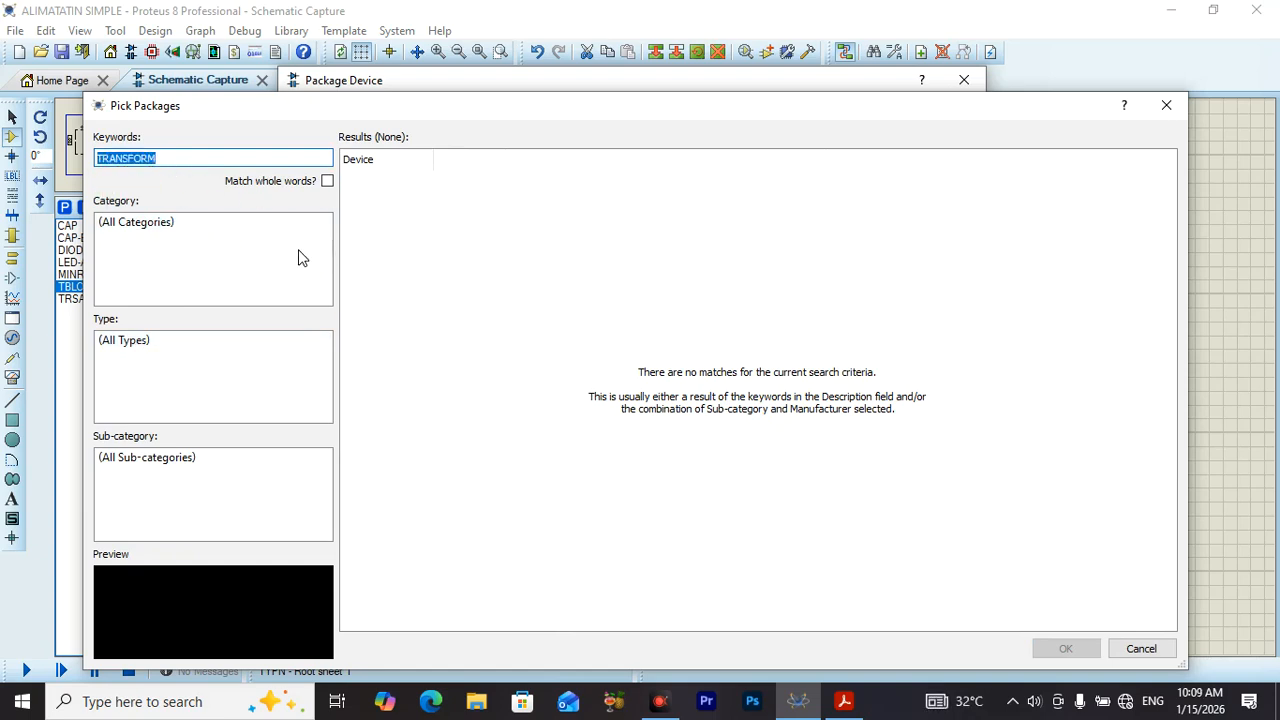
pyautogui.write('TRA')
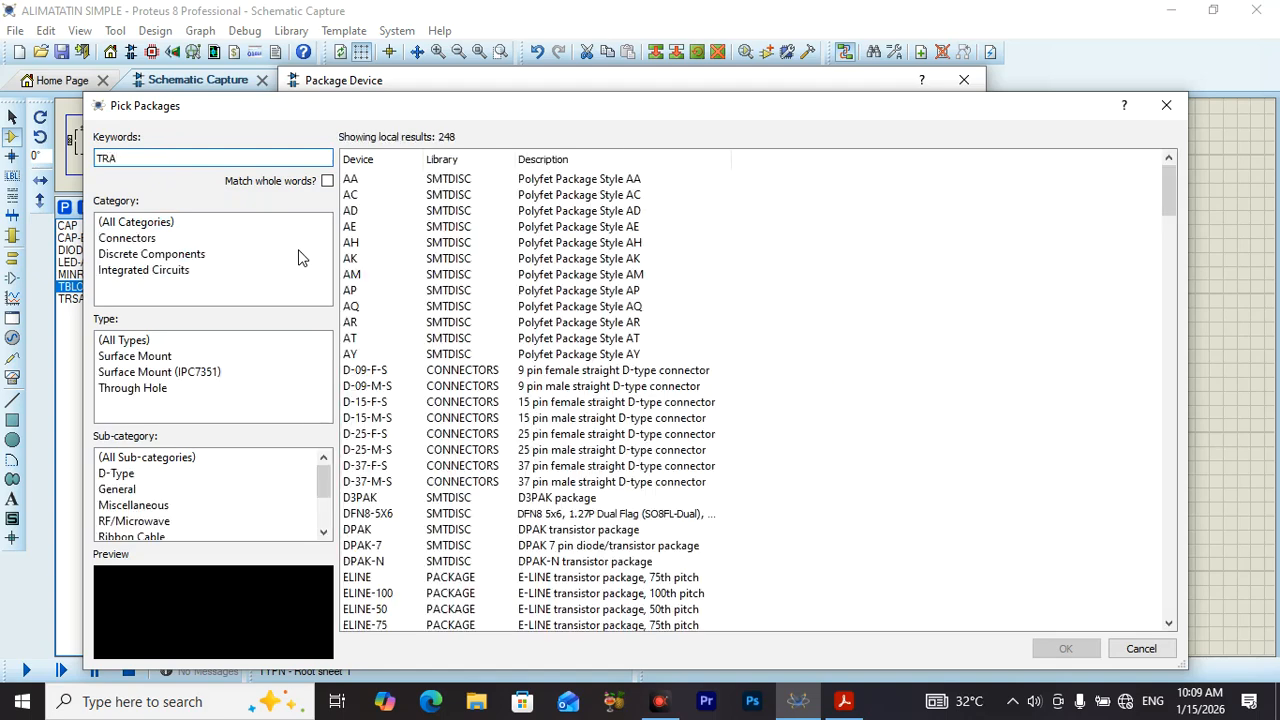
pyautogui.write('NS')
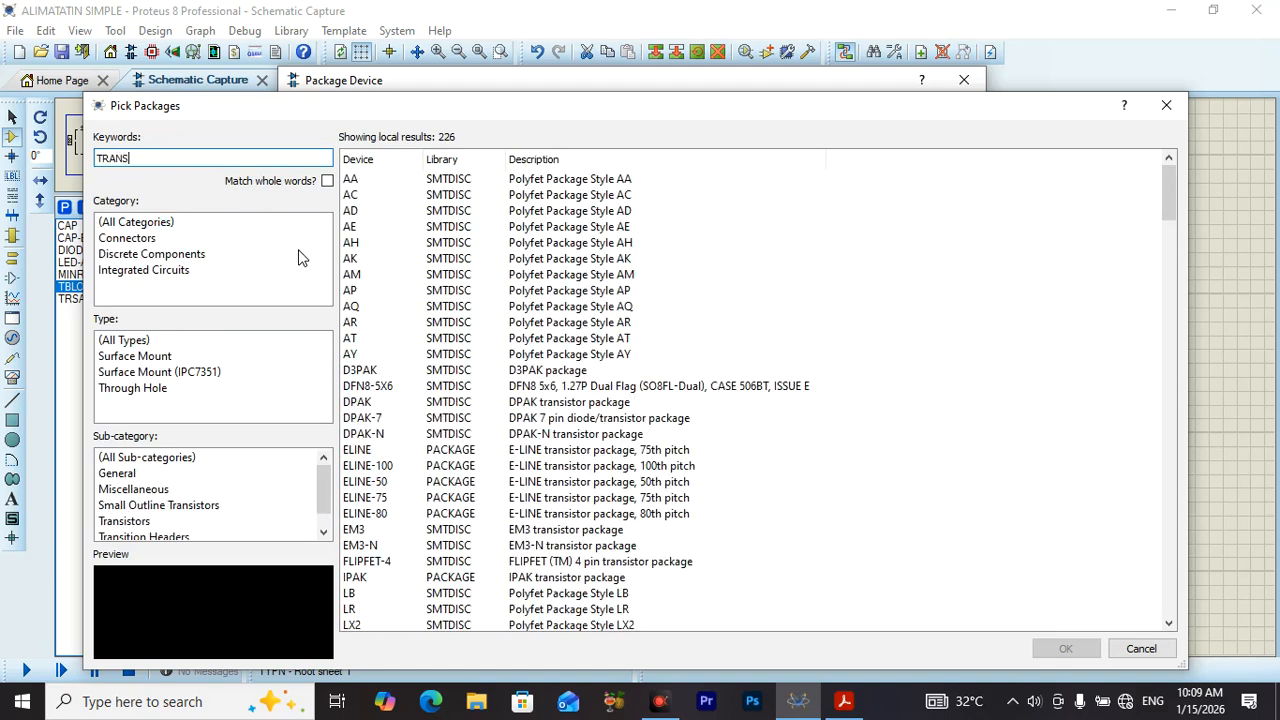
# Step: Examine the footprint previews of the packages matching TRANS and close TR1's packaging without assigning one
pyautogui.scroll(-13, 558, 337)
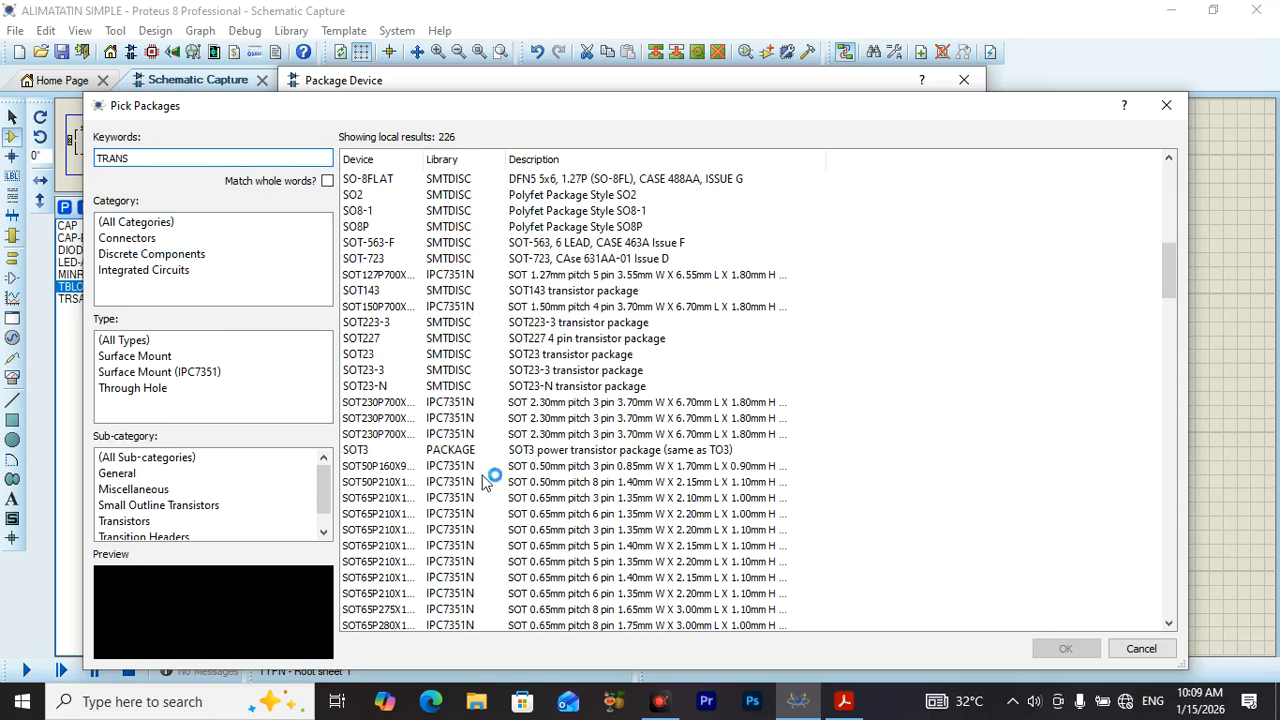
pyautogui.click(452, 406)
pyautogui.click(455, 466)
pyautogui.scroll(-15, 470, 460)
pyautogui.click(455, 482)
pyautogui.click(468, 529)
pyautogui.scroll(-10, 480, 537)
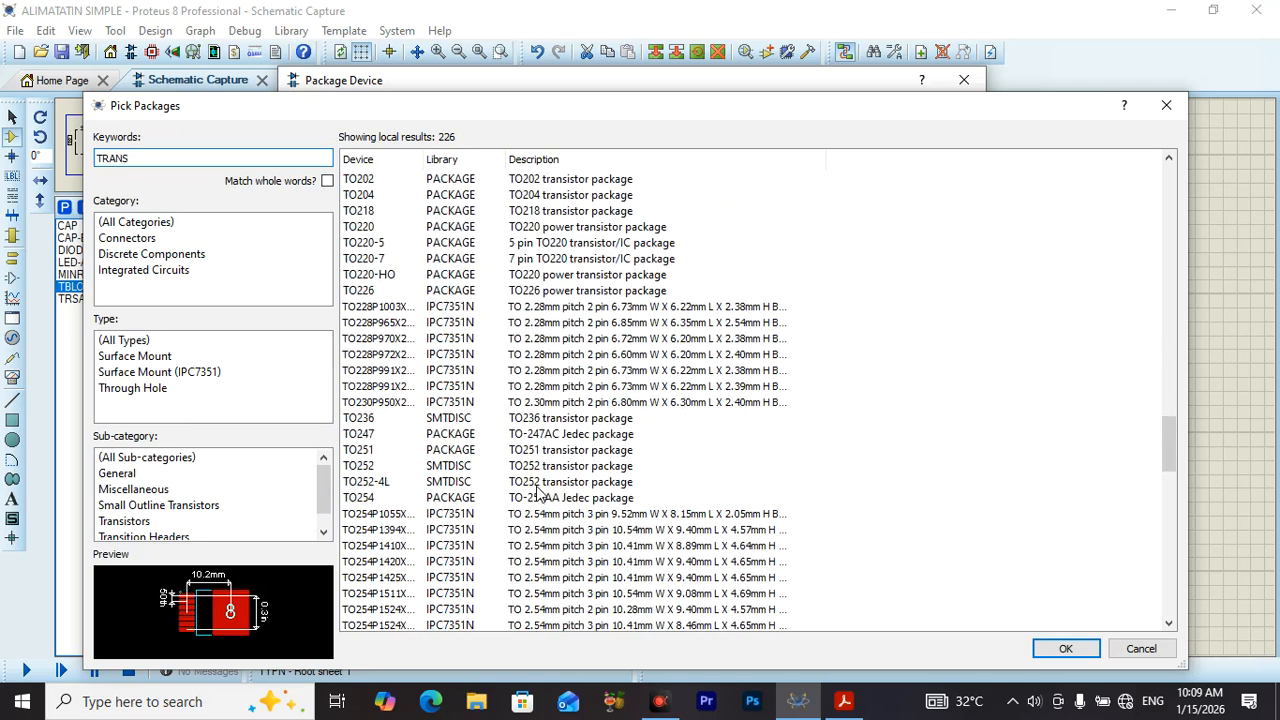
pyautogui.click(470, 484)
pyautogui.click(468, 546)
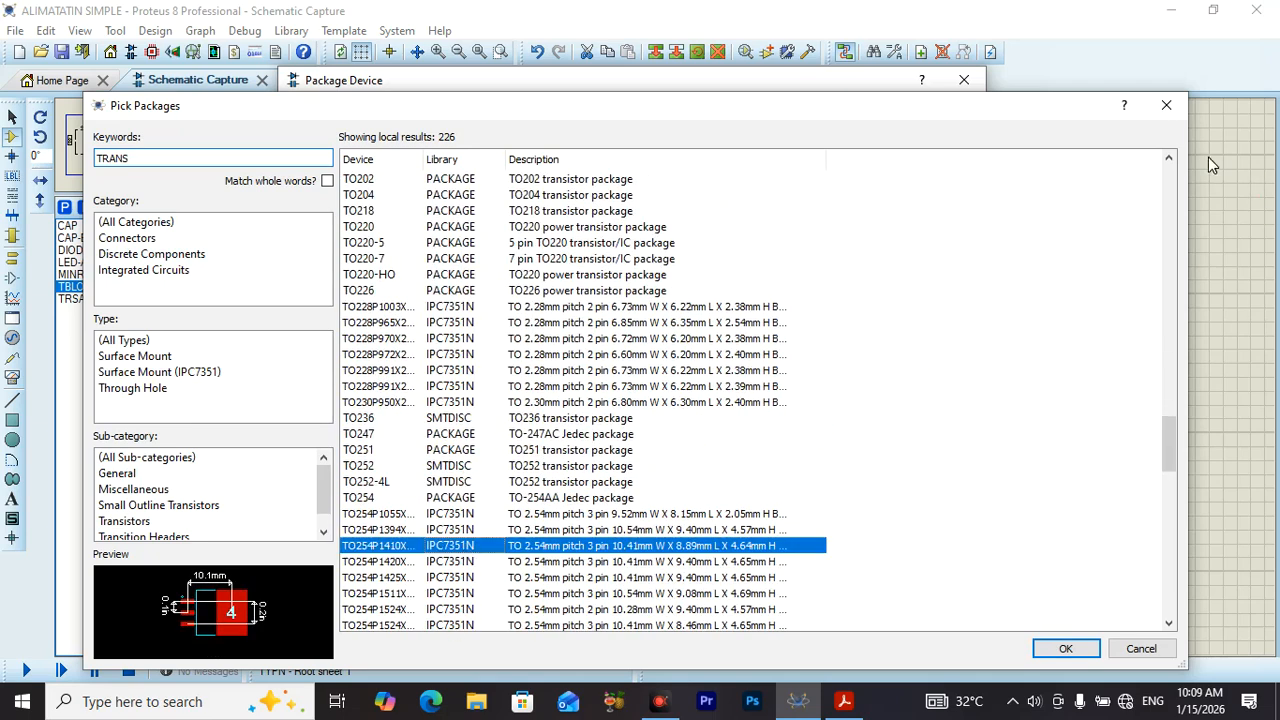
pyautogui.click(1172, 117)
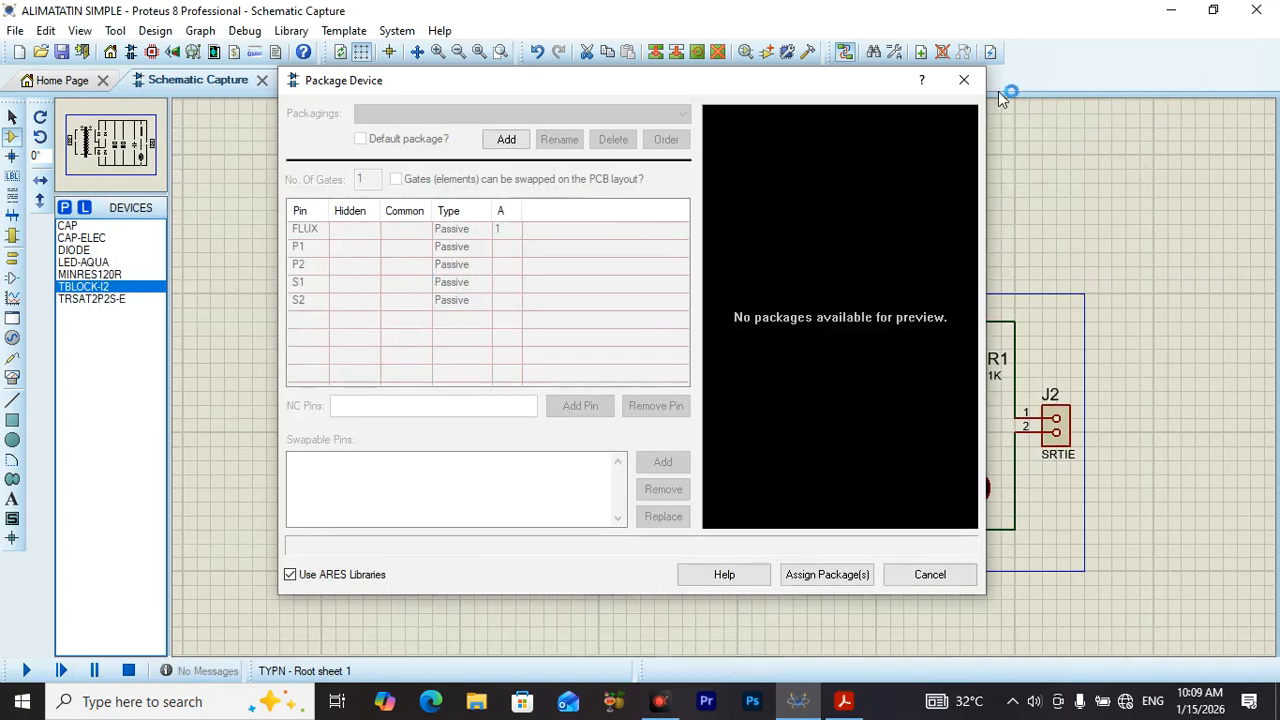
pyautogui.click(966, 81)
pyautogui.click(612, 369)
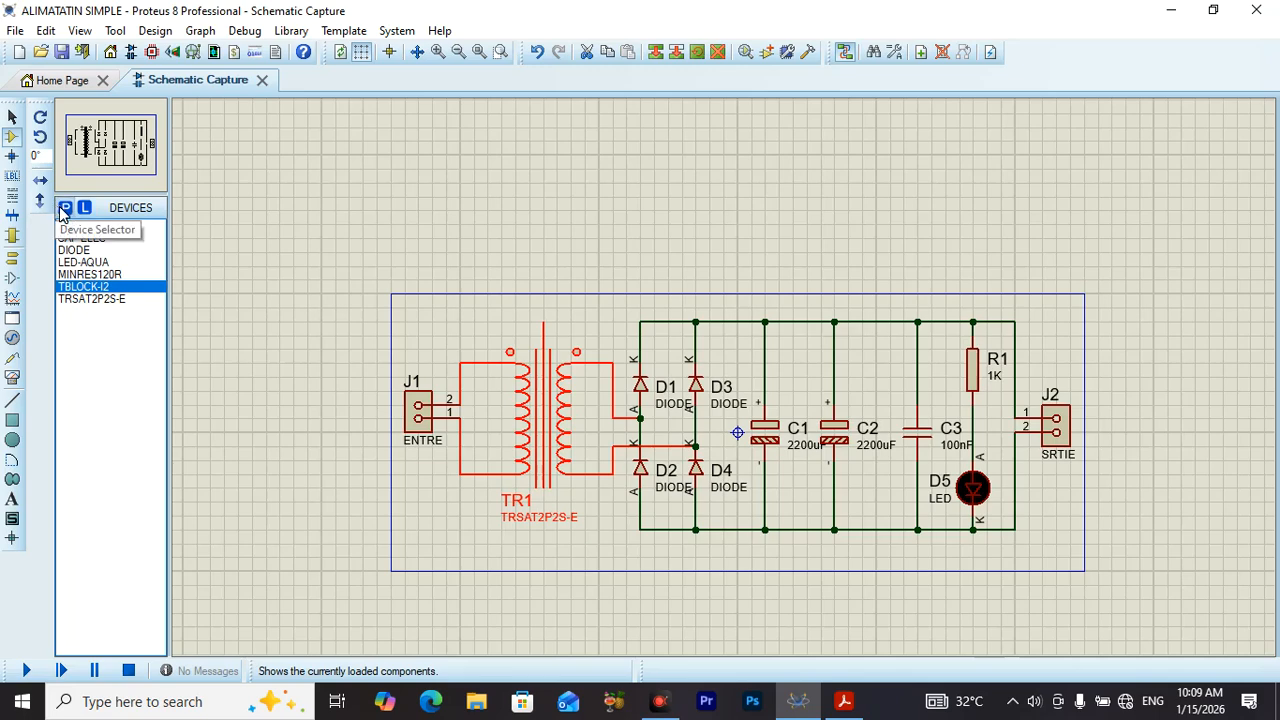
# Step: Search the device library for TRANSFOR and check the previews of the TRAN models and TRSAT2P2S-E for a PCB package
pyautogui.click(64, 208)
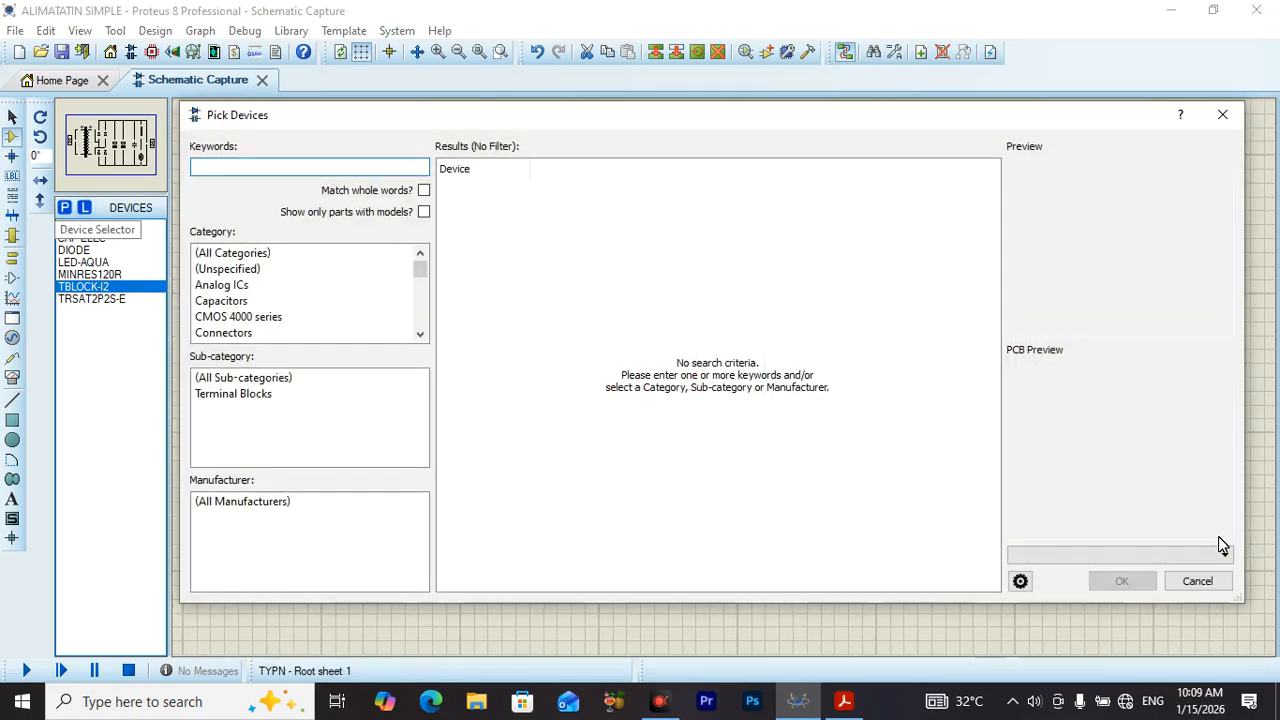
pyautogui.write('TRANSFOR')
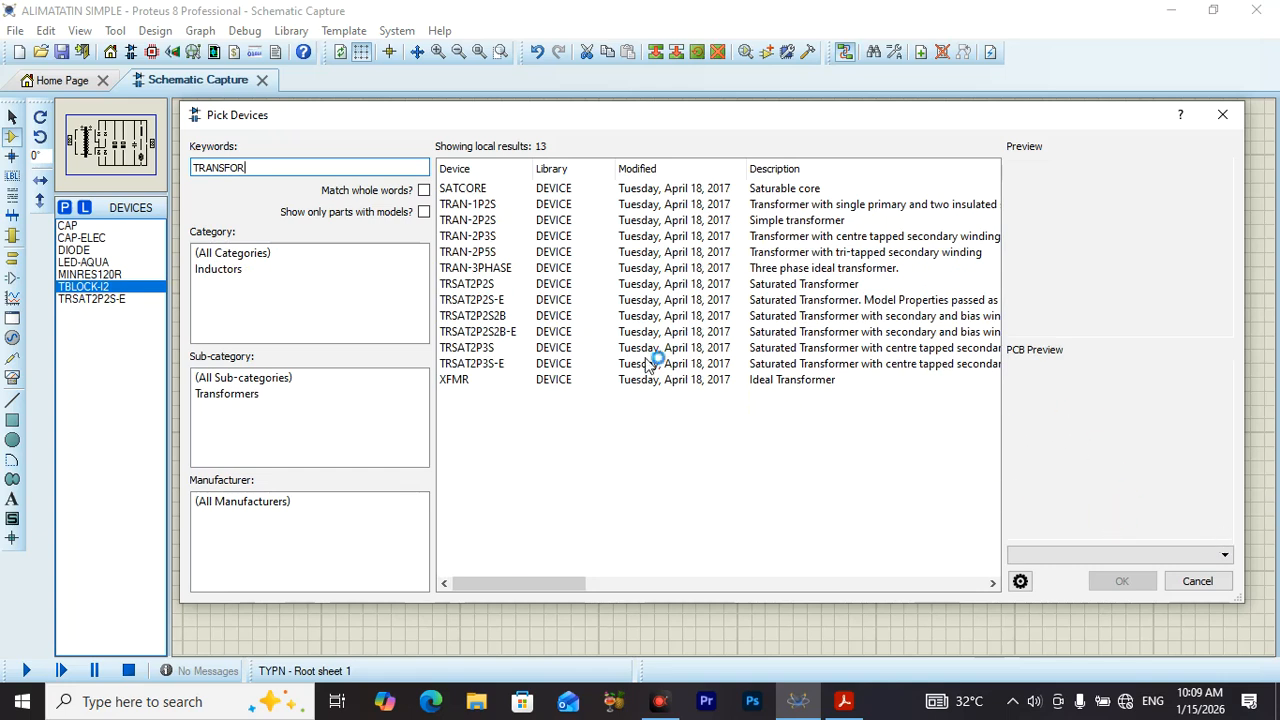
pyautogui.click(546, 237)
pyautogui.click(545, 253)
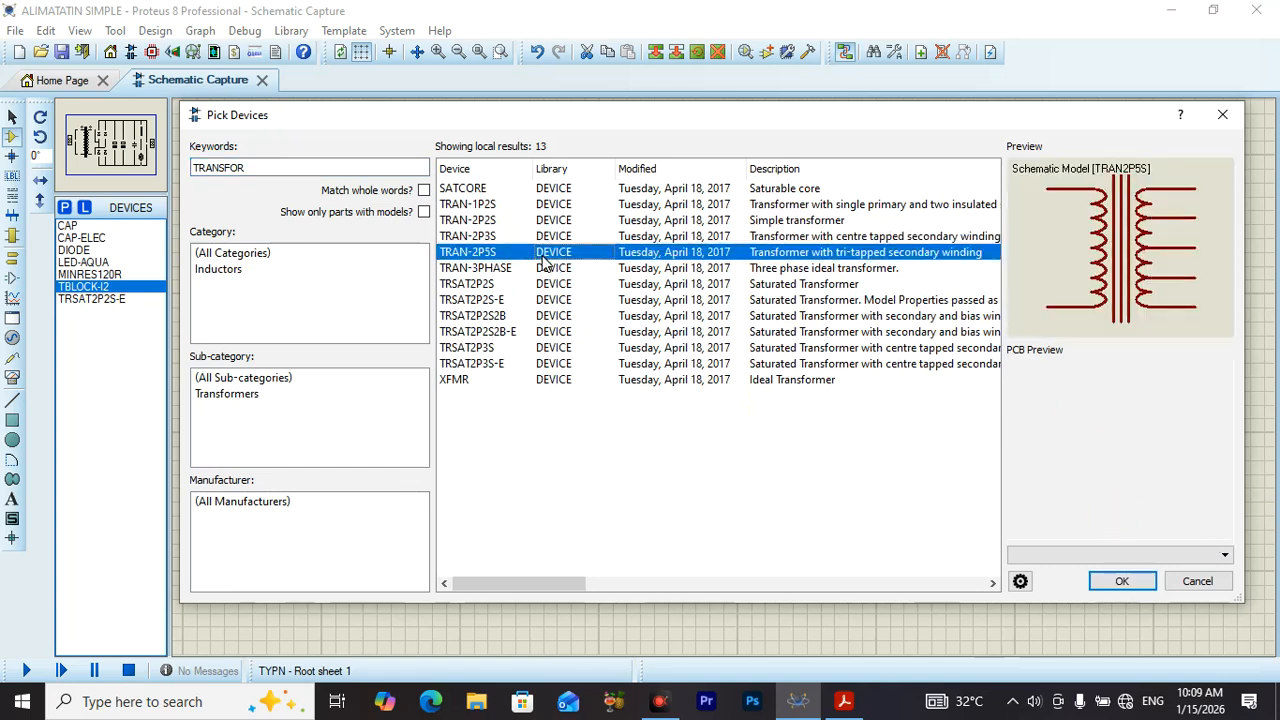
pyautogui.click(545, 268)
pyautogui.click(543, 300)
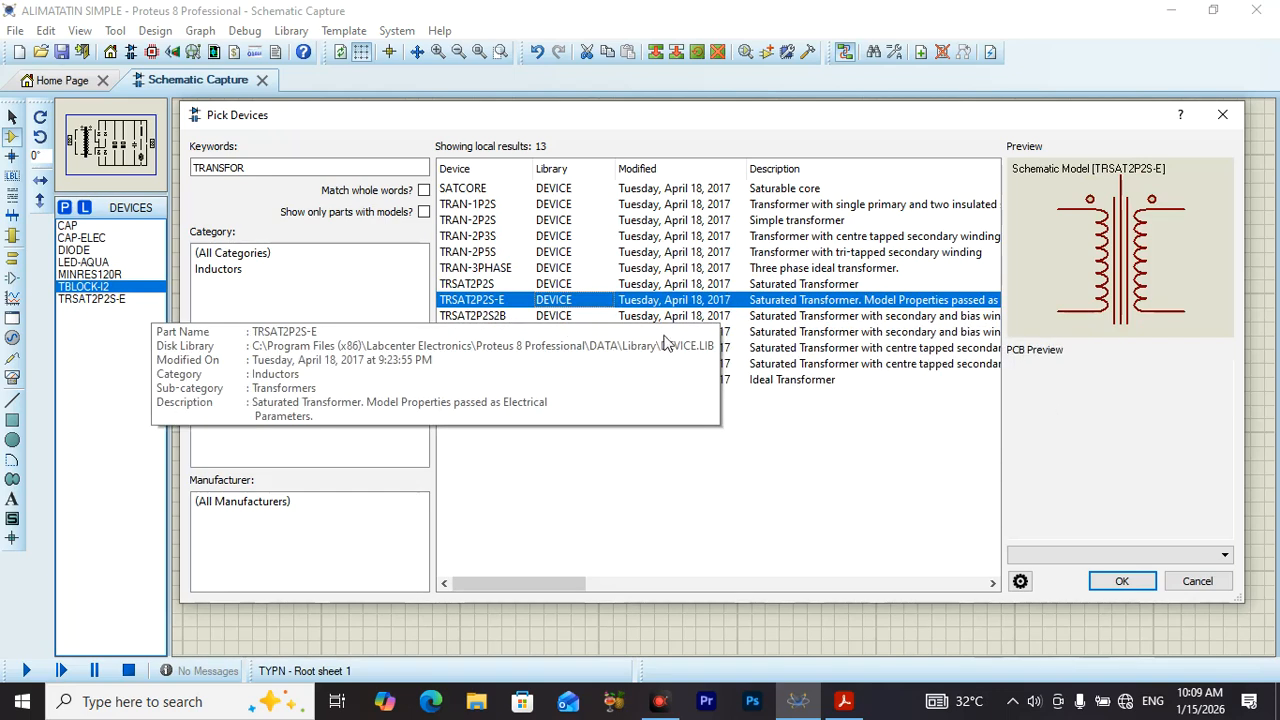
# Step: Check the previews and descriptions of the remaining saturated and ideal transformers, and close the device library without picking one
pyautogui.click(560, 316)
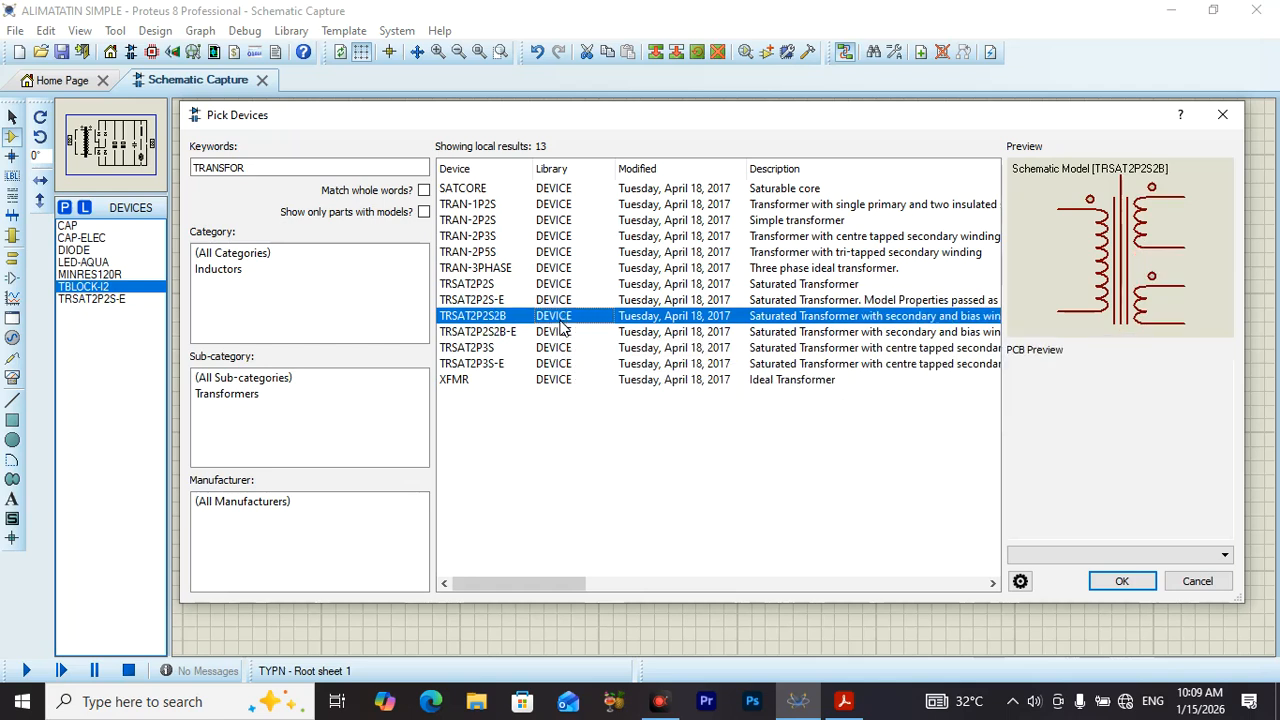
pyautogui.click(558, 331)
pyautogui.click(558, 347)
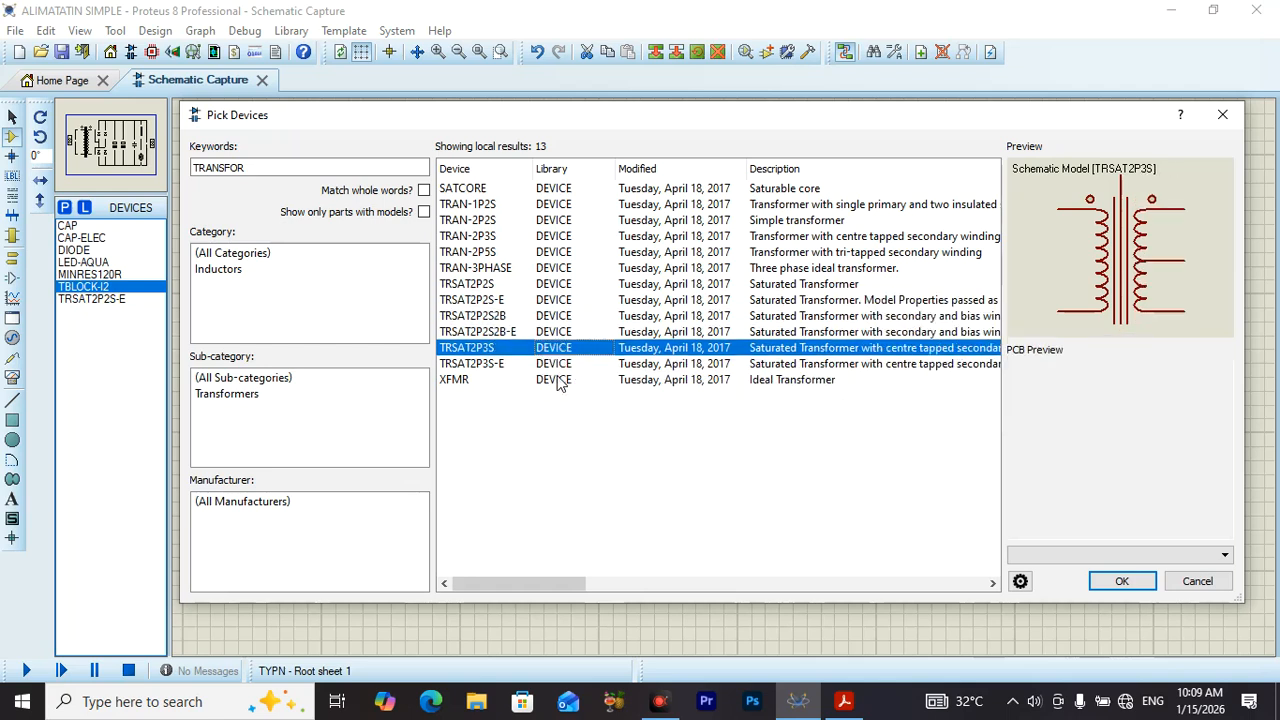
pyautogui.click(559, 380)
pyautogui.click(561, 364)
pyautogui.click(542, 317)
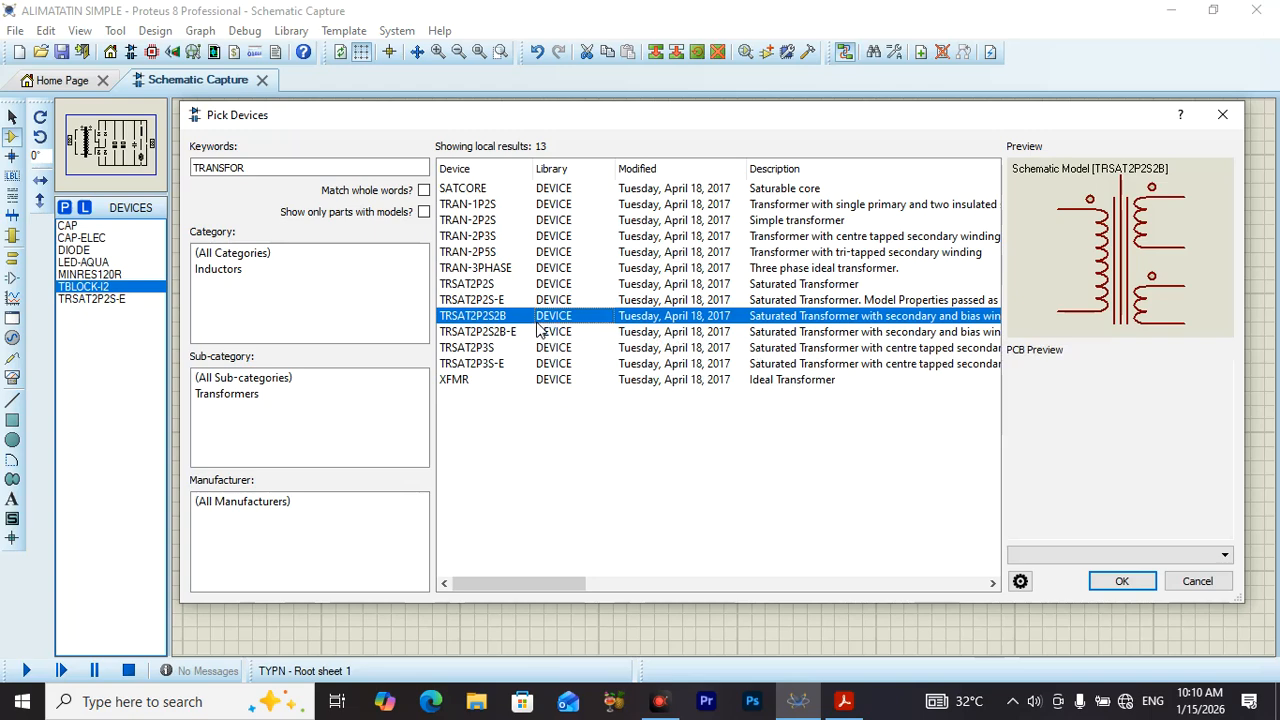
pyautogui.hscroll(5, 810, 279)
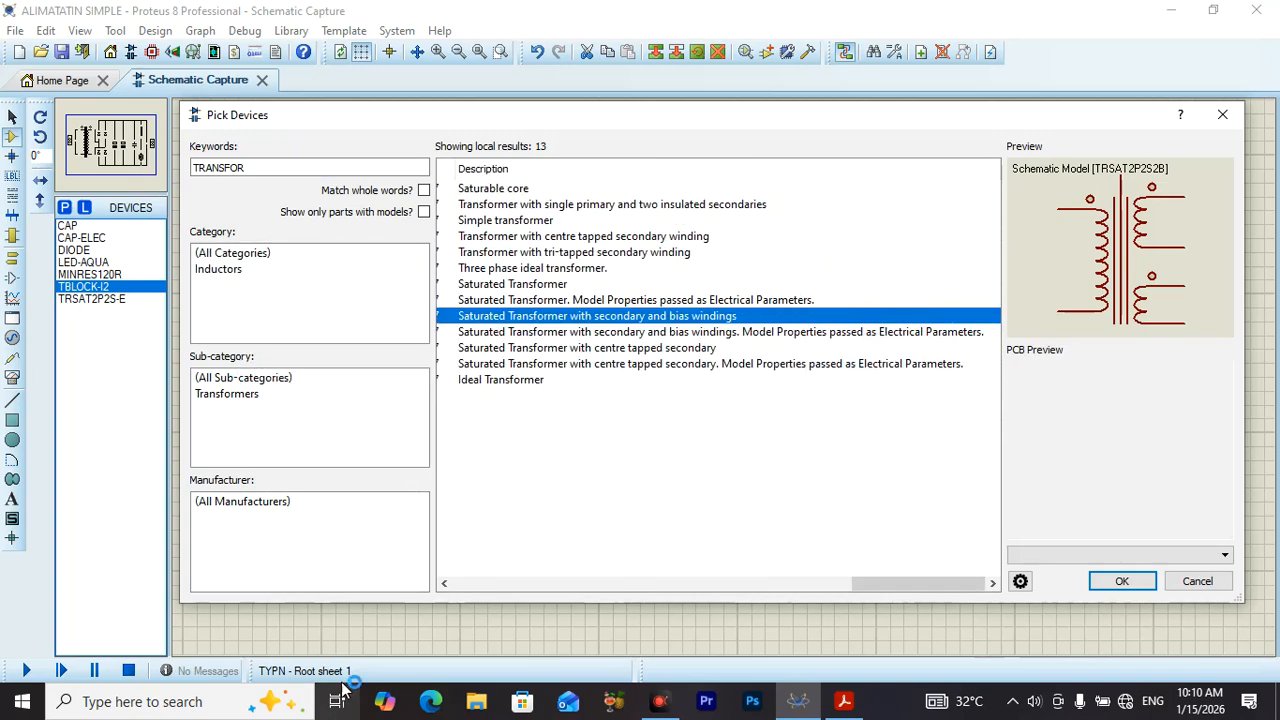
pyautogui.press('Escape')
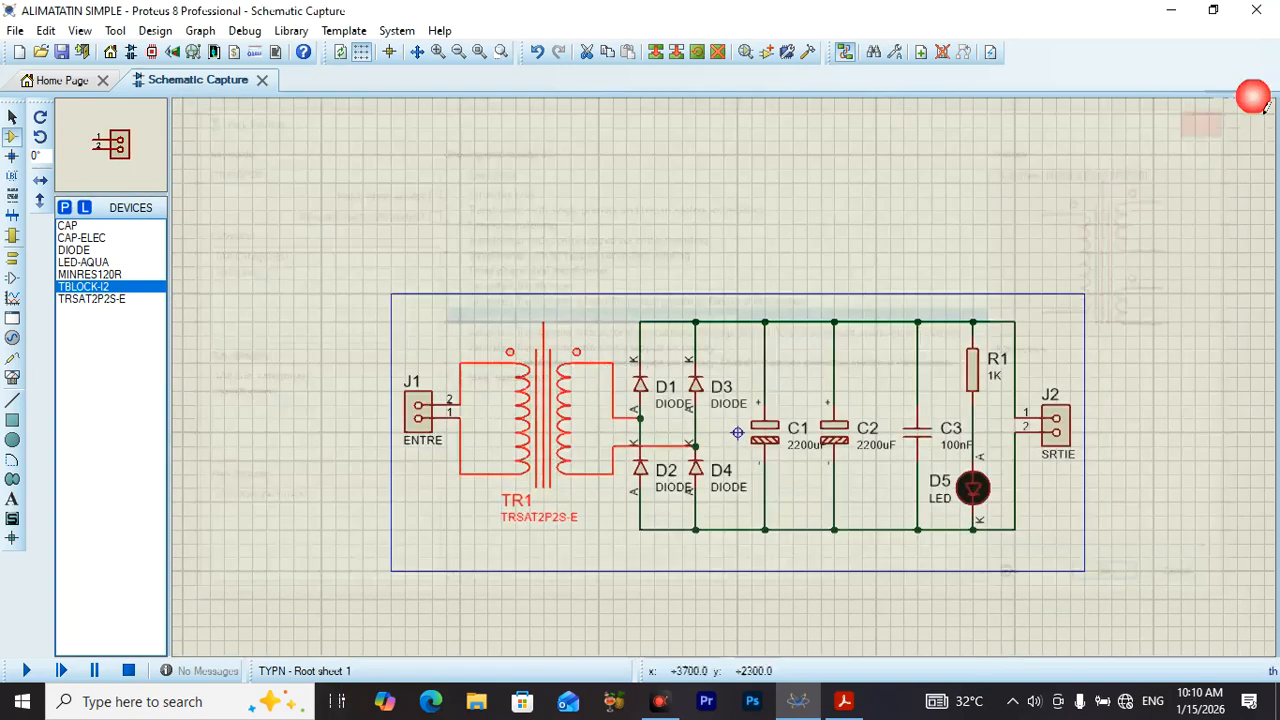
# Step: Open TR1's packaging and search the package library for TRANS
pyautogui.rightClick(577, 422)
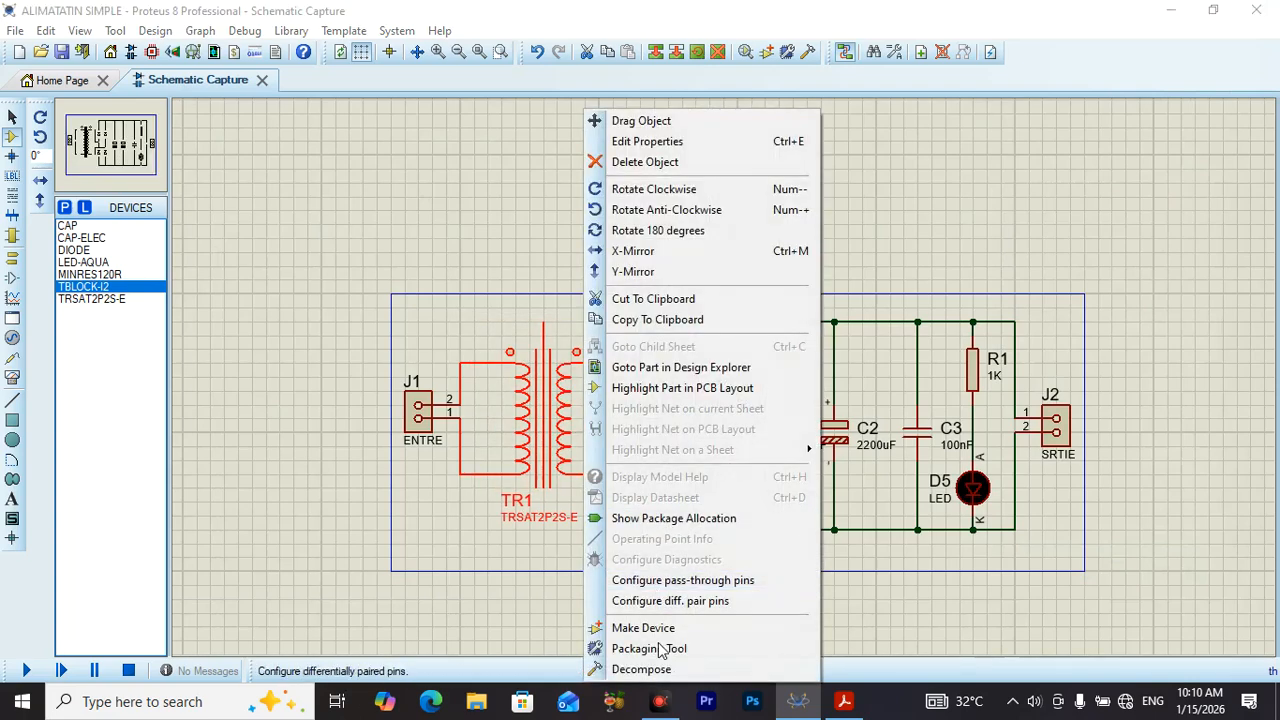
pyautogui.click(655, 648)
pyautogui.click(519, 139)
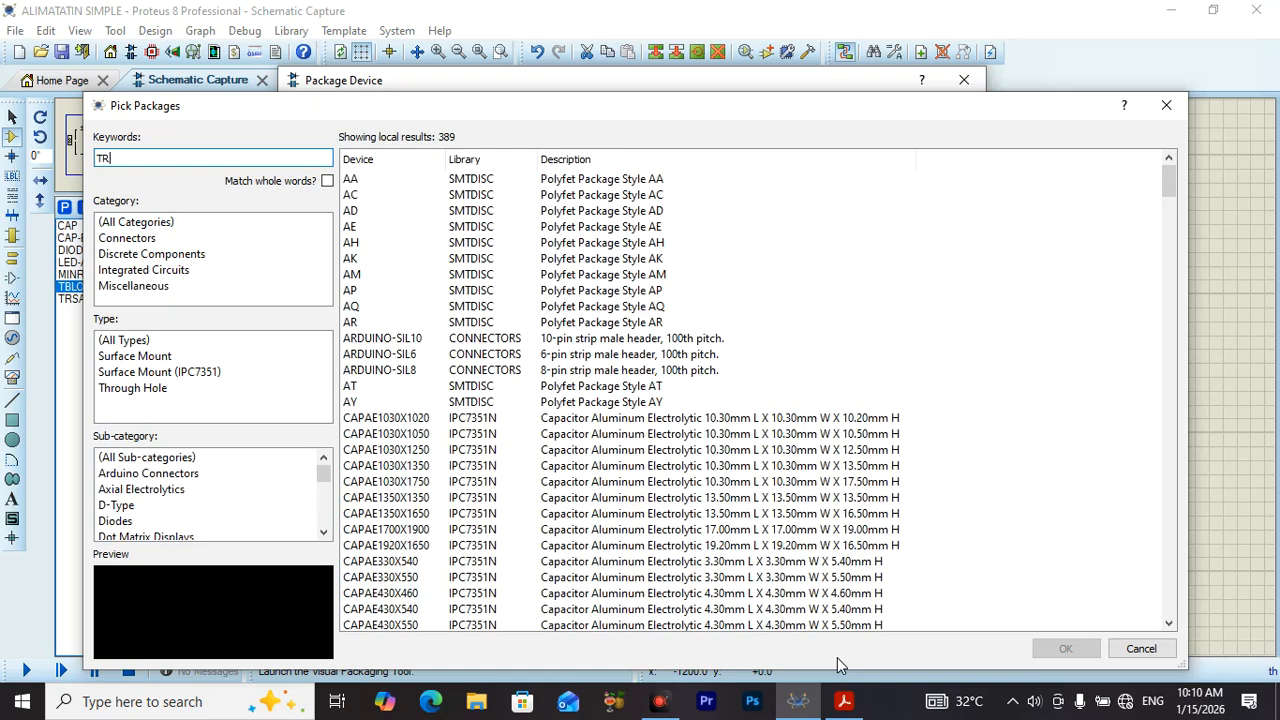
pyautogui.write('A')
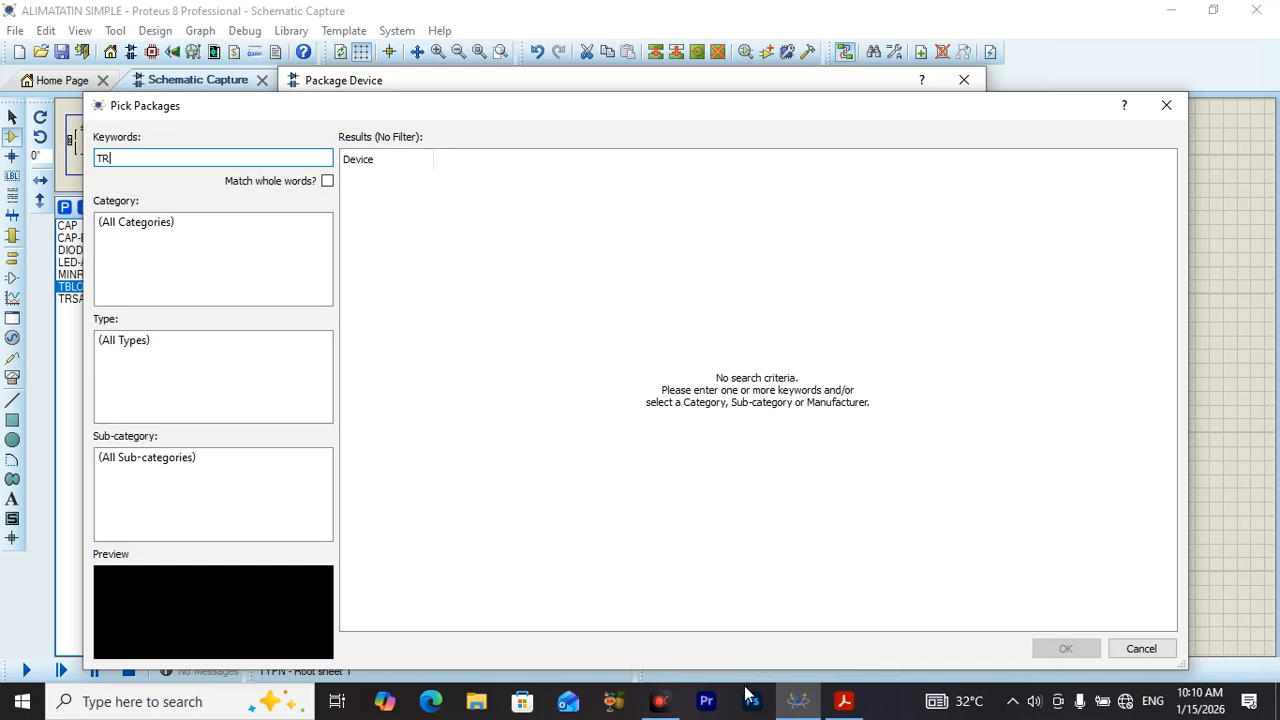
pyautogui.write('NSF')
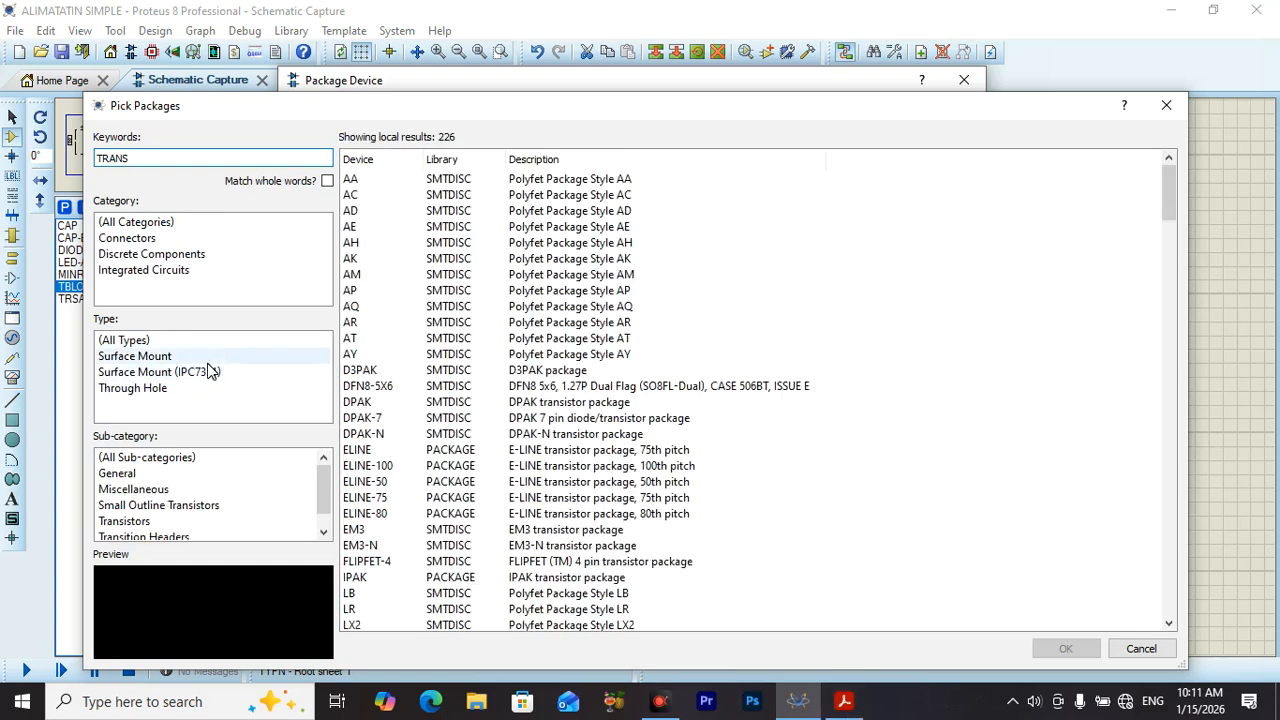
# Step: Filter the TRANS packages by the Transistors and Transition Headers sub-categories and preview the D3PAK and TRANS 38 DIL footprints
pyautogui.moveTo(327, 478); pyautogui.dragTo(163, 520)
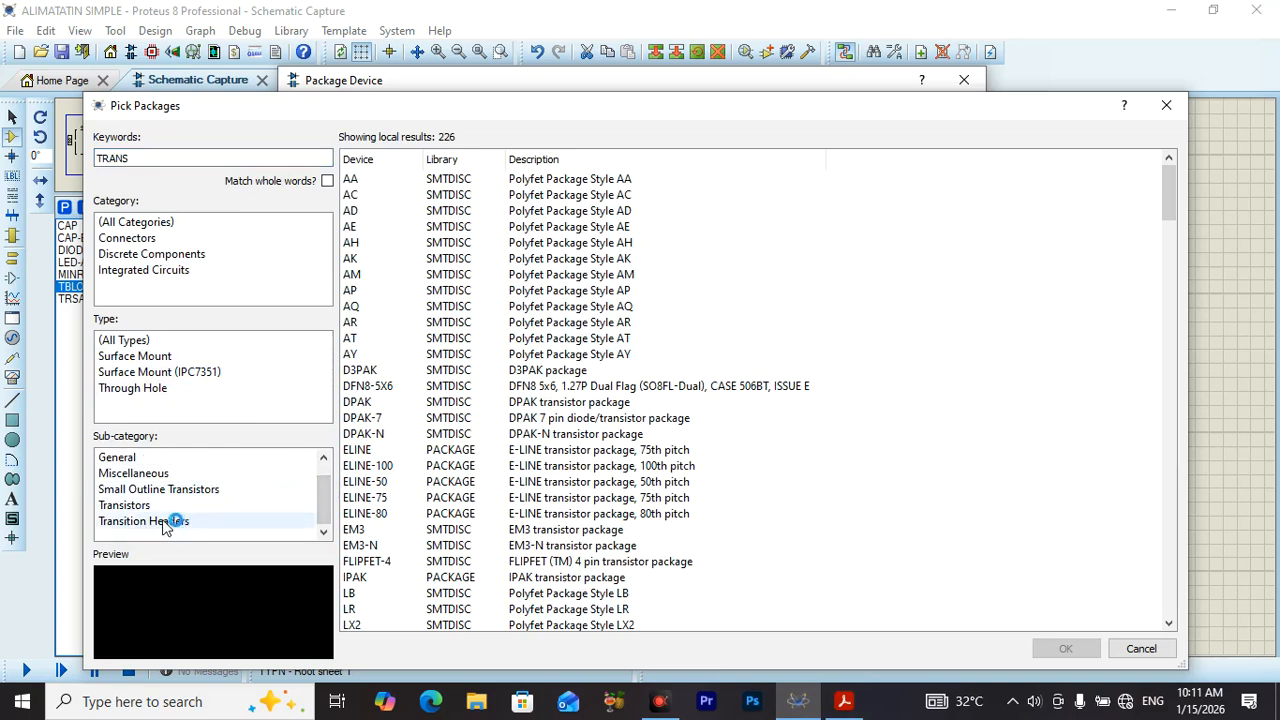
pyautogui.click(165, 507)
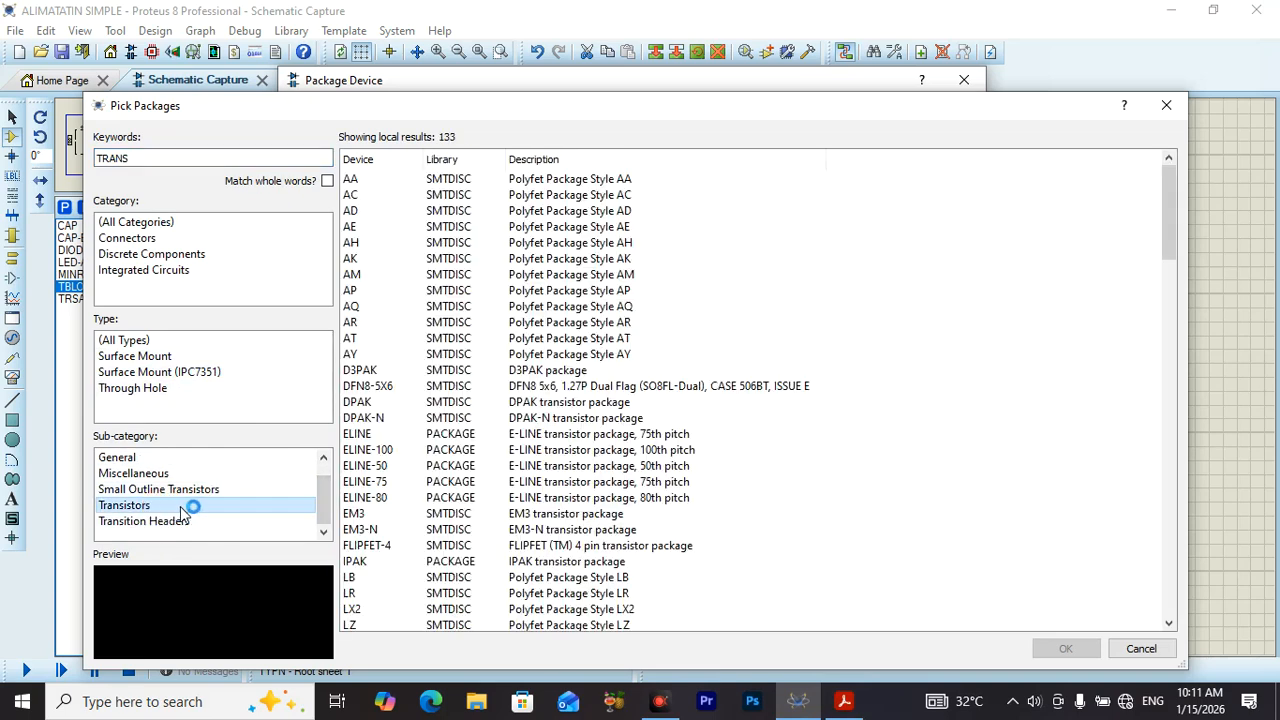
pyautogui.click(500, 325)
pyautogui.click(485, 372)
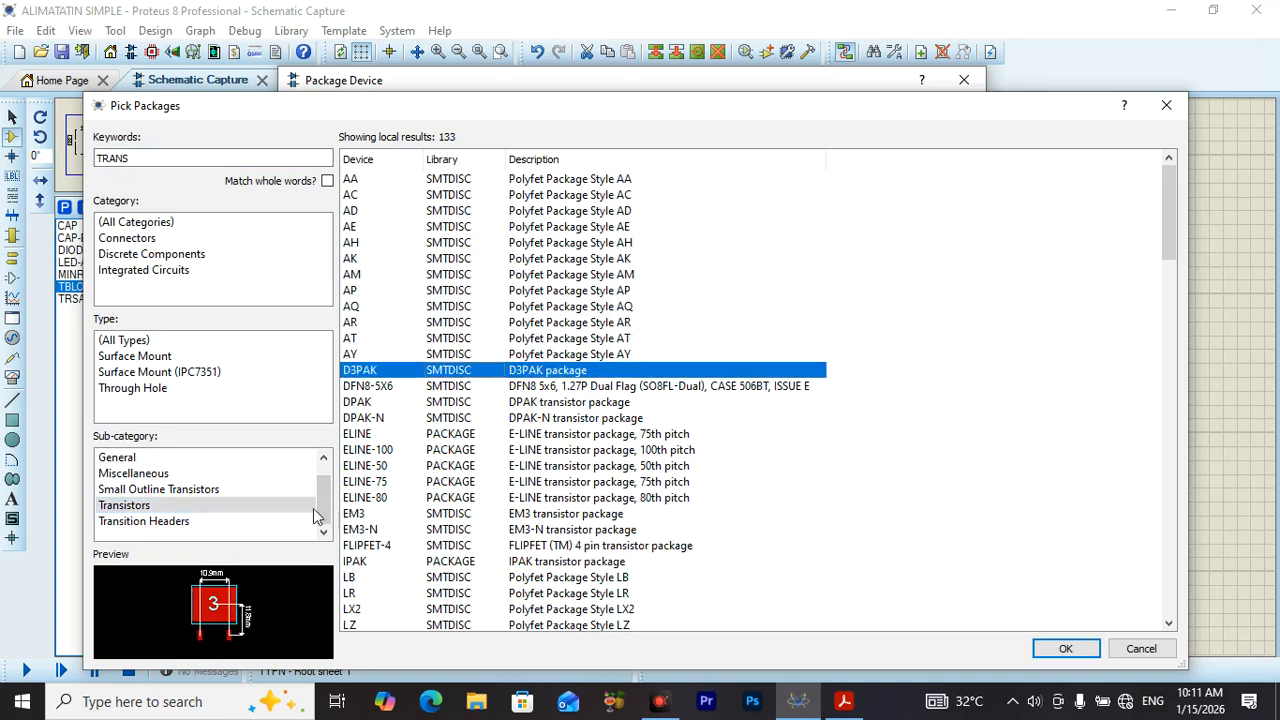
pyautogui.click(181, 526)
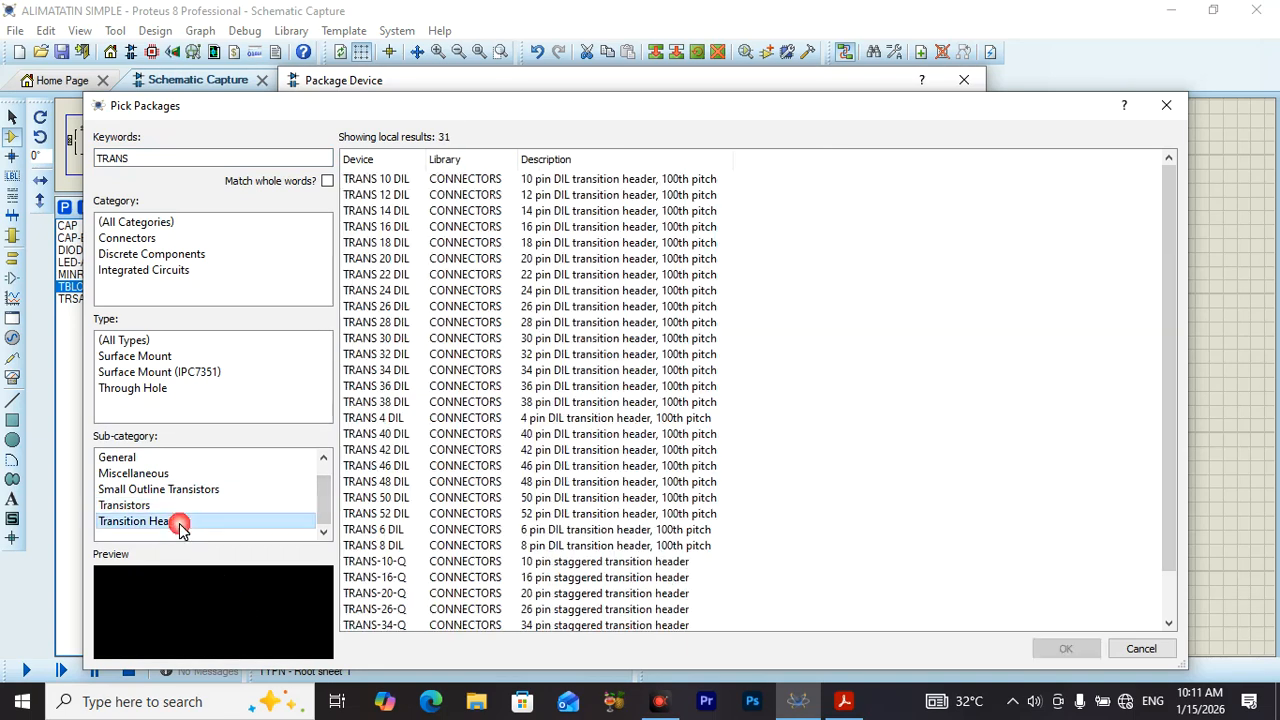
pyautogui.click(458, 403)
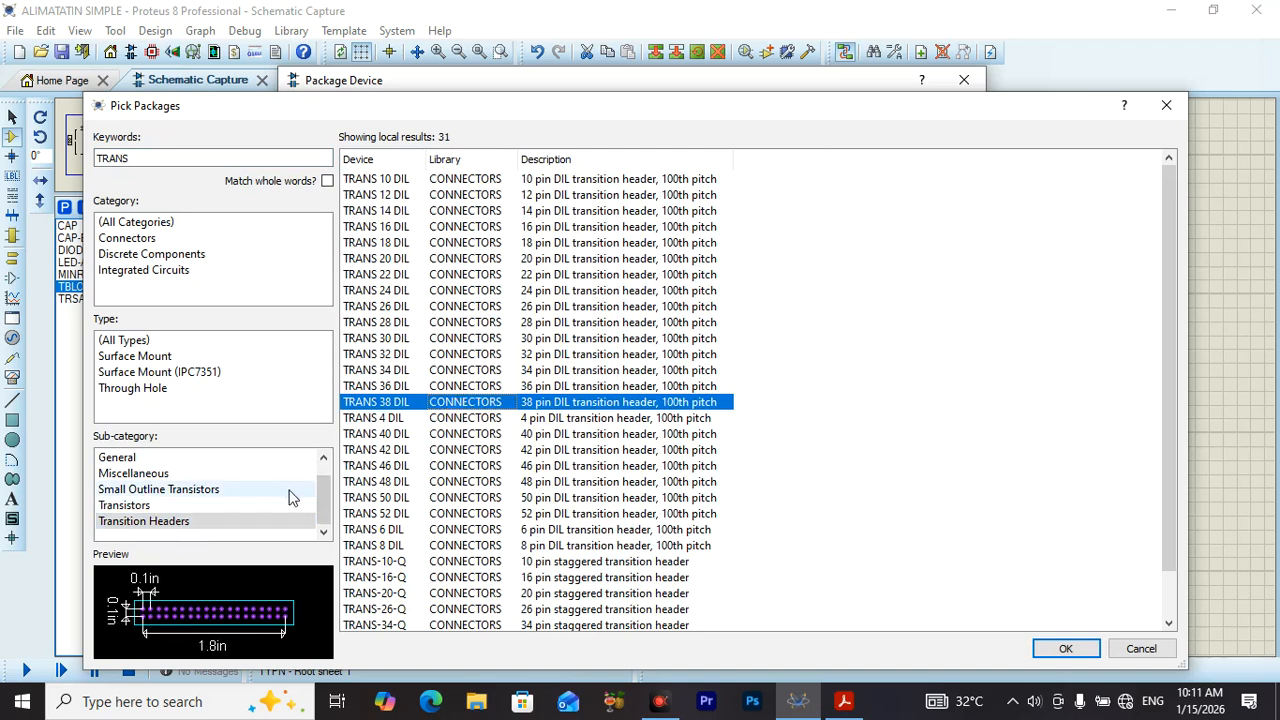
# Step: Check the General sub-category of the TRANS packages and close TR1's packaging without assigning one, discarding the changes
pyautogui.moveTo(323, 491); pyautogui.dragTo(325, 483)
pyautogui.click(177, 489)
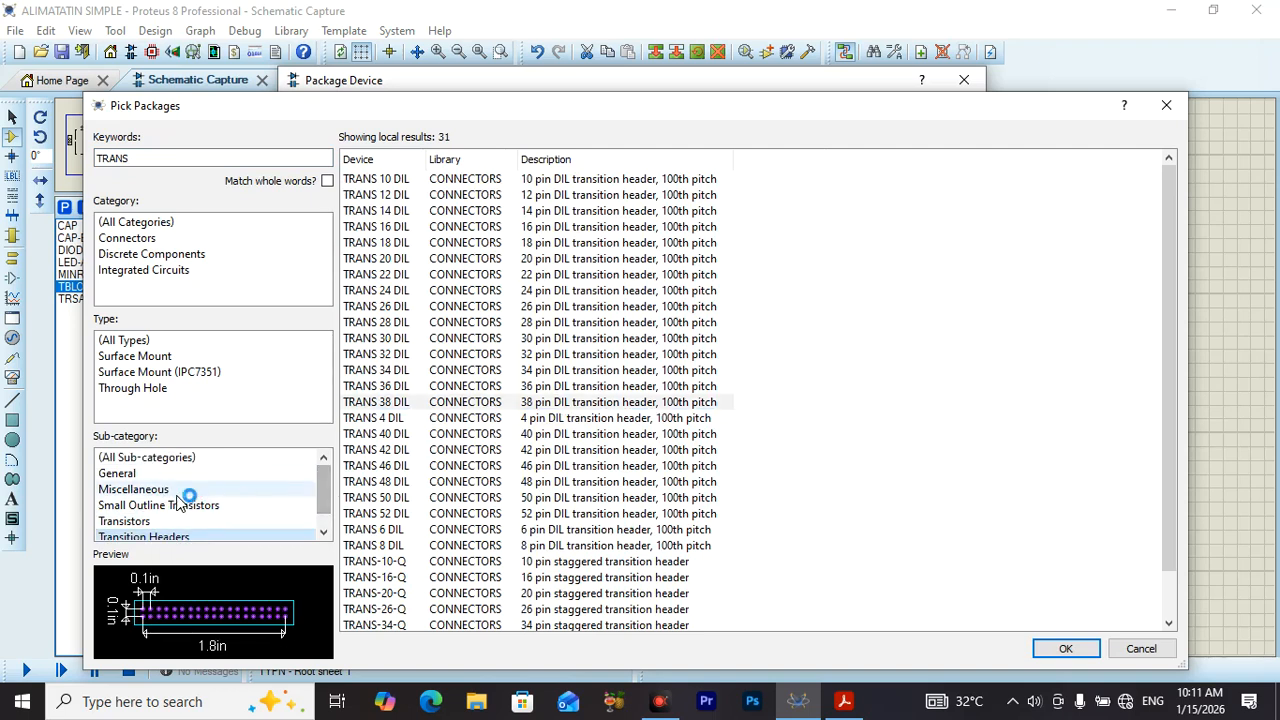
pyautogui.click(180, 474)
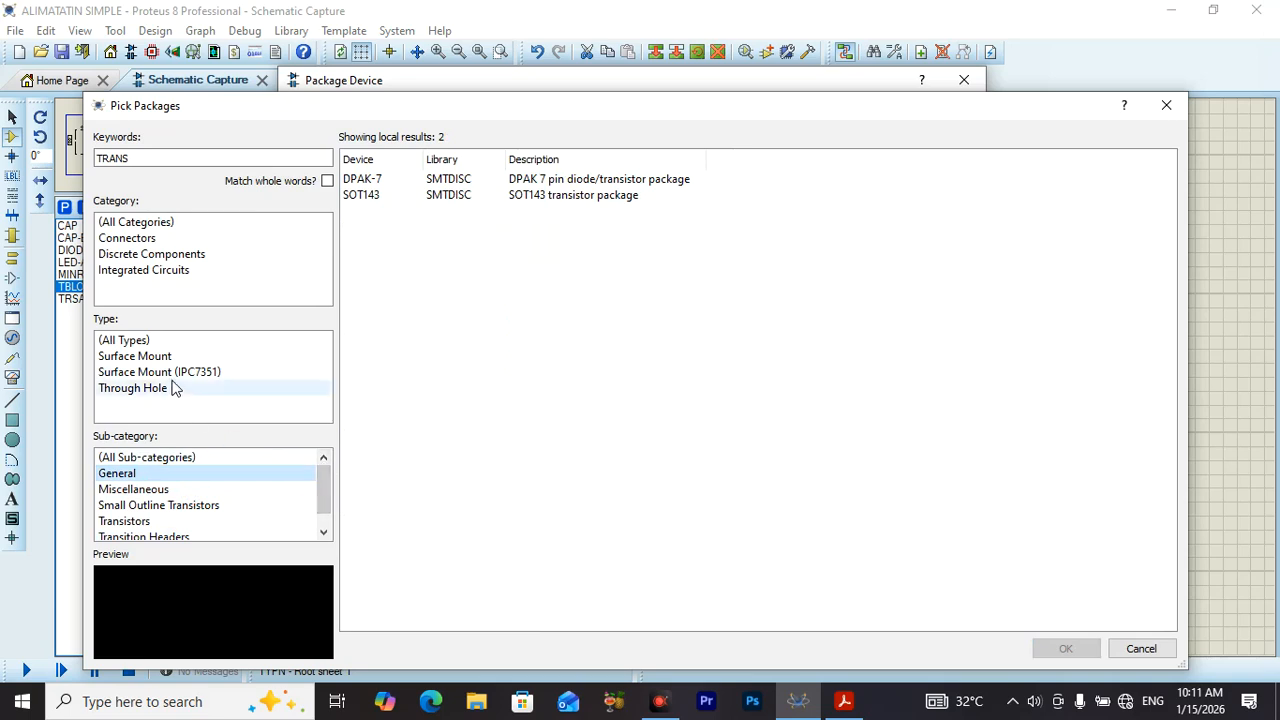
pyautogui.scroll(-1, 245, 512)
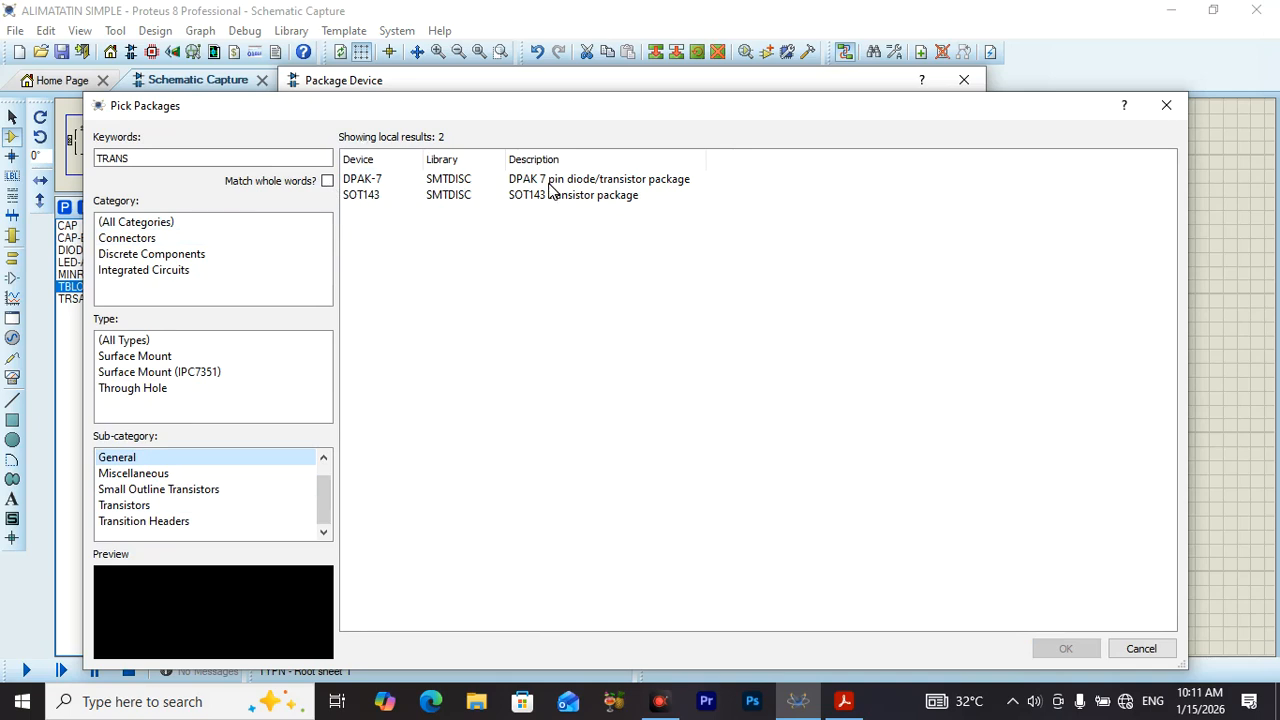
pyautogui.click(1166, 105)
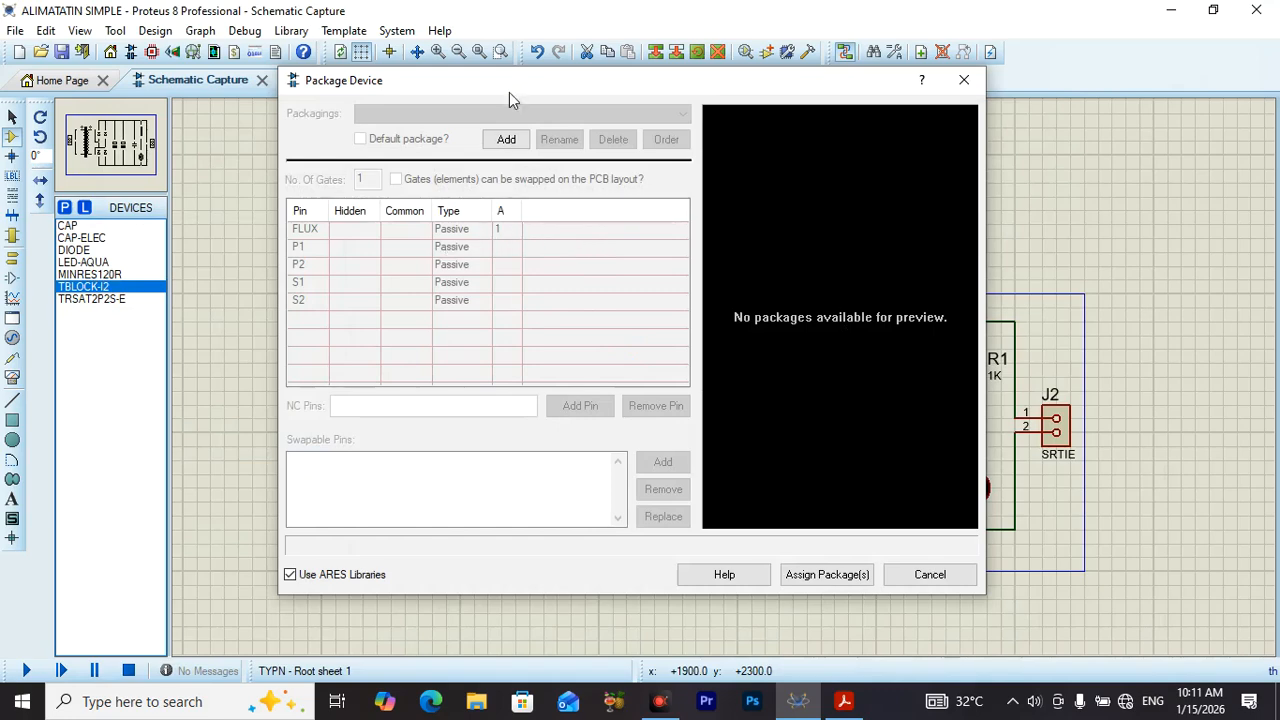
pyautogui.click(506, 141)
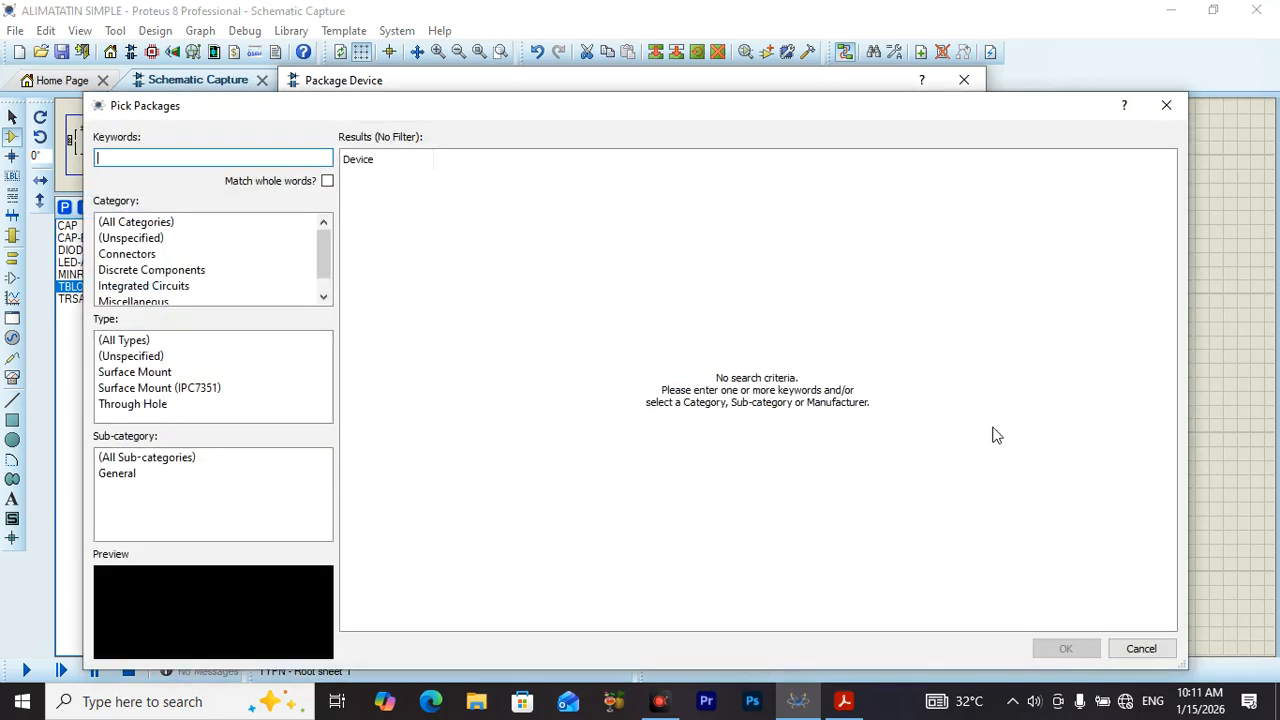
pyautogui.click(1165, 105)
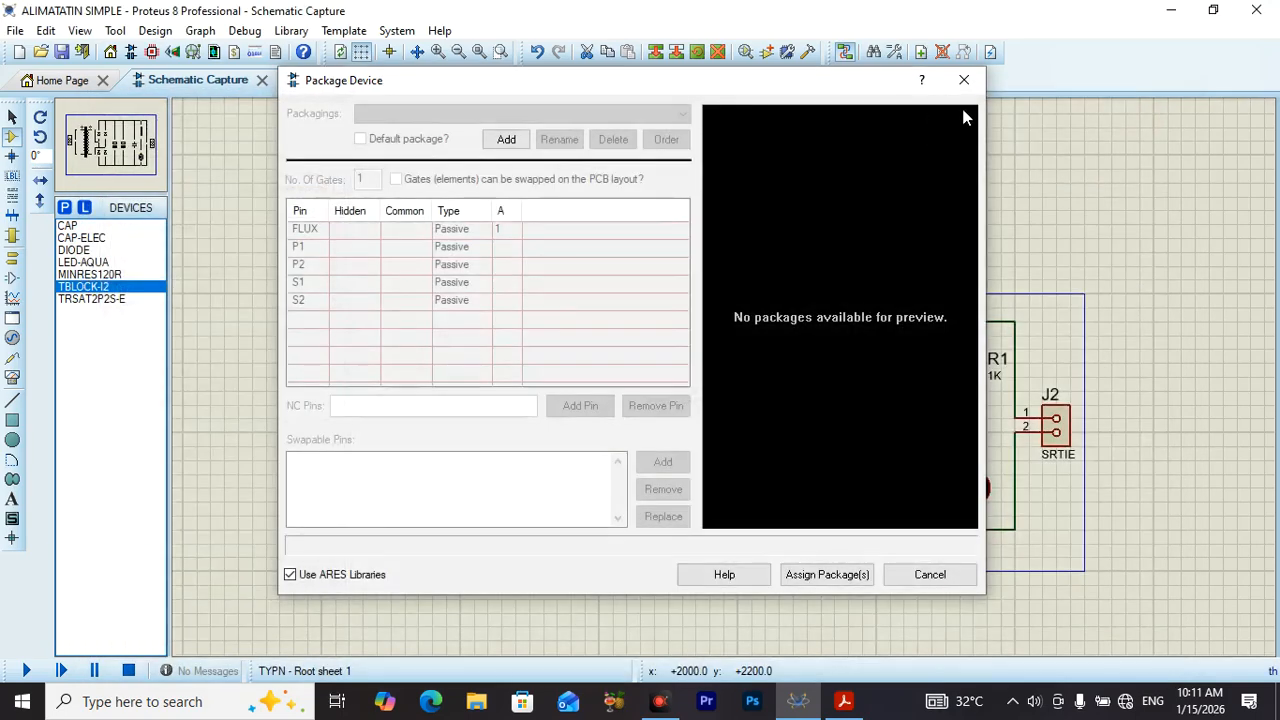
pyautogui.click(964, 85)
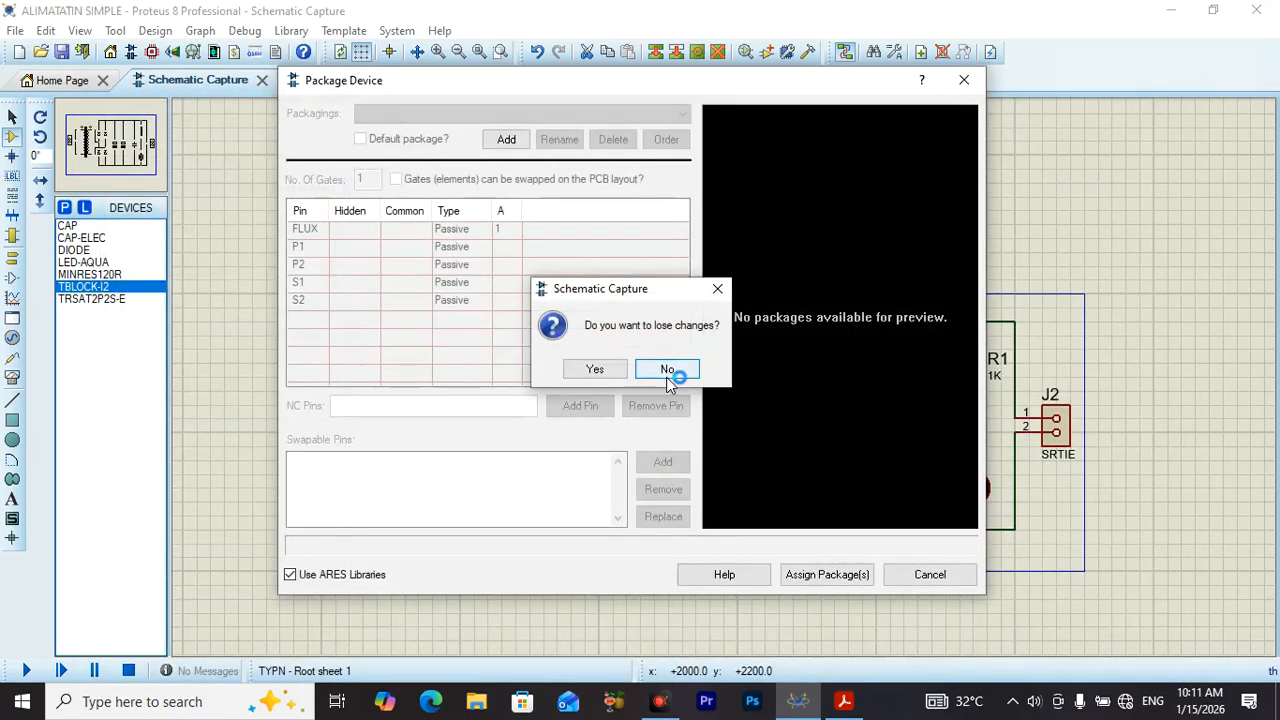
pyautogui.click(594, 370)
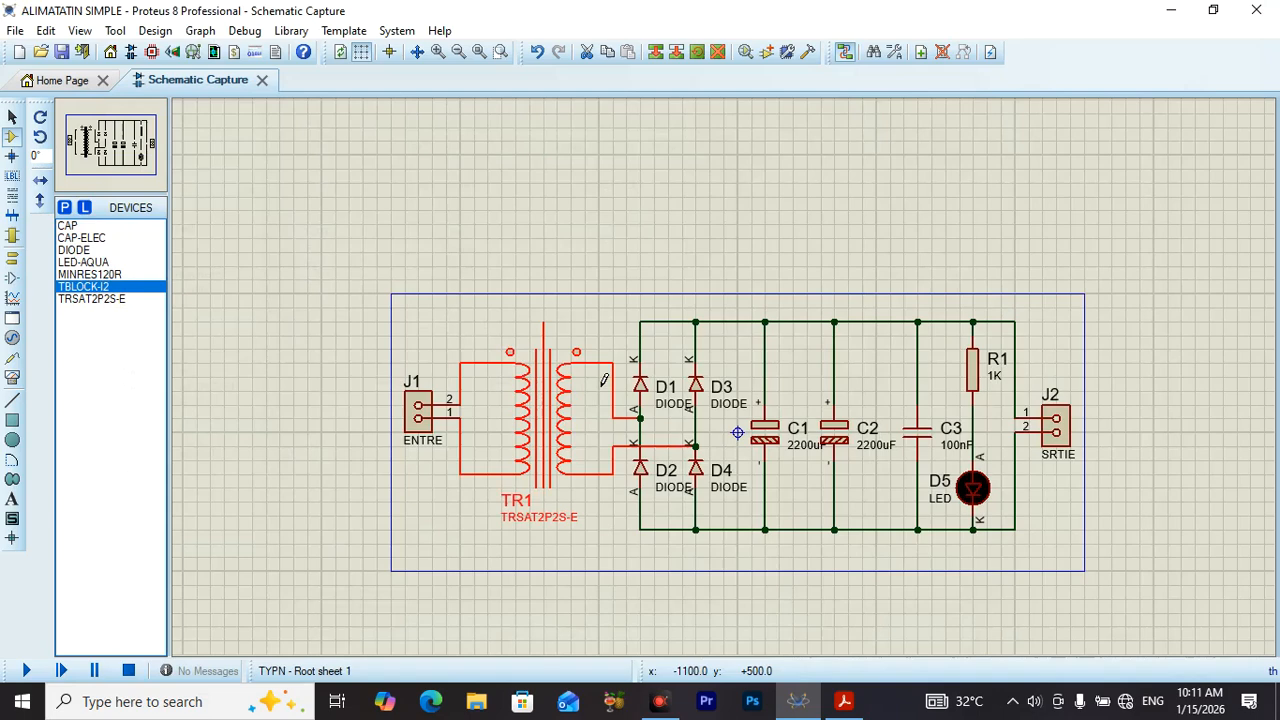
# Step: Assign the DIODE40 package to diode D1 and save the packaged device in the ASIMMDLS library
pyautogui.click(646, 394)
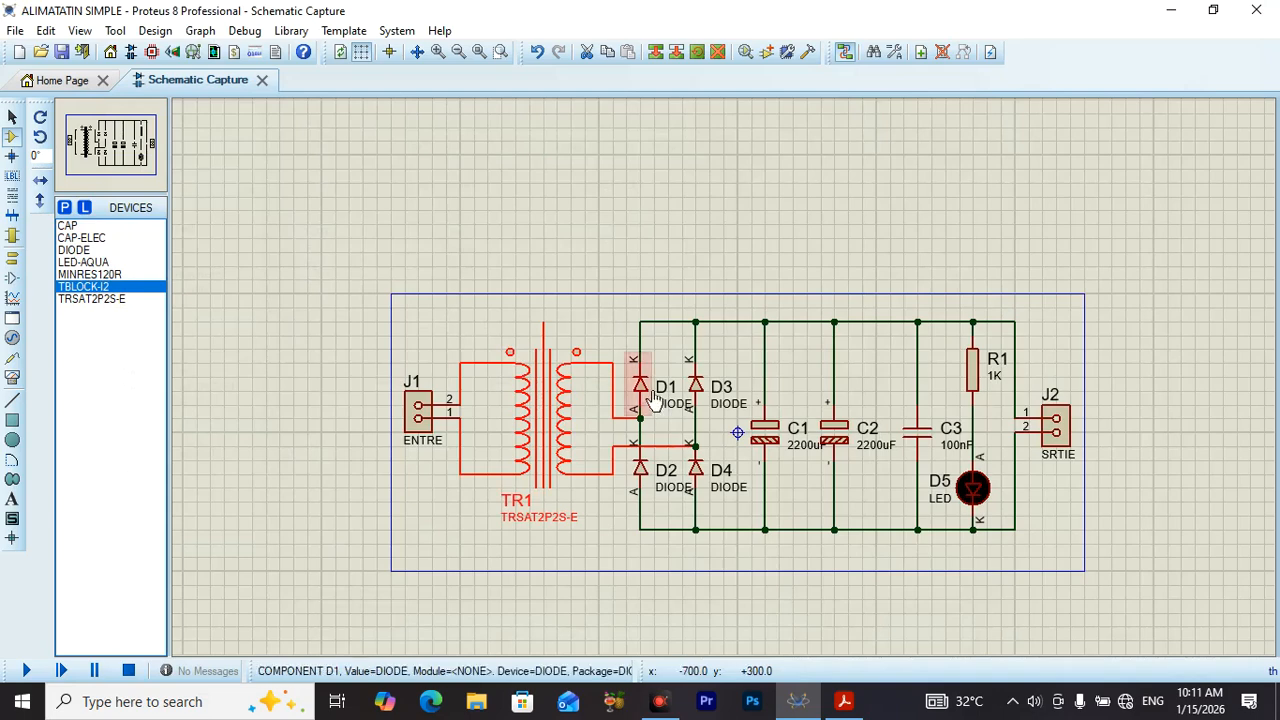
pyautogui.rightClick(646, 394)
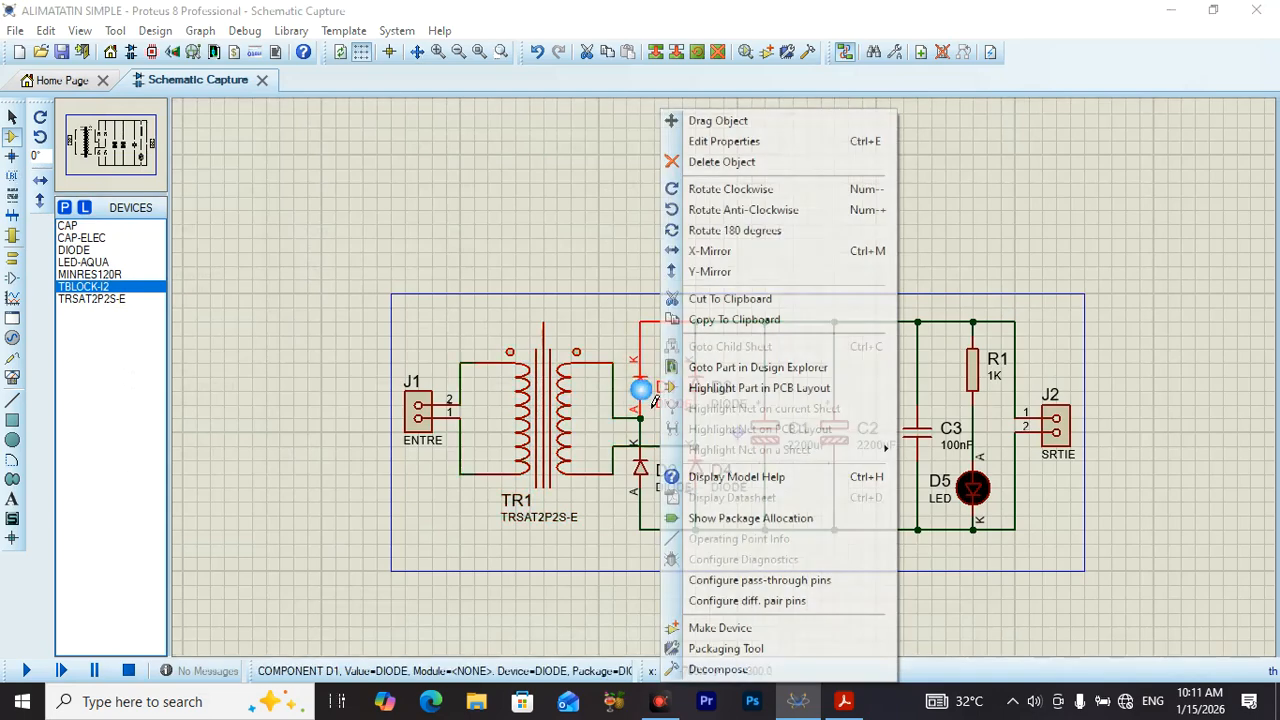
pyautogui.click(773, 650)
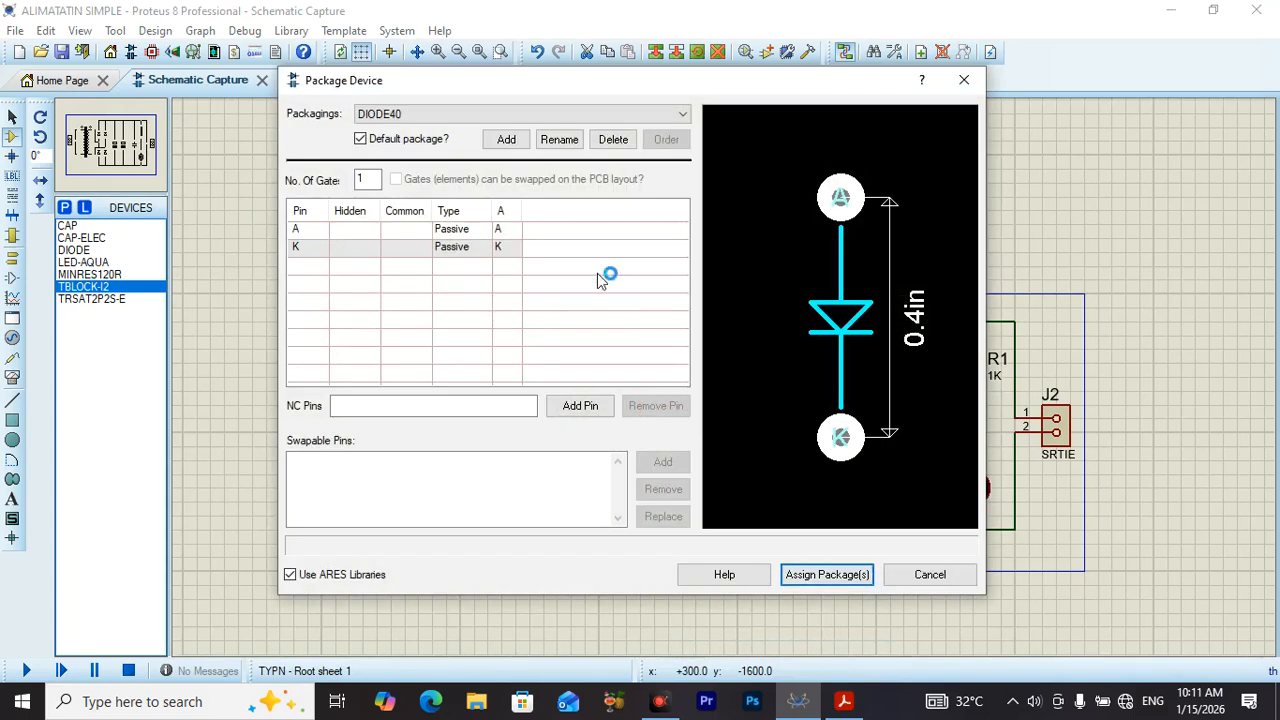
pyautogui.click(450, 113)
pyautogui.click(450, 112)
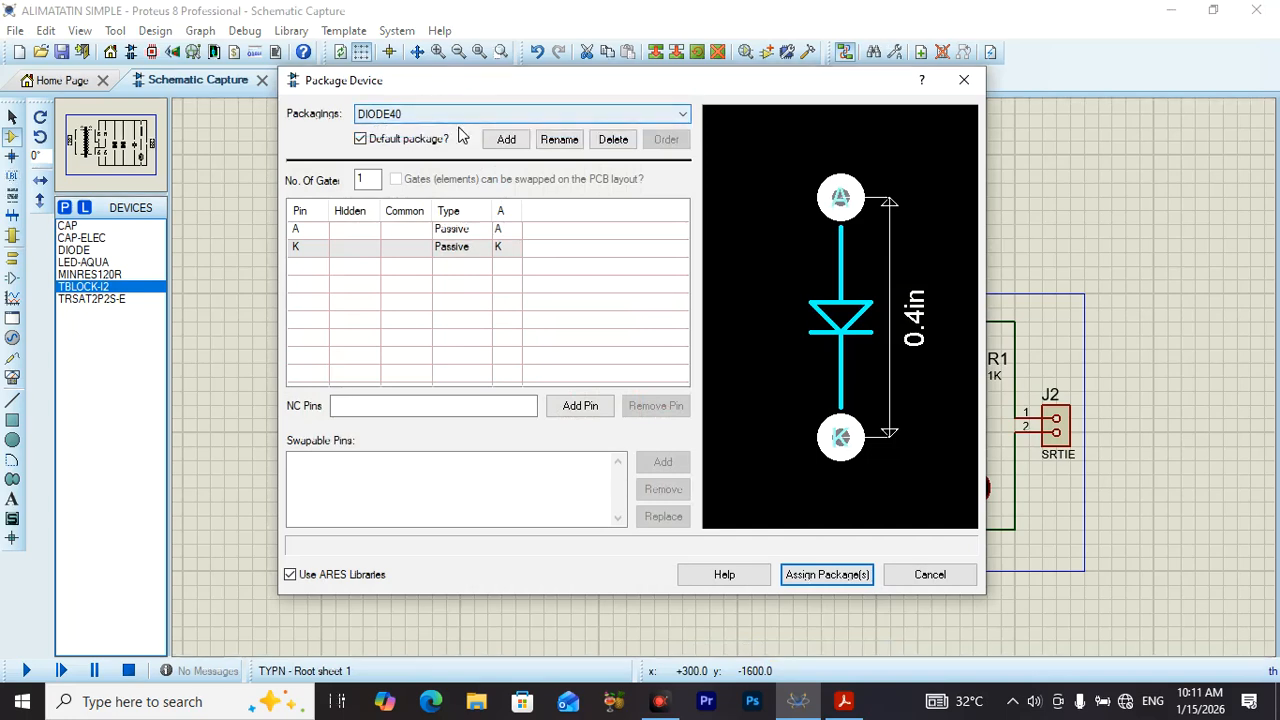
pyautogui.click(815, 576)
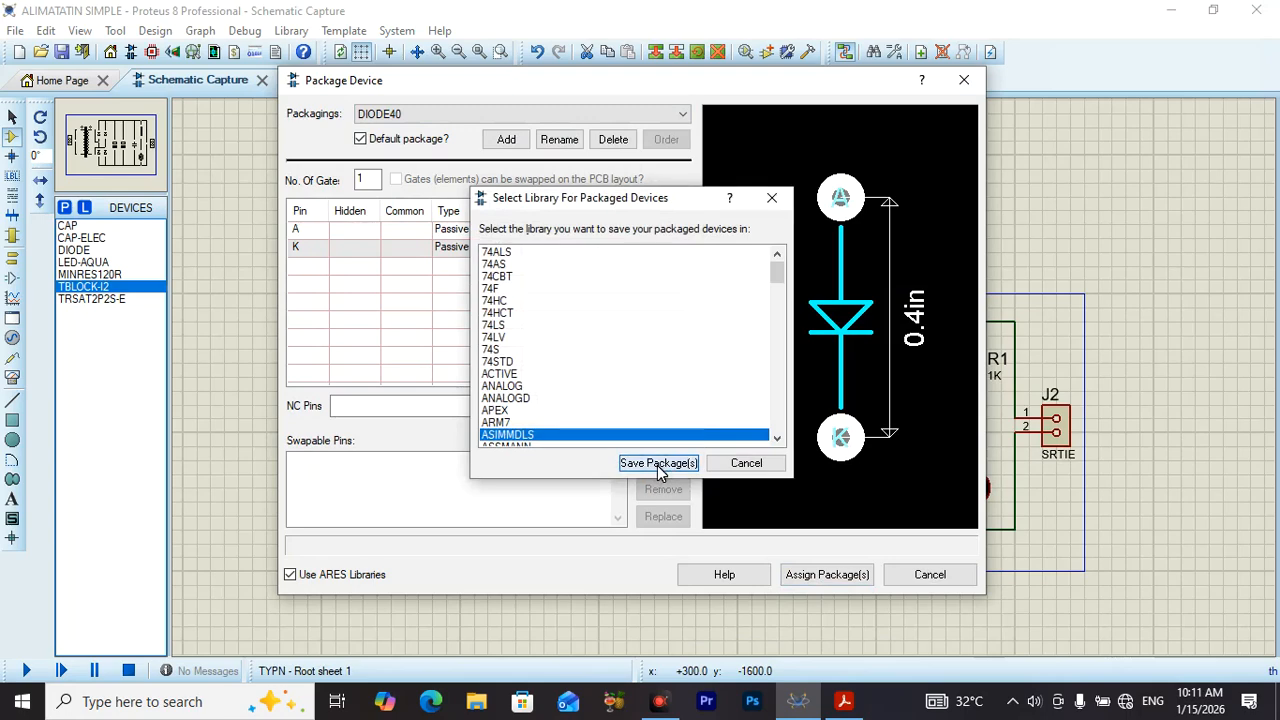
pyautogui.click(658, 464)
pyautogui.click(598, 370)
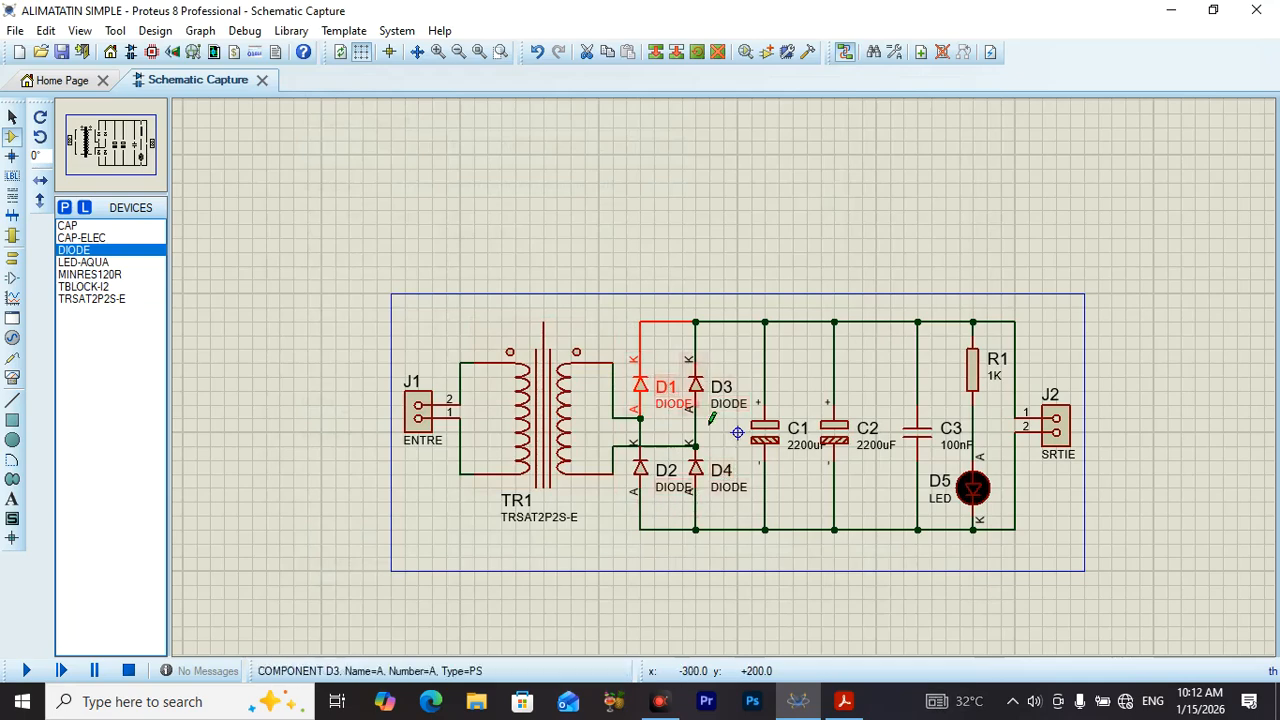
# Step: Assign the DIODE40 package to diode D3, saving the packaged device in the ASIMMDLS library
pyautogui.rightClick(697, 387)
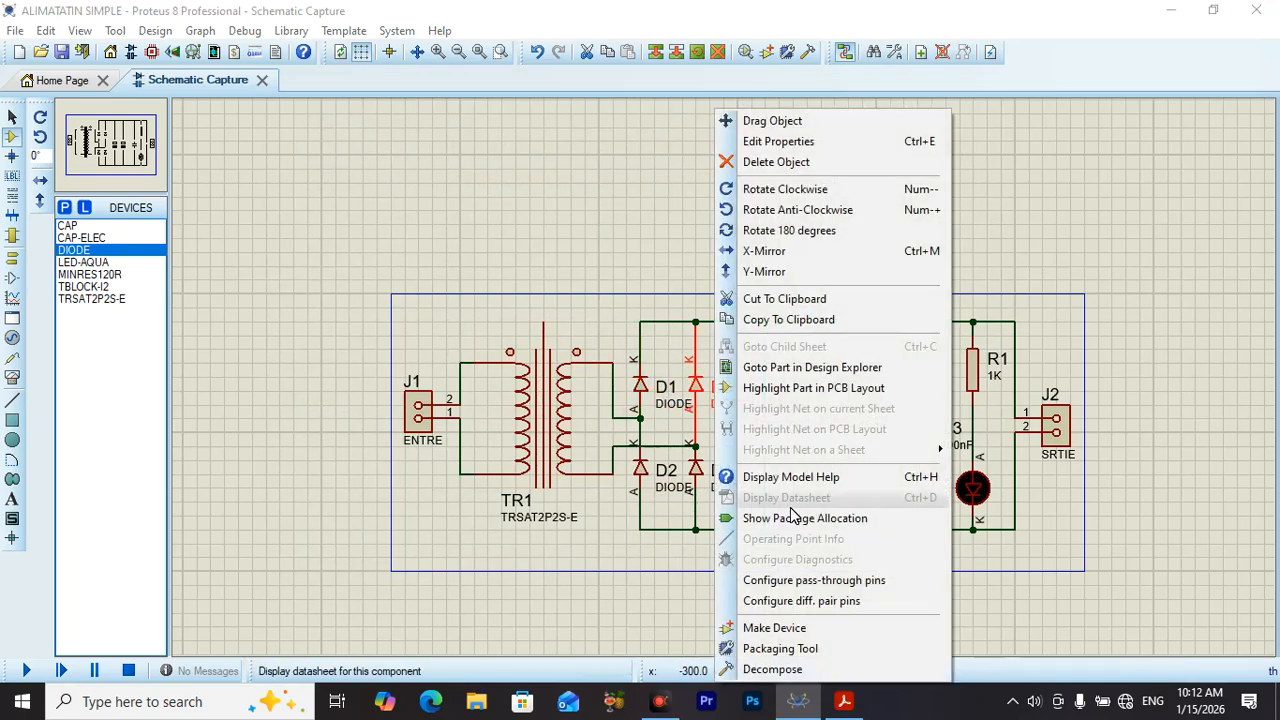
pyautogui.click(808, 649)
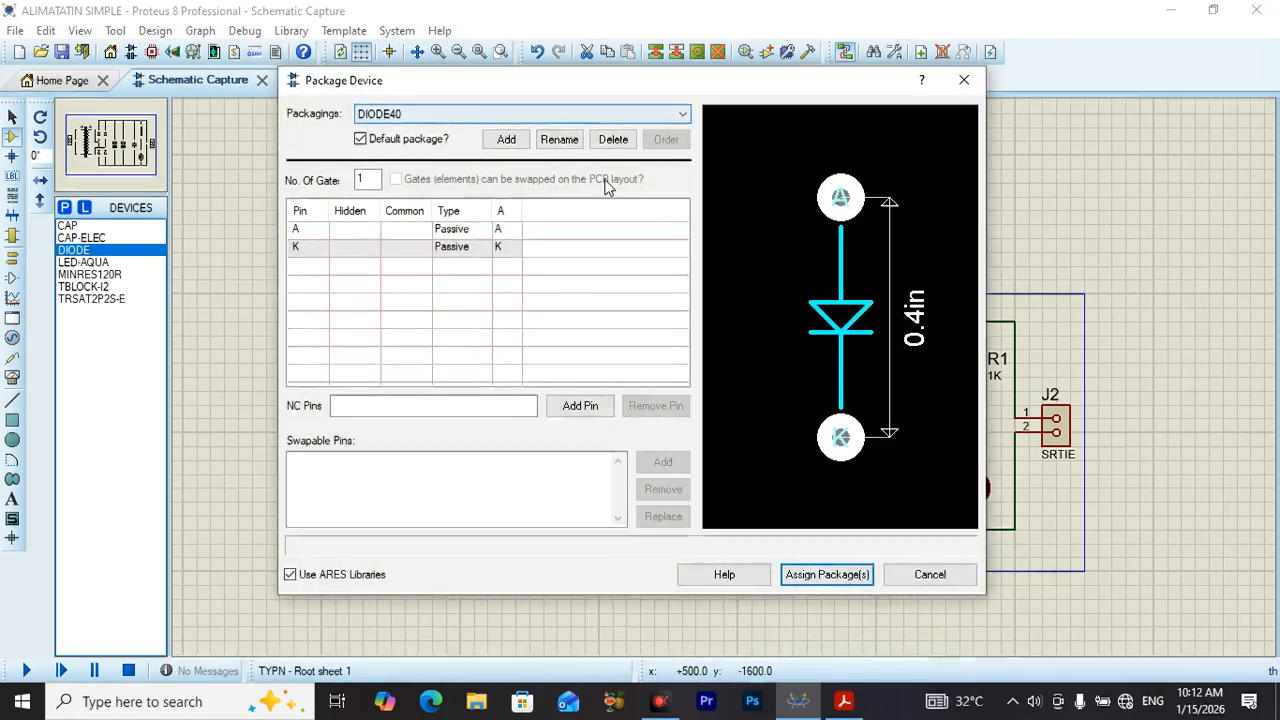
pyautogui.click(832, 578)
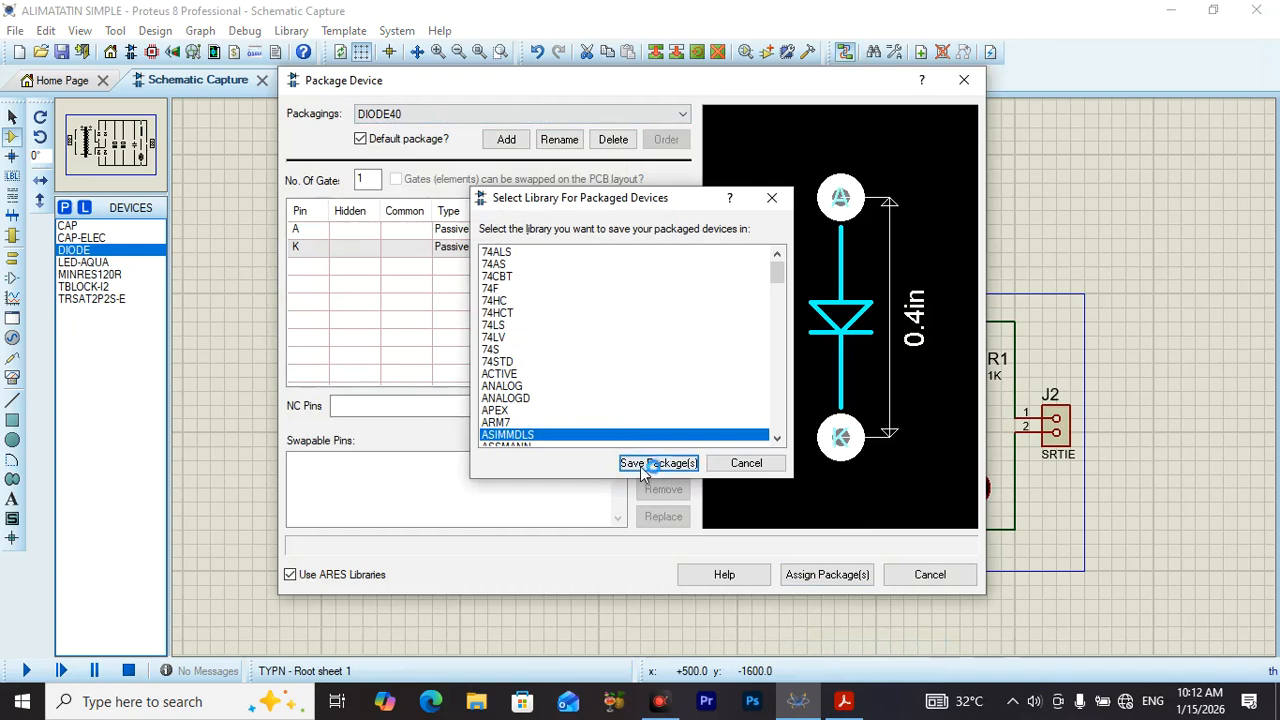
pyautogui.click(645, 466)
pyautogui.click(595, 370)
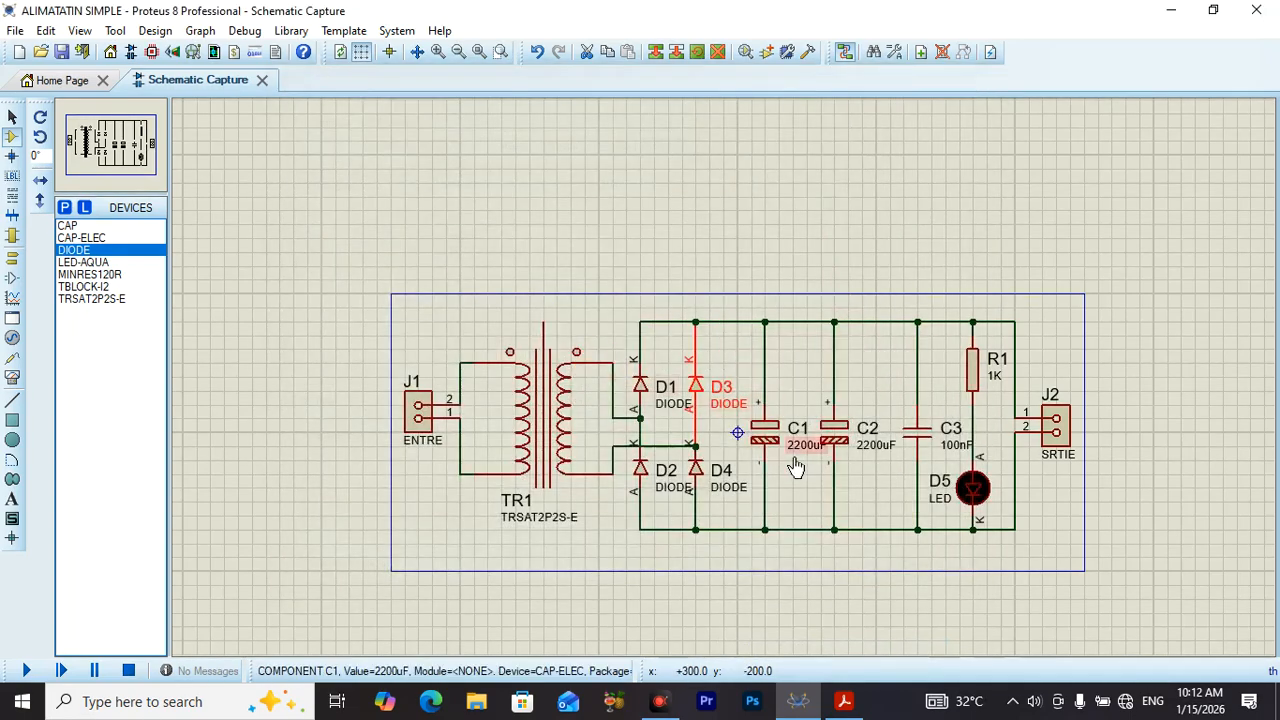
# Step: Open the packaging of capacitor C1 and delete its ELEC-RAD30 package
pyautogui.click(770, 440)
pyautogui.rightClick(770, 440)
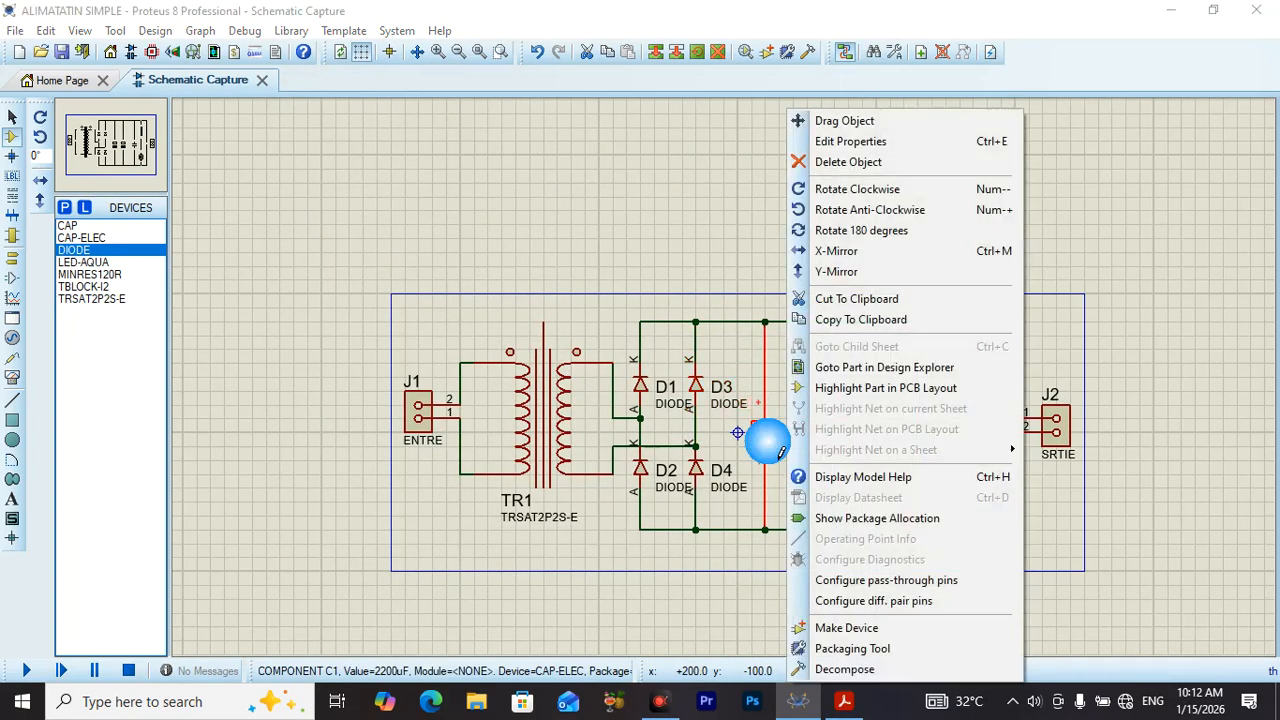
pyautogui.click(880, 652)
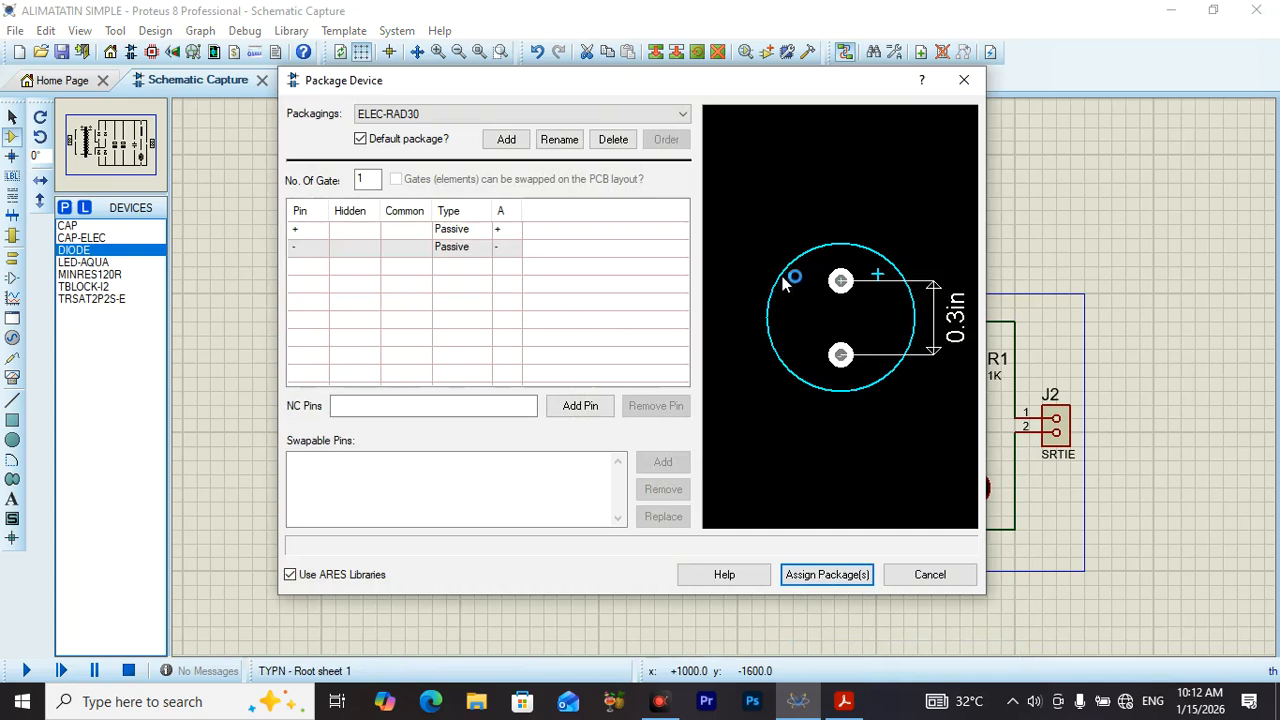
pyautogui.click(674, 110)
pyautogui.click(655, 130)
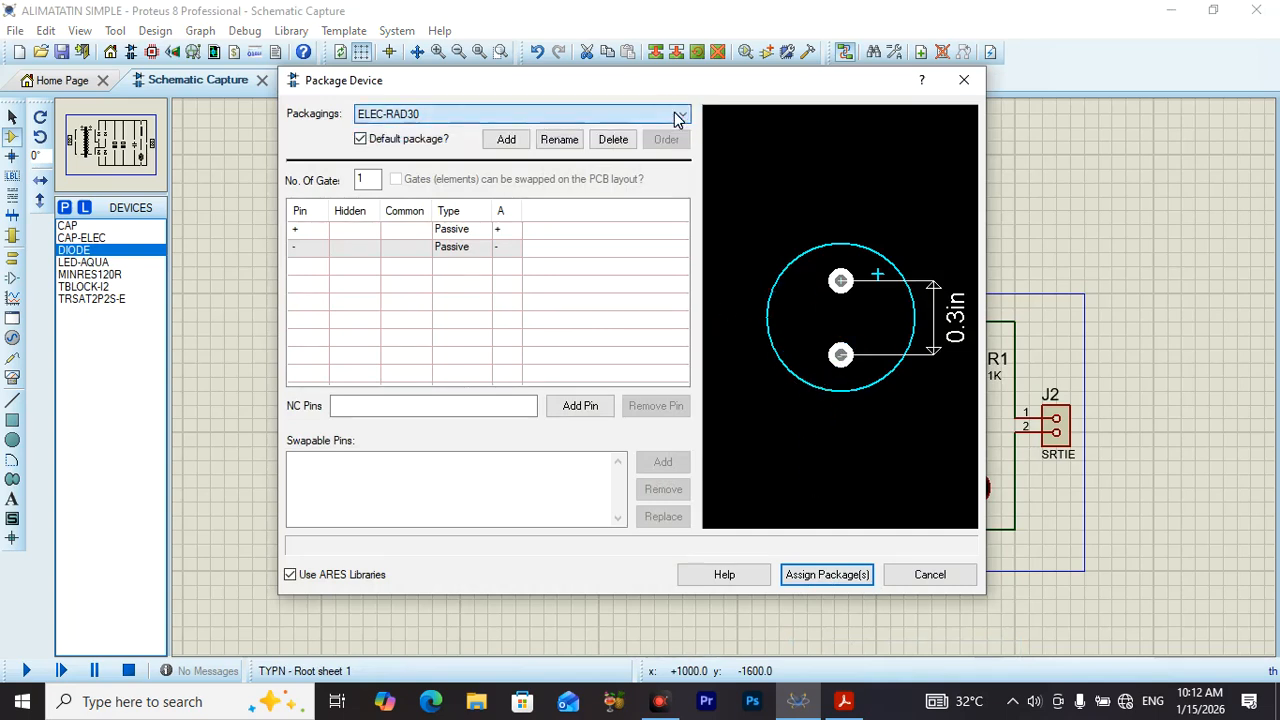
pyautogui.click(614, 140)
pyautogui.click(596, 369)
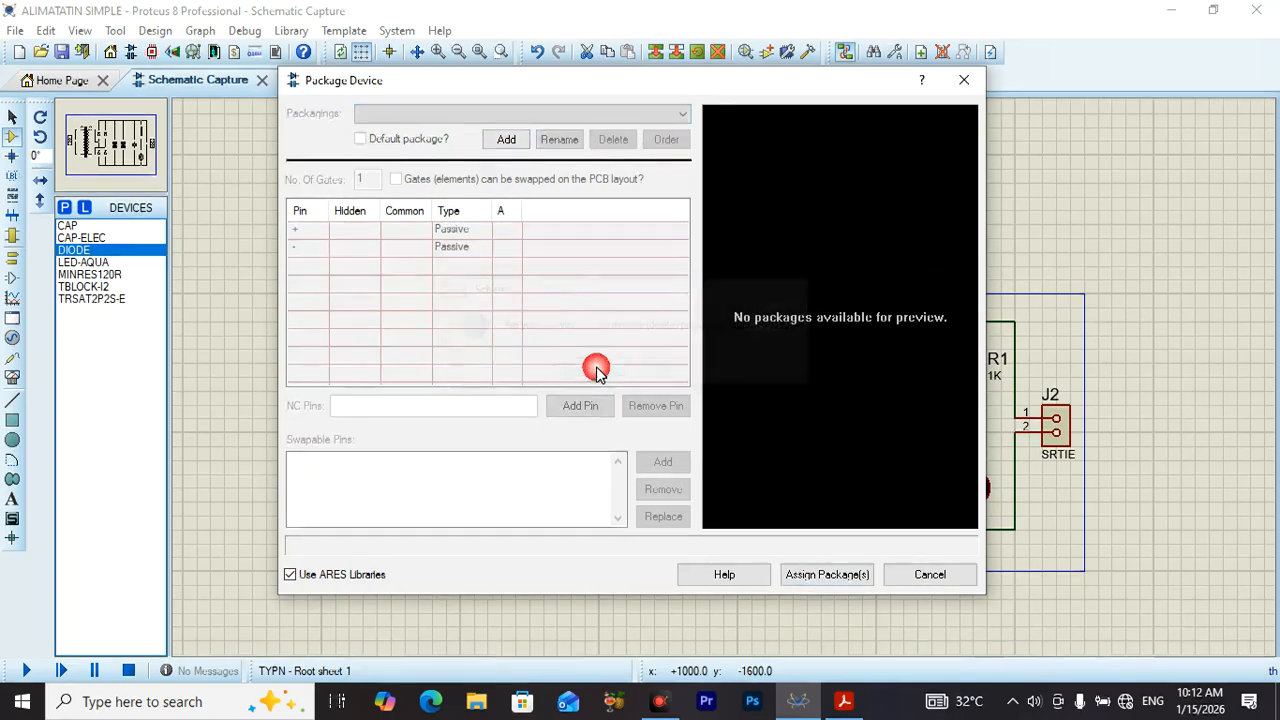
# Step: Search C1's packages for CAPACITOR, preview axial and aluminium electrolytic candidates such as CAPAE430X550, and close the packaging without assigning one
pyautogui.click(520, 145)
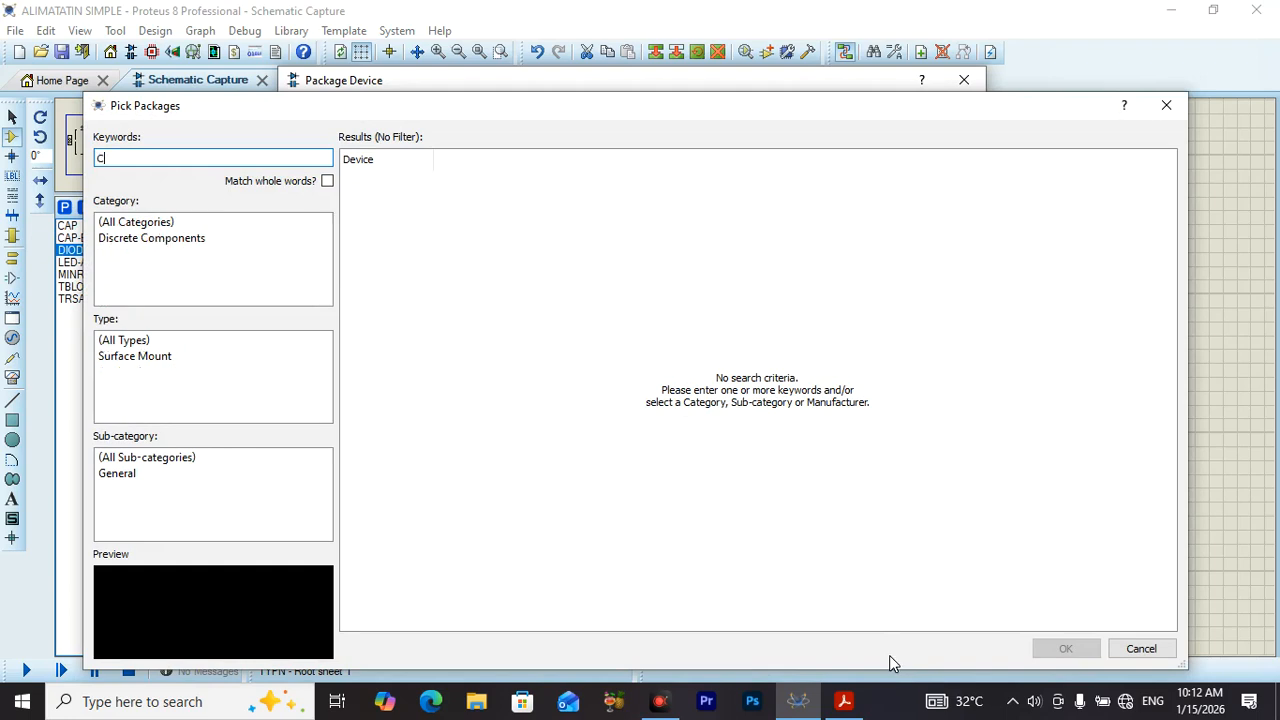
pyautogui.write('APACITOR')
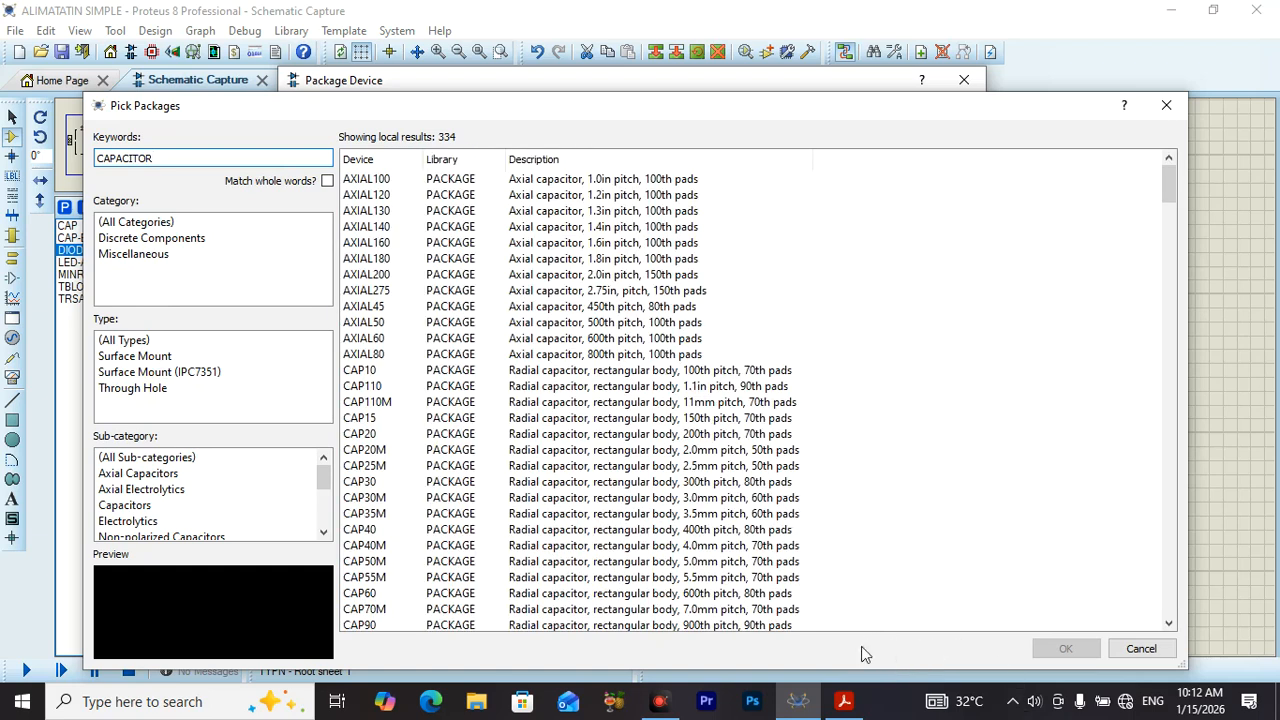
pyautogui.click(466, 276)
pyautogui.click(463, 340)
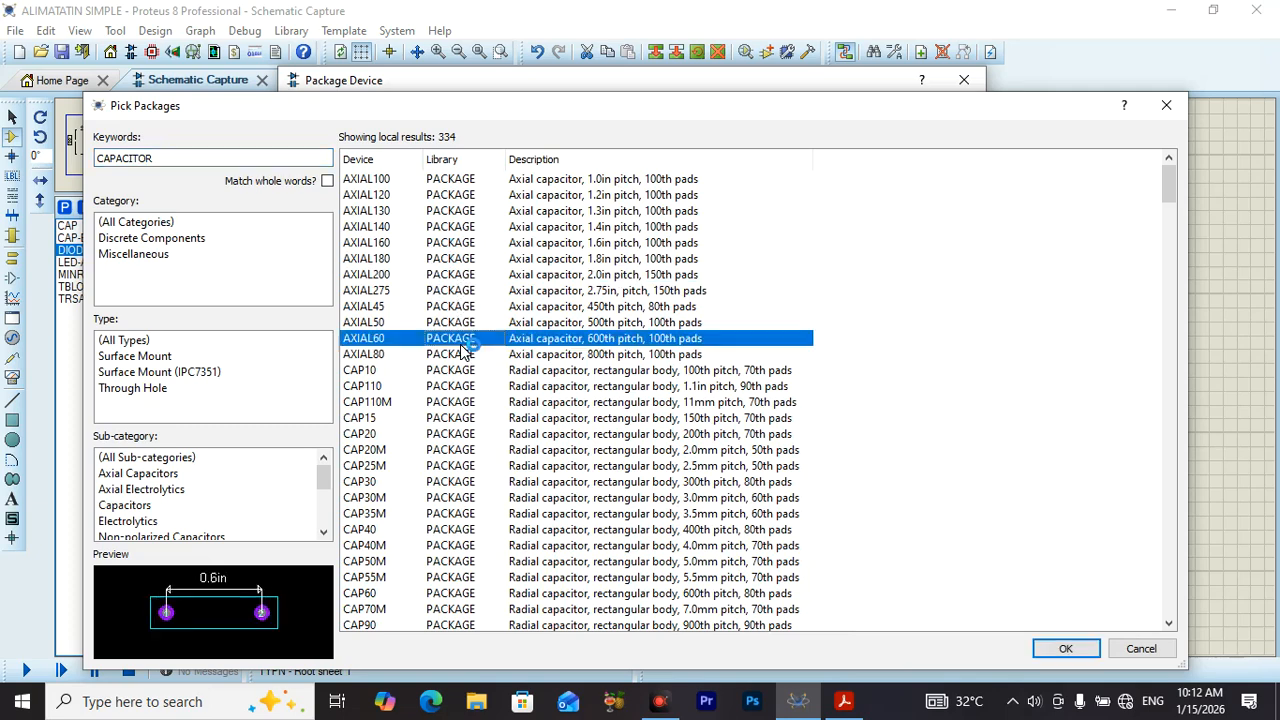
pyautogui.click(466, 450)
pyautogui.scroll(-10, 509, 371)
pyautogui.click(498, 450)
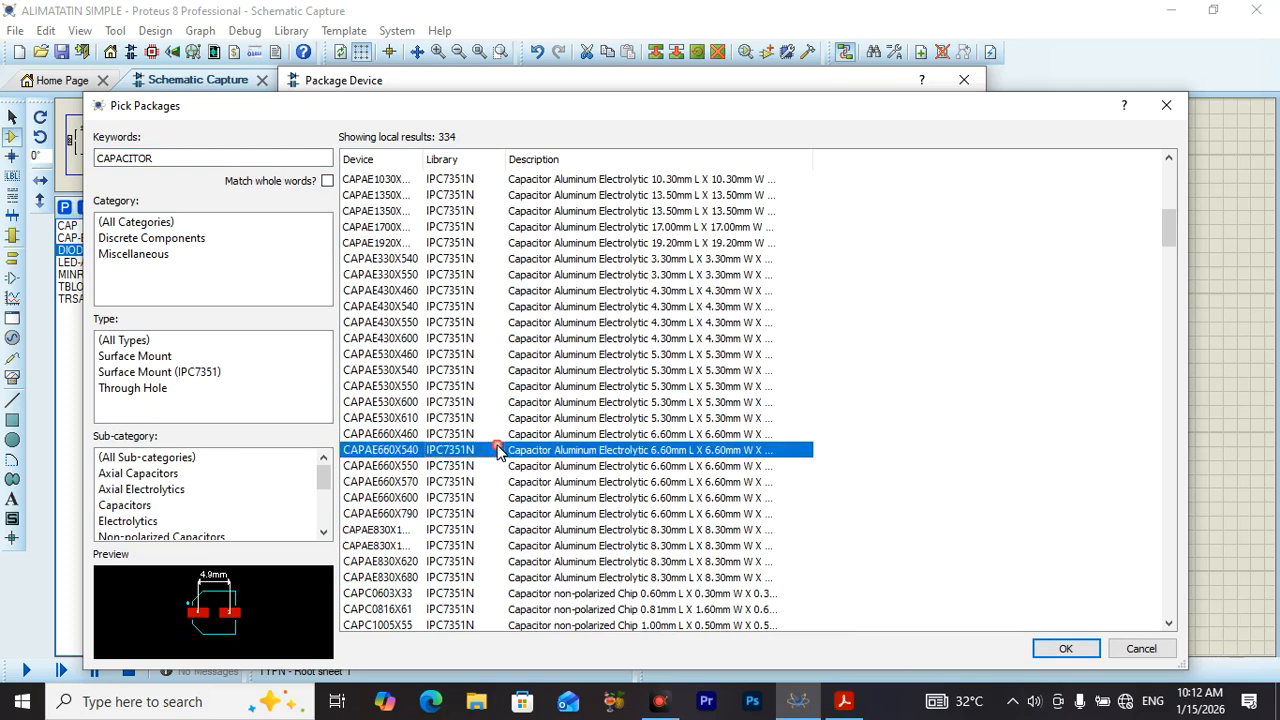
pyautogui.click(457, 370)
pyautogui.click(463, 322)
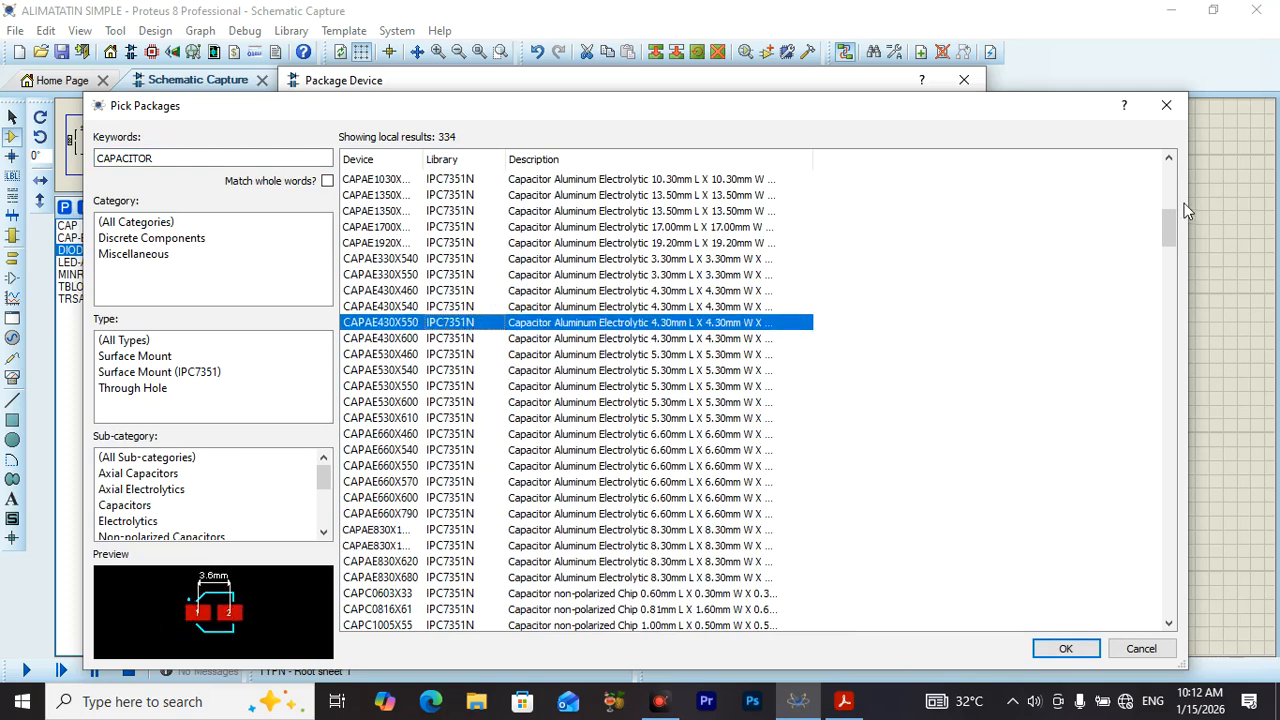
pyautogui.click(1166, 105)
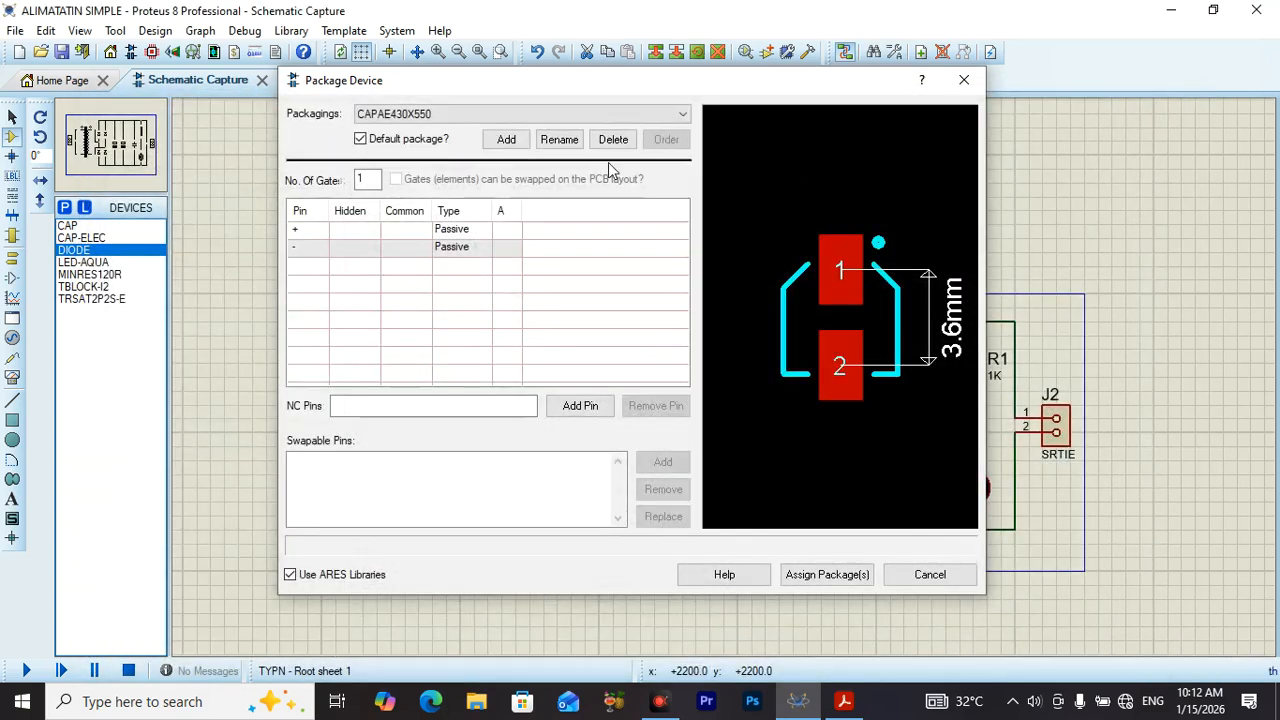
pyautogui.click(964, 80)
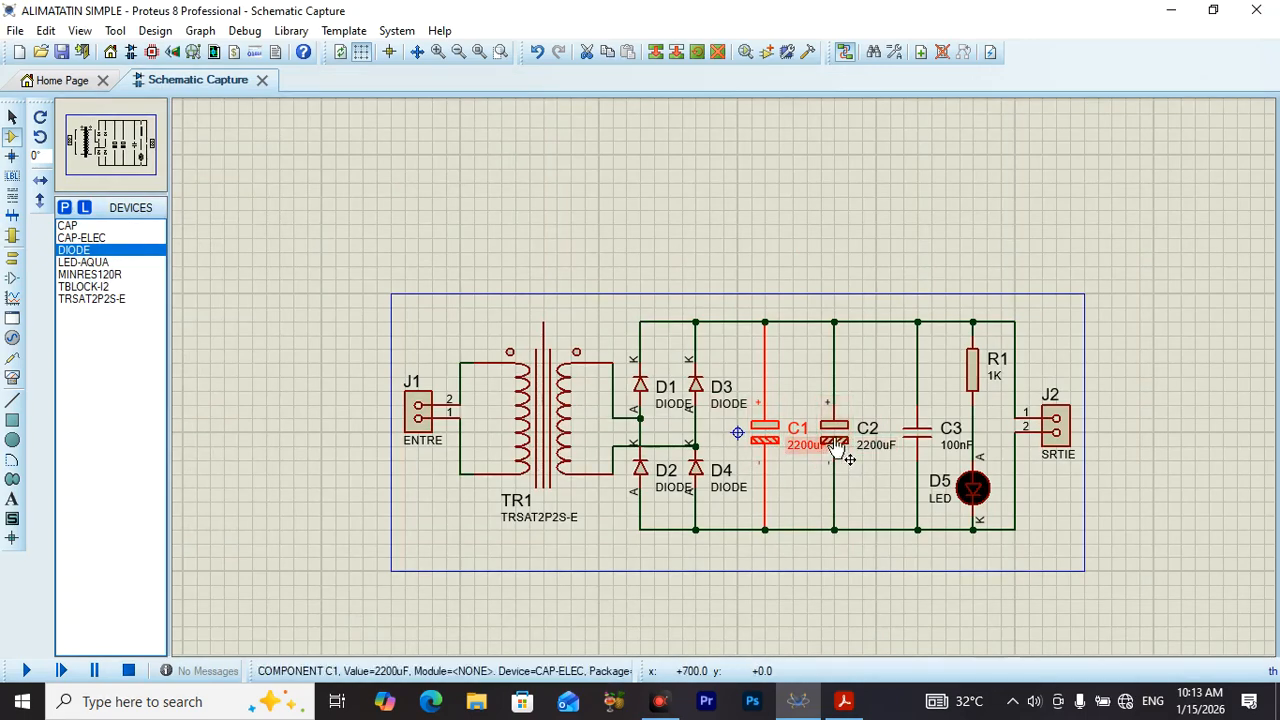
# Step: Open the packaging of resistor R1 and assign the RES40 package to it
pyautogui.rightClick(979, 383)
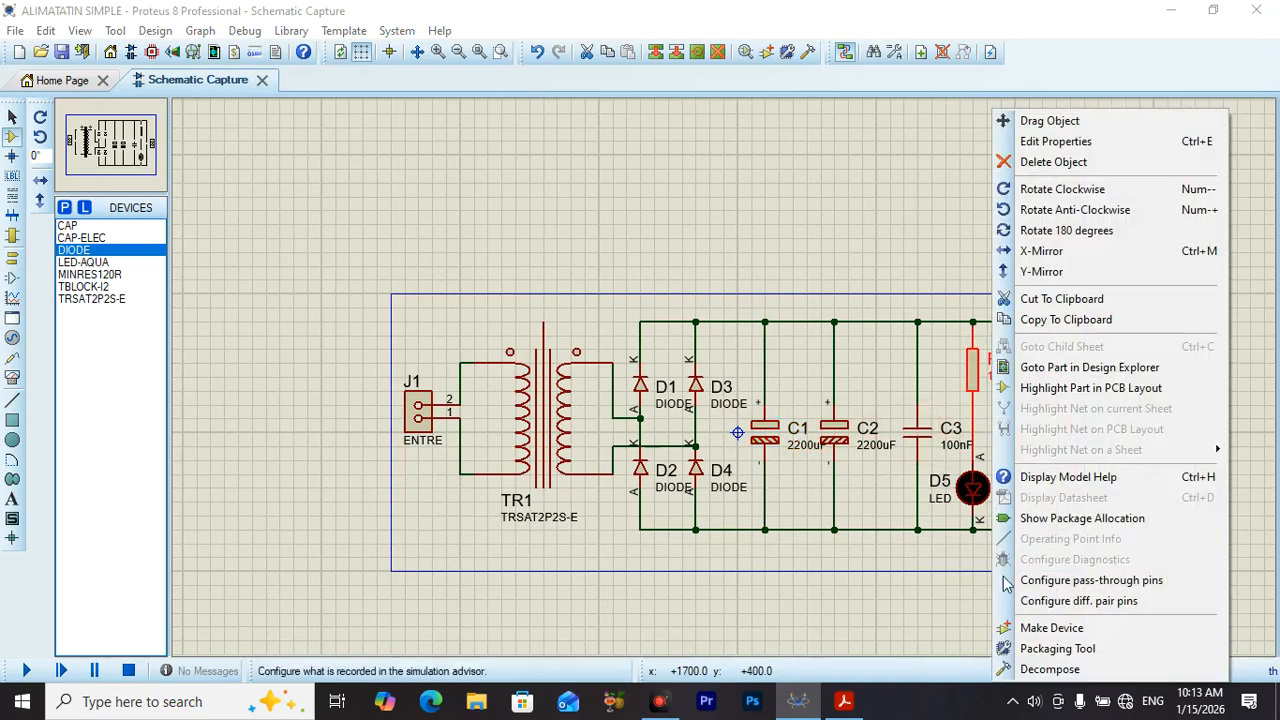
pyautogui.click(1058, 649)
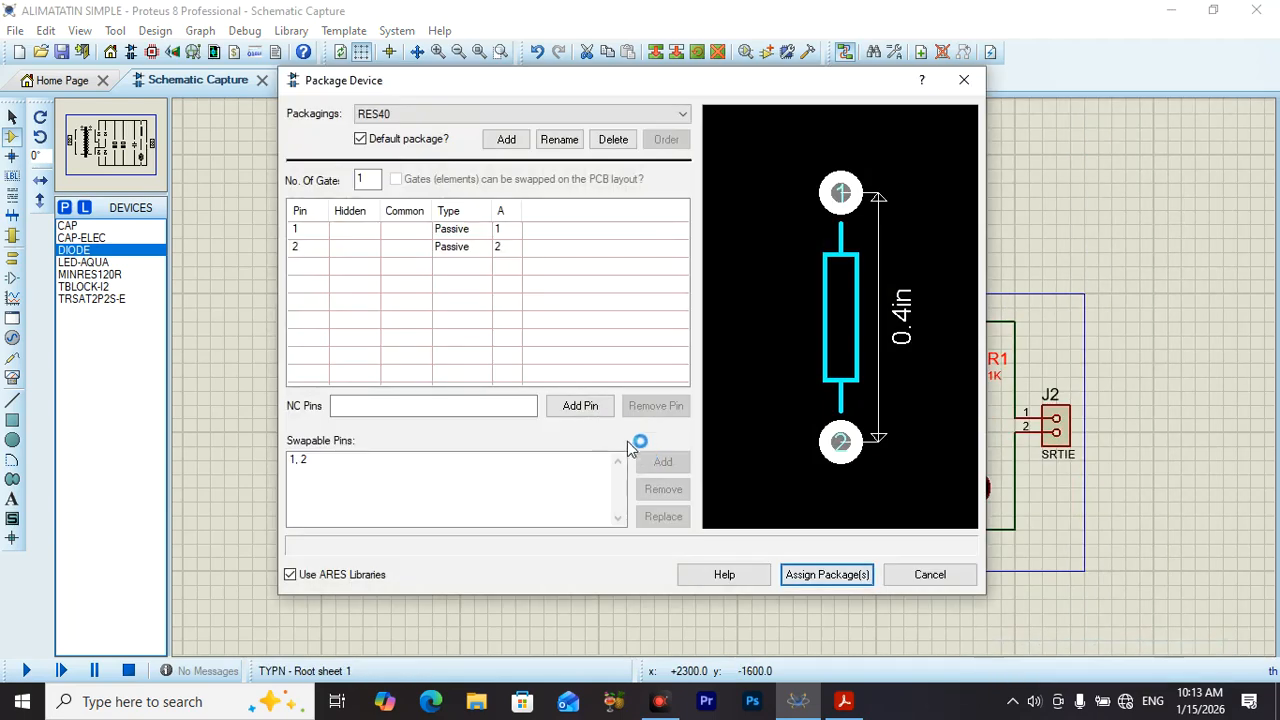
pyautogui.click(498, 114)
pyautogui.click(500, 117)
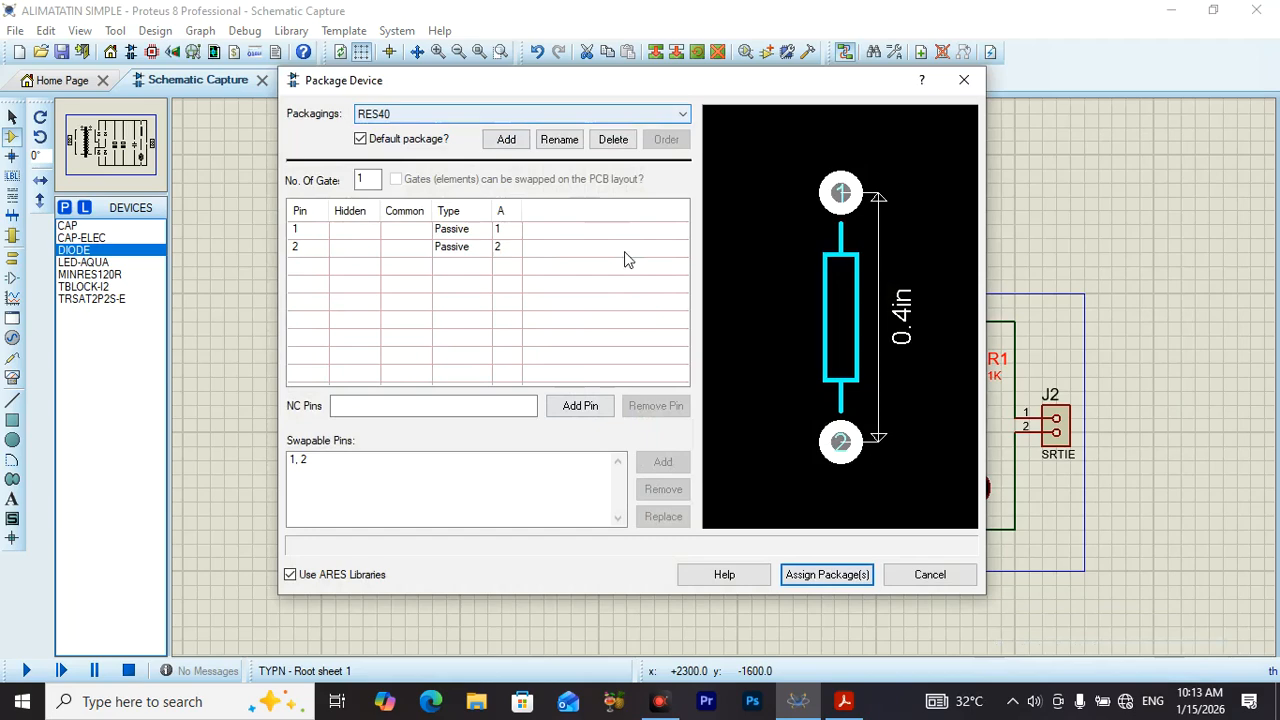
pyautogui.click(829, 576)
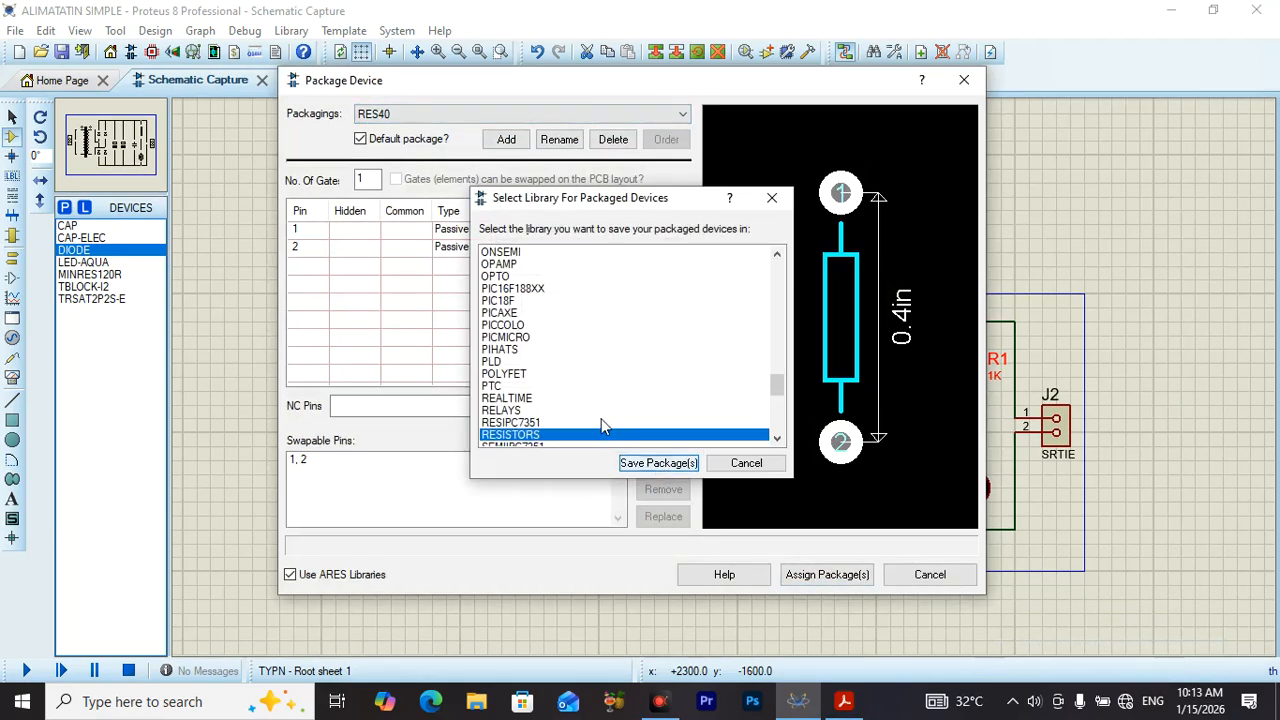
# Step: Save the RES40 package to the RESISTORS library and update the devices in the design with it
pyautogui.click(651, 463)
pyautogui.click(590, 366)
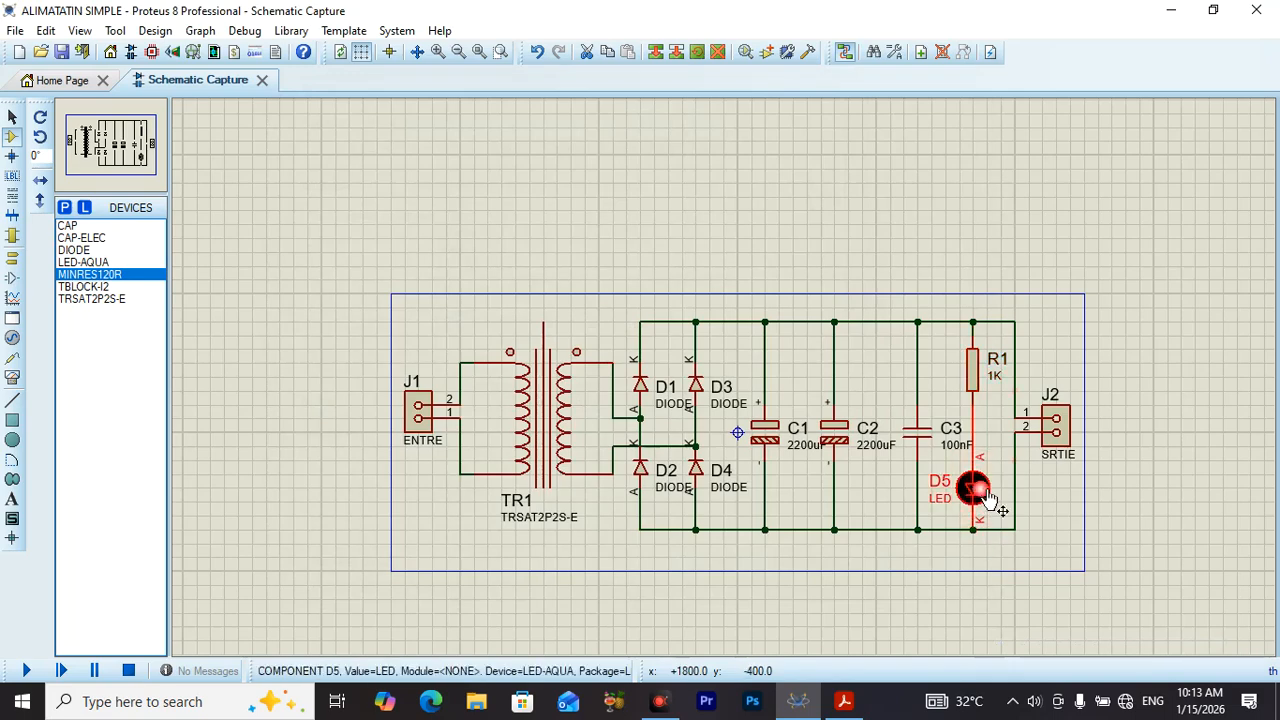
# Step: Open the Packaging Tool for LED D5
pyautogui.rightClick(1008, 514)
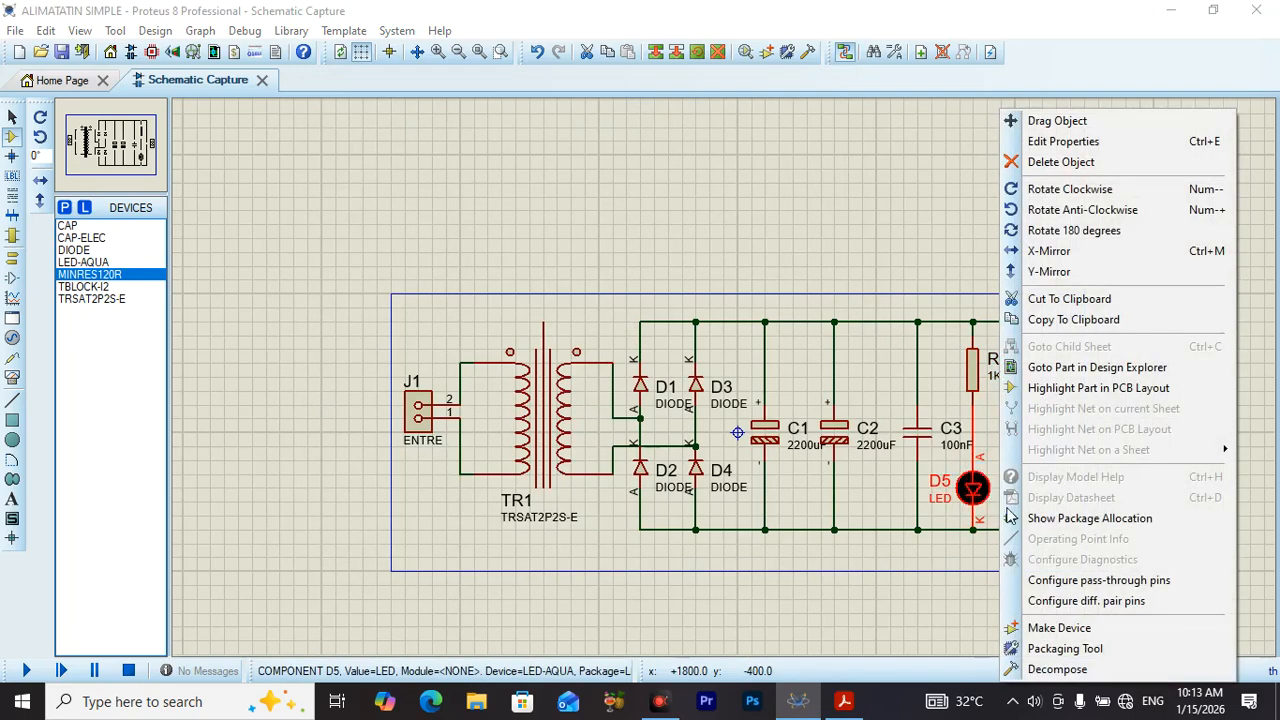
pyautogui.click(1065, 649)
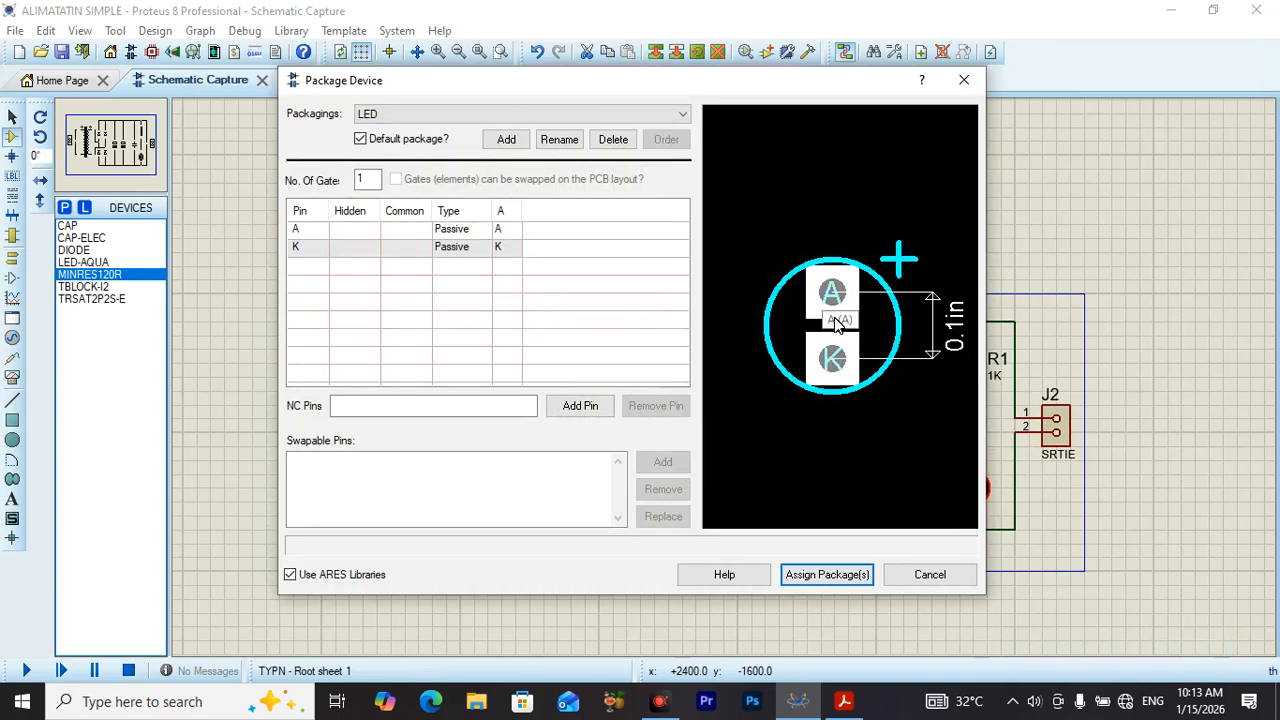
# Step: Try to reassign pads A and K to the pins in D5's existing LED packaging
pyautogui.click(831, 297)
pyautogui.click(506, 247)
pyautogui.click(504, 232)
pyautogui.click(832, 299)
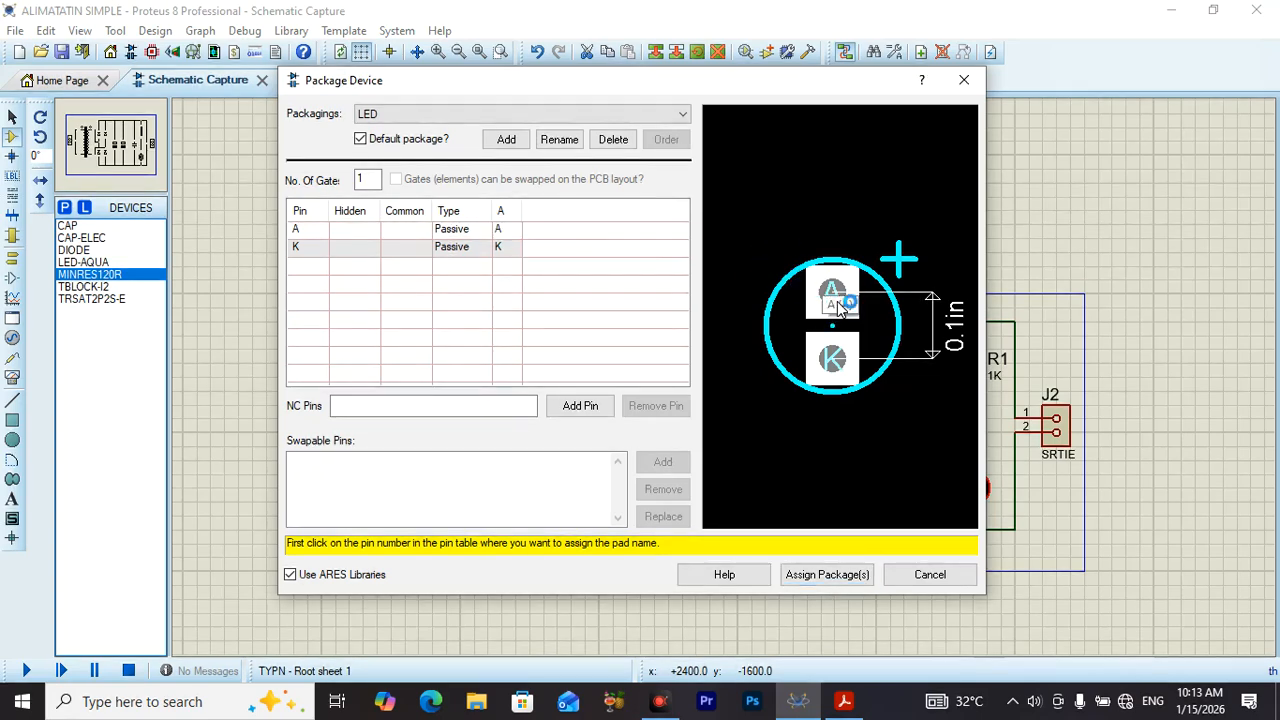
pyautogui.click(832, 358)
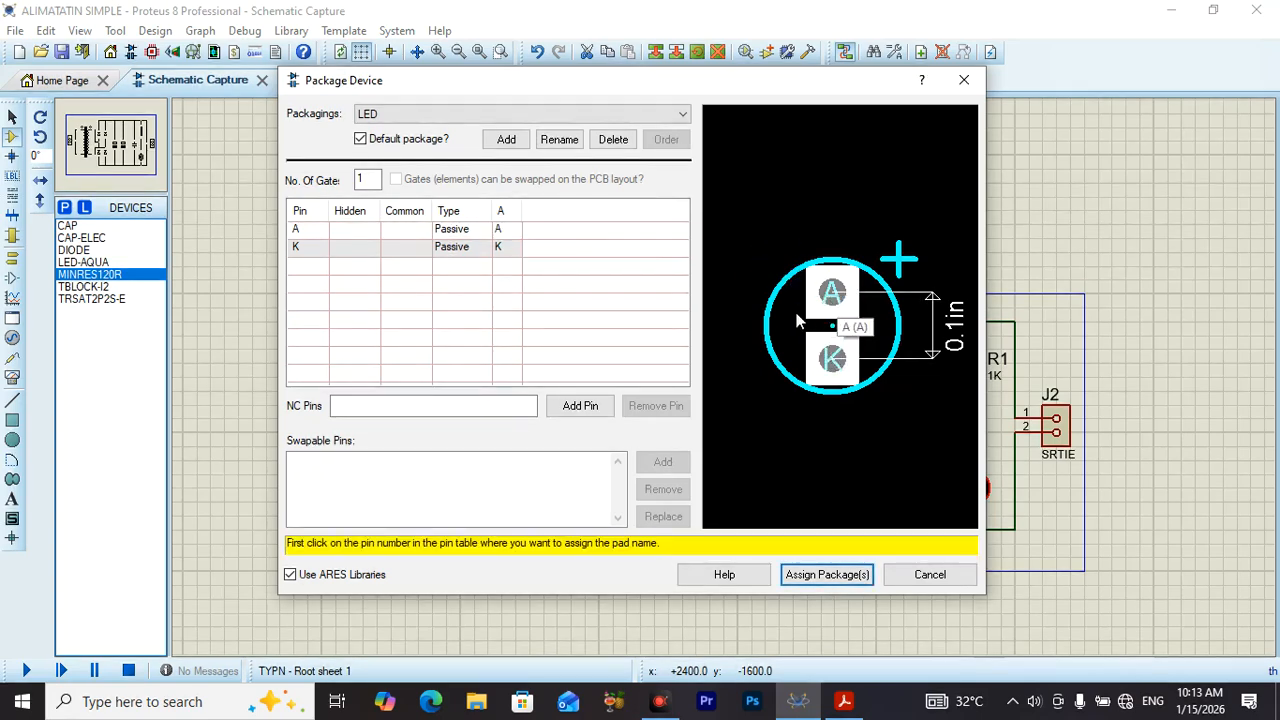
pyautogui.click(505, 229)
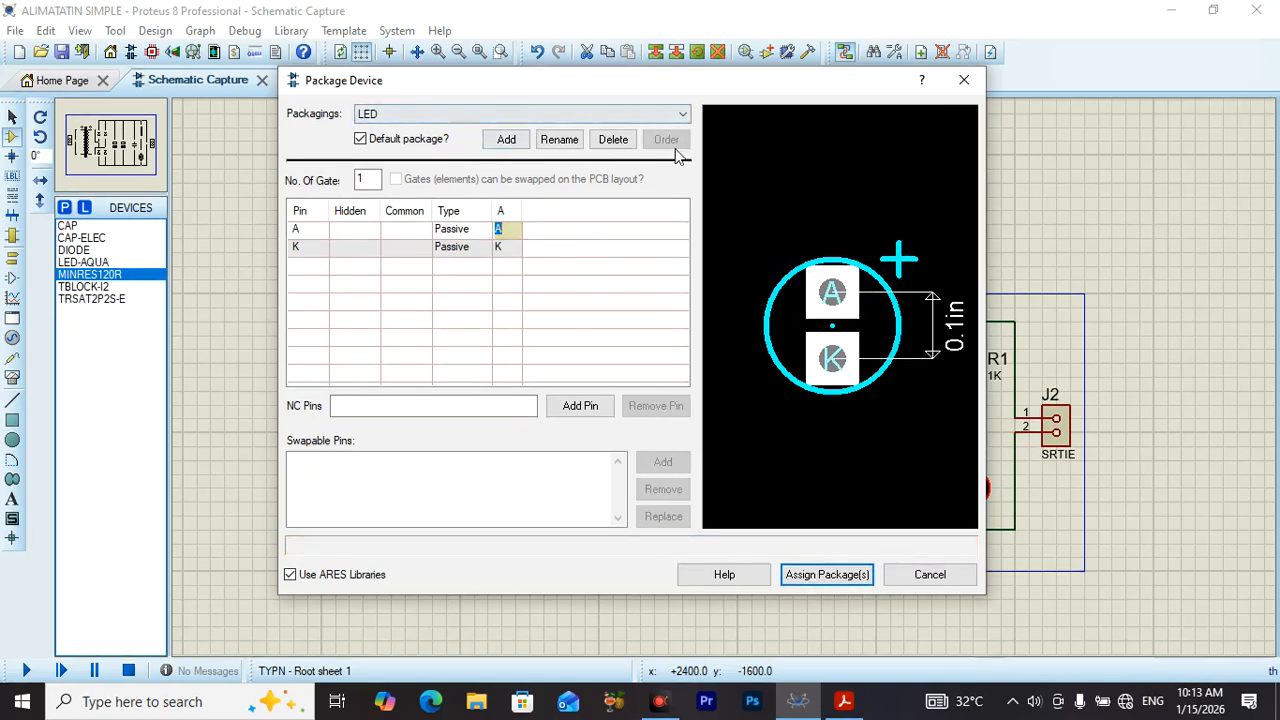
# Step: Delete D5's existing packaging and add the 100th-pitch LED package with A-K pinout from the PACKAGE library
pyautogui.click(613, 139)
pyautogui.click(596, 369)
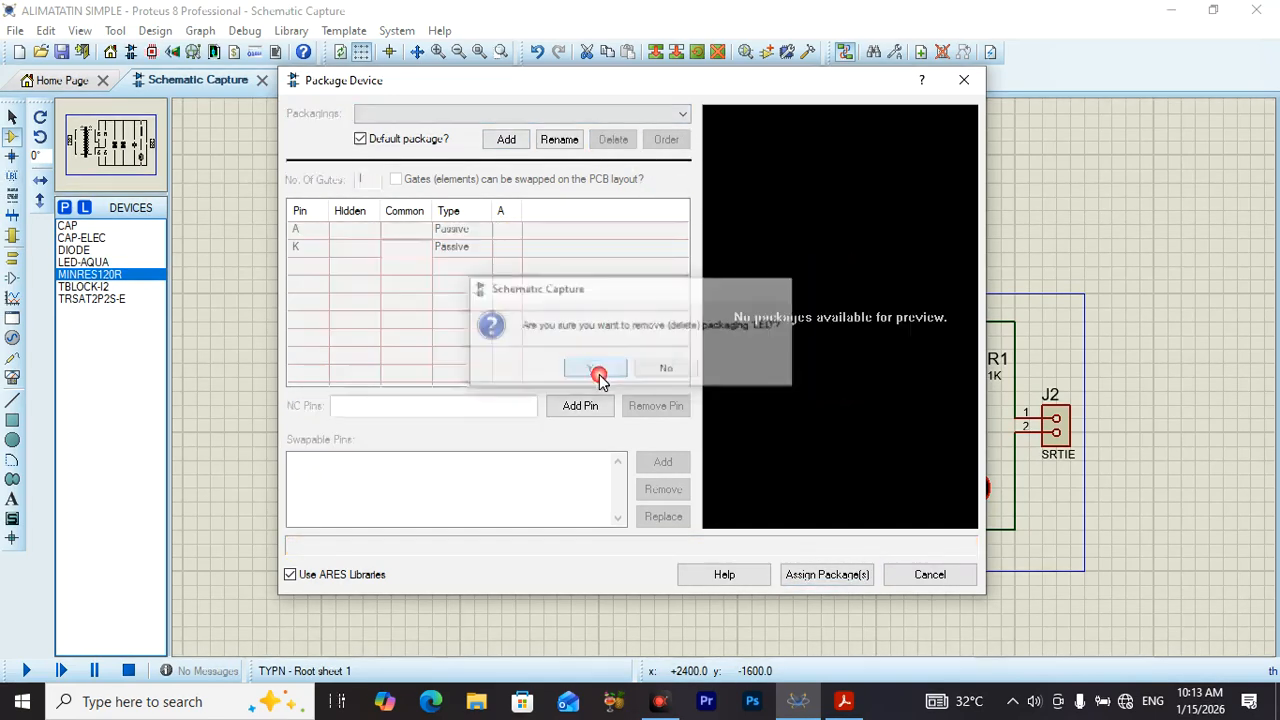
pyautogui.click(506, 139)
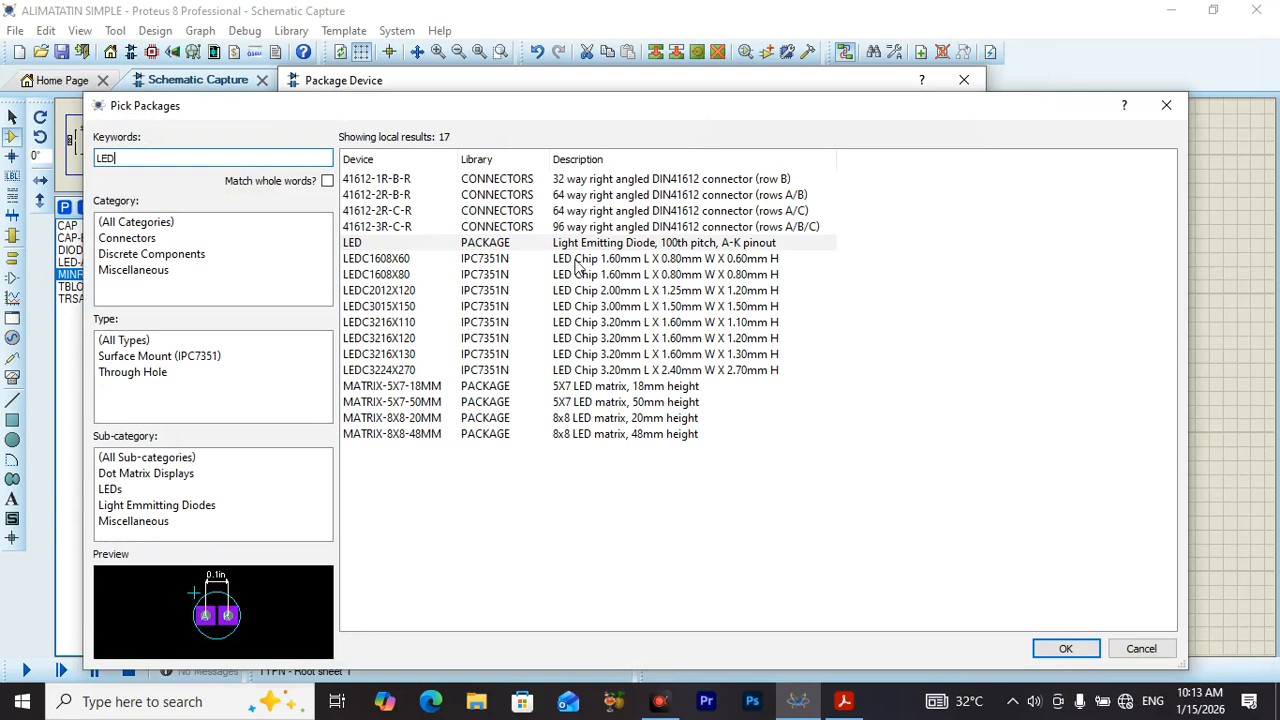
pyautogui.click(604, 243)
pyautogui.moveTo(1033, 112); pyautogui.dragTo(1033, 21)
pyautogui.click(1092, 566)
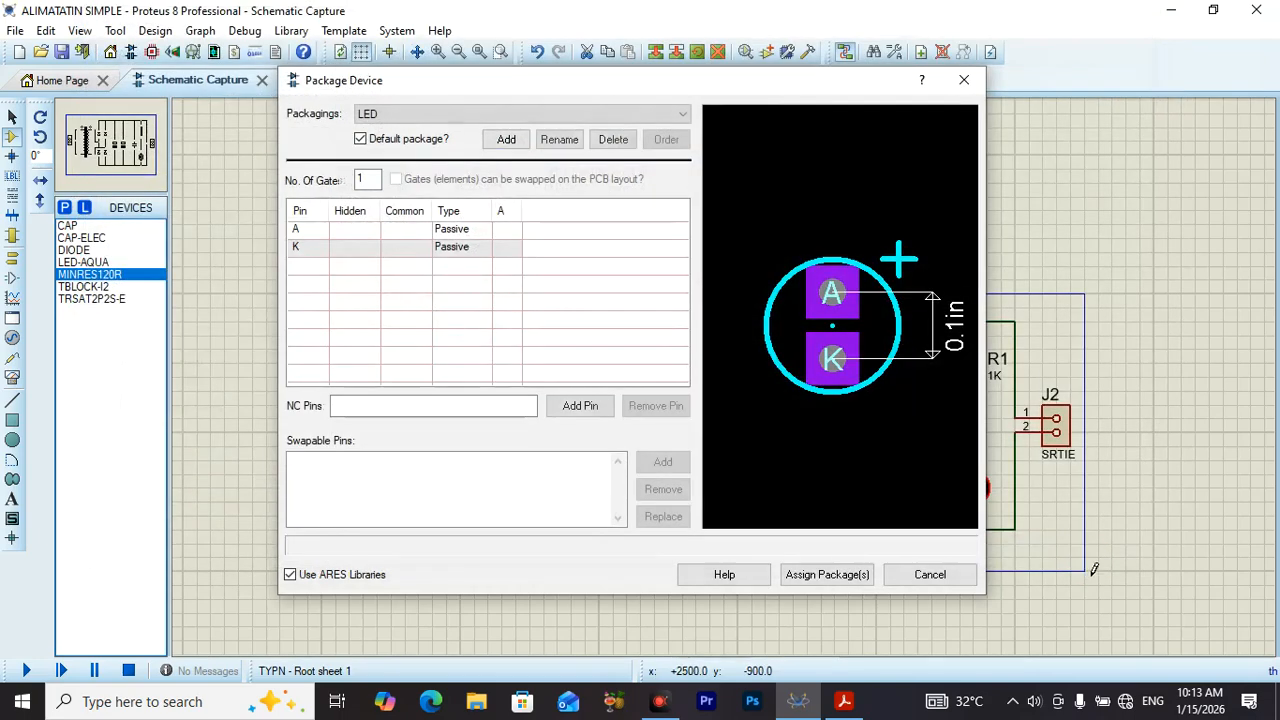
# Step: Assign pad A of the LED package to the device's pin A
pyautogui.click(508, 231)
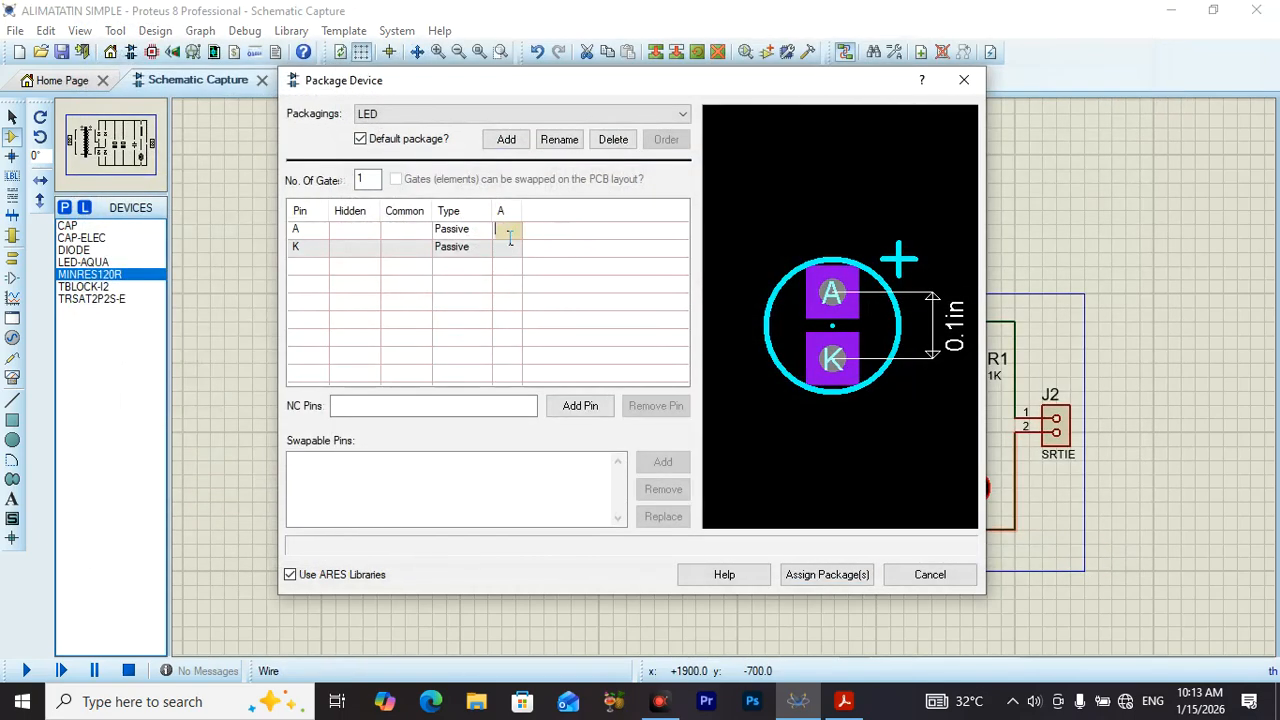
pyautogui.click(834, 291)
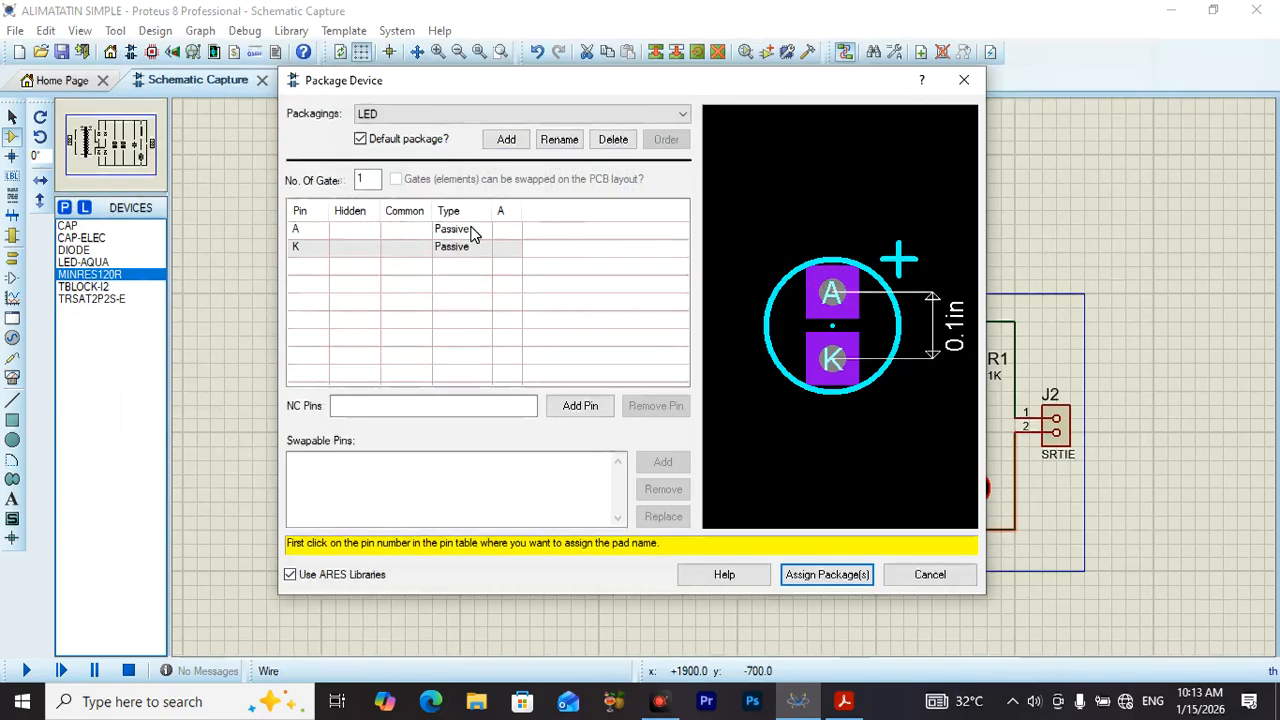
pyautogui.click(518, 234)
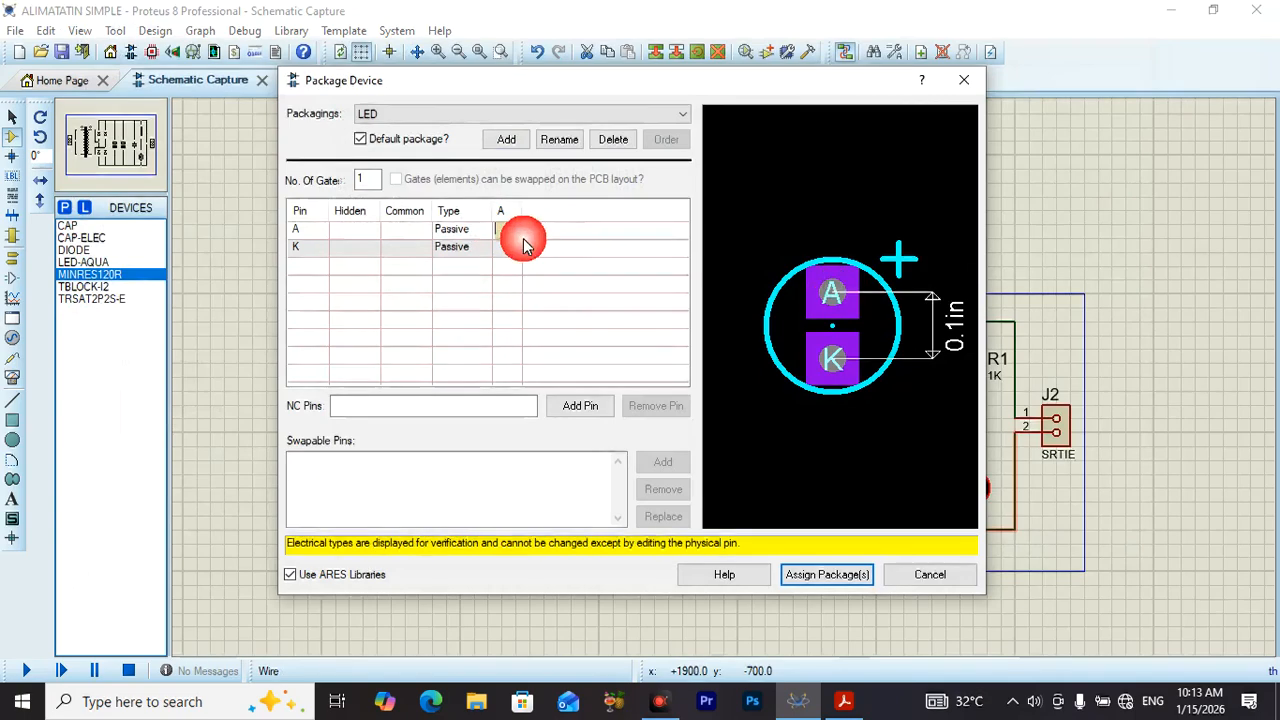
pyautogui.click(838, 315)
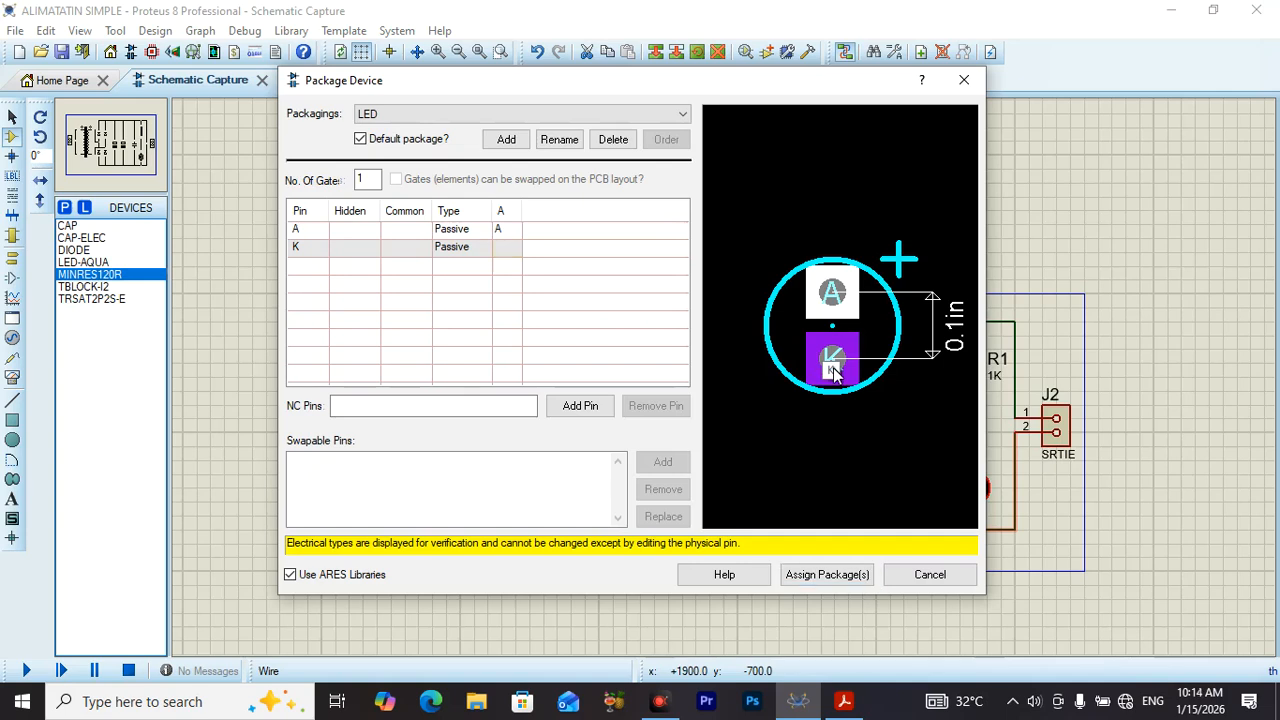
# Step: Try to assign pad K of the LED package after reassigning pad A and selecting whole pin rows
pyautogui.click(834, 370)
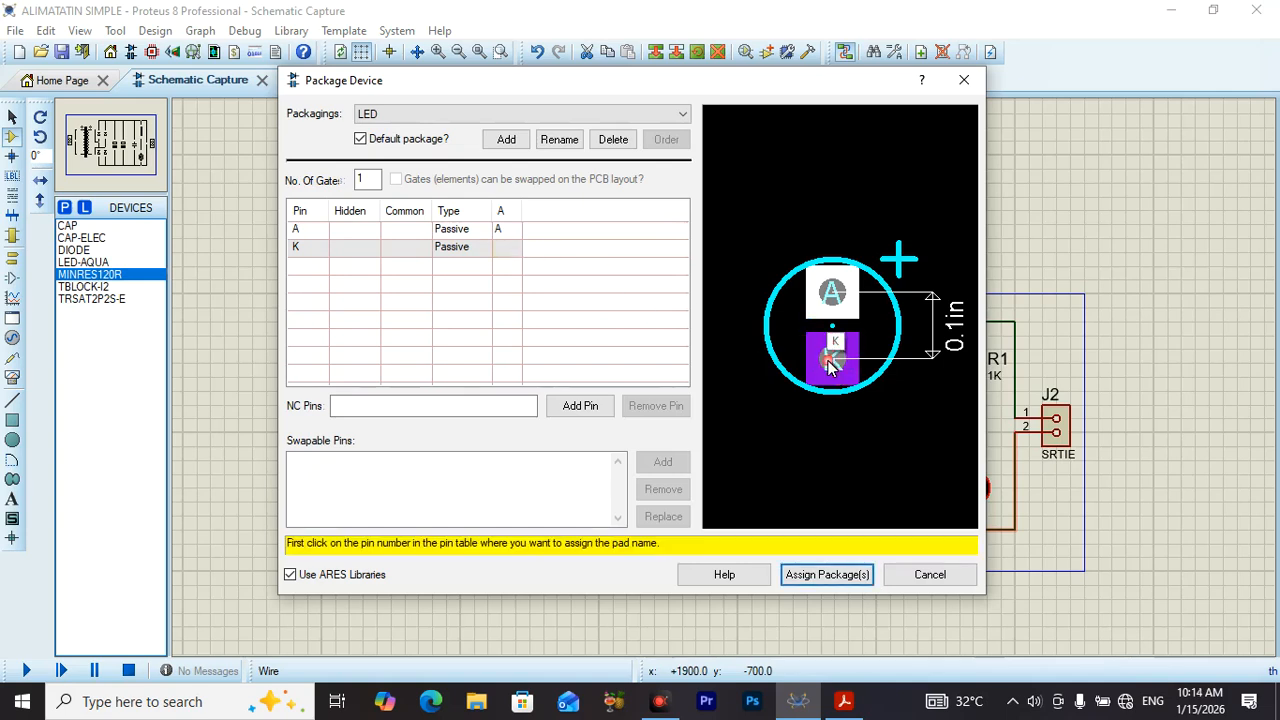
pyautogui.click(507, 229)
pyautogui.click(838, 297)
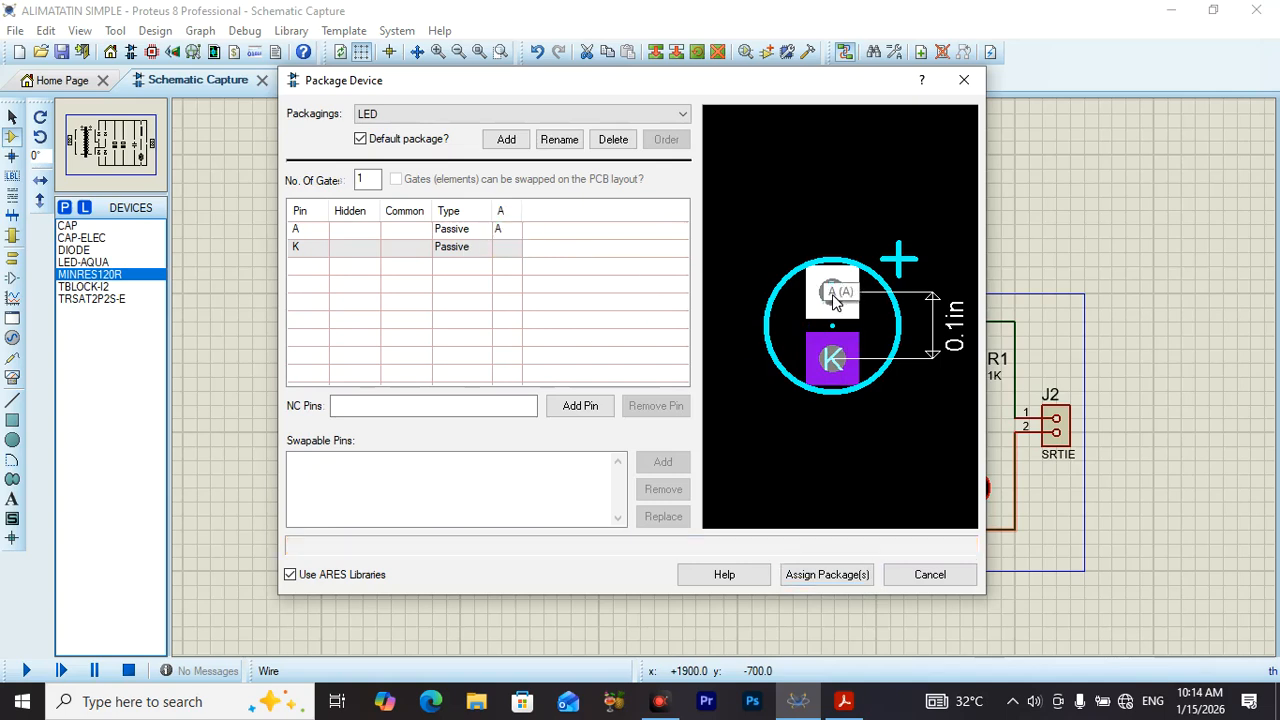
pyautogui.click(830, 366)
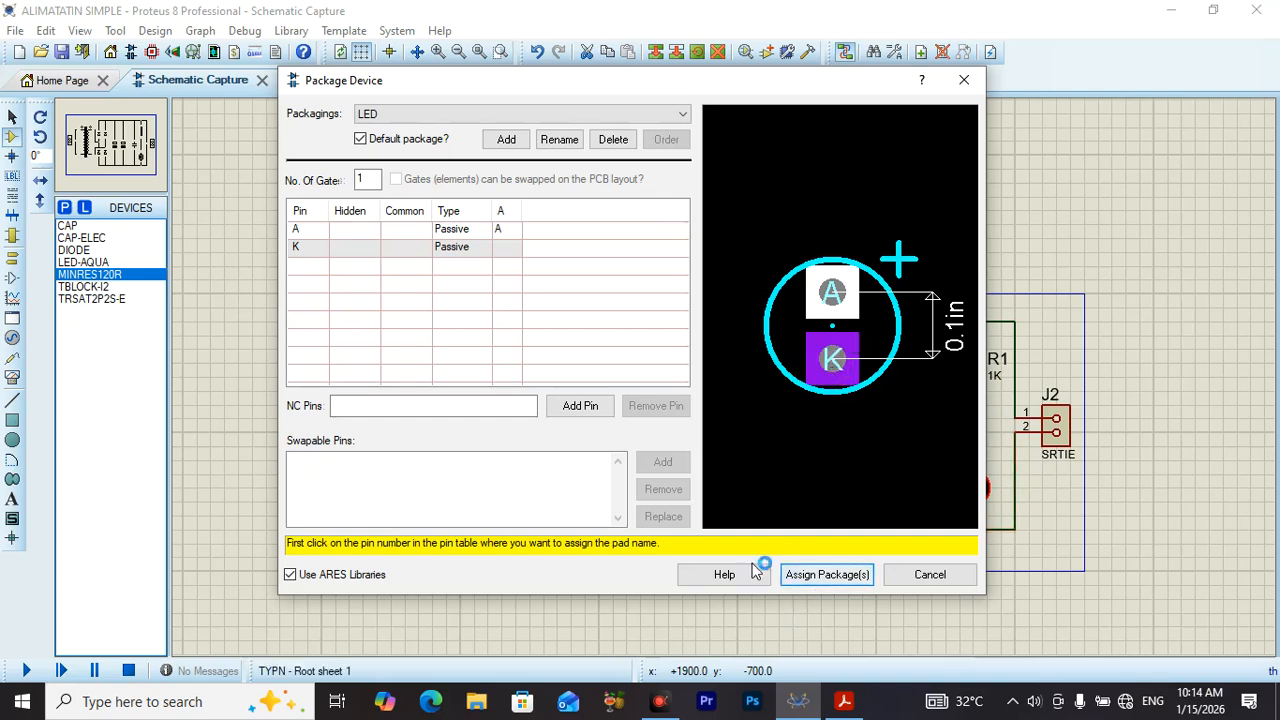
pyautogui.click(446, 236)
pyautogui.click(465, 229)
pyautogui.click(308, 232)
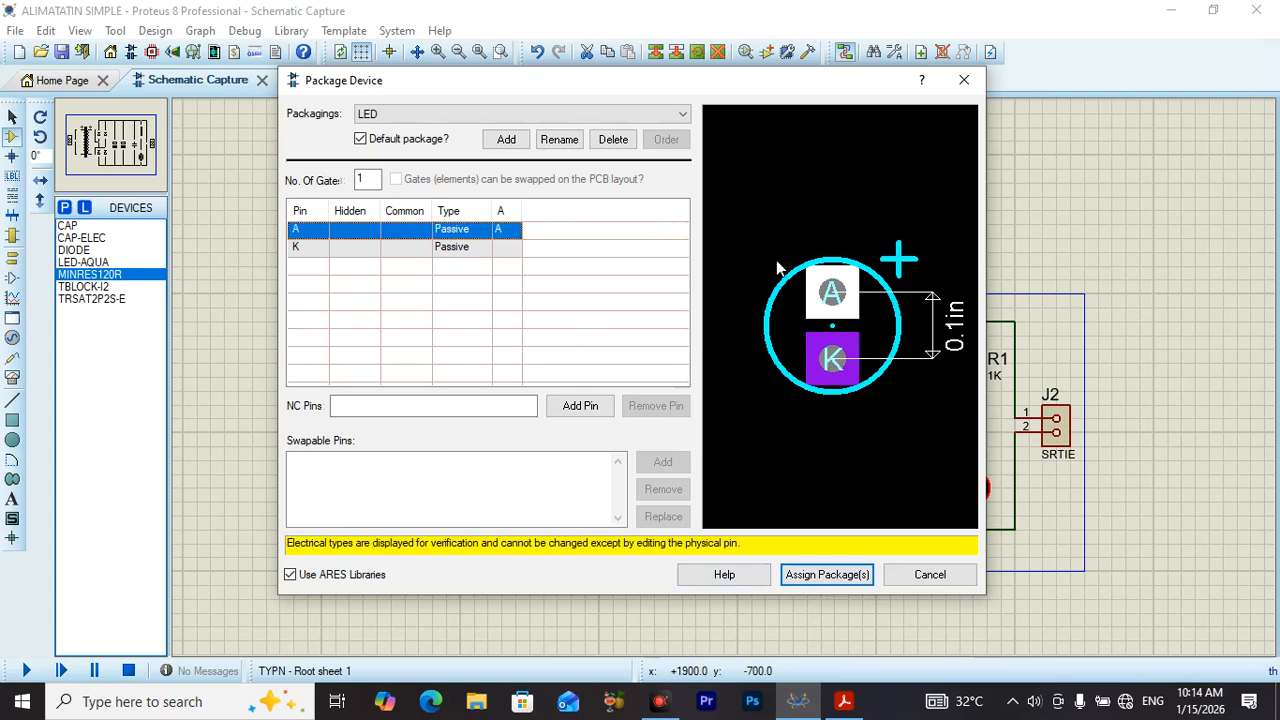
pyautogui.click(826, 290)
pyautogui.click(435, 256)
pyautogui.click(356, 250)
pyautogui.click(310, 249)
pyautogui.click(800, 375)
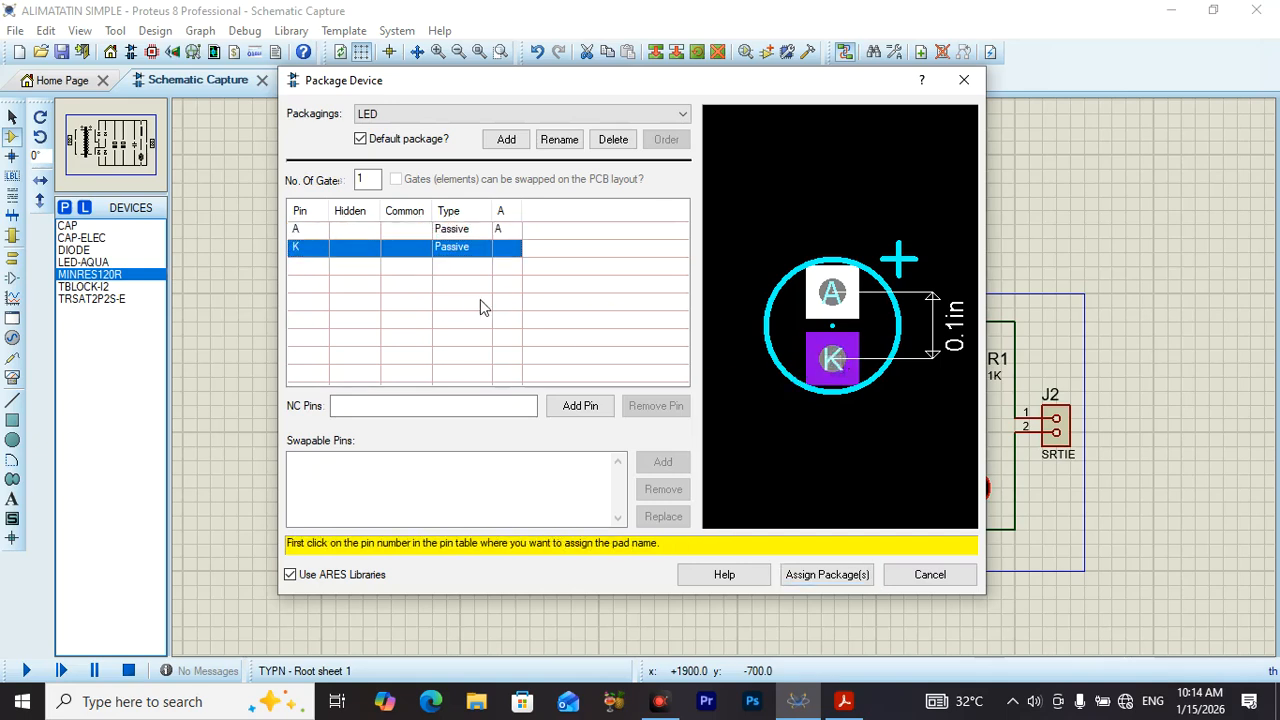
# Step: Assign pad K to pin K, then save the LED package and update the devices in the design
pyautogui.click(507, 247)
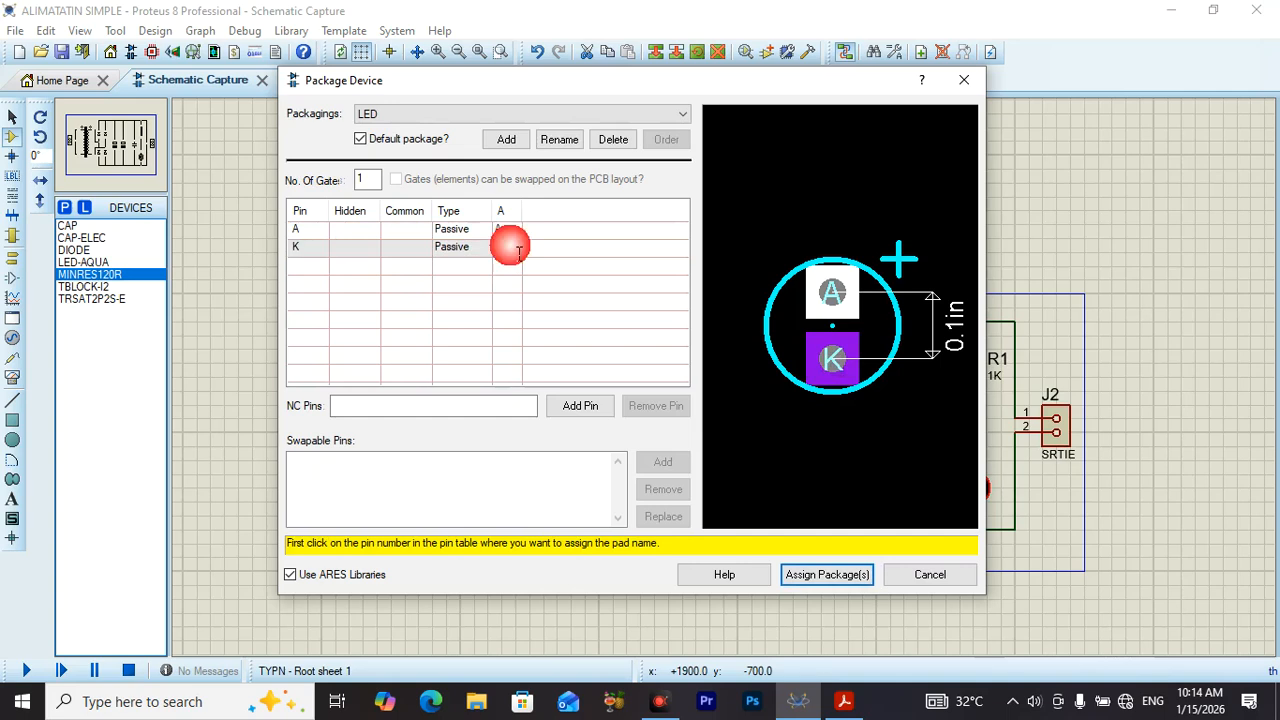
pyautogui.click(828, 358)
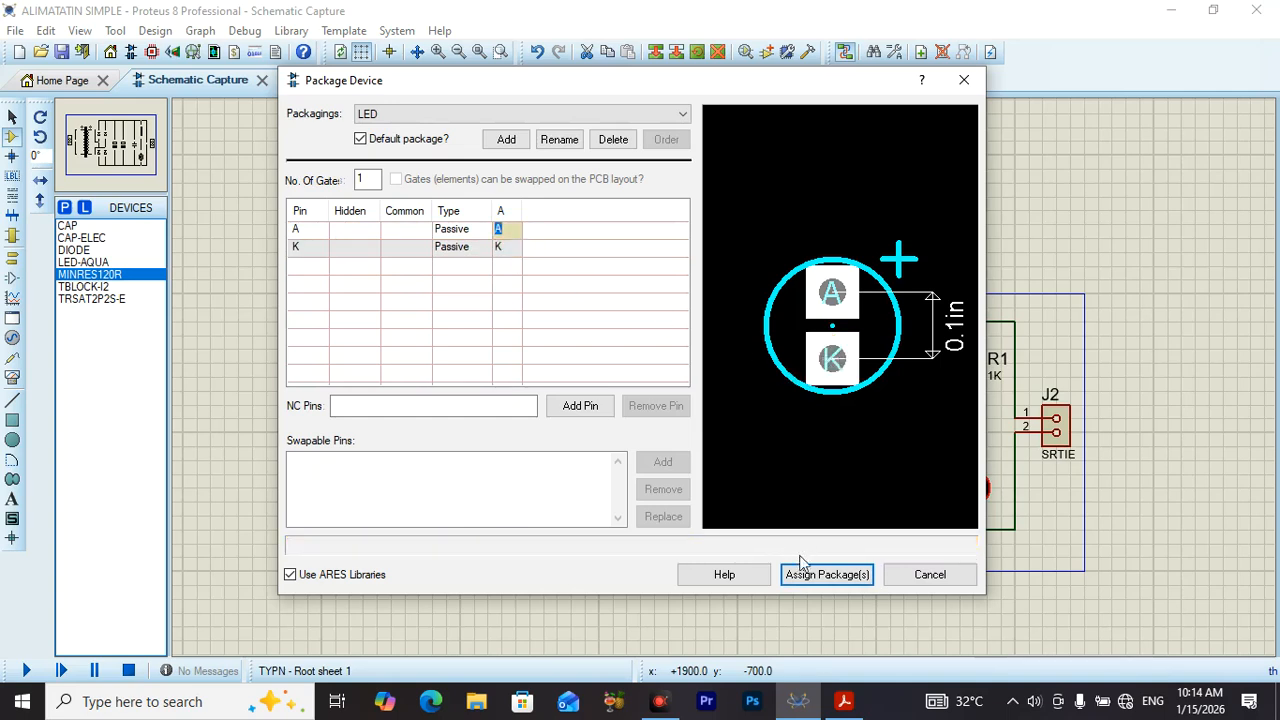
pyautogui.click(824, 578)
pyautogui.click(657, 462)
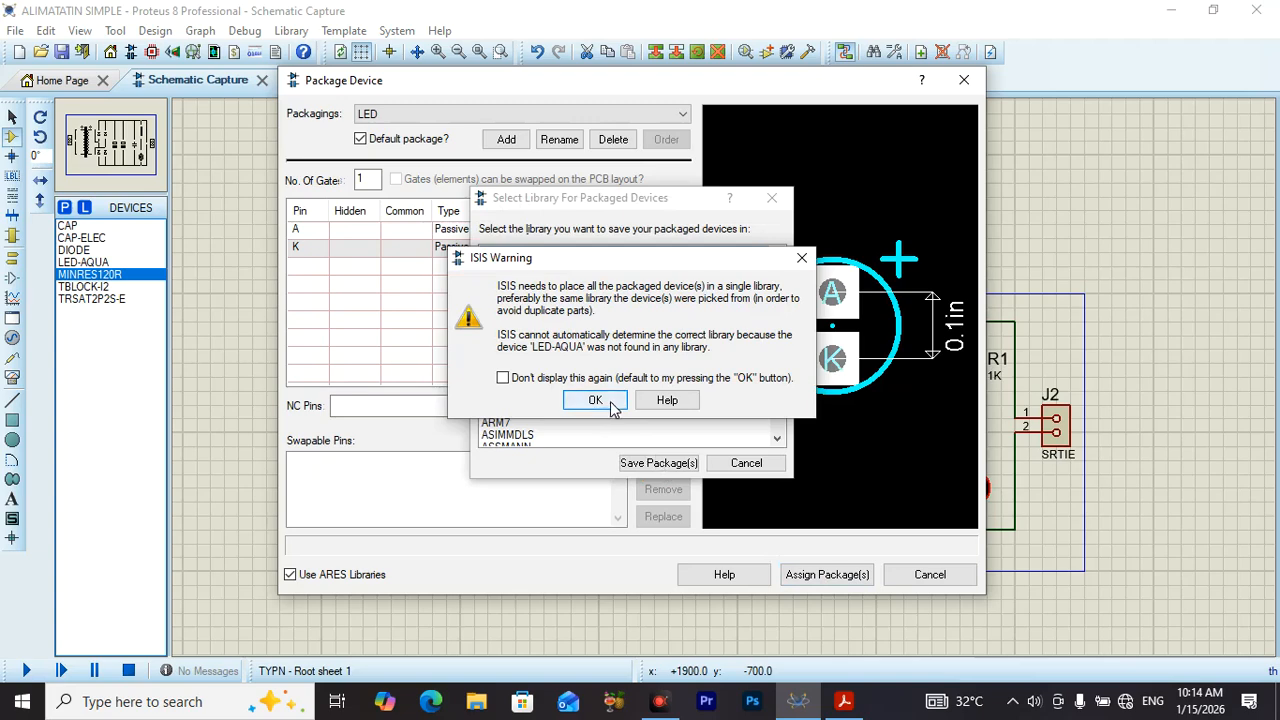
pyautogui.click(595, 400)
pyautogui.click(672, 467)
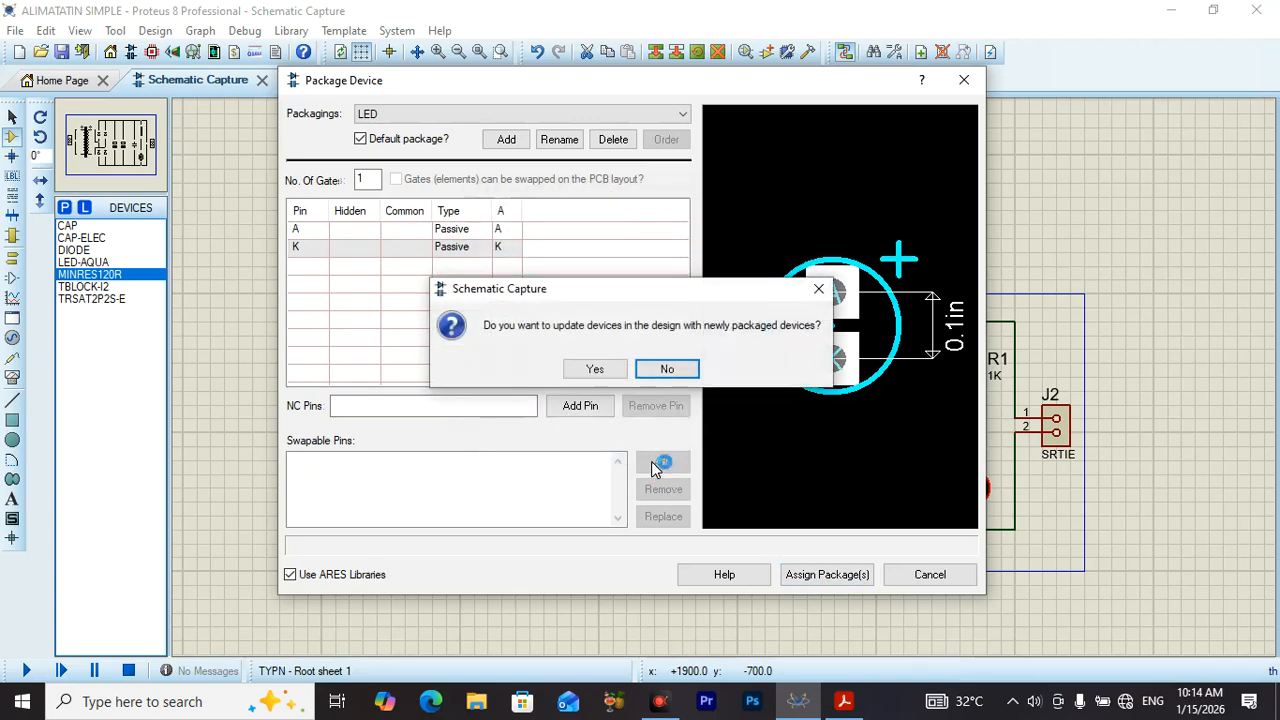
pyautogui.click(595, 369)
pyautogui.click(971, 487)
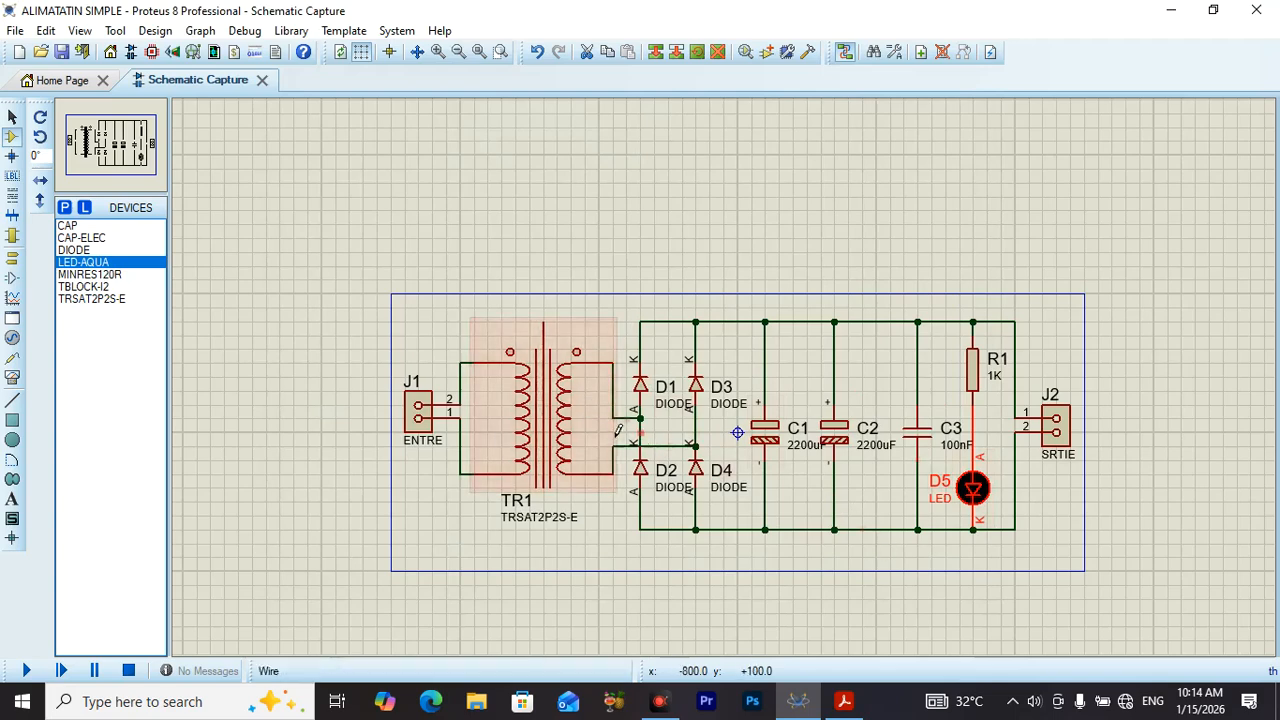
# Step: Try to find a package for transformer TR1 by searching for TRANS and TRANSF, then cancel its packaging
pyautogui.rightClick(577, 436)
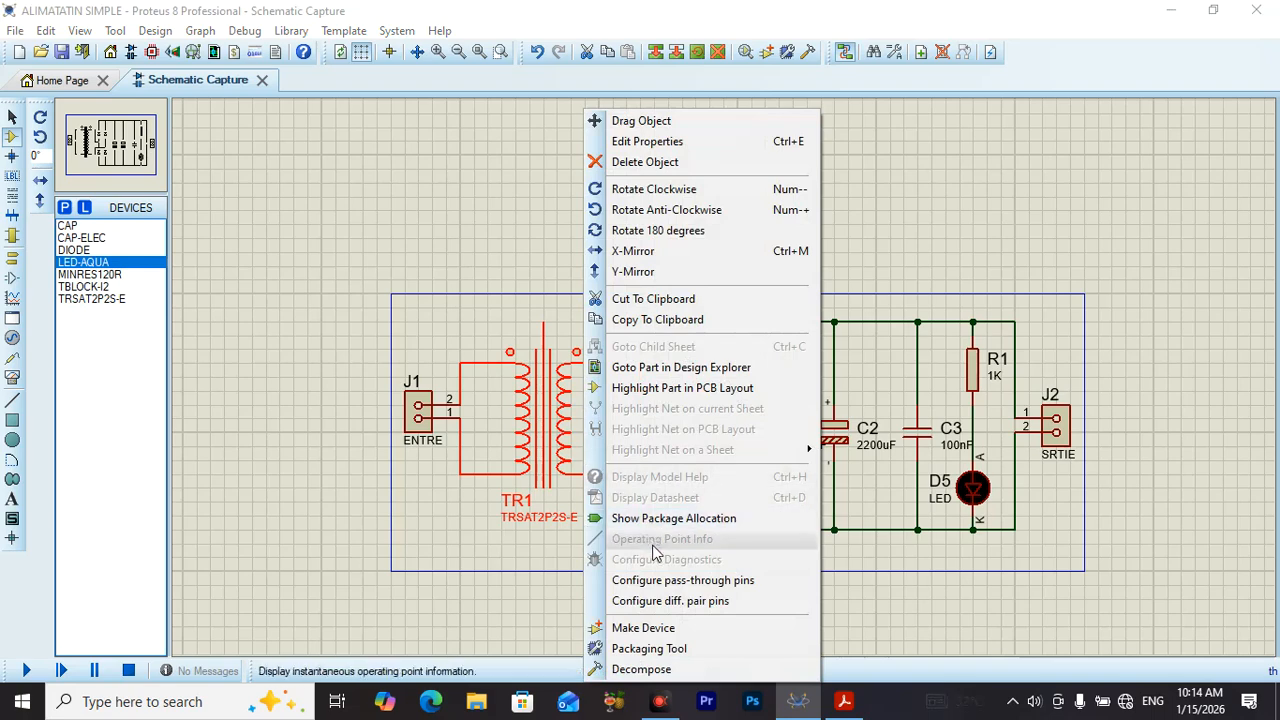
pyautogui.click(648, 649)
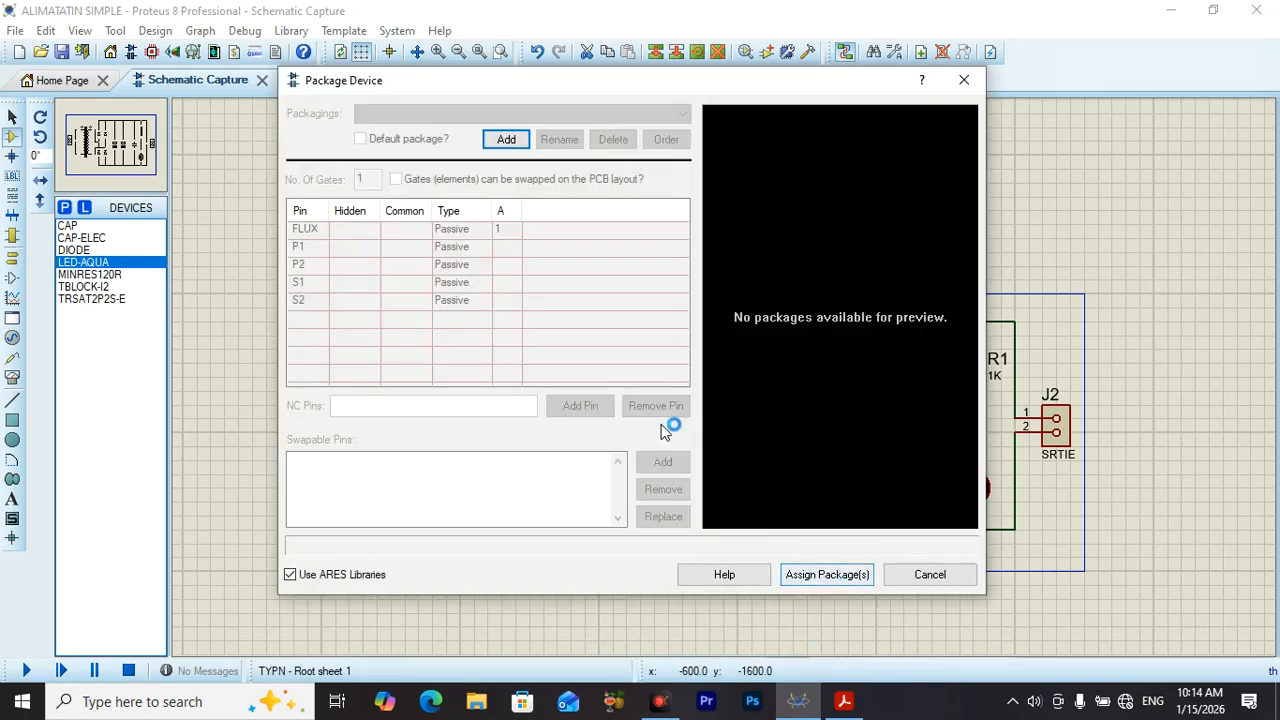
pyautogui.click(507, 140)
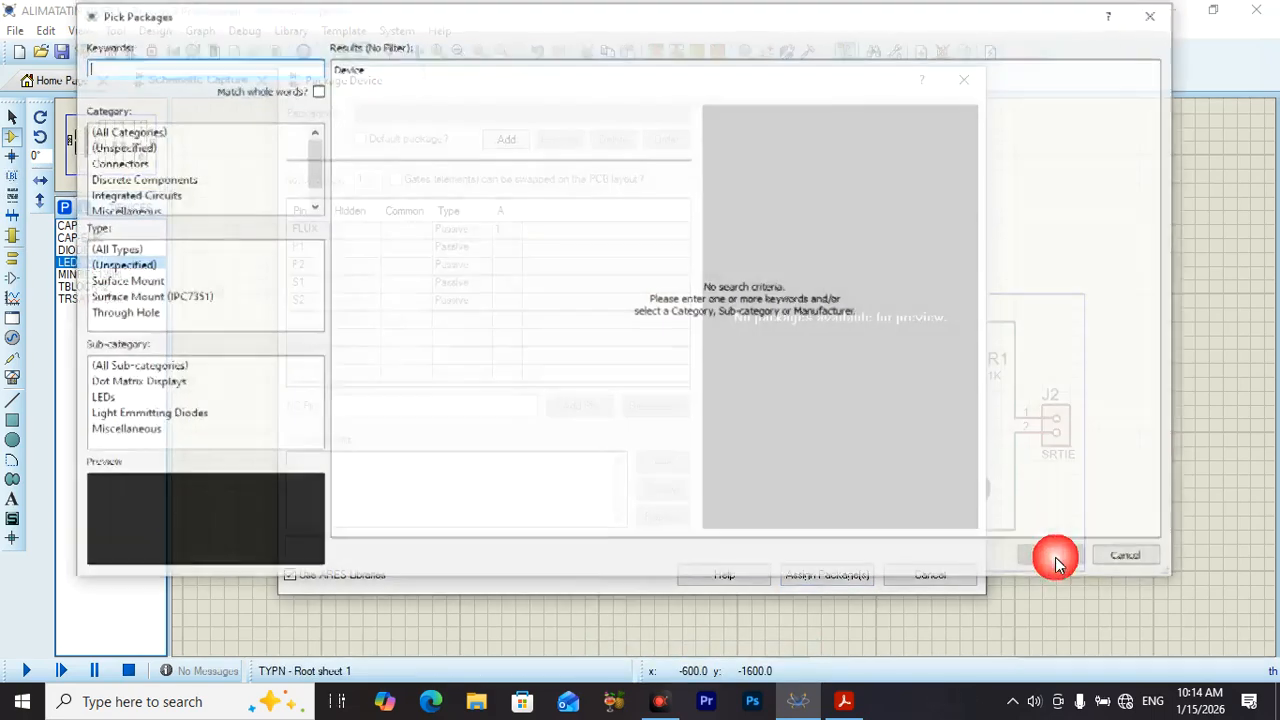
pyautogui.write('TRAN')
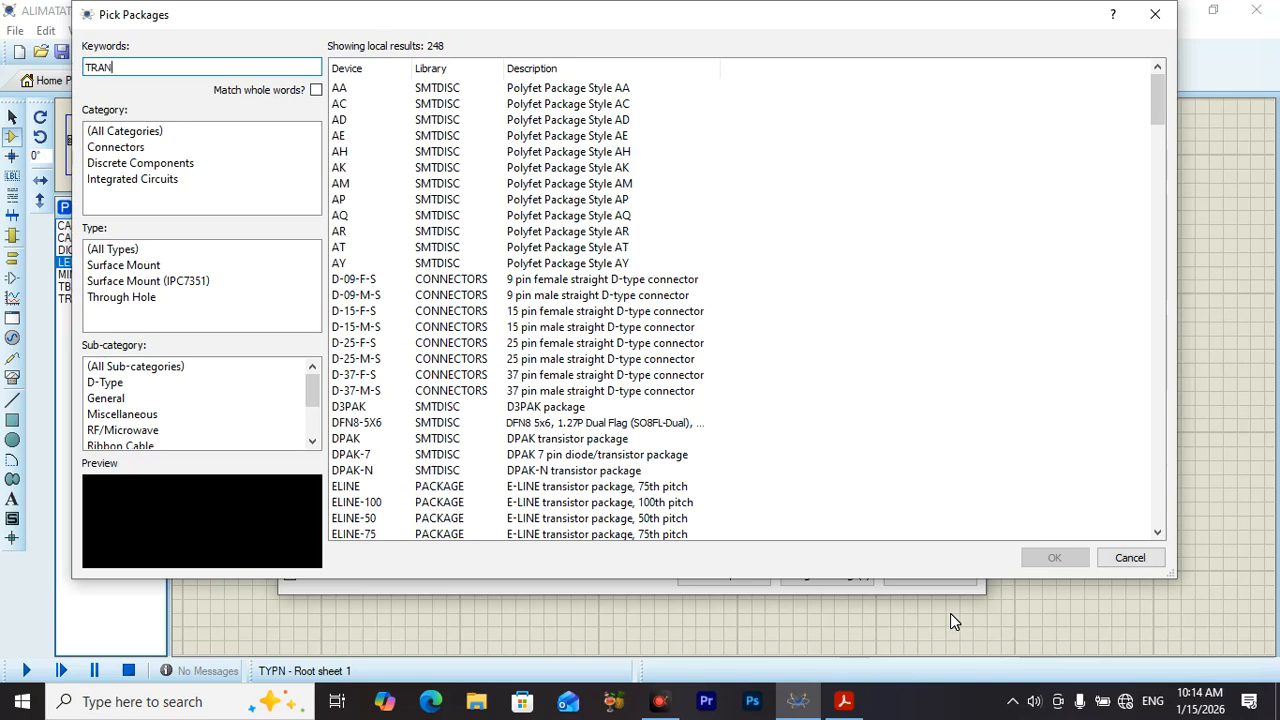
pyautogui.write('S')
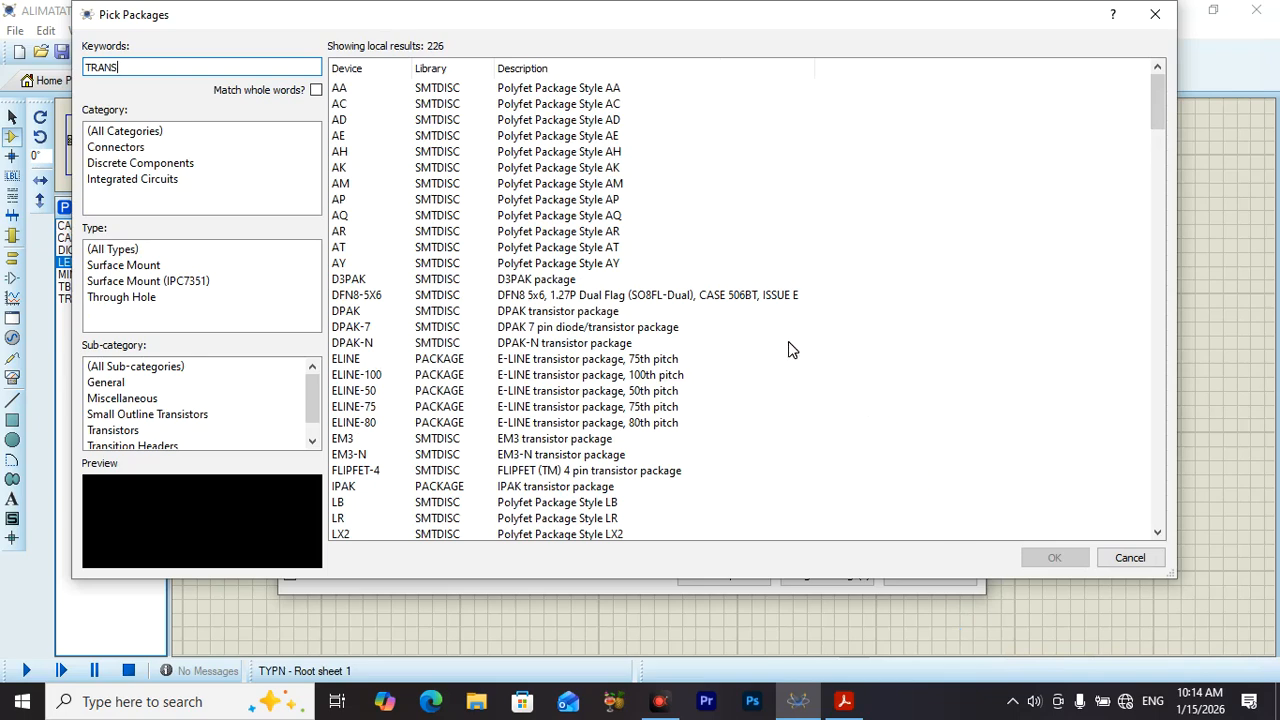
pyautogui.scroll(-5, 788, 349)
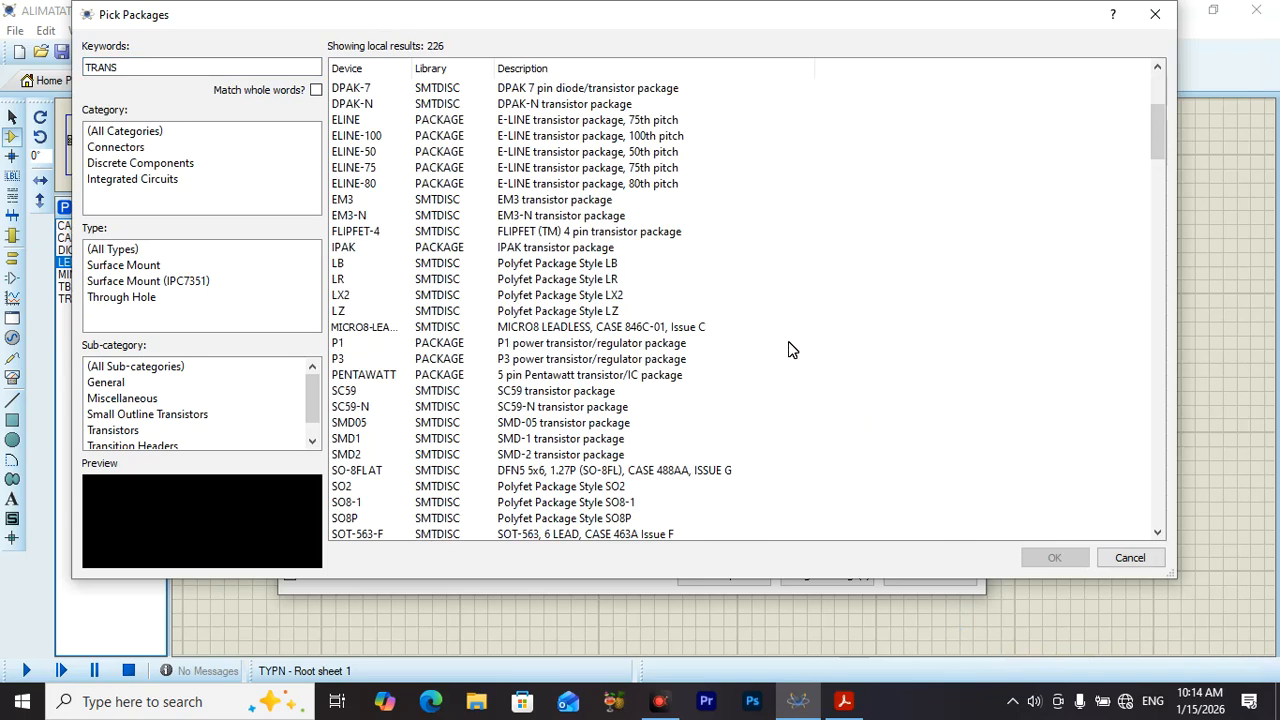
pyautogui.scroll(-20, 788, 349)
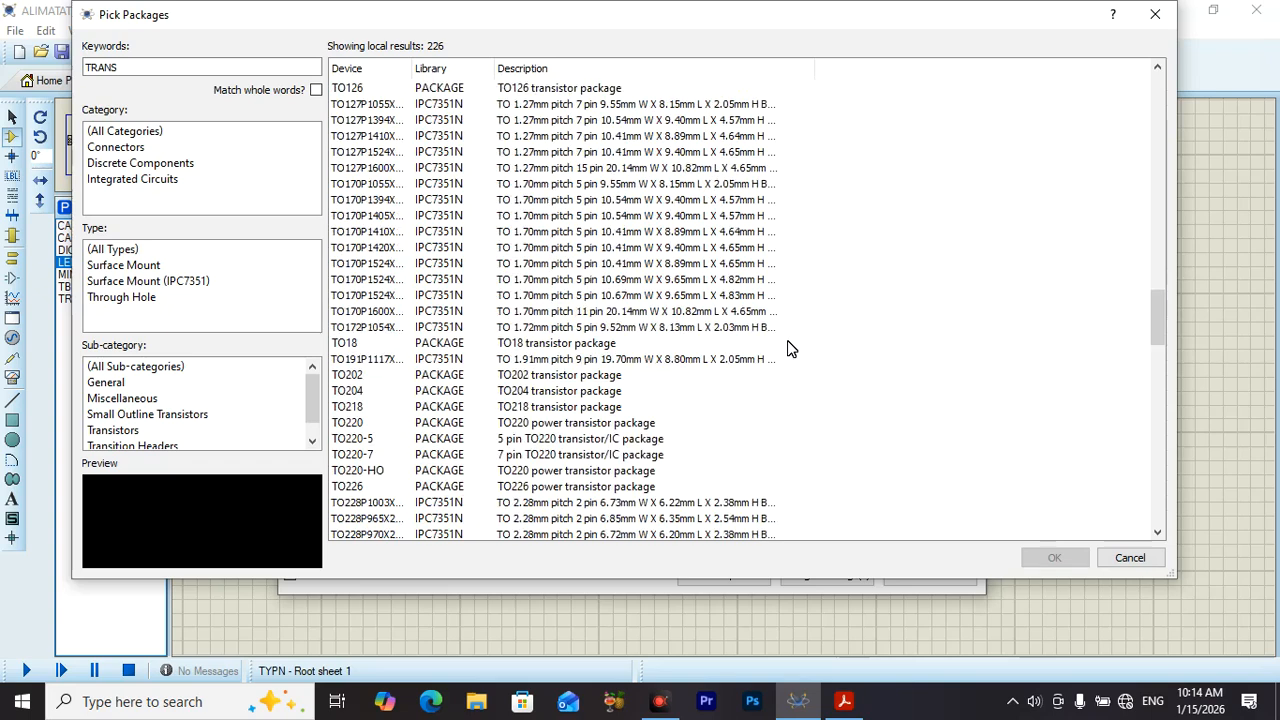
pyautogui.press('f')
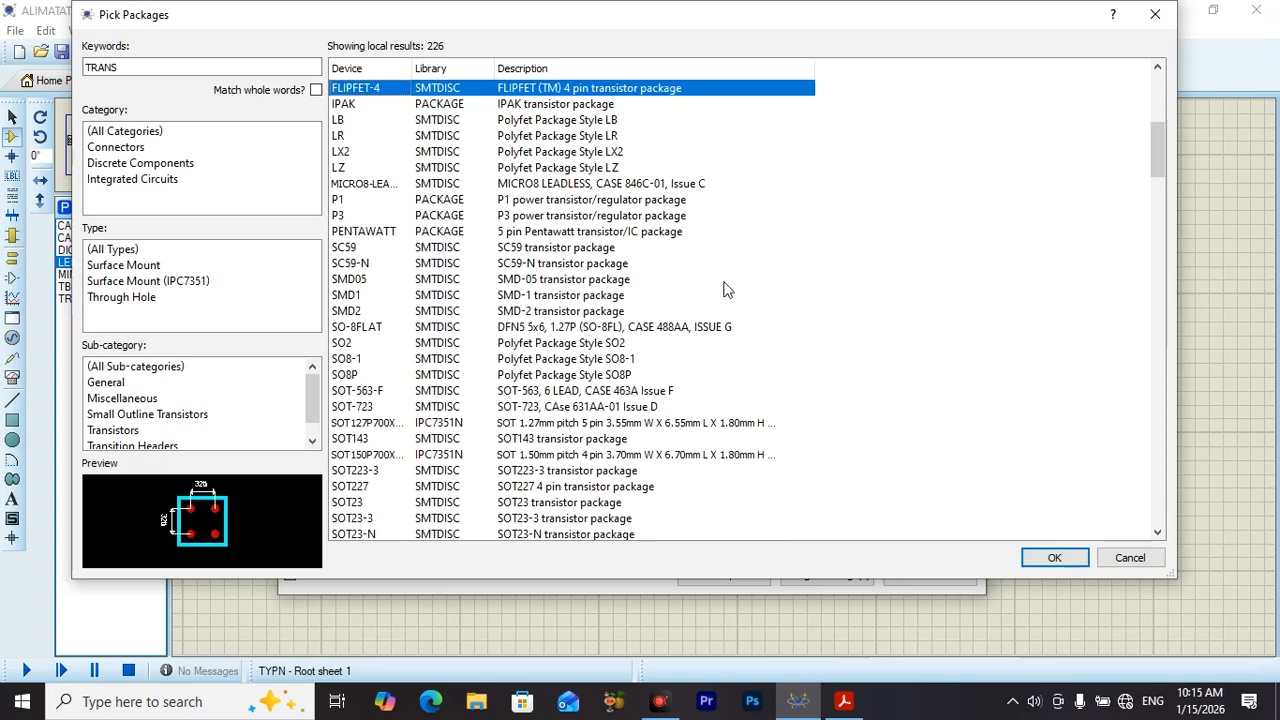
pyautogui.click(216, 70)
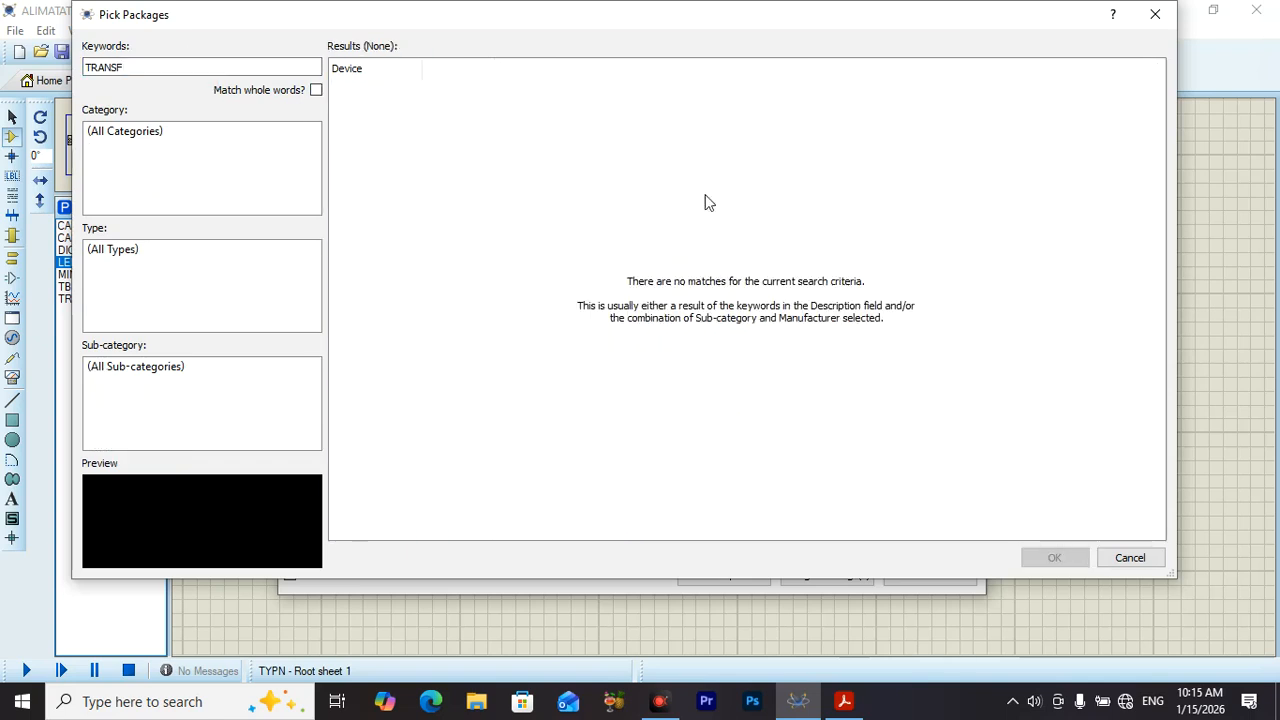
pyautogui.click(1155, 14)
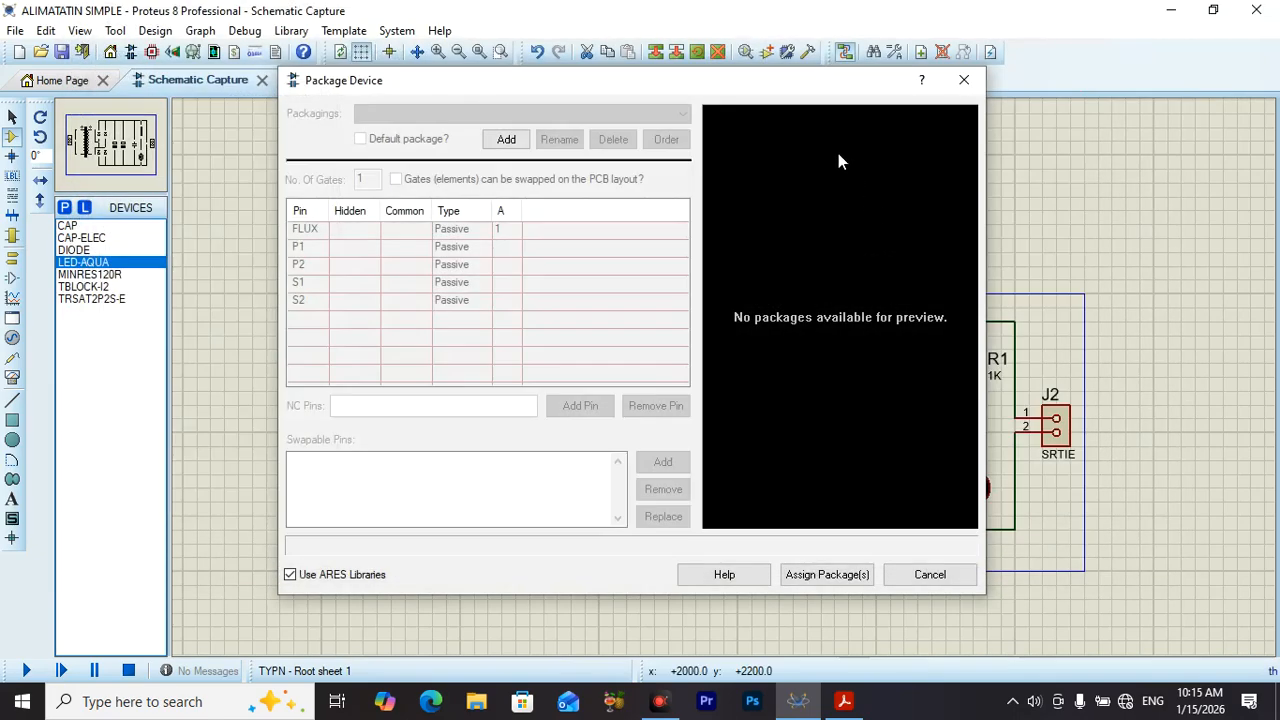
pyautogui.click(964, 80)
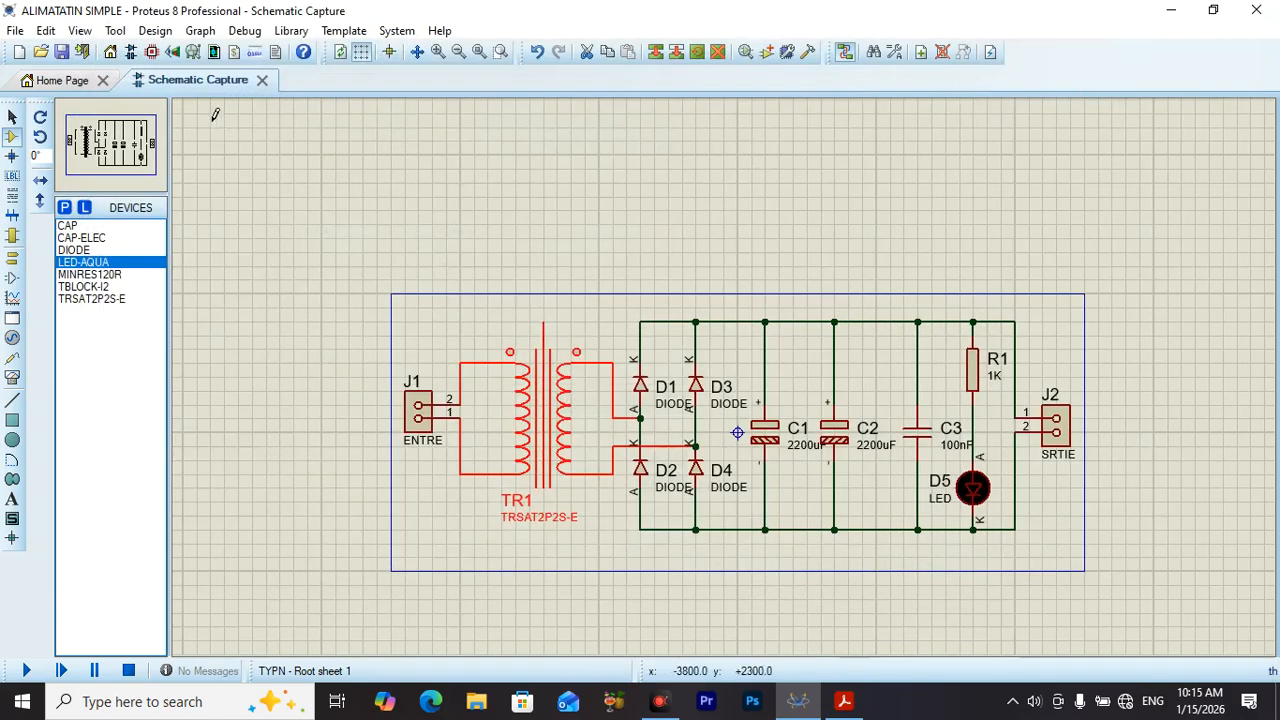
# Step: Open the PCB Layout of the project
pyautogui.click(155, 55)
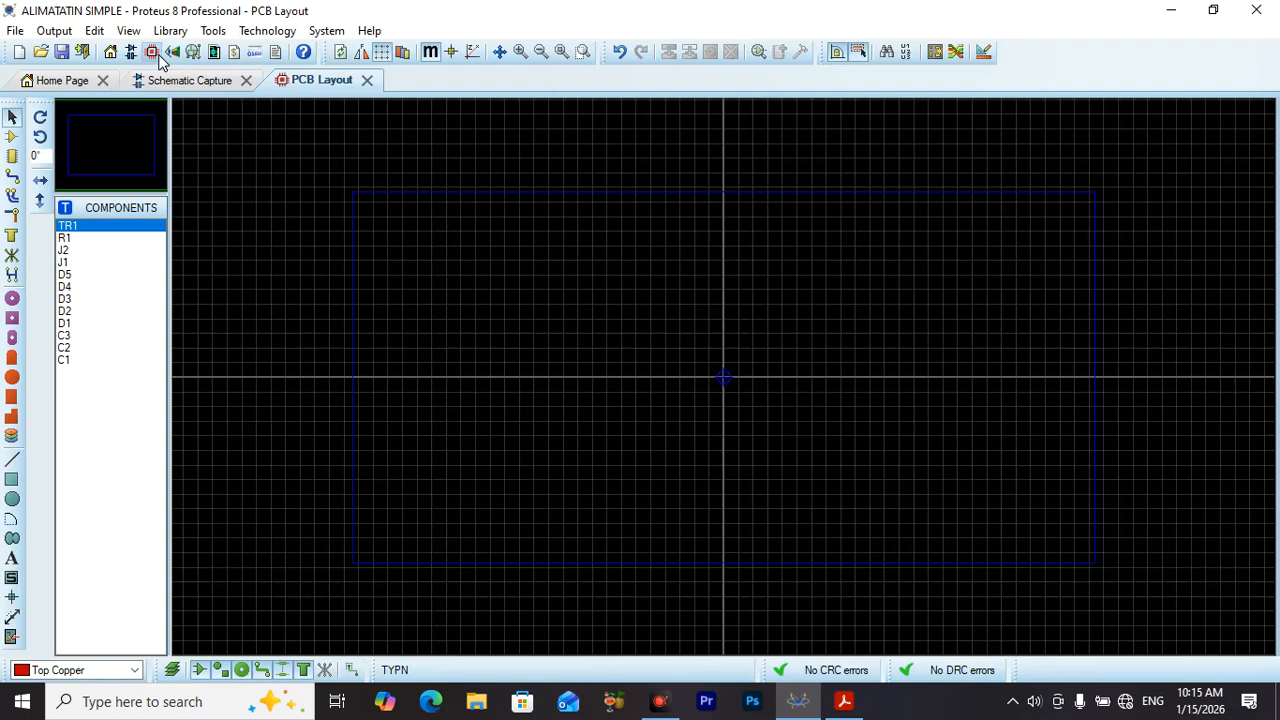
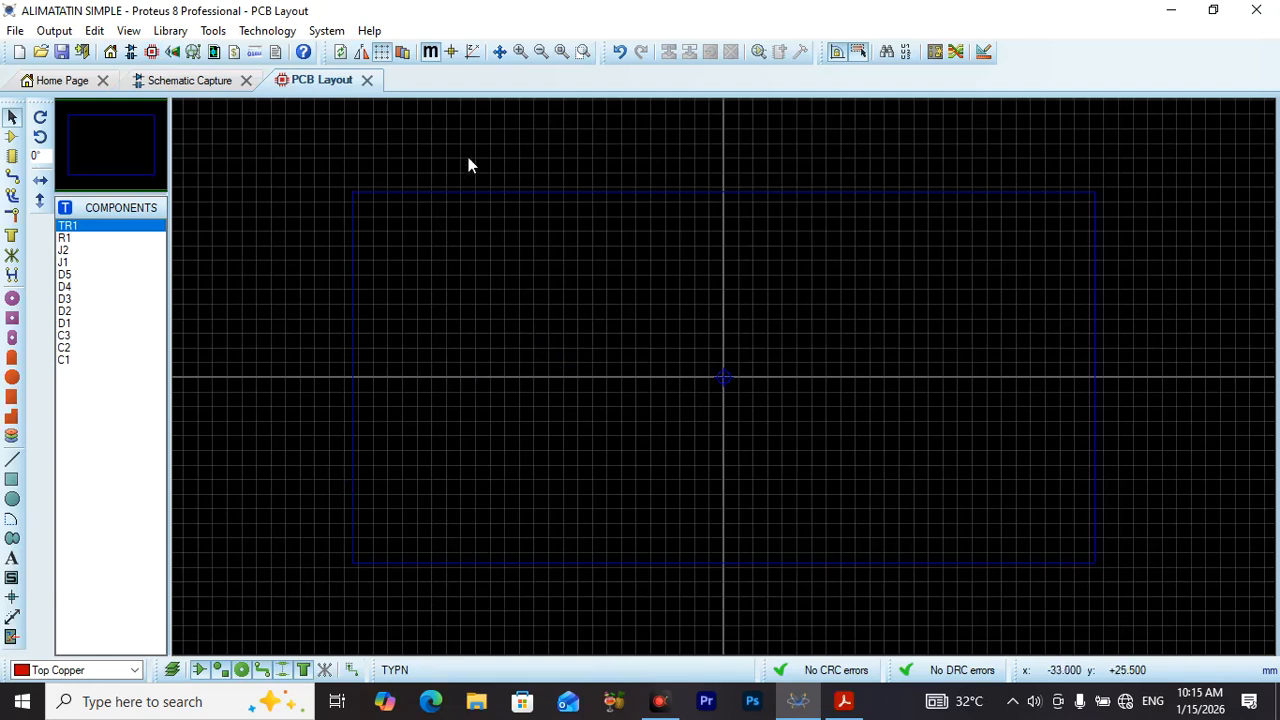
# Step: Review the board name and the maximum width and height in the board properties
pyautogui.click(328, 32)
pyautogui.moveTo(293, 37)
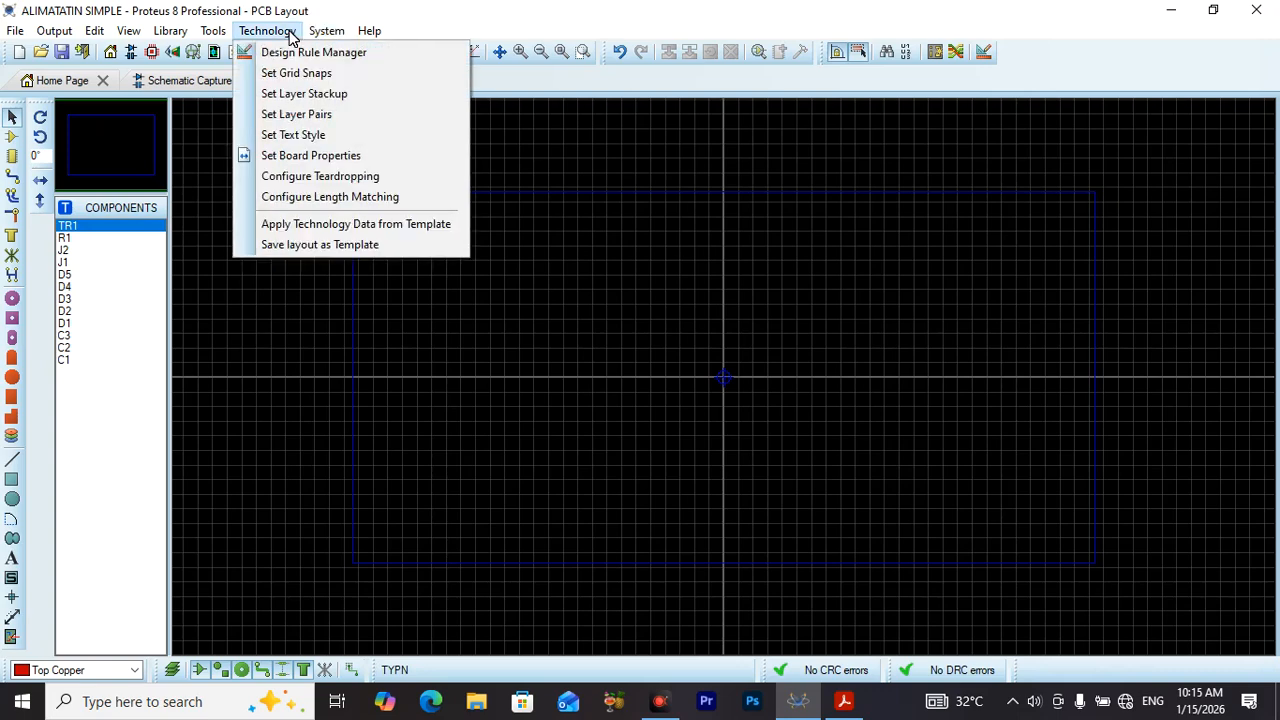
pyautogui.click(296, 157)
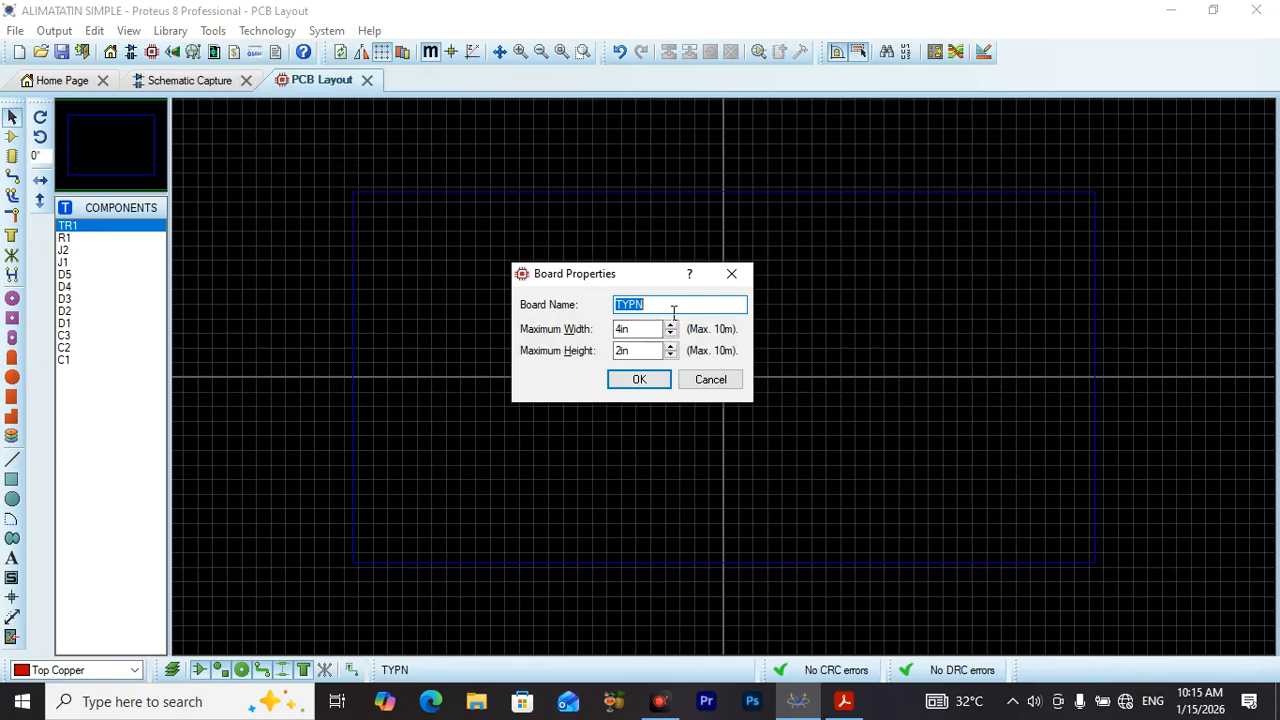
pyautogui.click(652, 388)
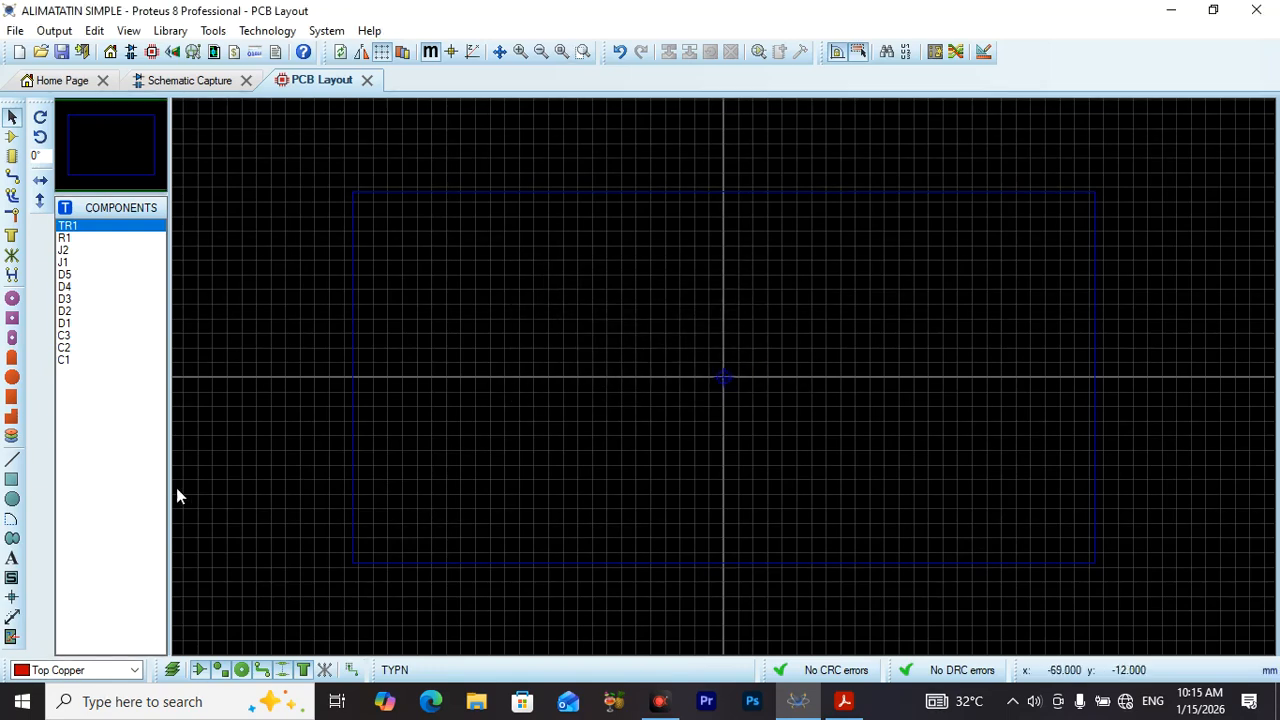
# Step: Draw a rectangular board outline about 102 by 51 mm on the Board Edge layer, along the blue work-area boundary
pyautogui.click(11, 482)
pyautogui.click(134, 670)
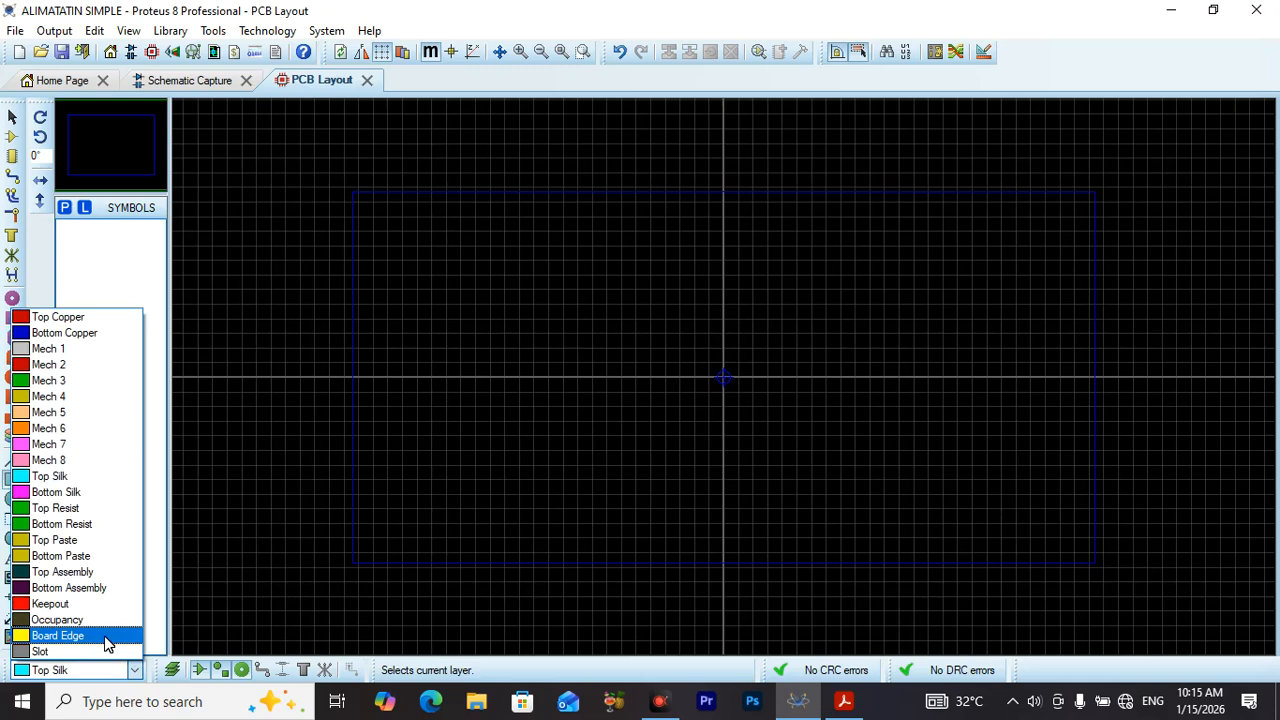
pyautogui.click(60, 636)
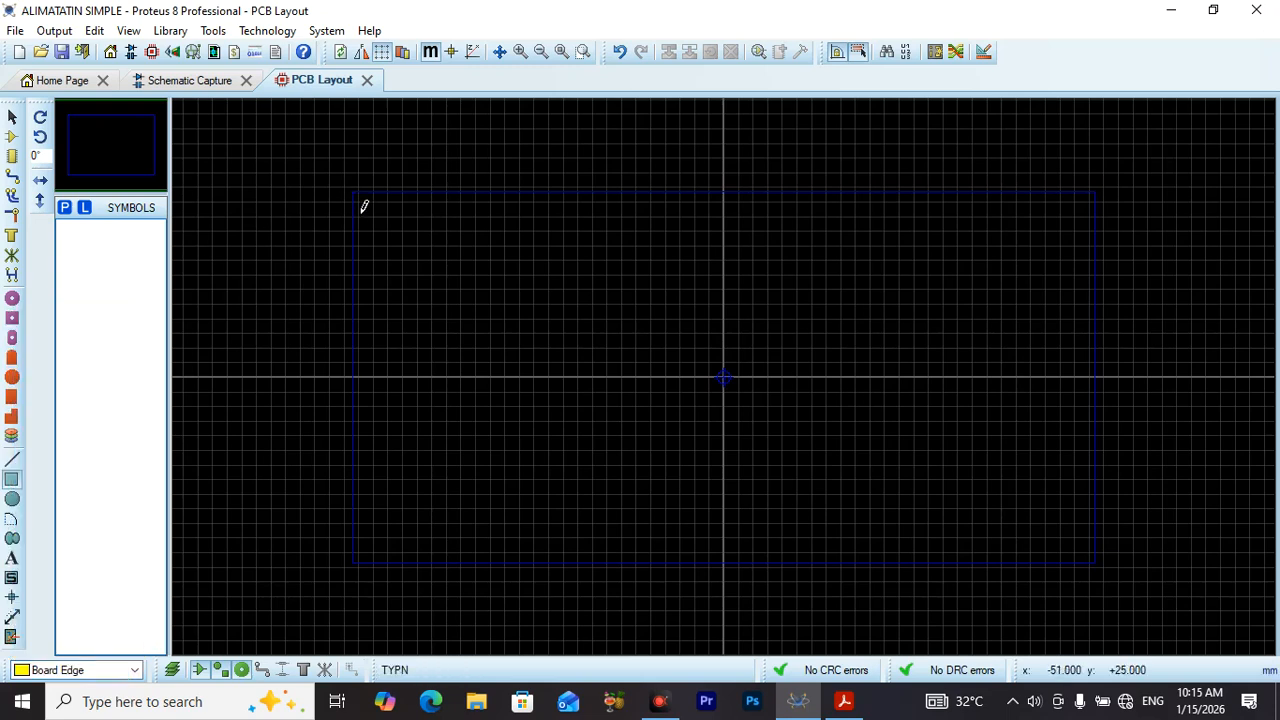
pyautogui.moveTo(365, 207); pyautogui.dragTo(1082, 574)
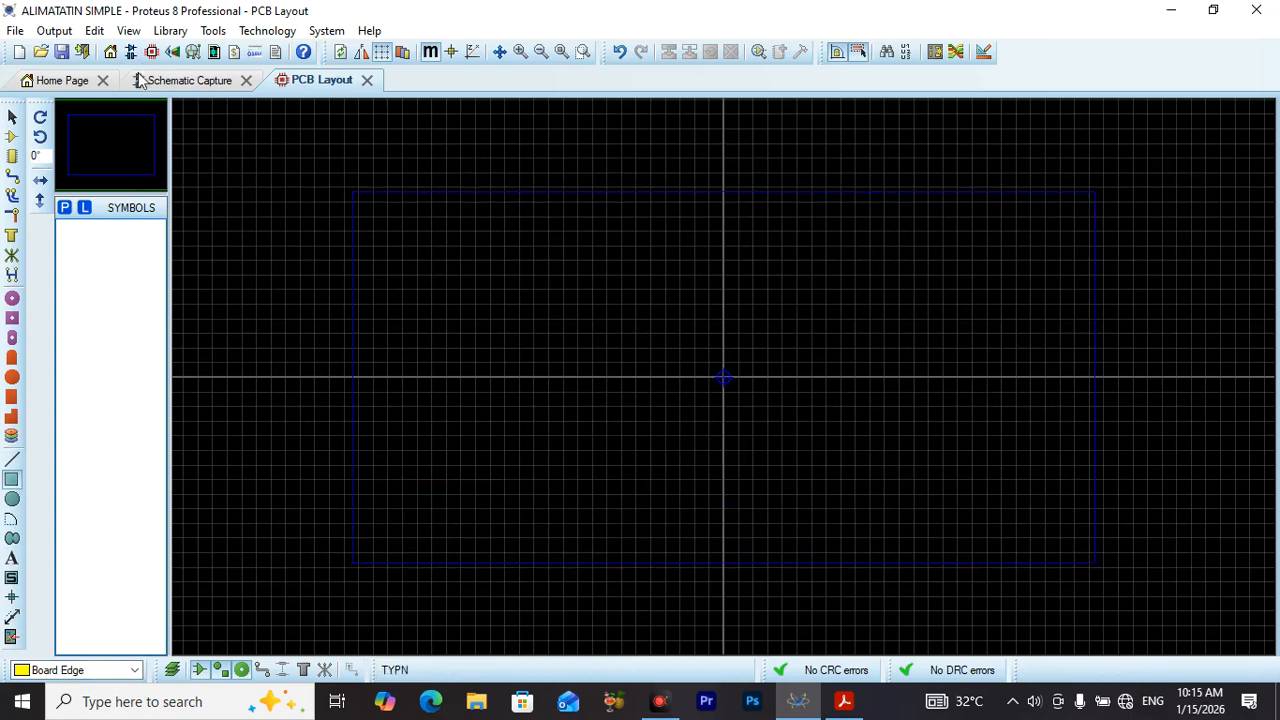
pyautogui.click(176, 52)
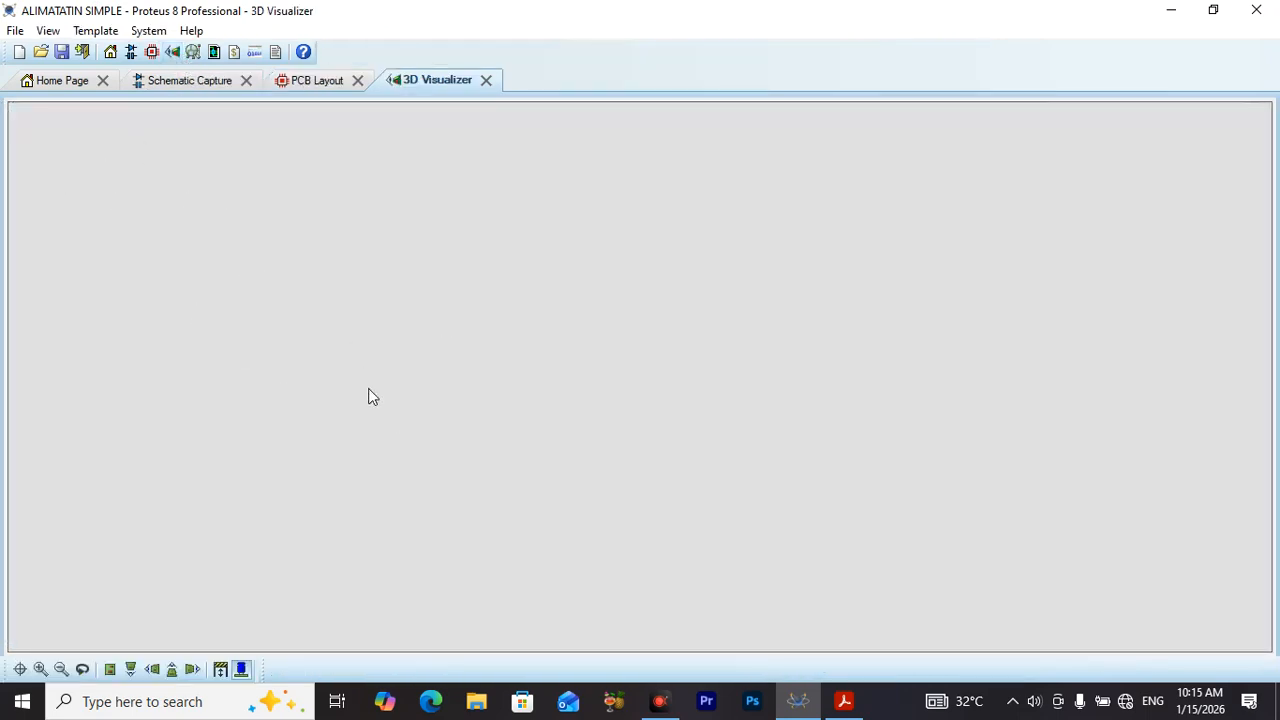
pyautogui.click(305, 84)
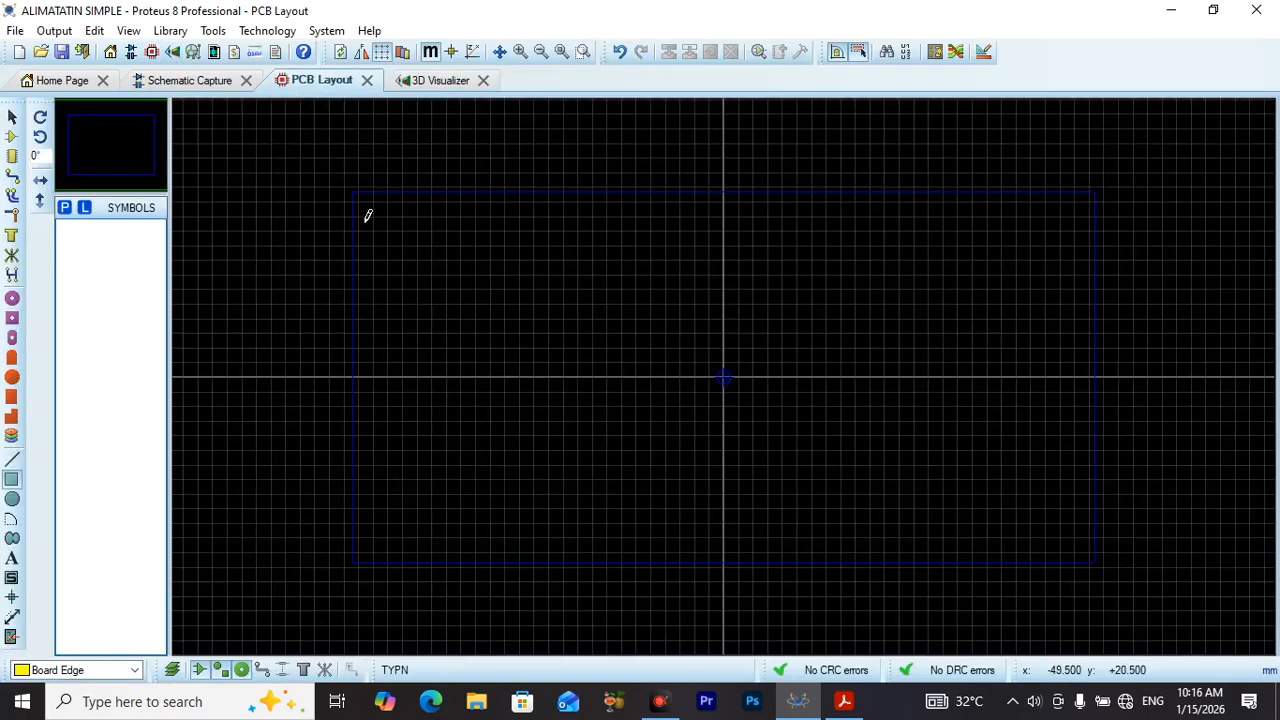
pyautogui.moveTo(370, 211)
pyautogui.mouseDown()
pyautogui.moveTo(917, 503)
pyautogui.moveTo(1034, 529)
pyautogui.moveTo(1108, 574)
pyautogui.mouseUp()
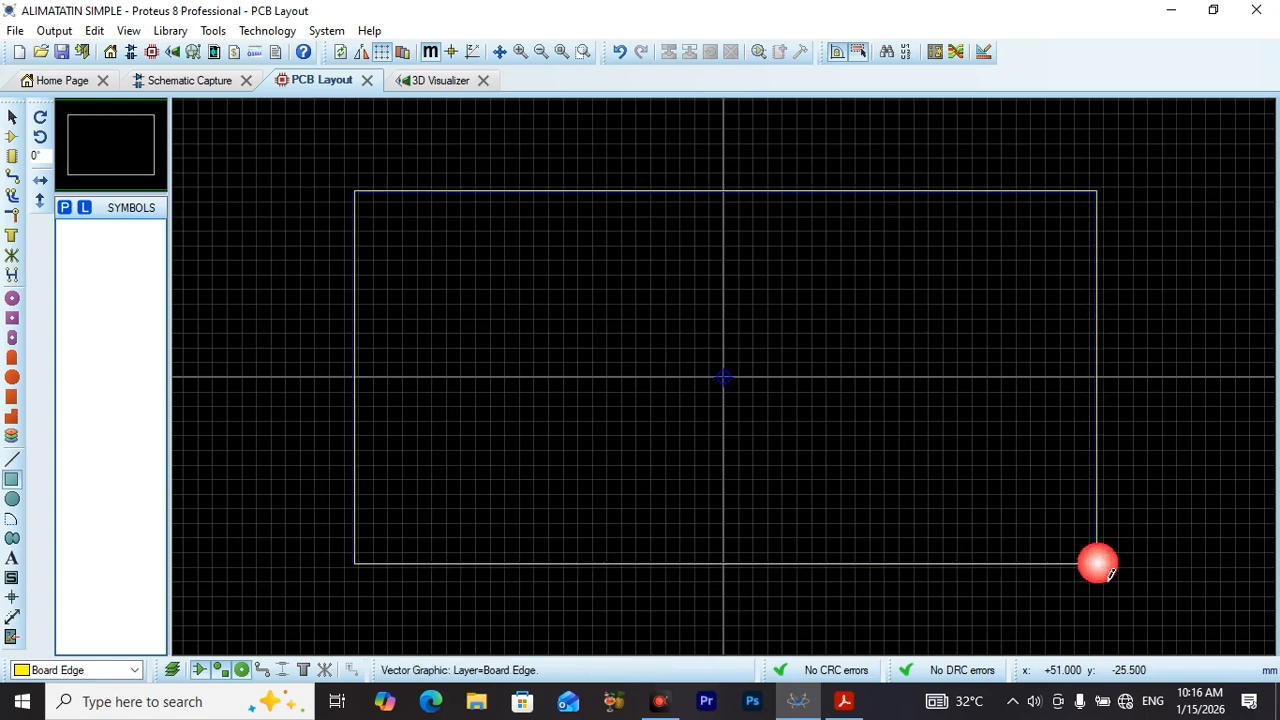
# Step: Inspect the bare board in the 3D Visualizer and return to the PCB layout
pyautogui.click(440, 81)
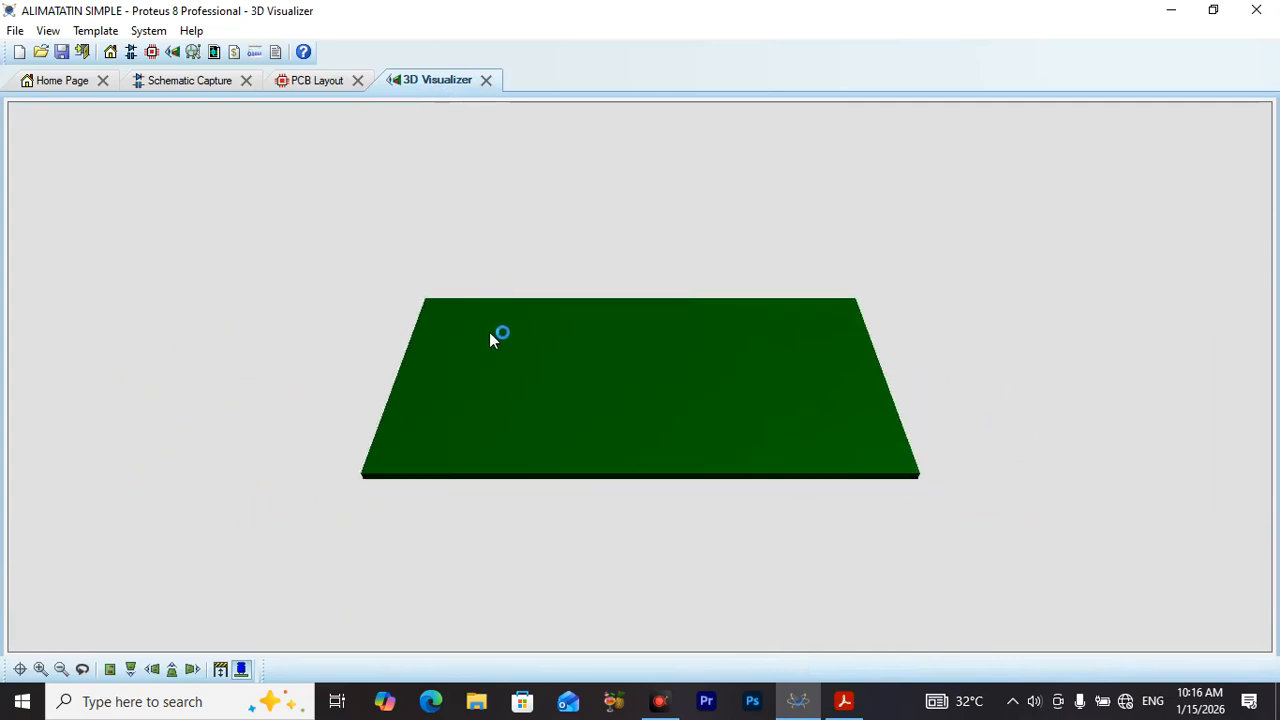
pyautogui.scroll(-2, 491, 335)
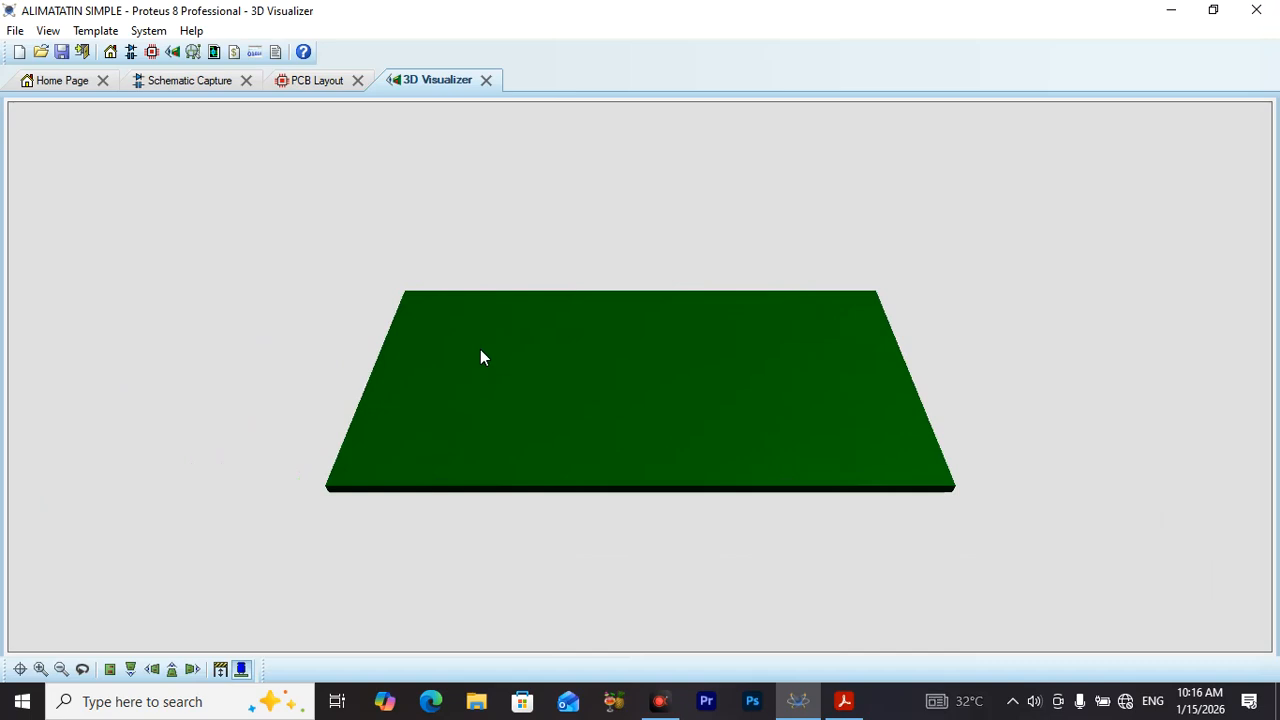
pyautogui.click(310, 80)
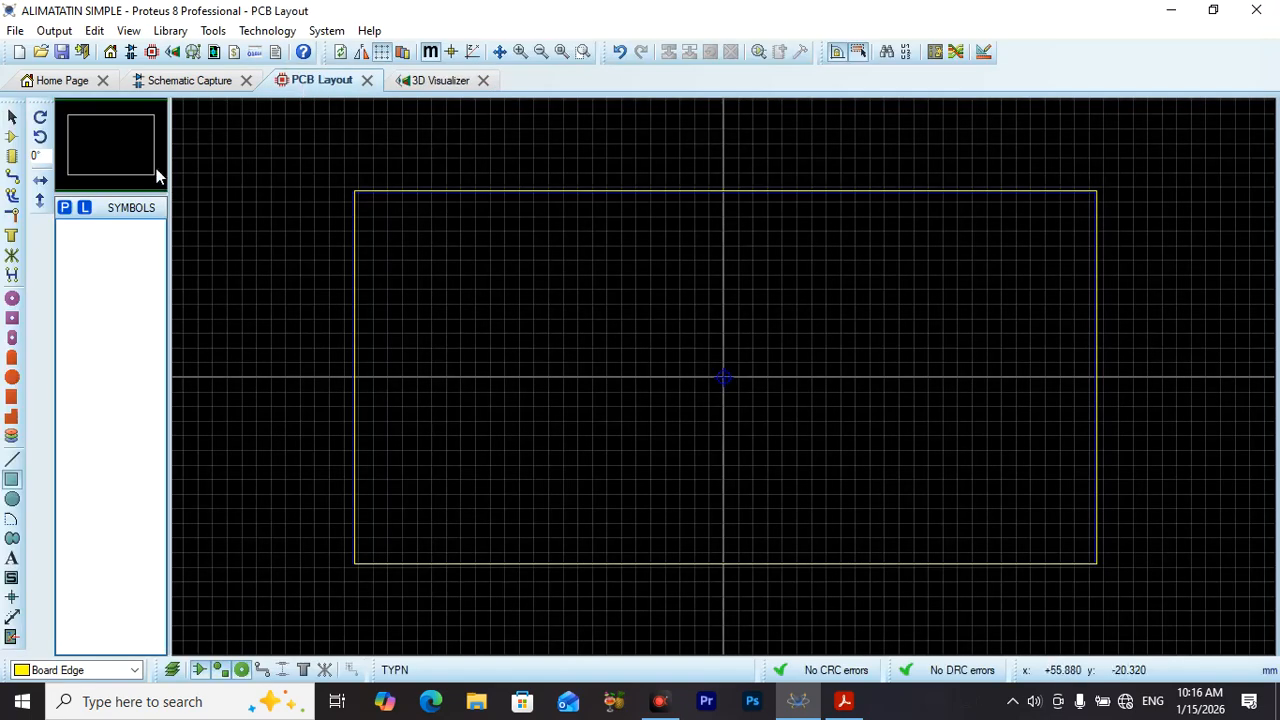
# Step: List the components available for placement, compare them with the schematic, and preview transformer TR1's package
pyautogui.click(13, 137)
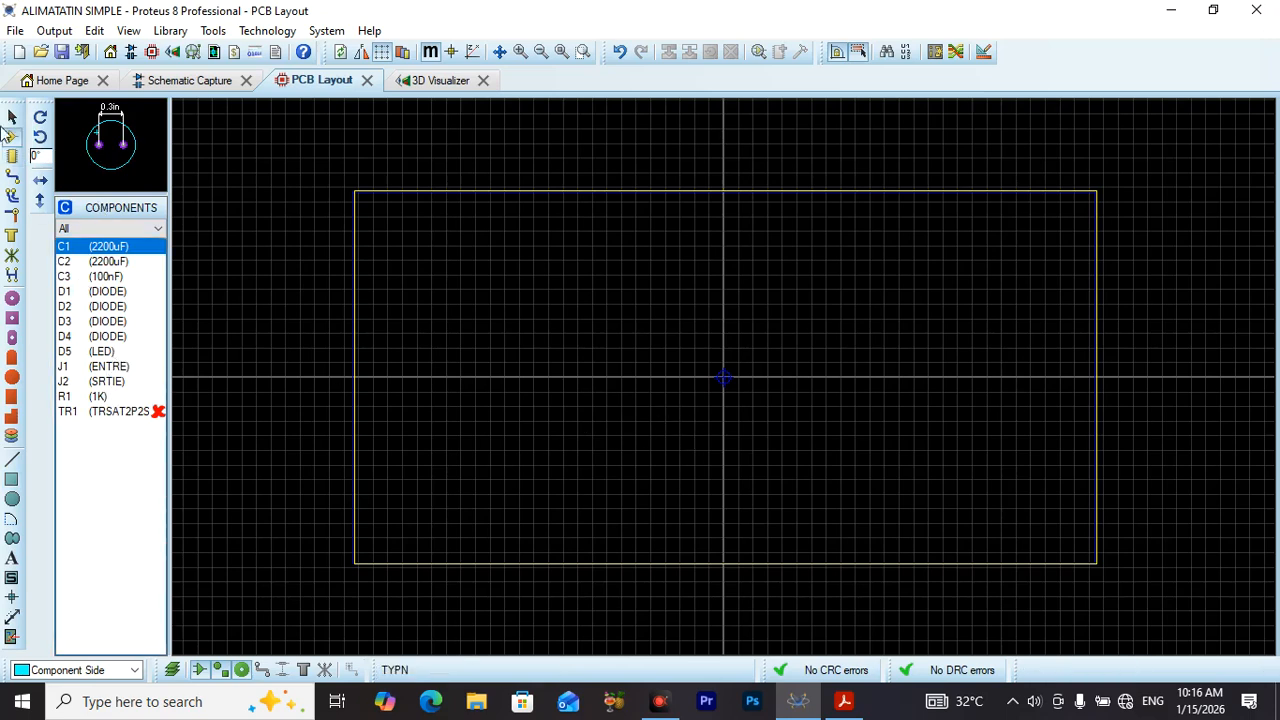
pyautogui.click(206, 84)
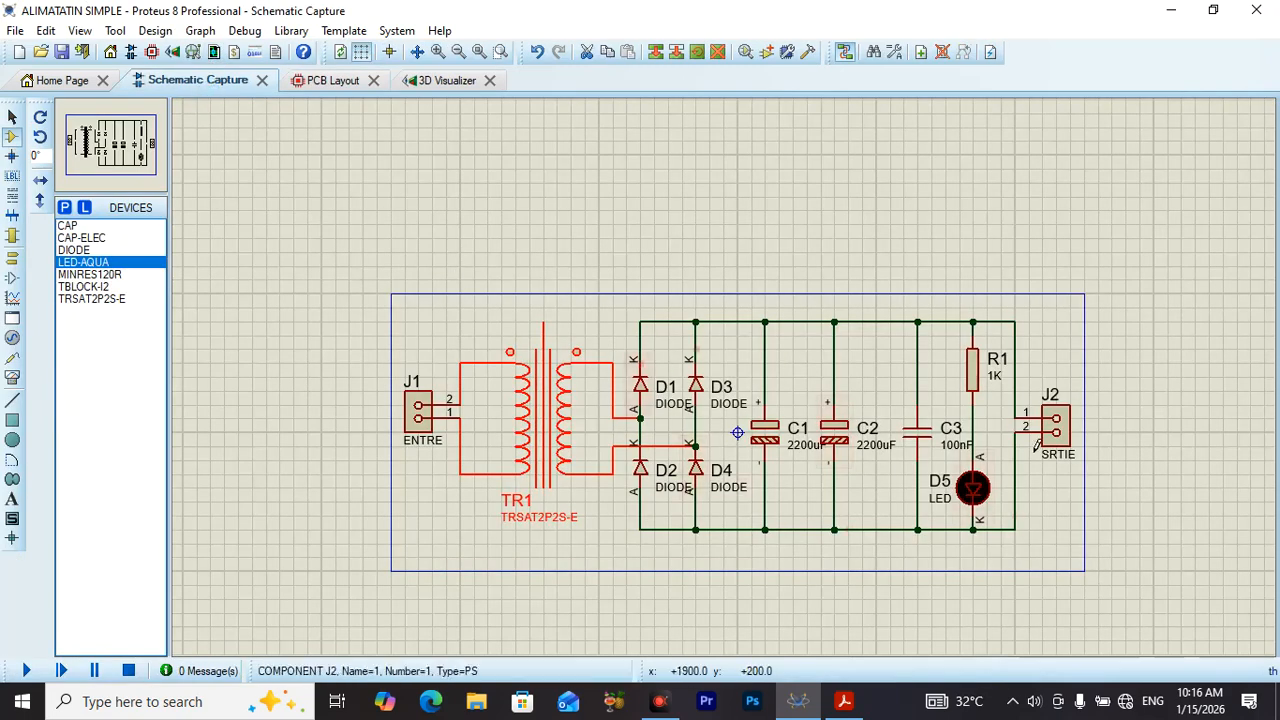
pyautogui.click(340, 82)
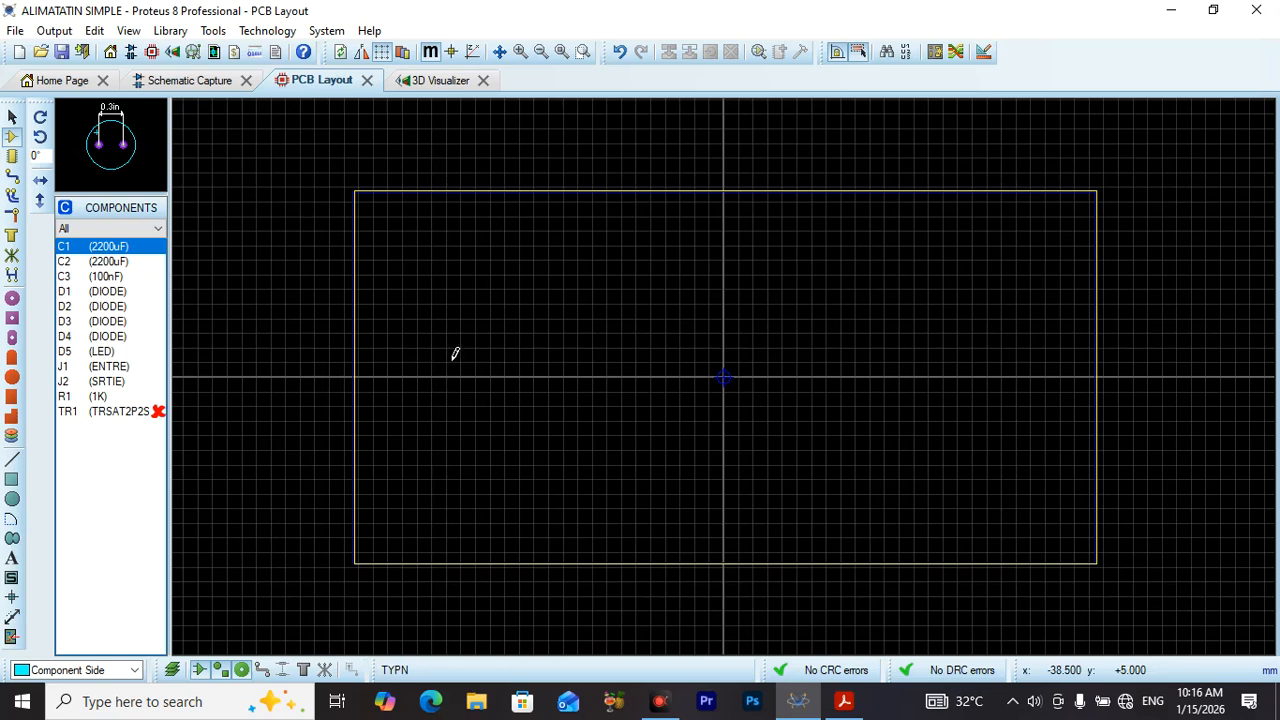
pyautogui.click(128, 418)
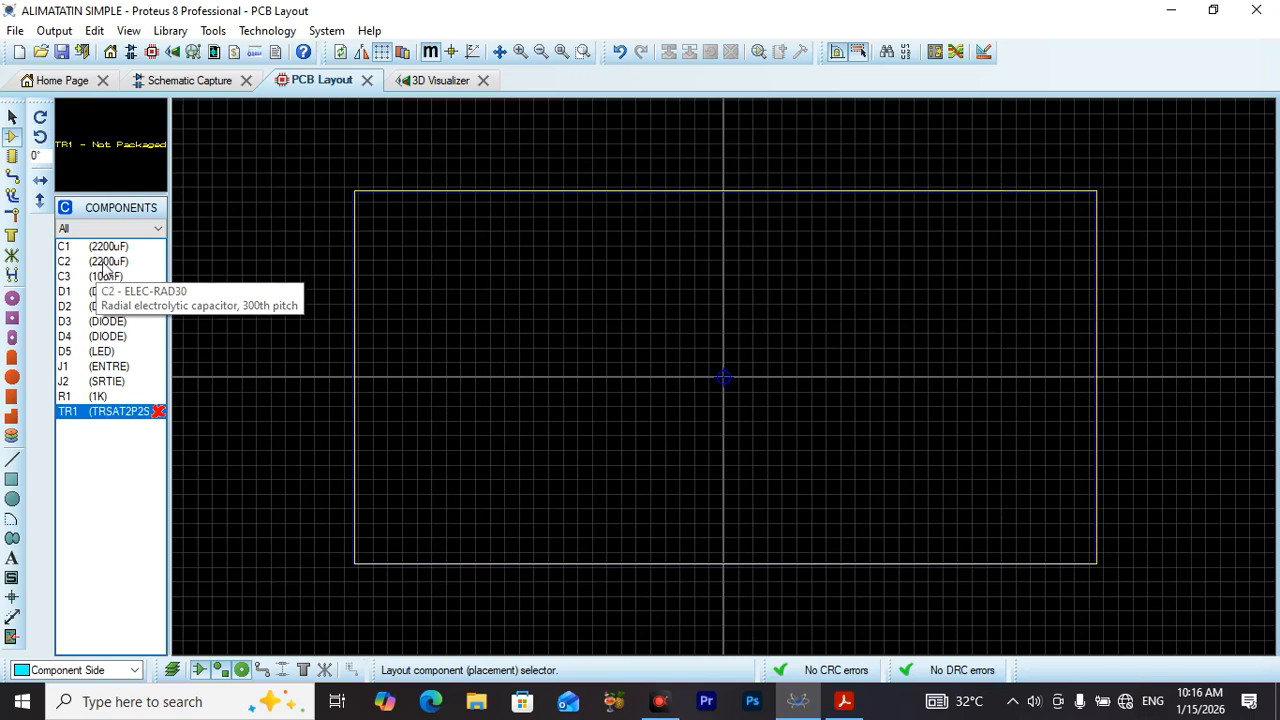
# Step: Place connector J1 just inside the board's left edge at about mid-height and rotate it anti-clockwise
pyautogui.click(105, 367)
pyautogui.click(420, 368)
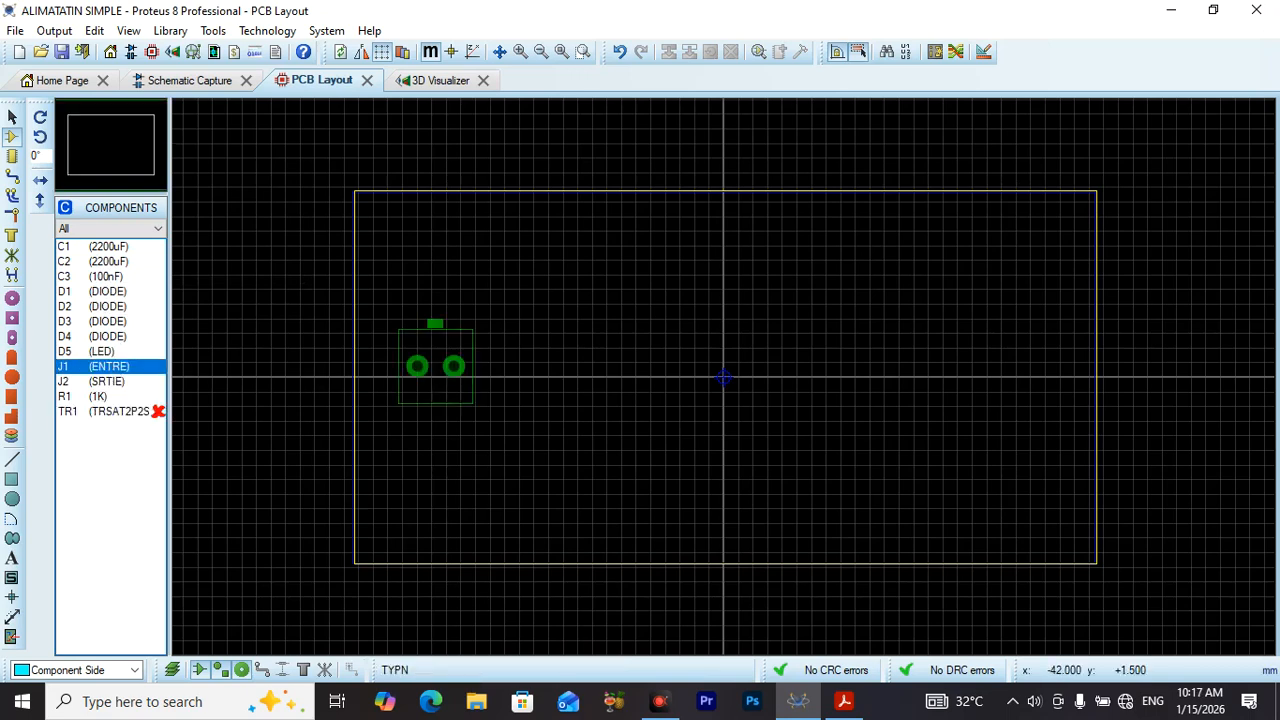
pyautogui.click(408, 375)
pyautogui.click(408, 375)
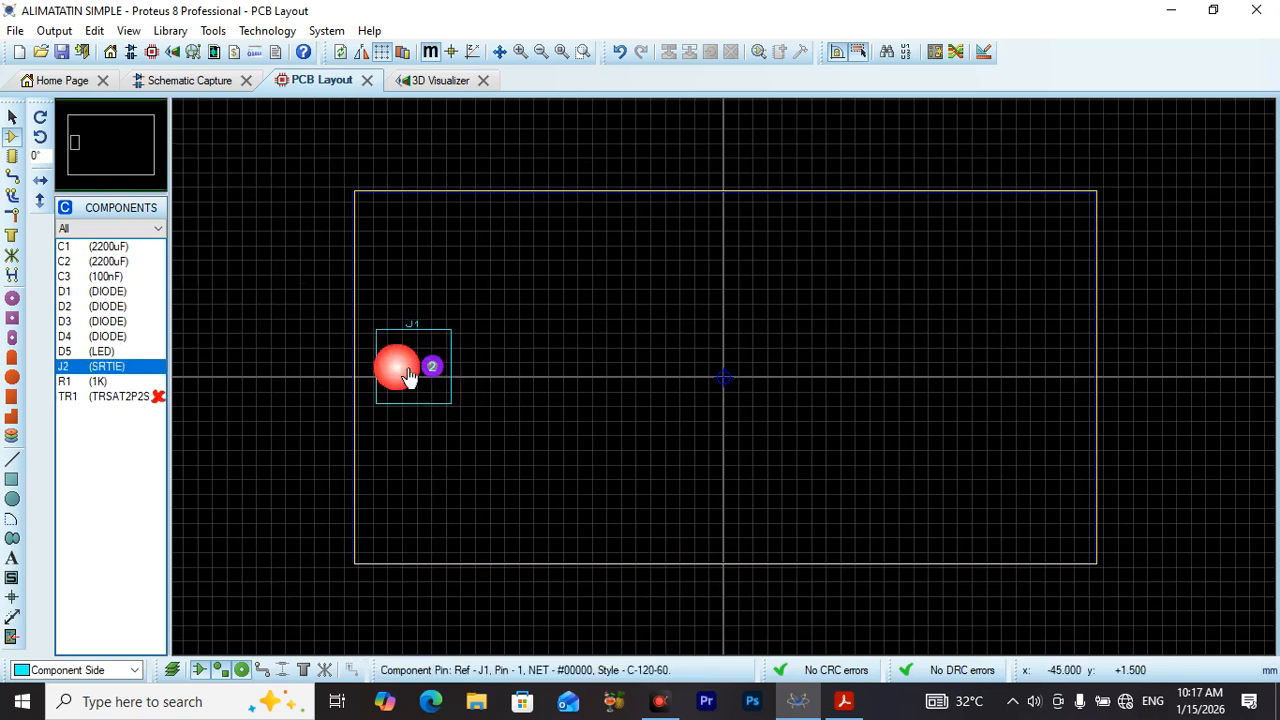
pyautogui.rightClick(408, 375)
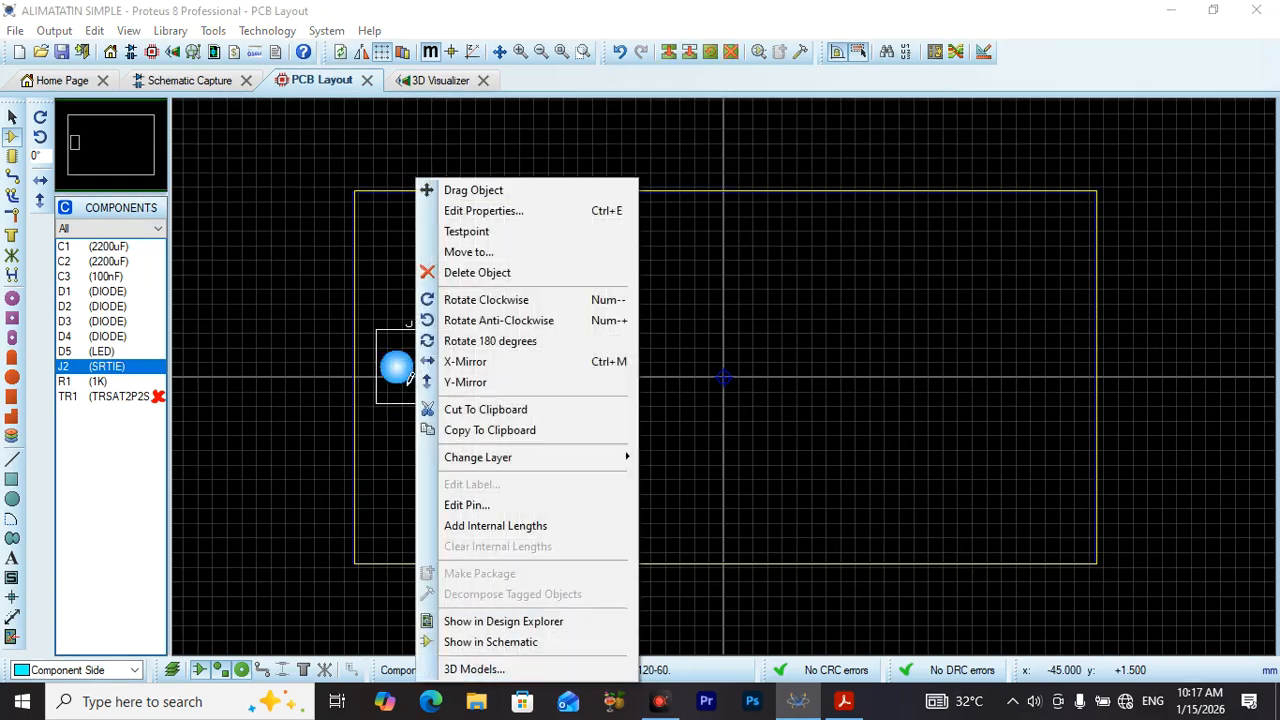
pyautogui.click(498, 320)
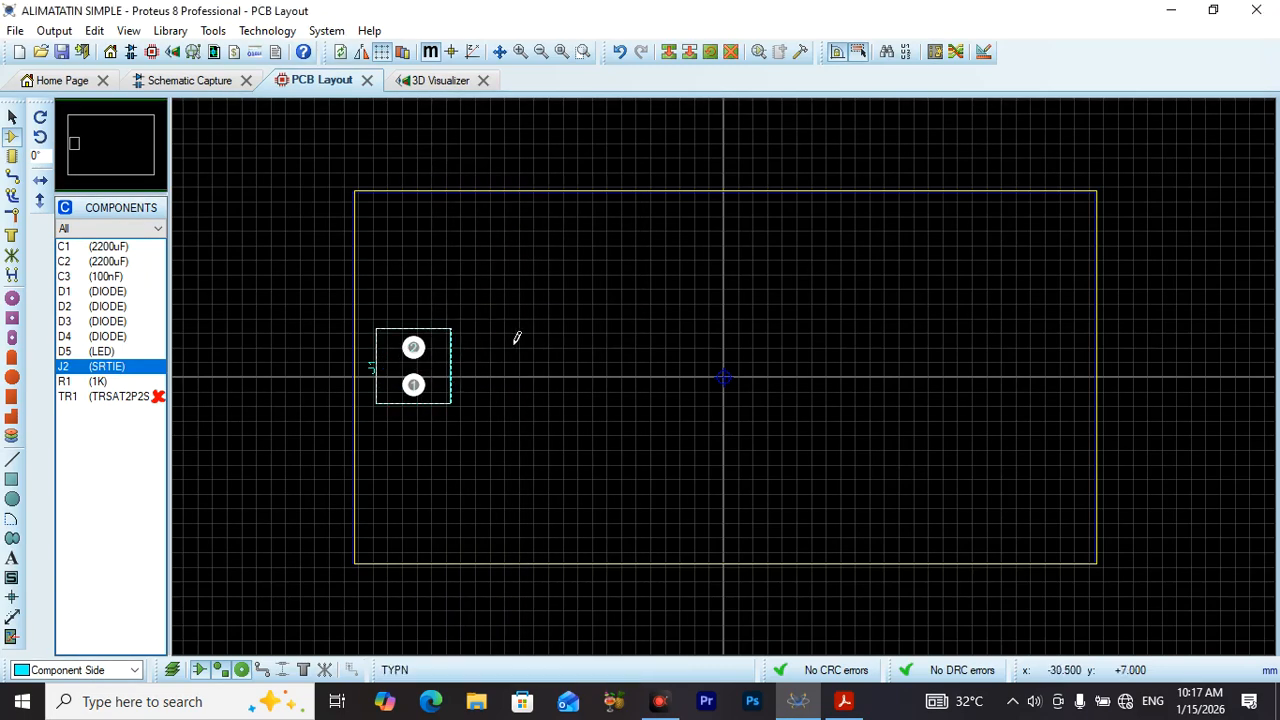
pyautogui.click(523, 347)
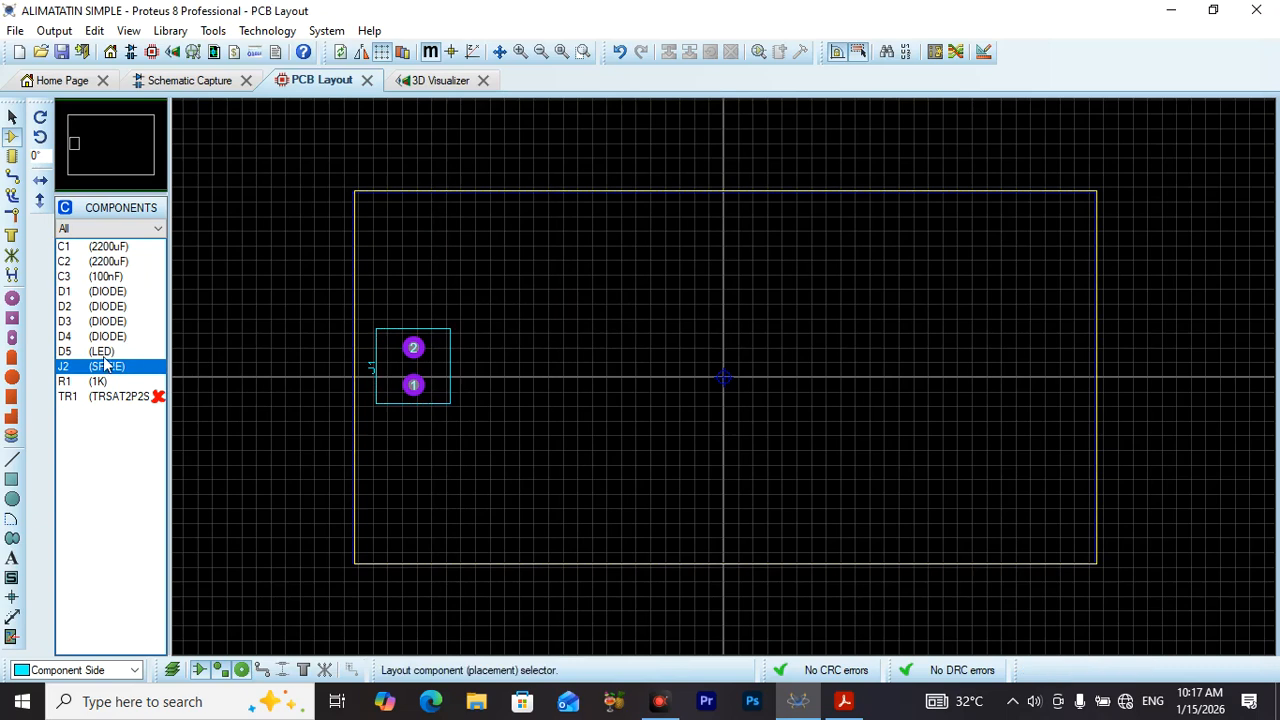
# Step: Place diode D1 above and to the right of J1, rotate it anti-clockwise, and shift it slightly closer to the connector
pyautogui.click(107, 291)
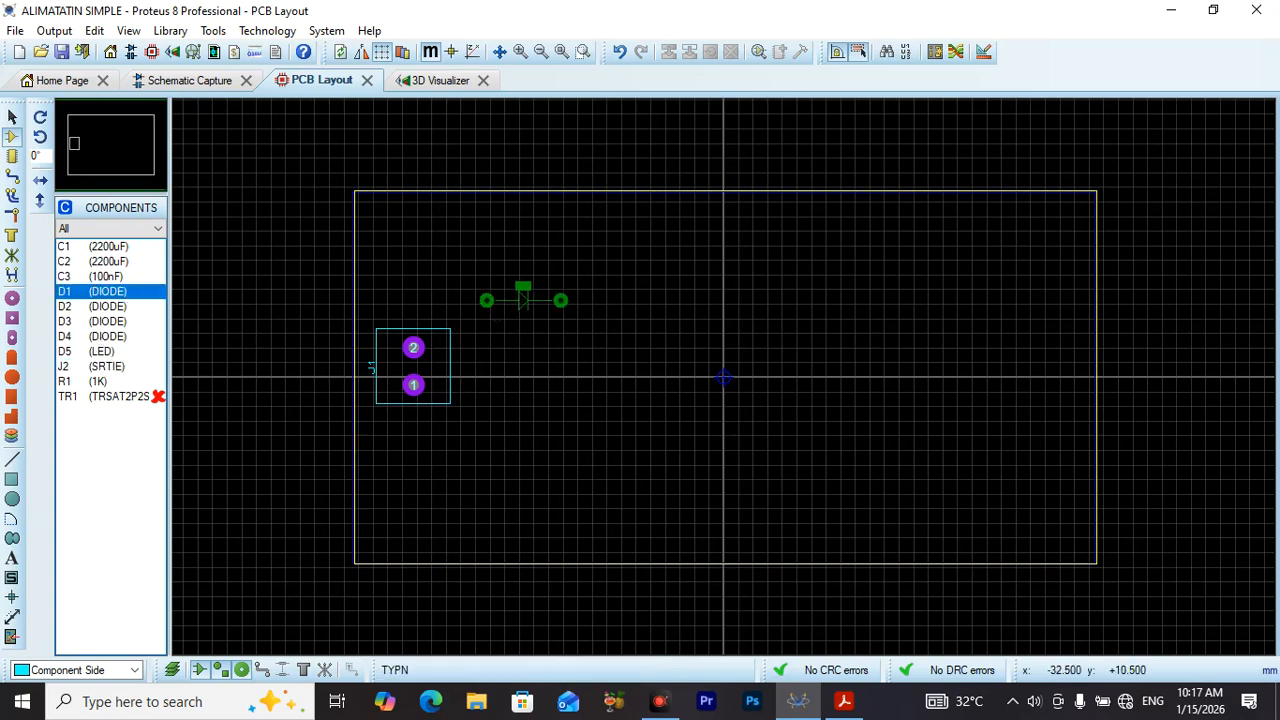
pyautogui.click(477, 310)
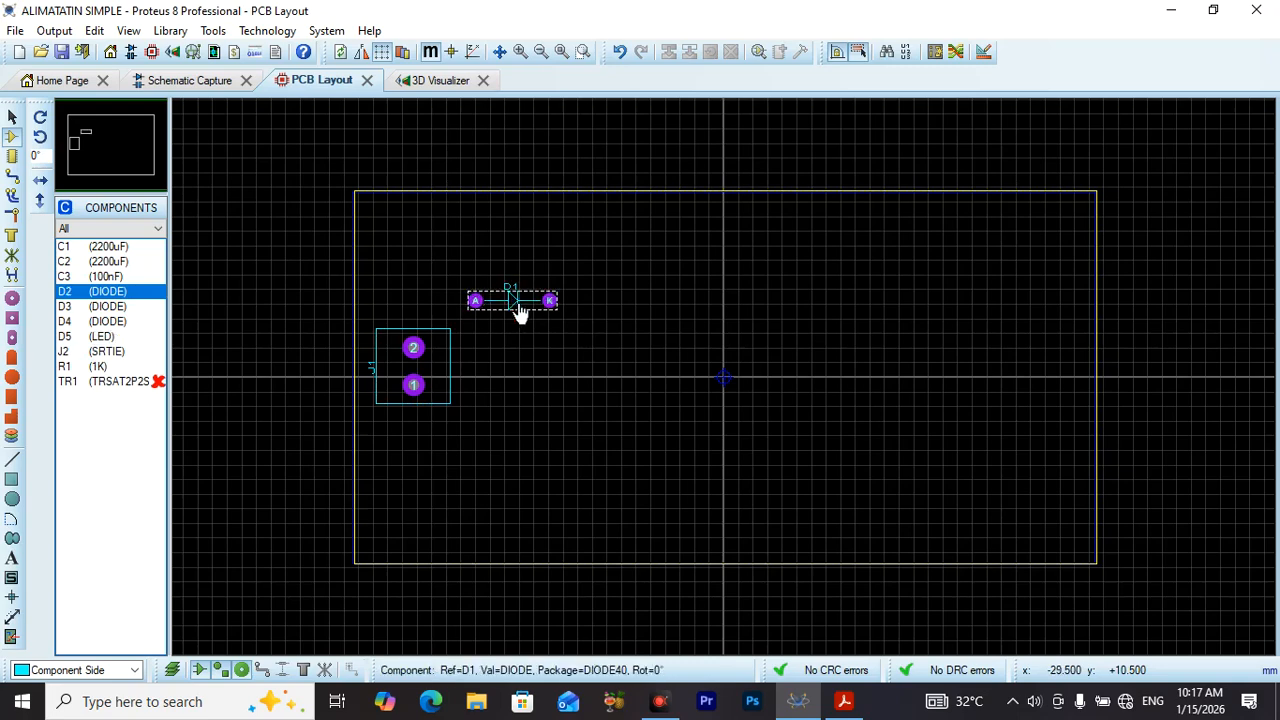
pyautogui.rightClick(510, 303)
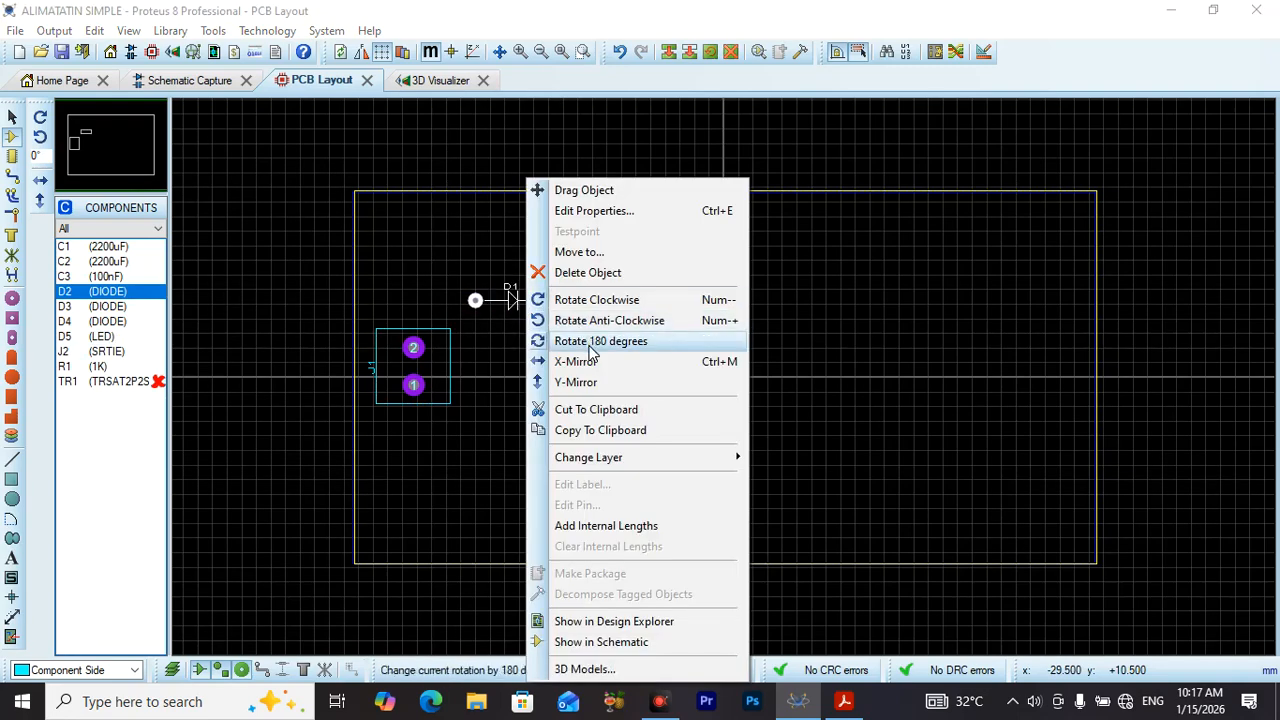
pyautogui.click(590, 320)
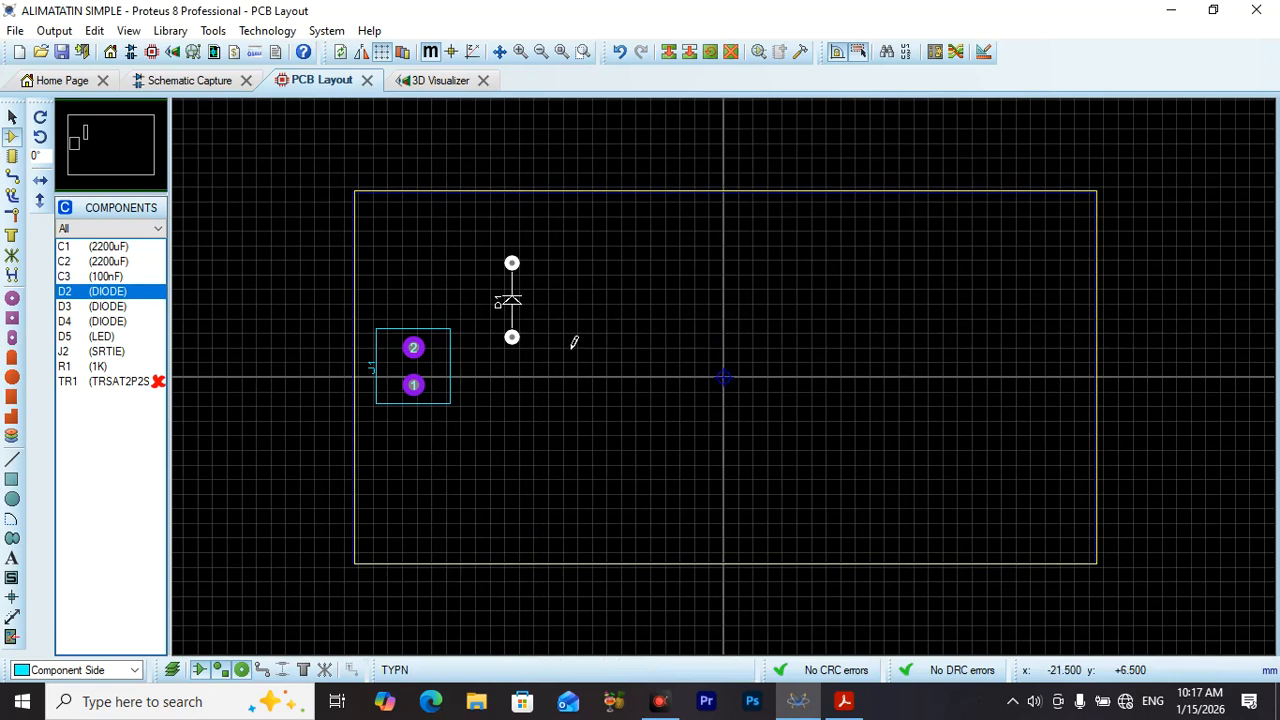
pyautogui.moveTo(528, 325); pyautogui.dragTo(512, 318)
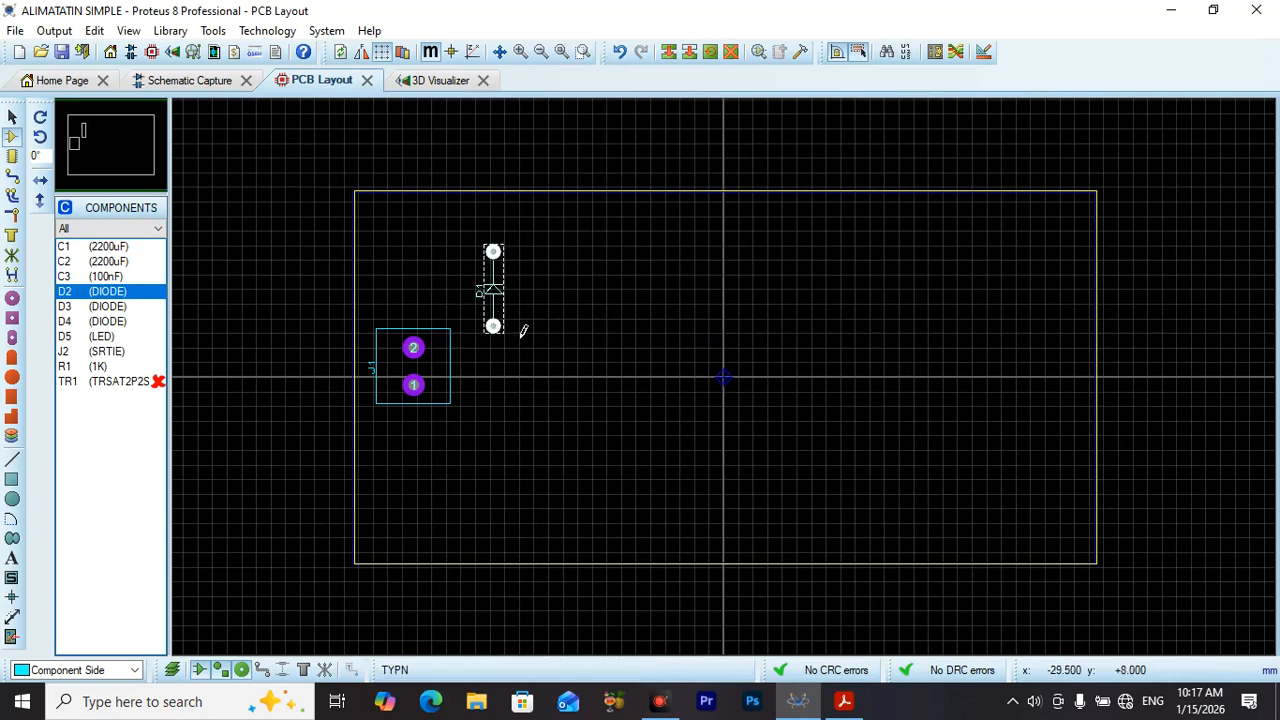
# Step: Check connector J1's component properties, try a Y-Mirror on it, and mirror it back
pyautogui.doubleClick(424, 360)
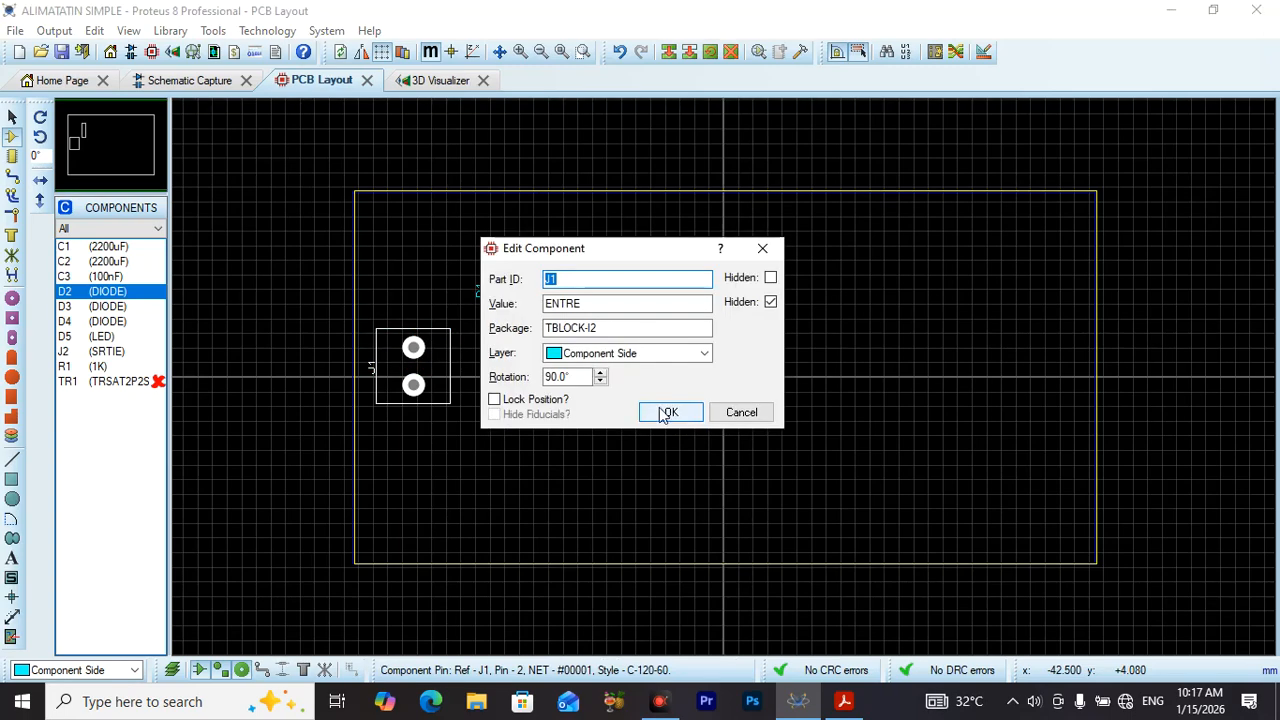
pyautogui.click(671, 413)
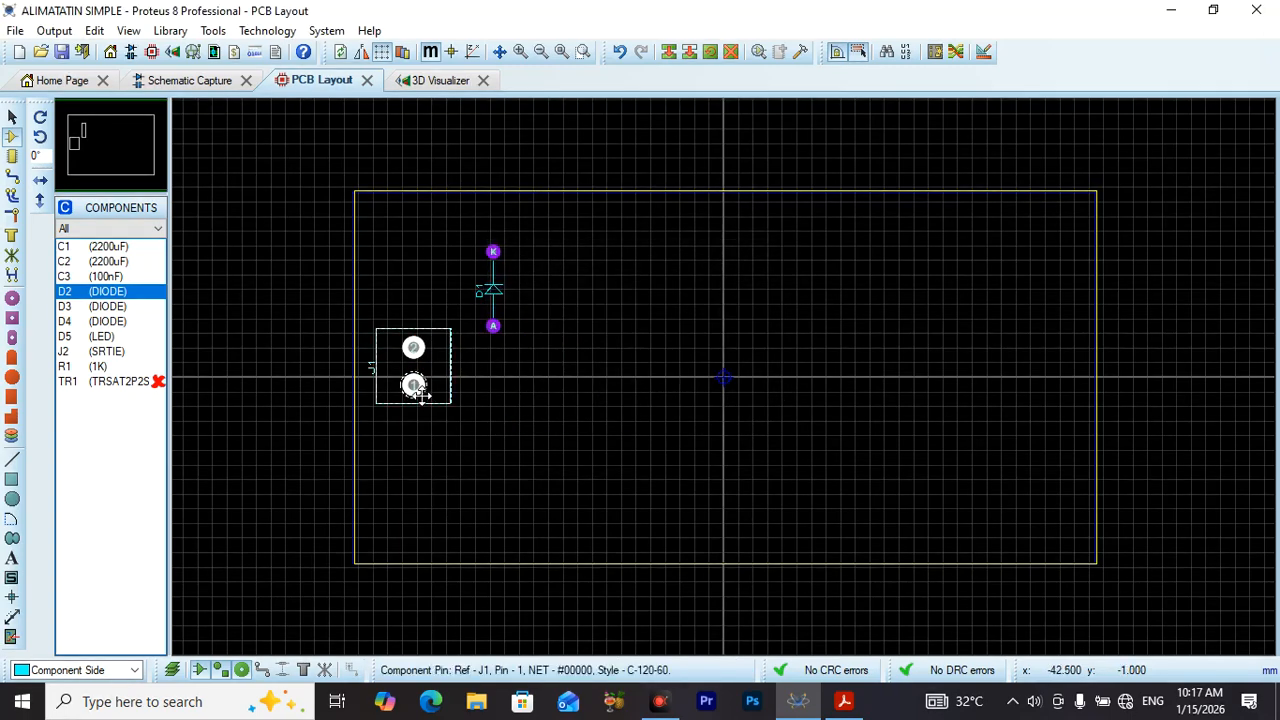
pyautogui.rightClick(414, 388)
pyautogui.click(520, 385)
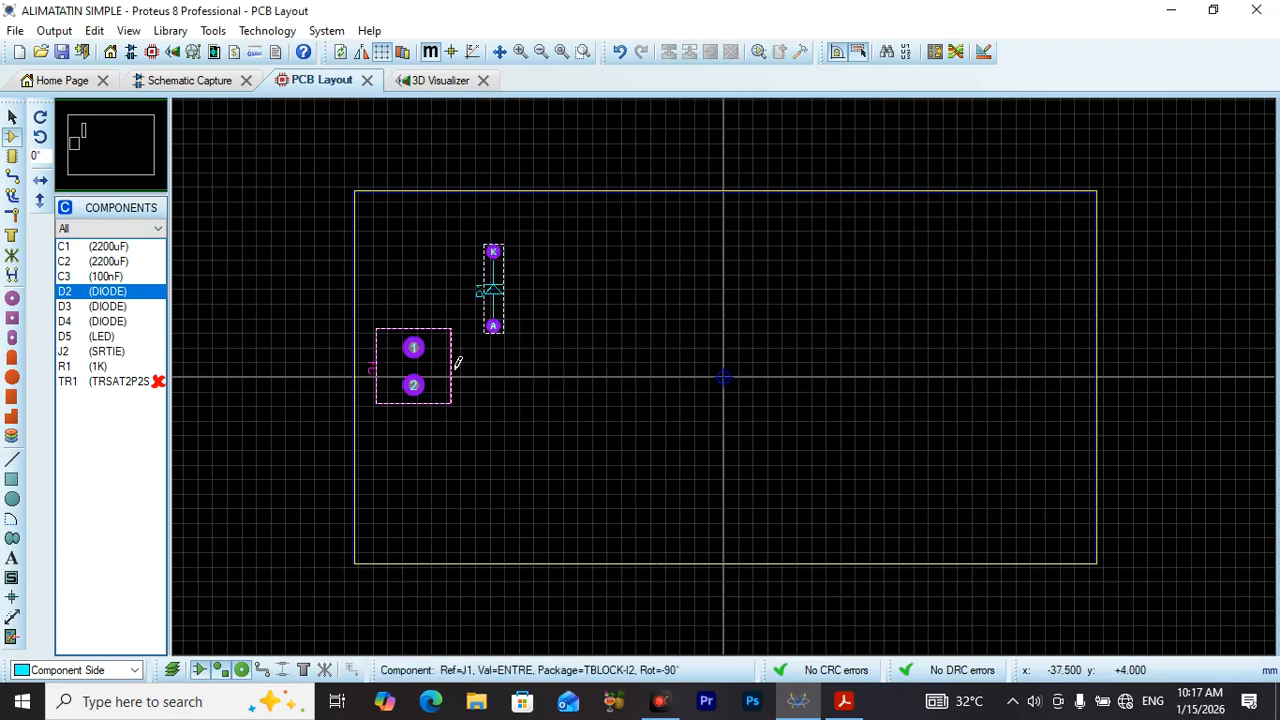
pyautogui.rightClick(424, 393)
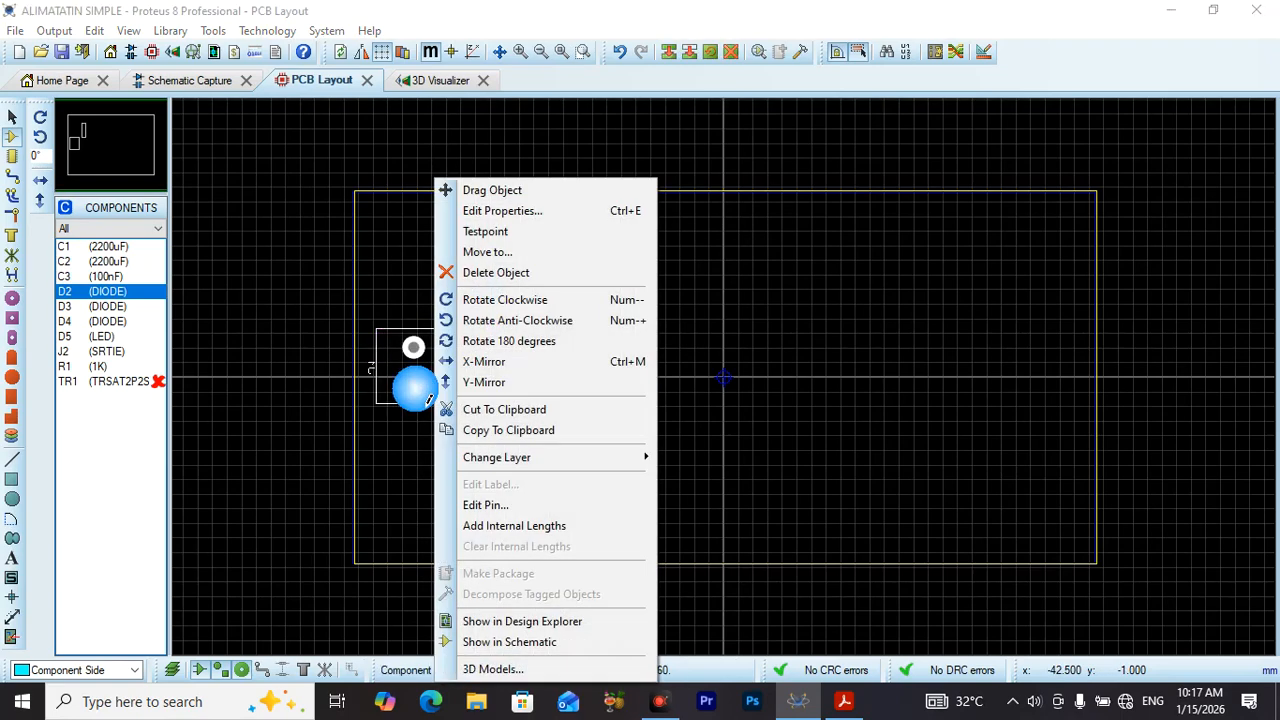
pyautogui.click(500, 385)
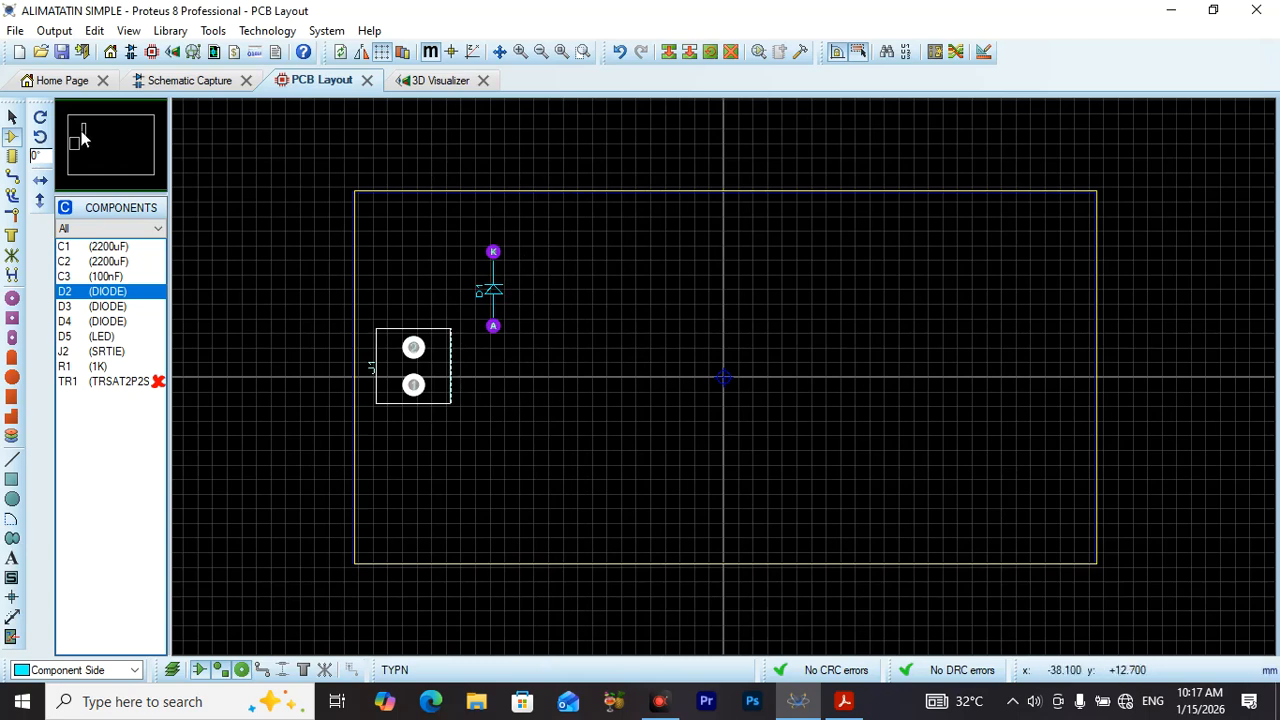
# Step: Review the component properties of transformer TR1 in the schematic
pyautogui.click(197, 80)
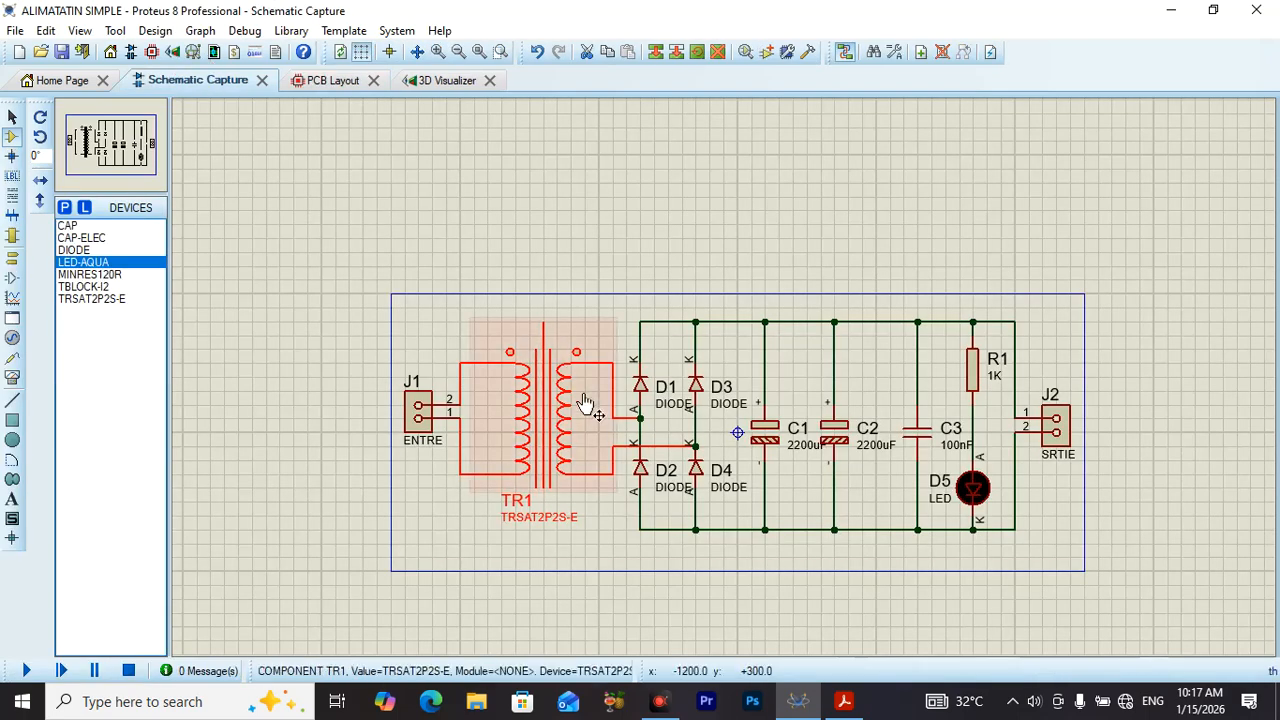
pyautogui.doubleClick(548, 399)
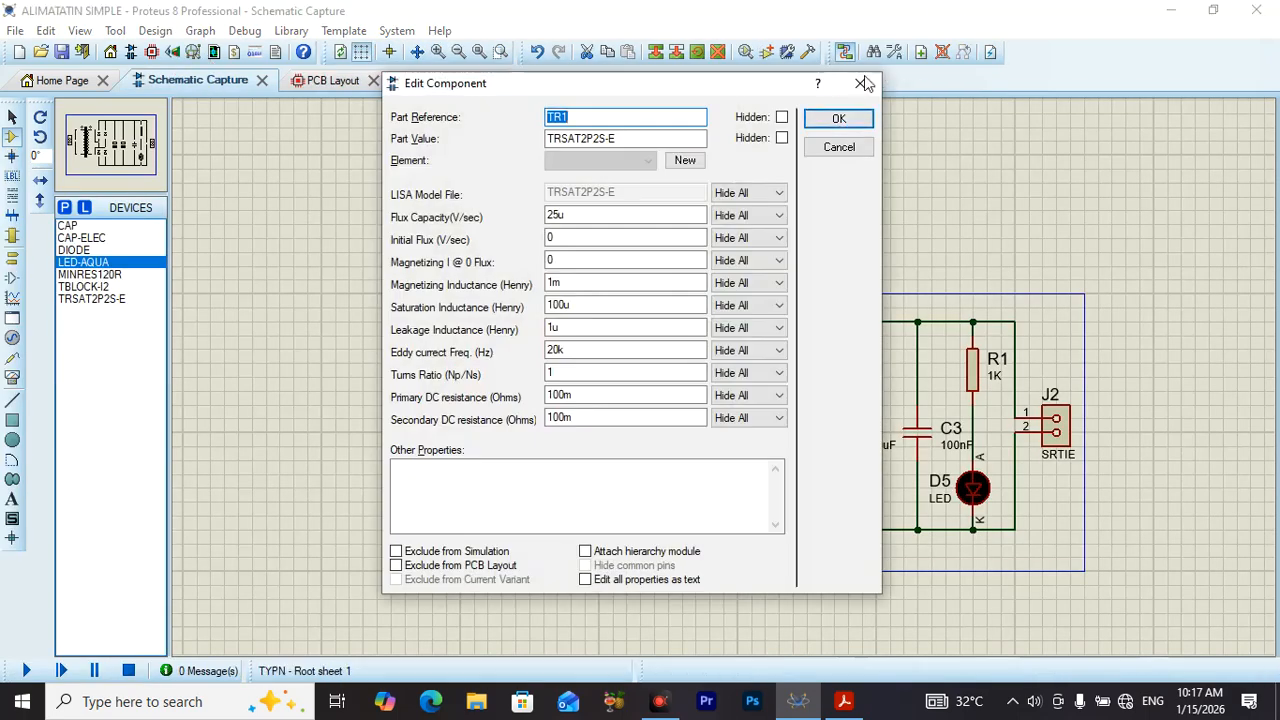
pyautogui.click(838, 119)
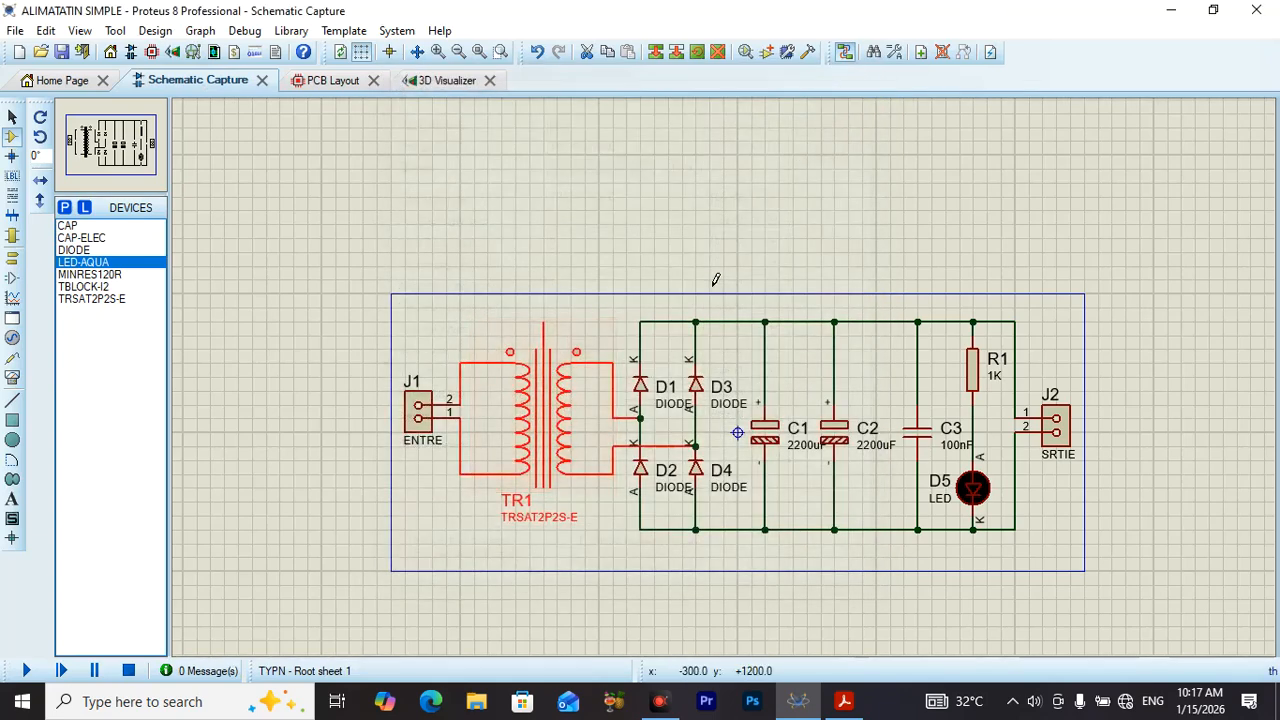
# Step: Delete transformer TR1 and wire J1 directly to the diode bridge: pin 2 to the D1–D2 junction and pin 1 to the D3–D4 junction
pyautogui.press('Delete')
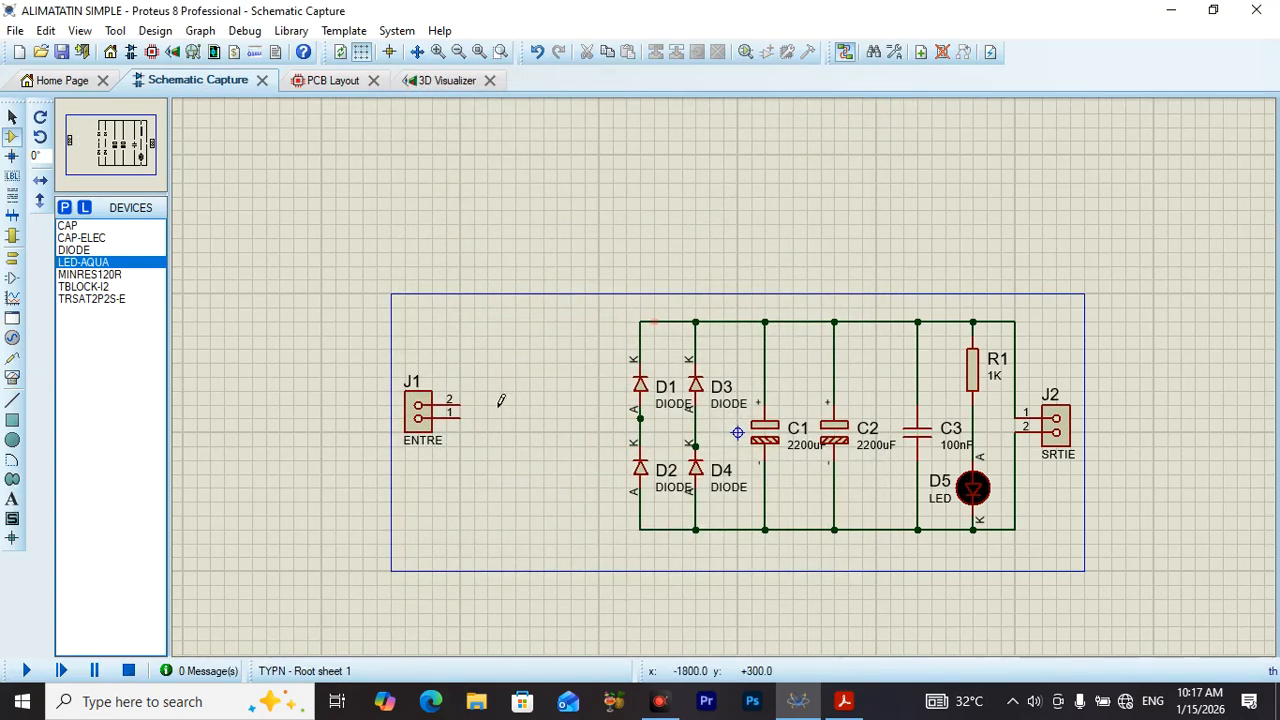
pyautogui.click(477, 421)
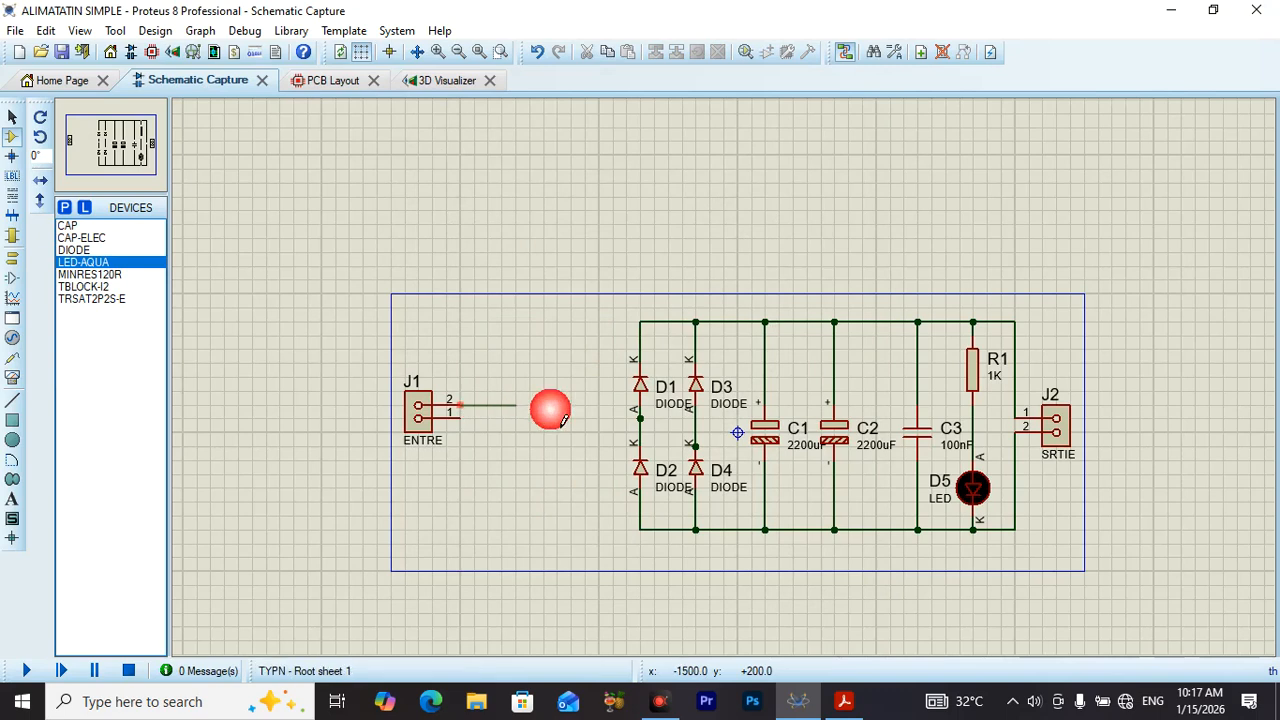
pyautogui.click(651, 431)
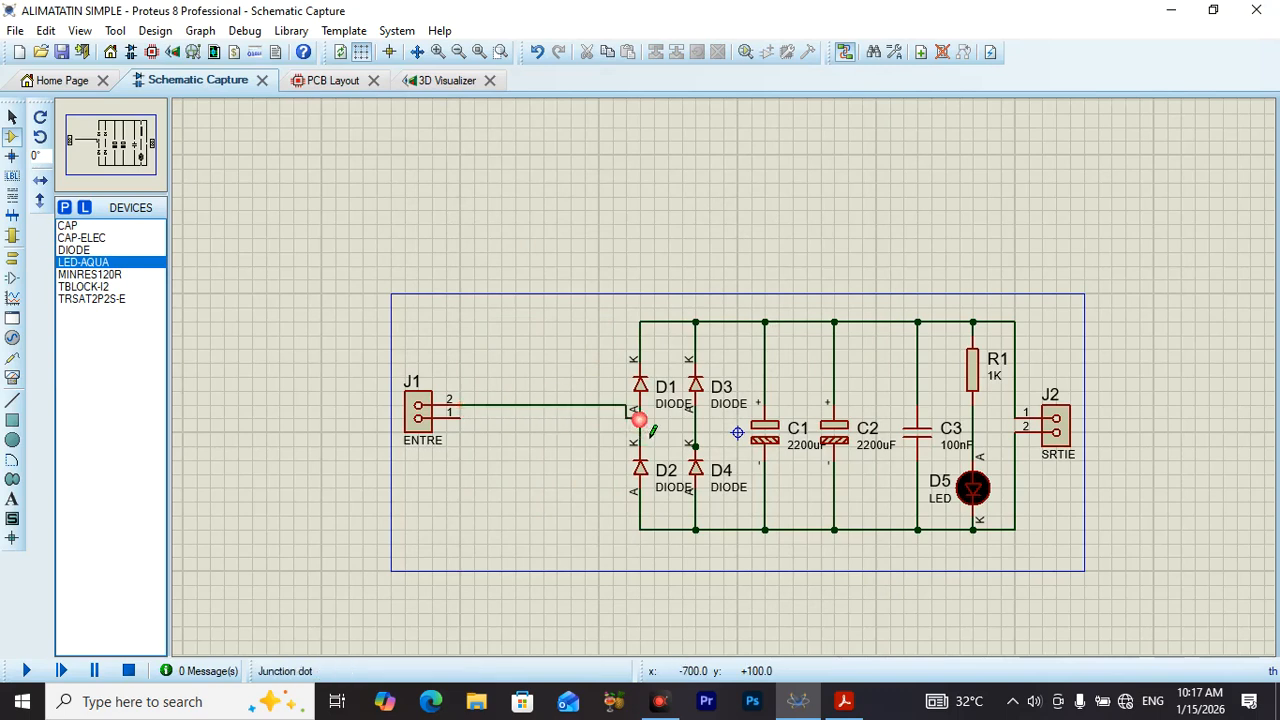
pyautogui.click(477, 435)
pyautogui.click(695, 445)
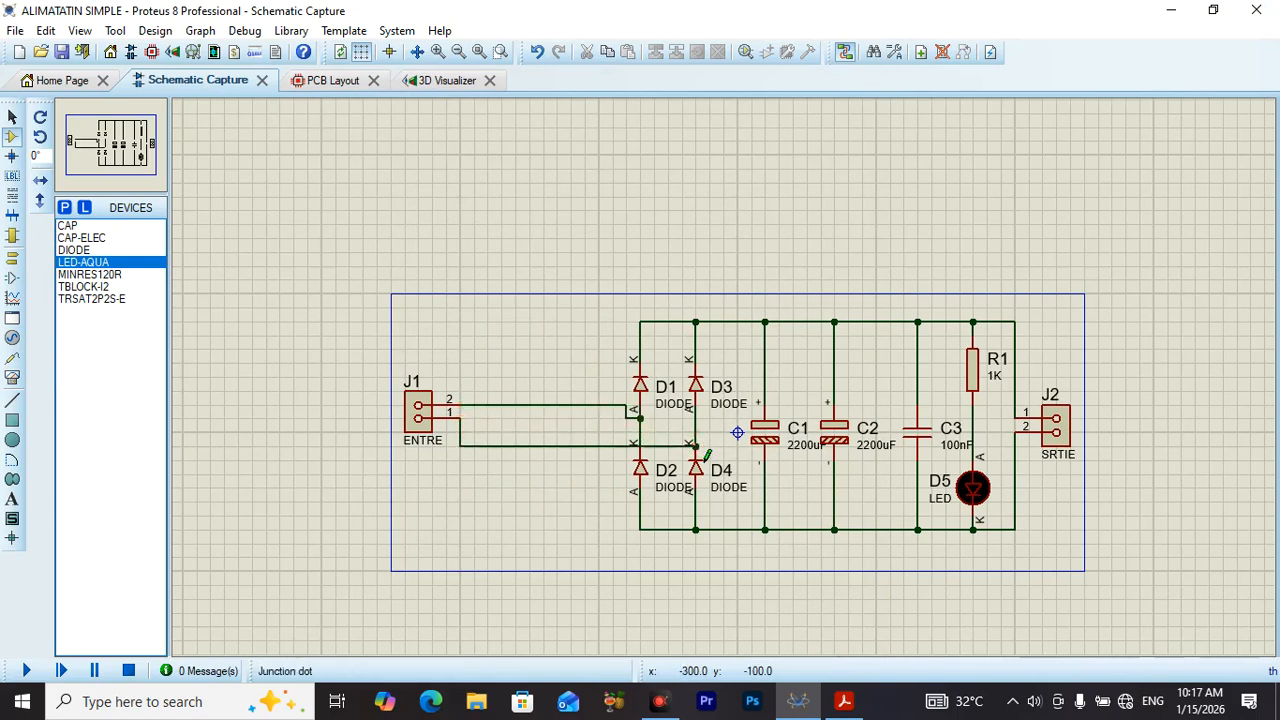
# Step: In the PCB layout, place diode D2 below D1, rotate it anti-clockwise, and line it up vertically under D1
pyautogui.click(335, 80)
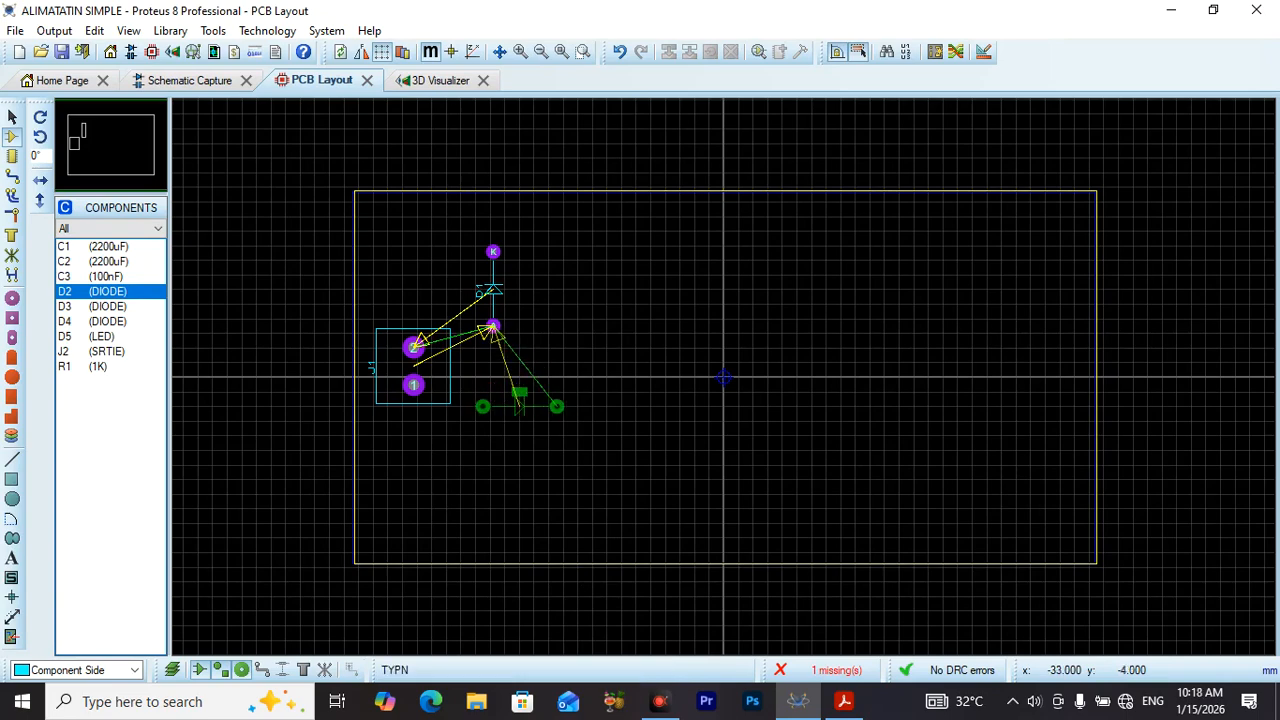
pyautogui.click(505, 407)
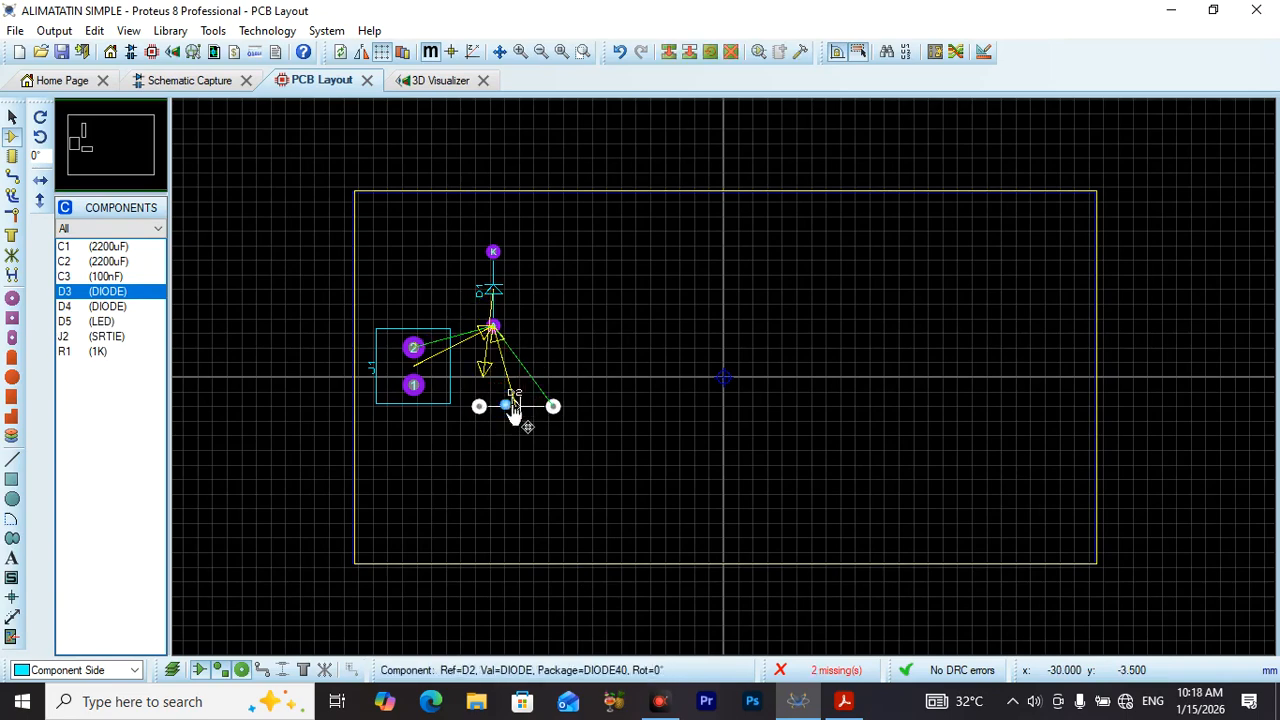
pyautogui.rightClick(515, 412)
pyautogui.click(605, 321)
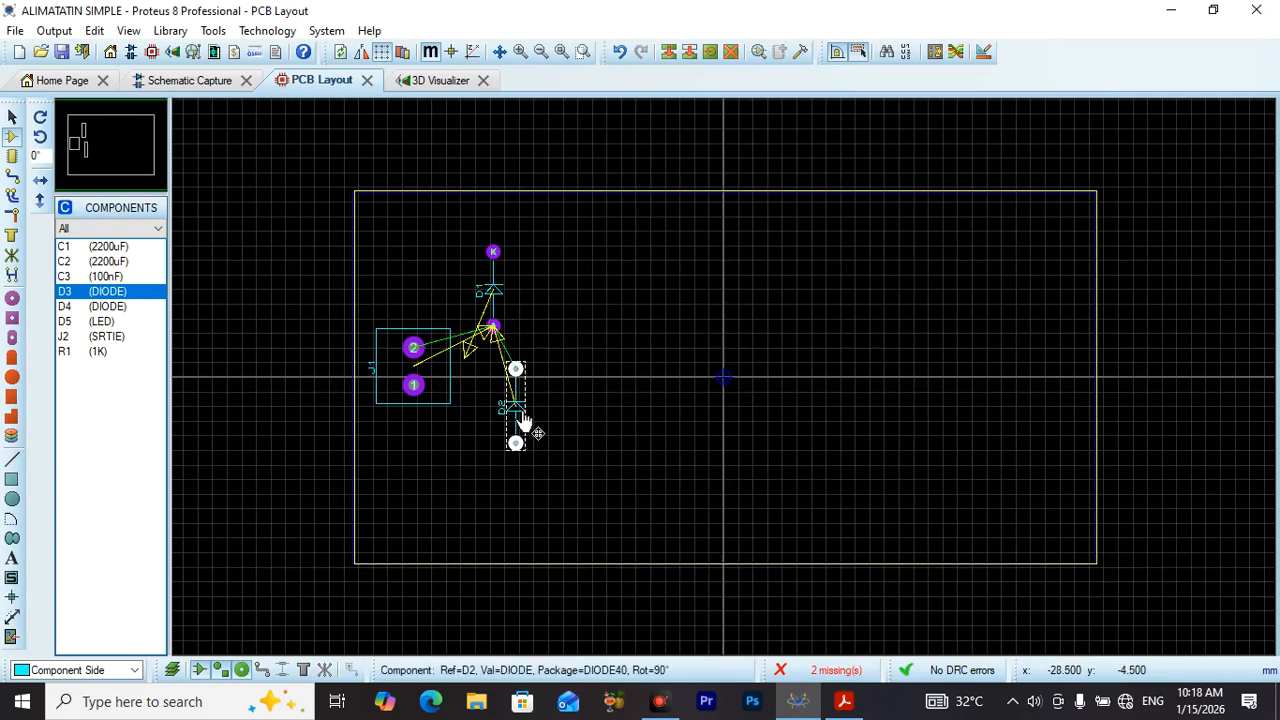
pyautogui.moveTo(514, 408); pyautogui.dragTo(492, 415)
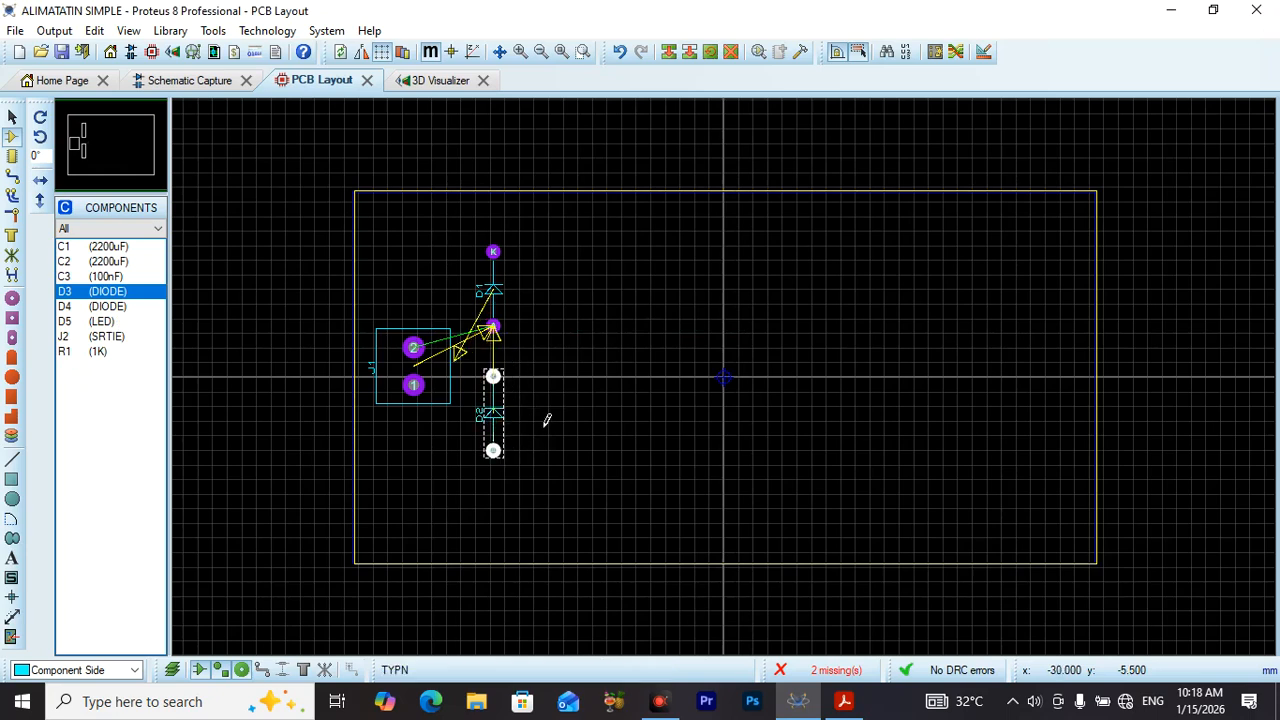
# Step: Place diode D3 to the right of D1, rotate it anti-clockwise, and move it close beside D1
pyautogui.click(560, 284)
pyautogui.click(563, 280)
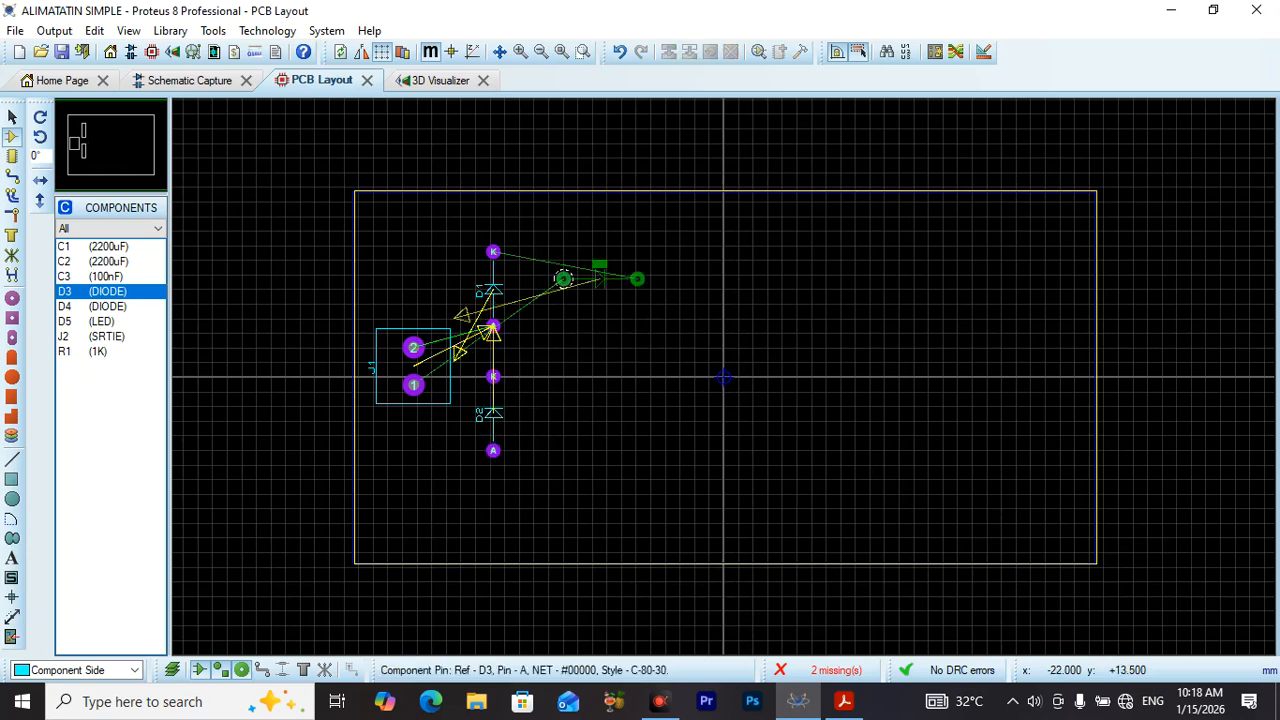
pyautogui.click(600, 275)
pyautogui.rightClick(615, 282)
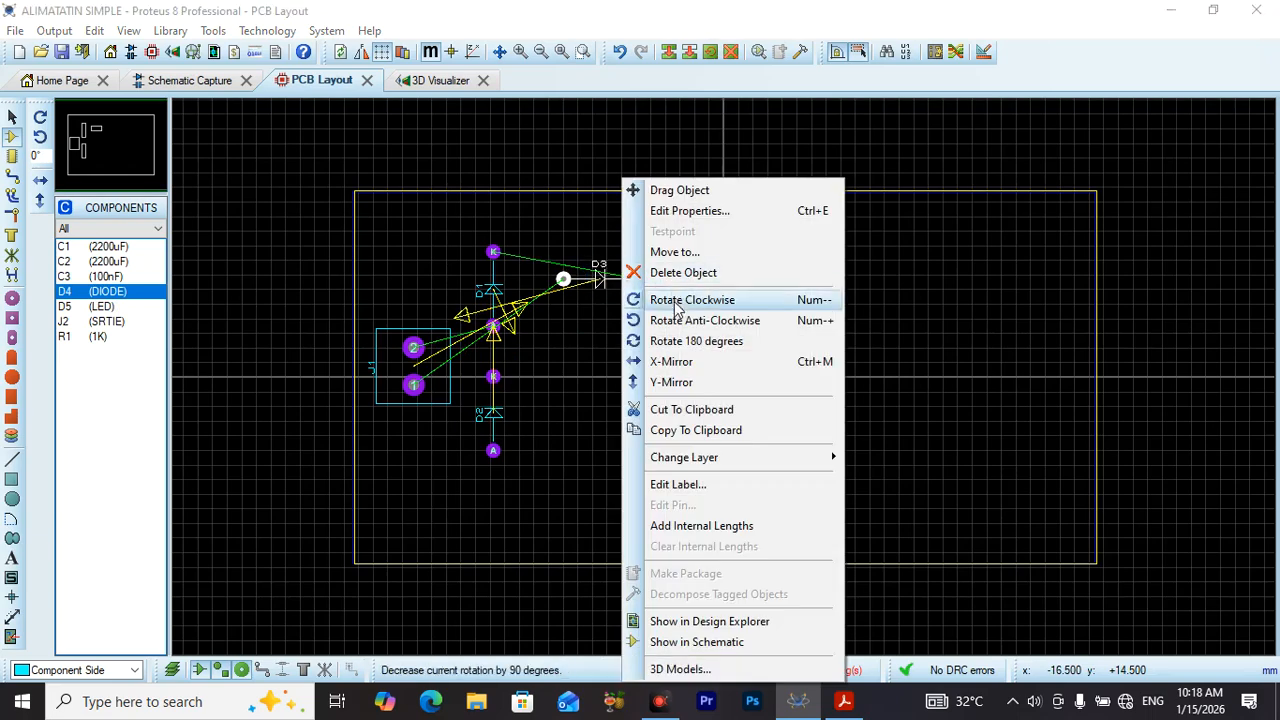
pyautogui.click(679, 320)
pyautogui.moveTo(612, 292); pyautogui.dragTo(549, 292)
# Step: Place diode D4 below D3, rotate it anti-clockwise, and move it close beside D2
pyautogui.click(550, 405)
pyautogui.click(553, 405)
pyautogui.click(554, 404)
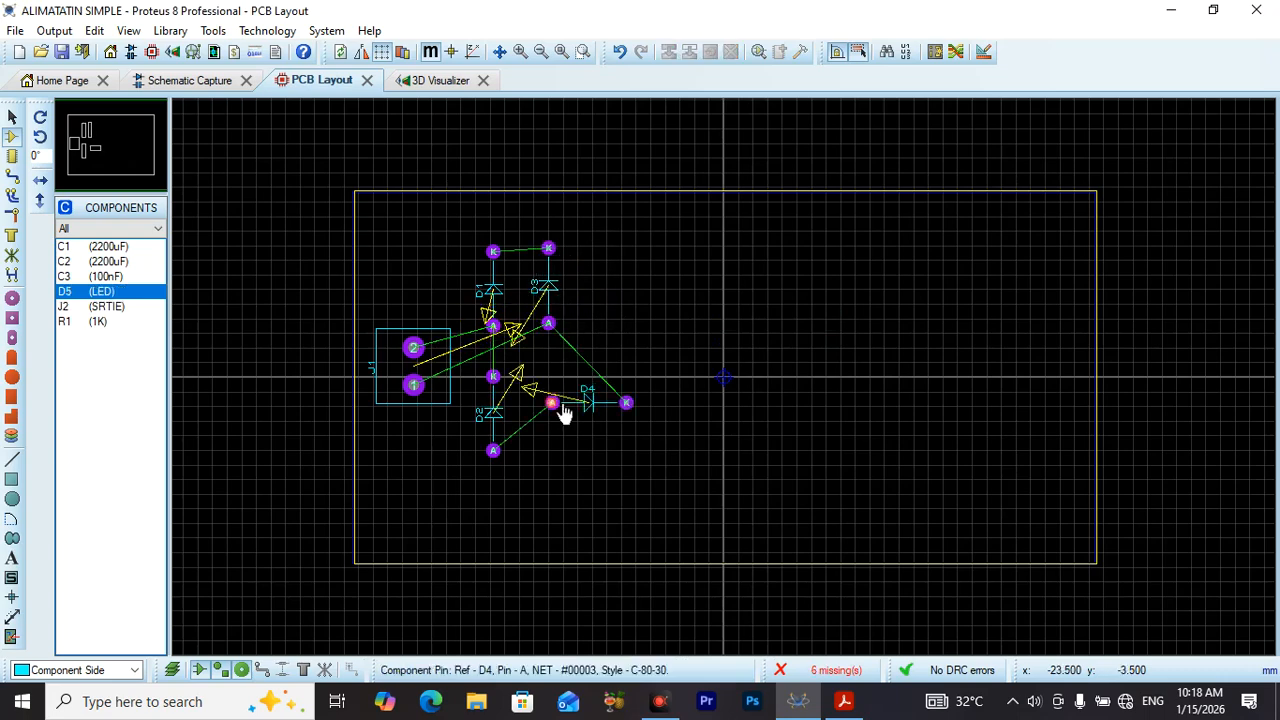
pyautogui.rightClick(587, 403)
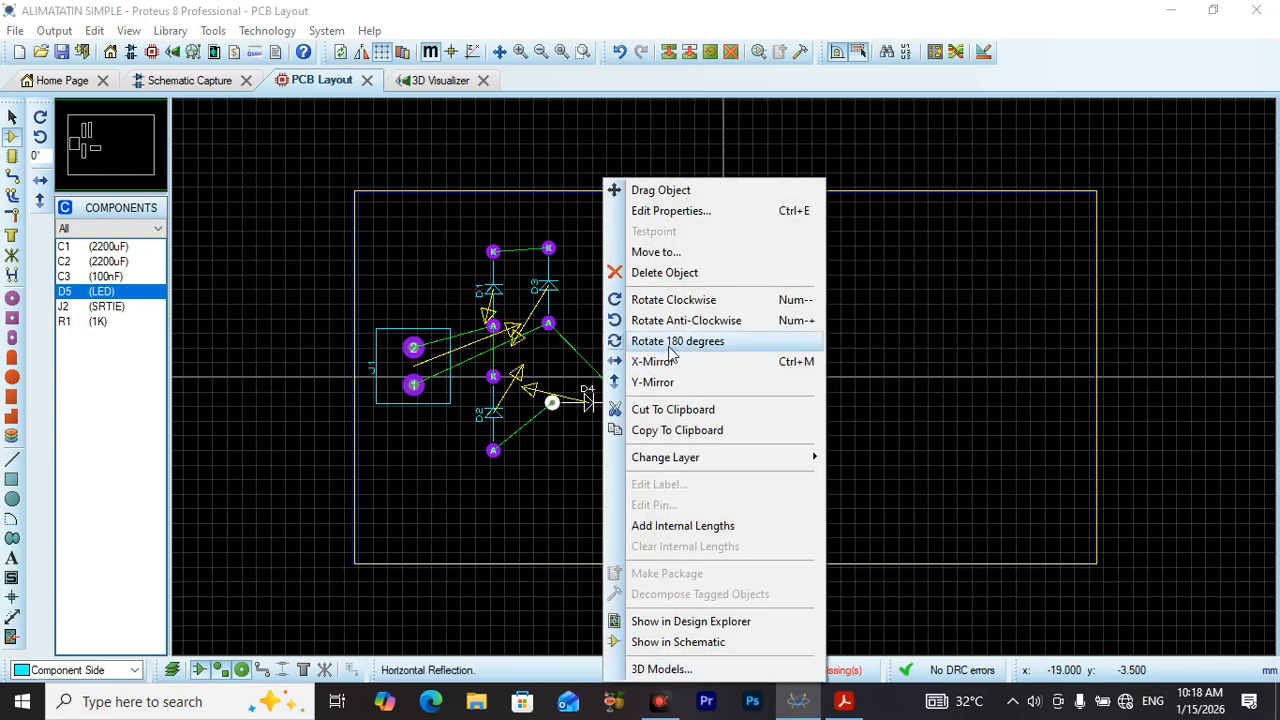
pyautogui.click(680, 320)
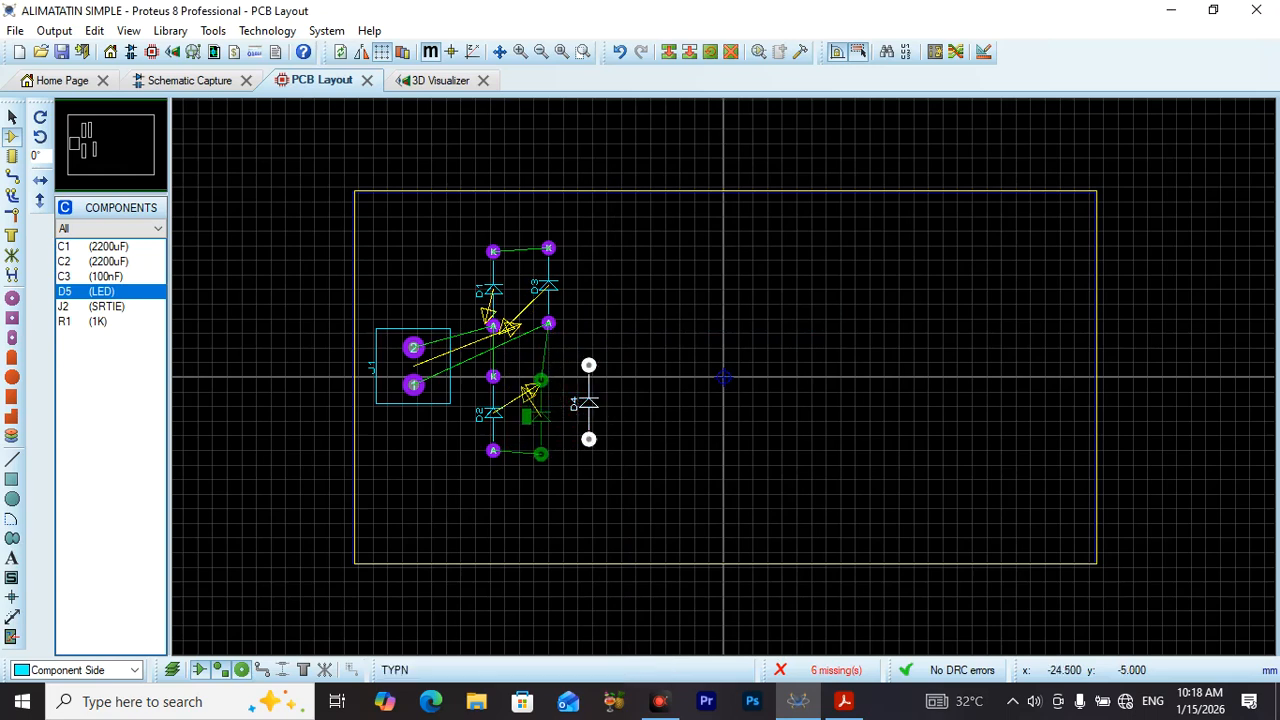
pyautogui.click(527, 416)
# Step: Shift diode D3 slightly so that it lines up vertically above D4
pyautogui.click(555, 305)
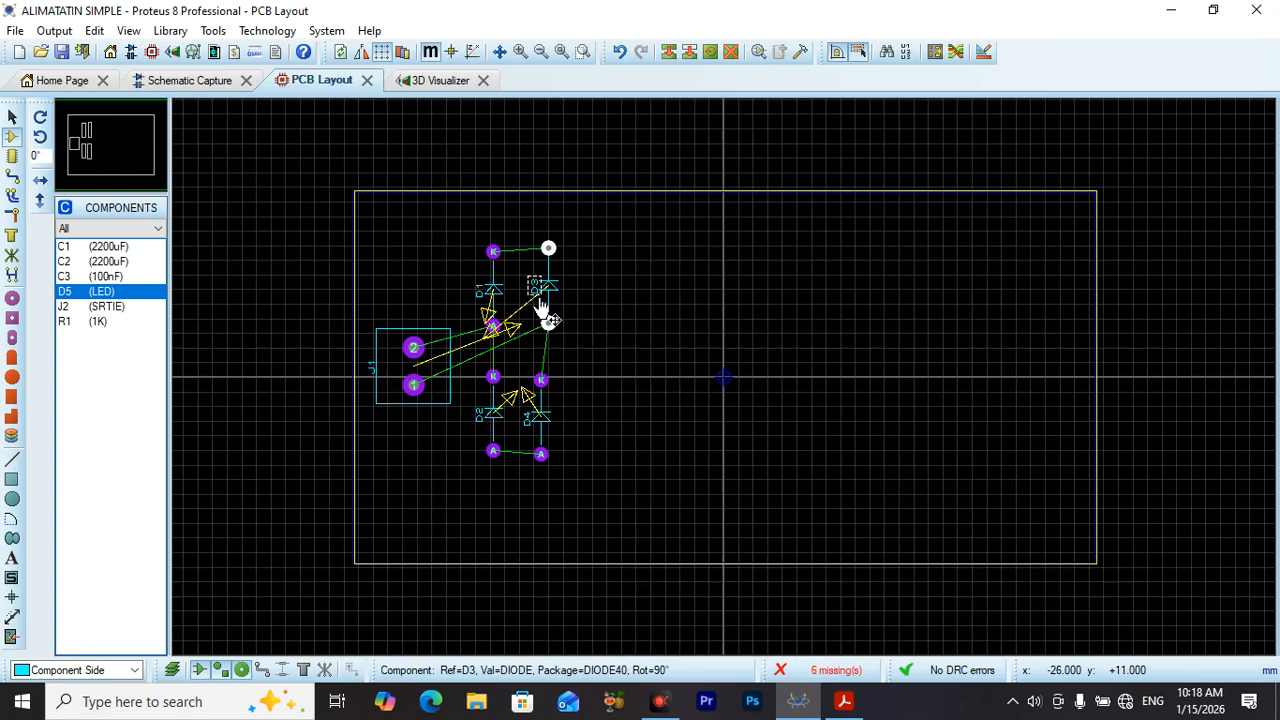
pyautogui.moveTo(550, 286); pyautogui.dragTo(542, 292)
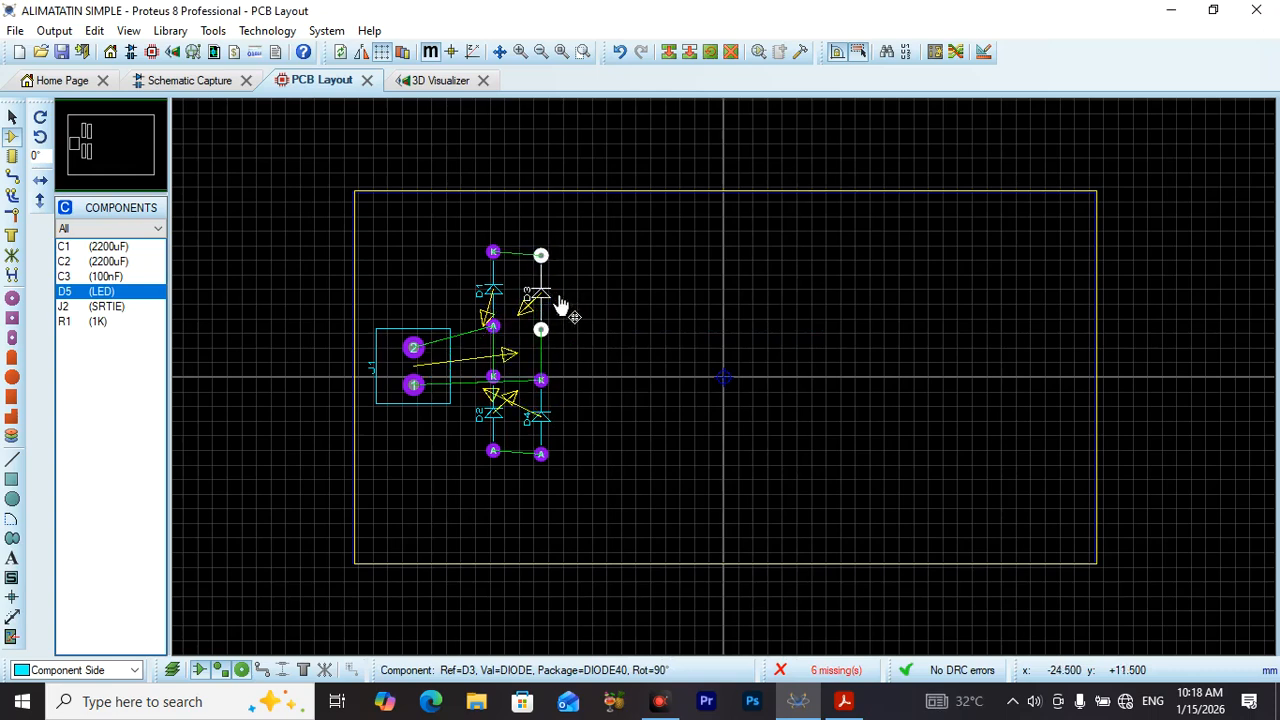
pyautogui.click(643, 370)
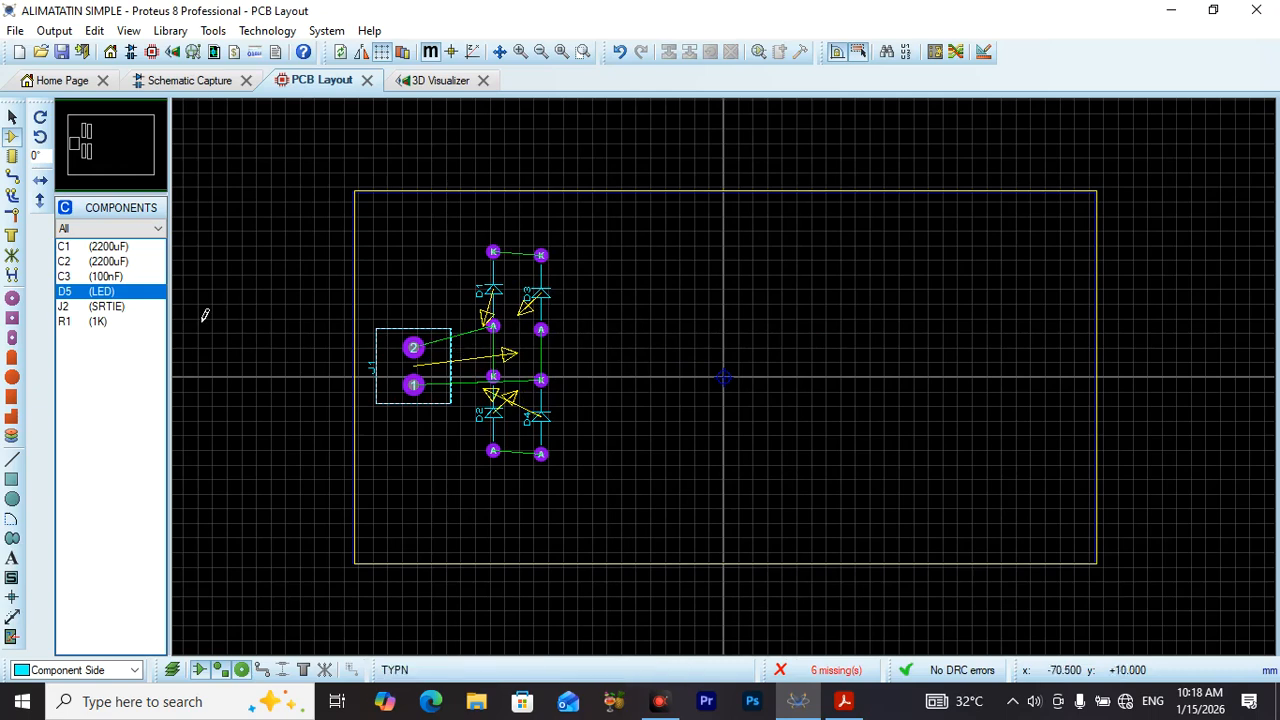
# Step: Place capacitor C1 to the right of the diodes, rotate it clockwise, and shift it slightly closer to them
pyautogui.click(110, 247)
pyautogui.click(726, 331)
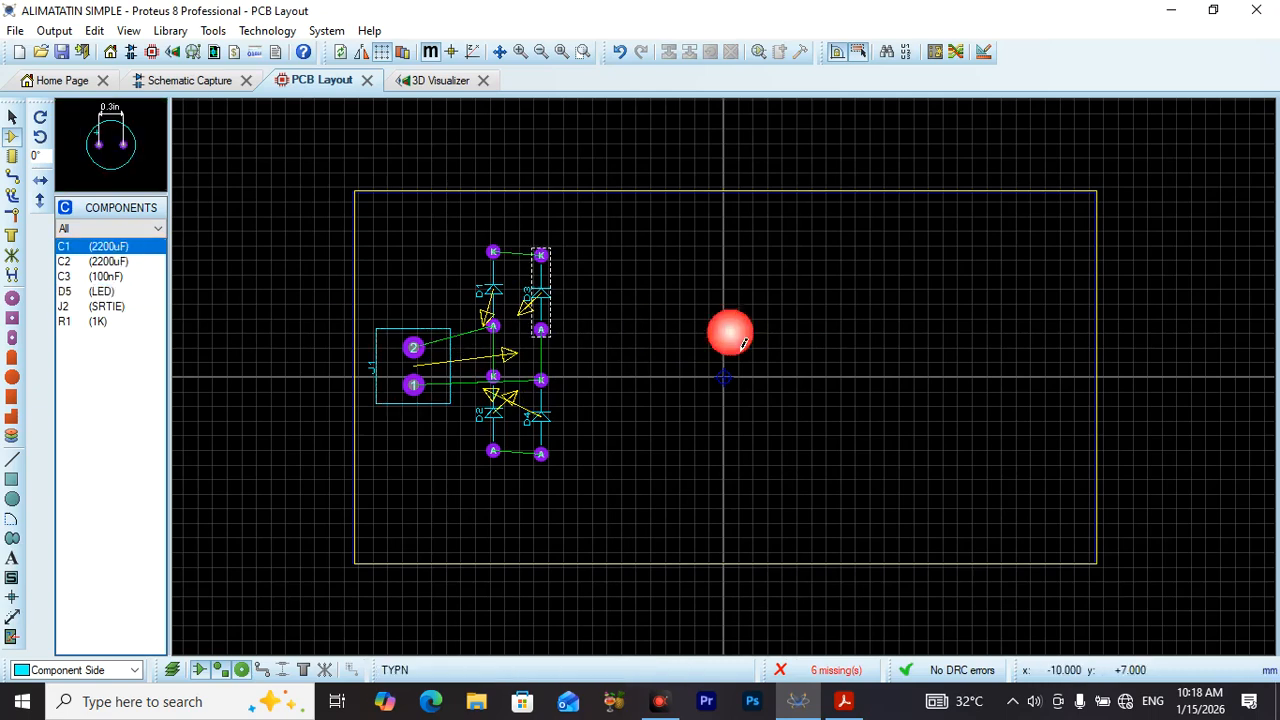
pyautogui.click(641, 372)
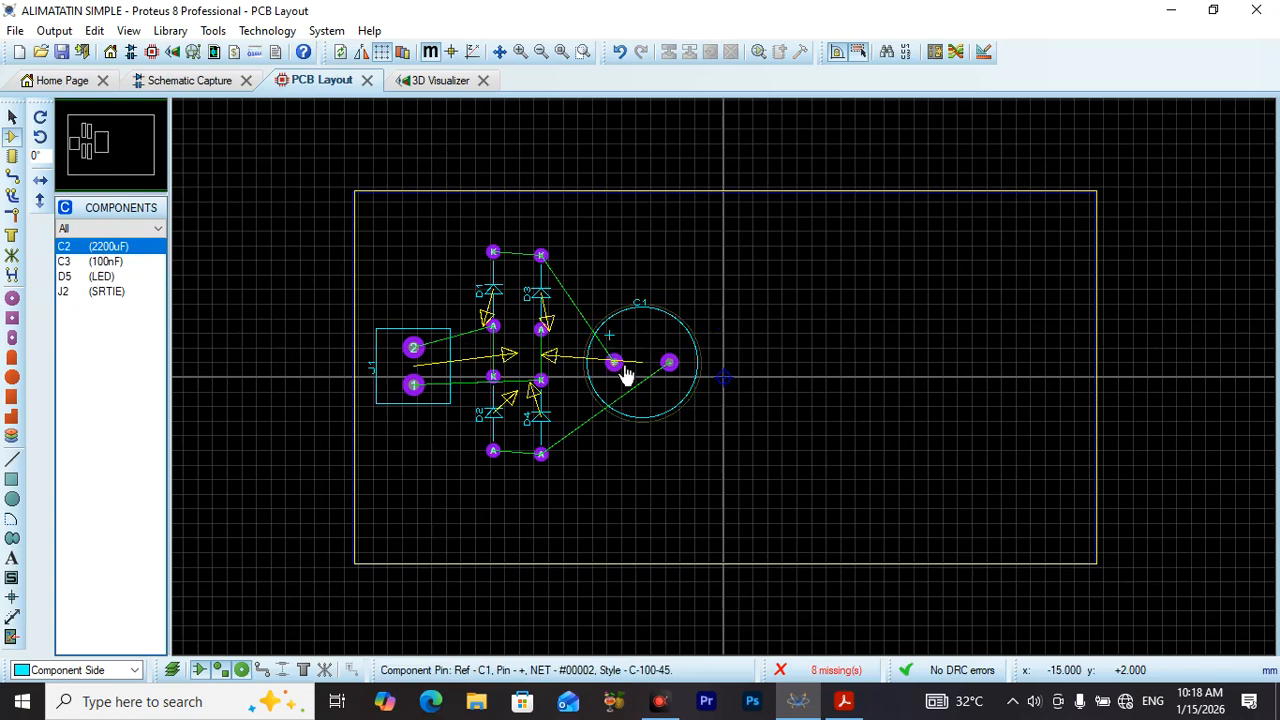
pyautogui.rightClick(632, 374)
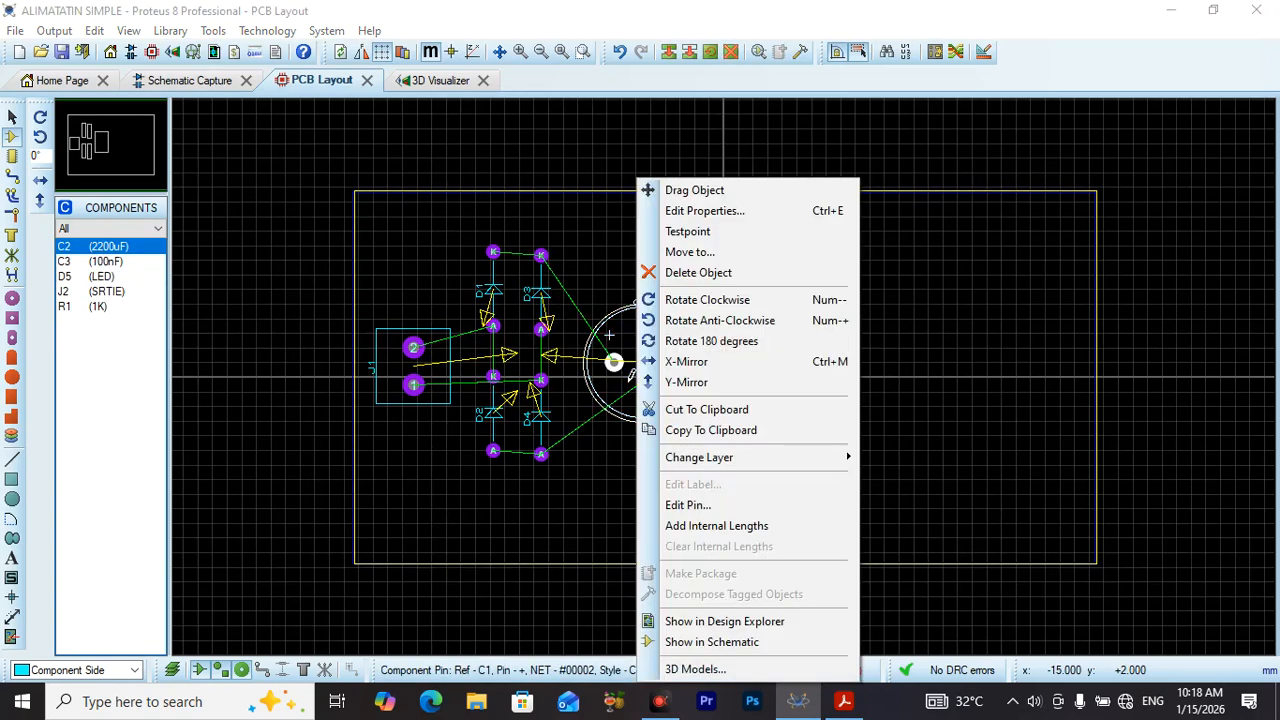
pyautogui.click(705, 300)
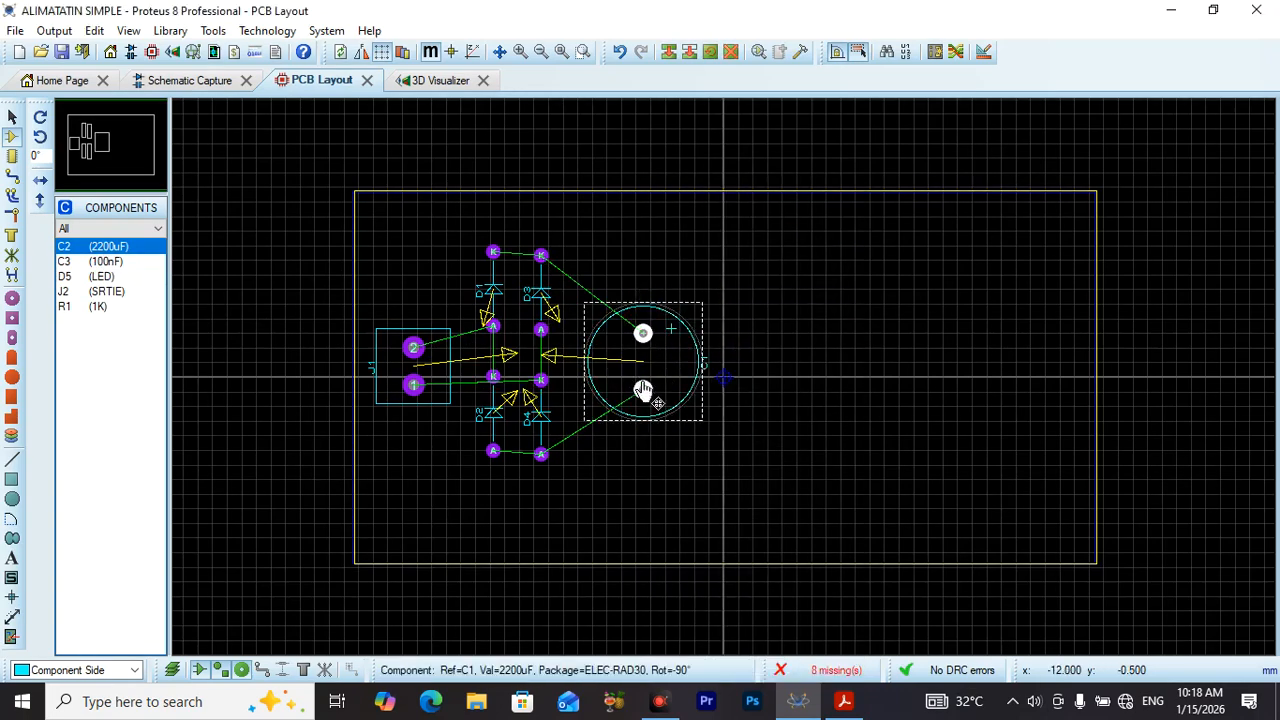
pyautogui.moveTo(645, 390); pyautogui.dragTo(627, 393)
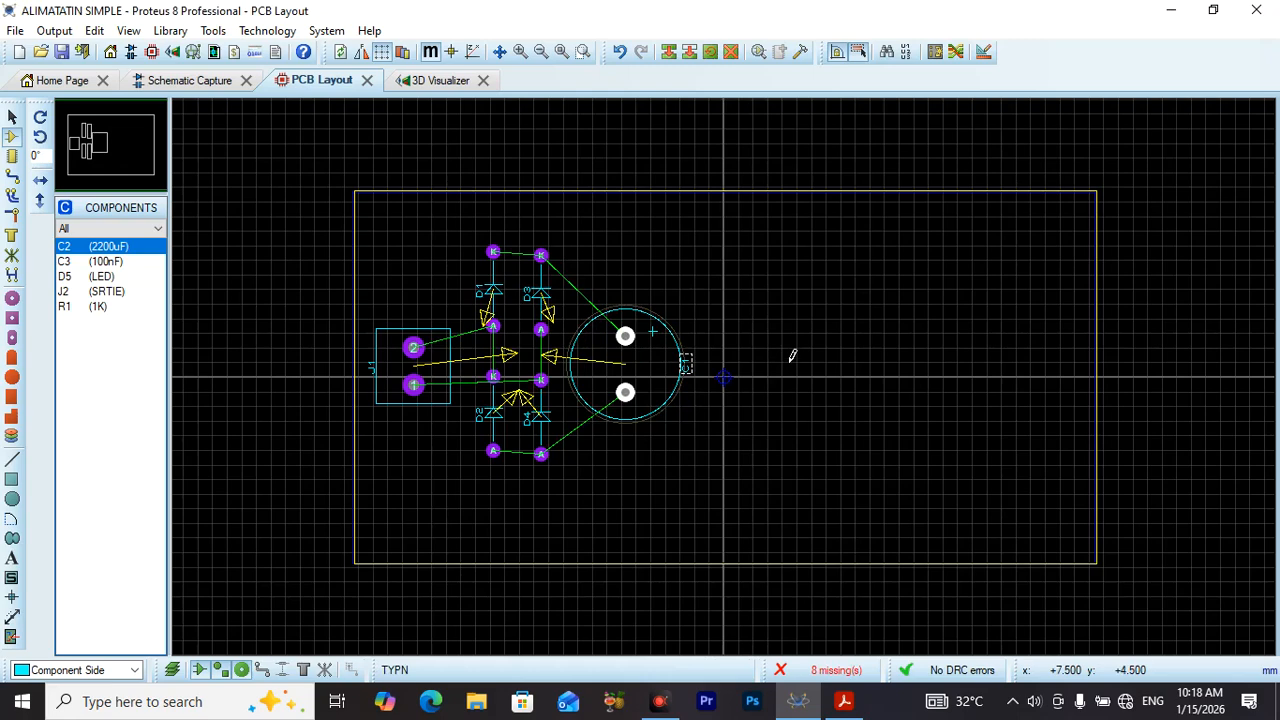
# Step: Place capacitor C2 to the right of C1, rotate it clockwise, and align its pads horizontally with those of C1
pyautogui.click(752, 361)
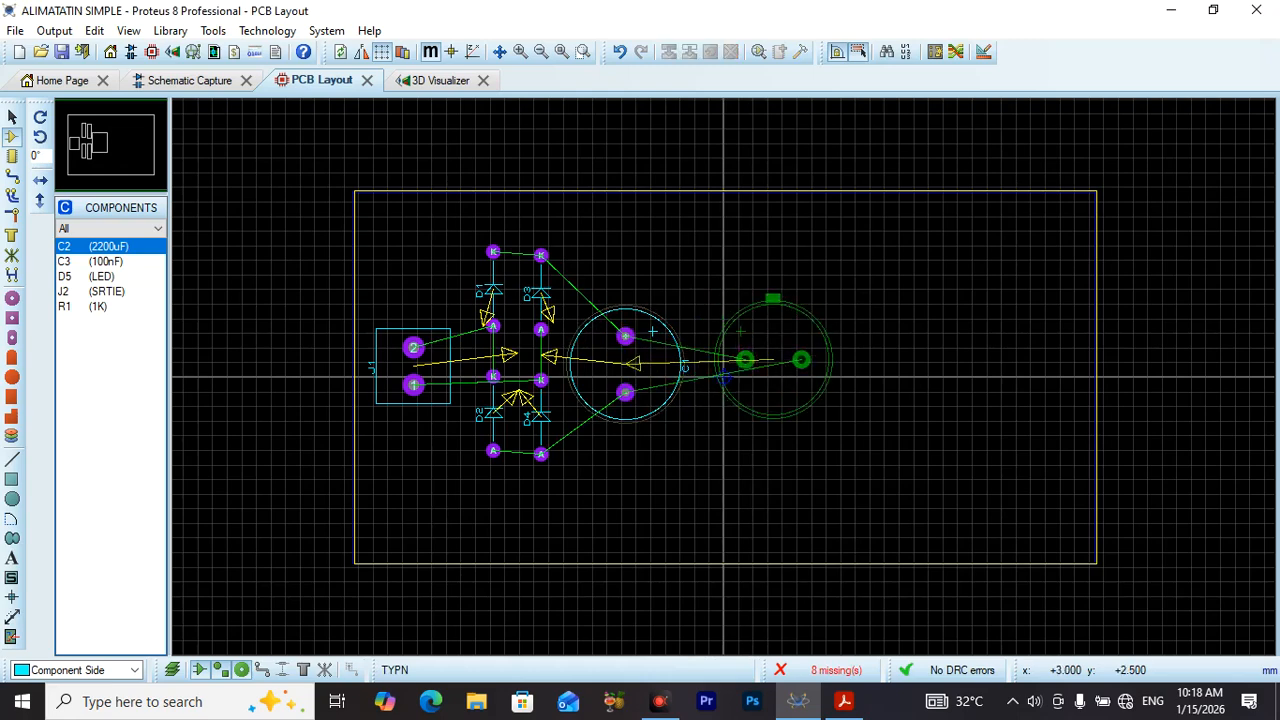
pyautogui.click(742, 364)
pyautogui.rightClick(746, 362)
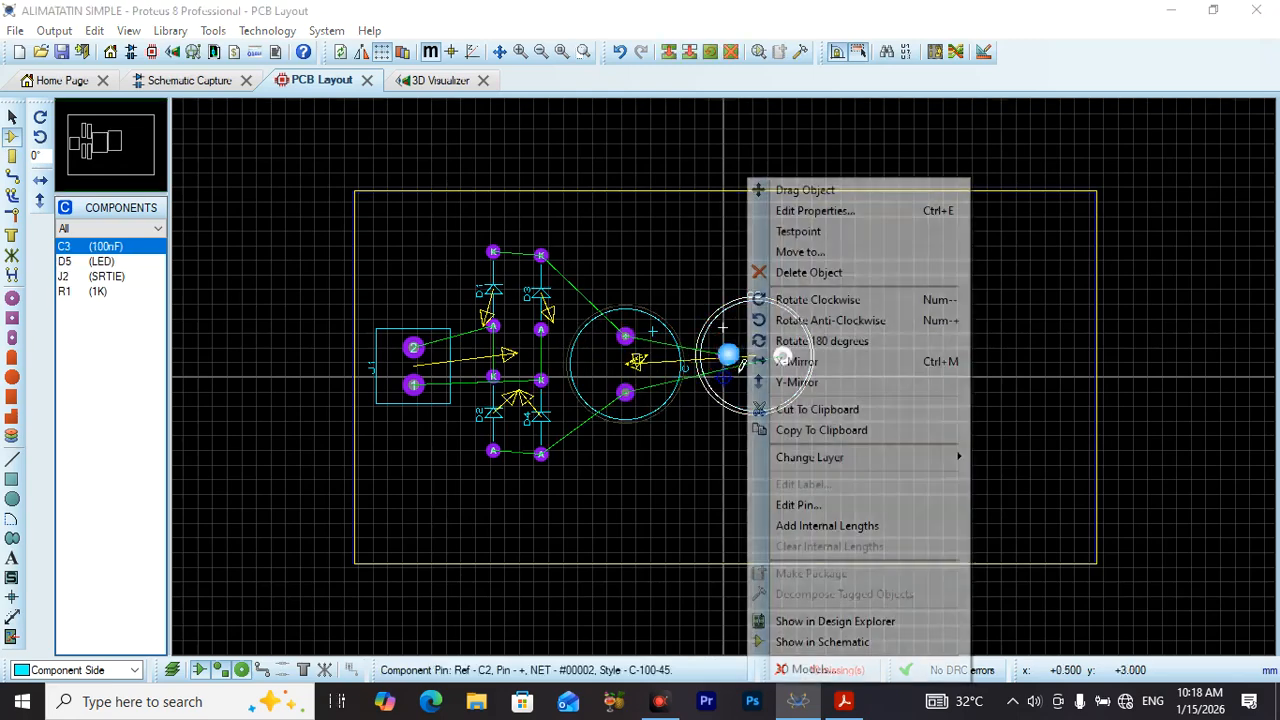
pyautogui.click(805, 312)
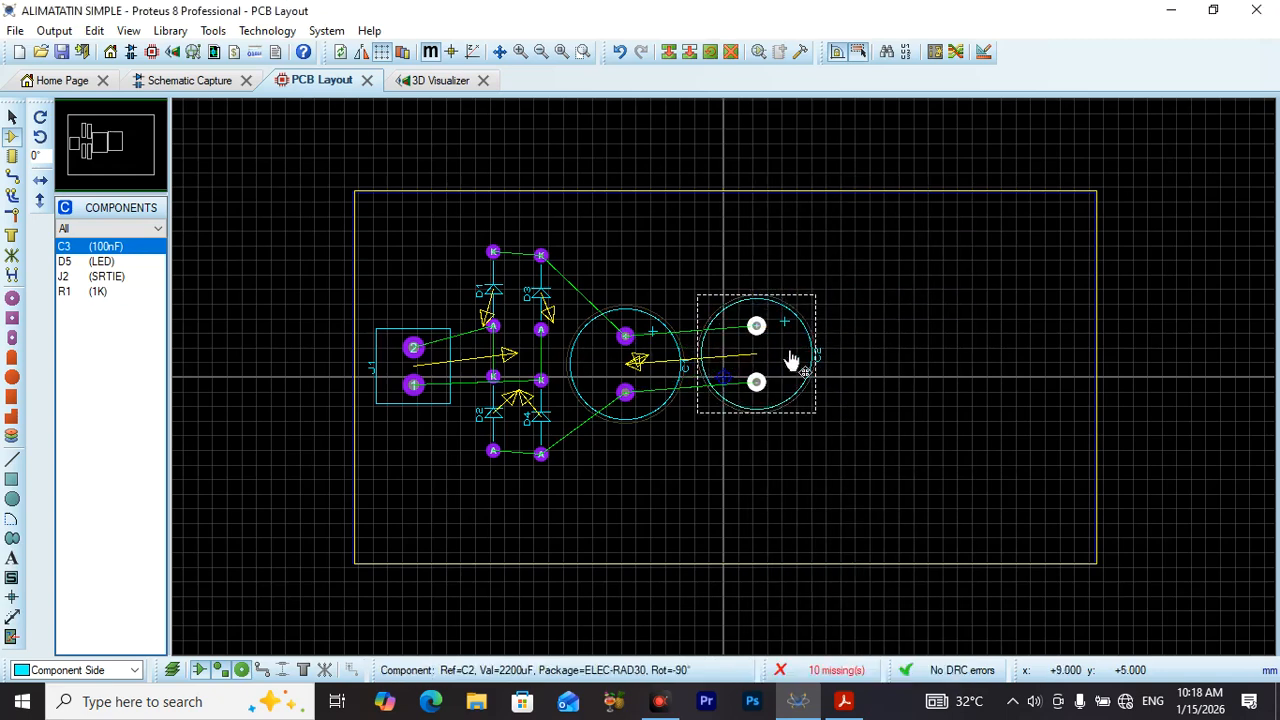
pyautogui.moveTo(797, 370); pyautogui.dragTo(791, 374)
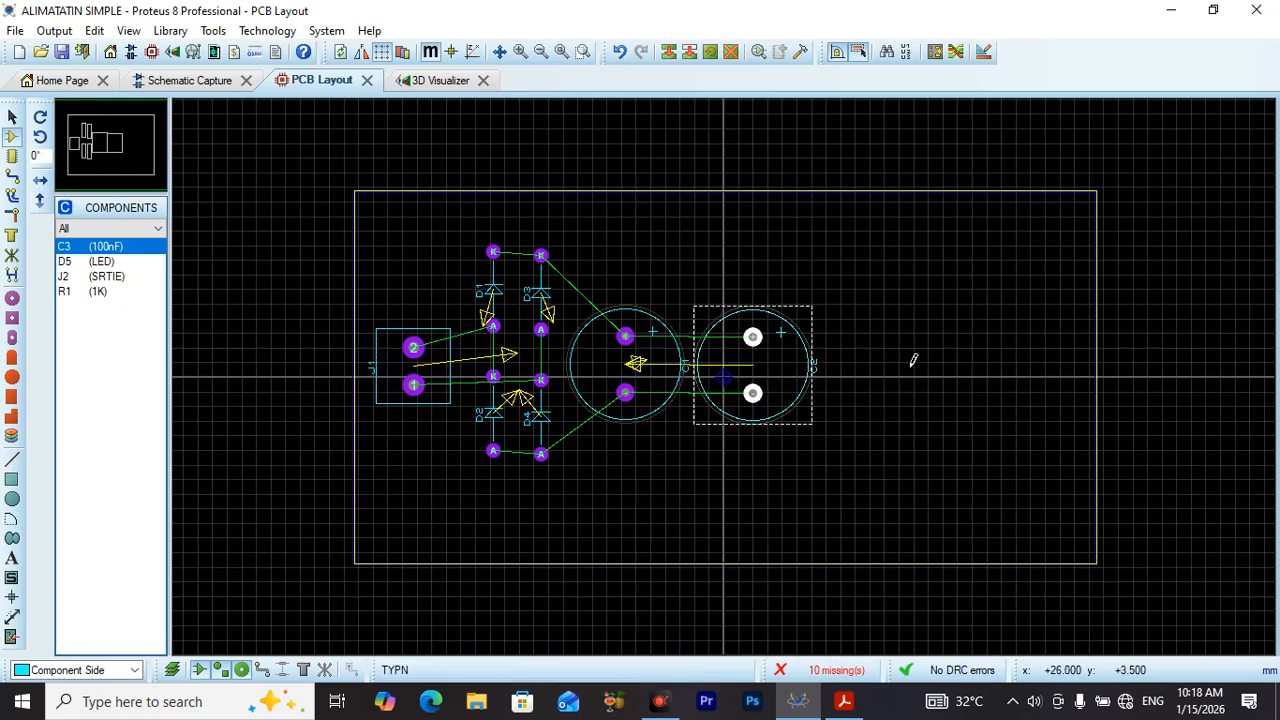
# Step: Place capacitor C3 to the right of C2, at about the board's mid-height
pyautogui.click(866, 374)
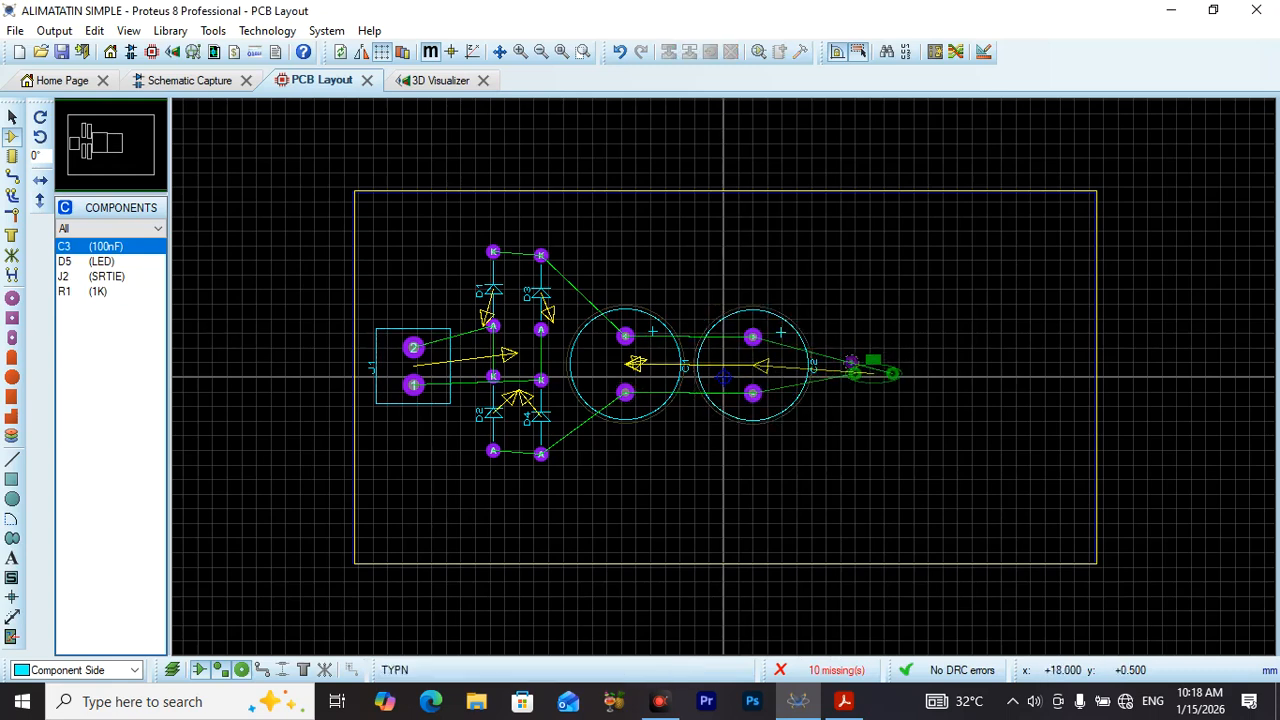
pyautogui.click(886, 372)
pyautogui.rightClick(900, 384)
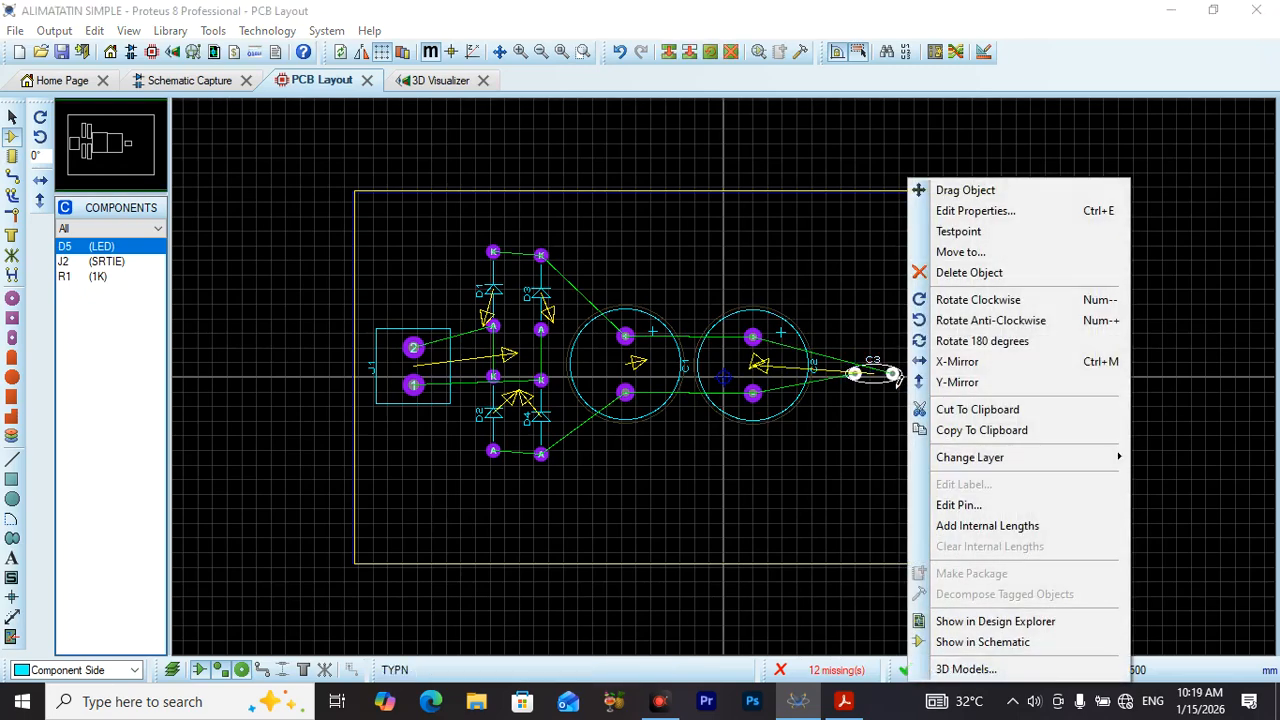
pyautogui.click(991, 302)
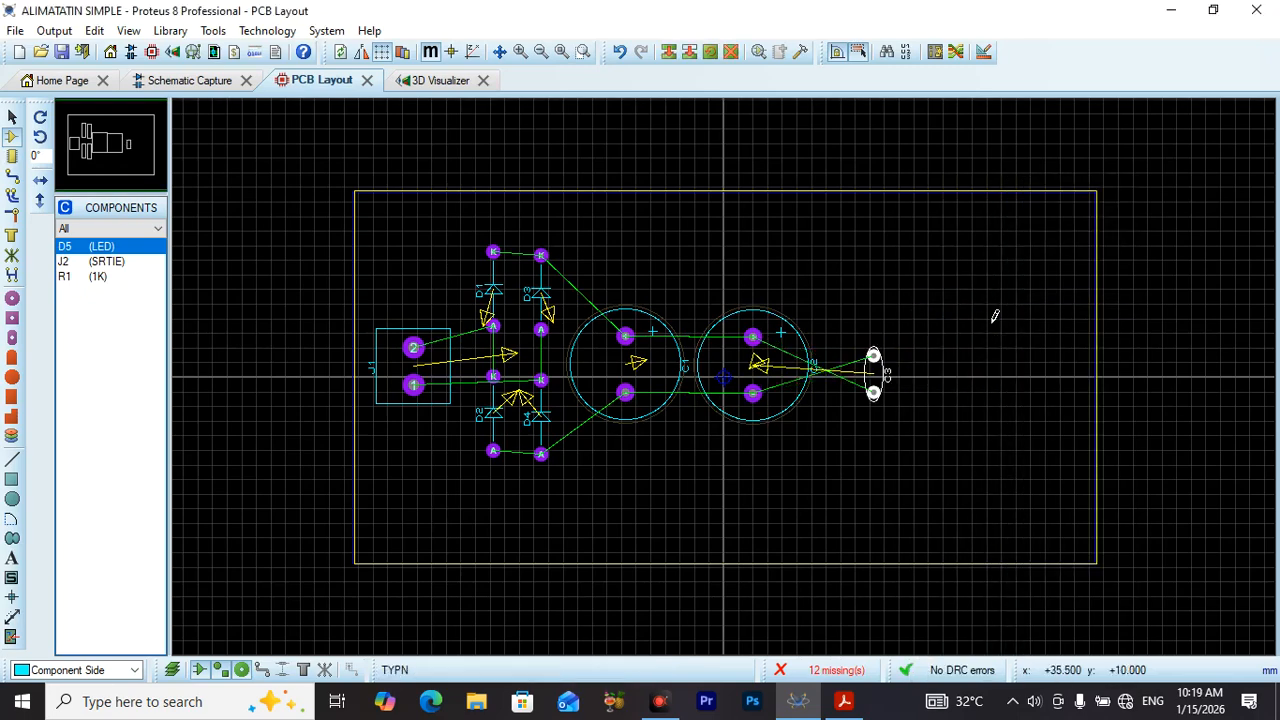
pyautogui.hotkey('ctrl', 'z')
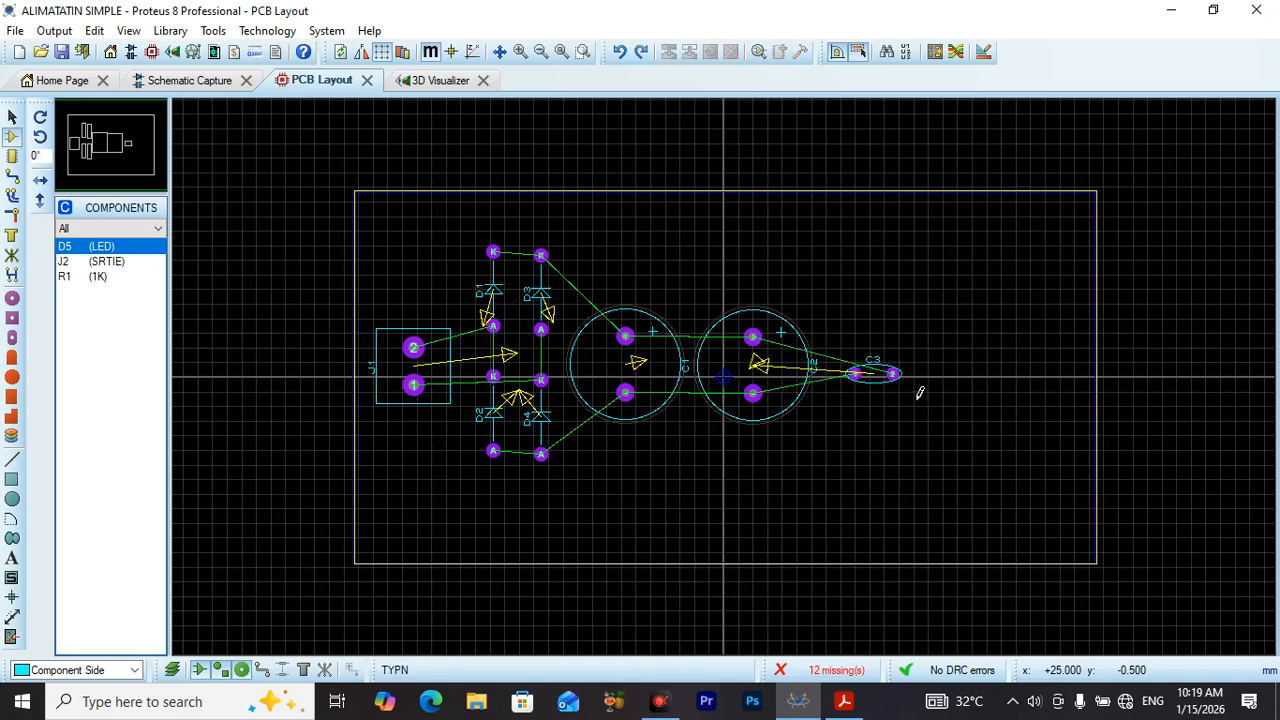
# Step: Rotate capacitor C3 anti-clockwise and move it slightly up and closer to C2
pyautogui.rightClick(890, 376)
pyautogui.click(945, 321)
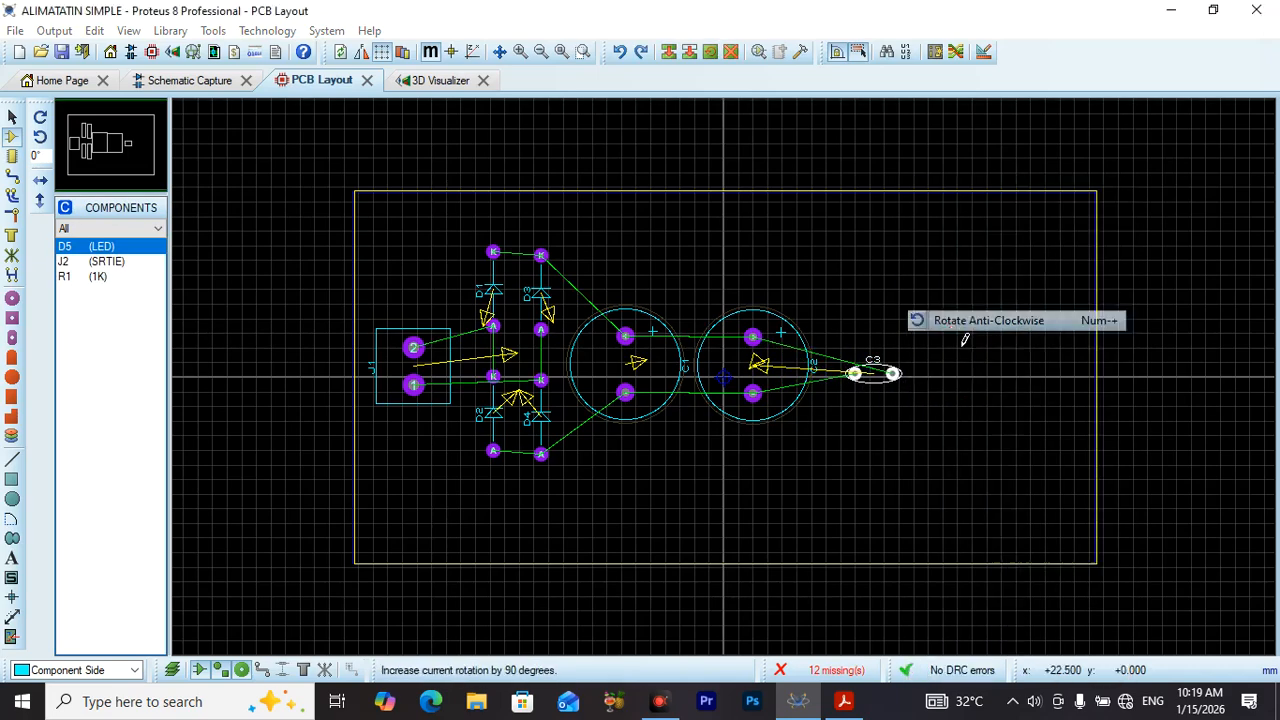
pyautogui.moveTo(881, 385); pyautogui.dragTo(862, 362)
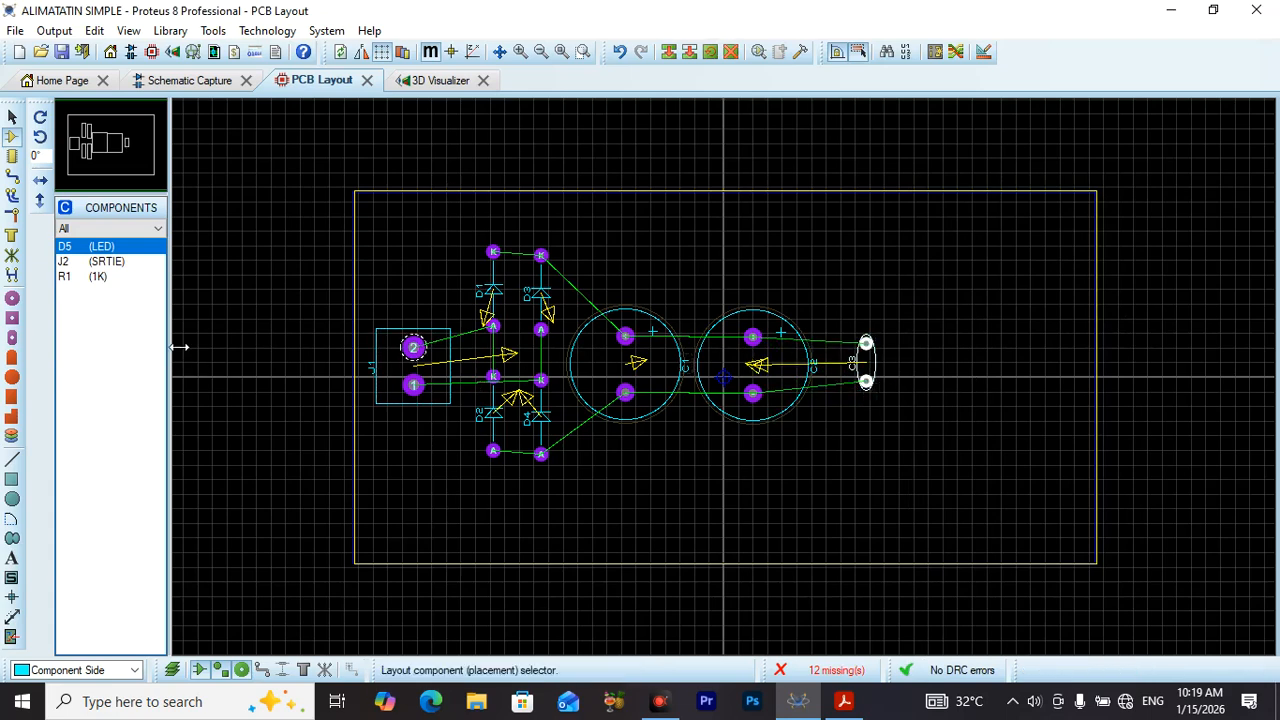
# Step: Place resistor R1 to the upper right of capacitor C3, inside the board edge
pyautogui.click(95, 277)
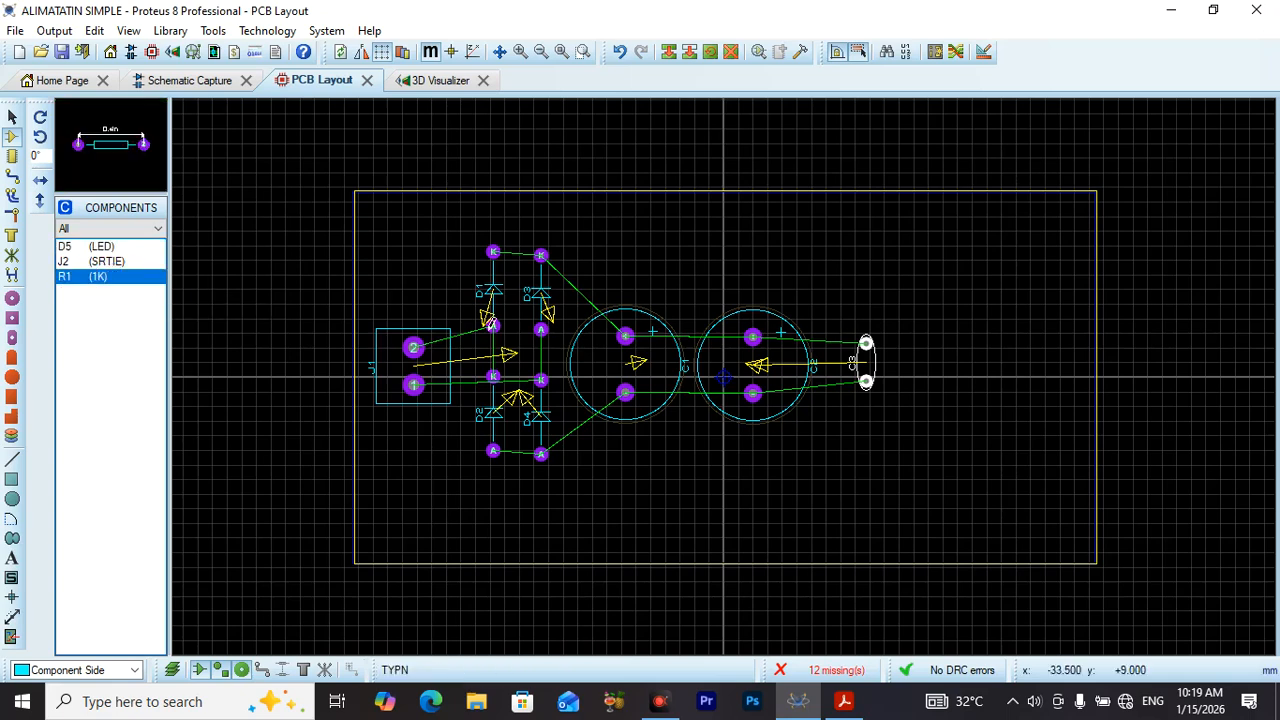
pyautogui.click(906, 318)
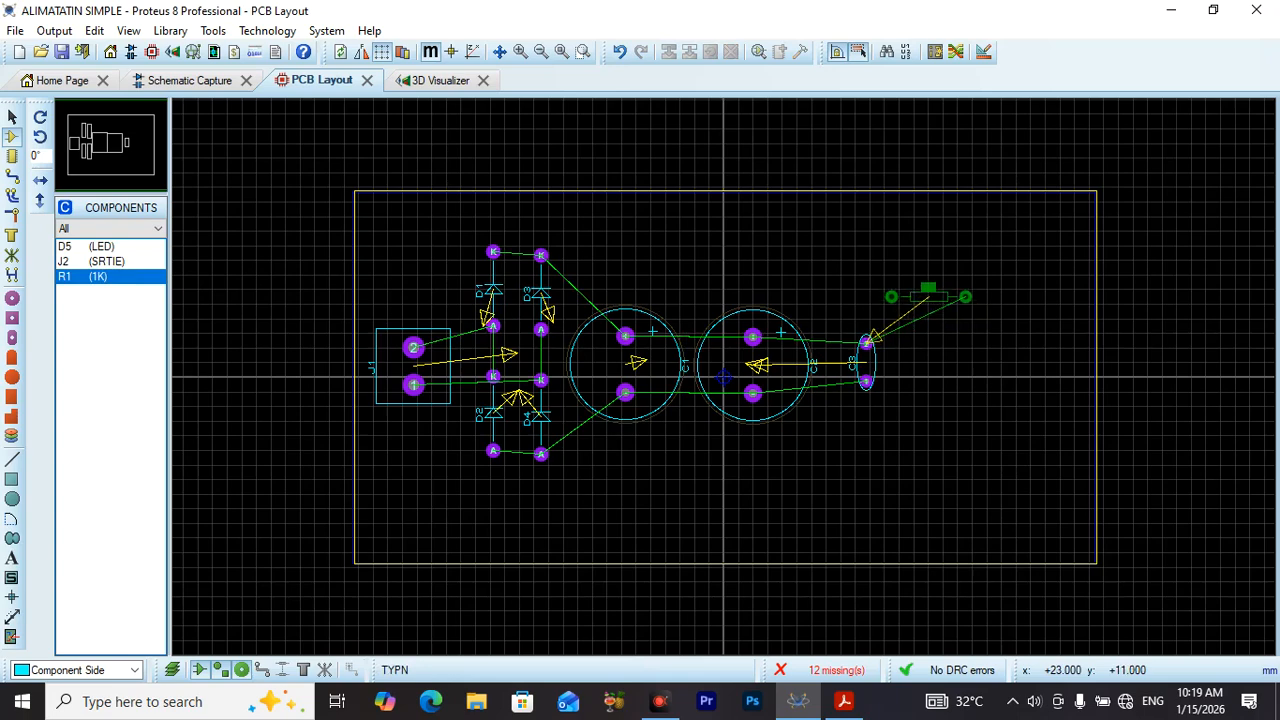
pyautogui.click(925, 312)
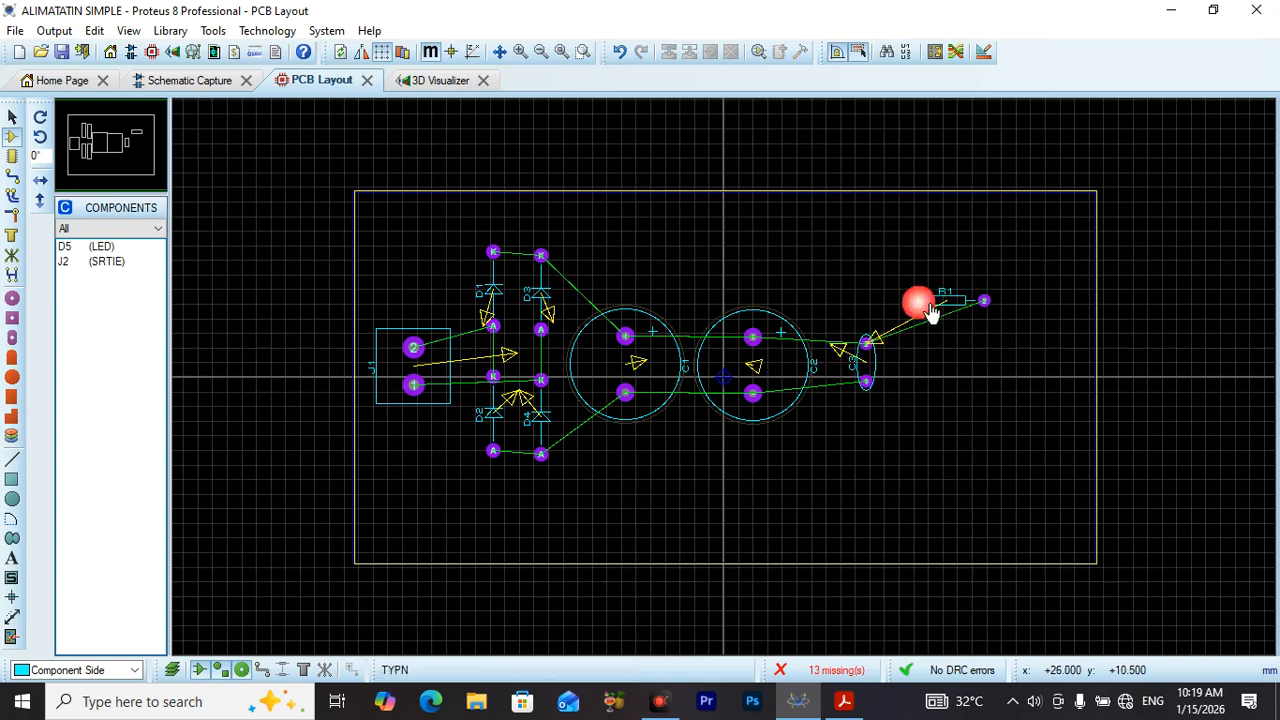
# Step: Rotate resistor R1 clockwise and move it down and closer to capacitor C3
pyautogui.rightClick(929, 309)
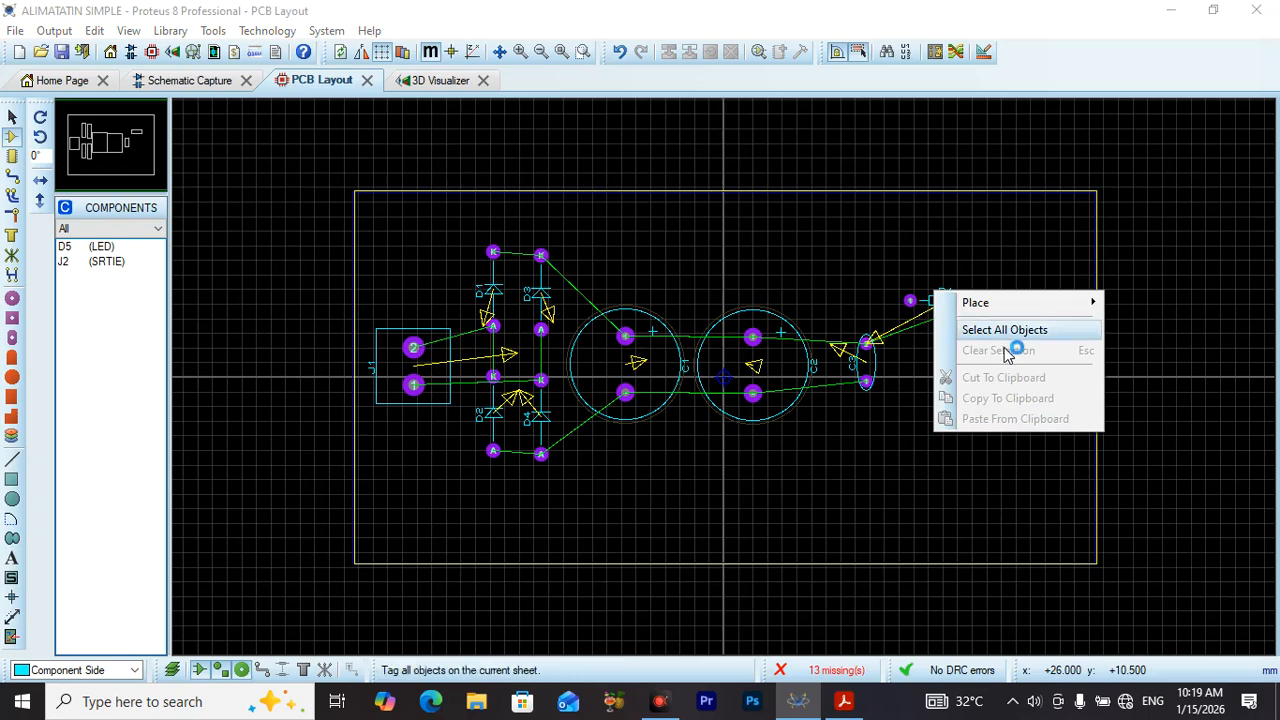
pyautogui.click(940, 313)
pyautogui.rightClick(940, 313)
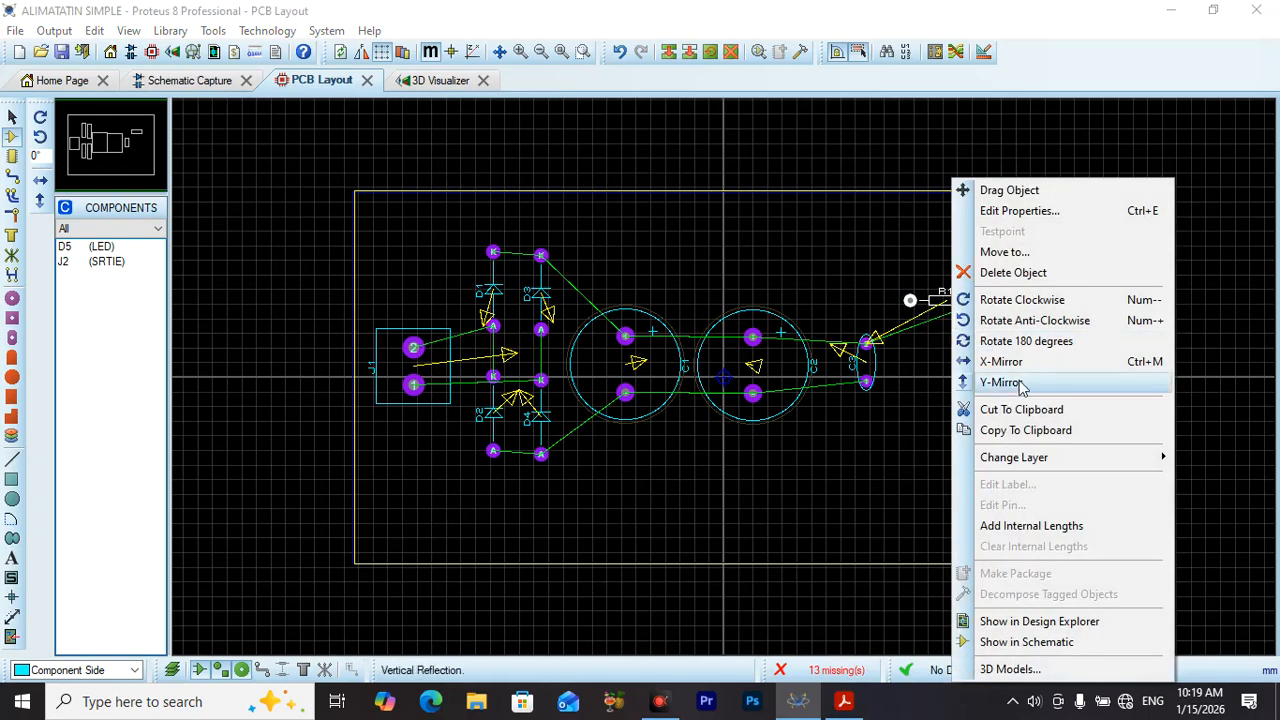
pyautogui.click(1019, 308)
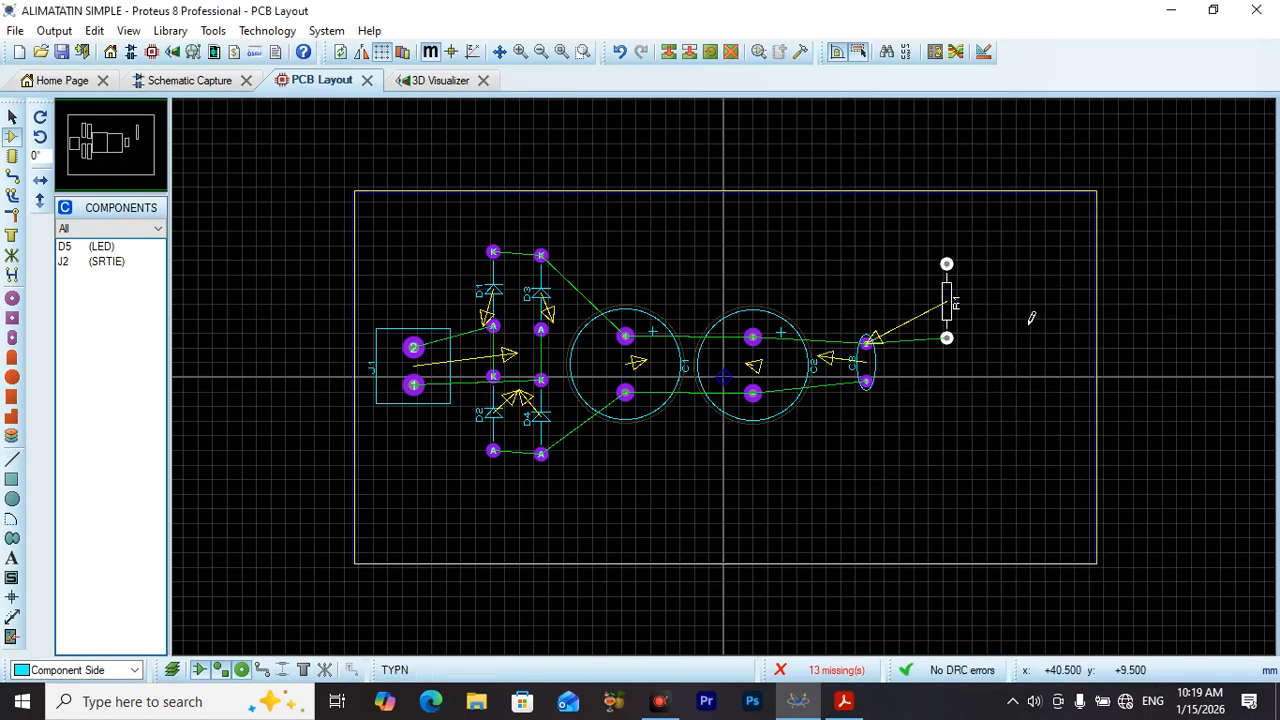
pyautogui.moveTo(957, 313); pyautogui.dragTo(930, 338)
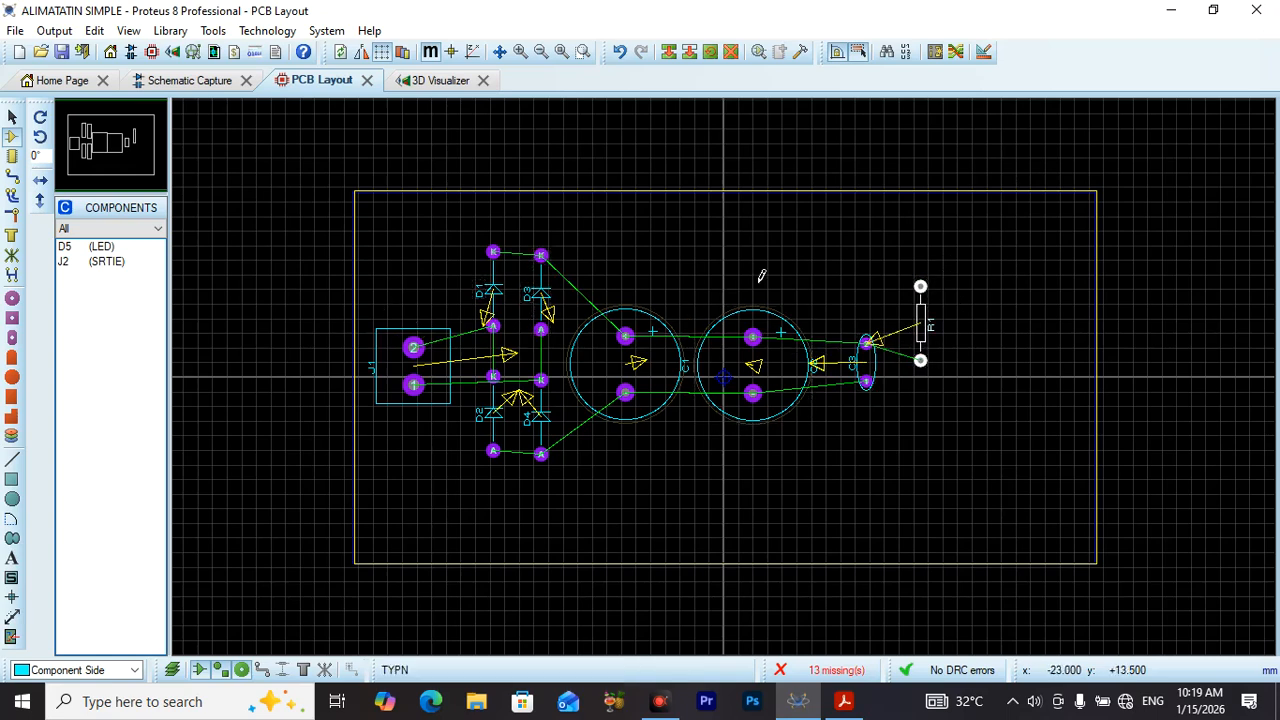
pyautogui.click(936, 257)
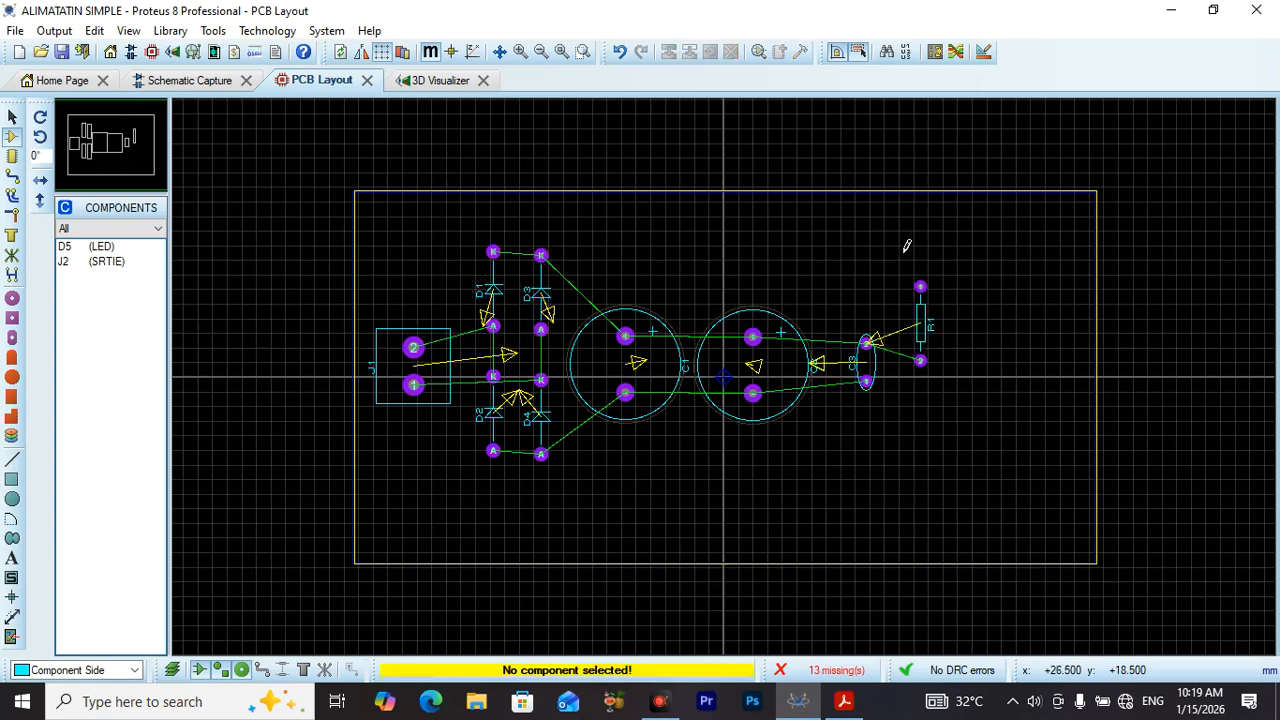
# Step: Place LED D5 to the right of resistor R1 and rotate it clockwise
pyautogui.click(92, 247)
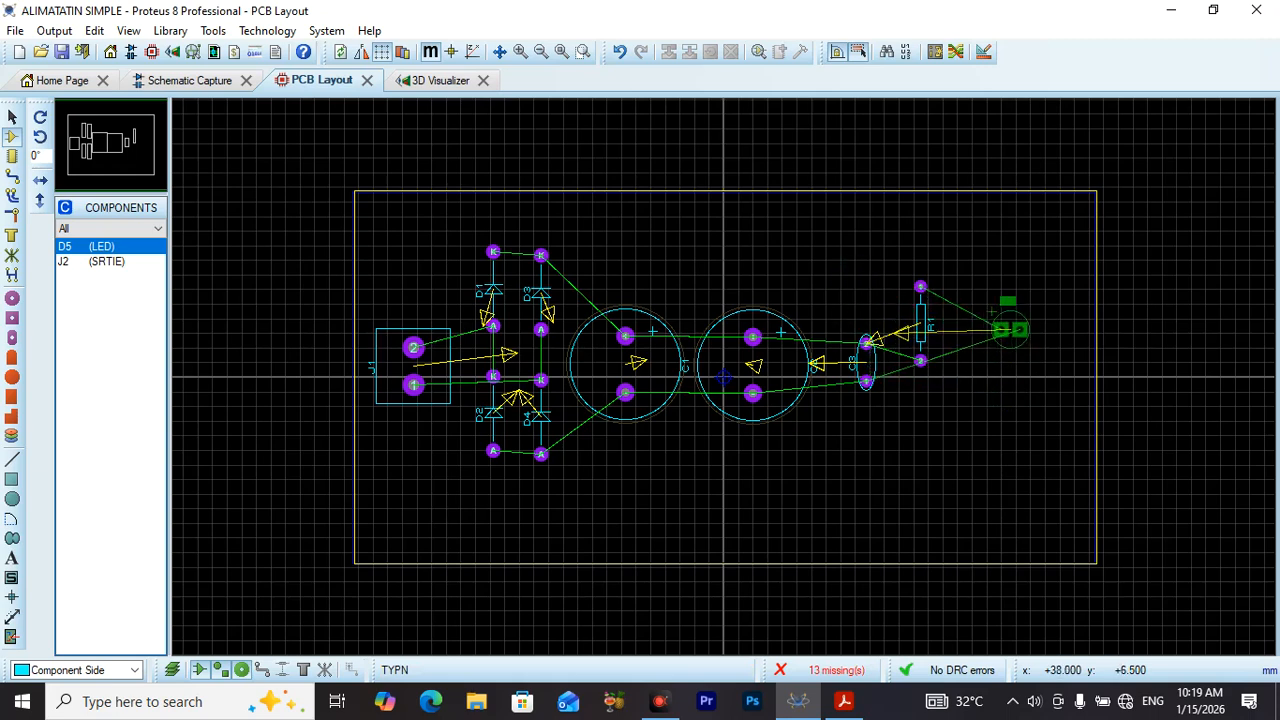
pyautogui.click(1005, 324)
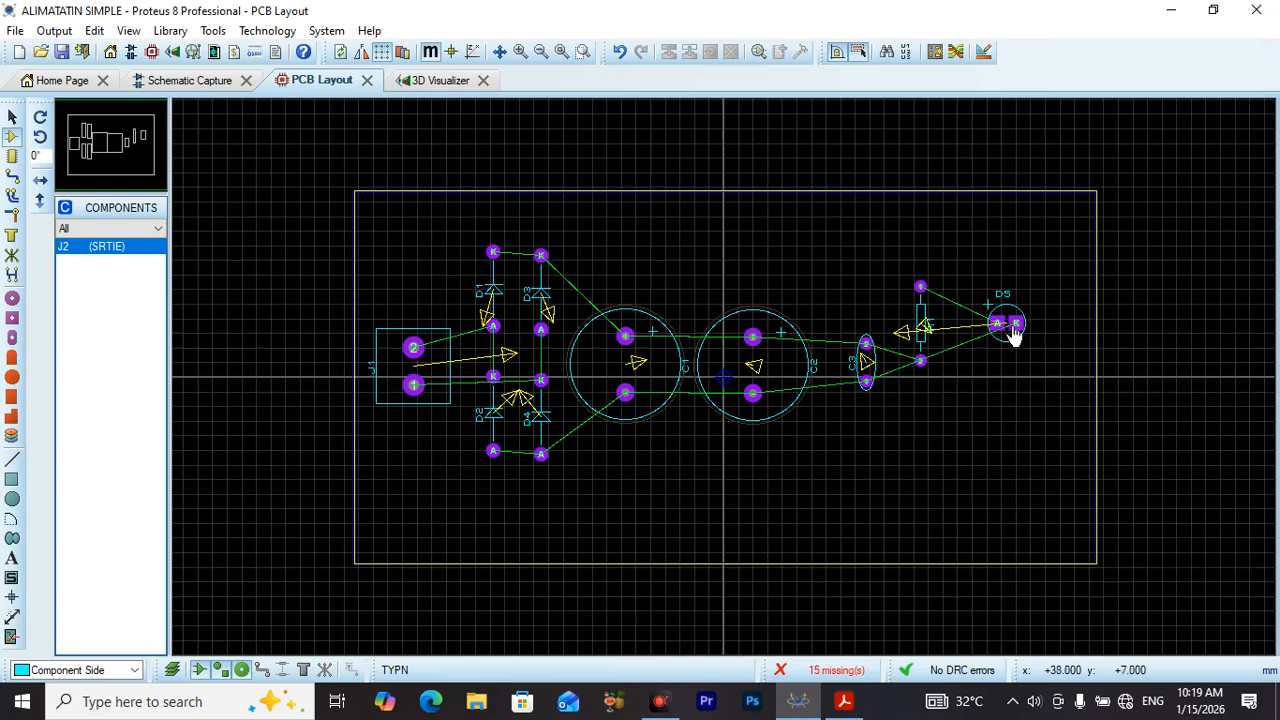
pyautogui.rightClick(1014, 330)
pyautogui.click(1081, 309)
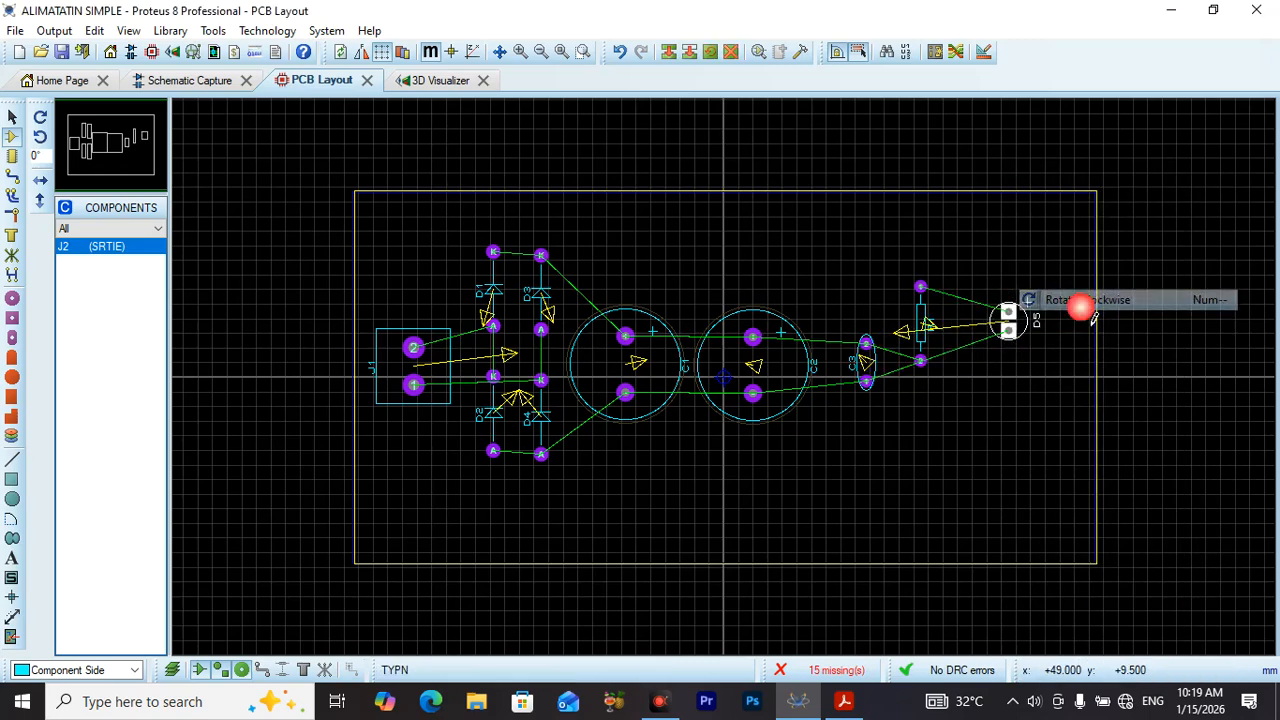
# Step: Turn resistor R1 clockwise to lie horizontally above capacitor C3, and move LED D5 beside C3, directly below R1's right pad
pyautogui.rightClick(930, 325)
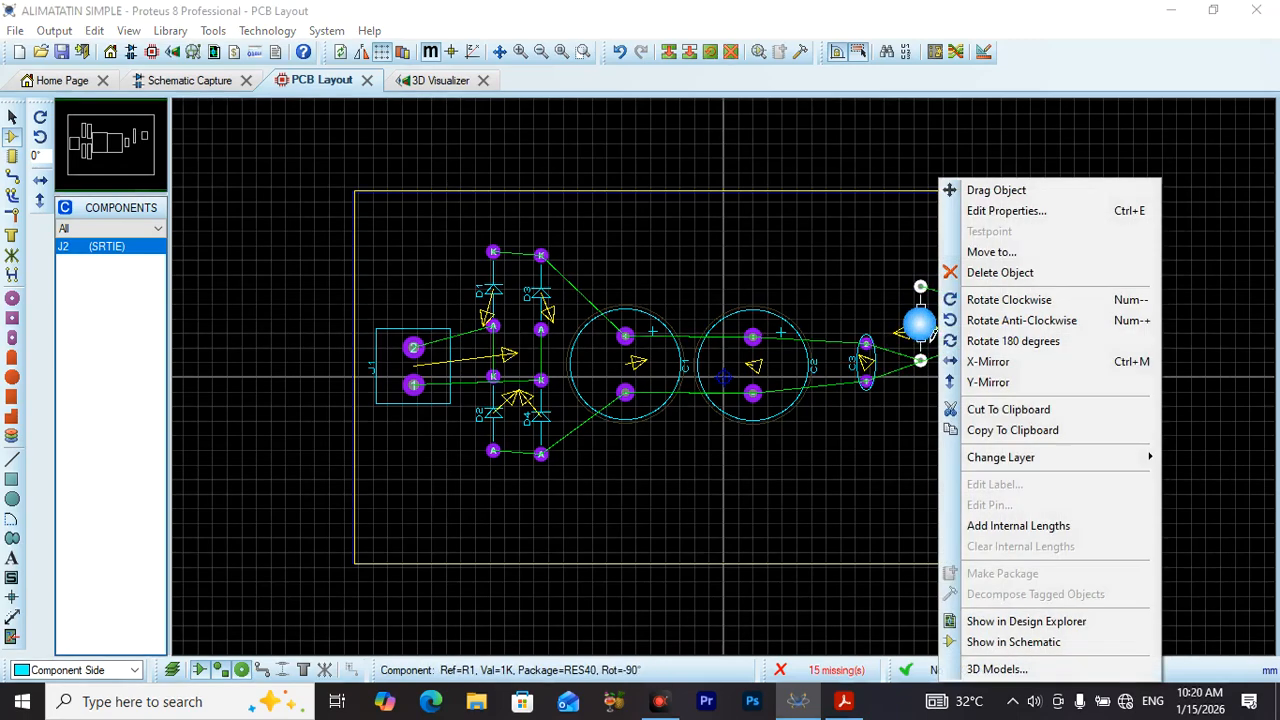
pyautogui.click(1015, 365)
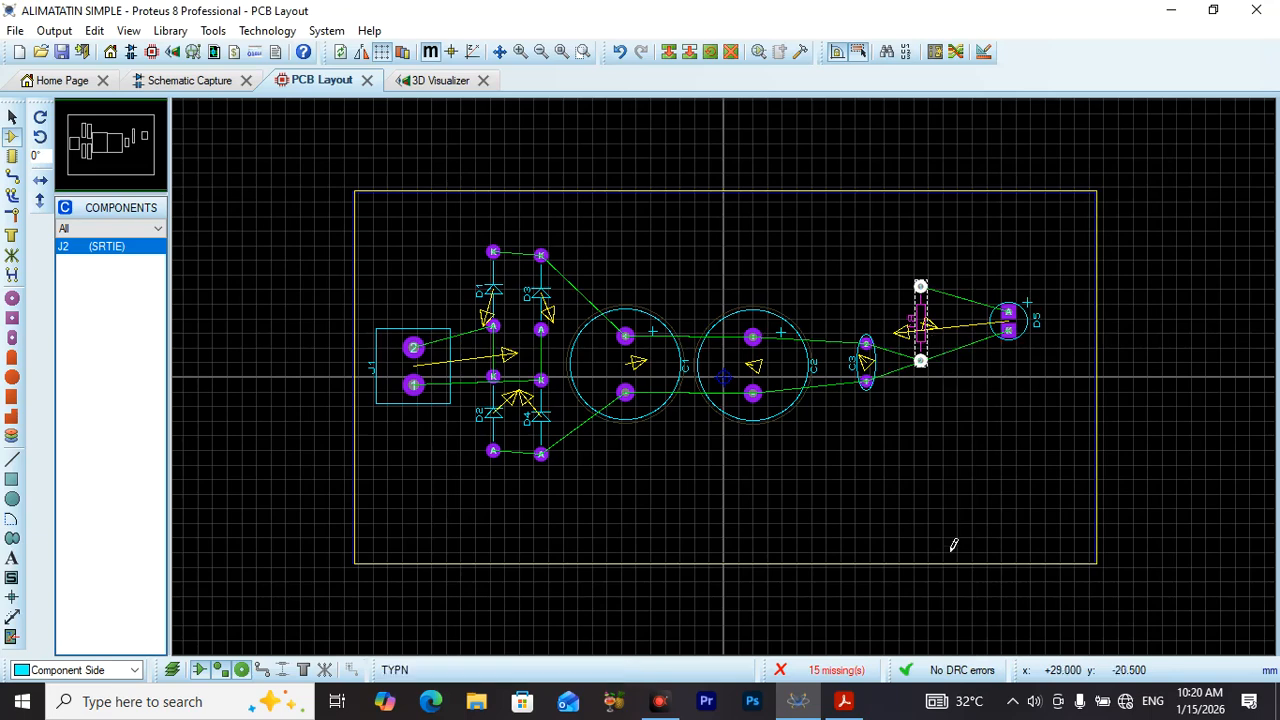
pyautogui.rightClick(926, 345)
pyautogui.click(986, 300)
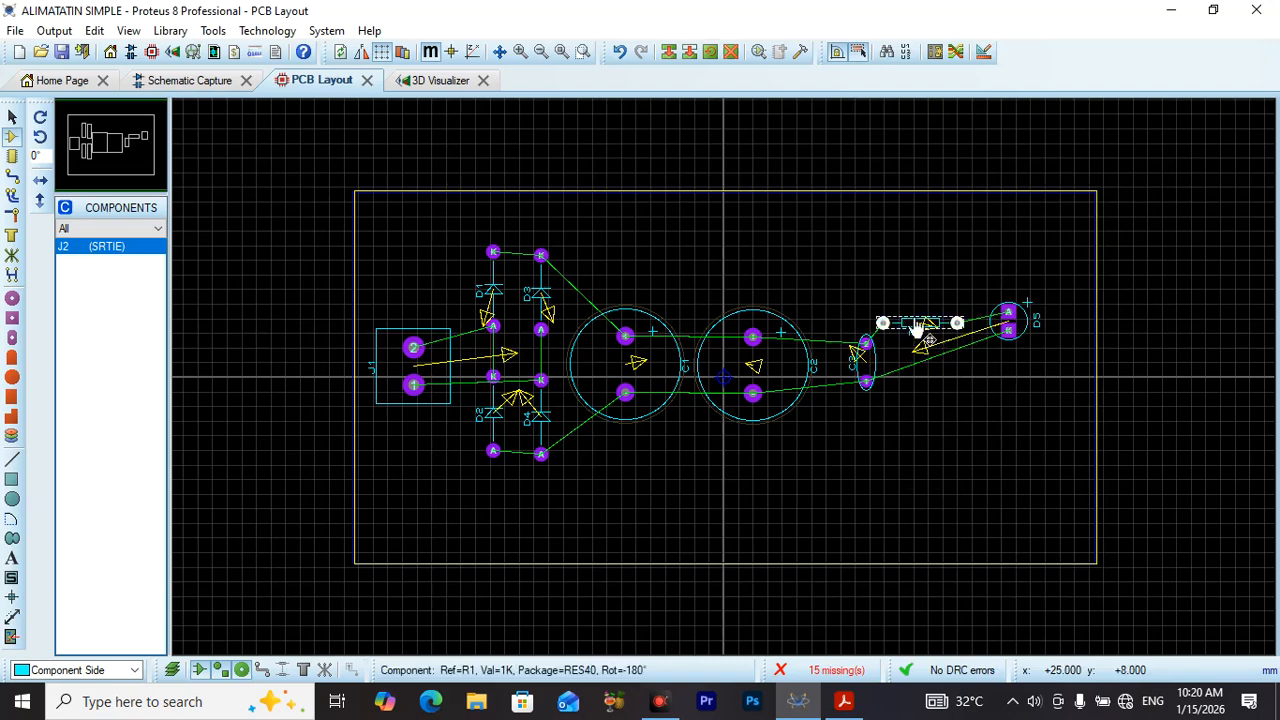
pyautogui.moveTo(915, 328); pyautogui.dragTo(885, 298)
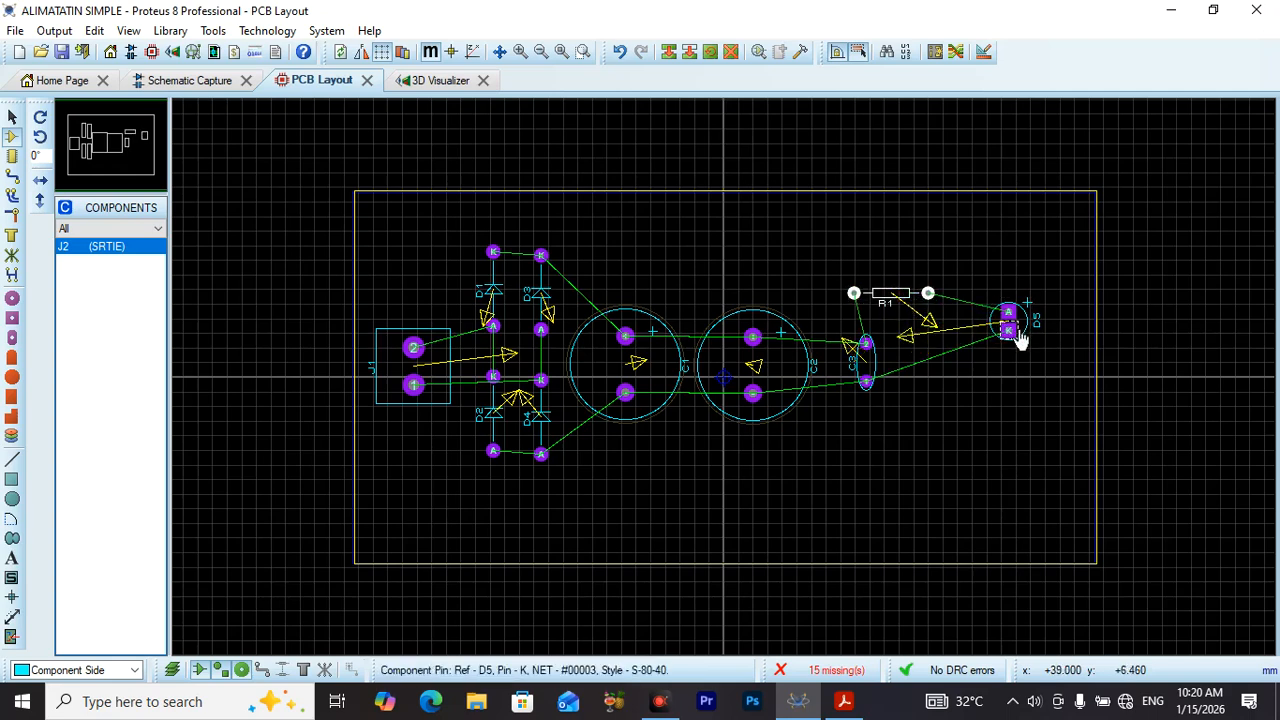
pyautogui.moveTo(1019, 341); pyautogui.dragTo(940, 386)
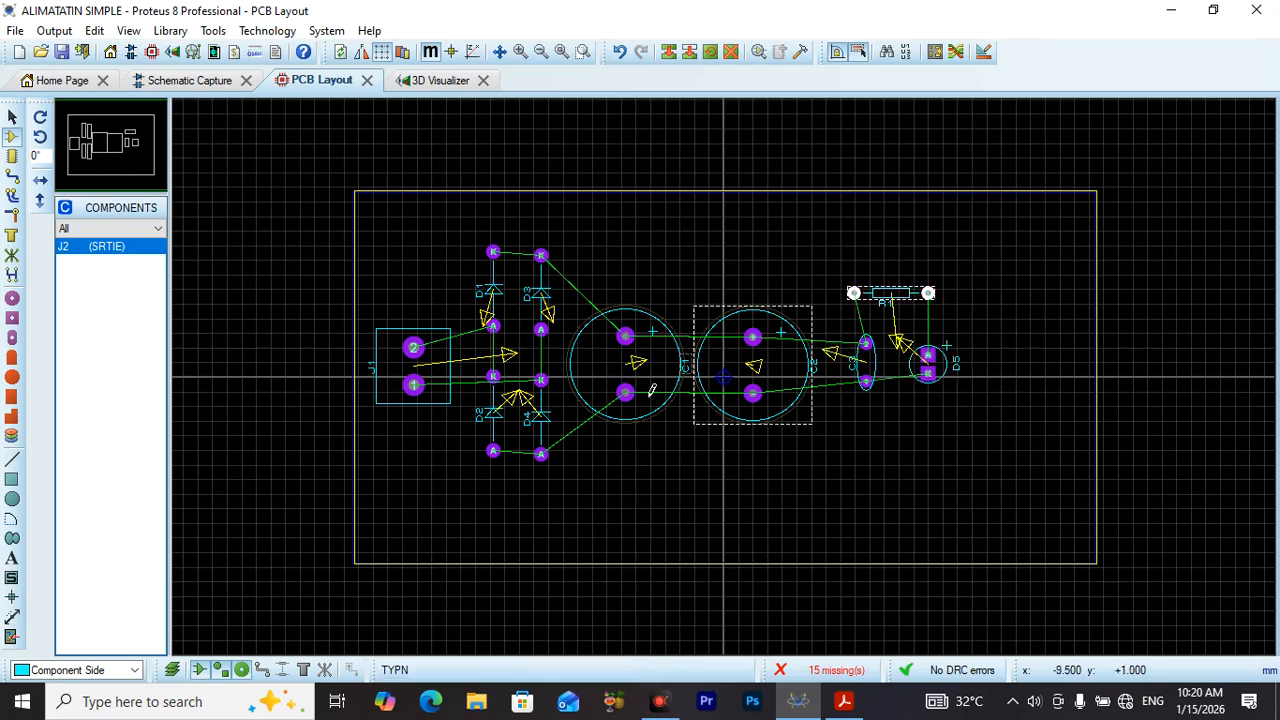
# Step: Place terminal block J2 to the right of LED D5 near the board's right edge and rotate it clockwise
pyautogui.click(119, 251)
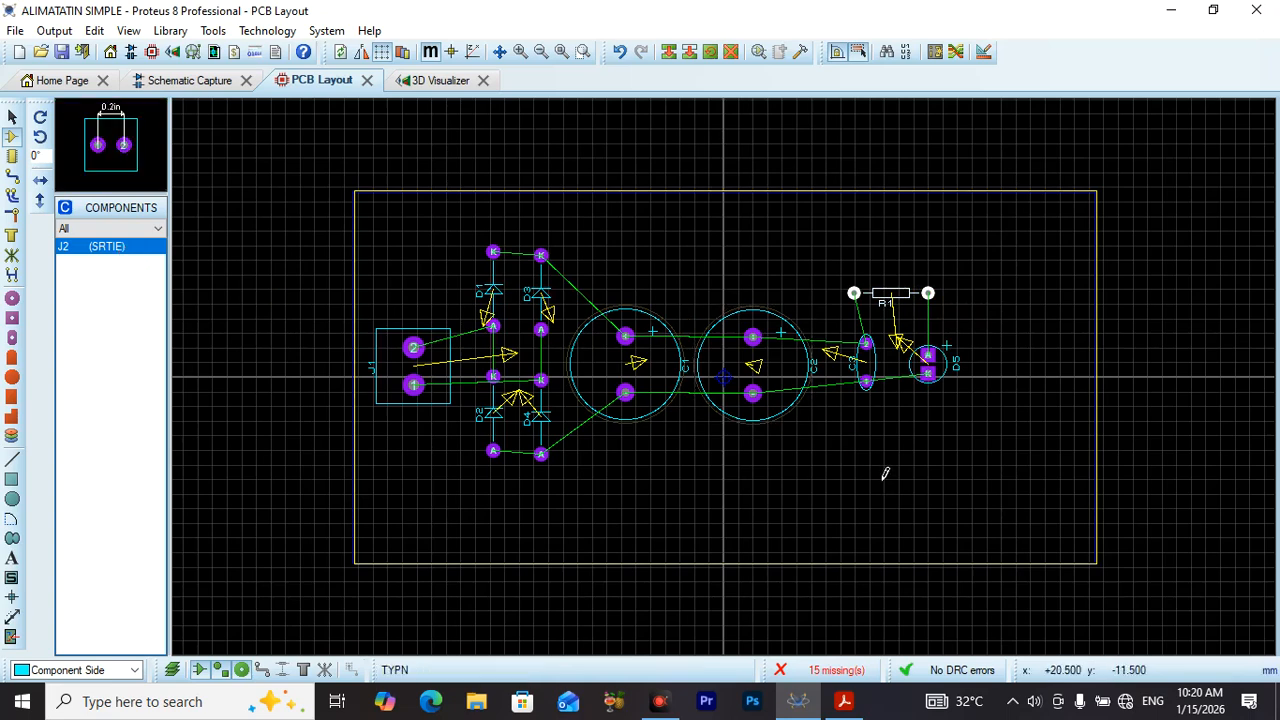
pyautogui.click(1011, 340)
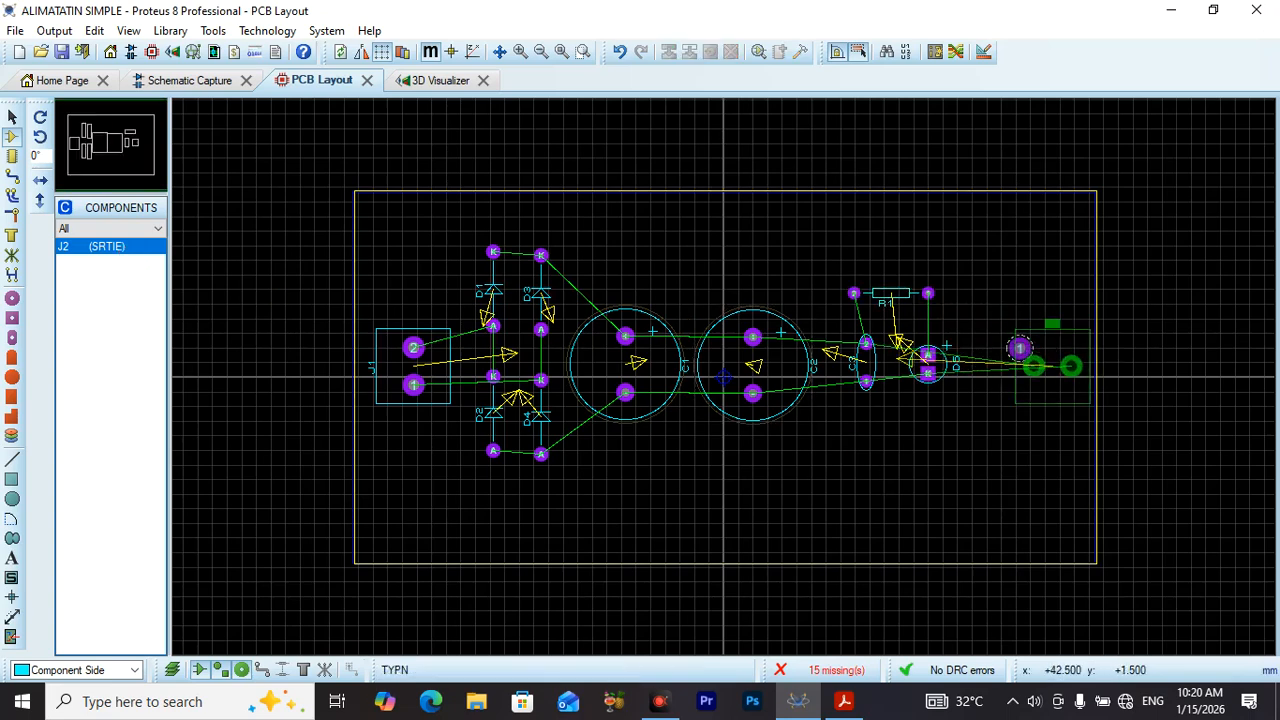
pyautogui.click(1022, 335)
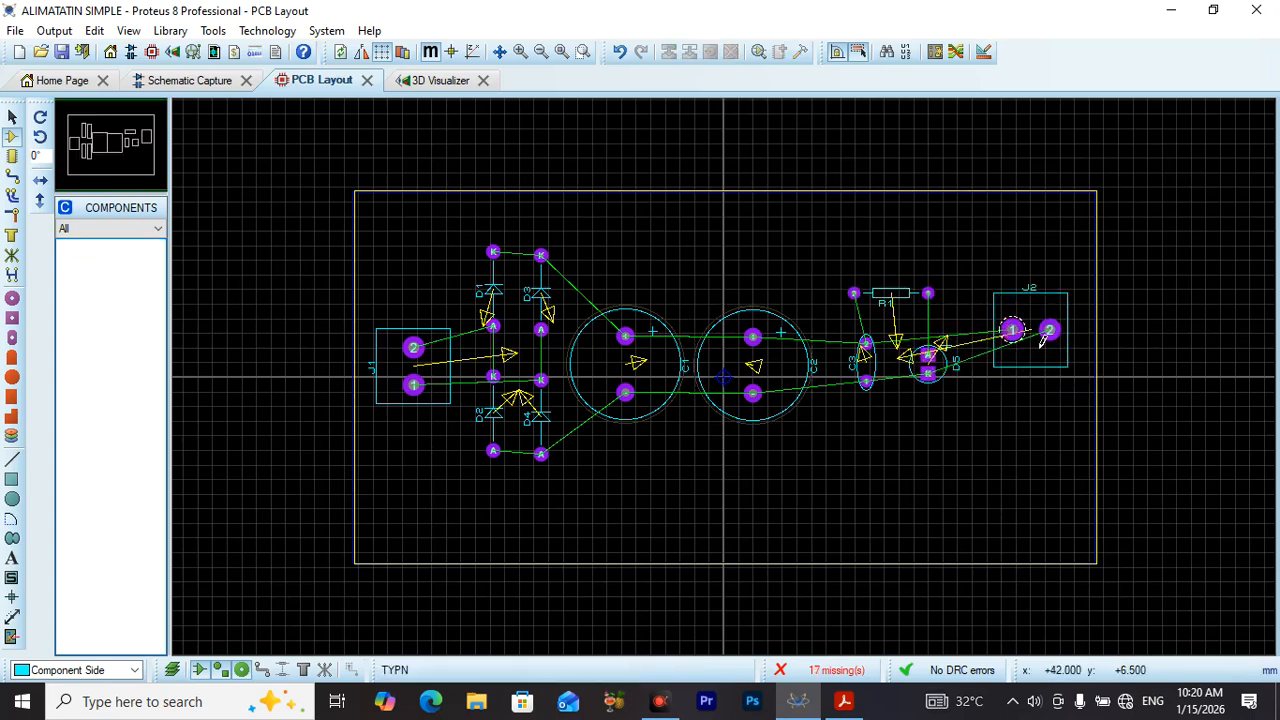
pyautogui.rightClick(1020, 340)
pyautogui.click(1063, 298)
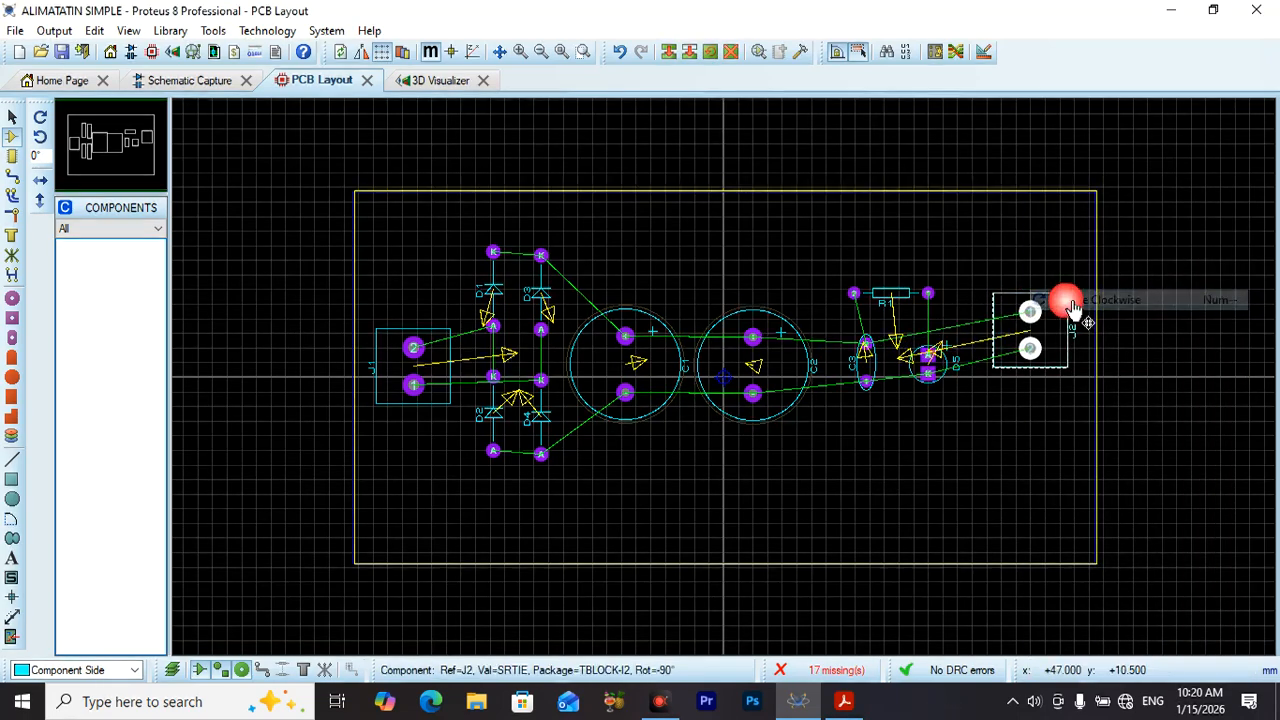
# Step: Move terminal block J2 slightly down so its pads line up with capacitor C3 and LED D5
pyautogui.moveTo(1041, 363); pyautogui.dragTo(1034, 386)
pyautogui.click(1043, 361)
pyautogui.click(1038, 392)
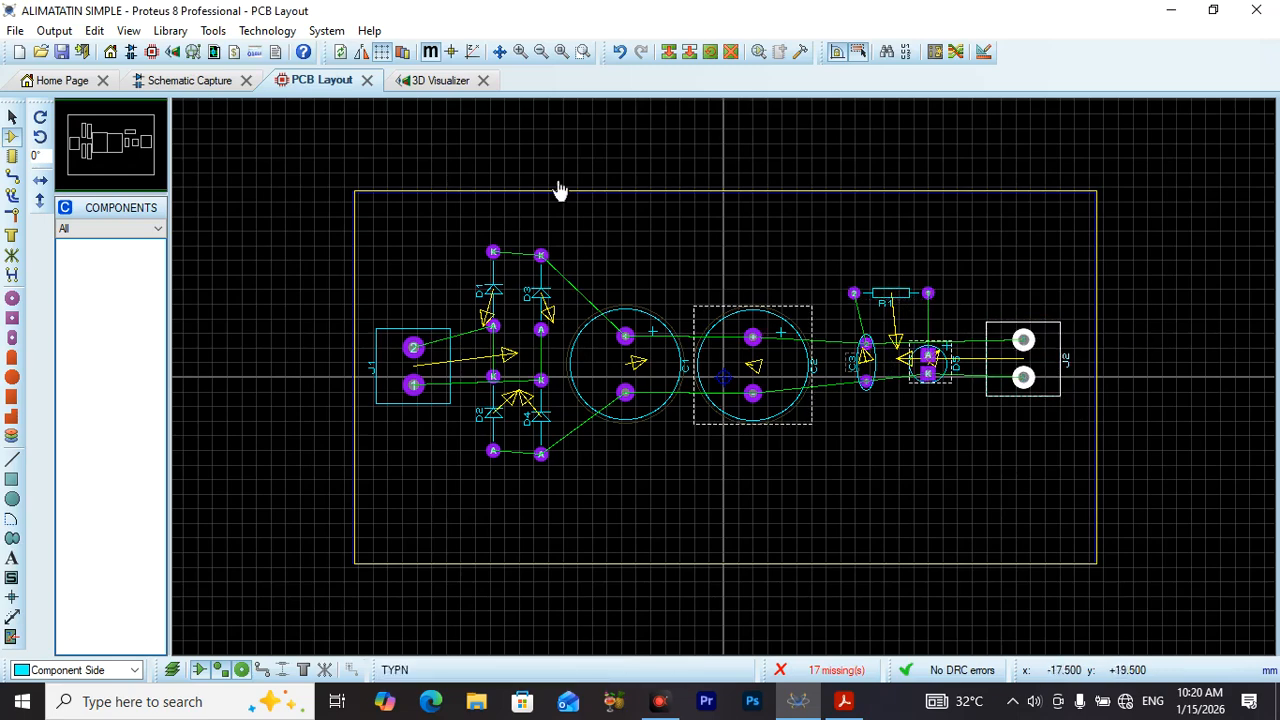
# Step: Open the 3D view of the board with its components shown and auto-spin it to examine the layout
pyautogui.click(430, 80)
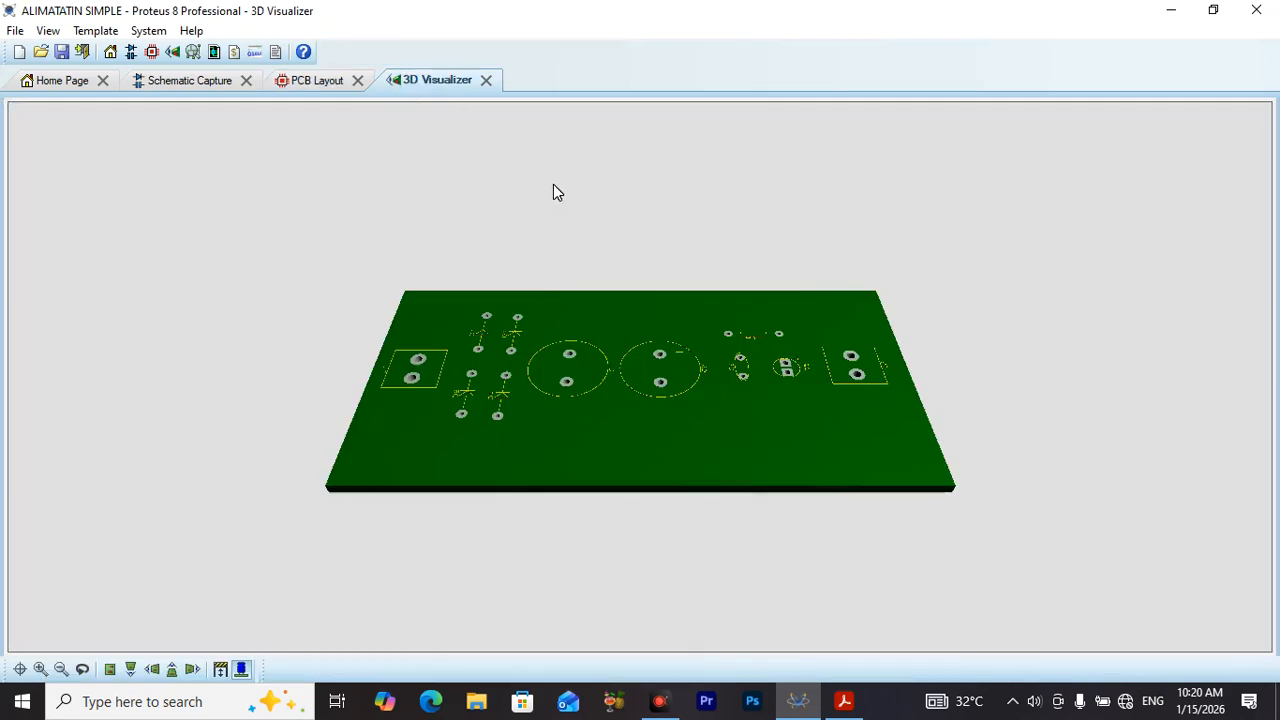
pyautogui.click(243, 670)
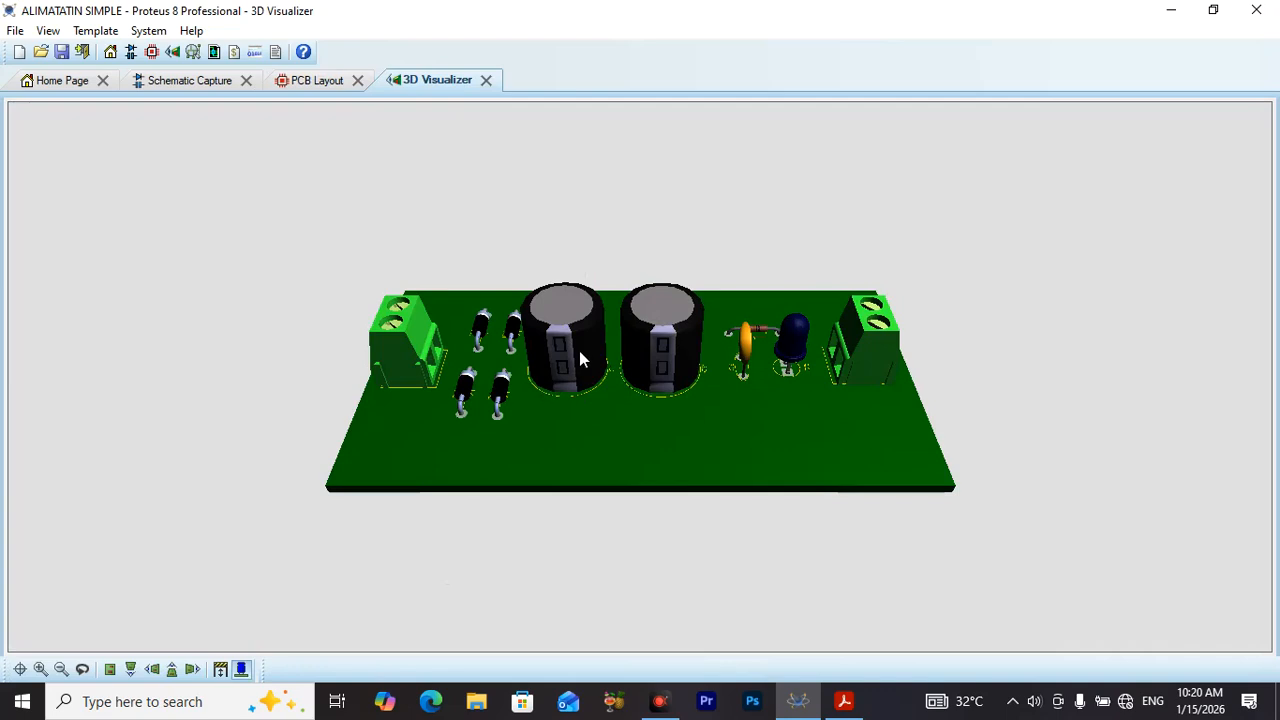
pyautogui.scroll(-2, 585, 350)
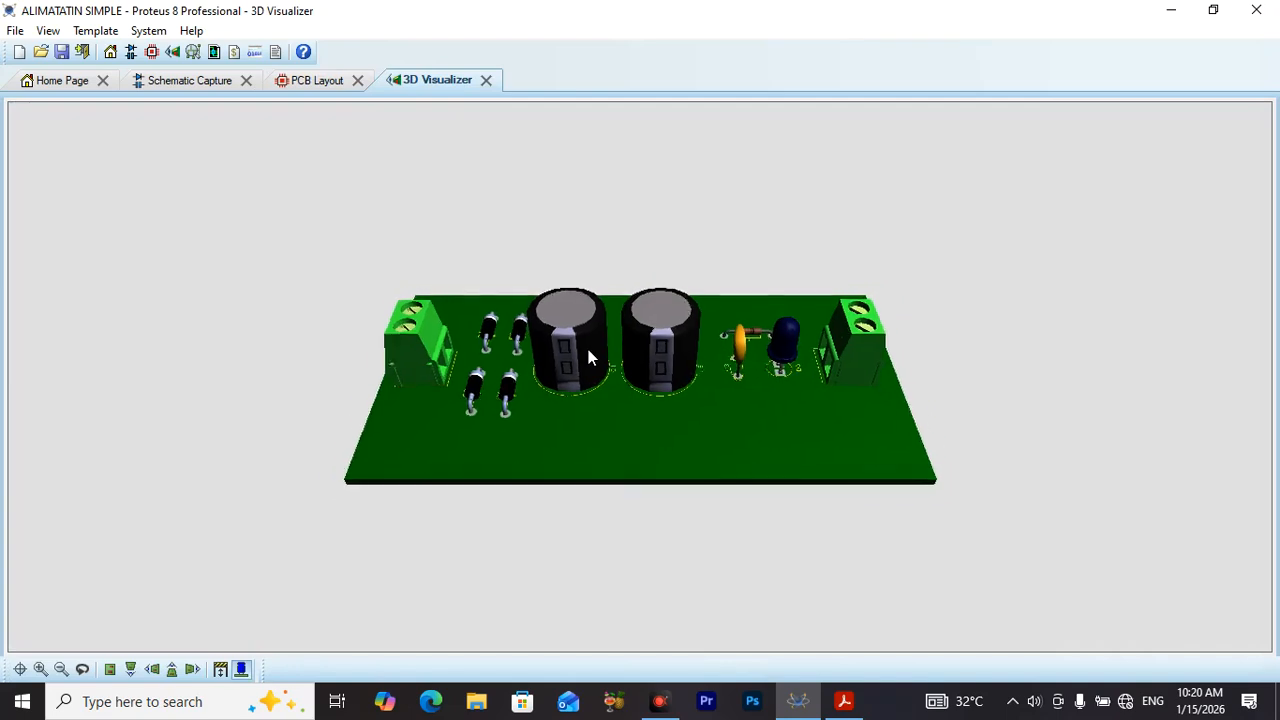
pyautogui.click(47, 31)
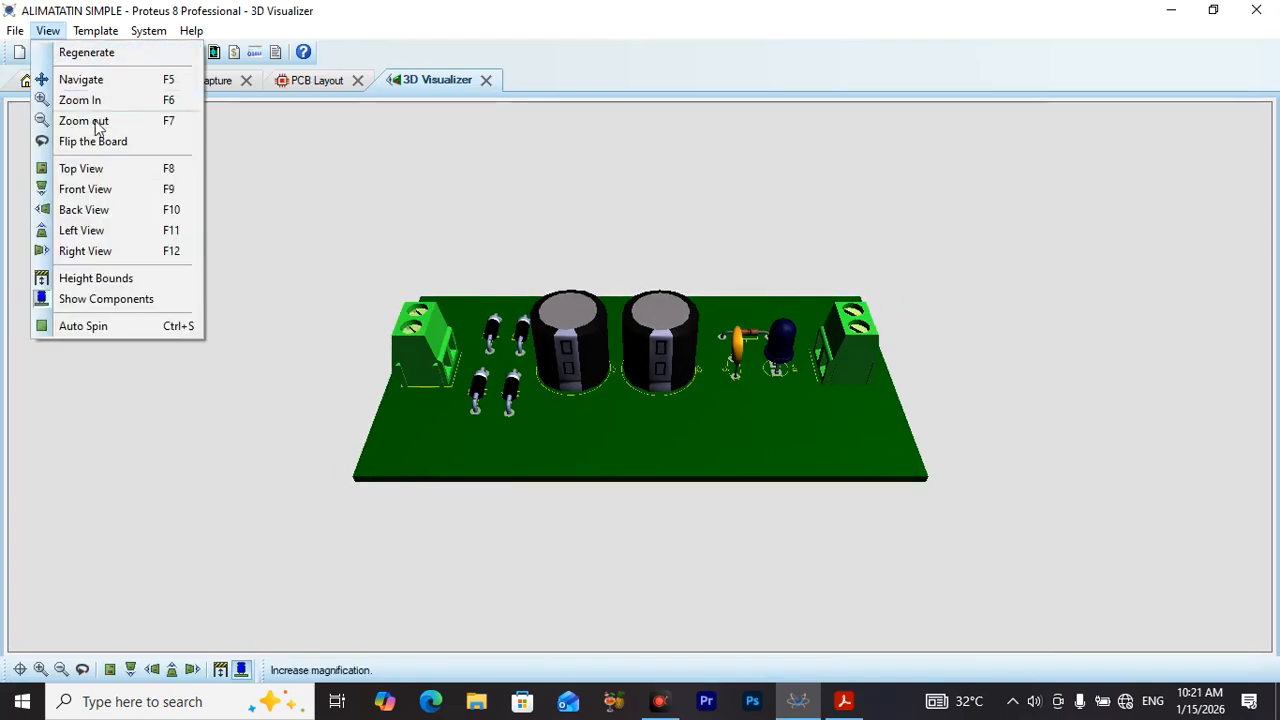
pyautogui.click(104, 325)
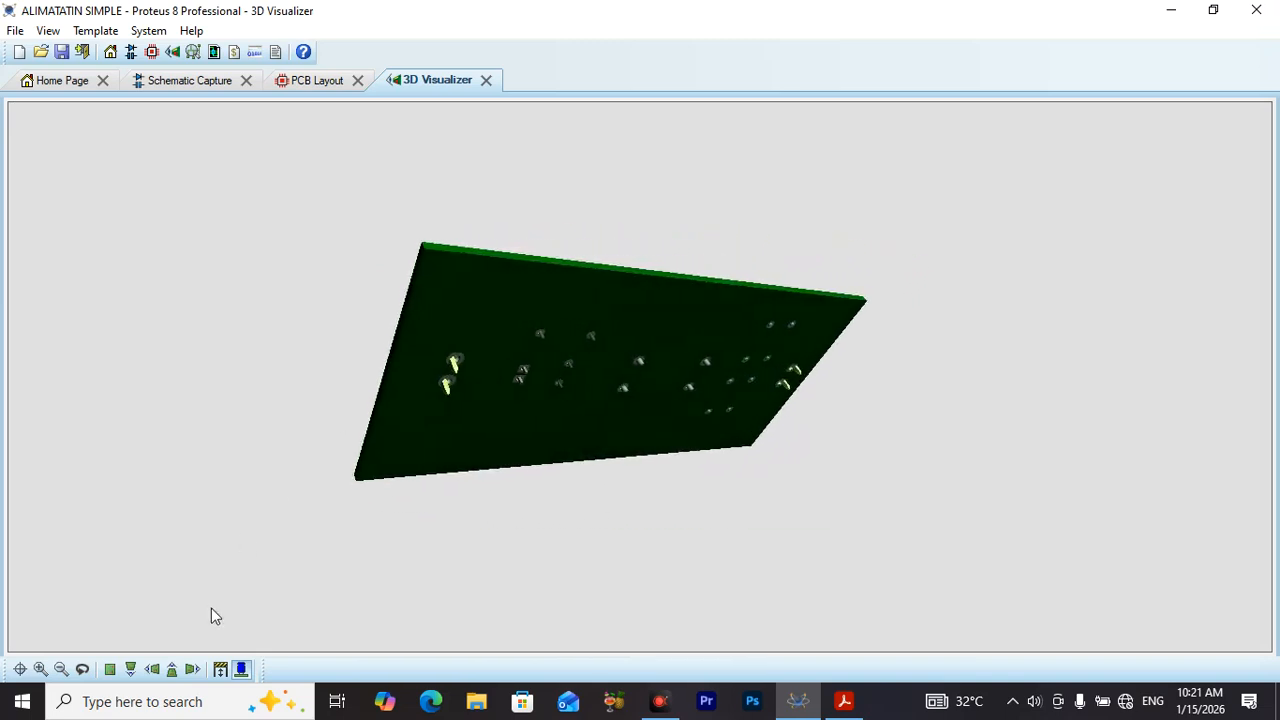
# Step: Inspect the 3D board from the side and from above, and flip it over to the component side
pyautogui.click(171, 669)
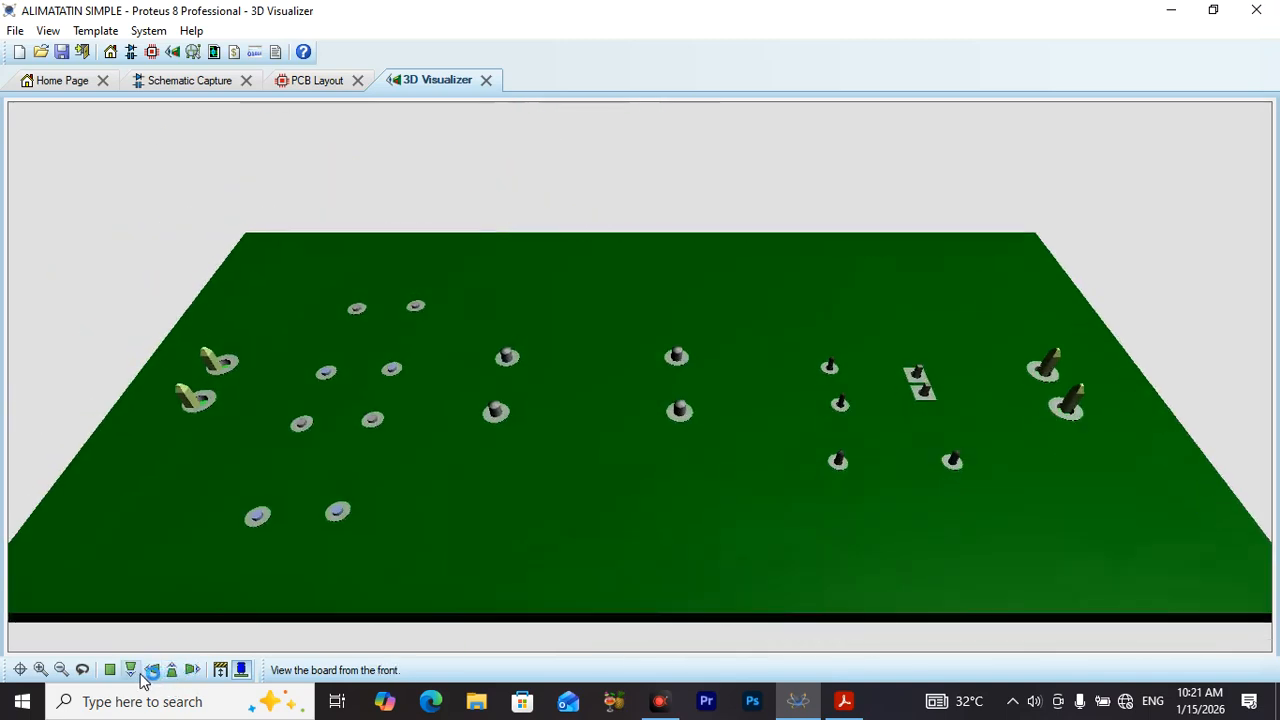
pyautogui.click(110, 670)
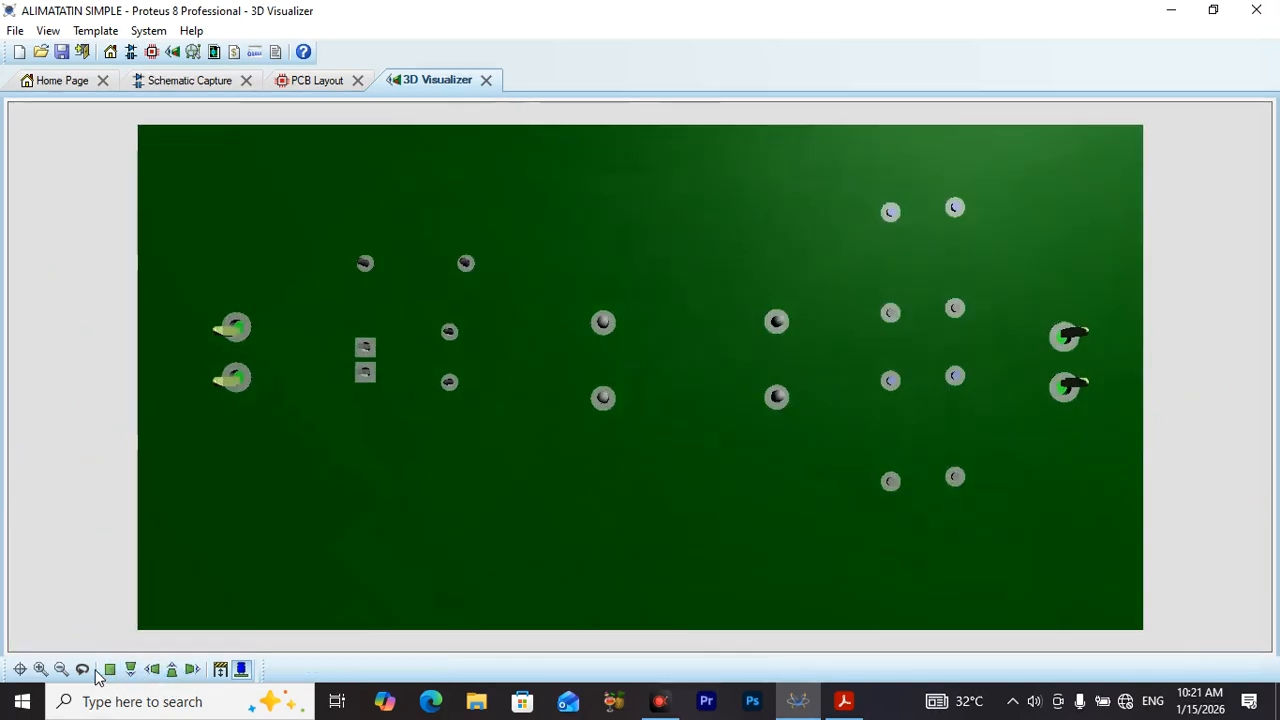
pyautogui.click(88, 672)
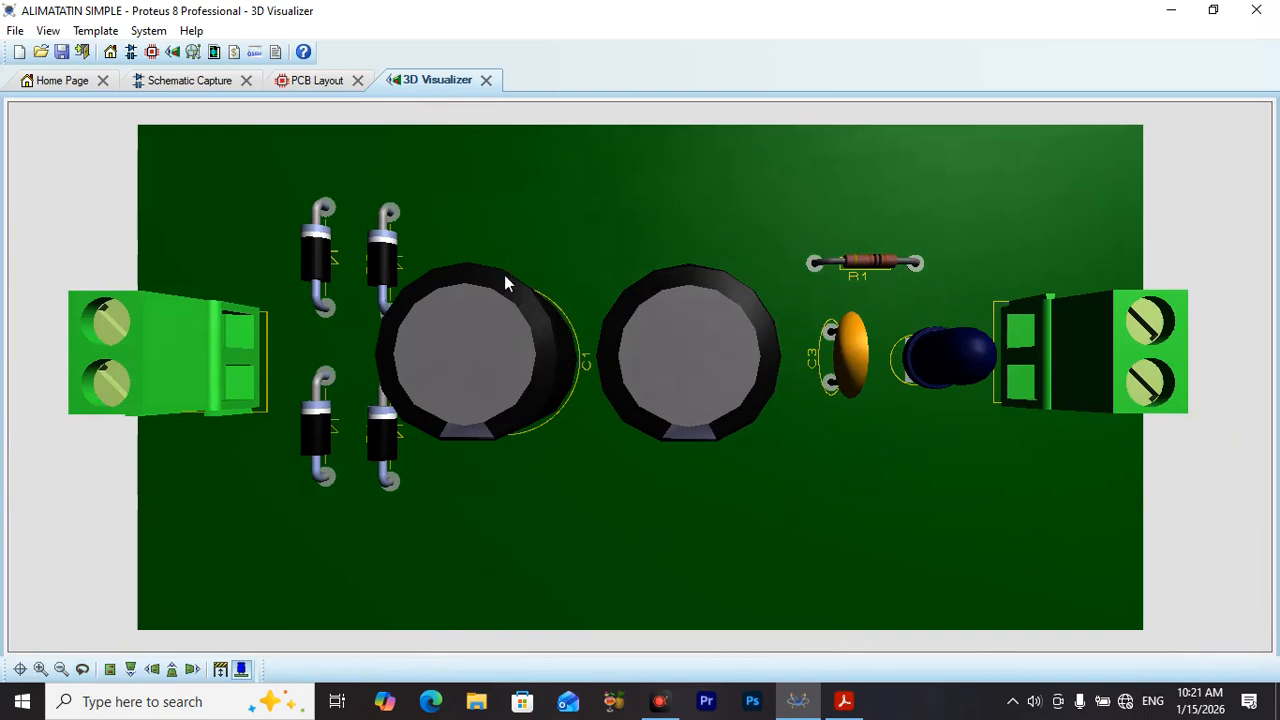
# Step: Return to the PCB layout, choose the DEFAULT trace style for track placement, and accept its width of 50th
pyautogui.click(318, 81)
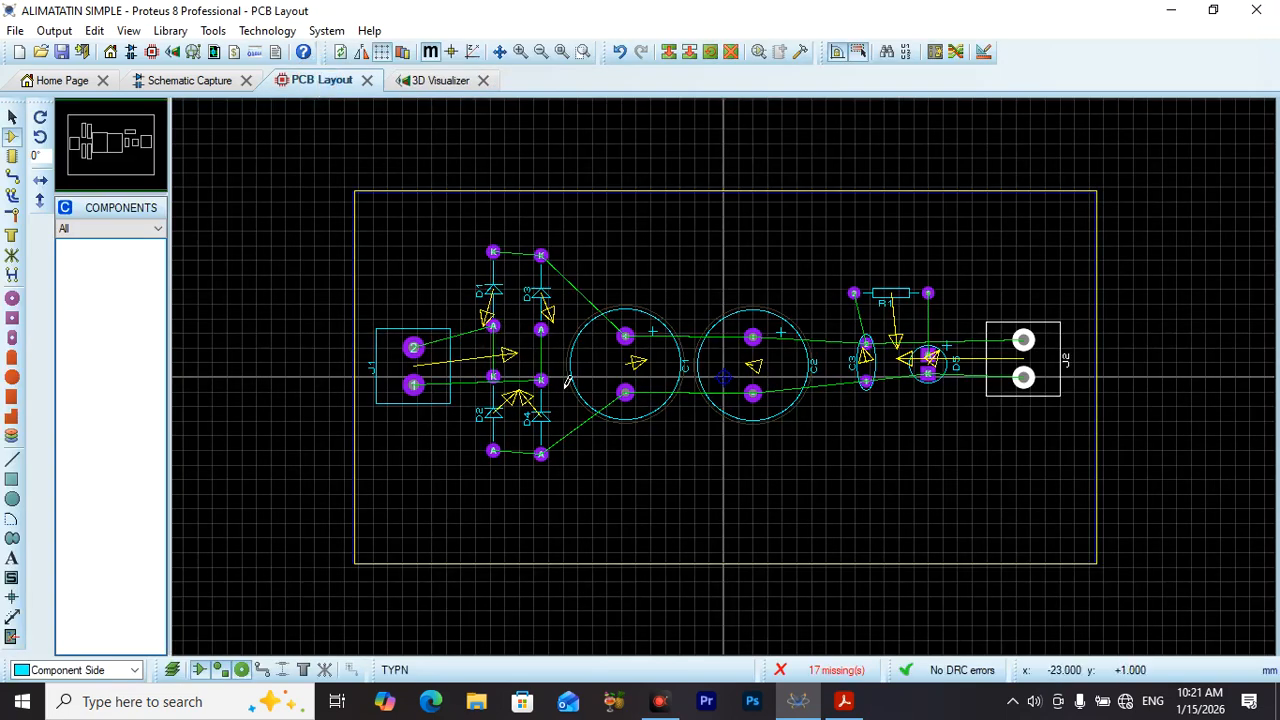
pyautogui.scroll(1, 737, 389)
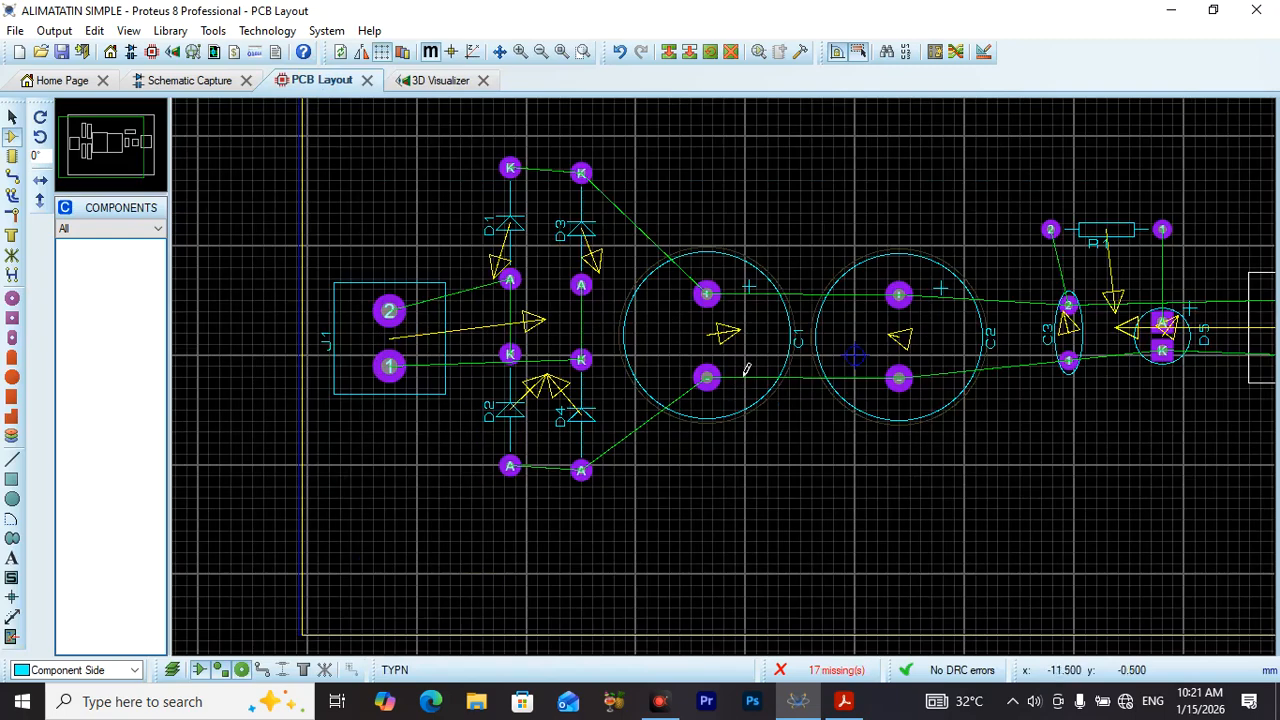
pyautogui.click(11, 178)
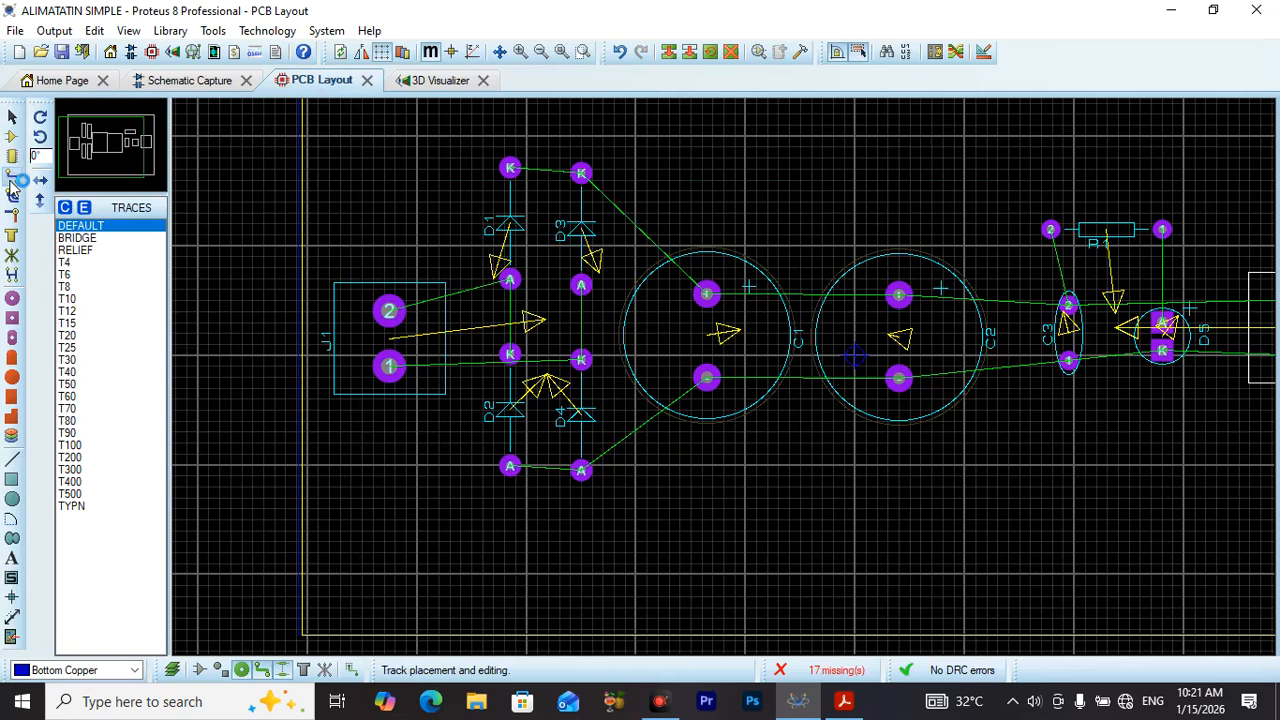
pyautogui.click(84, 208)
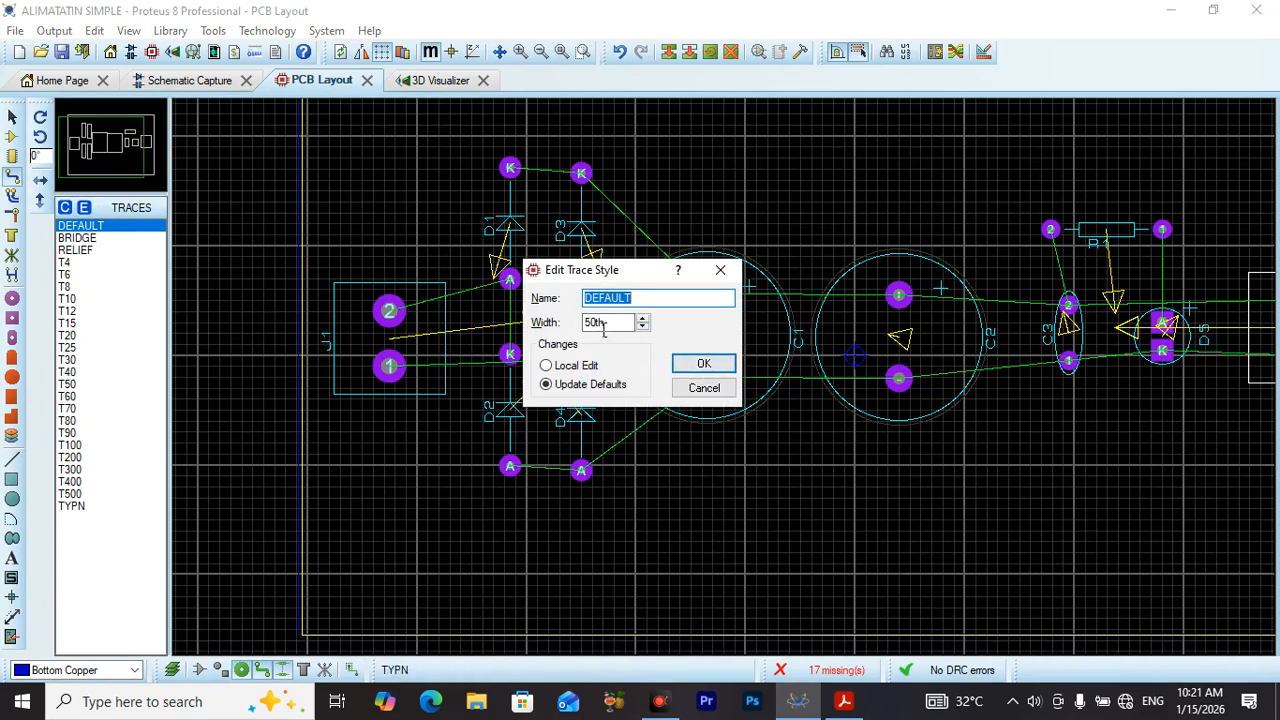
pyautogui.moveTo(594, 326); pyautogui.dragTo(607, 330)
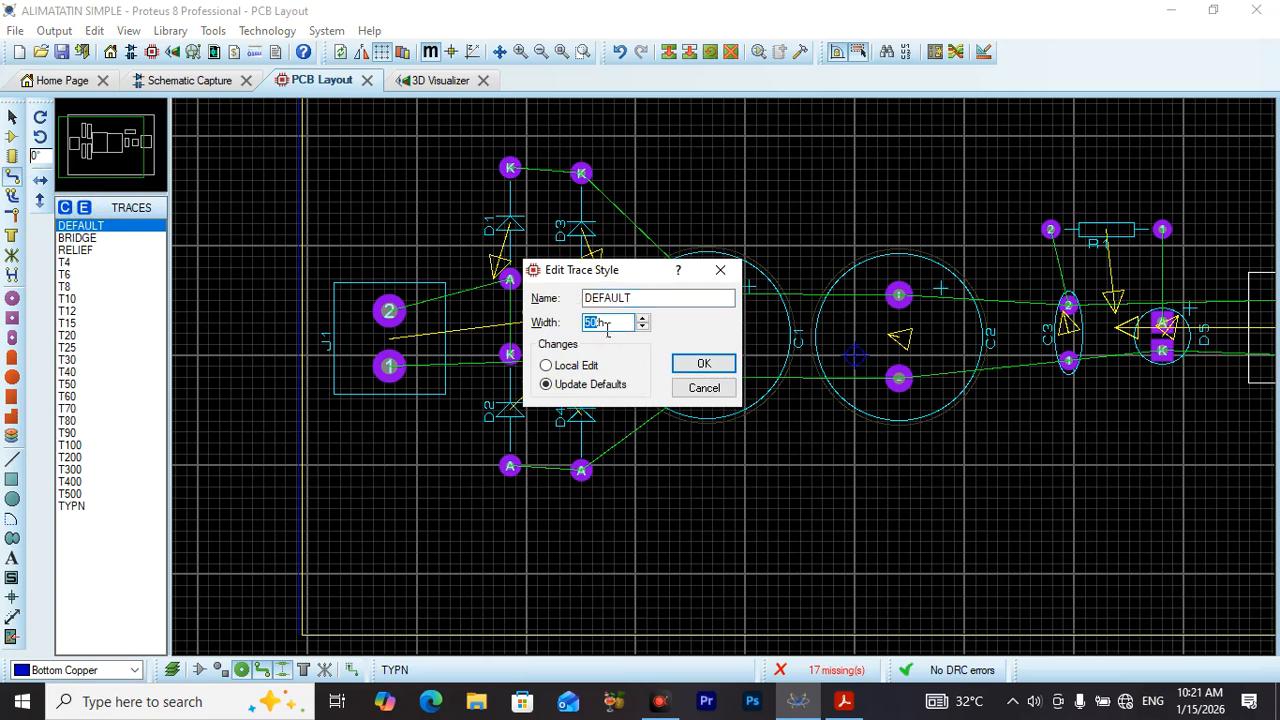
pyautogui.click(700, 366)
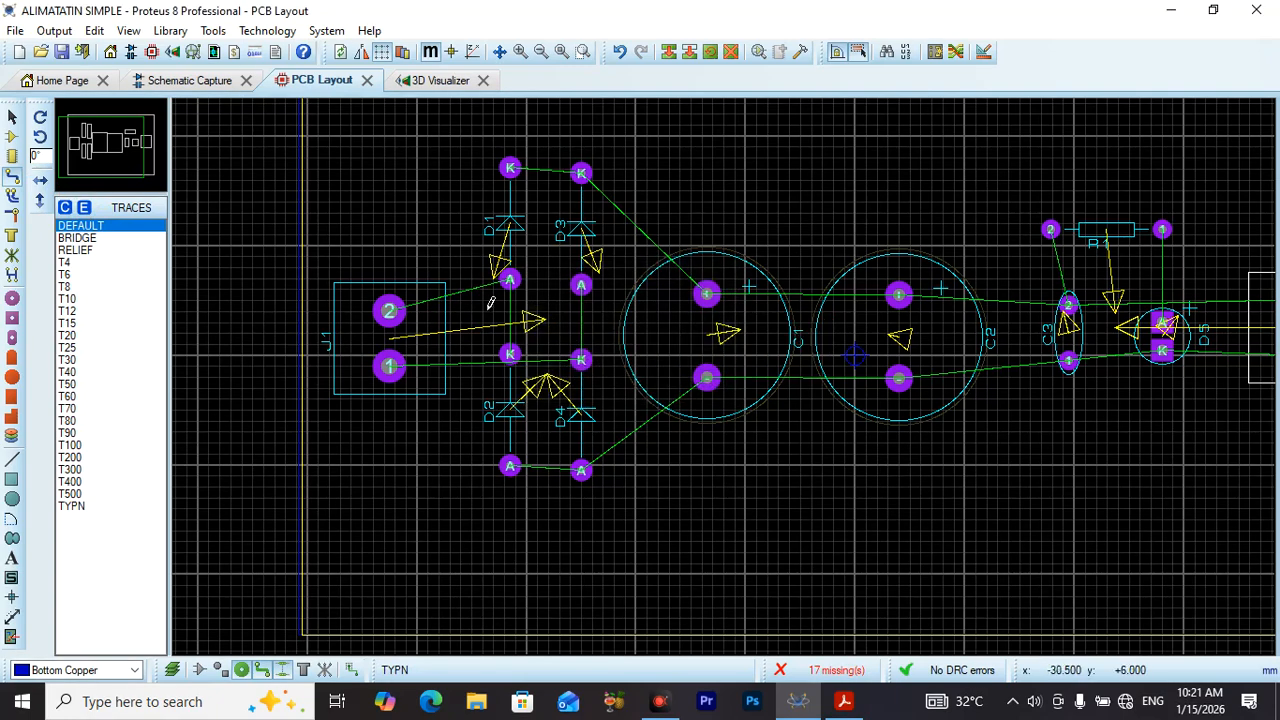
# Step: Route a Bottom Copper track from J1 pin 2 to D1's anode and on to D2's cathode
pyautogui.click(391, 312)
pyautogui.click(518, 286)
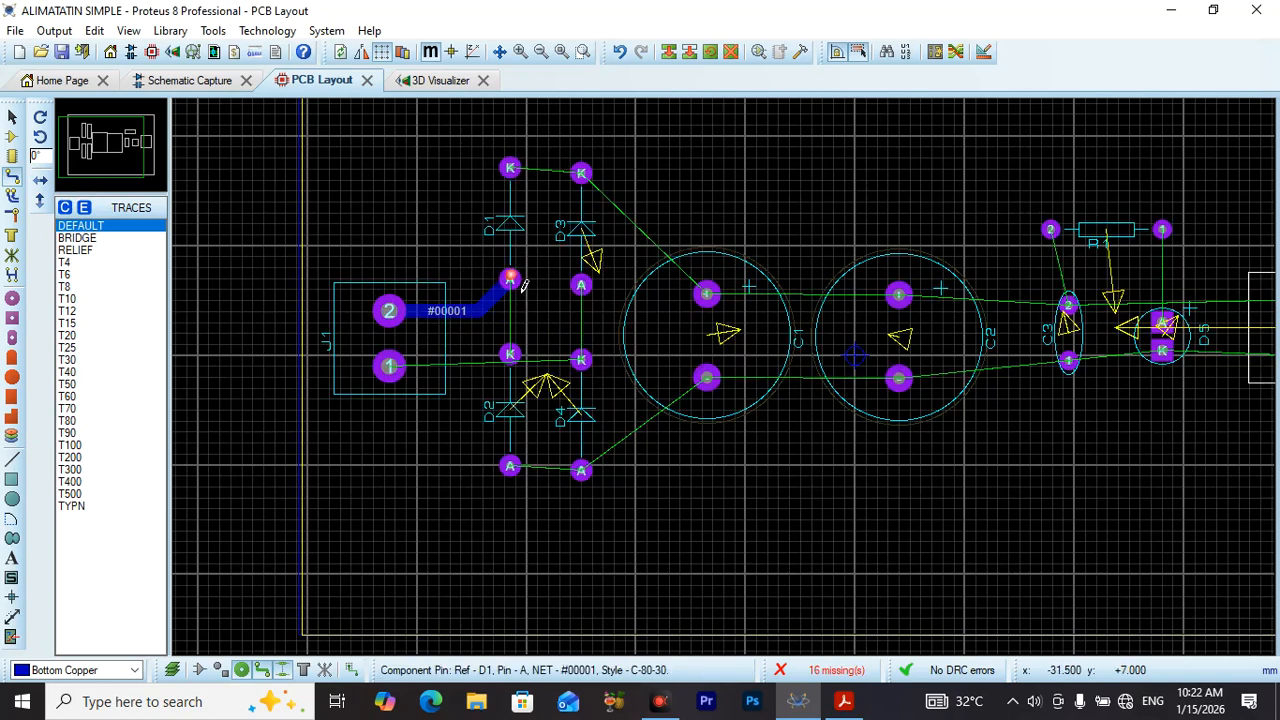
pyautogui.click(510, 356)
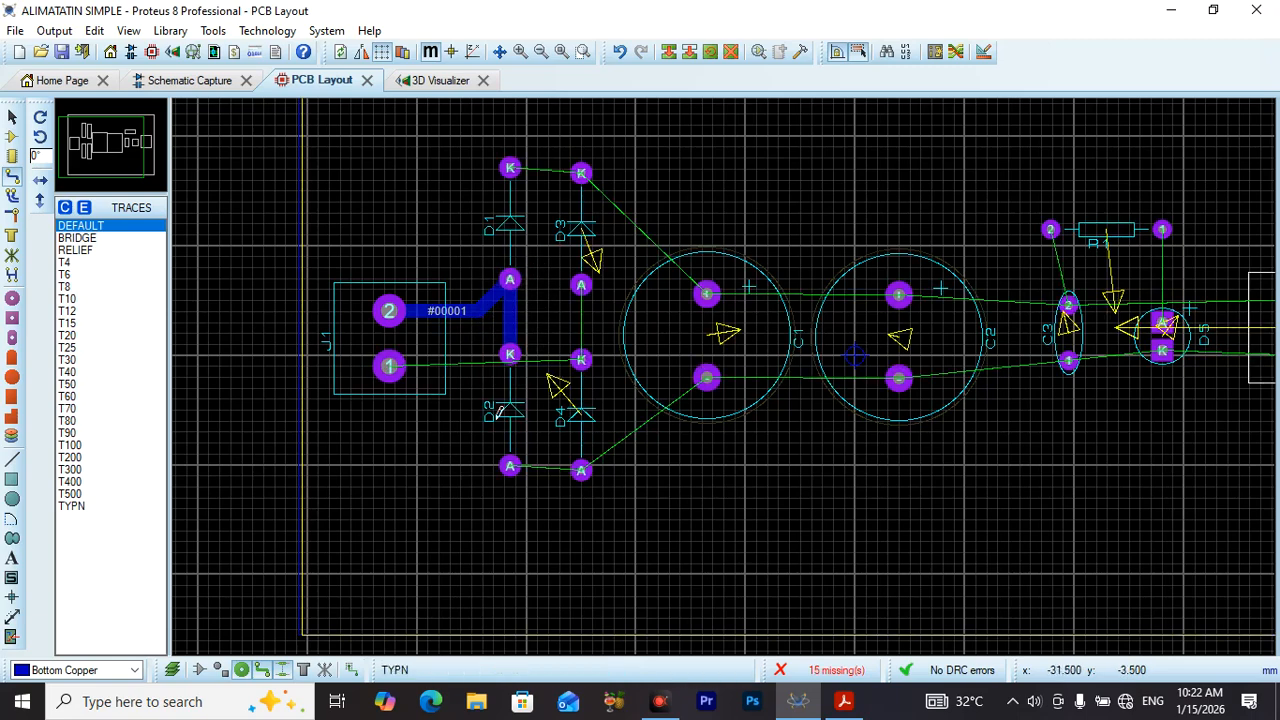
# Step: Route J1 pin 1 below D2's cathode to D4's cathode, and continue the track up to D3's anode
pyautogui.click(405, 378)
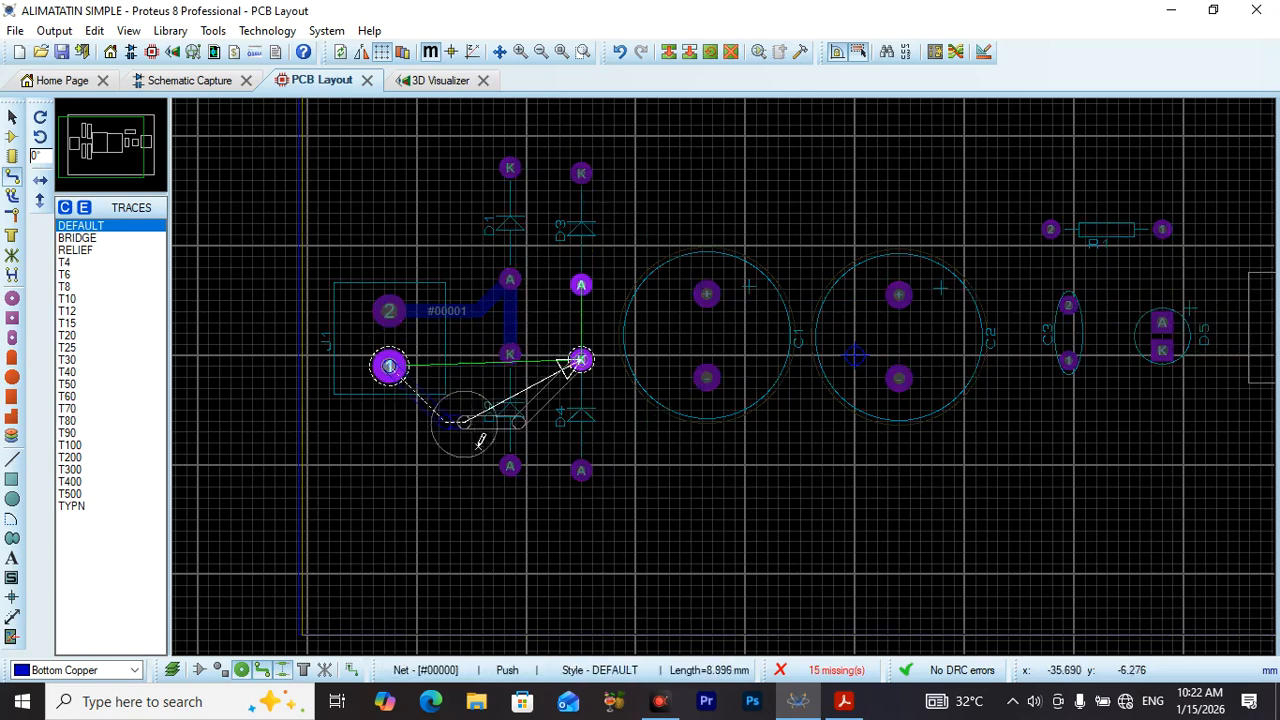
pyautogui.click(580, 418)
pyautogui.click(583, 361)
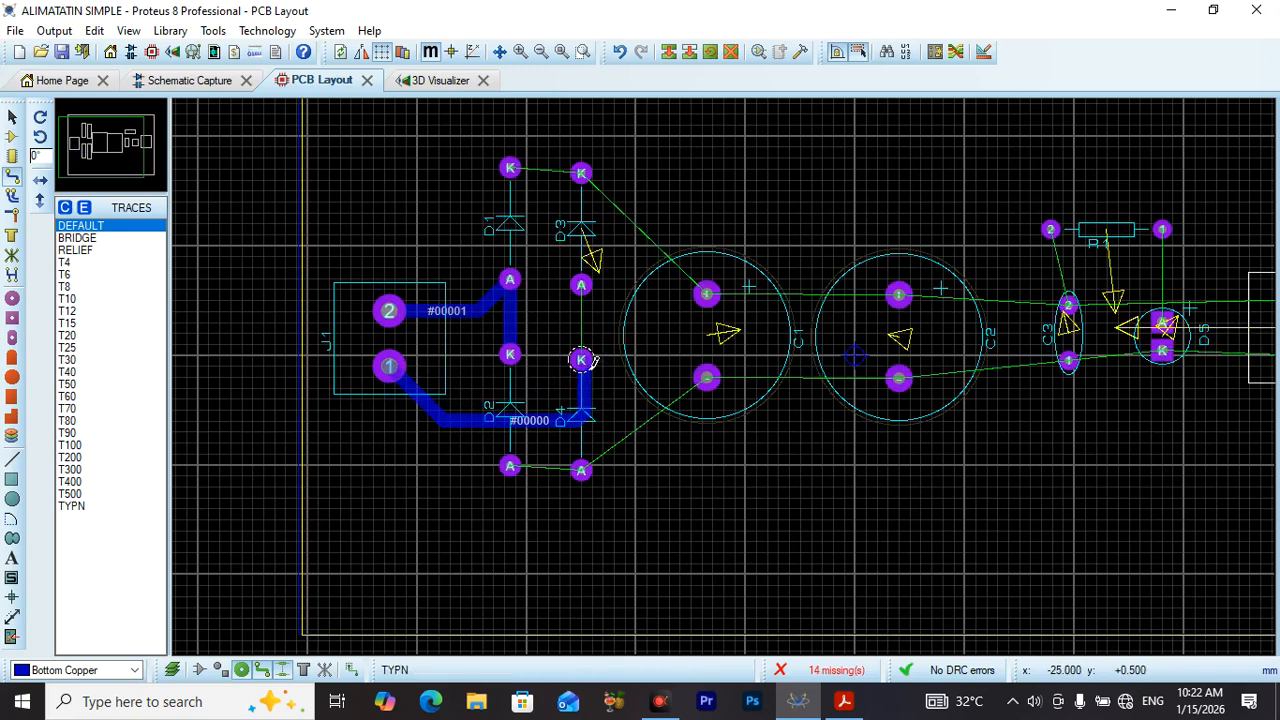
pyautogui.click(583, 358)
pyautogui.click(584, 290)
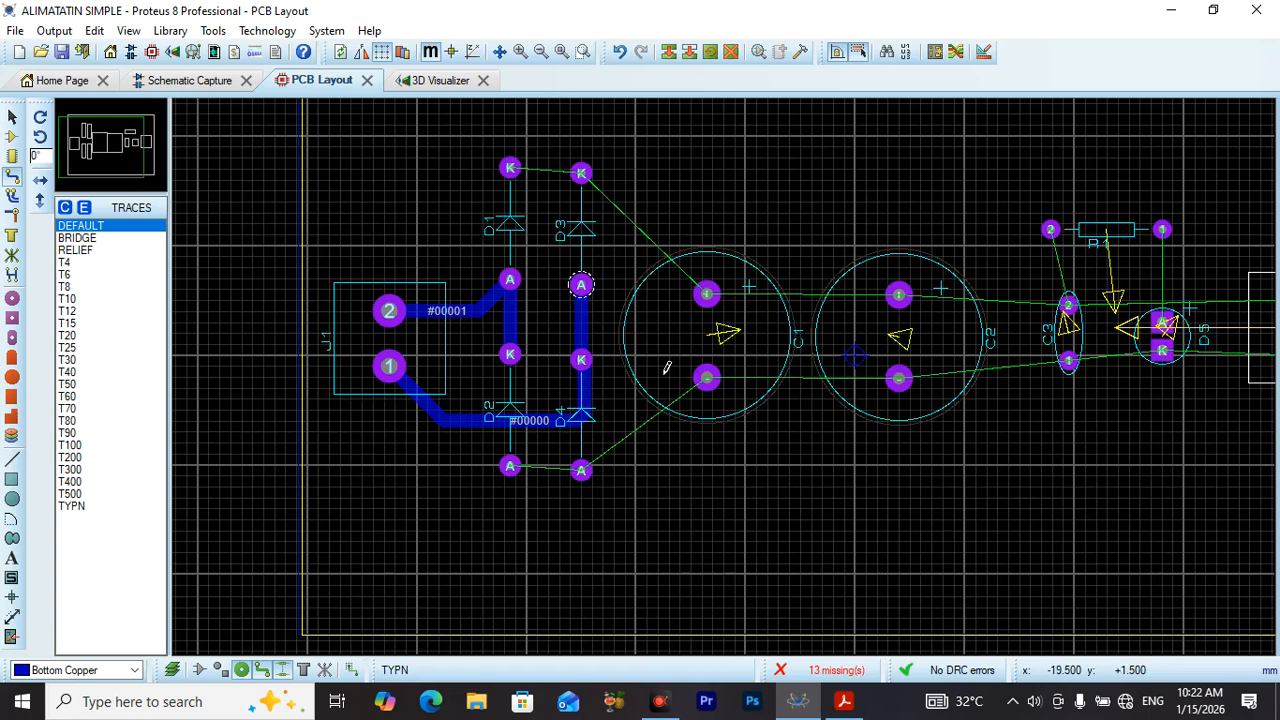
# Step: Route the cathodes of D1 and D3 together and on to the positive pad of capacitor C1
pyautogui.click(512, 170)
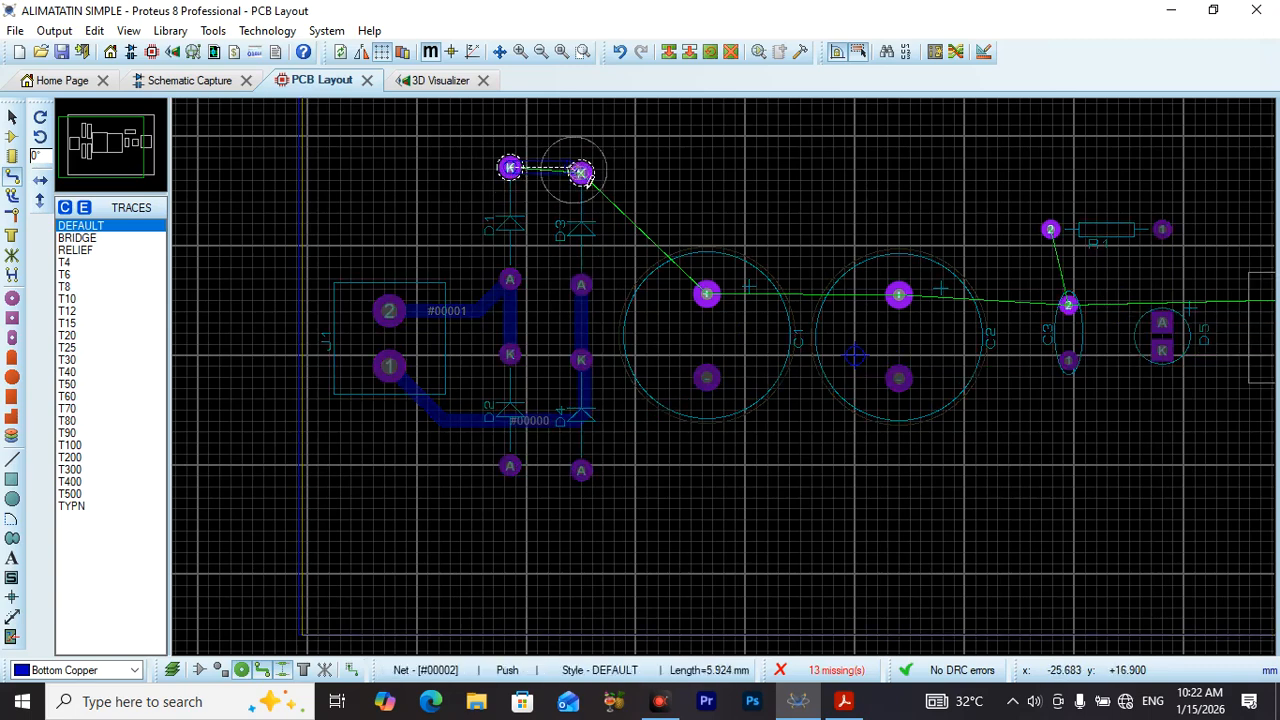
pyautogui.click(581, 174)
pyautogui.click(707, 294)
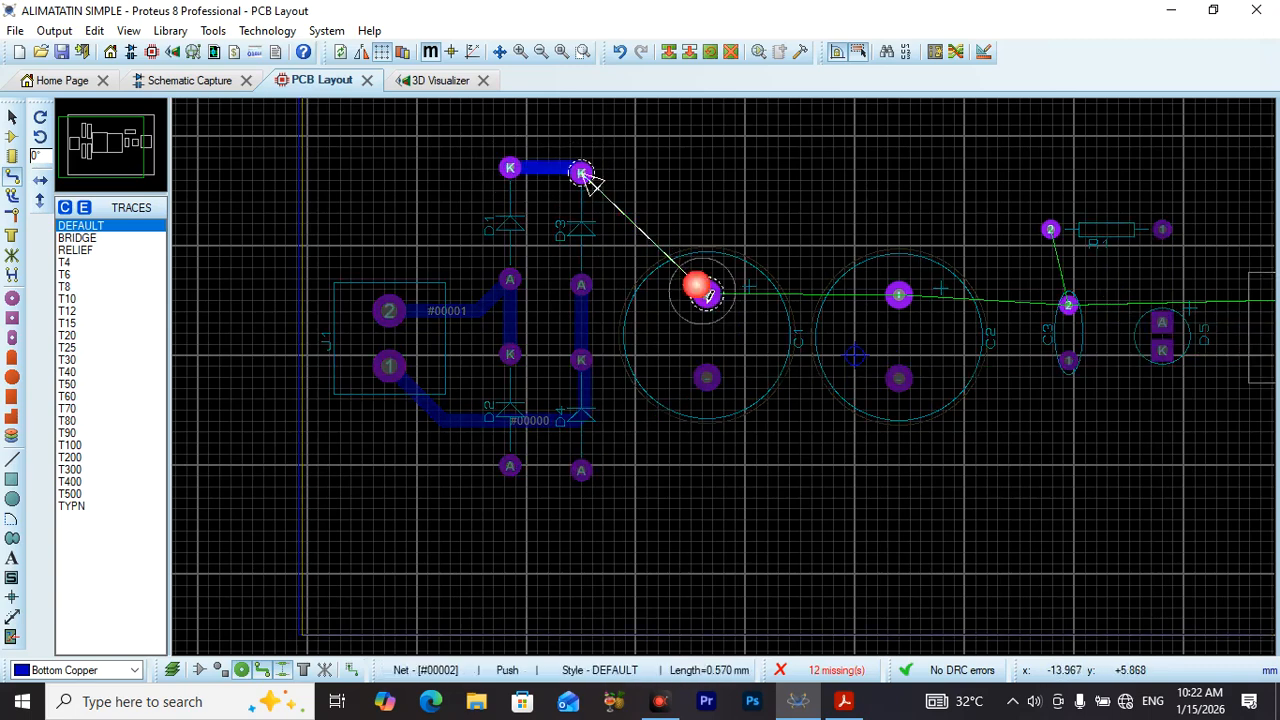
pyautogui.click(584, 176)
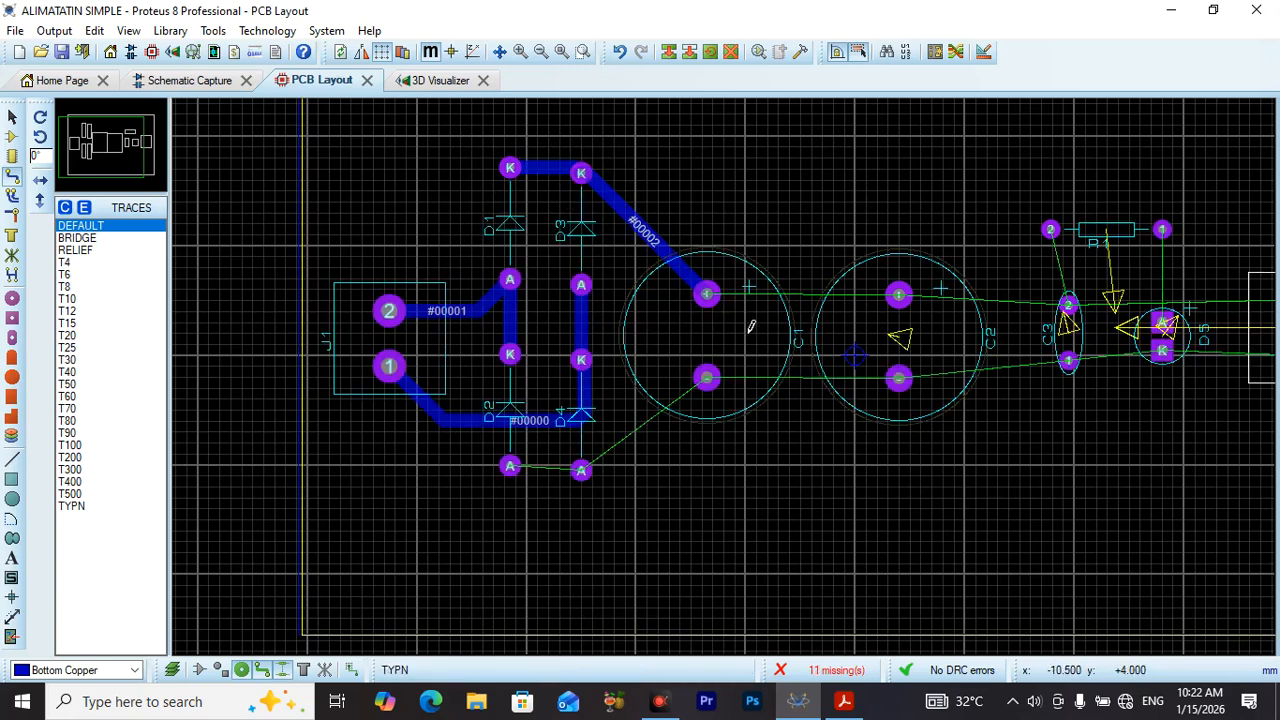
# Step: Route C1's negative pad to D4's anode and try to connect the anodes of D2 and D4
pyautogui.click(709, 378)
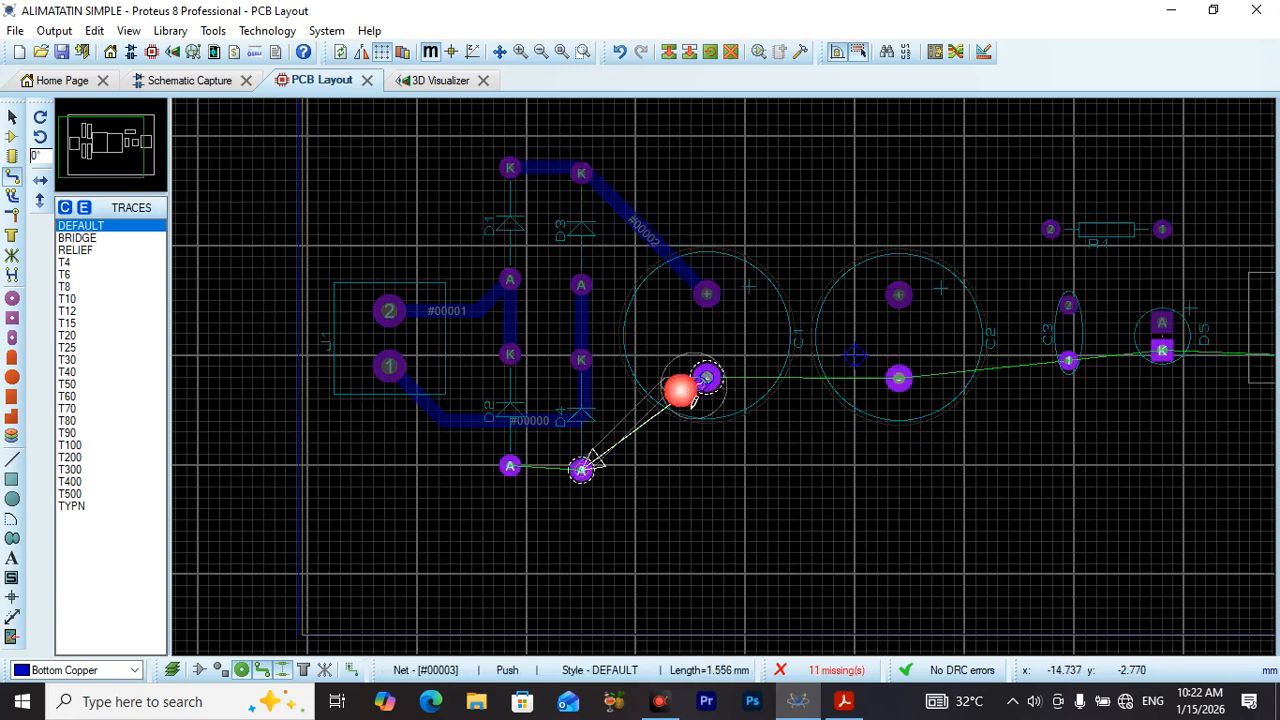
pyautogui.click(582, 469)
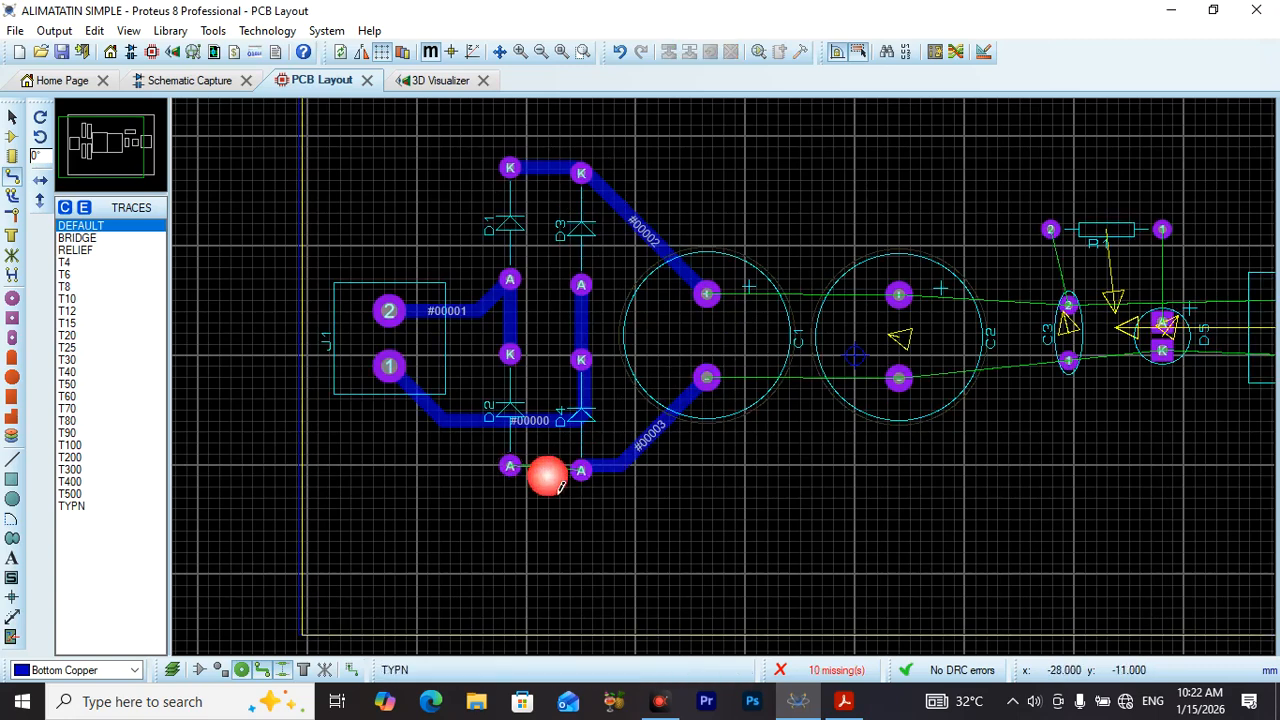
pyautogui.click(514, 469)
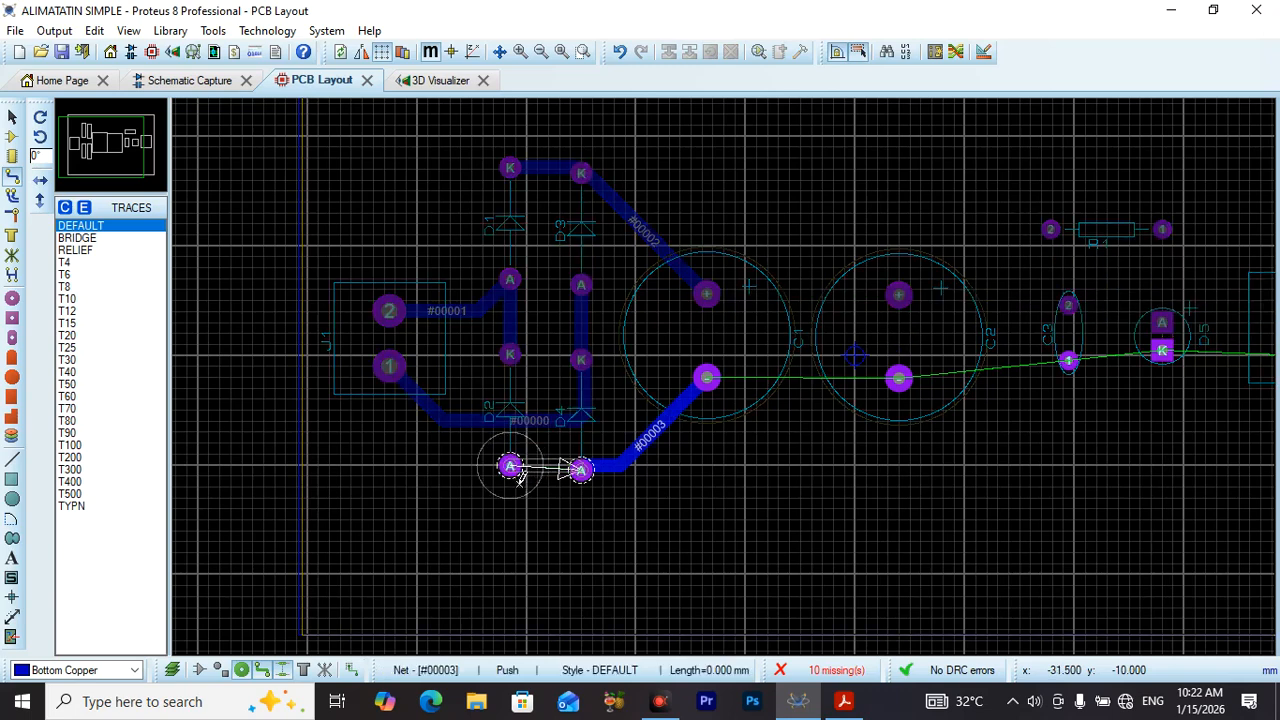
pyautogui.press('space')
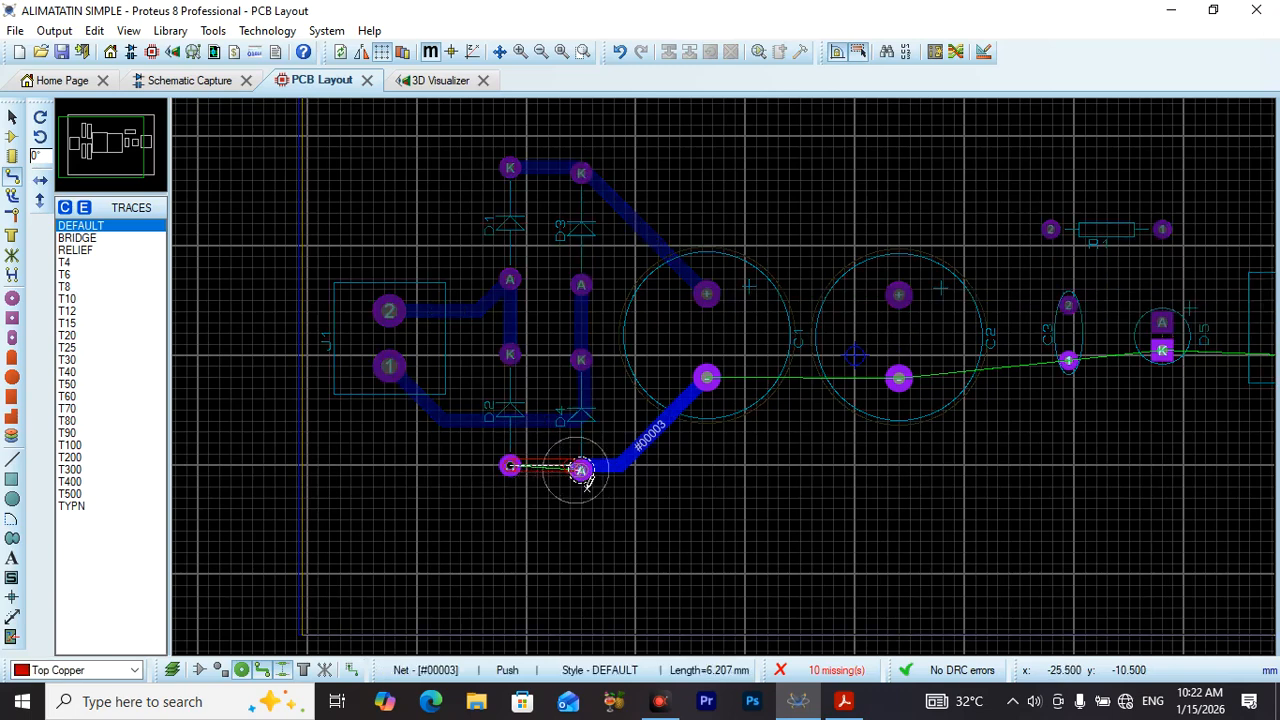
pyautogui.press('Escape')
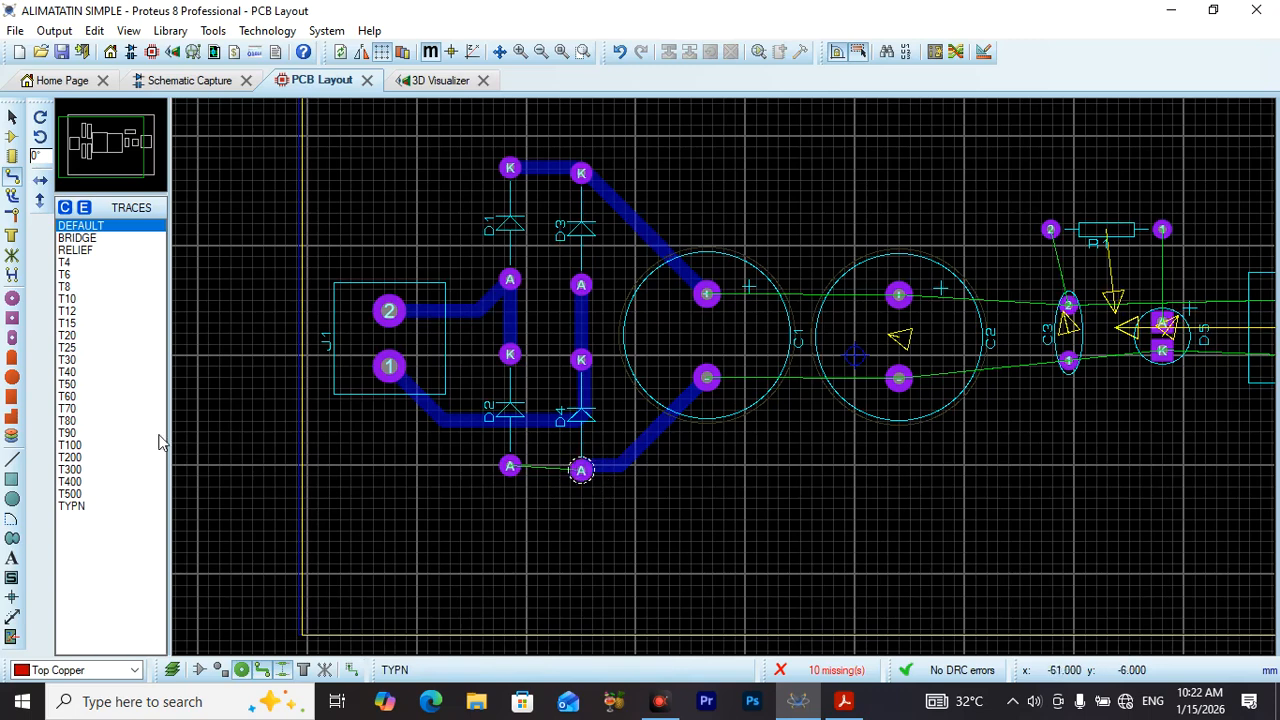
# Step: Try a Top Copper track between the anodes of D4 and D2, and undo it together with the C1–D4 track
pyautogui.click(586, 476)
pyautogui.click(519, 481)
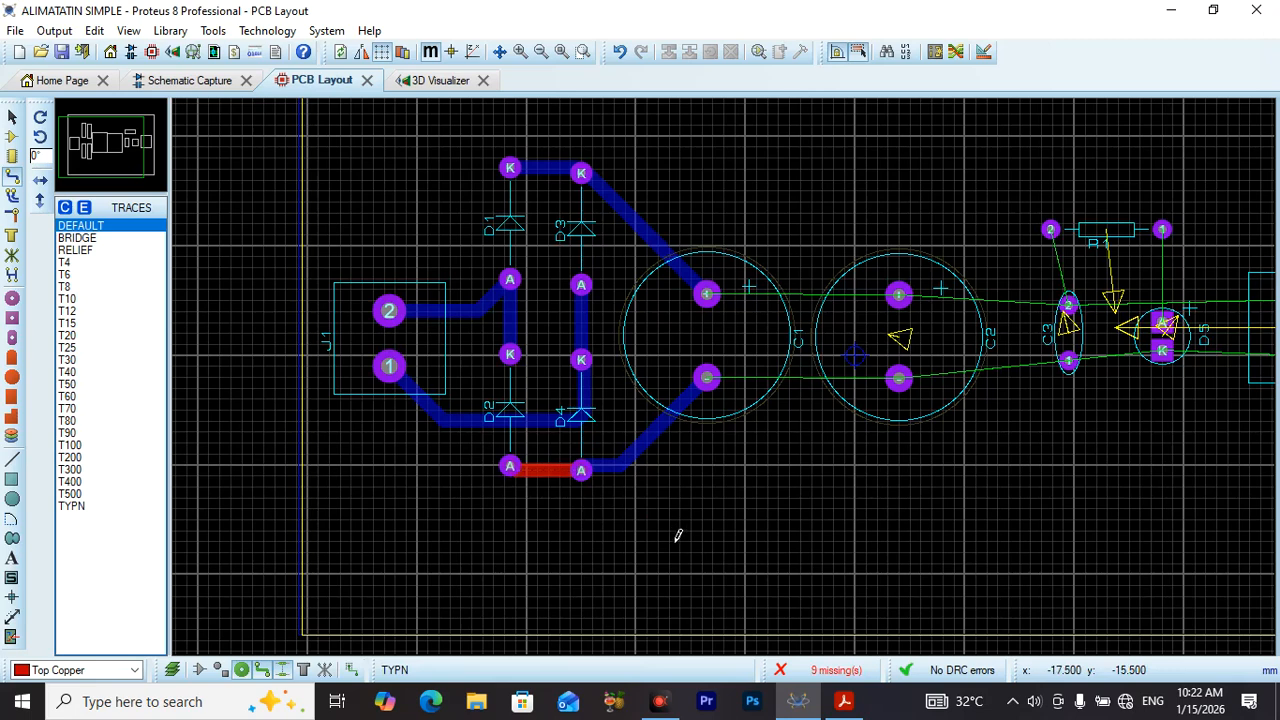
pyautogui.hotkey('ctrl', 'z')
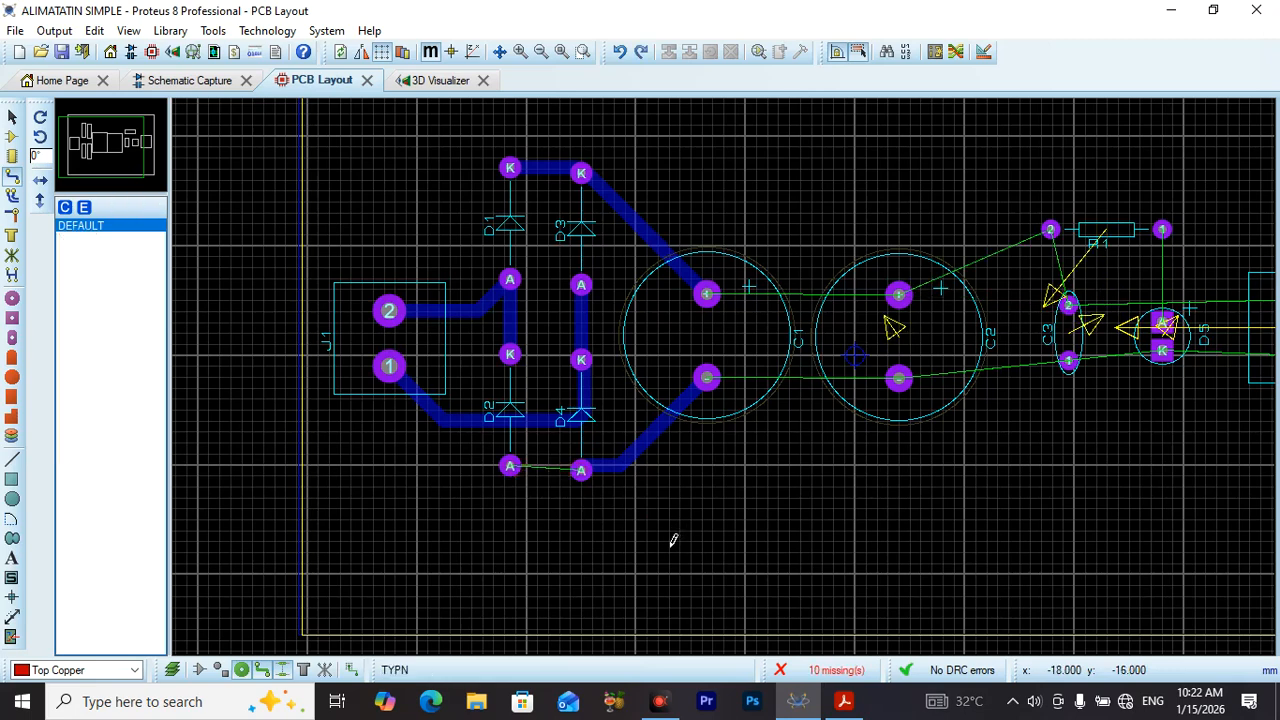
pyautogui.click(706, 377)
pyautogui.press('Escape')
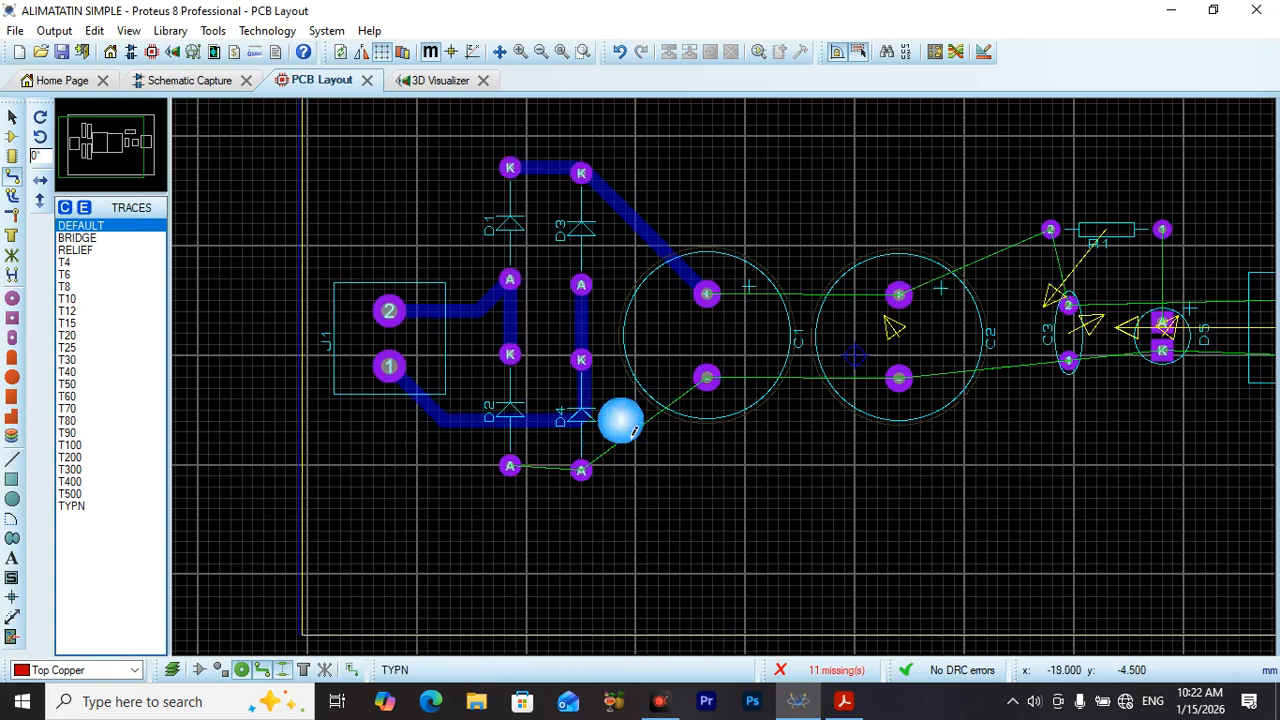
# Step: Set the routing layer to Bottom Copper and route D2's anode to D4's anode and on to C1's negative pad
pyautogui.click(28, 676)
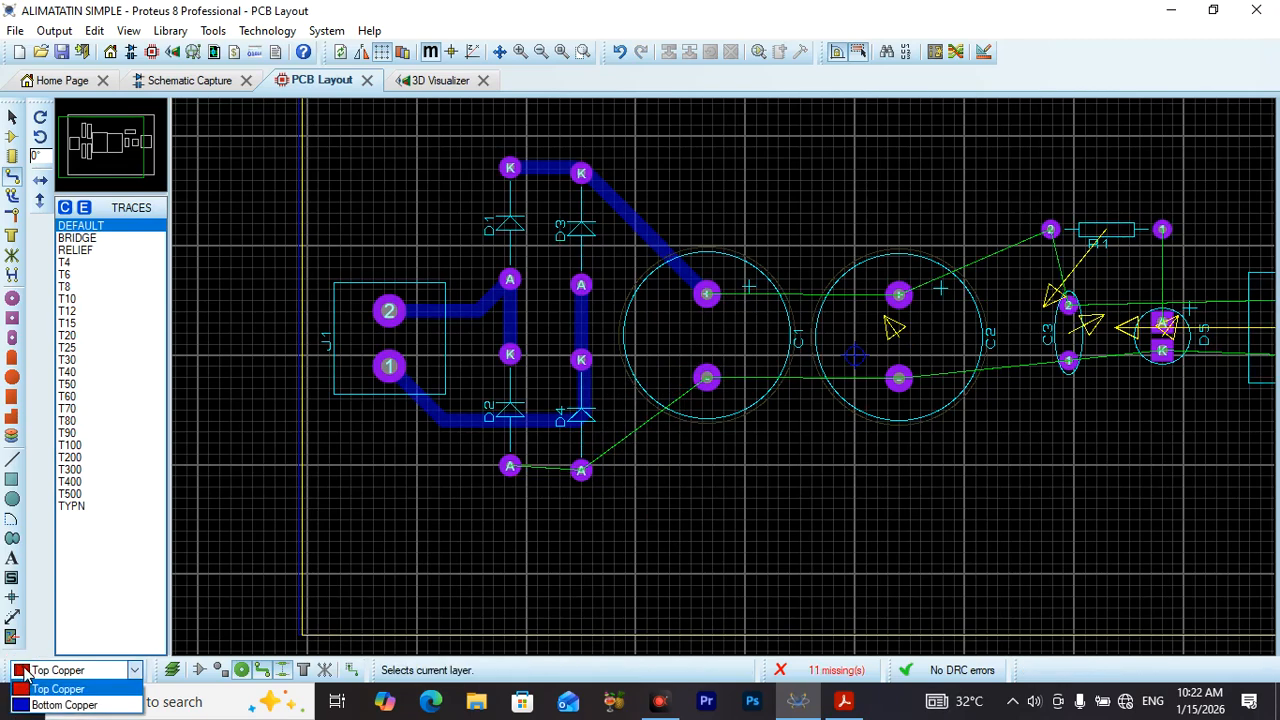
pyautogui.click(40, 702)
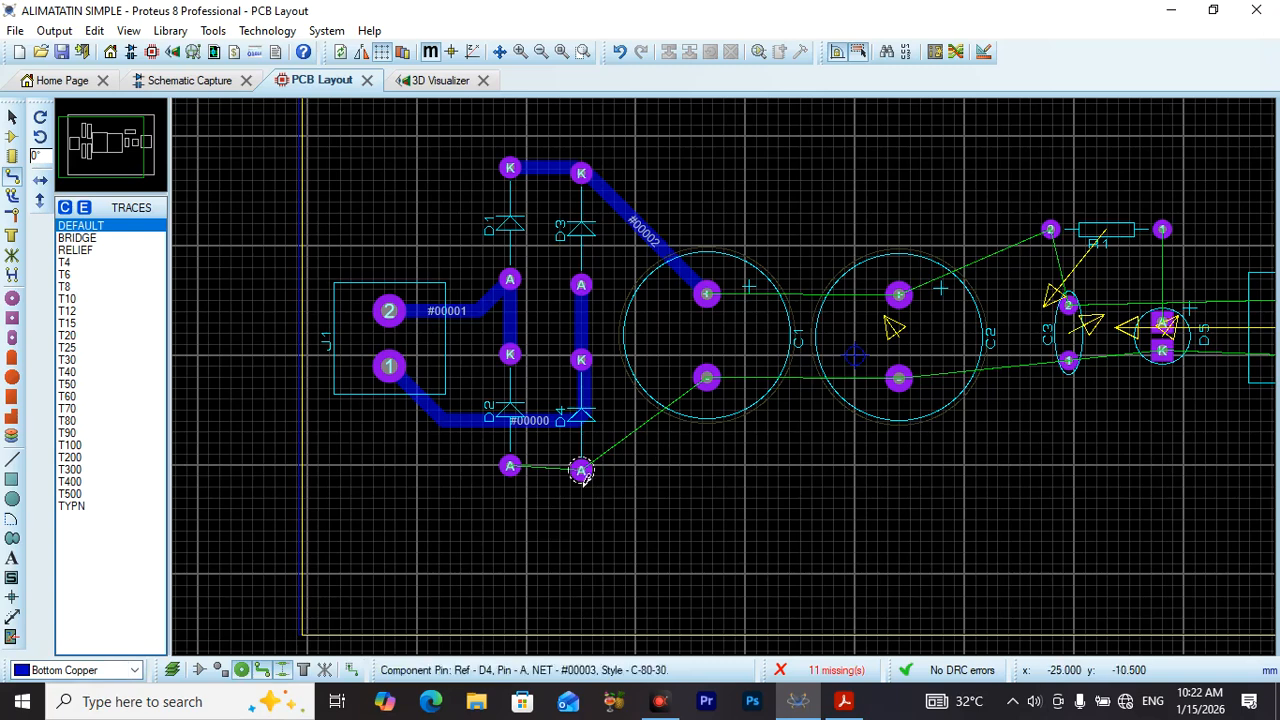
pyautogui.click(511, 467)
pyautogui.click(590, 478)
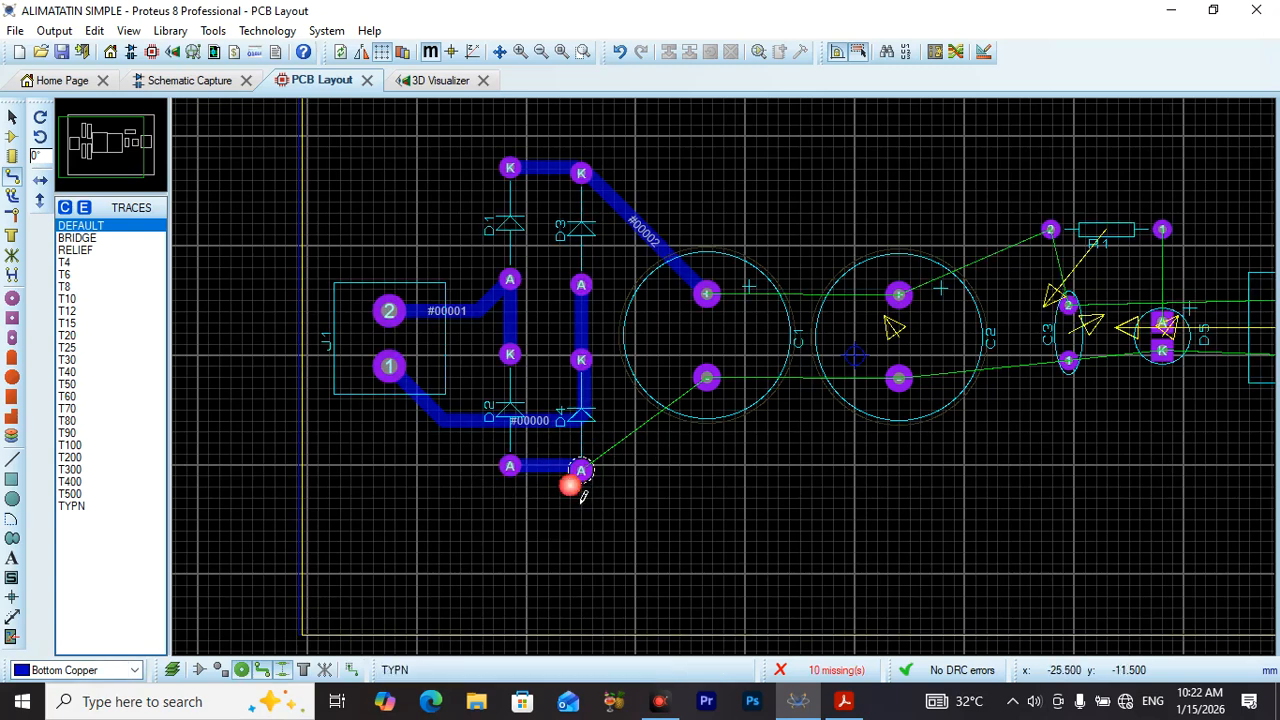
pyautogui.click(722, 390)
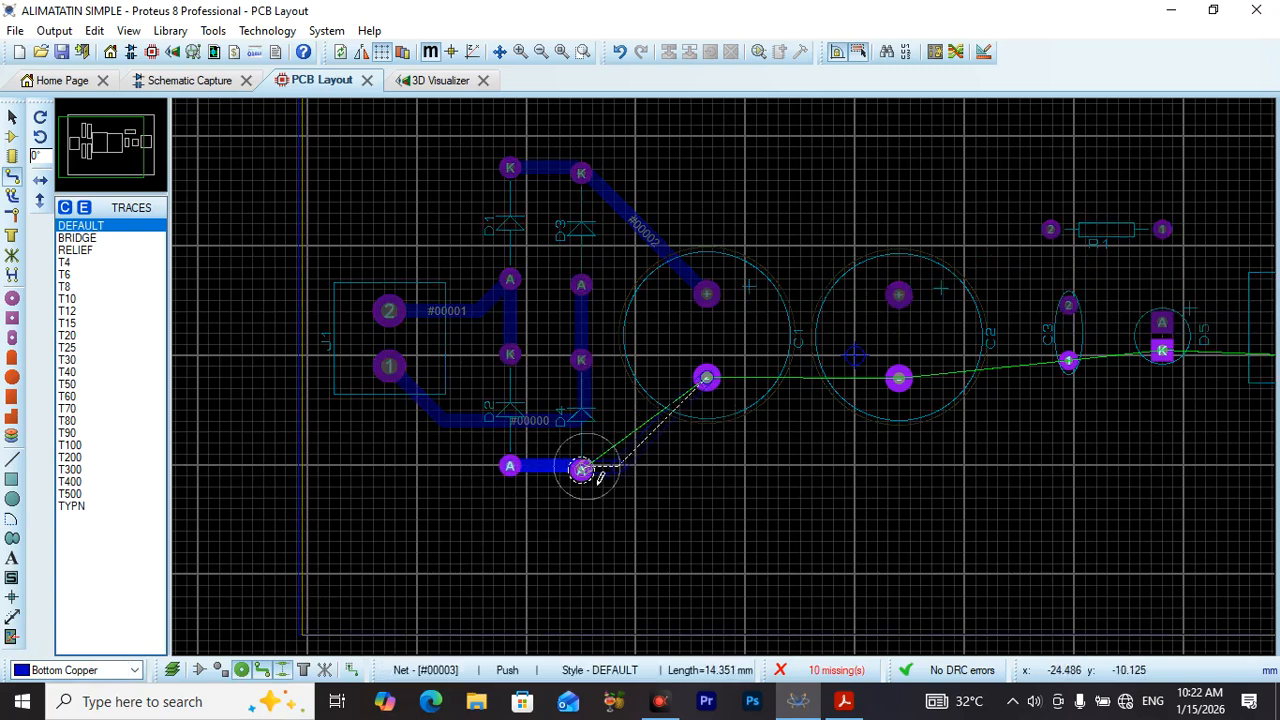
pyautogui.click(592, 472)
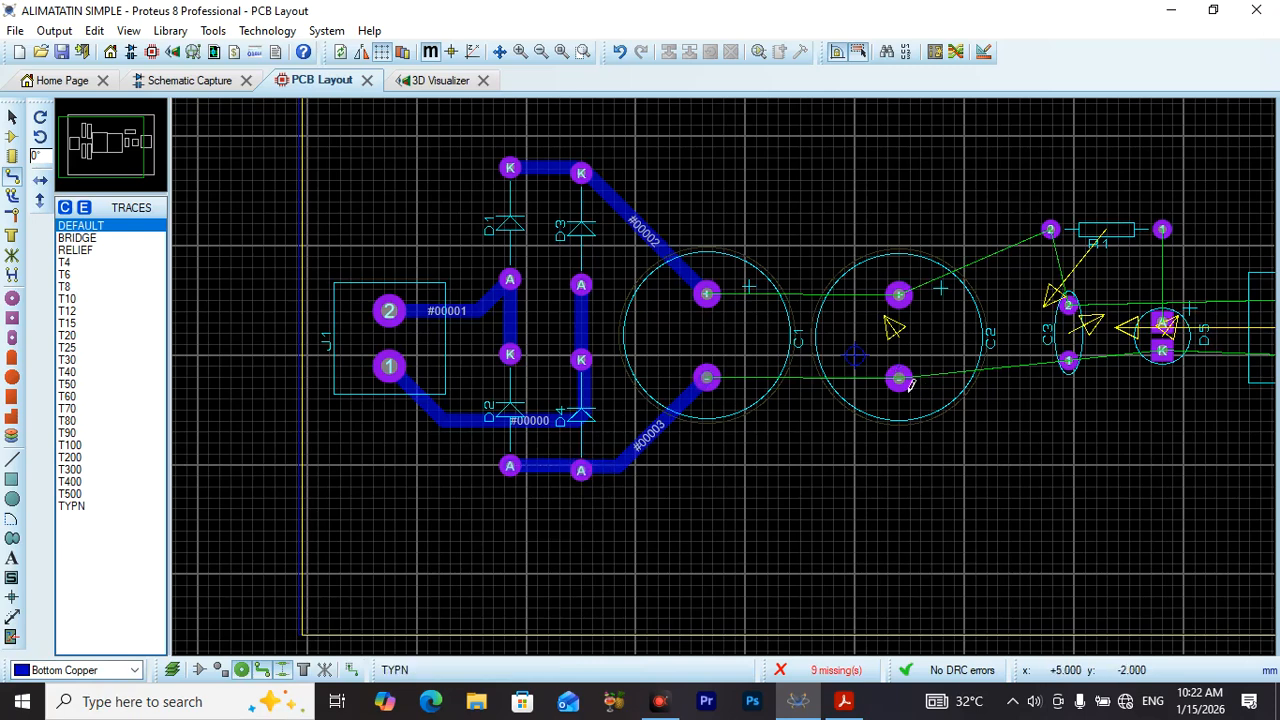
# Step: Route C1's negative pad through C2's negative pad to C3 pin 1 and on to the cathode of LED D5
pyautogui.click(707, 378)
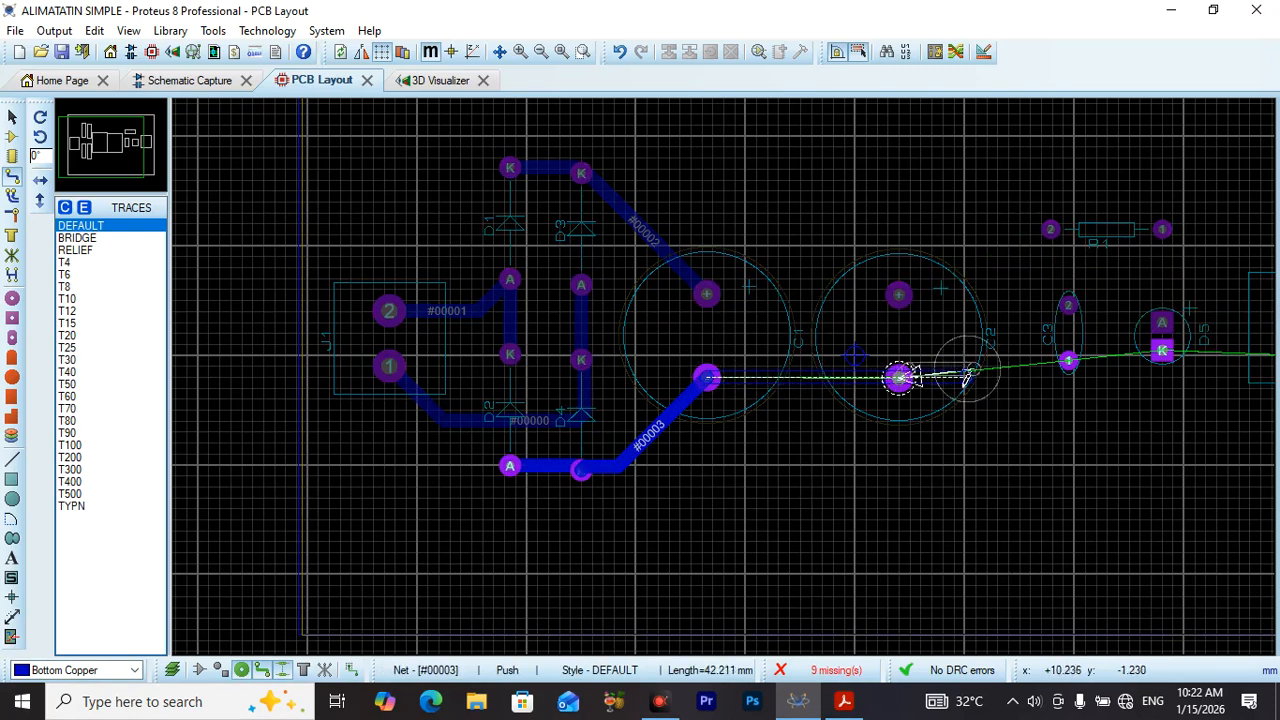
pyautogui.click(1069, 361)
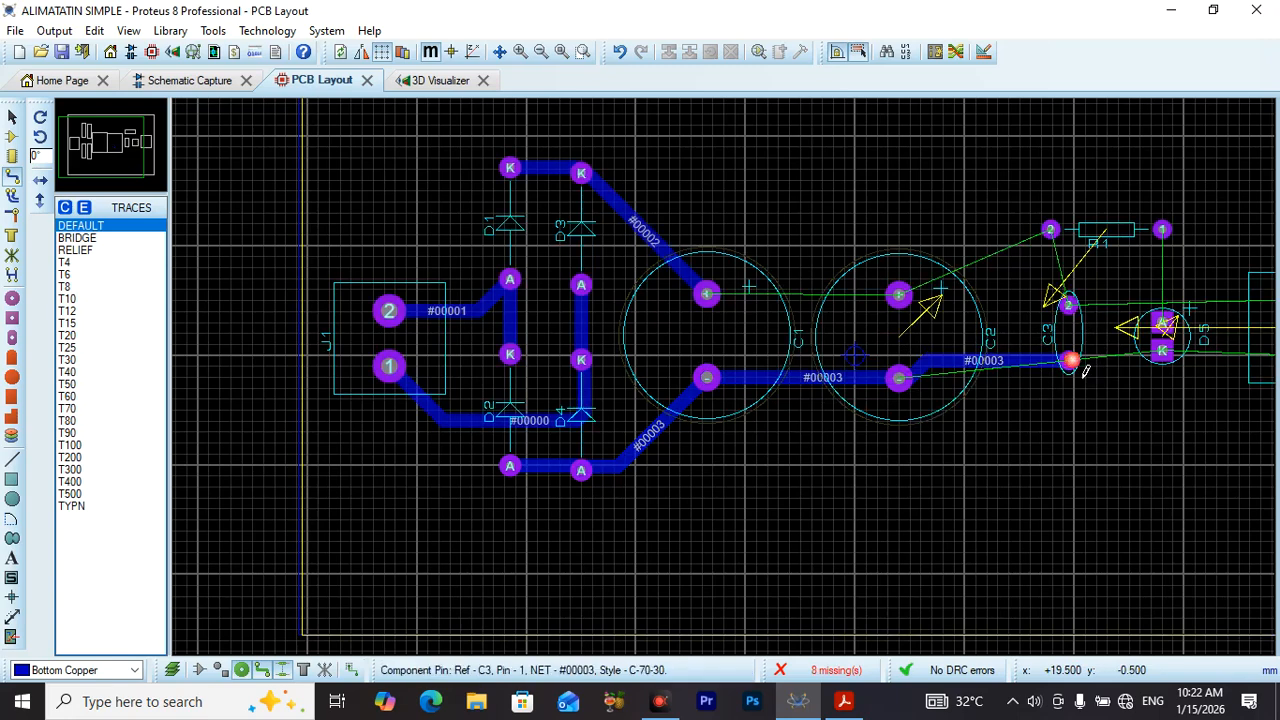
pyautogui.click(1069, 361)
pyautogui.click(1163, 350)
# Step: Route the cathode of LED D5 to pin 2 of terminal block J2
pyautogui.scroll(-3, 1123, 380)
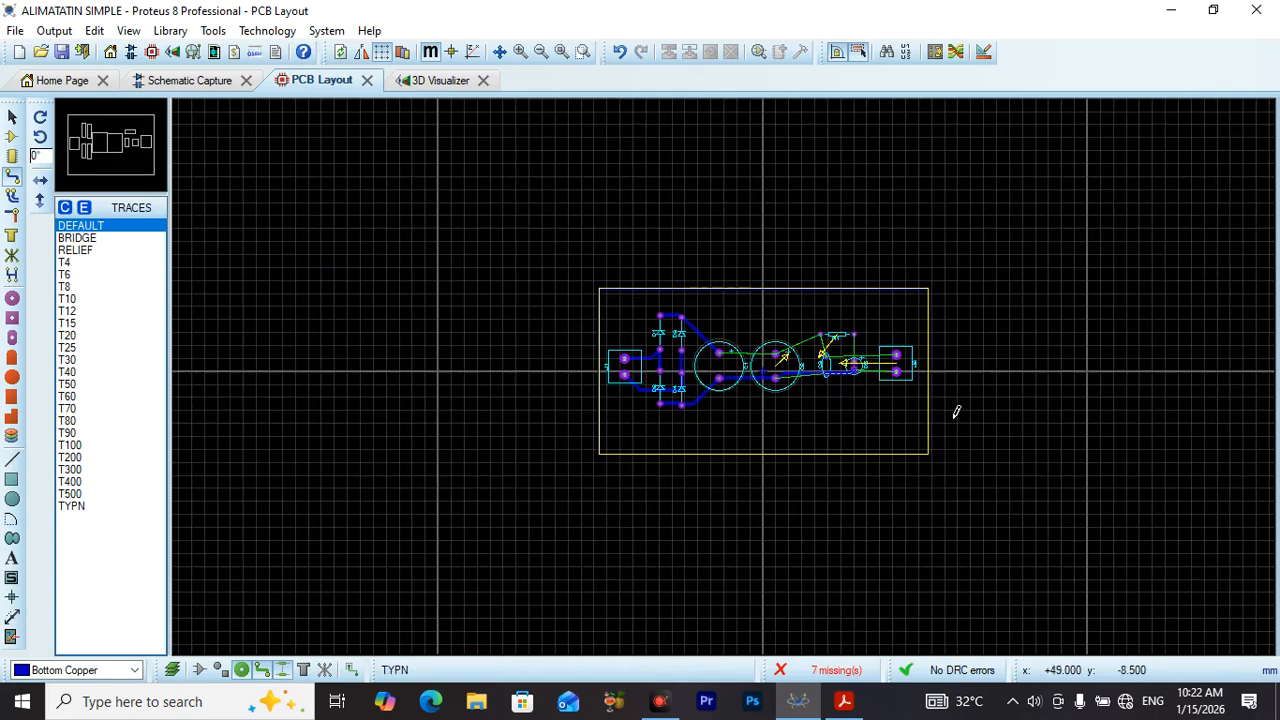
pyautogui.scroll(3, 924, 402)
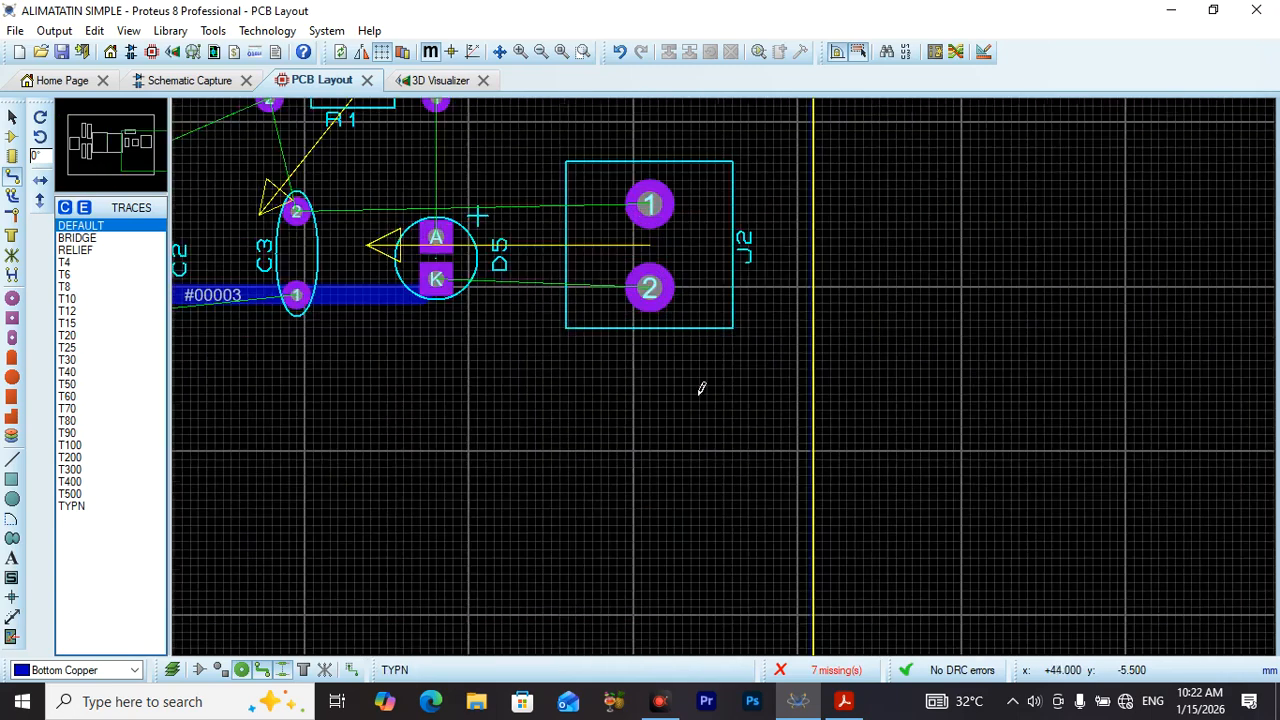
pyautogui.click(436, 279)
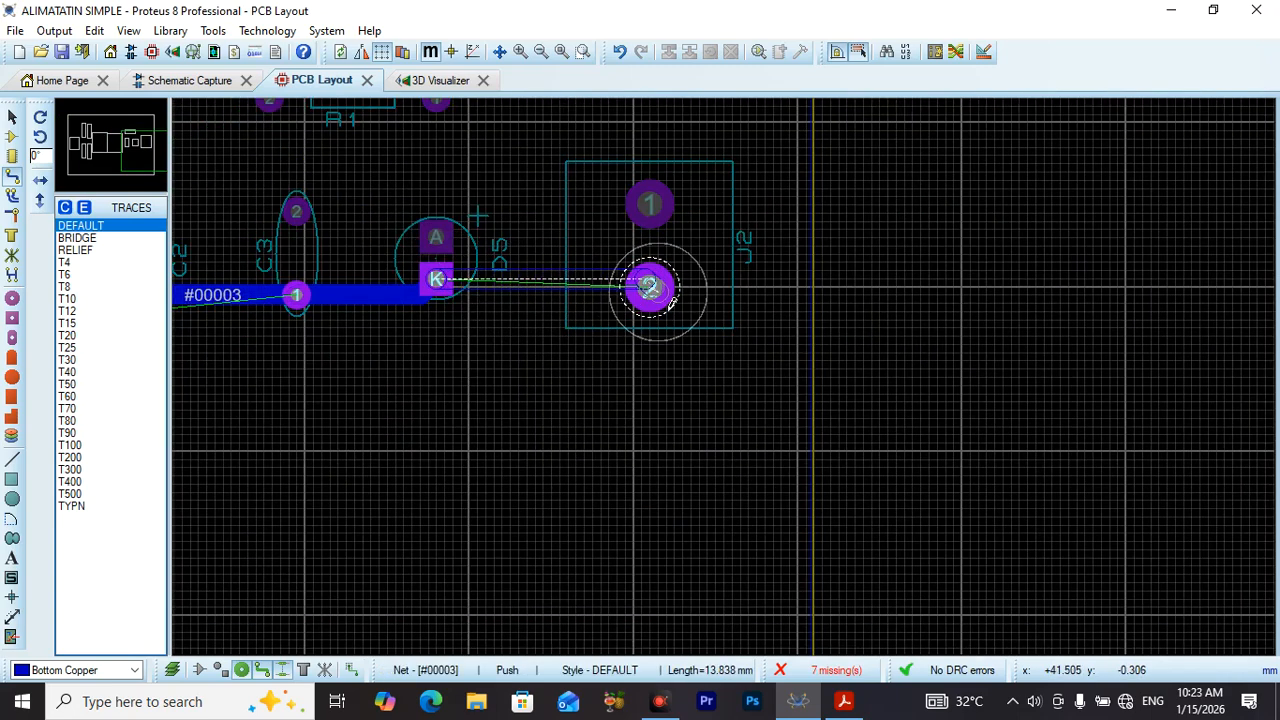
pyautogui.click(645, 292)
pyautogui.scroll(-1, 278, 265)
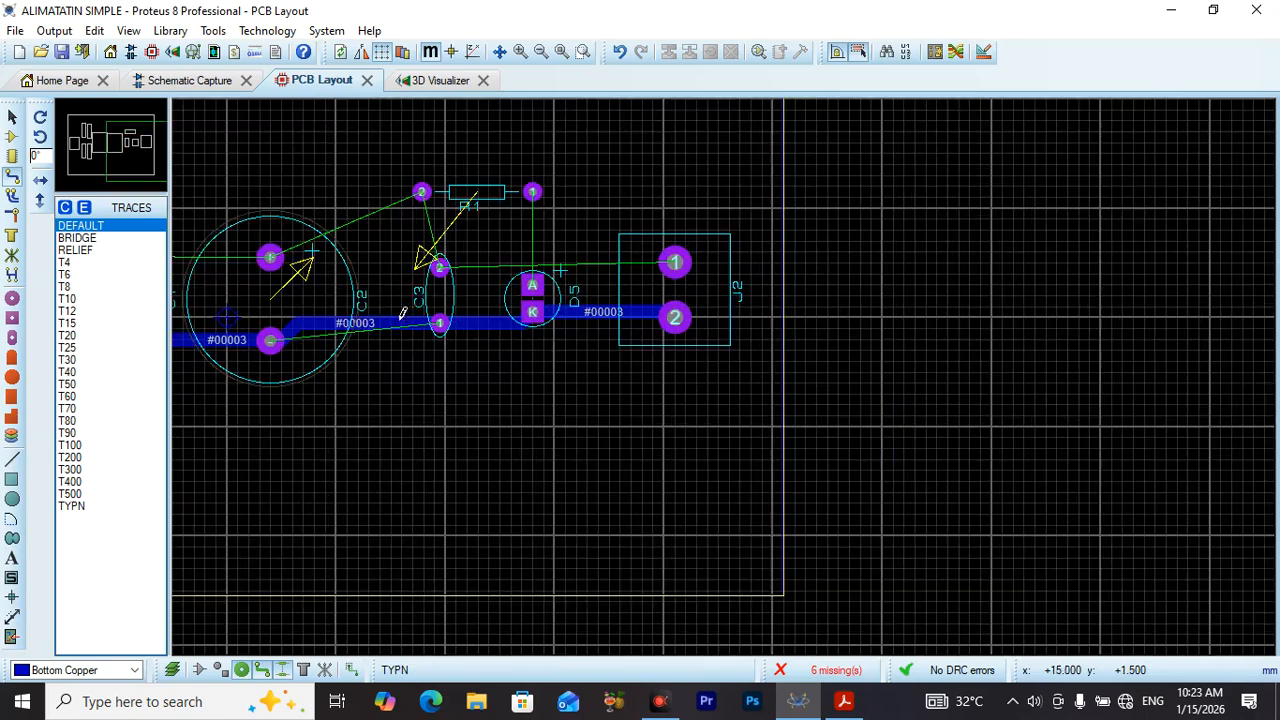
# Step: Try to route J2 pin 1 over the top of LED D5 to C3 pin 2
pyautogui.click(676, 264)
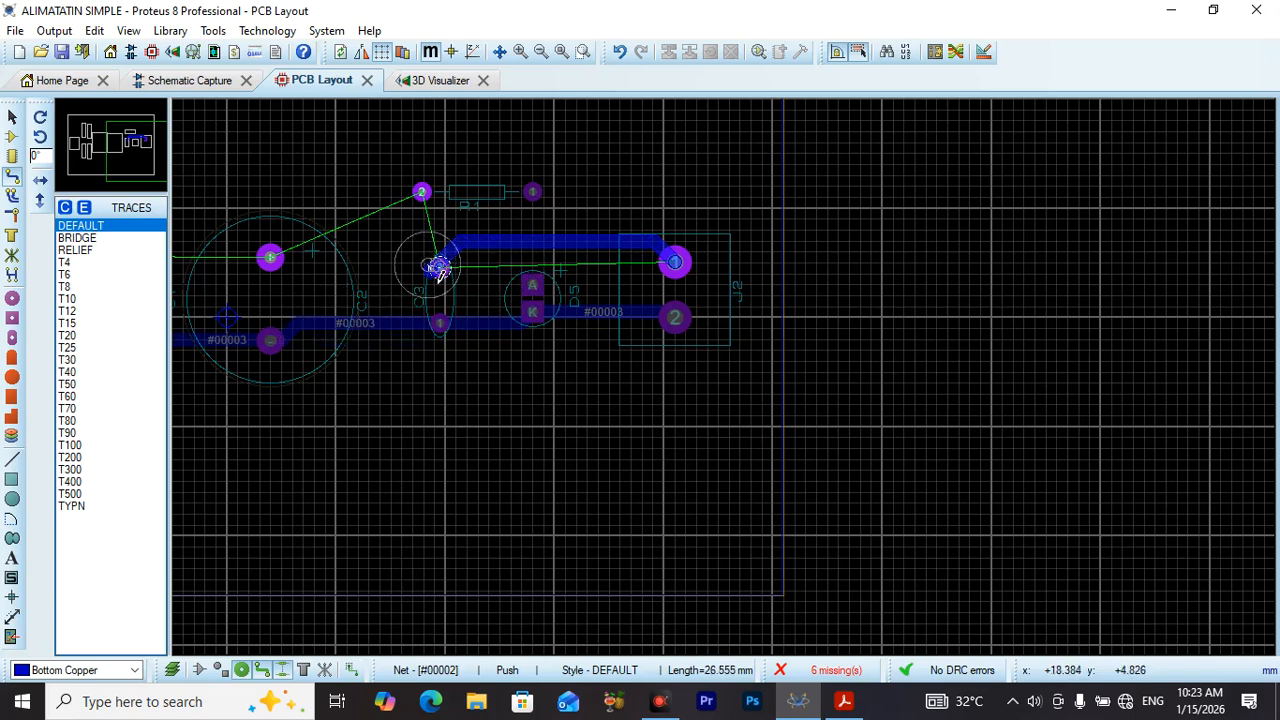
pyautogui.click(439, 267)
pyautogui.hotkey('ctrl', 'z')
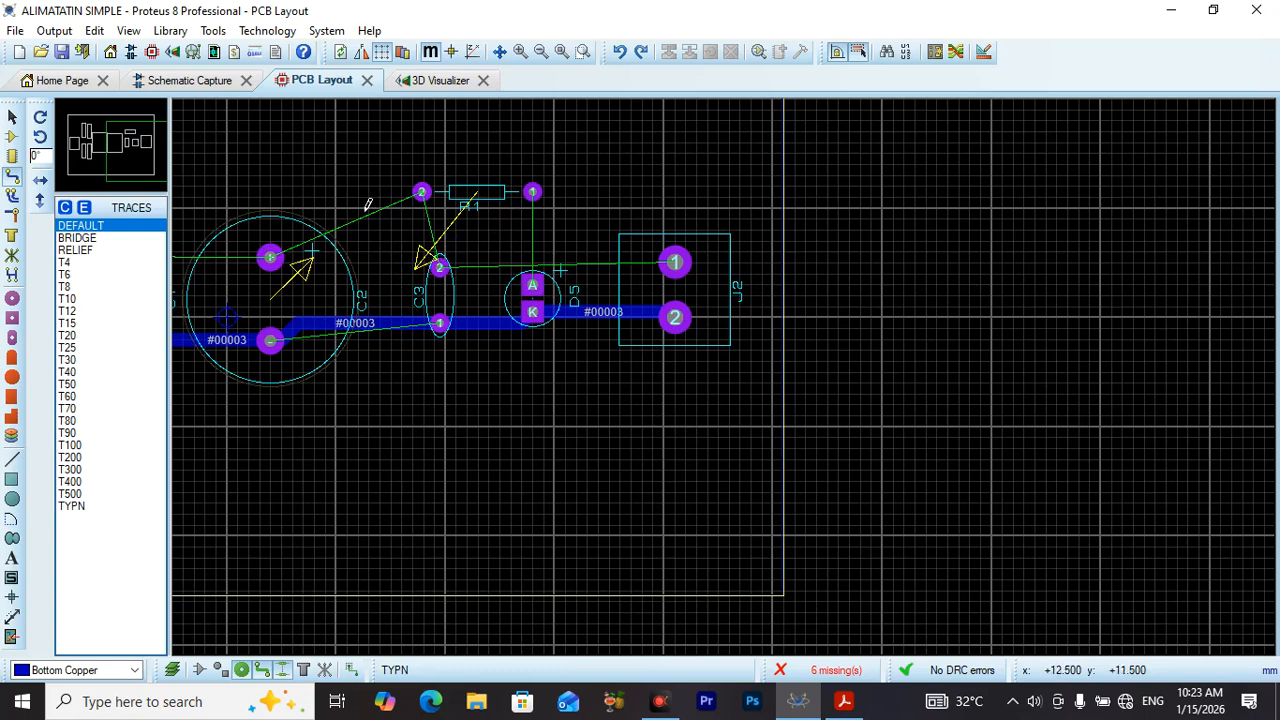
# Step: Try to route C2's positive pad past R1 pin 2 to C3 pin 2, and undo the D5–J2 track
pyautogui.click(270, 257)
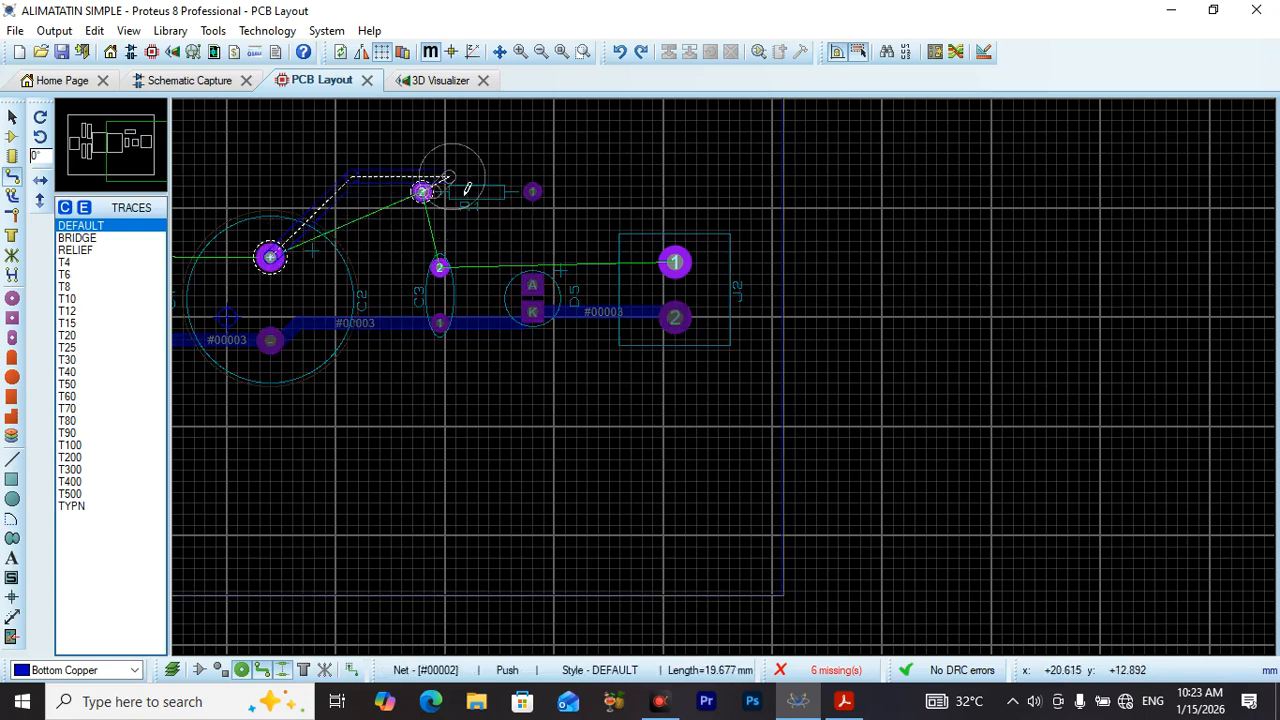
pyautogui.click(424, 192)
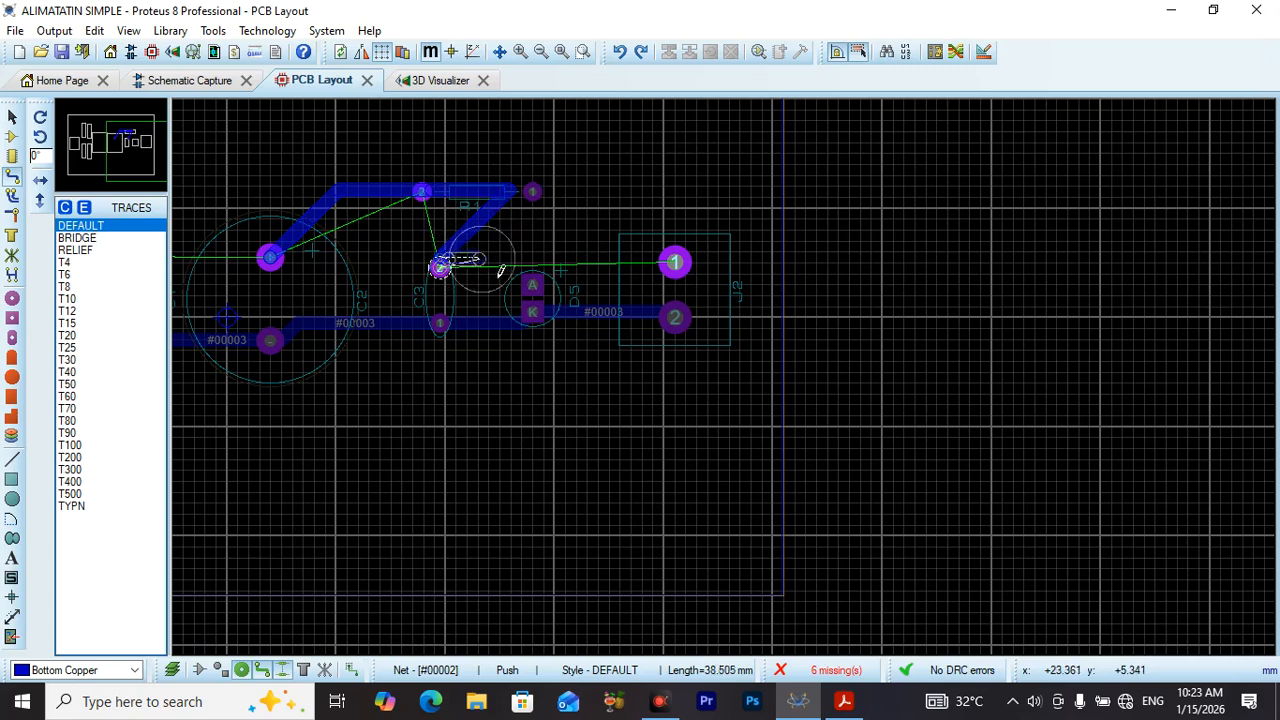
pyautogui.rightClick(522, 192)
pyautogui.hotkey('ctrl', 'z')
pyautogui.hotkey('ctrl', 'z')
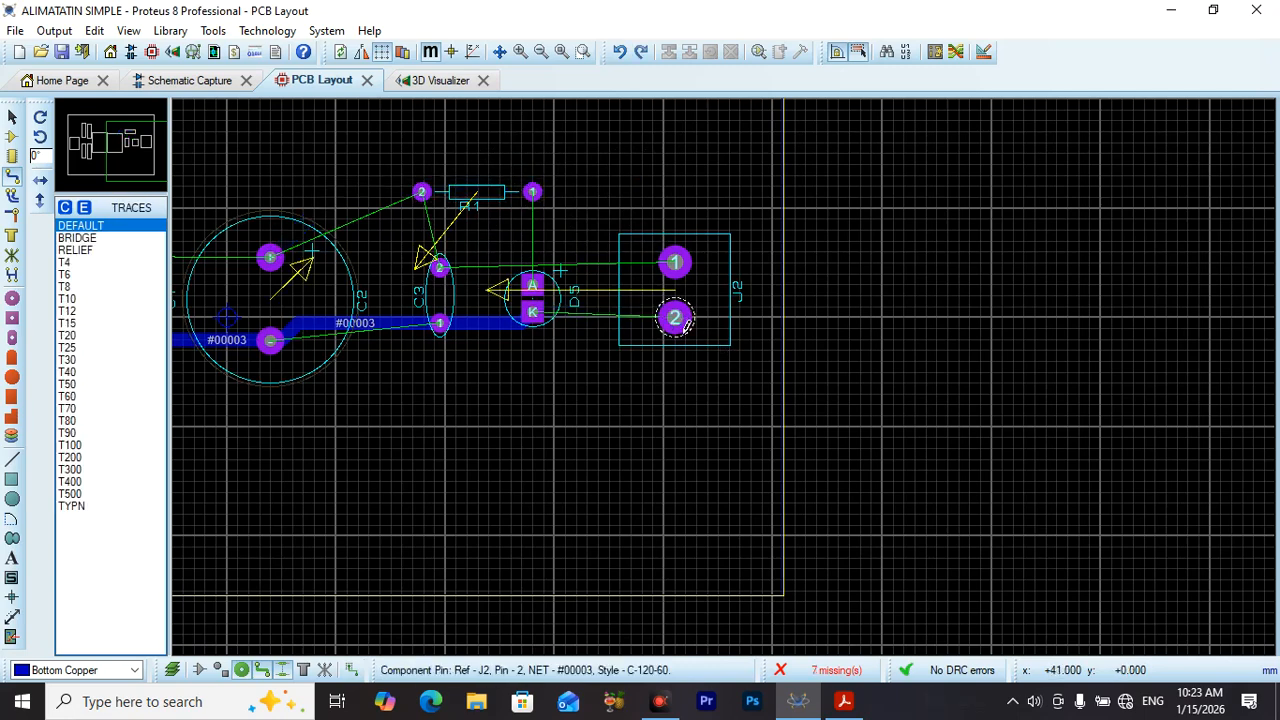
# Step: Route J2 pin 2 to the cathode of LED D5 in line with the track coming from C3 pin 1
pyautogui.click(674, 320)
pyautogui.click(532, 313)
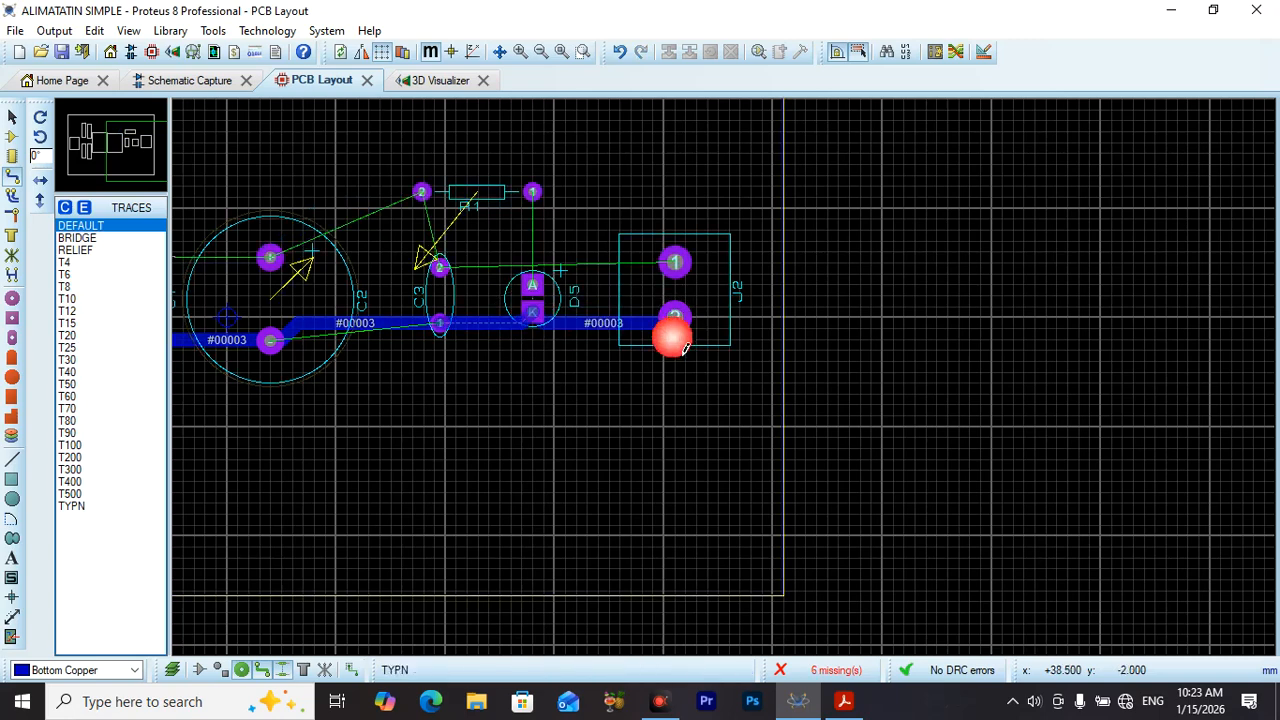
pyautogui.scroll(-3, 493, 207)
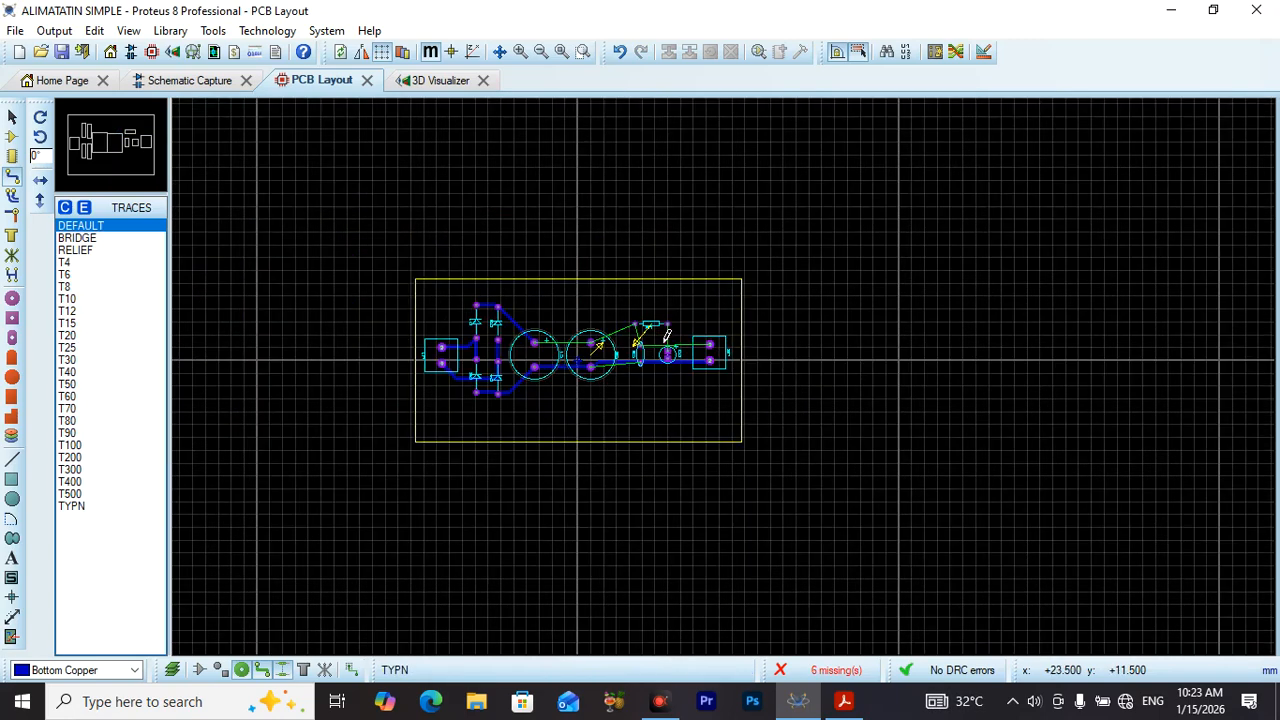
pyautogui.scroll(2, 622, 398)
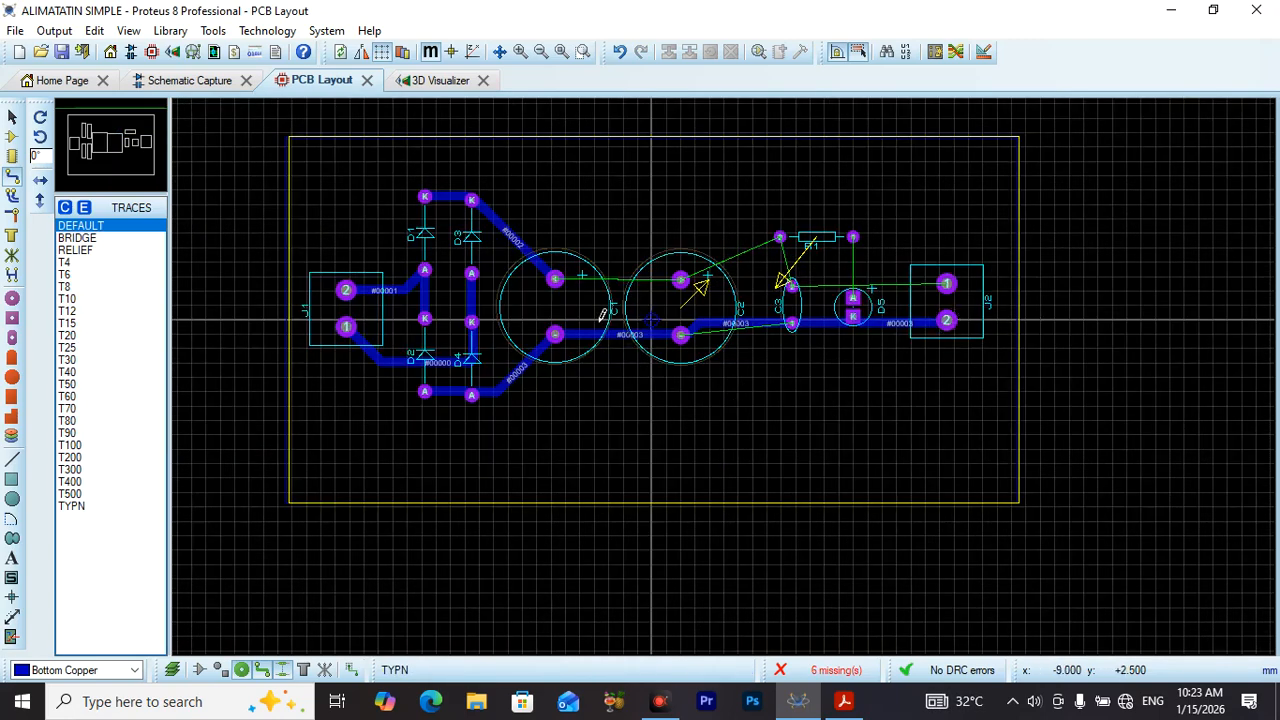
# Step: Try to route C1's positive pad through C2's positive pad to R1 pin 2 and on to C3 pin 2, and undo both tracks
pyautogui.click(557, 281)
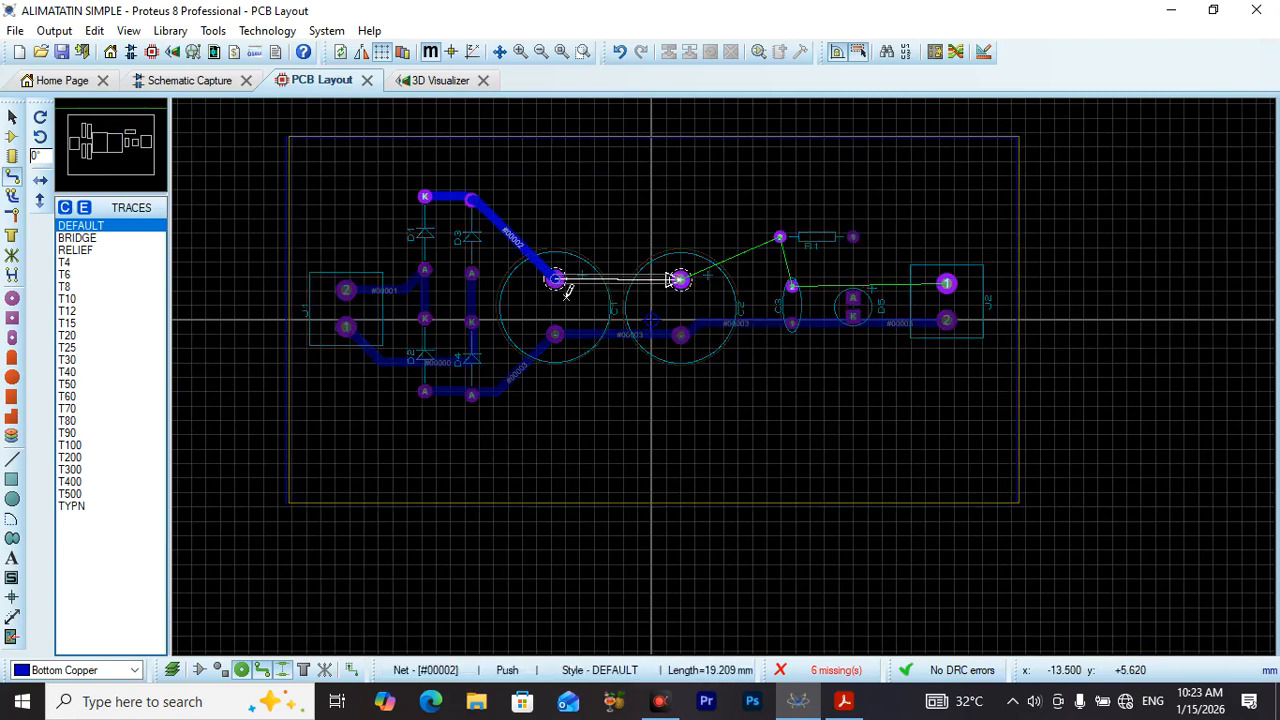
pyautogui.click(681, 281)
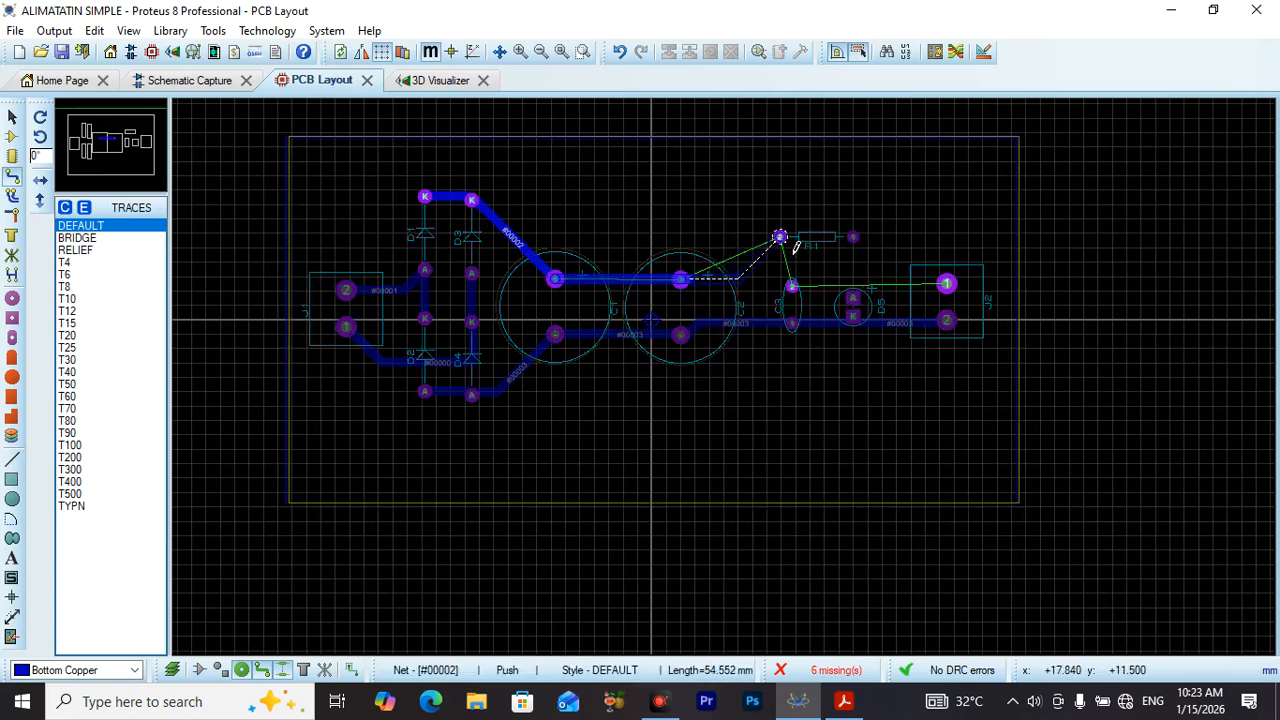
pyautogui.click(781, 239)
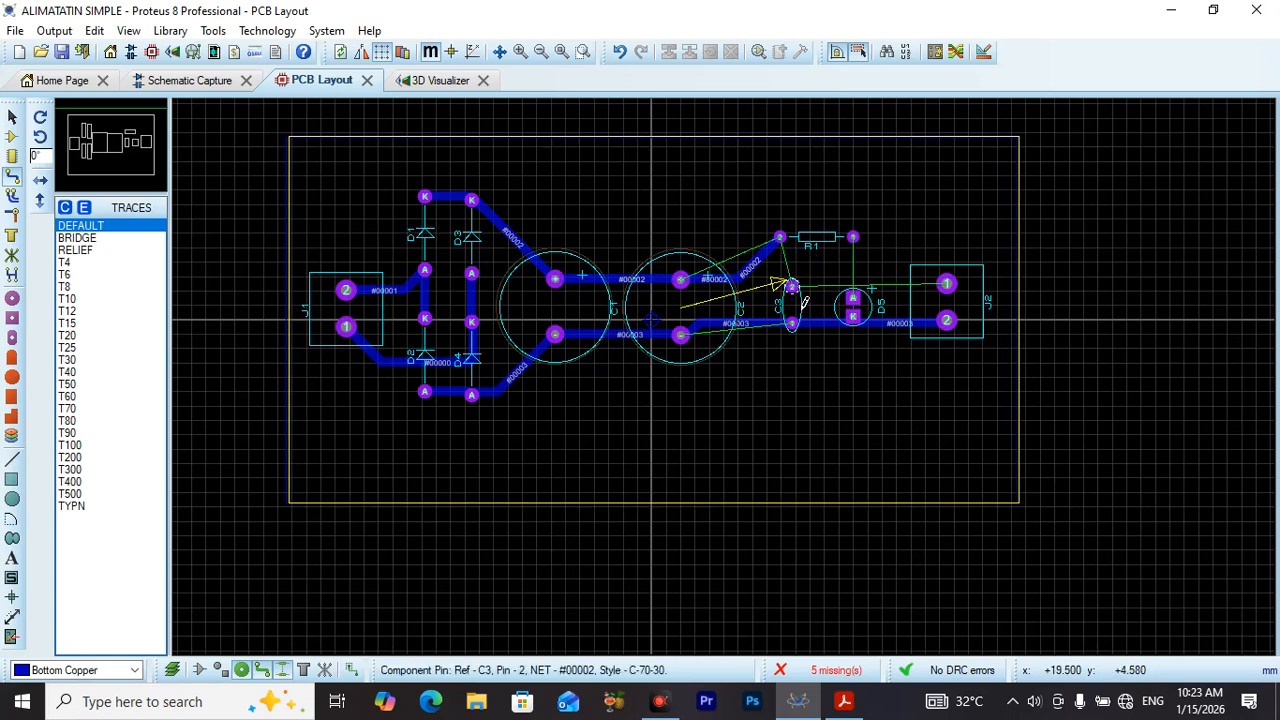
pyautogui.click(791, 287)
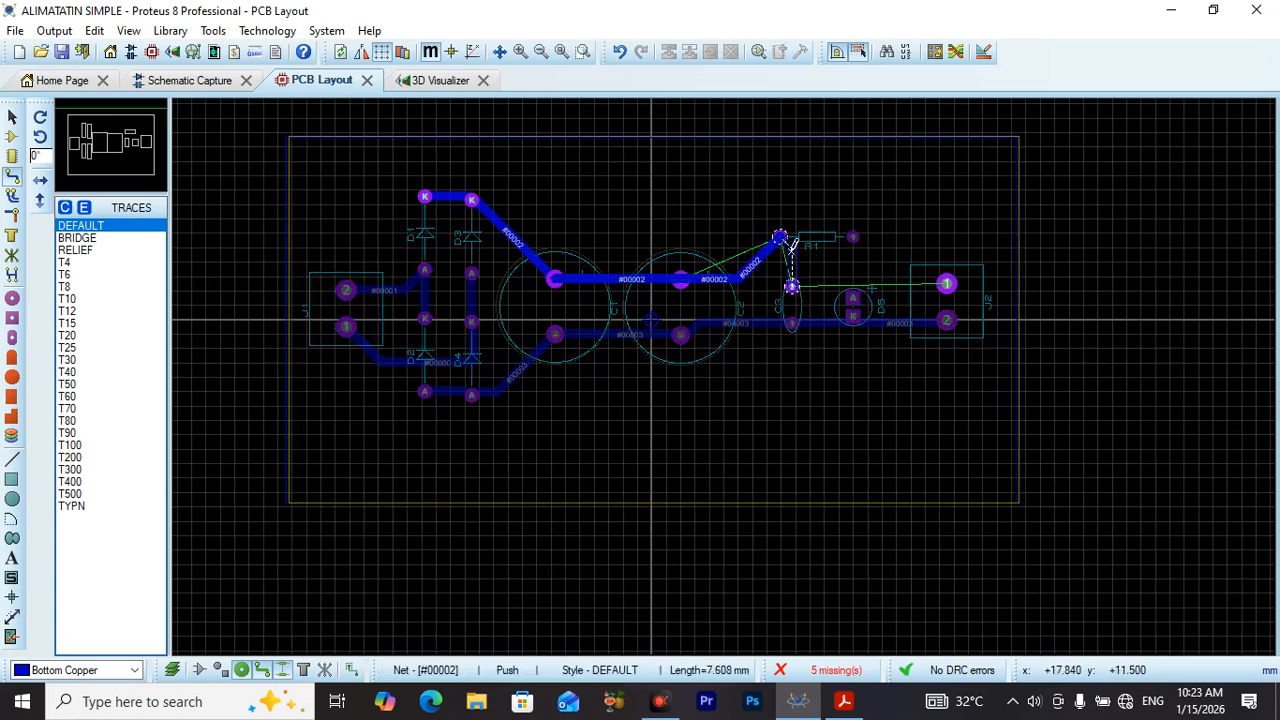
pyautogui.click(780, 238)
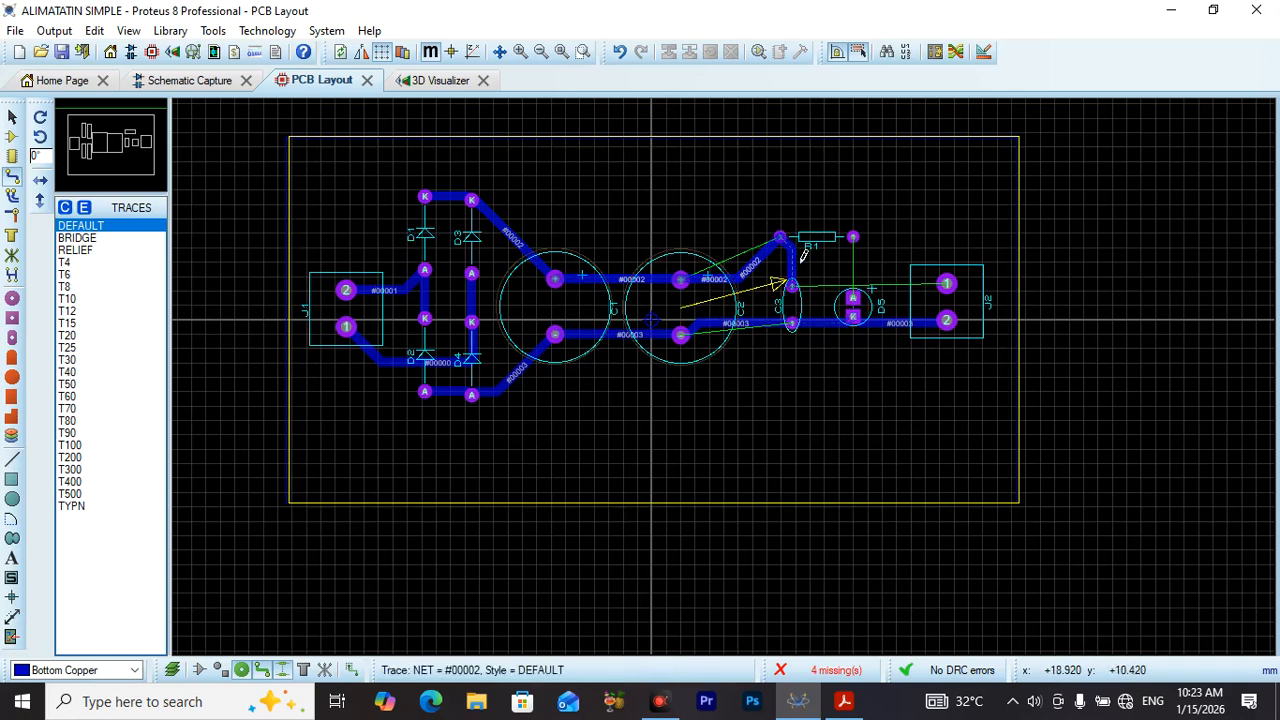
pyautogui.hotkey('ctrl', 'z')
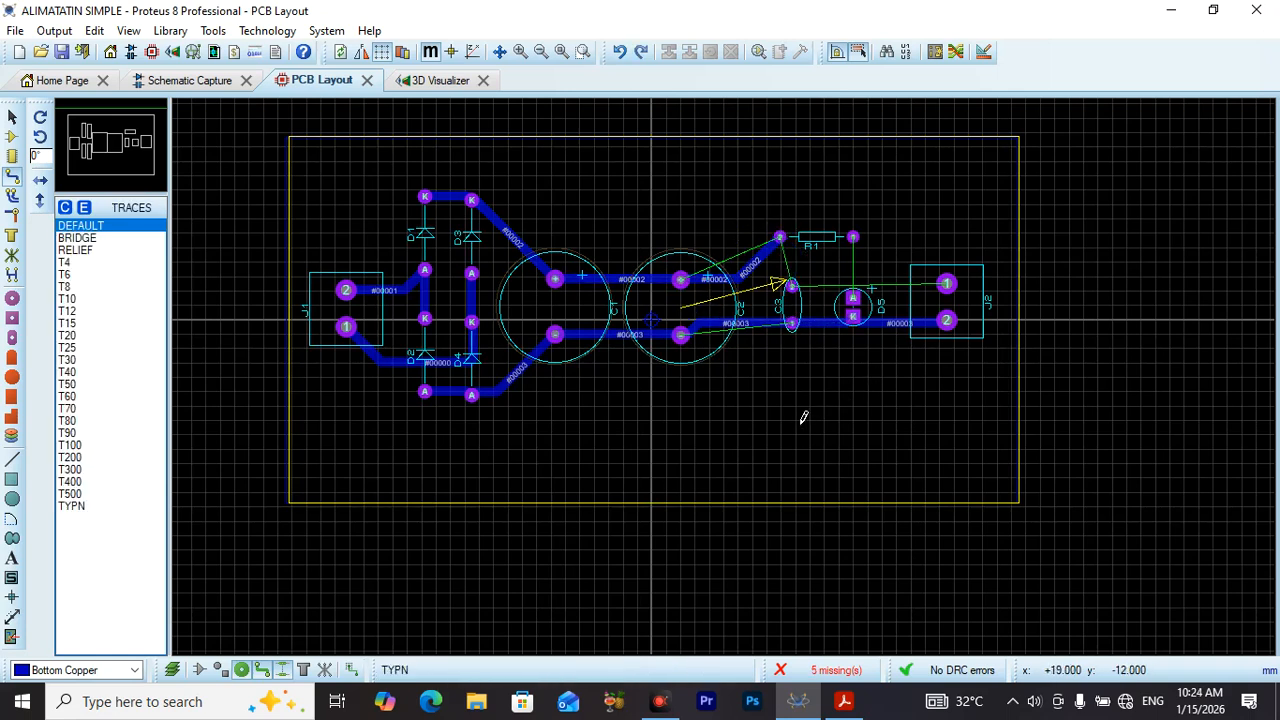
pyautogui.hotkey('ctrl', 'z')
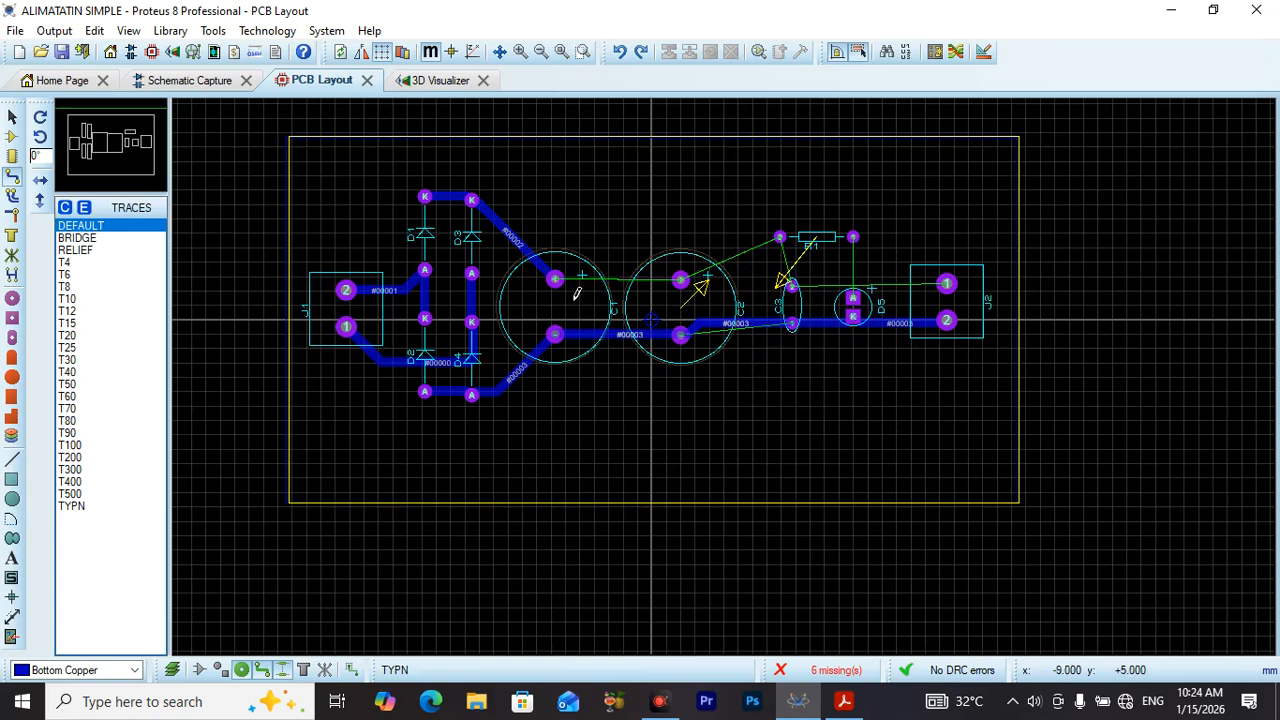
# Step: Route C1's positive pad to C2's positive pad and on to R1 pin 2, rising diagonally before running level into R1
pyautogui.click(560, 283)
pyautogui.click(693, 286)
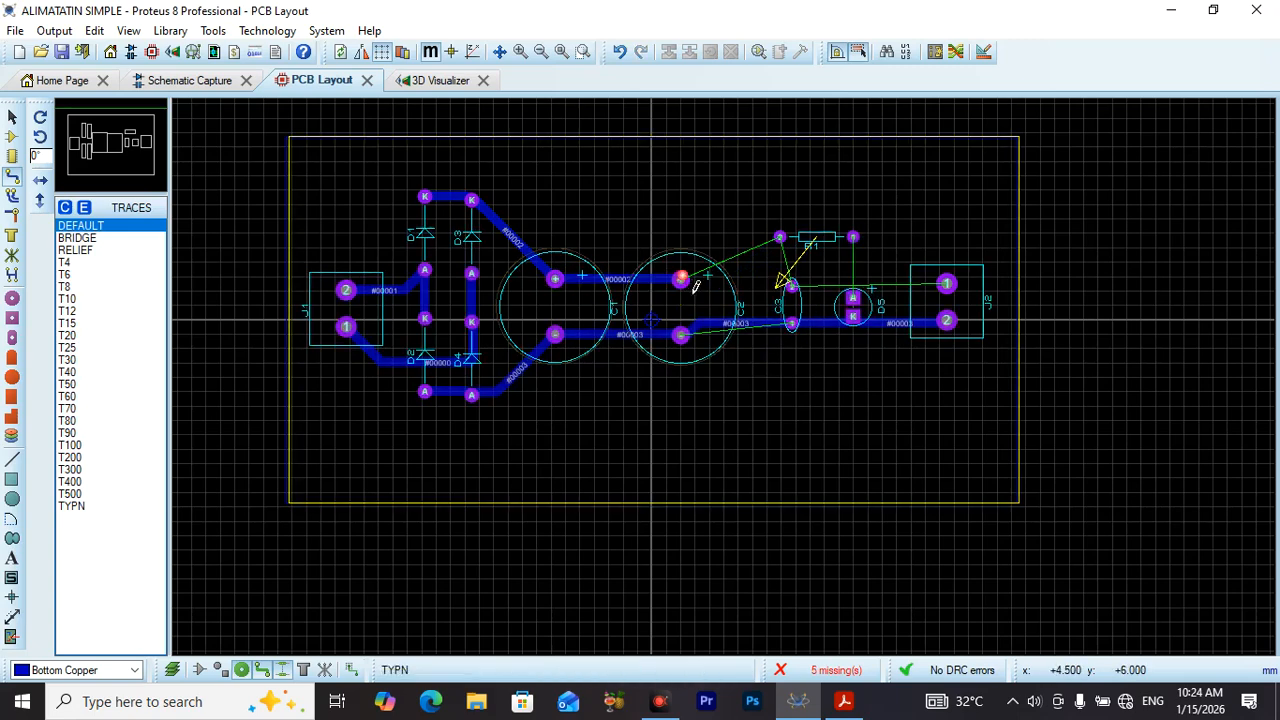
pyautogui.click(680, 279)
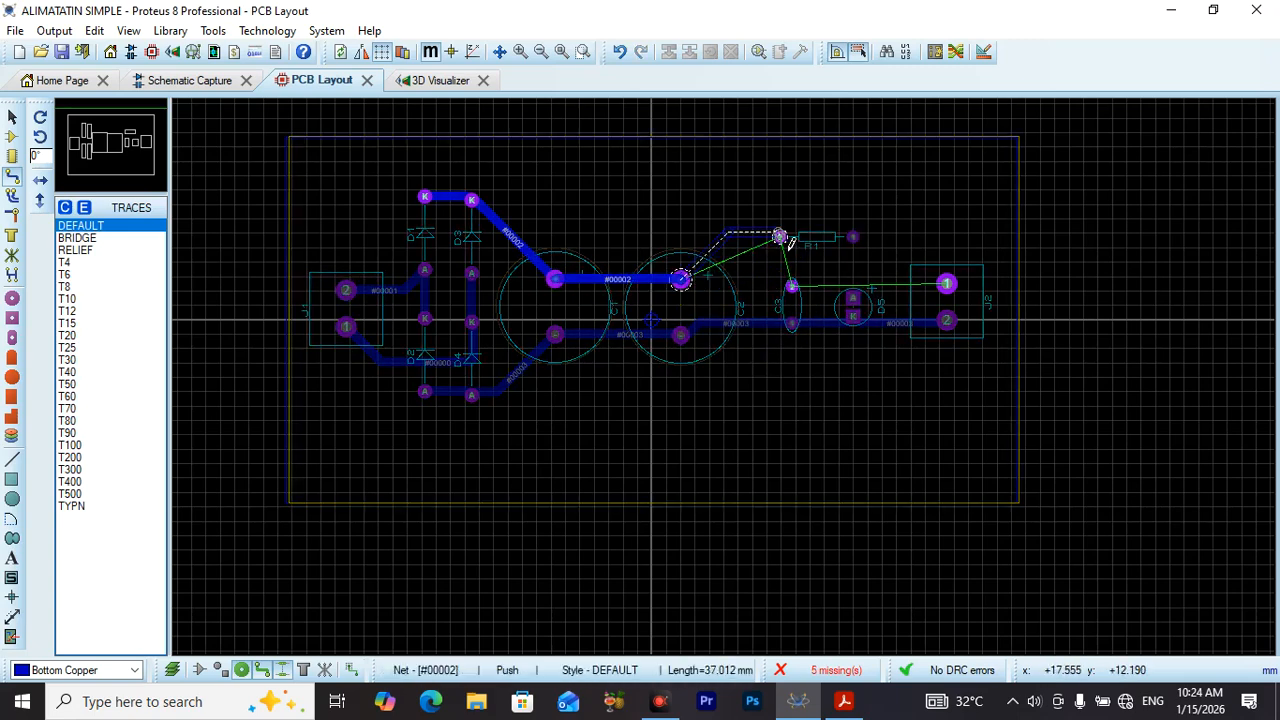
pyautogui.click(780, 236)
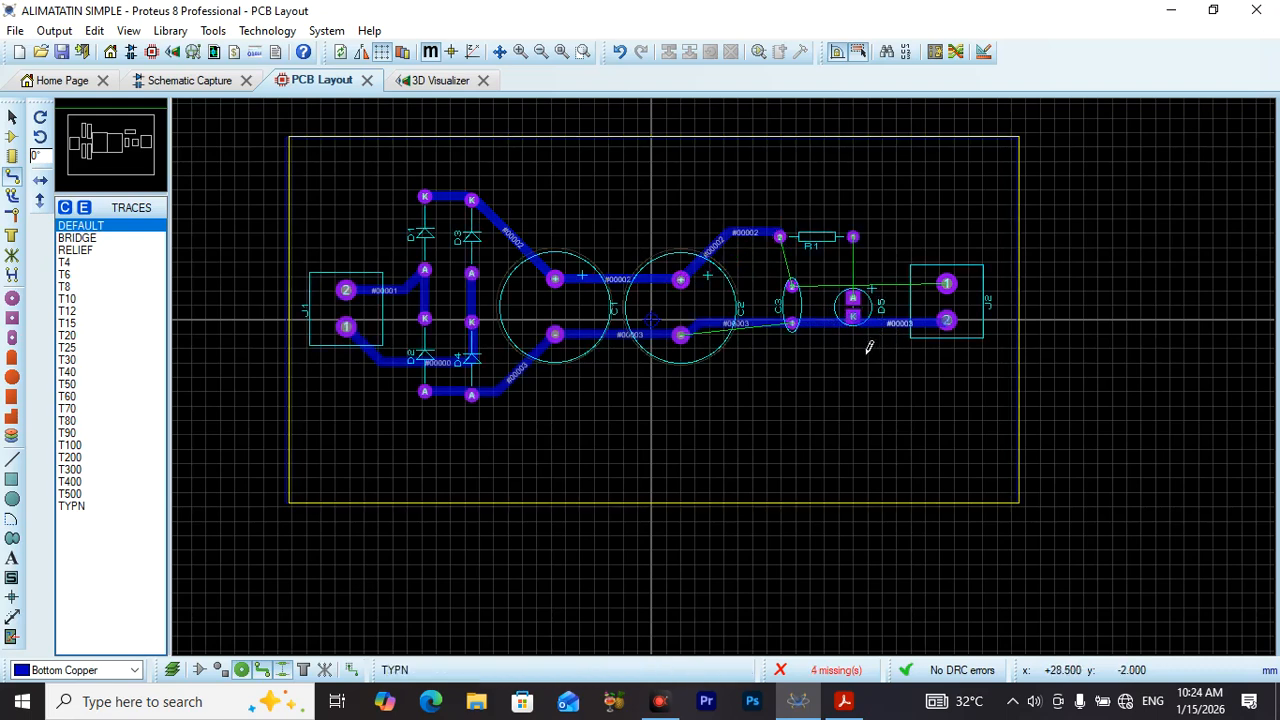
# Step: Route J2 pin 1 over the top of R1 to R1 pin 2, and connect C3 pin 2 to R1 pin 2
pyautogui.click(951, 286)
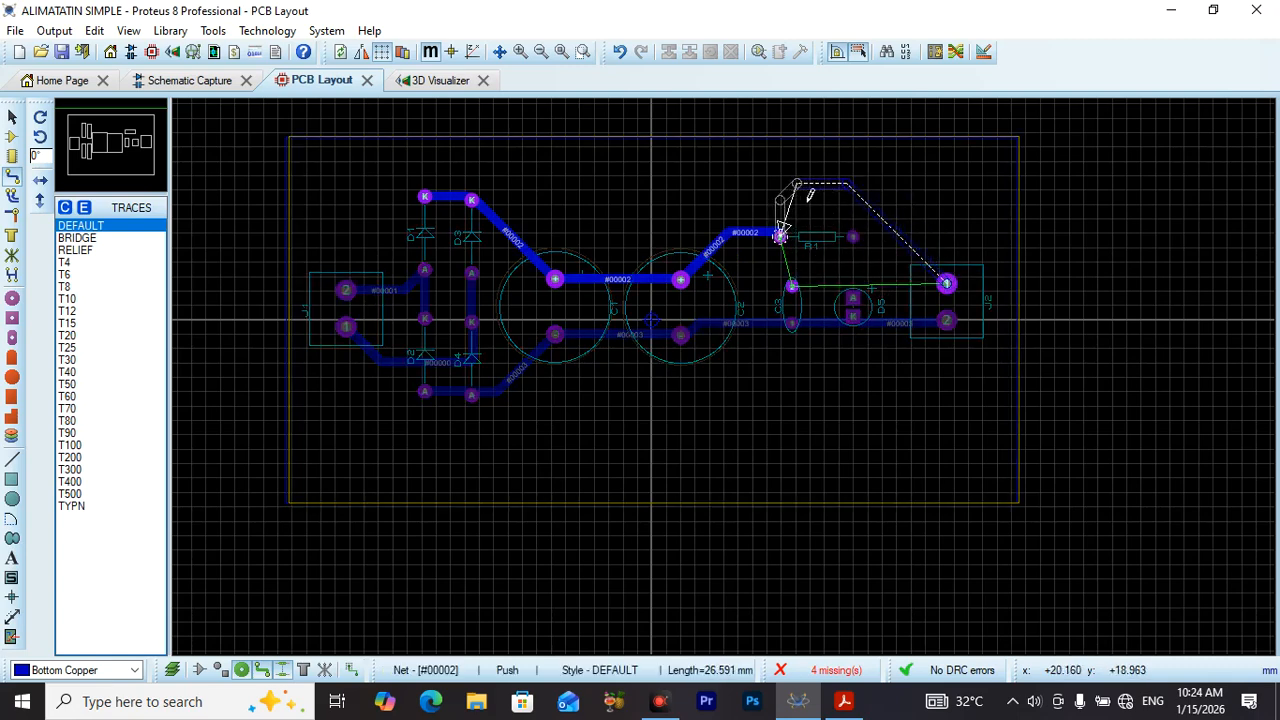
pyautogui.click(780, 237)
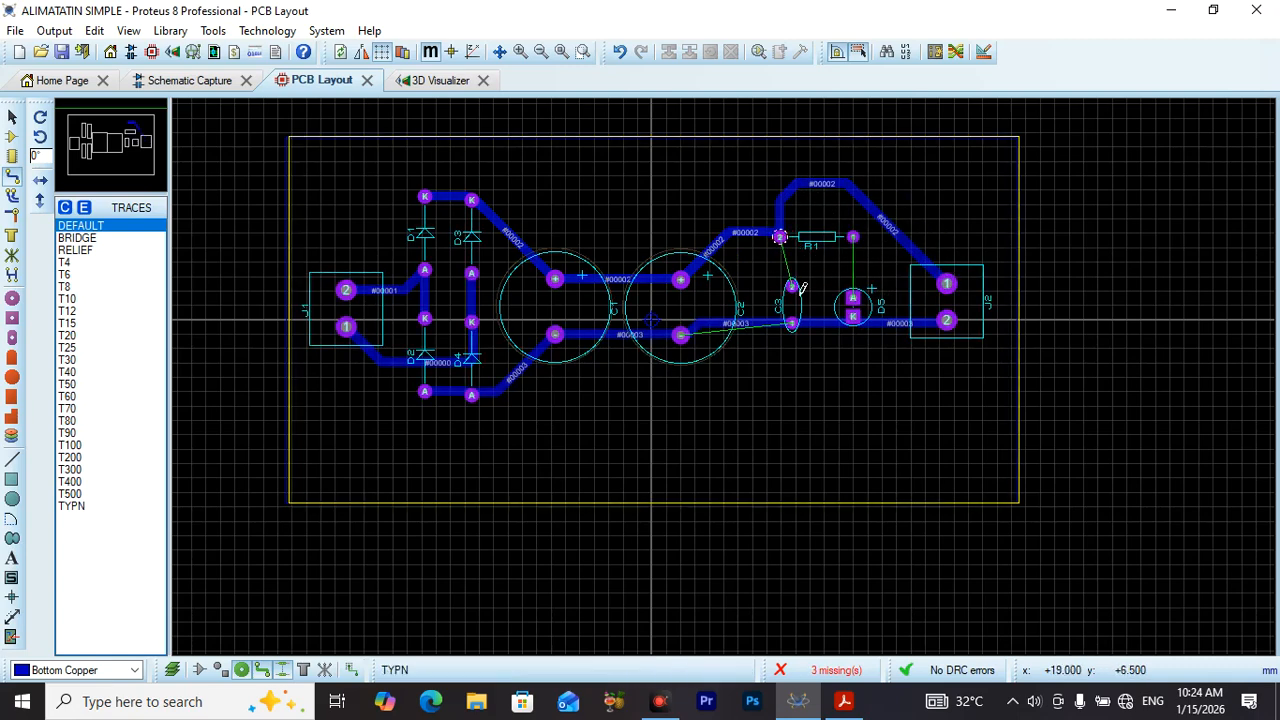
pyautogui.click(791, 287)
pyautogui.click(780, 237)
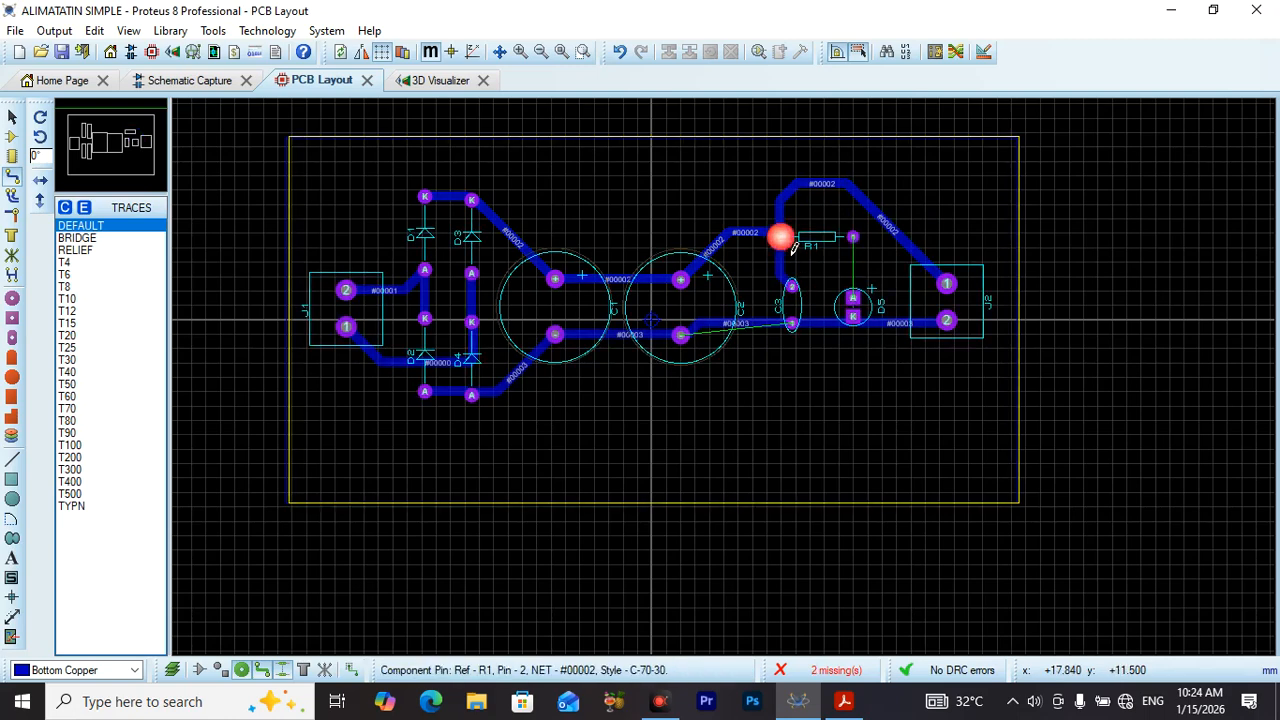
# Step: Route R1 pin 1 straight down to the anode of LED D5, and complete the connection between C3 pin 1 and C2's negative pad
pyautogui.click(852, 237)
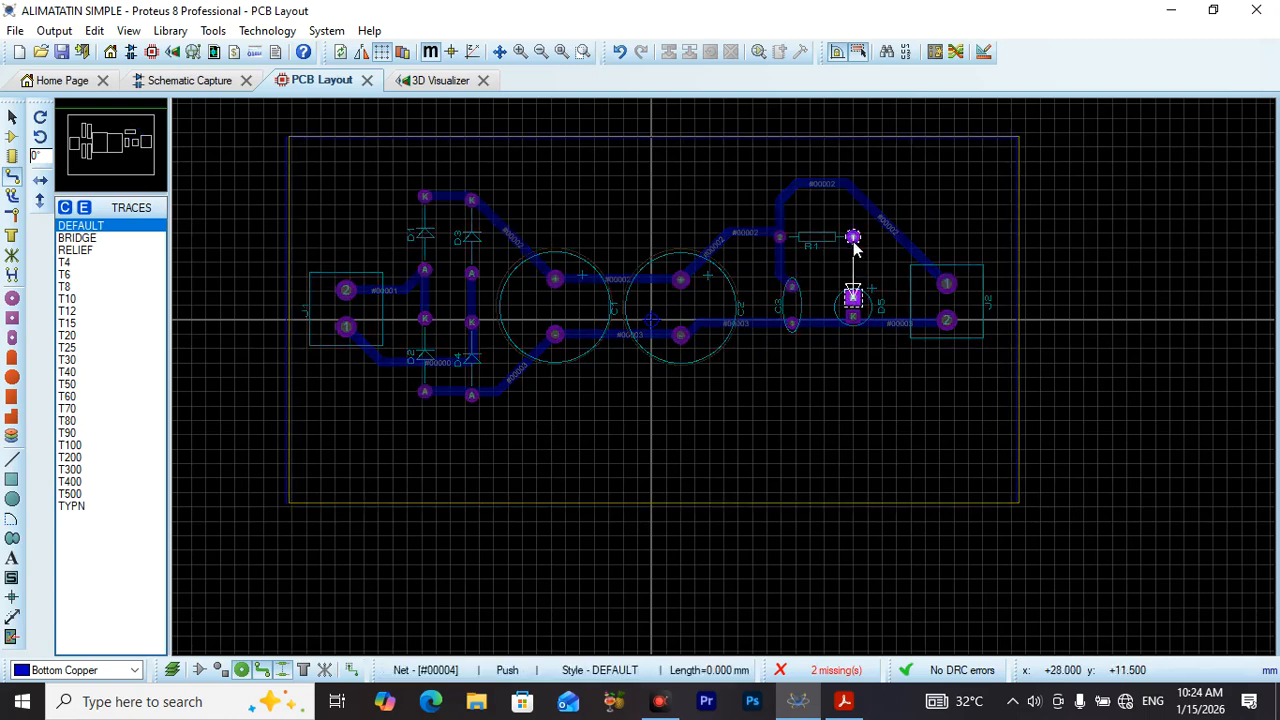
pyautogui.click(855, 302)
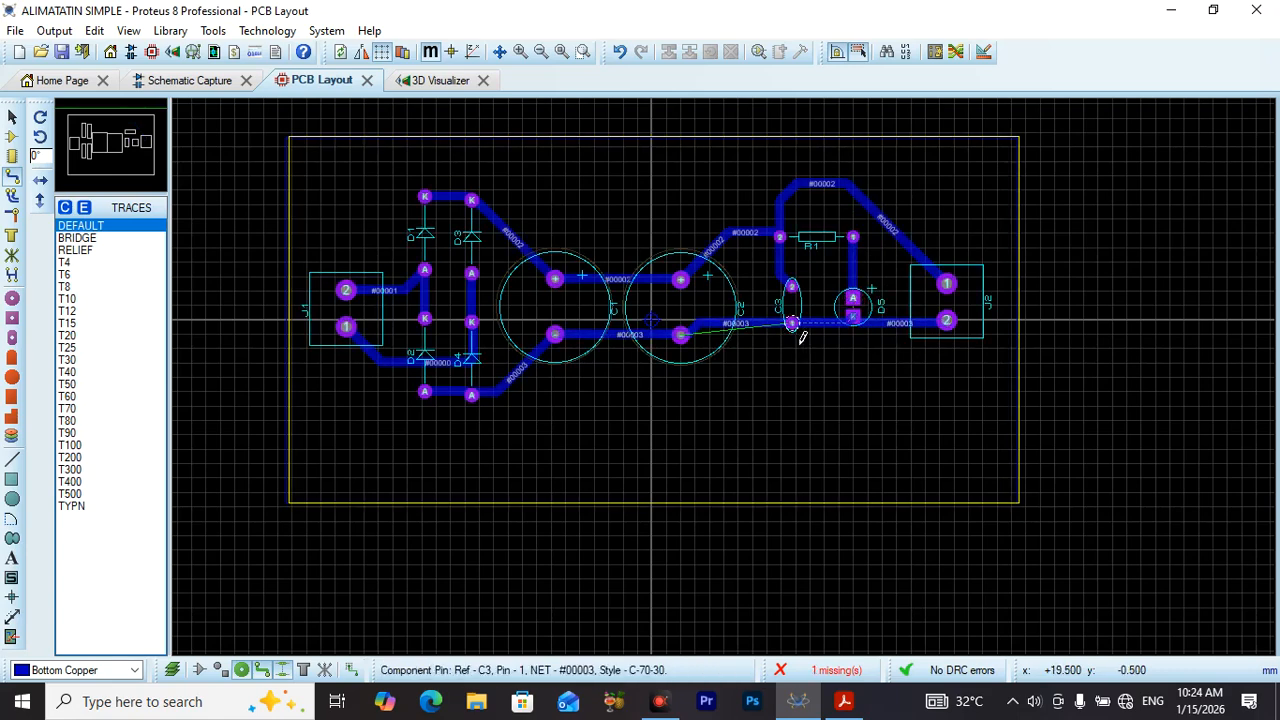
pyautogui.click(768, 332)
pyautogui.click(686, 335)
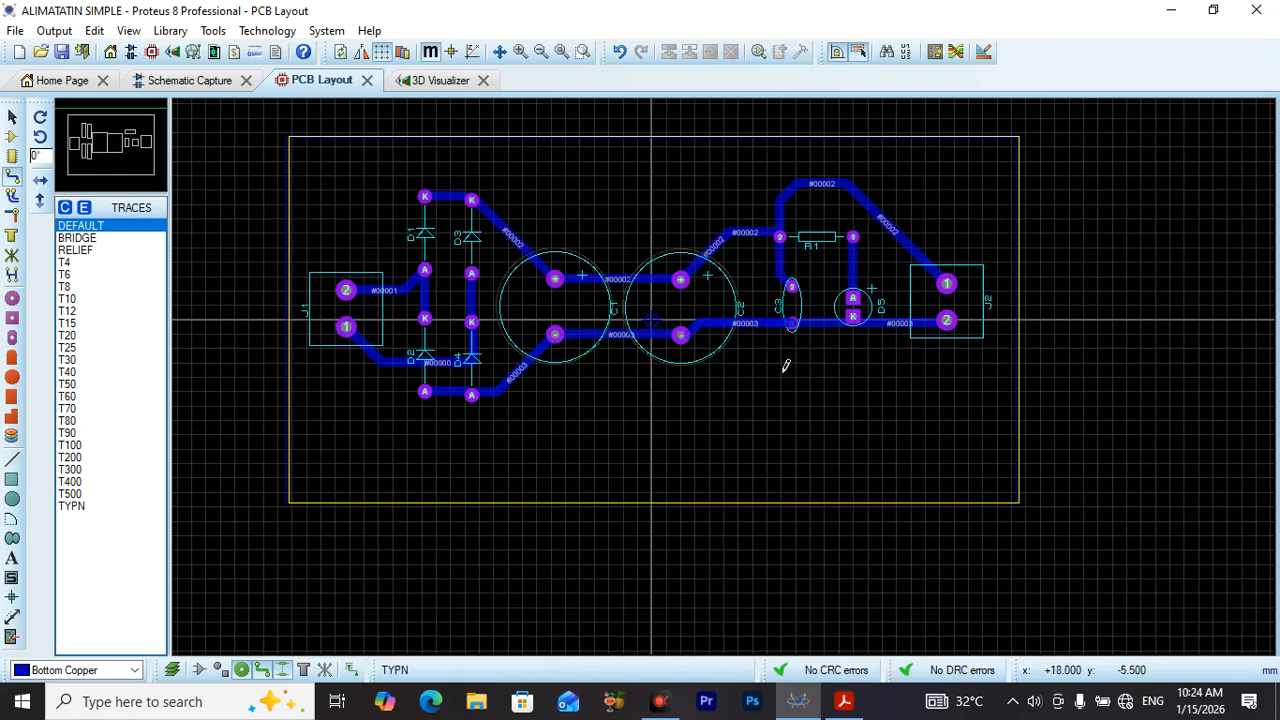
# Step: Inspect the routed tracks across the whole PCB layout and on the underside of the board in the 3D view
pyautogui.scroll(-2, 749, 313)
pyautogui.scroll(3, 777, 362)
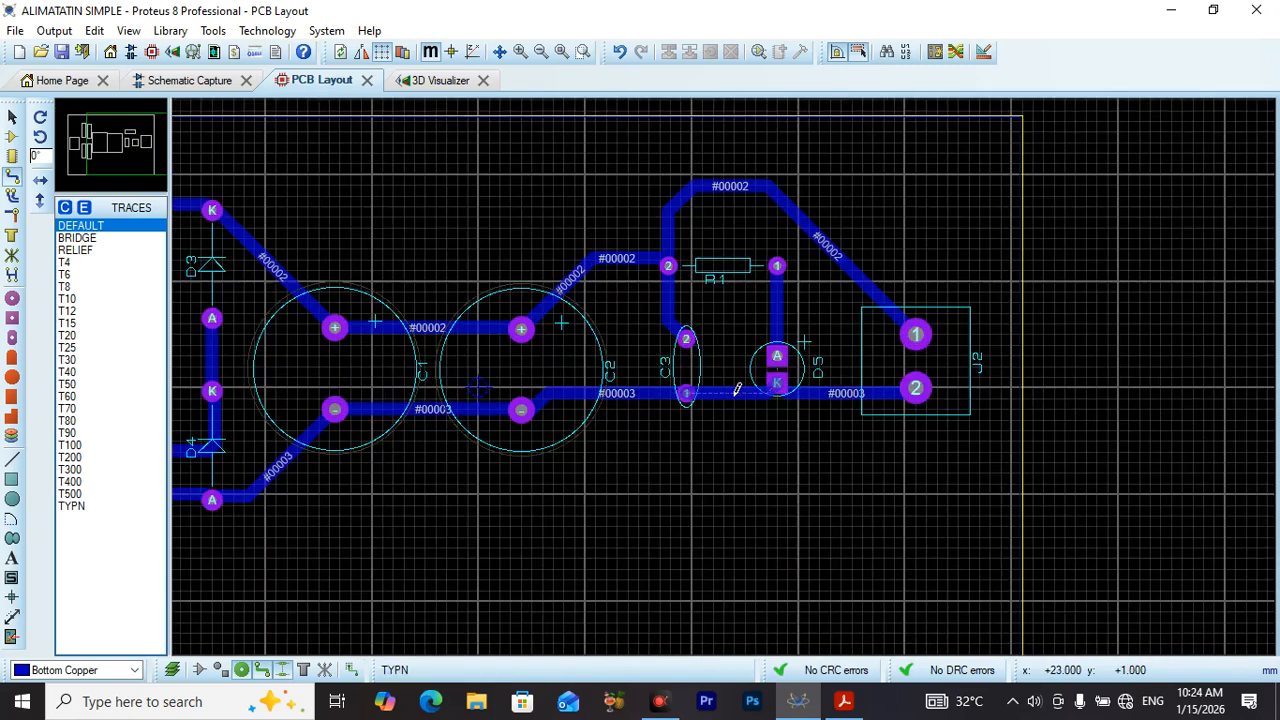
pyautogui.scroll(-2, 425, 374)
pyautogui.scroll(2, 549, 397)
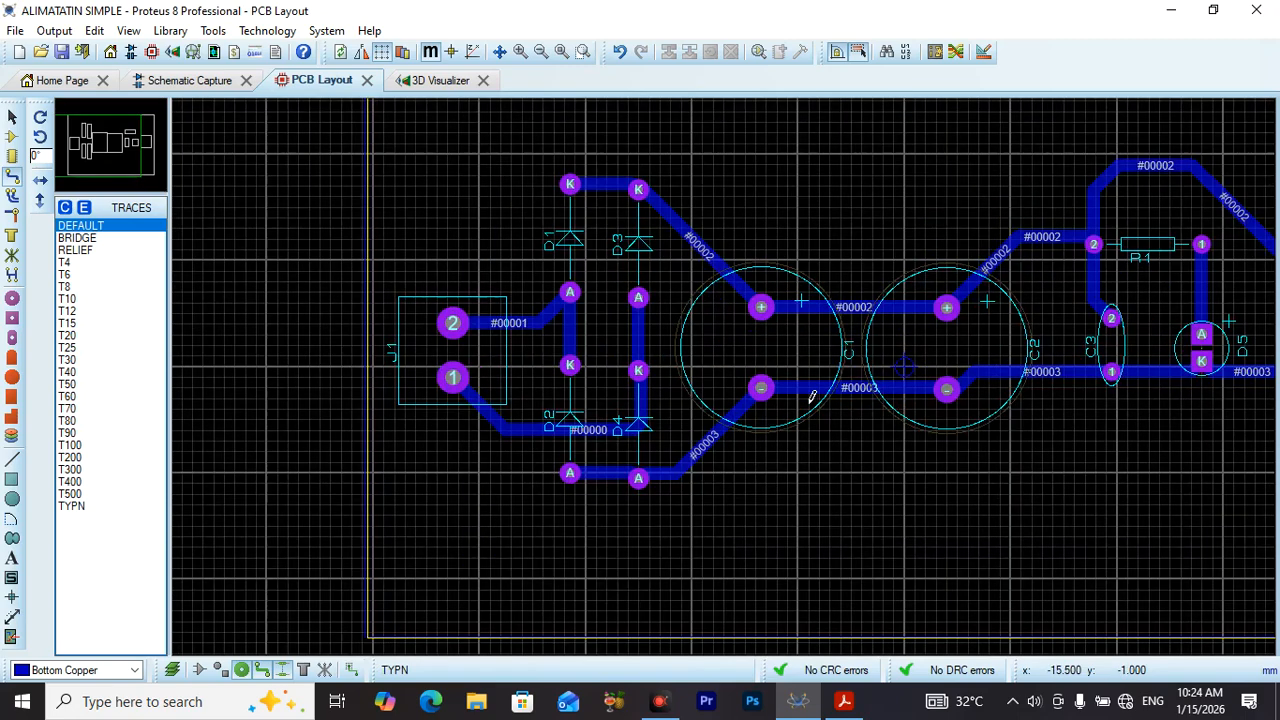
pyautogui.scroll(-1, 1055, 404)
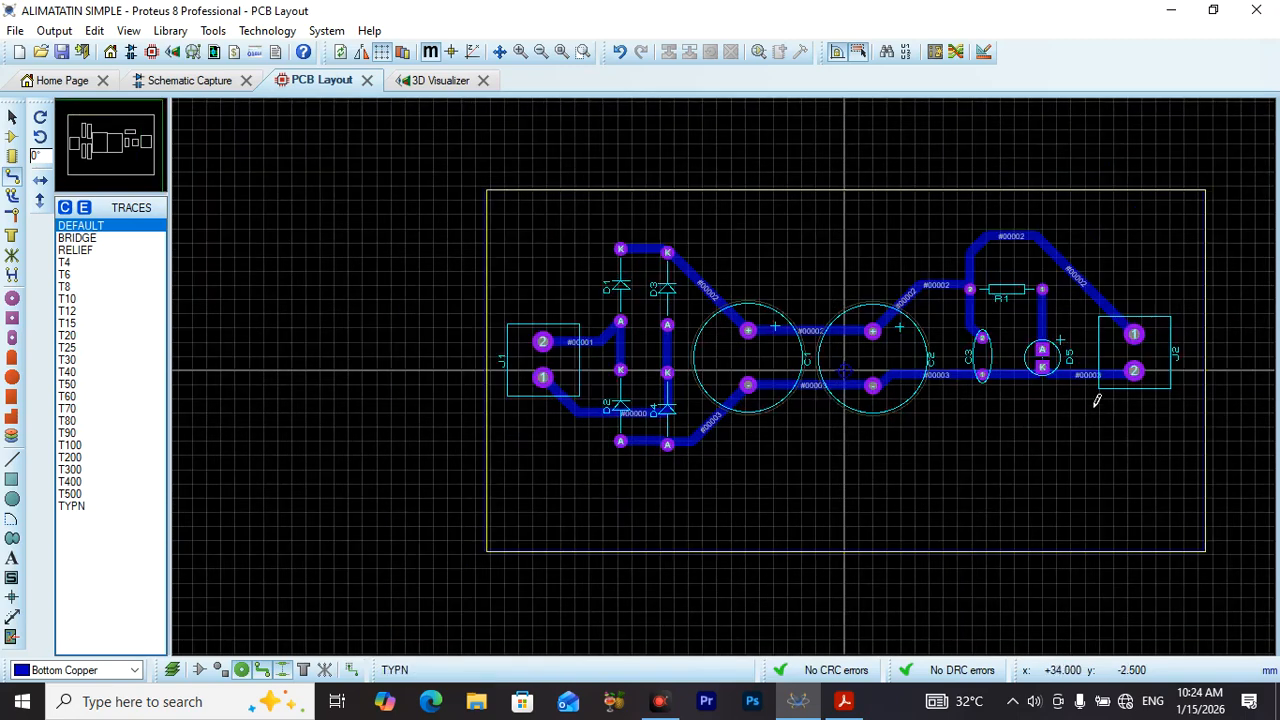
pyautogui.scroll(1, 1150, 405)
pyautogui.scroll(-2, 737, 386)
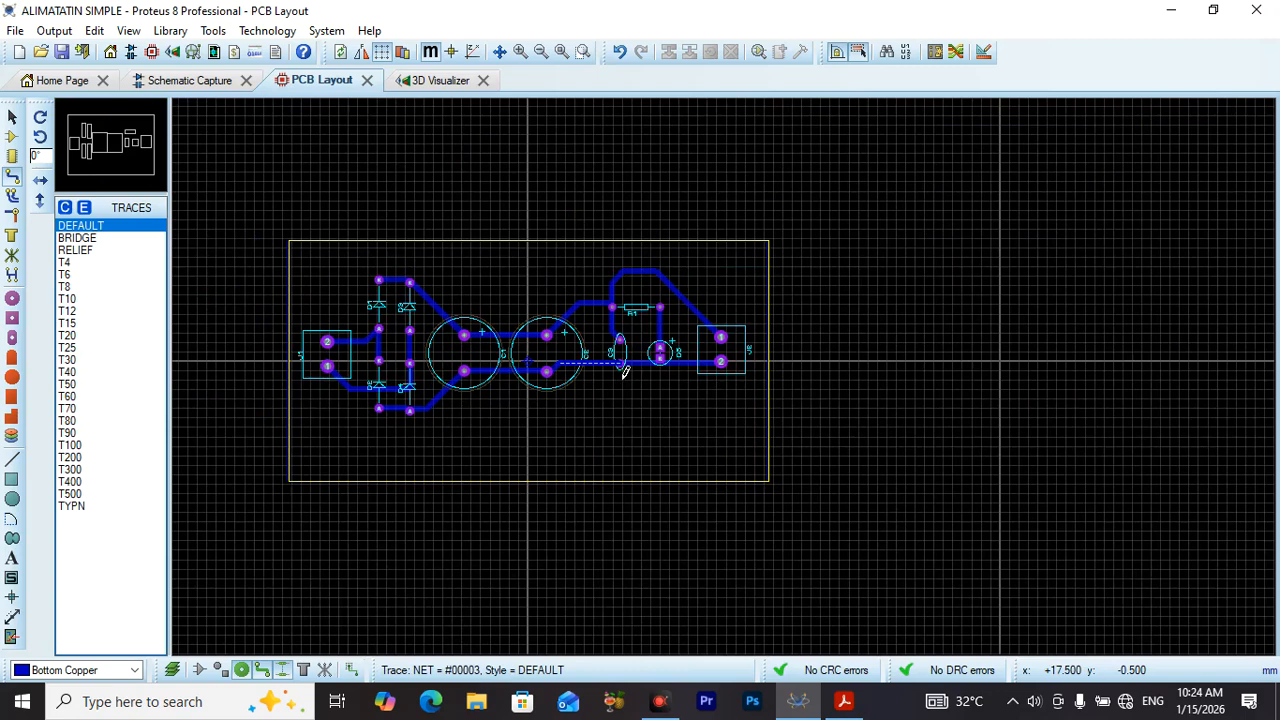
pyautogui.click(436, 82)
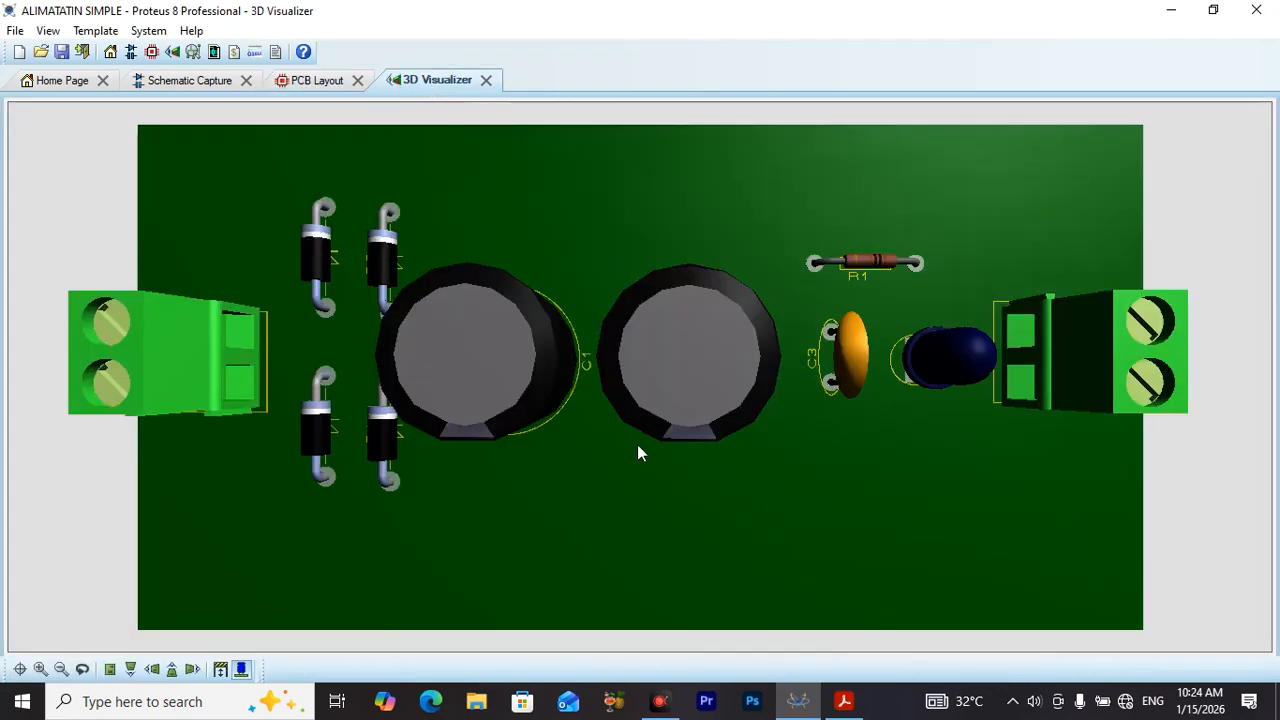
pyautogui.click(83, 670)
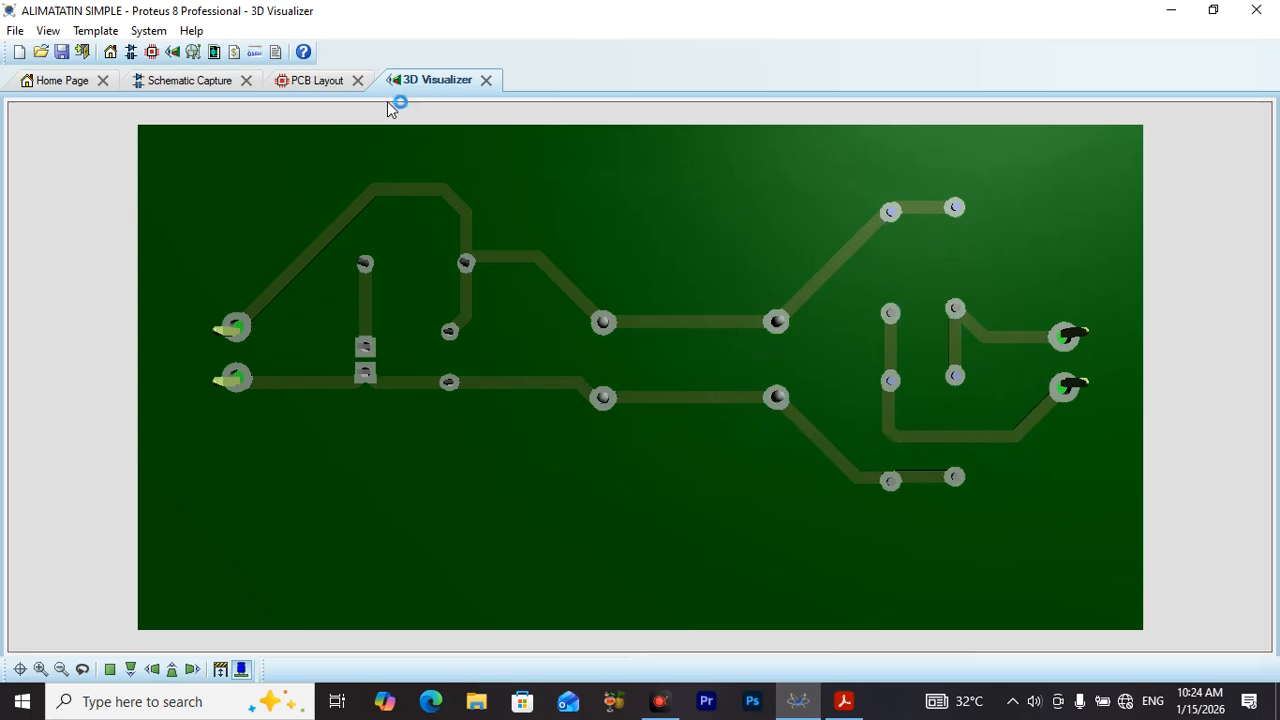
# Step: Return to the PCB layout and check the tracks from J1 through the diodes and capacitors to J2
pyautogui.click(306, 85)
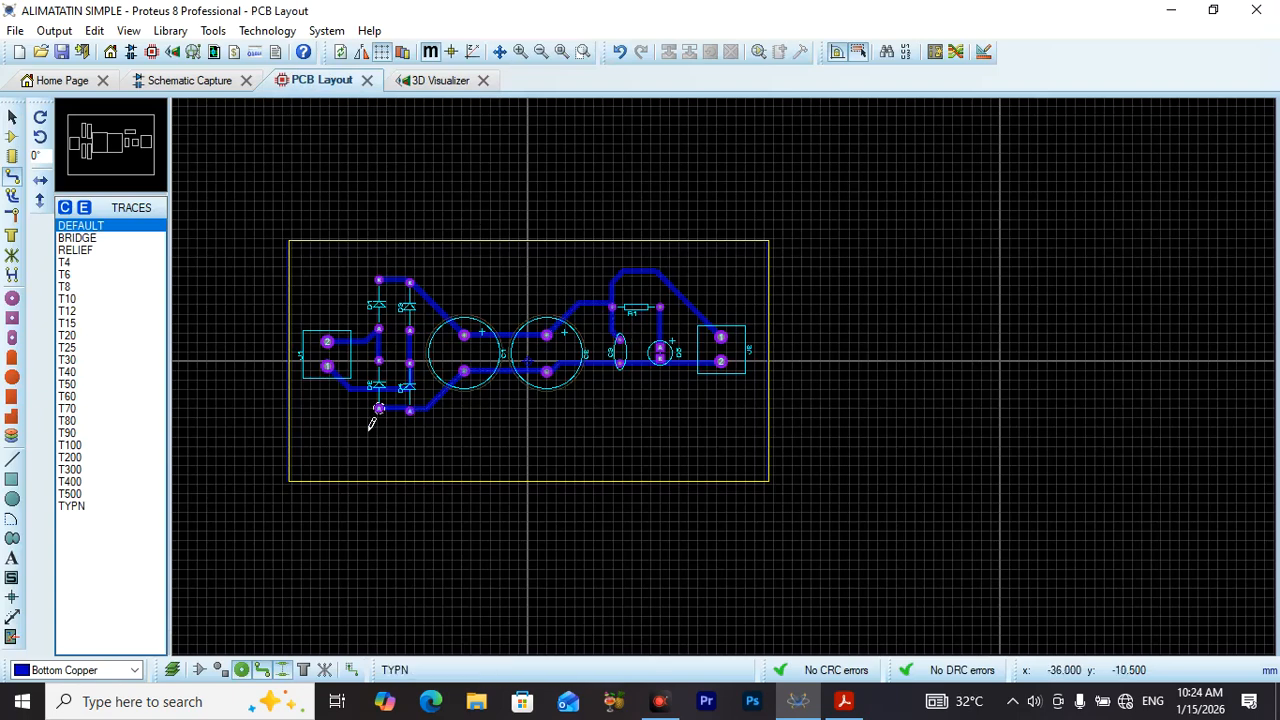
pyautogui.scroll(1, 499, 403)
pyautogui.scroll(1, 737, 386)
pyautogui.scroll(-2, 510, 348)
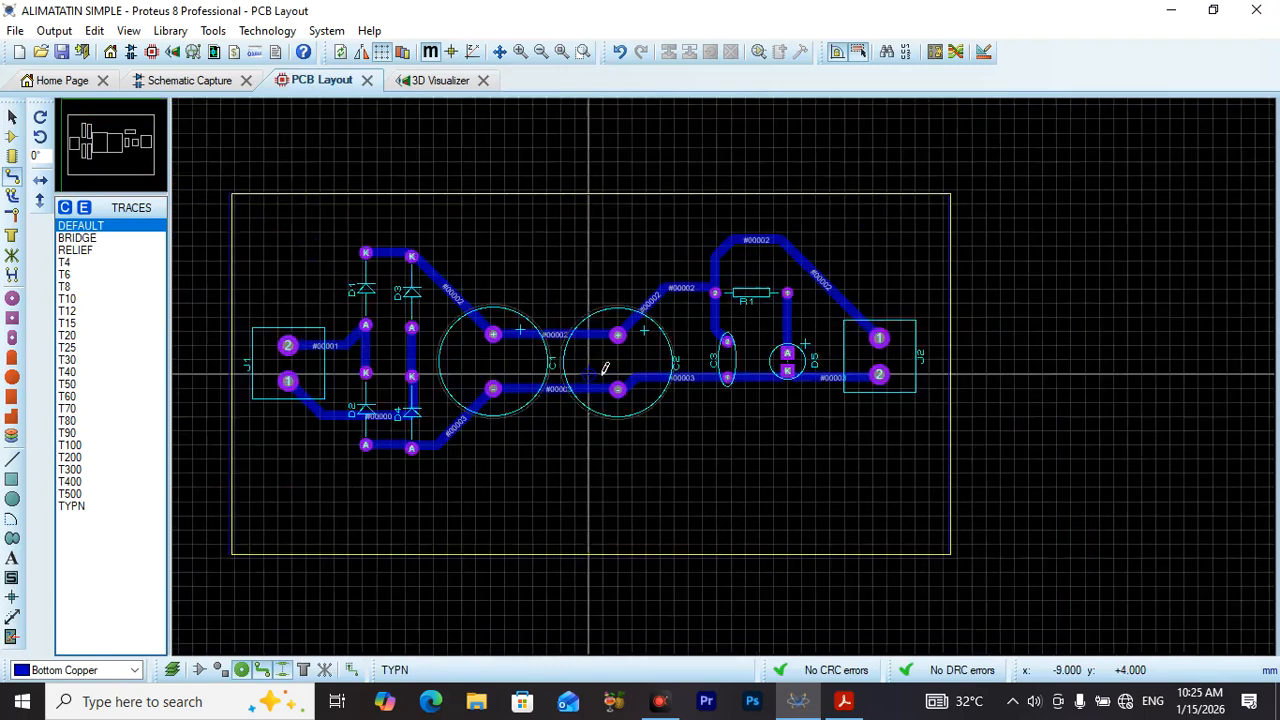
pyautogui.scroll(1, 737, 388)
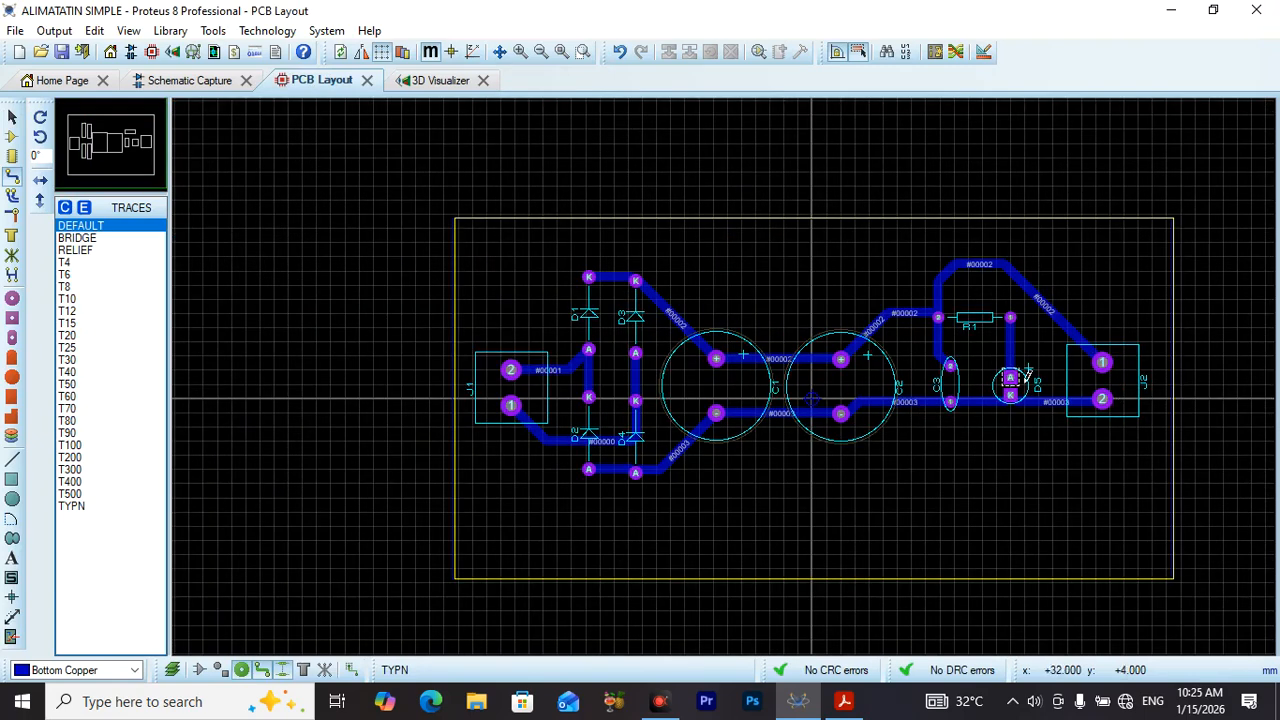
# Step: Show the top side of the board in the 3D view with the components hidden
pyautogui.click(420, 82)
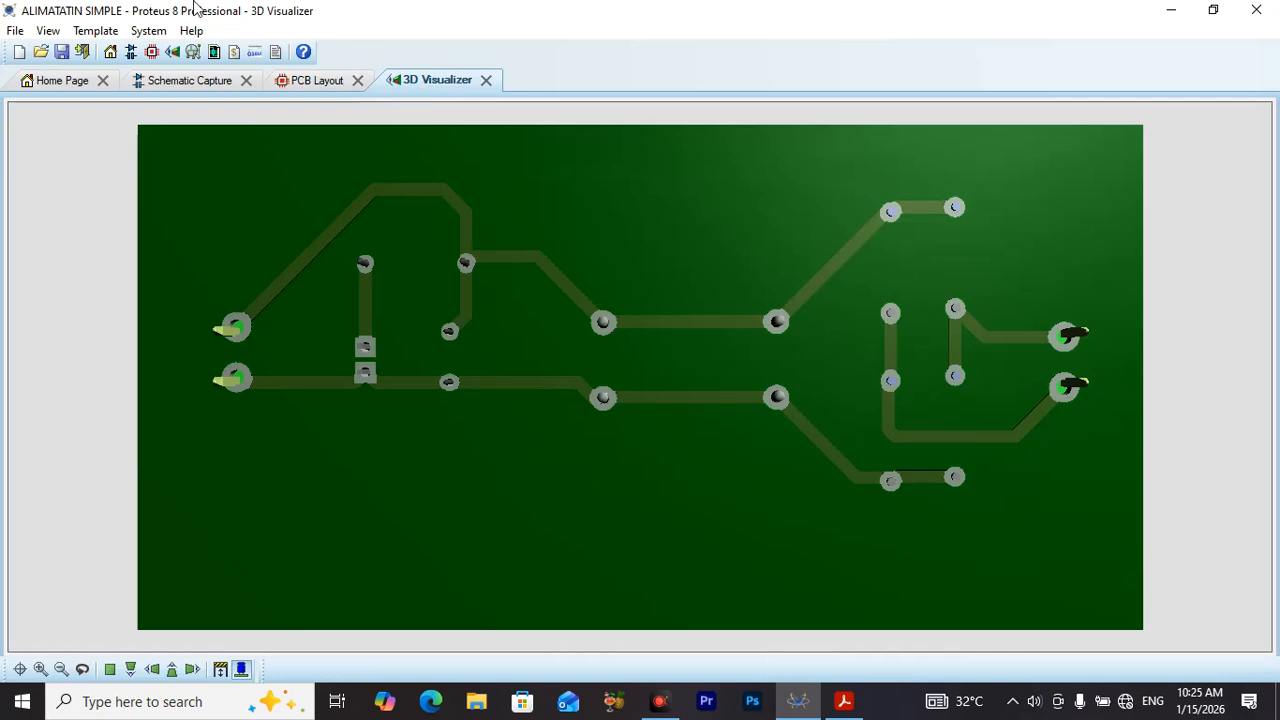
pyautogui.click(84, 670)
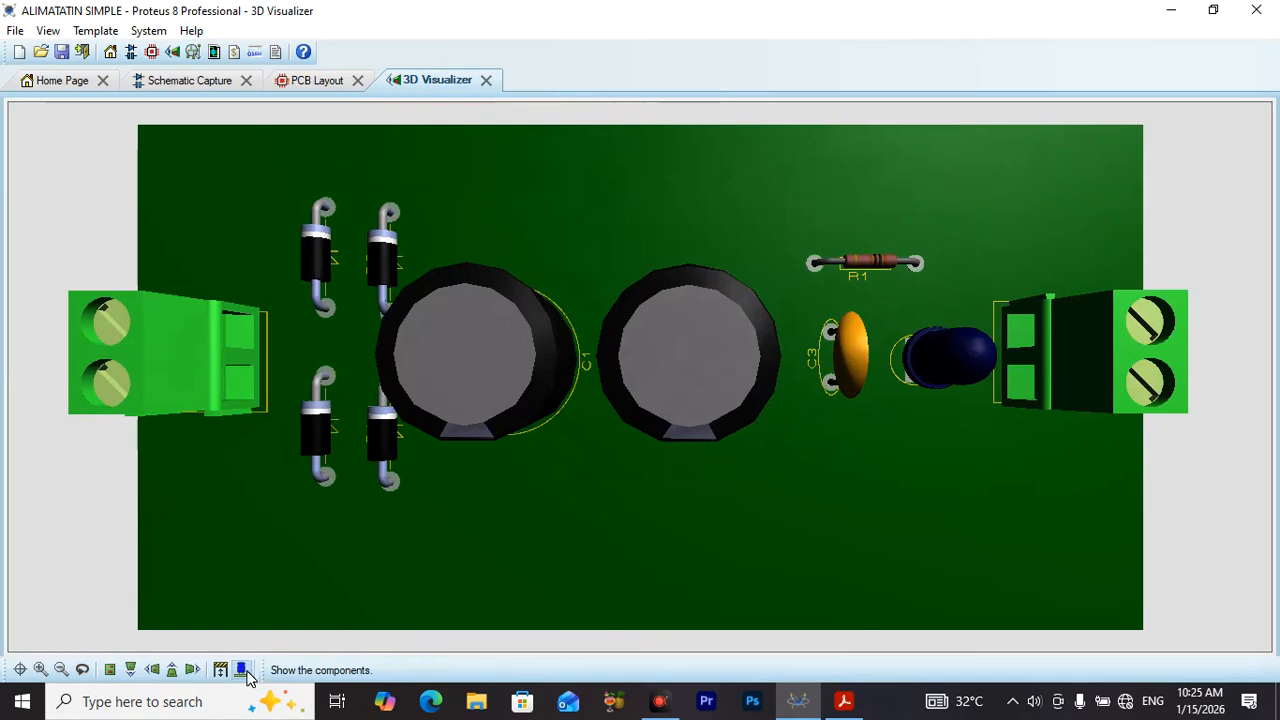
pyautogui.click(241, 669)
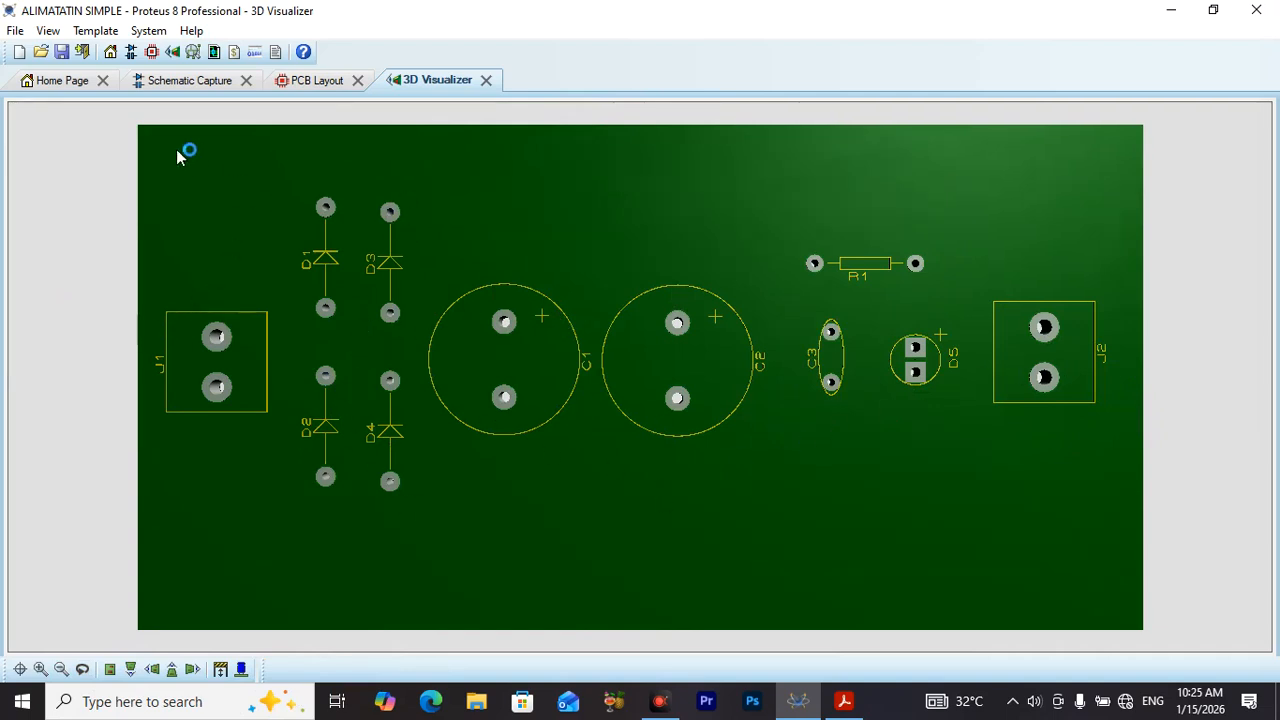
# Step: Auto-spin the 3D board, and view its track side from the front and straight on
pyautogui.click(48, 31)
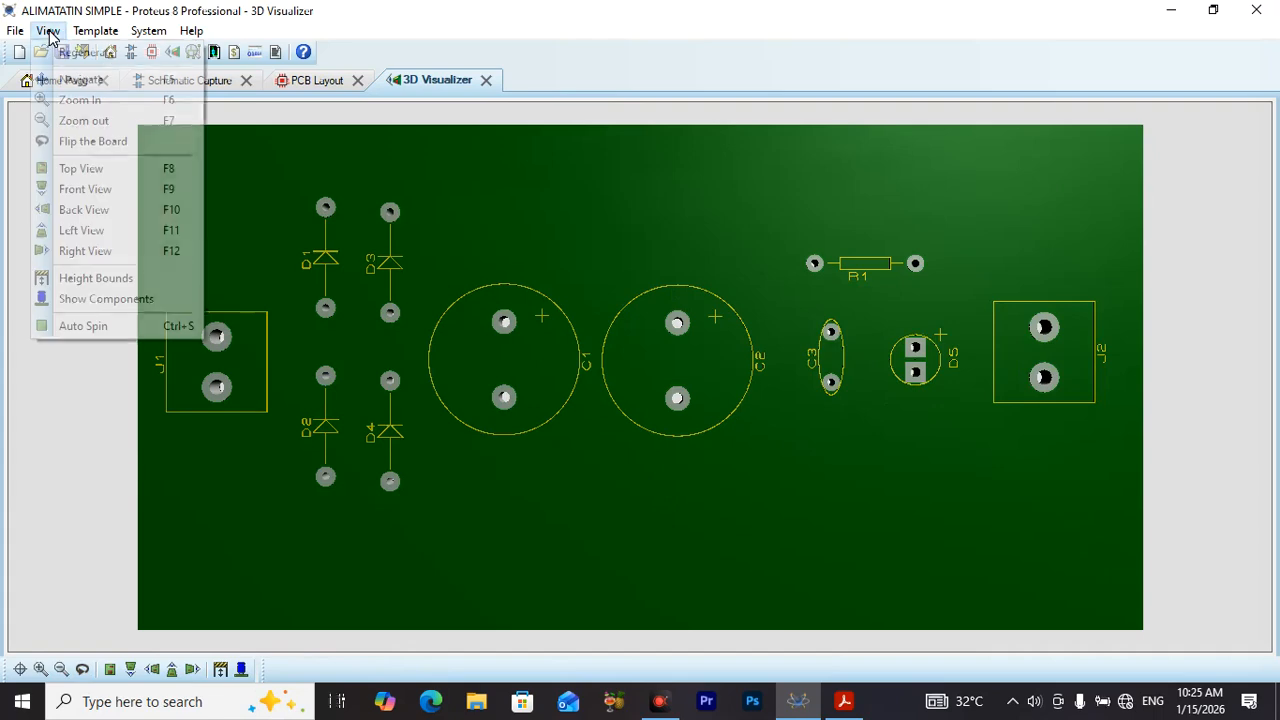
pyautogui.click(82, 326)
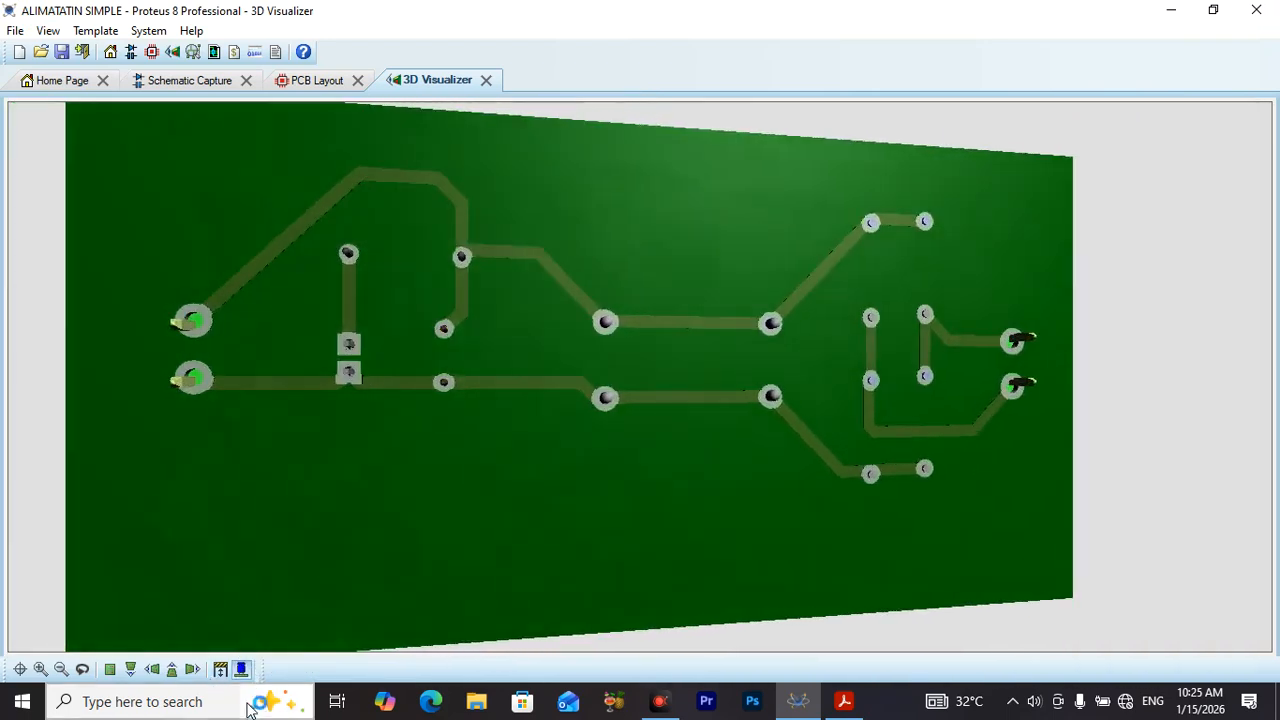
pyautogui.click(132, 671)
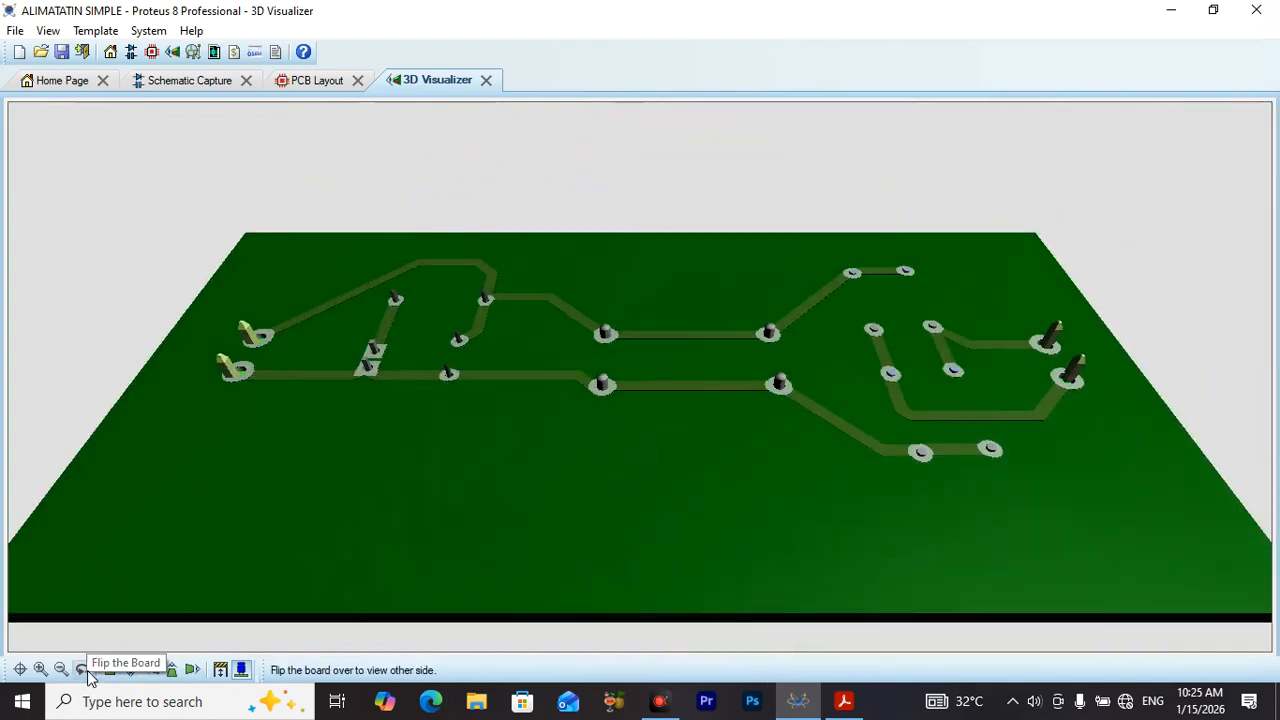
pyautogui.click(110, 670)
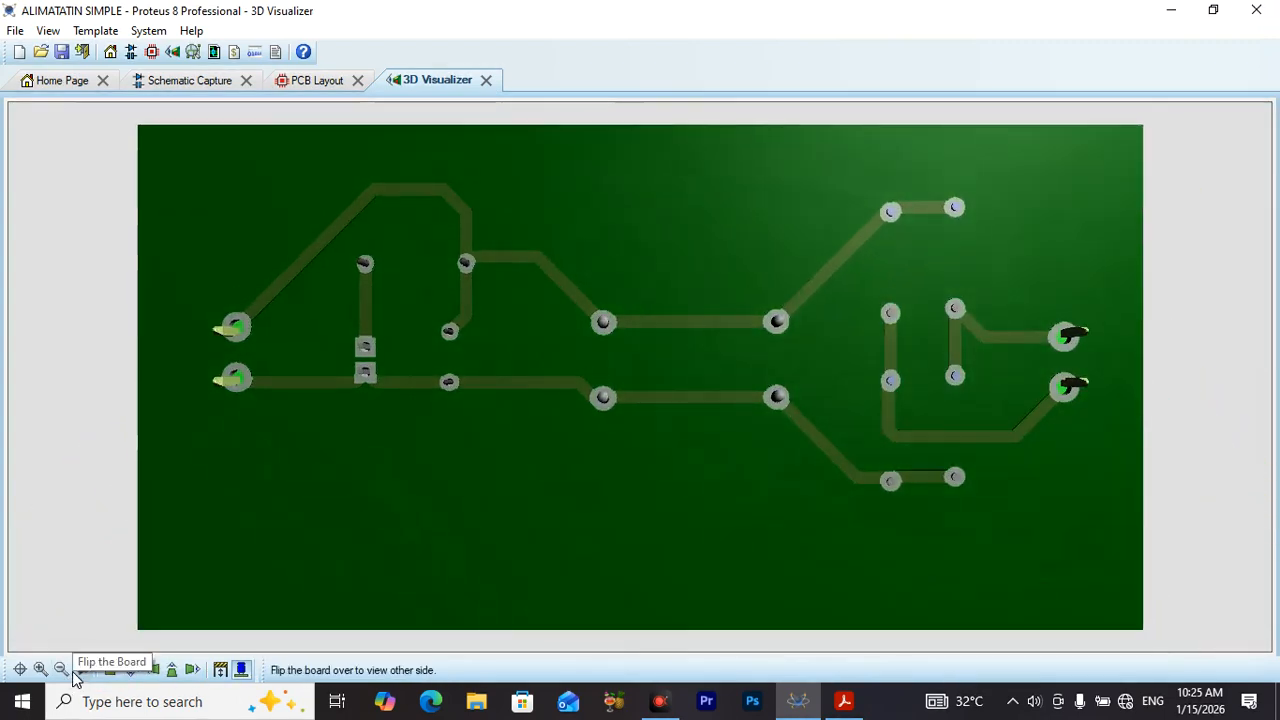
# Step: Flip the 3D board to check its component side, and return to the PCB layout
pyautogui.click(82, 670)
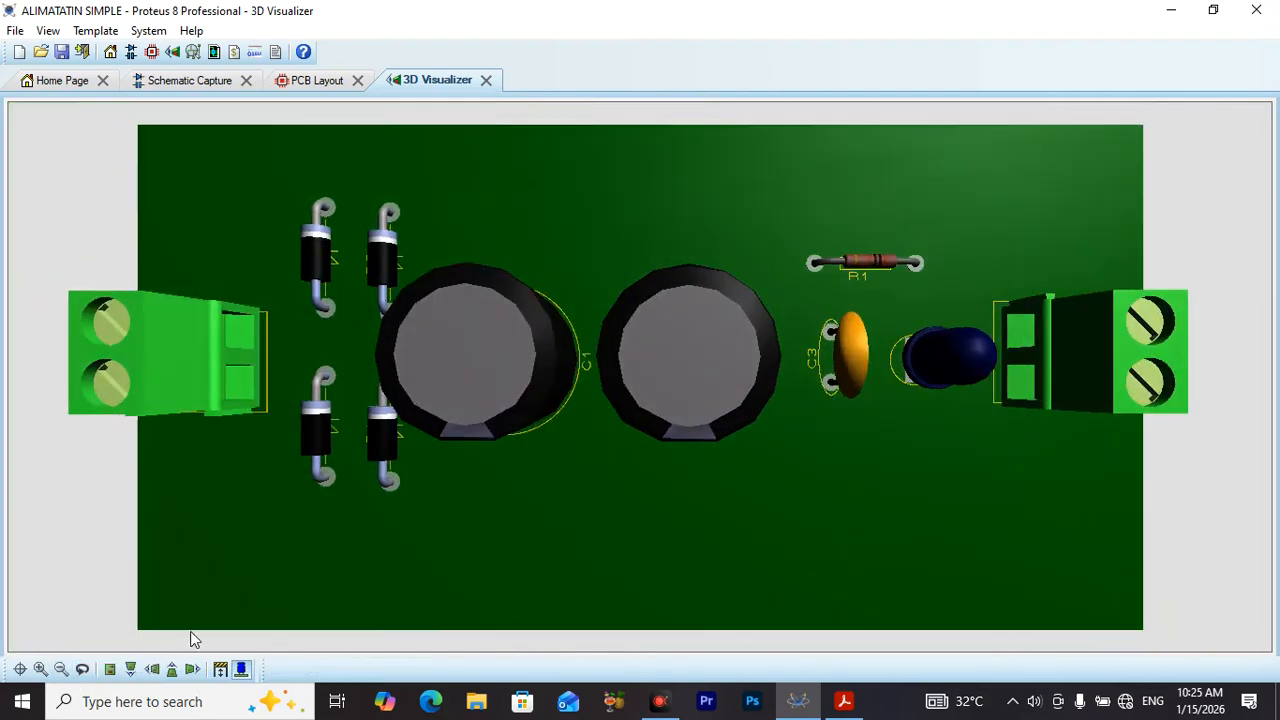
pyautogui.scroll(-3, 565, 356)
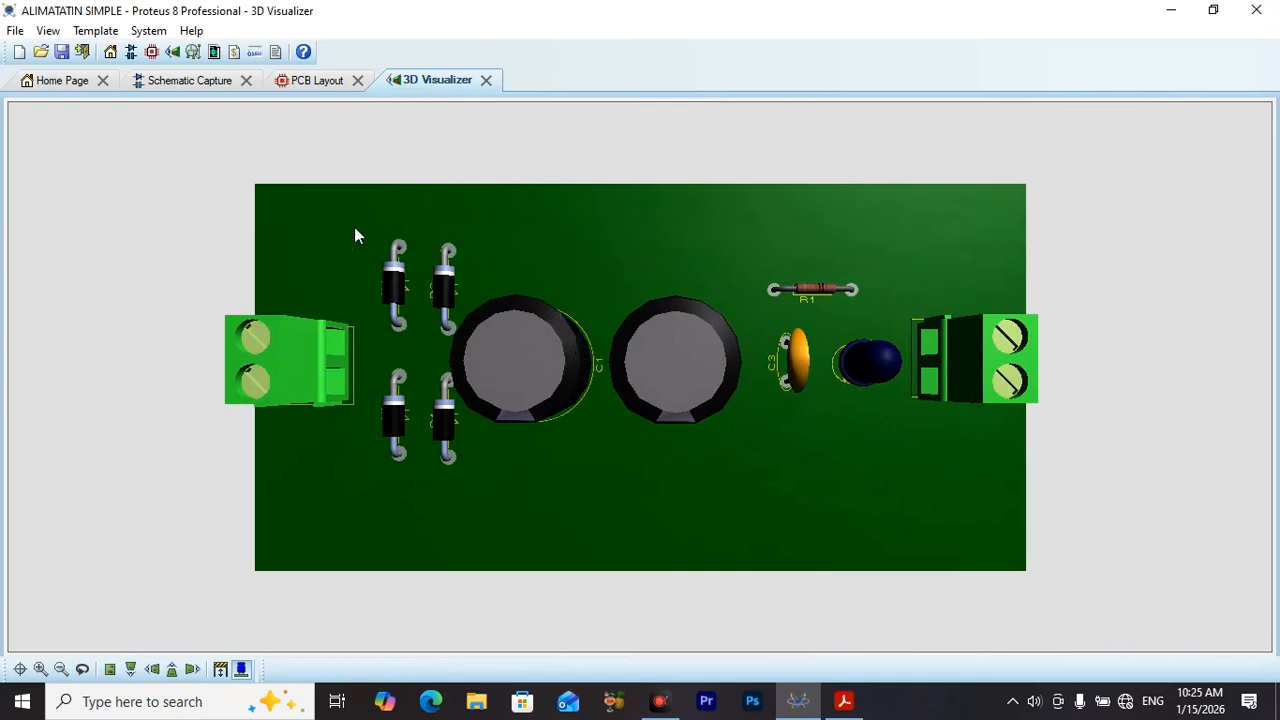
pyautogui.click(316, 86)
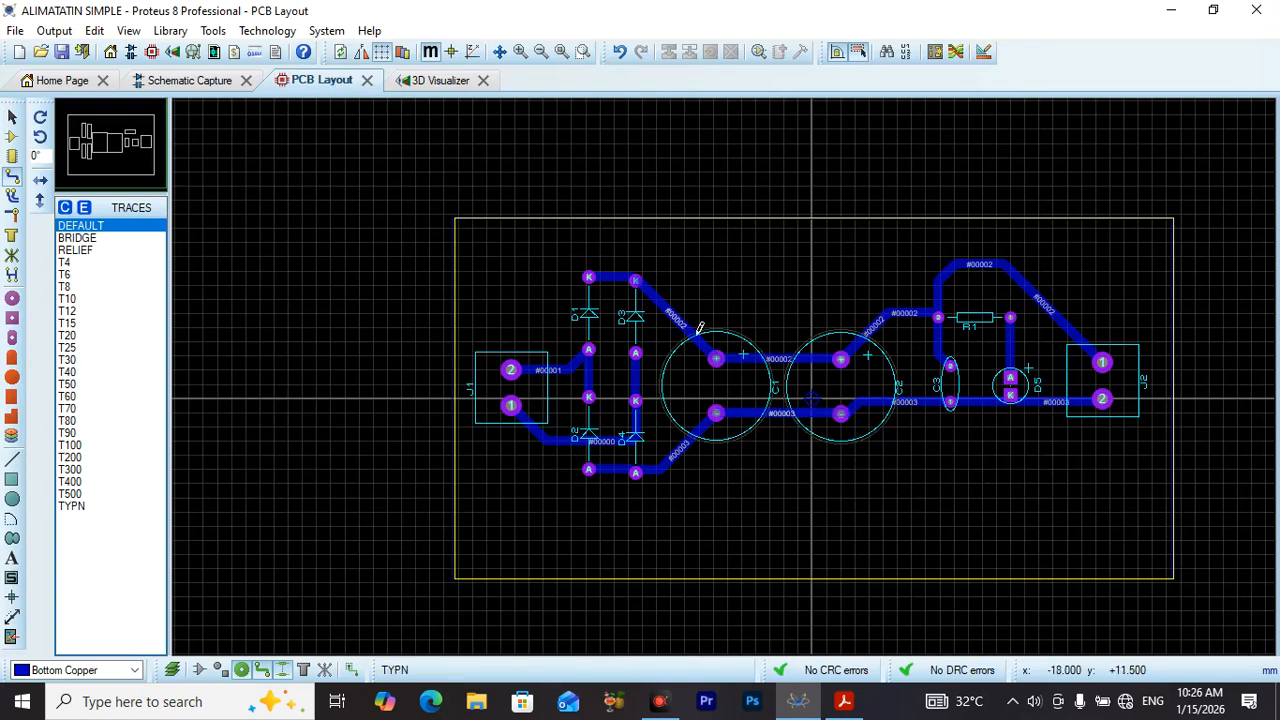
# Step: Set up a layout print with only Bottom Copper, Board Edge and Slot enabled, and move the board away from the page corner
pyautogui.click(180, 85)
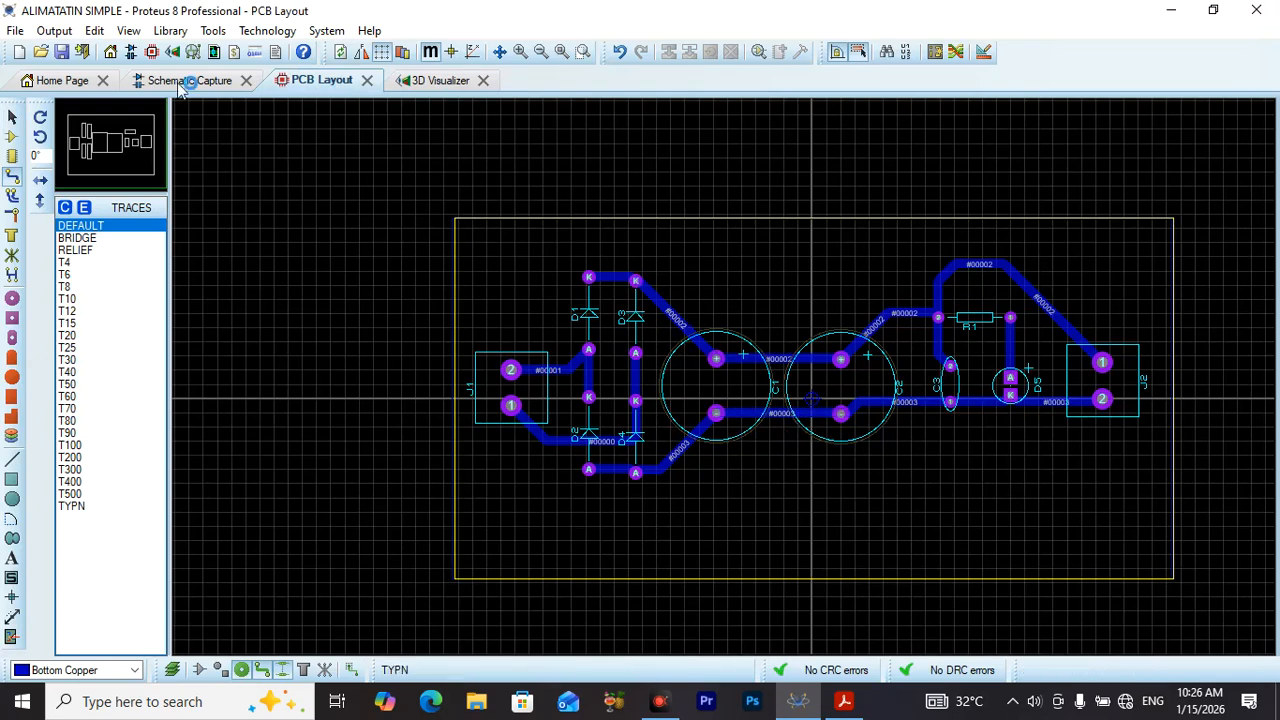
pyautogui.click(55, 31)
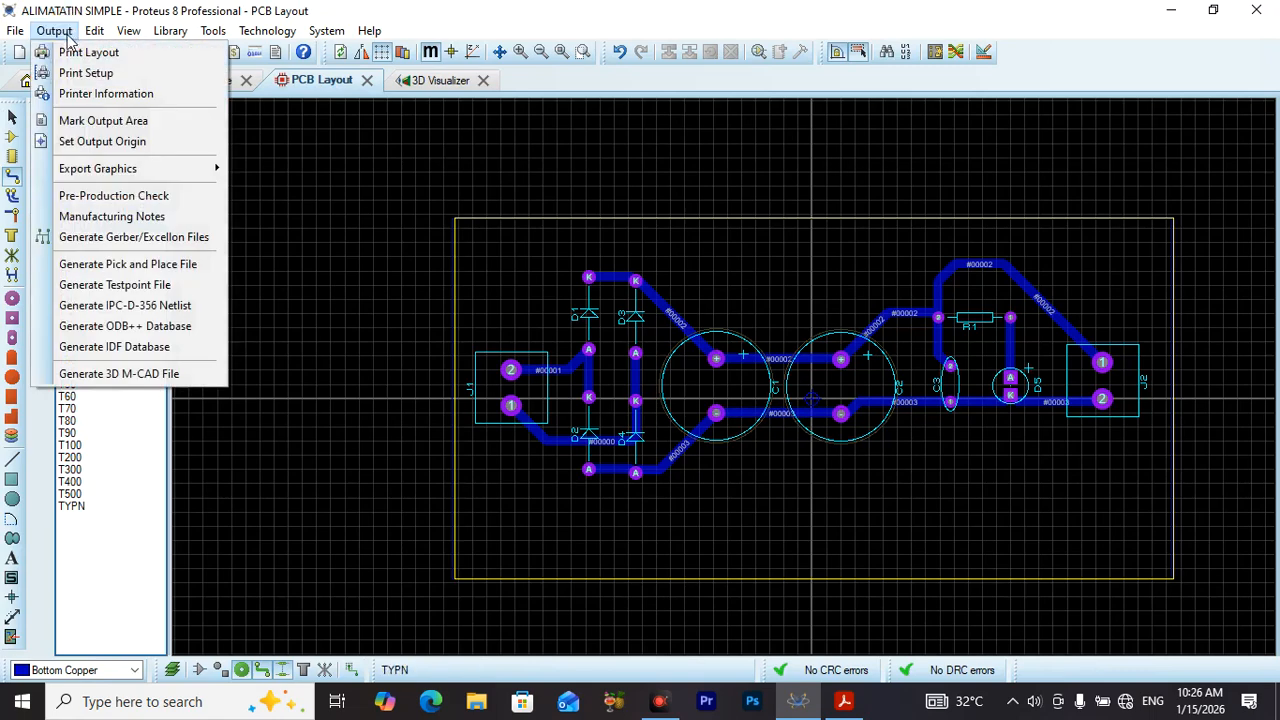
pyautogui.click(125, 56)
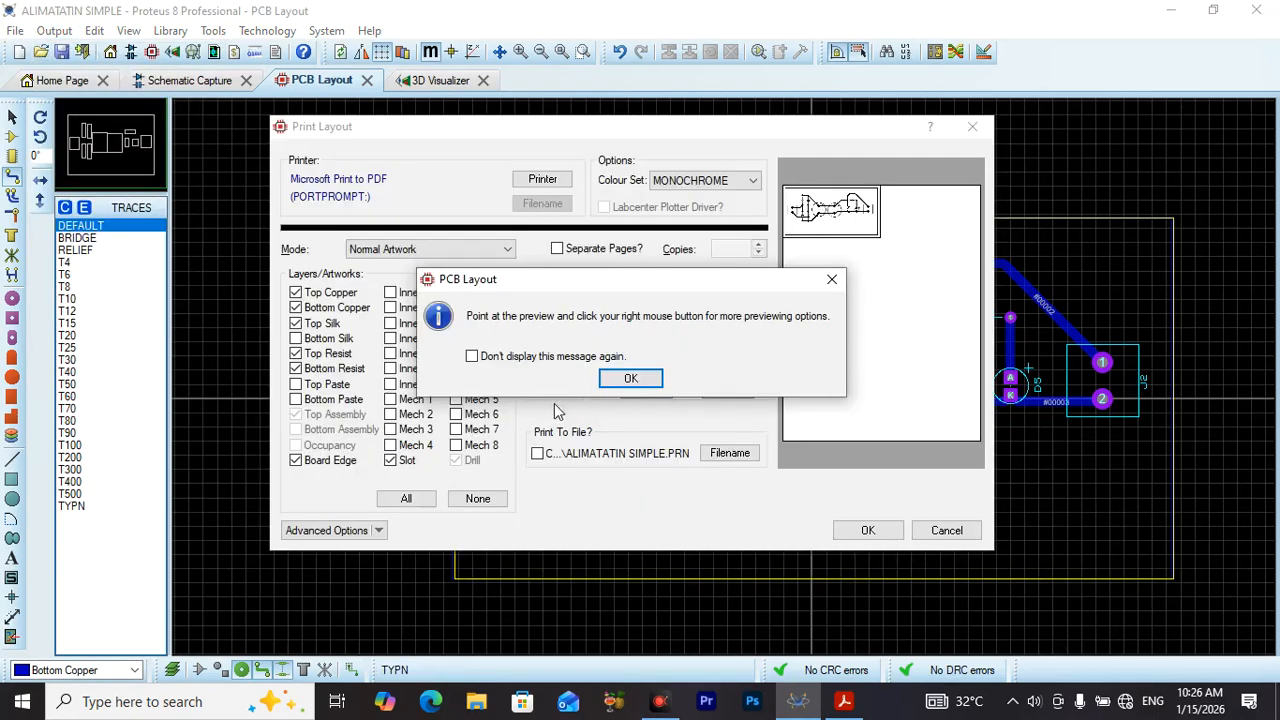
pyautogui.click(631, 378)
pyautogui.click(295, 292)
pyautogui.click(295, 323)
pyautogui.click(295, 368)
pyautogui.click(295, 354)
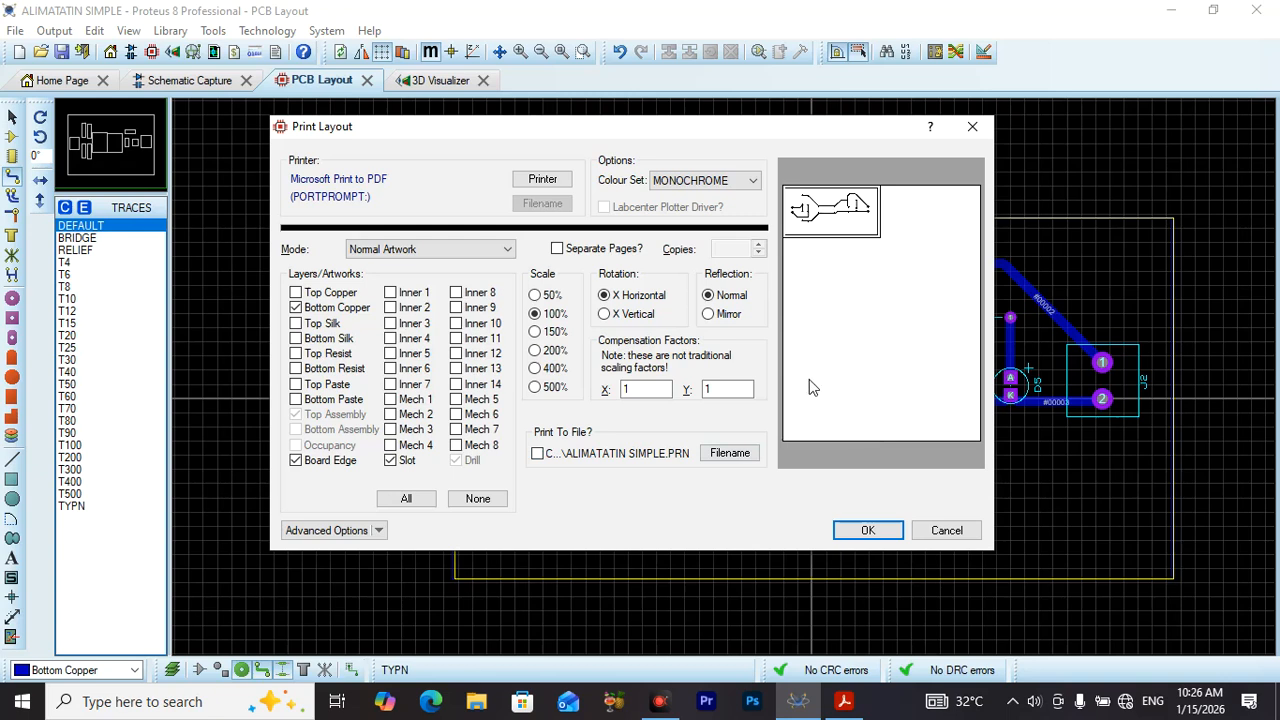
pyautogui.moveTo(855, 218); pyautogui.dragTo(876, 231)
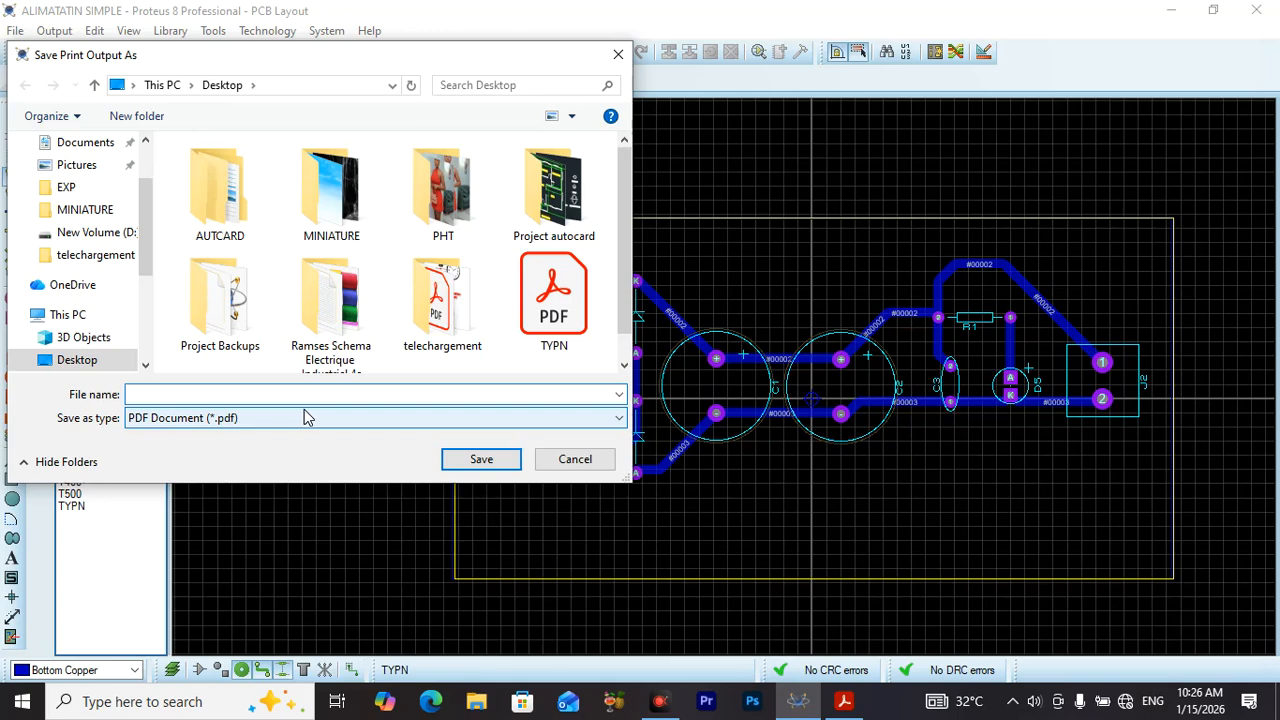
# Step: Try to save the print output to the desktop as a PDF named TYPN
pyautogui.write('TYPN')
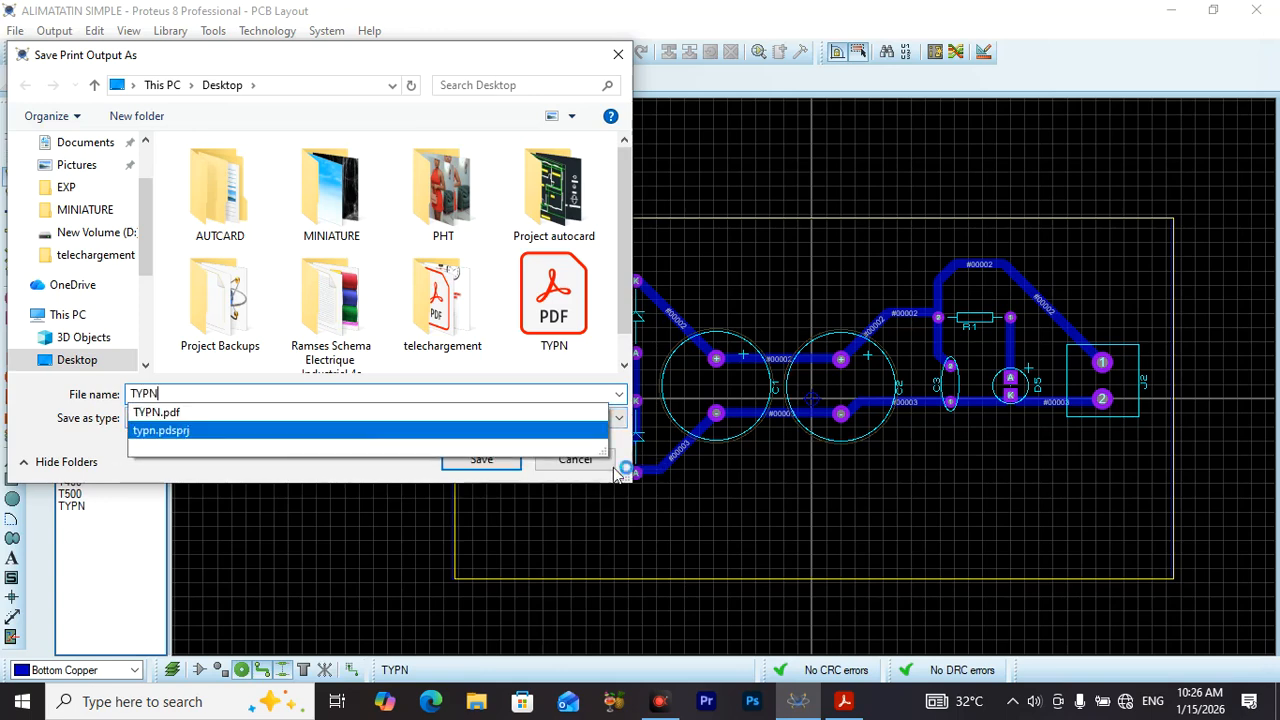
pyautogui.click(456, 464)
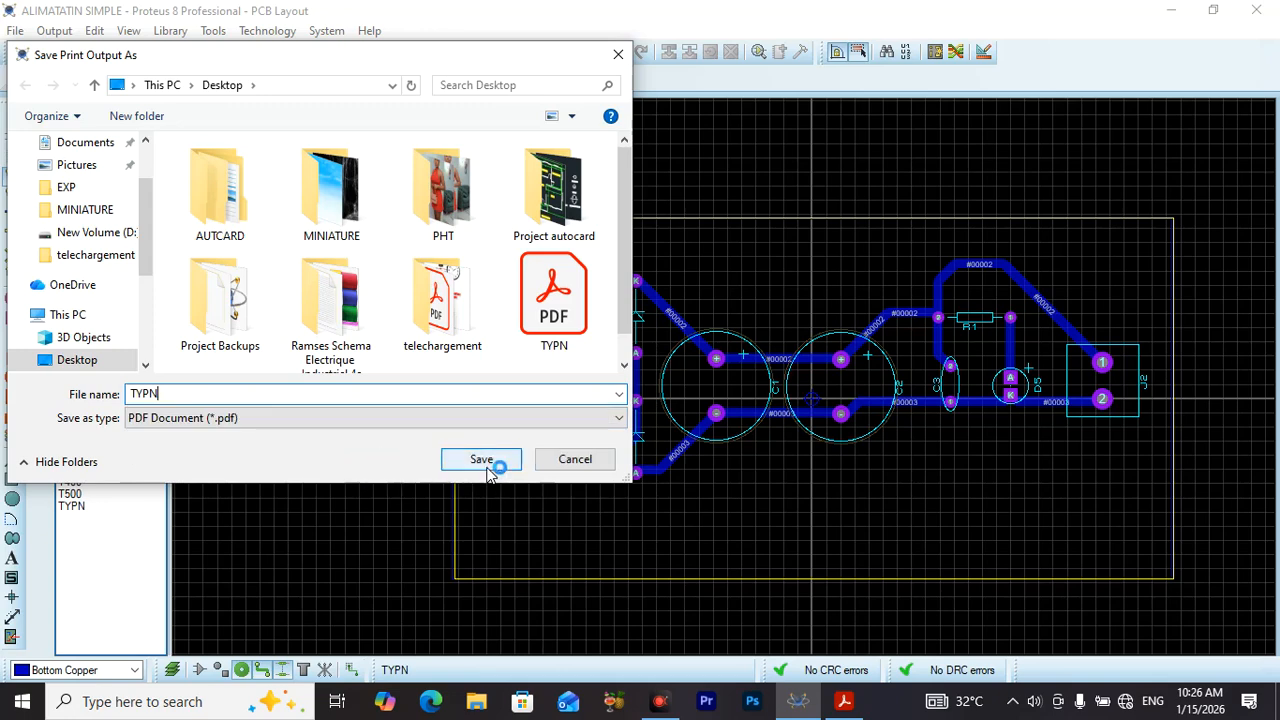
pyautogui.click(690, 356)
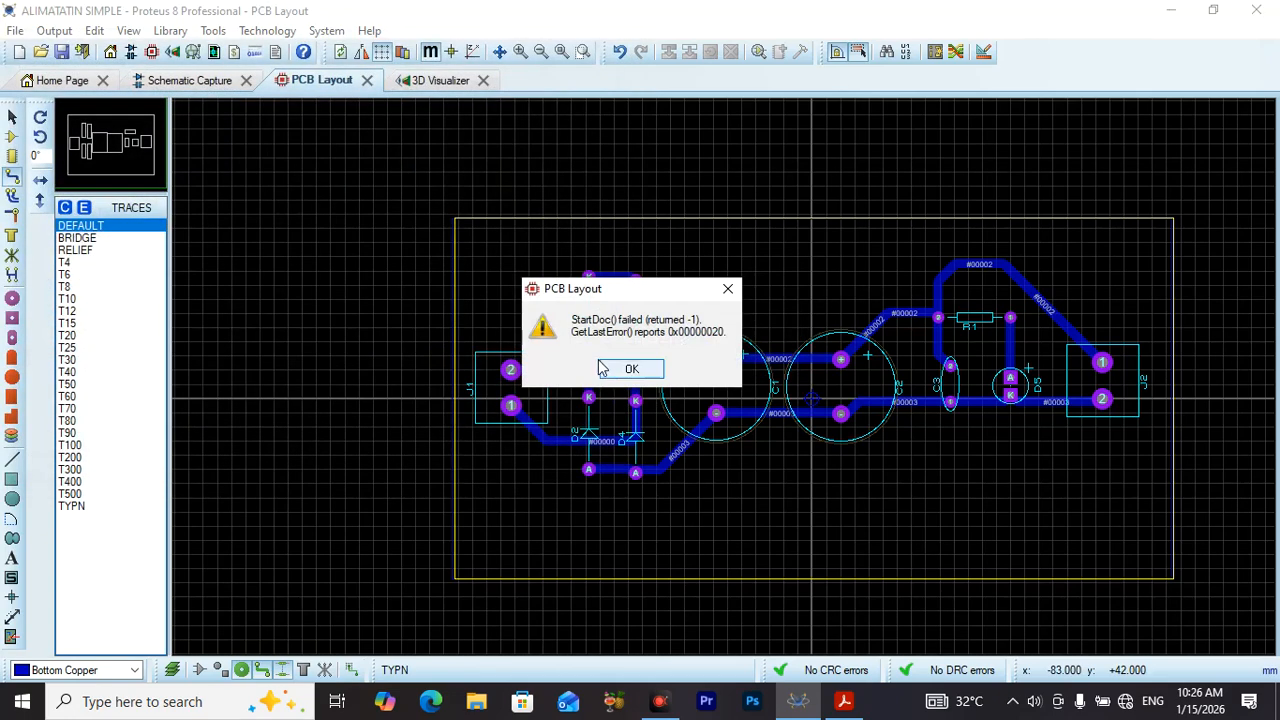
pyautogui.click(645, 377)
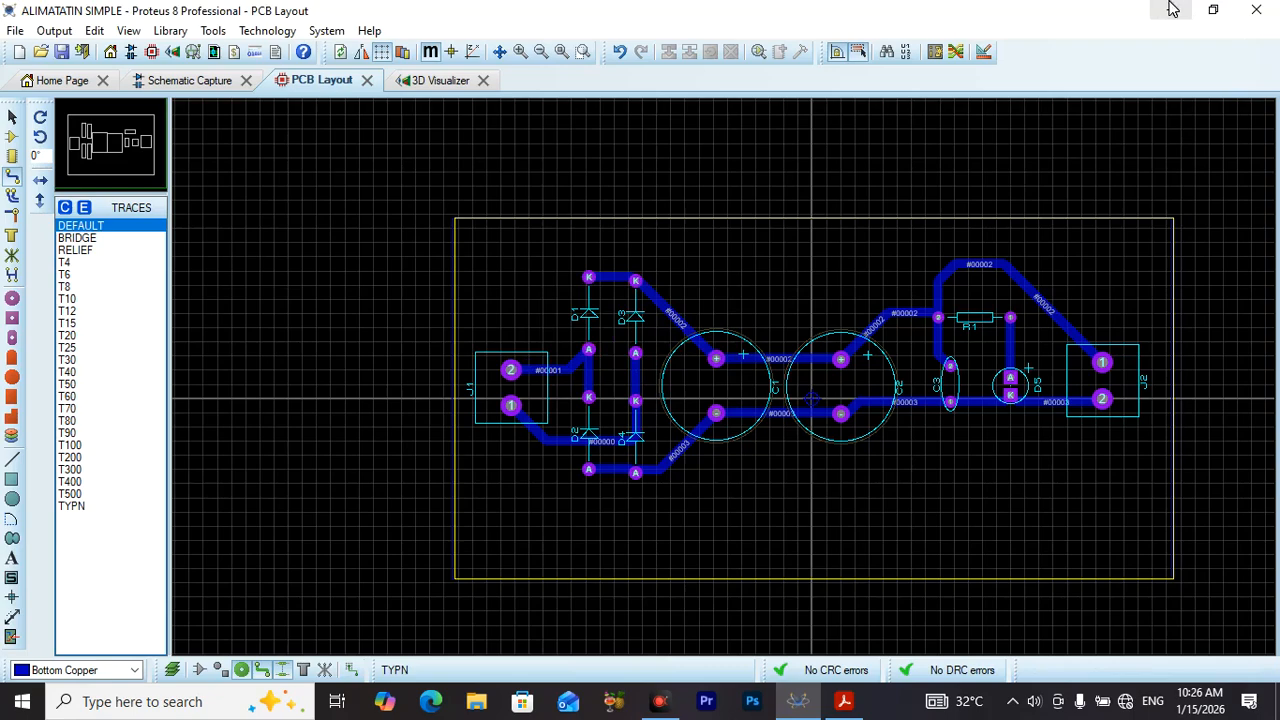
# Step: Close the PDF that is already open, reopen TYPN from the desktop to examine its tracks, close it and return to Proteus
pyautogui.click(1170, 10)
pyautogui.click(1256, 10)
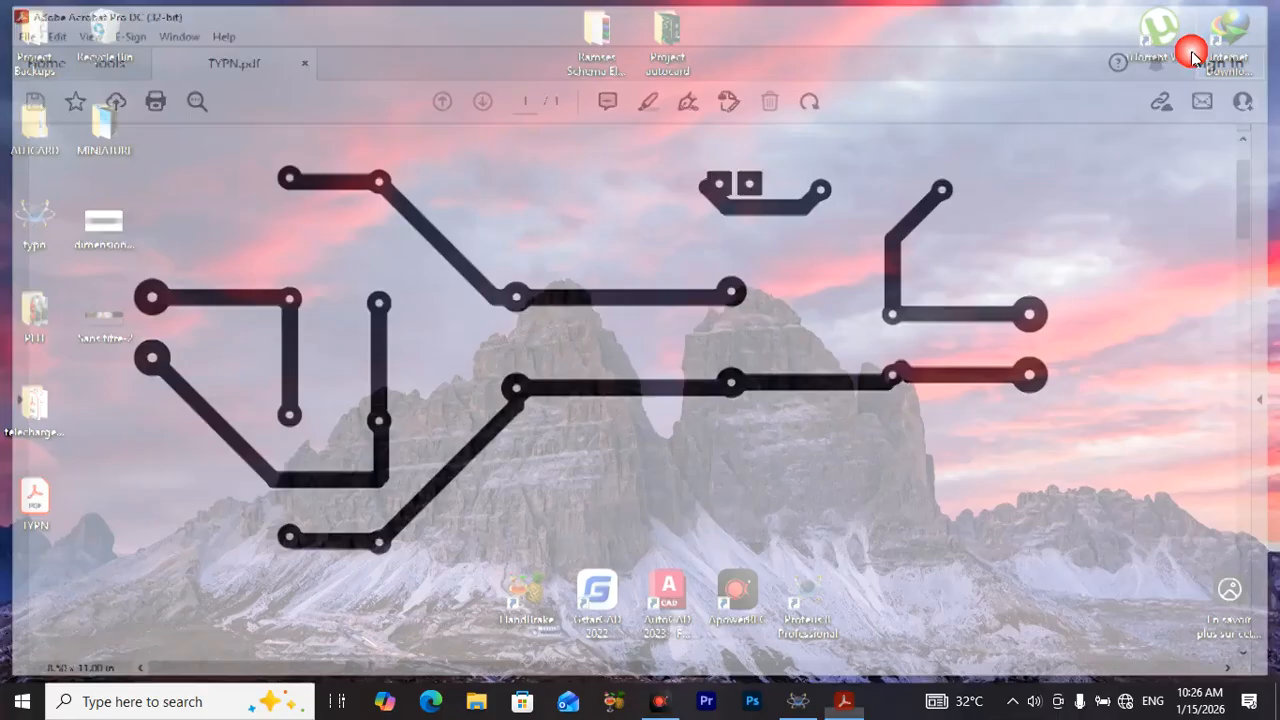
pyautogui.doubleClick(38, 502)
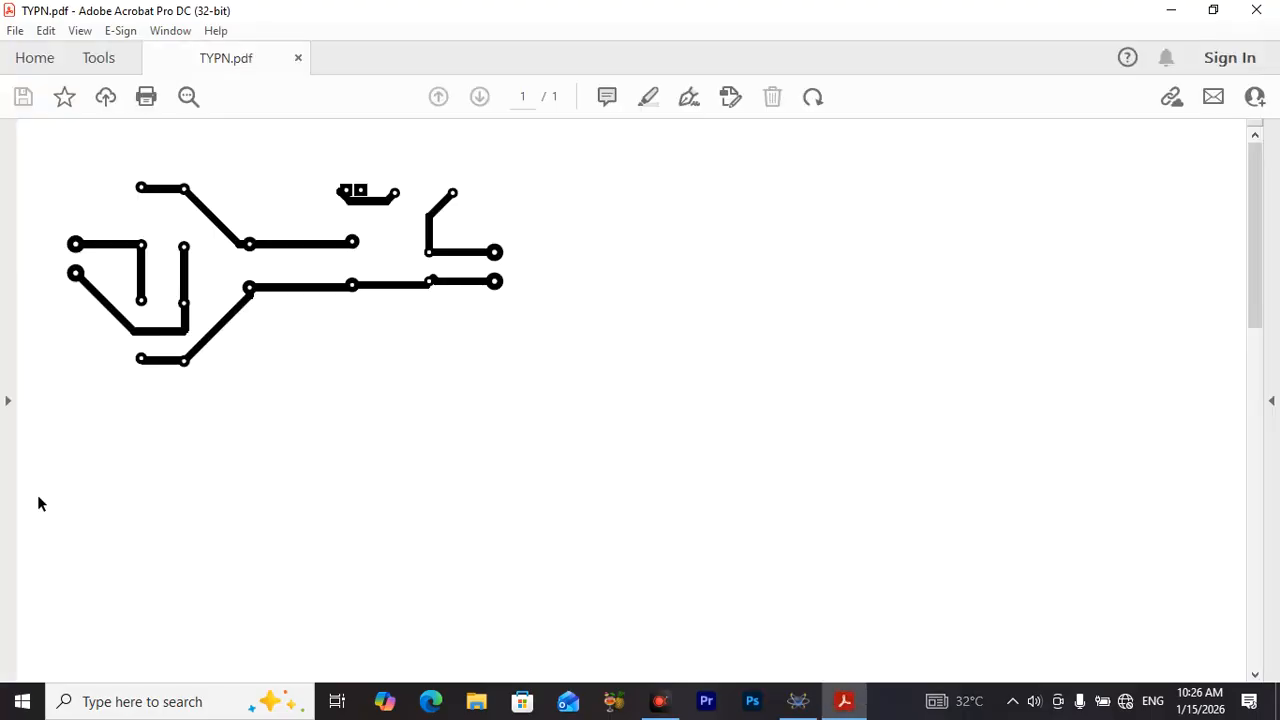
pyautogui.scroll(-3, 128, 212)
pyautogui.scroll(3, 127, 208)
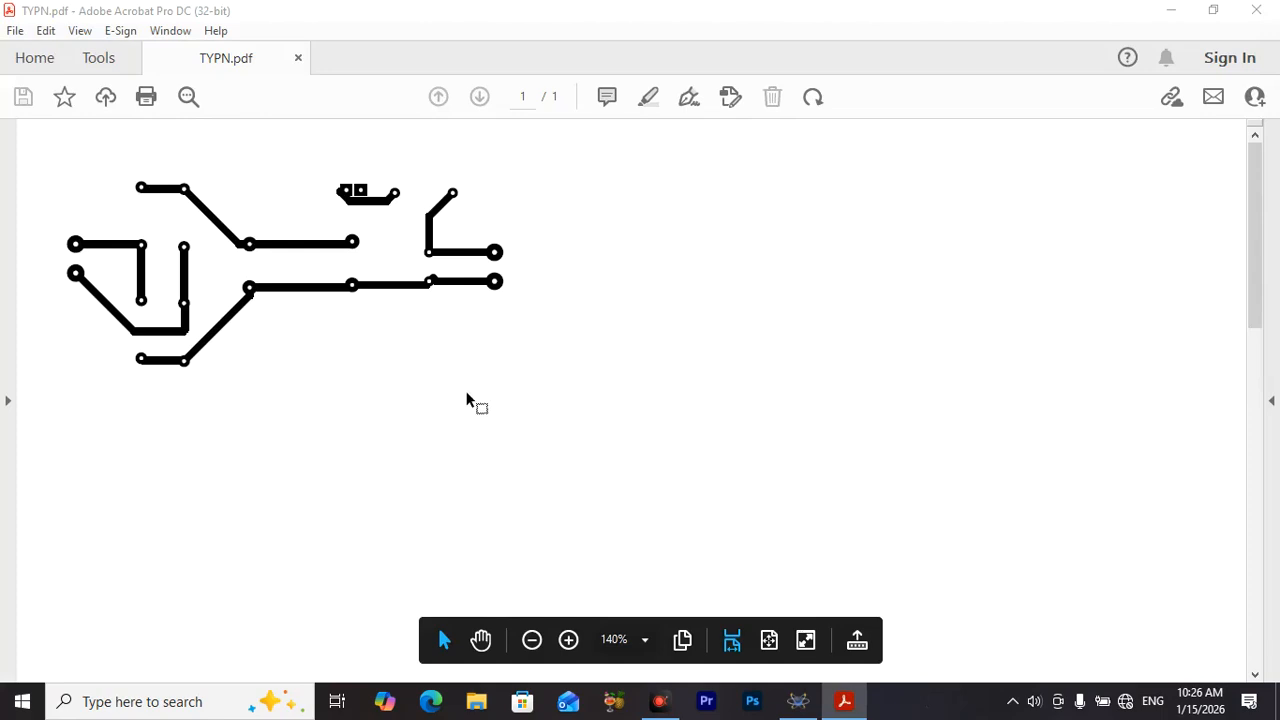
pyautogui.click(1256, 10)
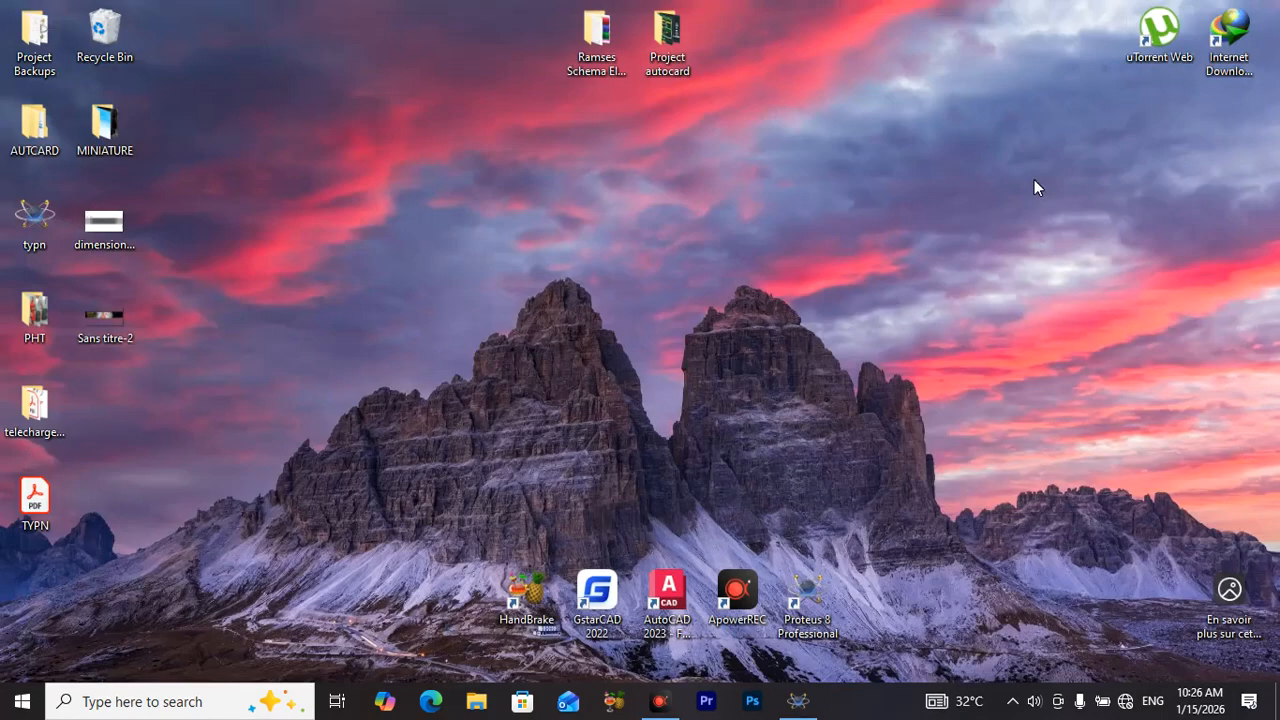
pyautogui.click(797, 703)
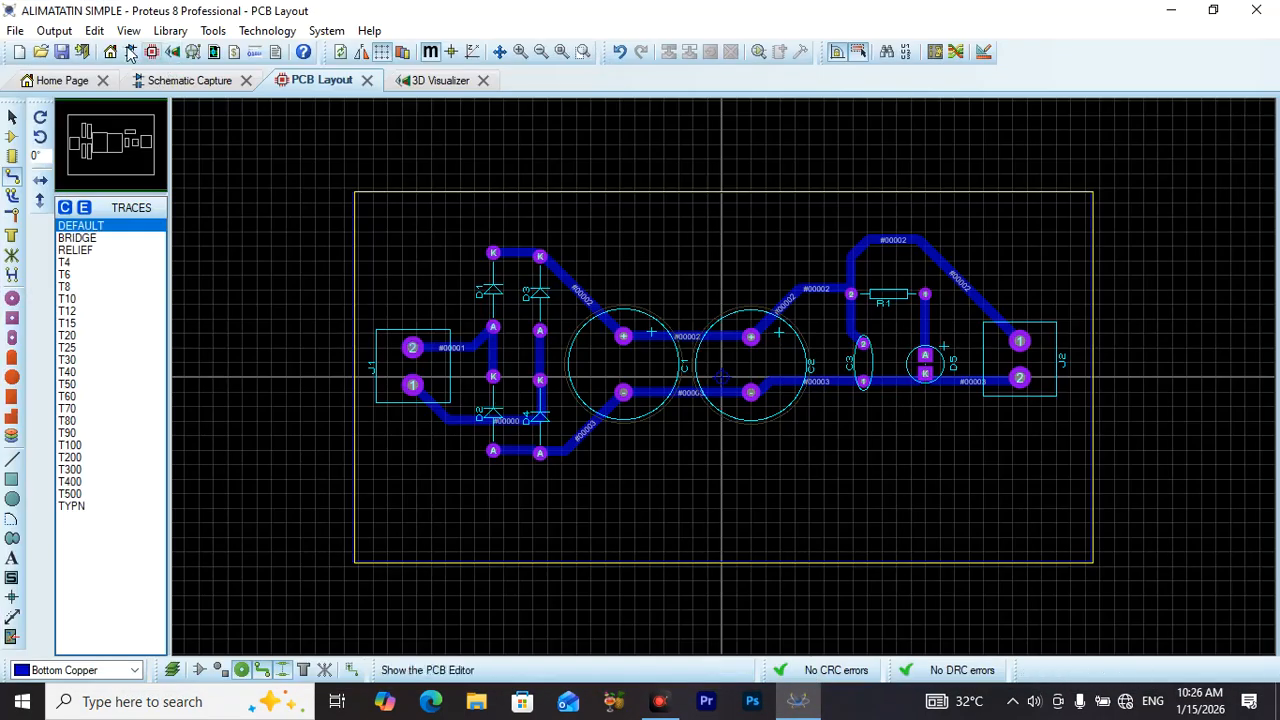
# Step: Set up a new layout print without the Top Copper, Top Silk, Top Resist and Bottom Resist layers, keeping Bottom Copper and Board Edge
pyautogui.click(55, 31)
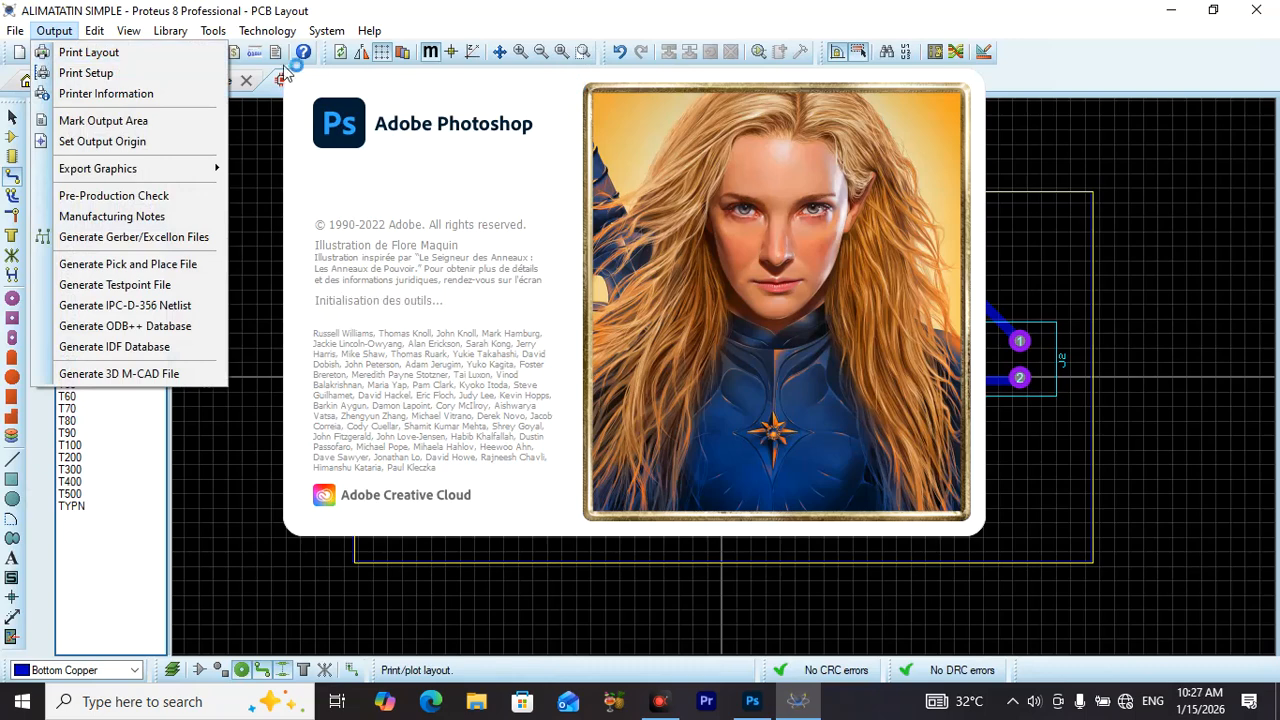
pyautogui.click(154, 57)
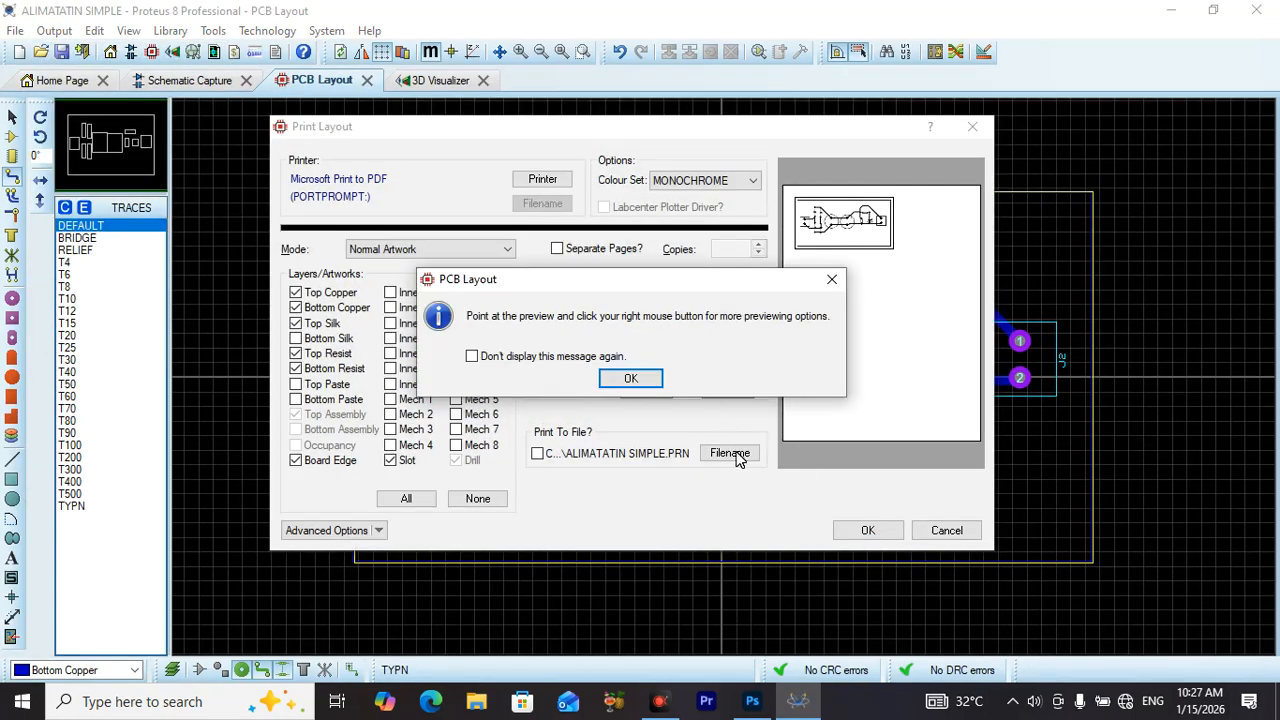
pyautogui.click(636, 378)
pyautogui.click(298, 293)
pyautogui.click(298, 323)
pyautogui.click(298, 353)
pyautogui.click(298, 368)
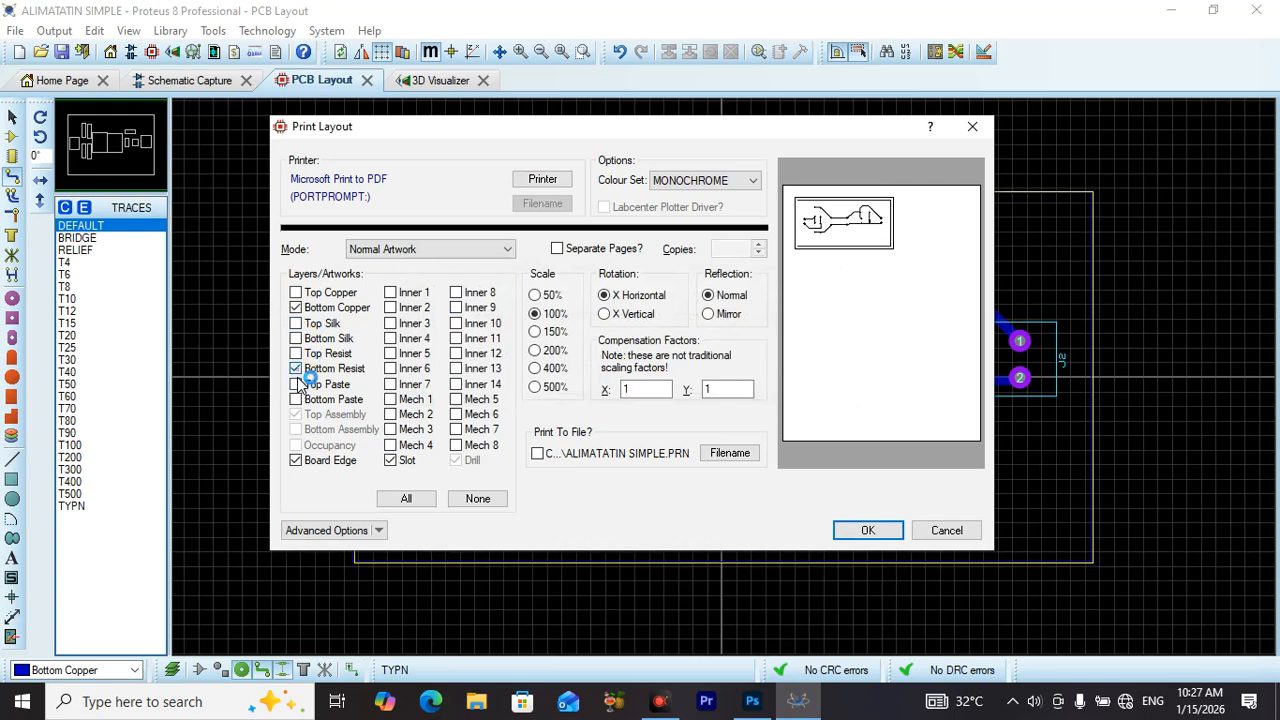
# Step: Print the bottom copper artwork to a PDF named TYPN1 on the desktop
pyautogui.click(878, 535)
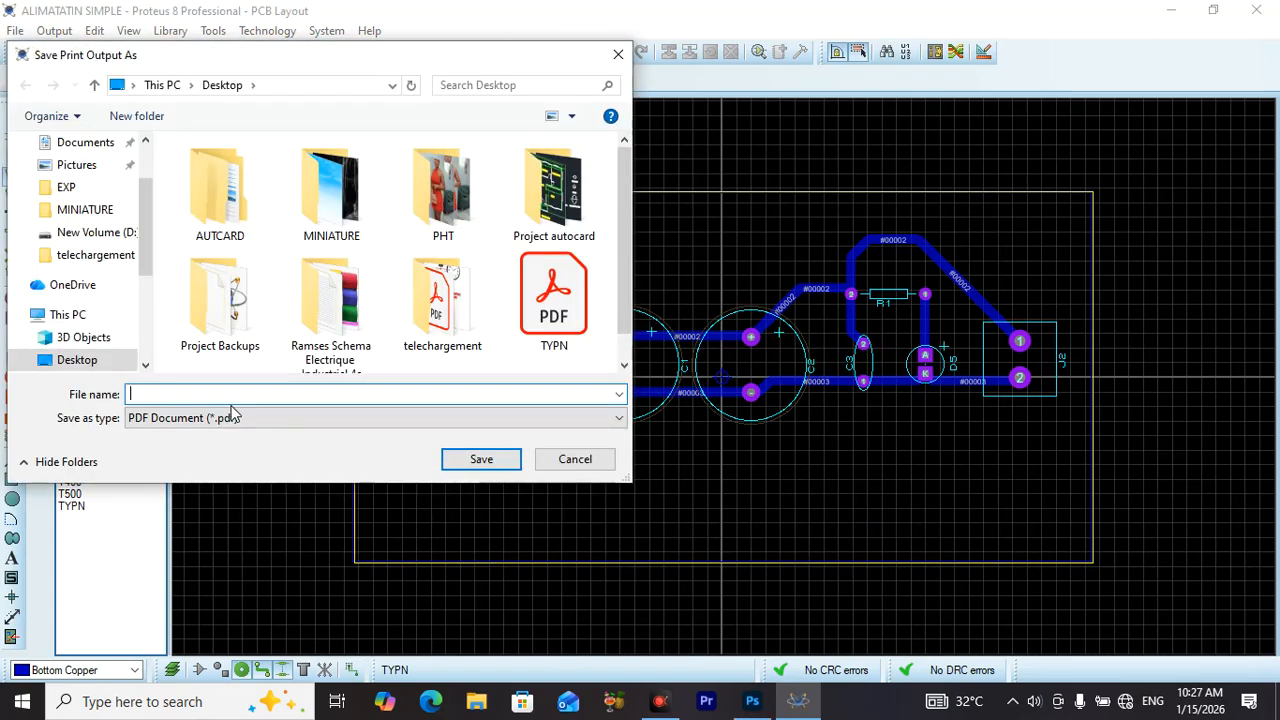
pyautogui.write('TYPN1')
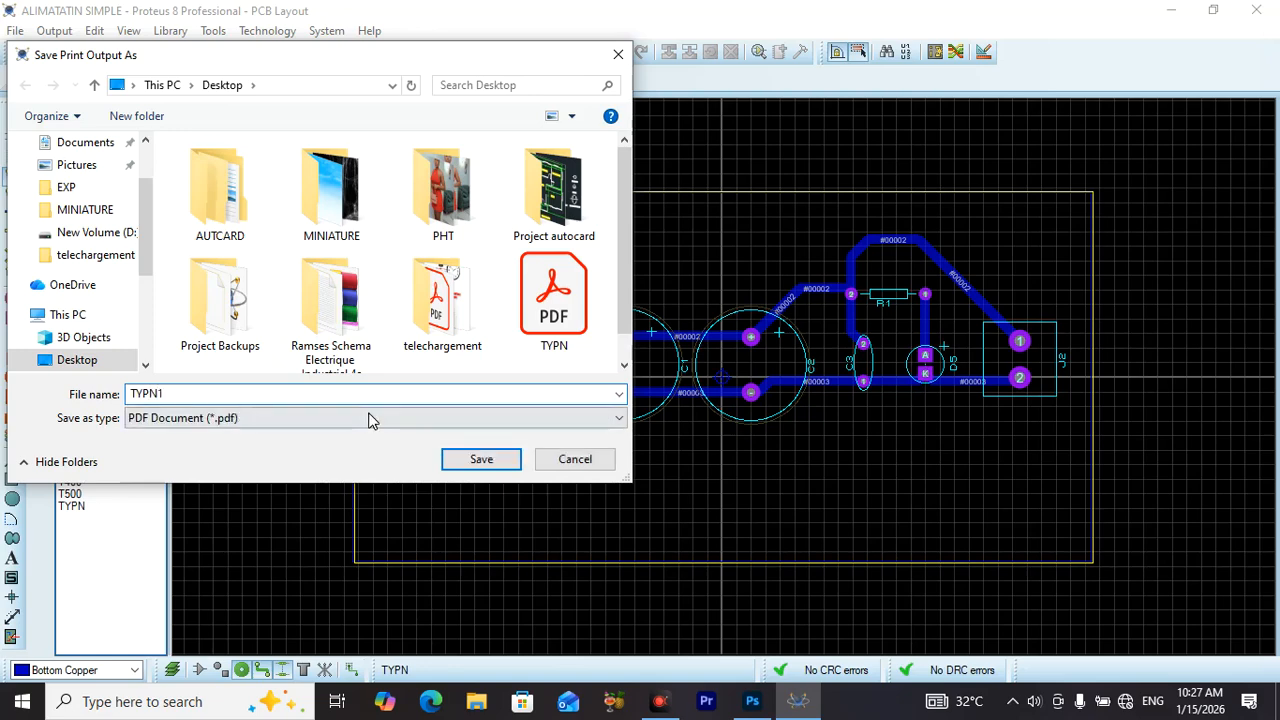
pyautogui.click(484, 458)
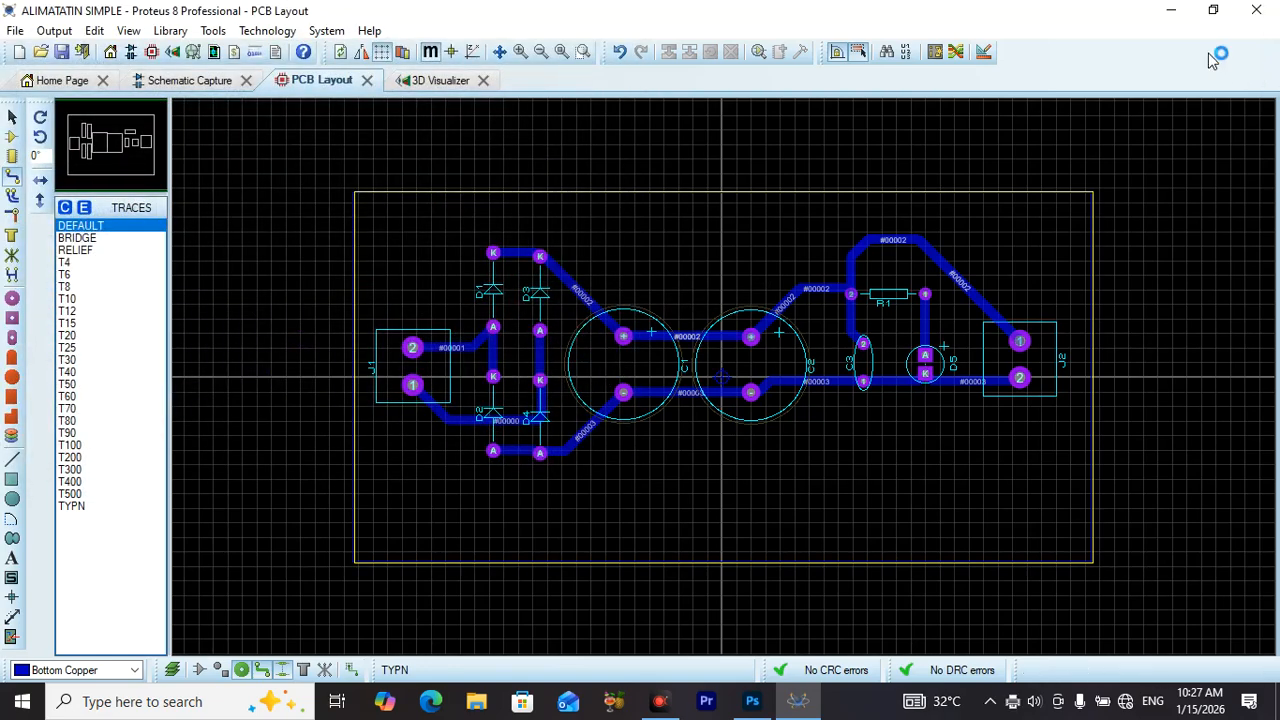
# Step: Close the Photoshop window, open TYPN1 from the desktop to check the printed tracks, and switch back to Proteus
pyautogui.click(1181, 11)
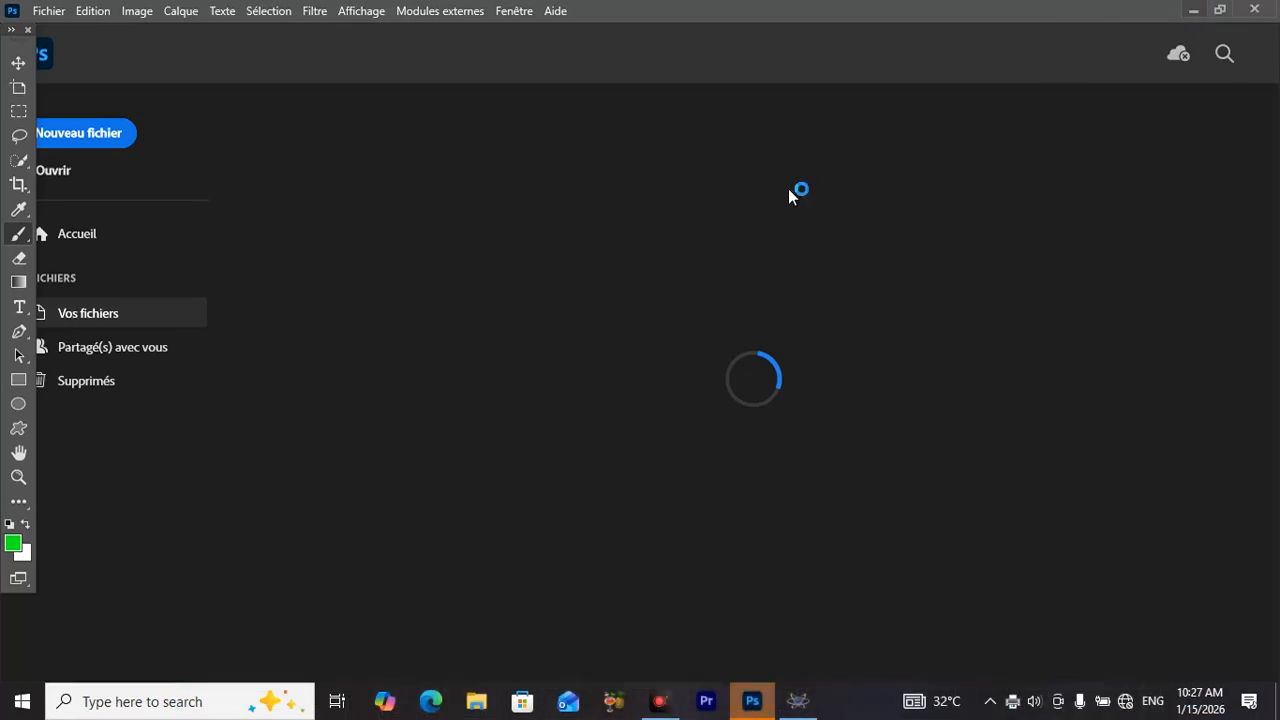
pyautogui.click(1253, 10)
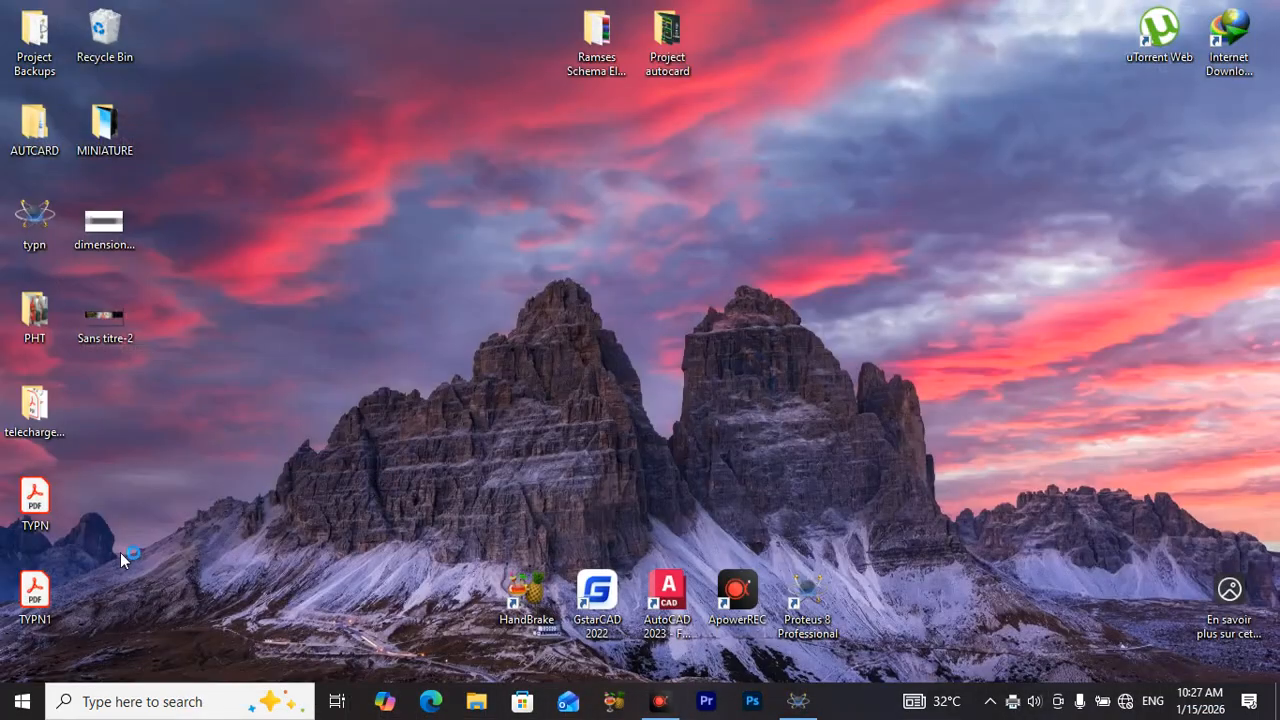
pyautogui.doubleClick(46, 600)
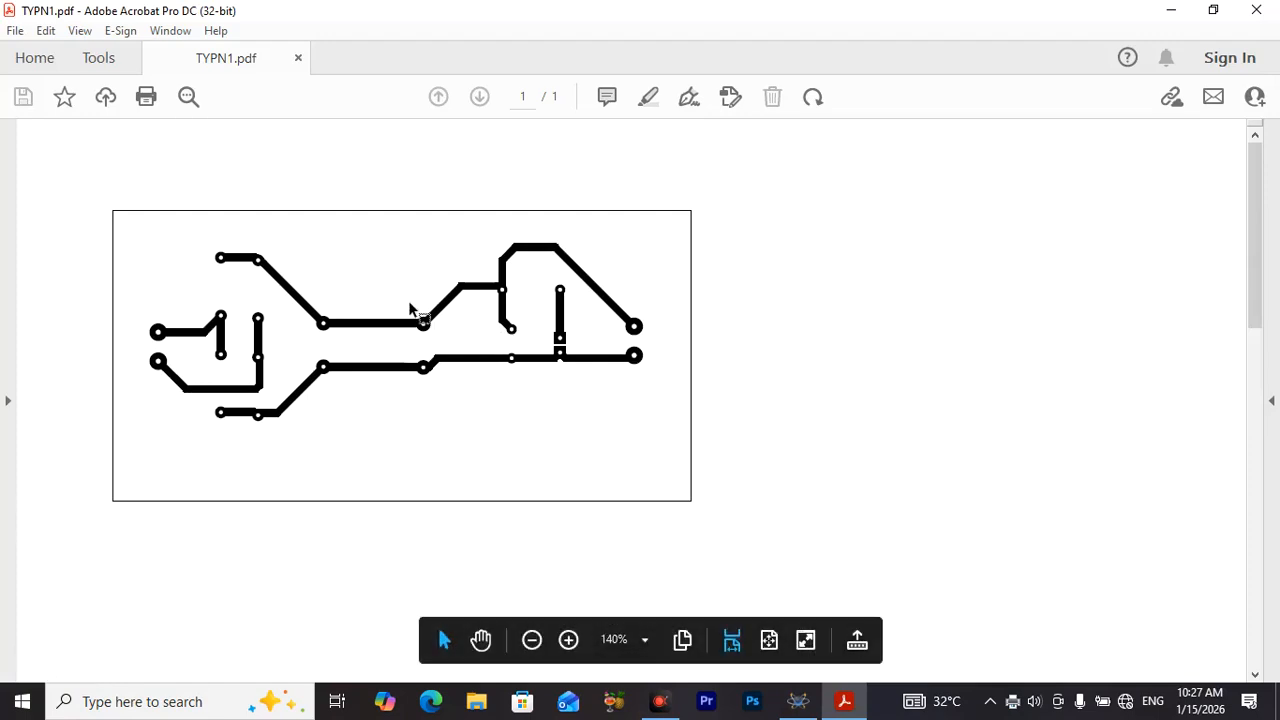
pyautogui.click(797, 701)
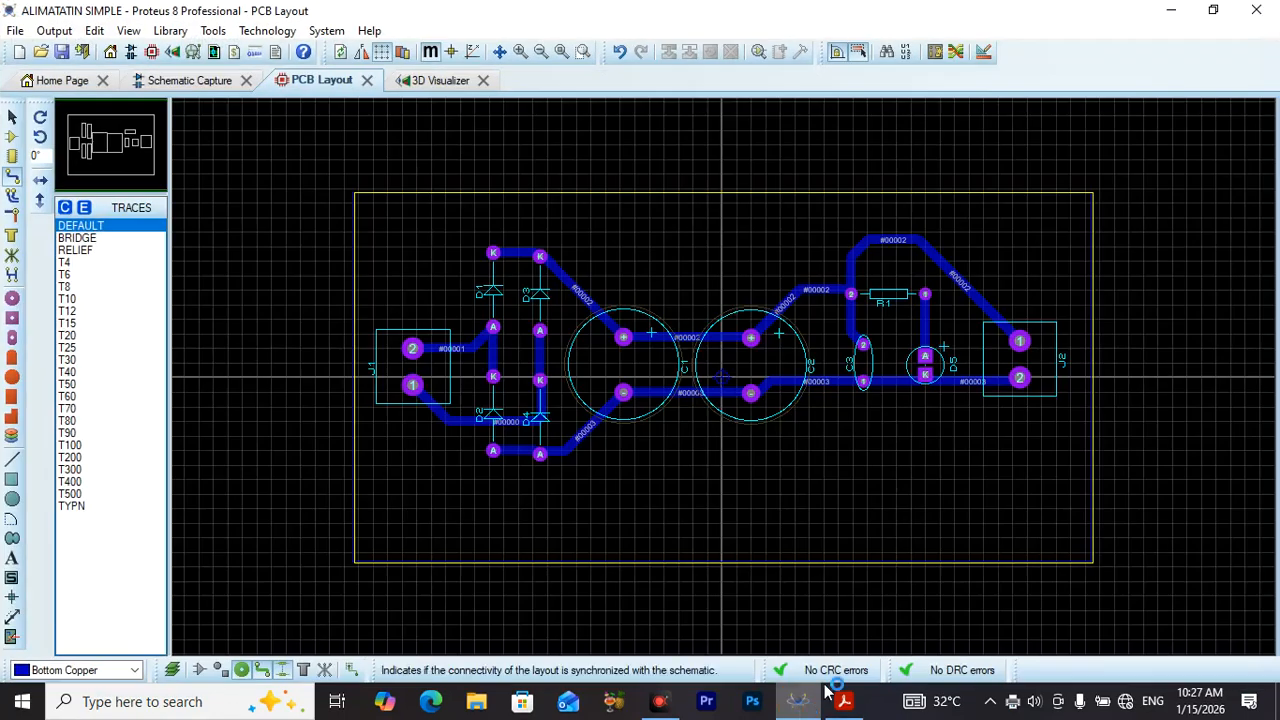
# Step: Set up another layout print with Bottom Copper excluded, keeping Top Copper, Top Silk, both resist layers and Board Edge
pyautogui.click(58, 31)
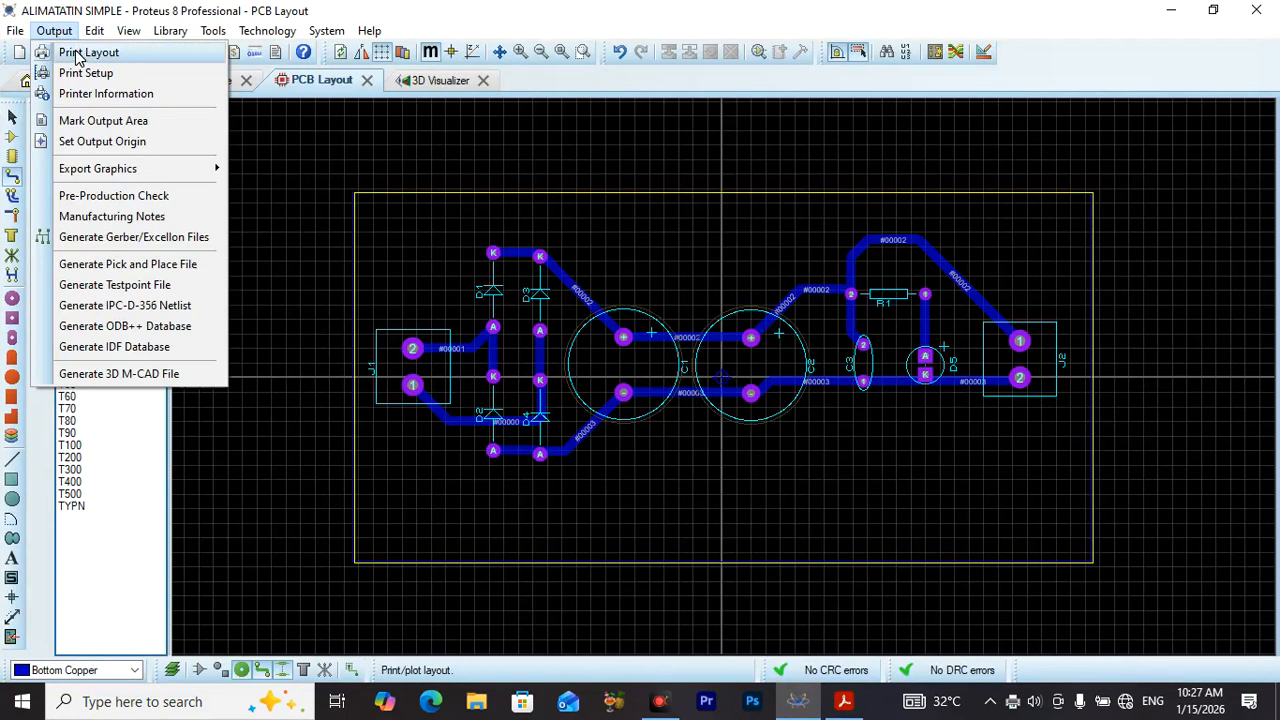
pyautogui.click(86, 53)
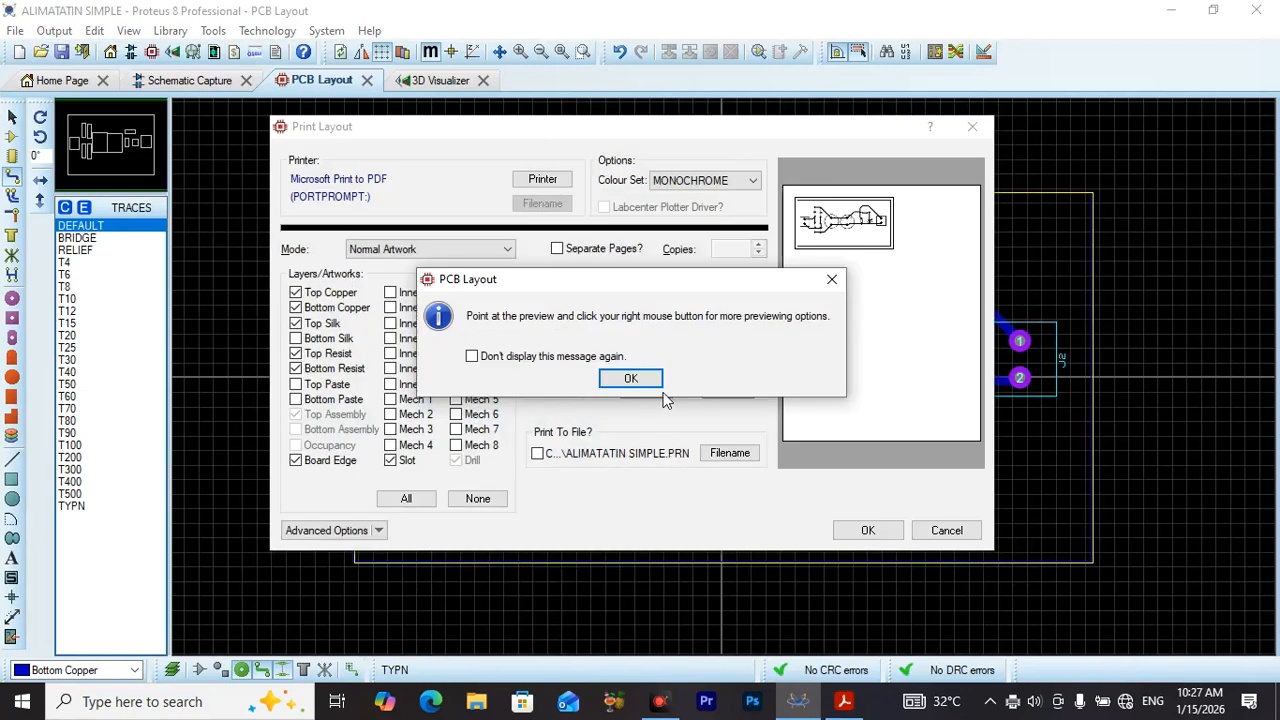
pyautogui.click(631, 381)
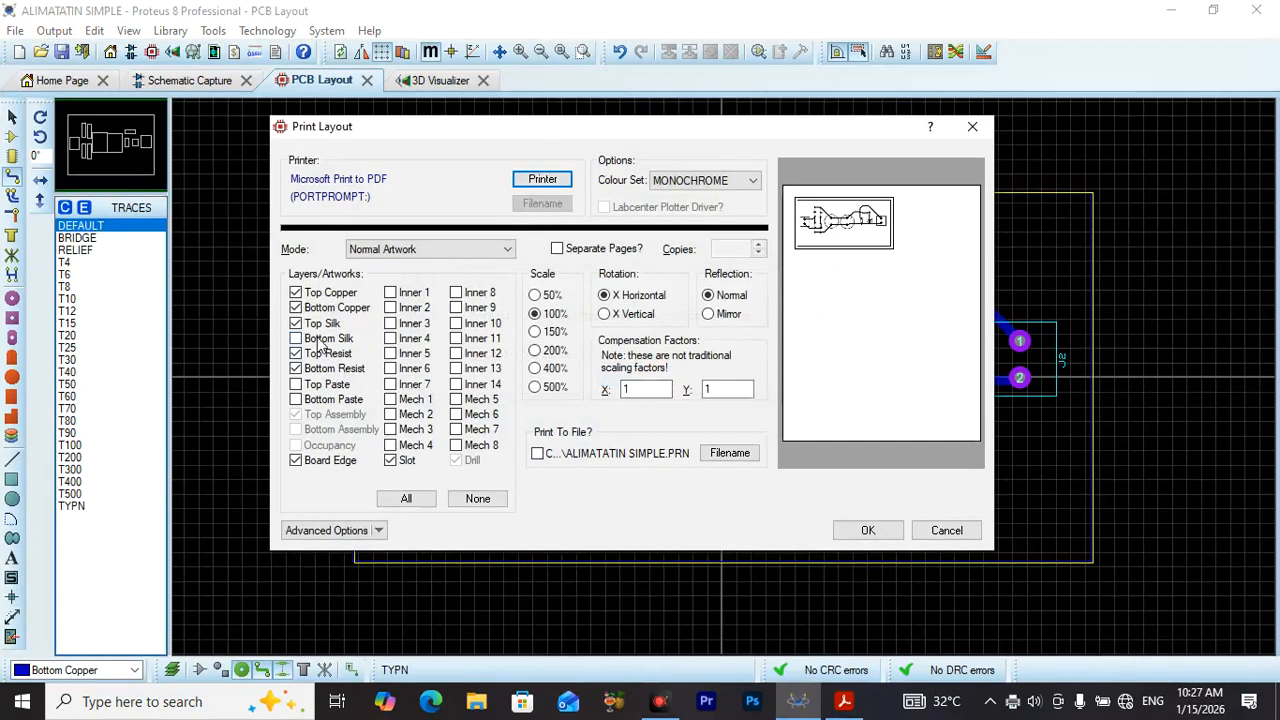
pyautogui.click(298, 309)
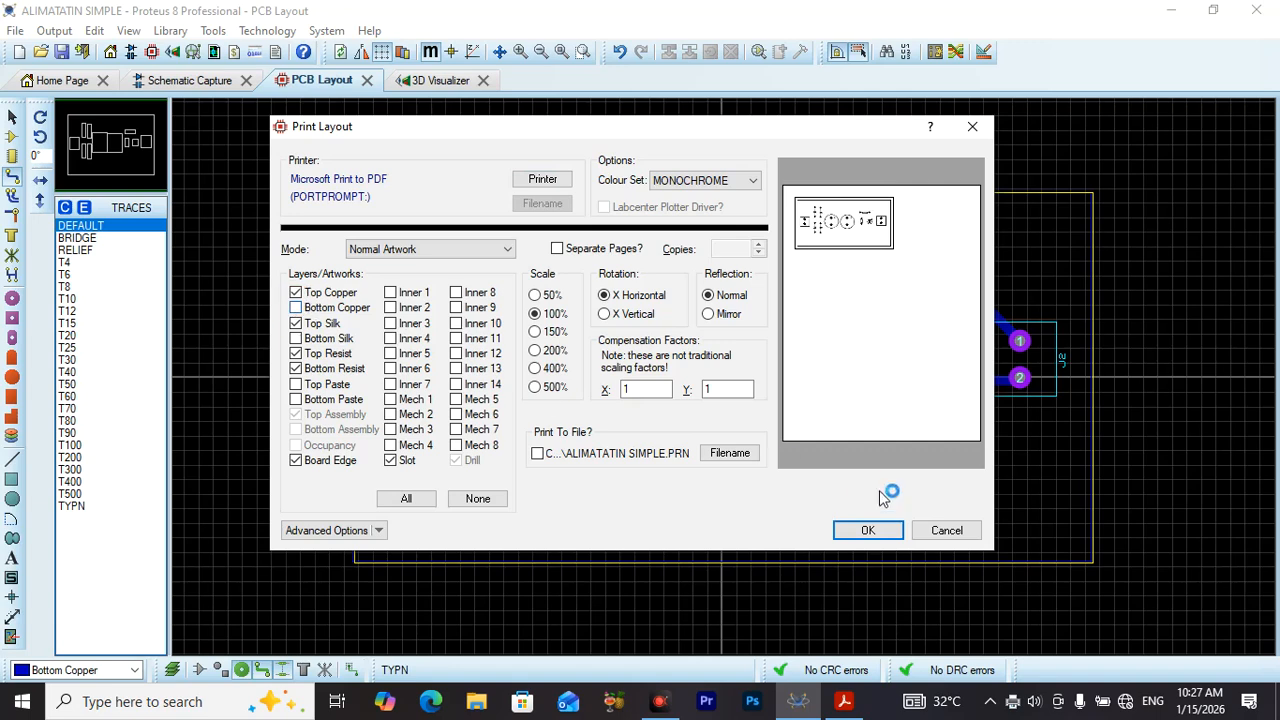
# Step: Print the component-side artwork to a PDF named TYPN2 on the desktop
pyautogui.click(868, 530)
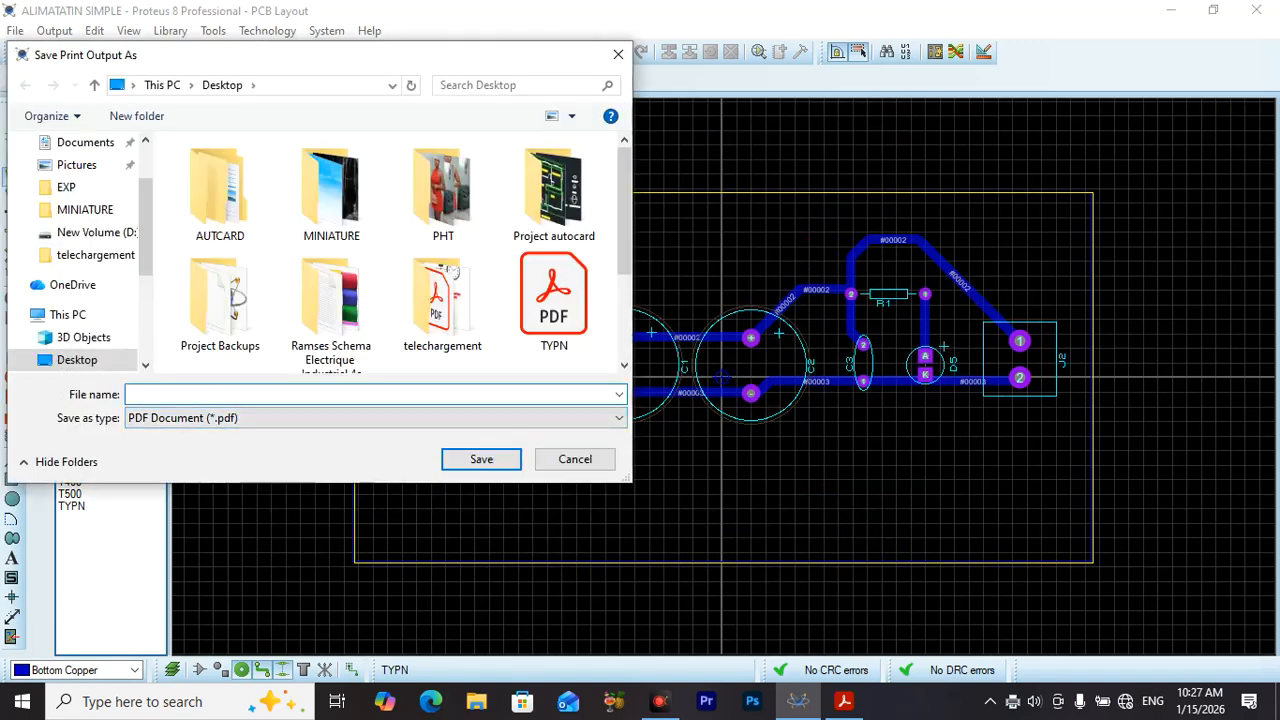
pyautogui.write('TYP')
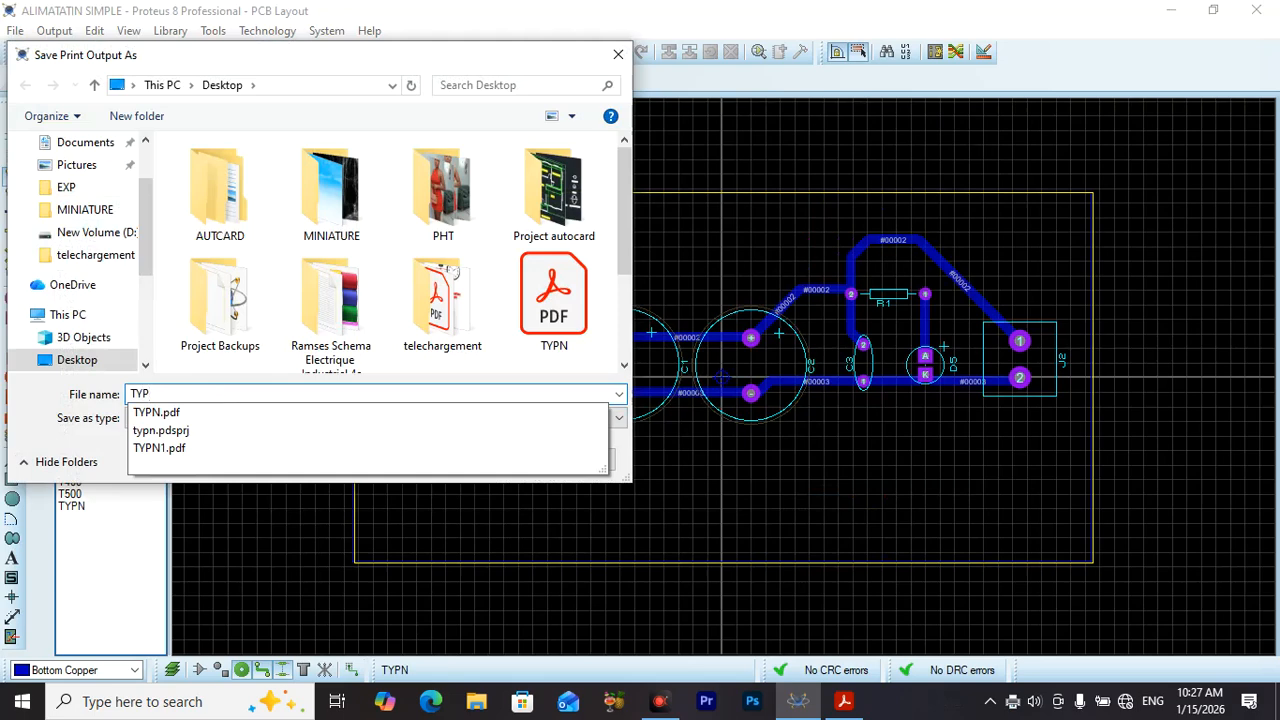
pyautogui.write('N2')
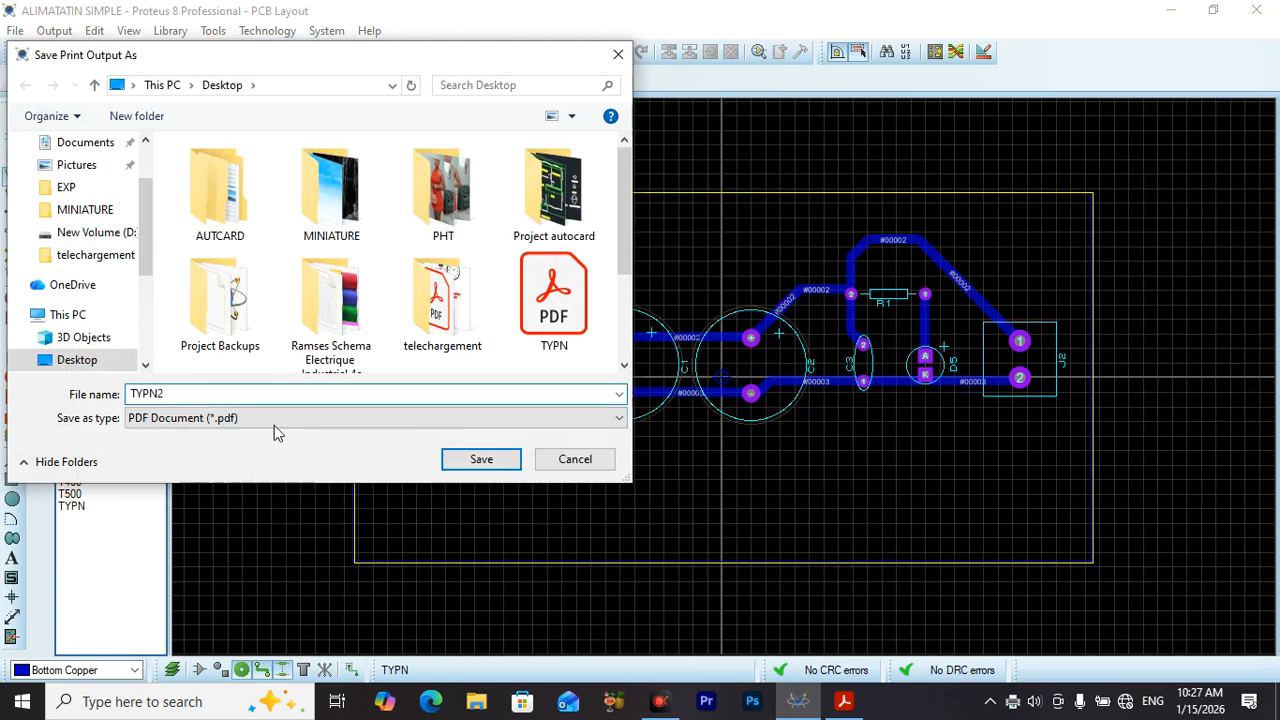
pyautogui.click(500, 463)
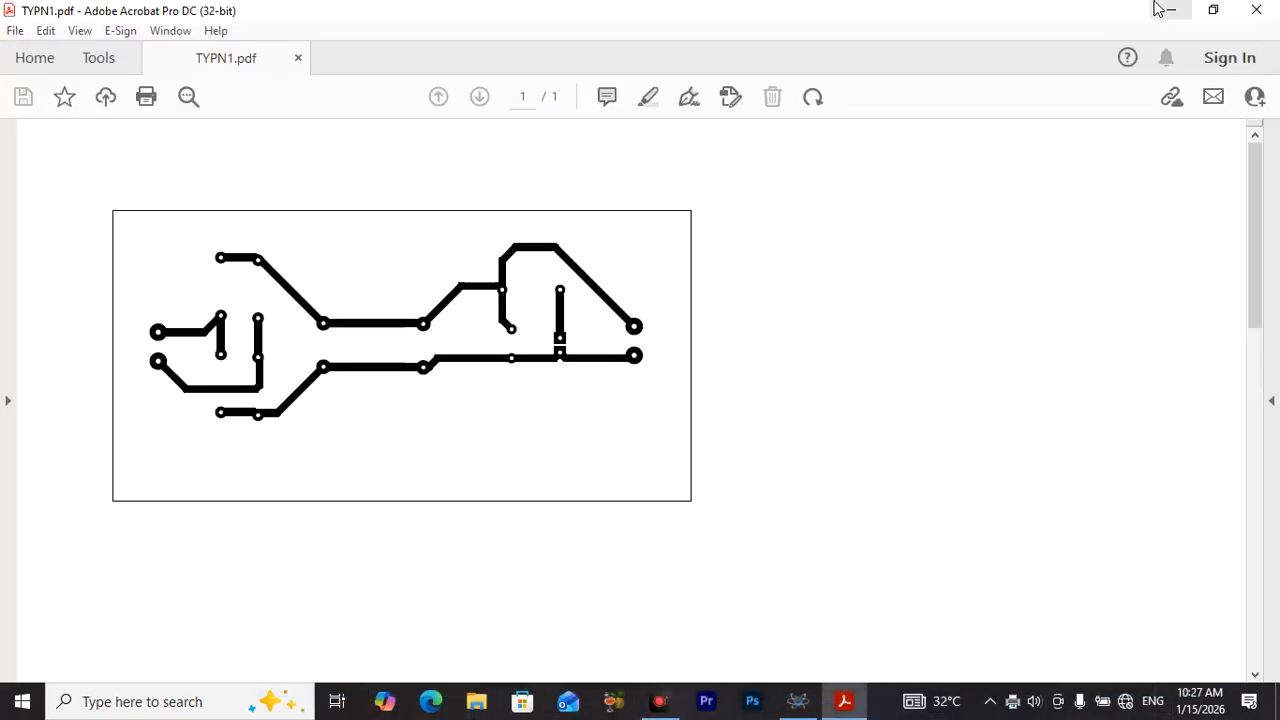
# Step: Open TYPN2 from the desktop to check the printed component outlines and pads
pyautogui.click(1160, 9)
pyautogui.doubleClick(113, 430)
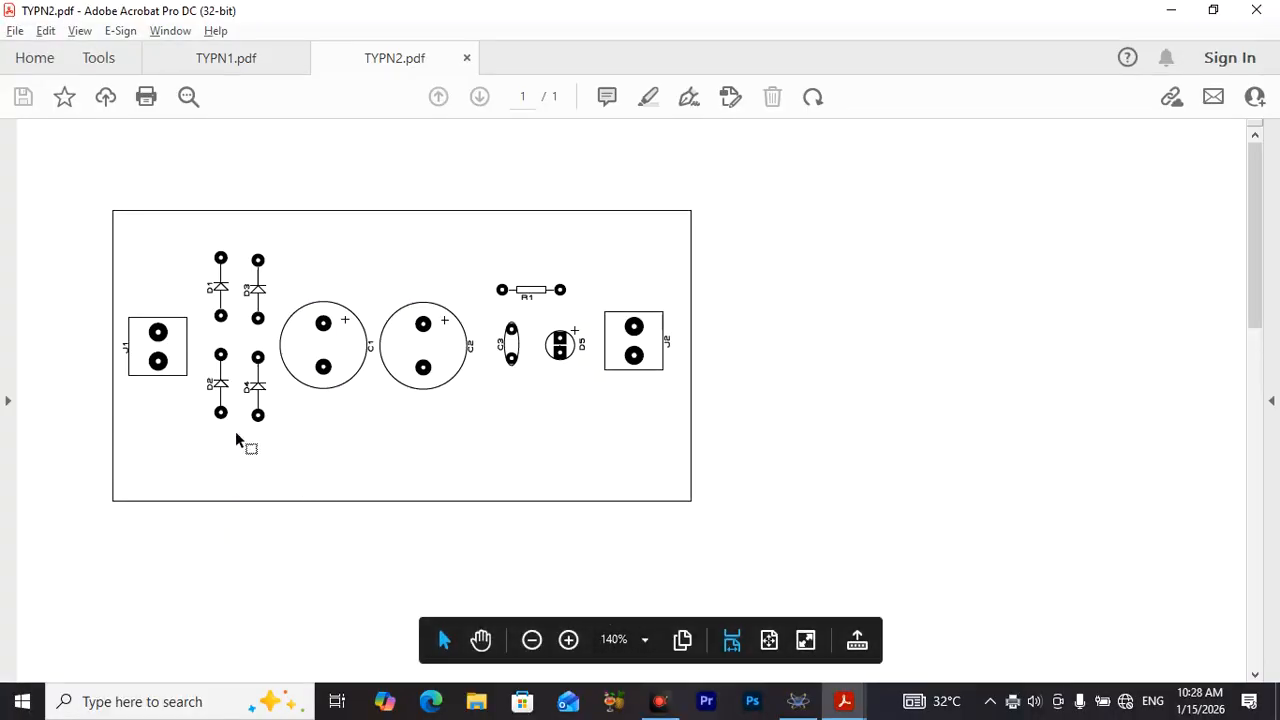
pyautogui.press('alt')
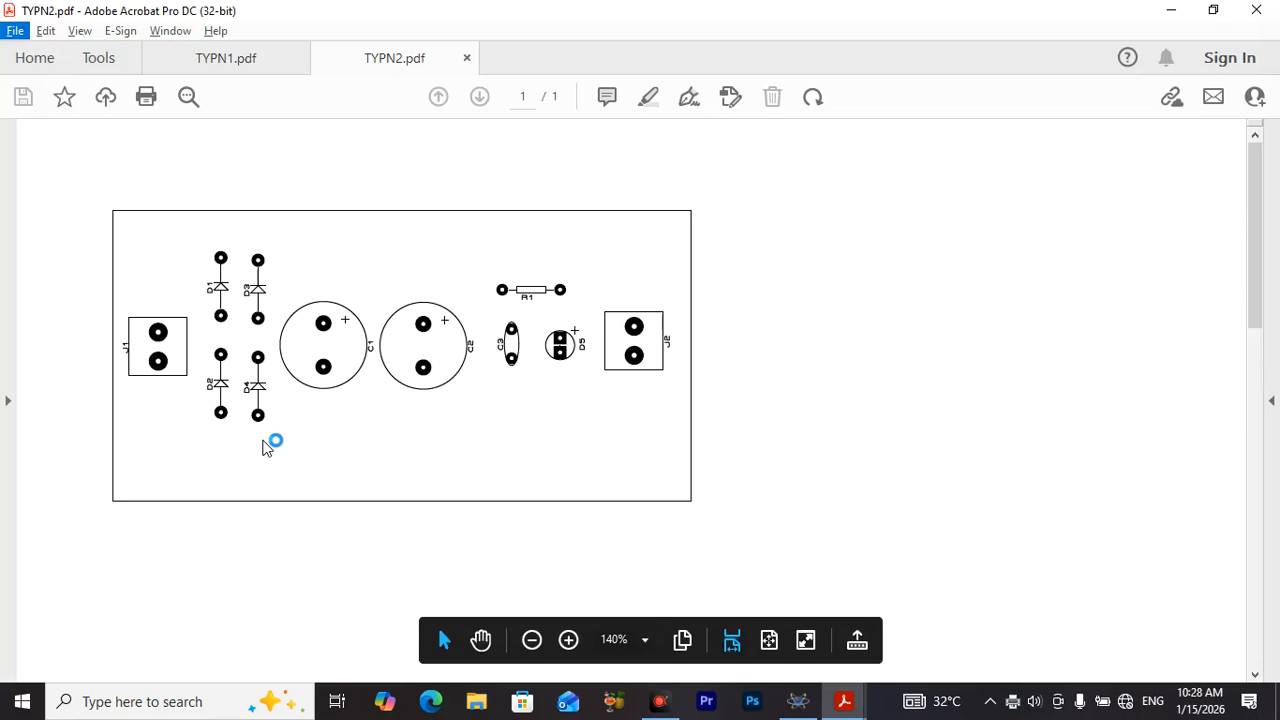